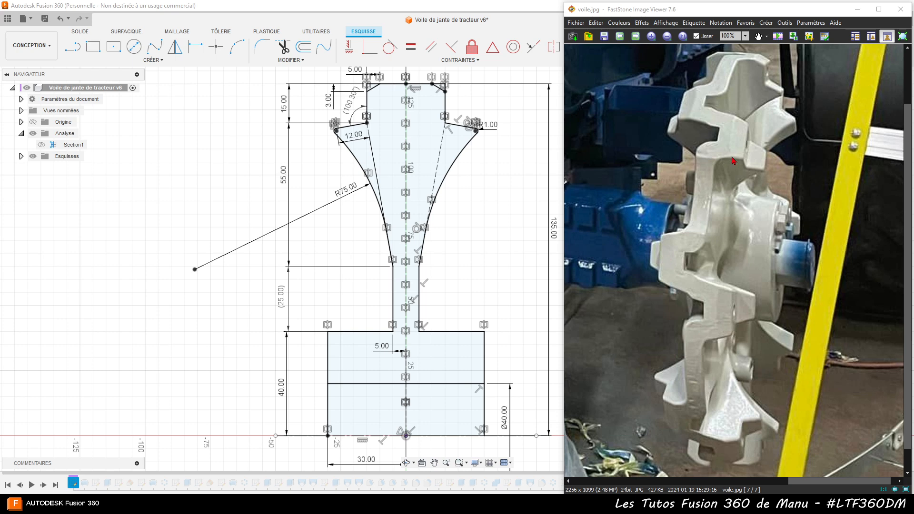
# Examine the reference photos of the tractor wheel disc, including its edge-on view in voile.jpg, and minimise the image viewer
pyautogui.scroll(6, 737, 295)
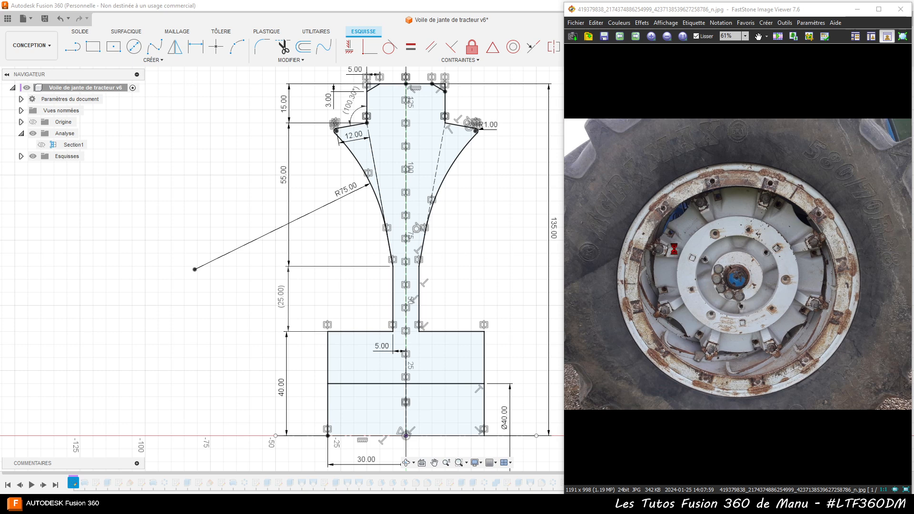
pyautogui.scroll(-1, 676, 253)
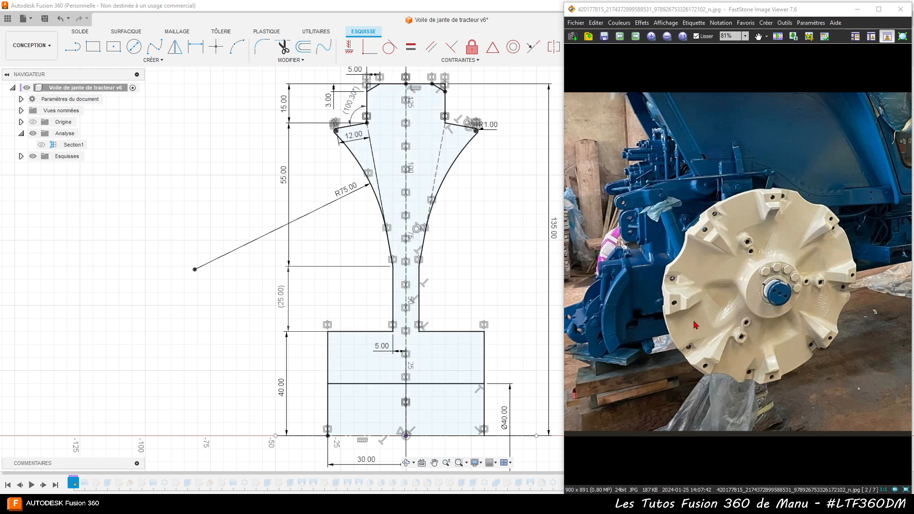
pyautogui.scroll(-5, 698, 319)
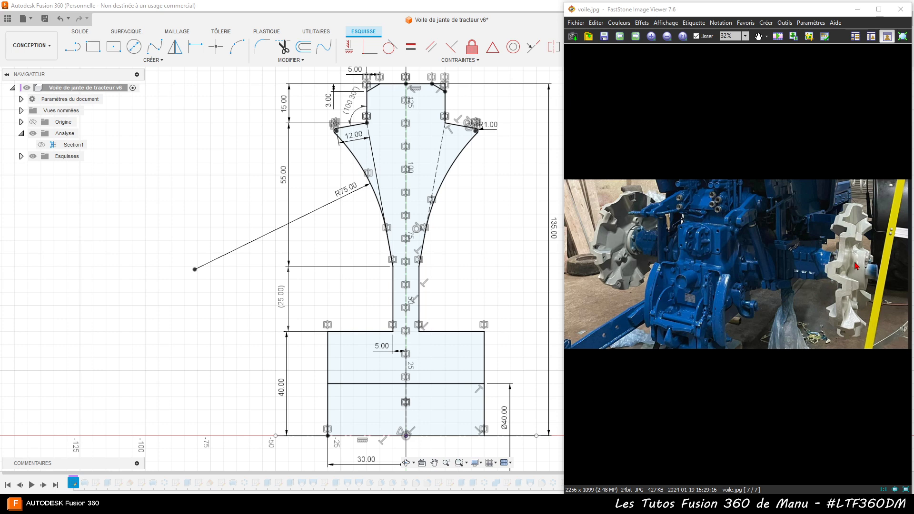
pyautogui.click(858, 9)
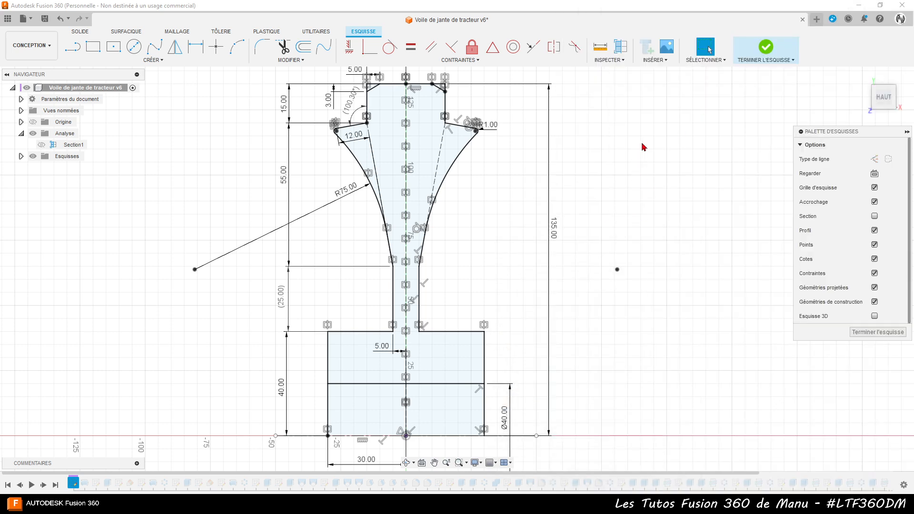
# Create a new design and start a sketch on the front XZ plane
pyautogui.click(817, 22)
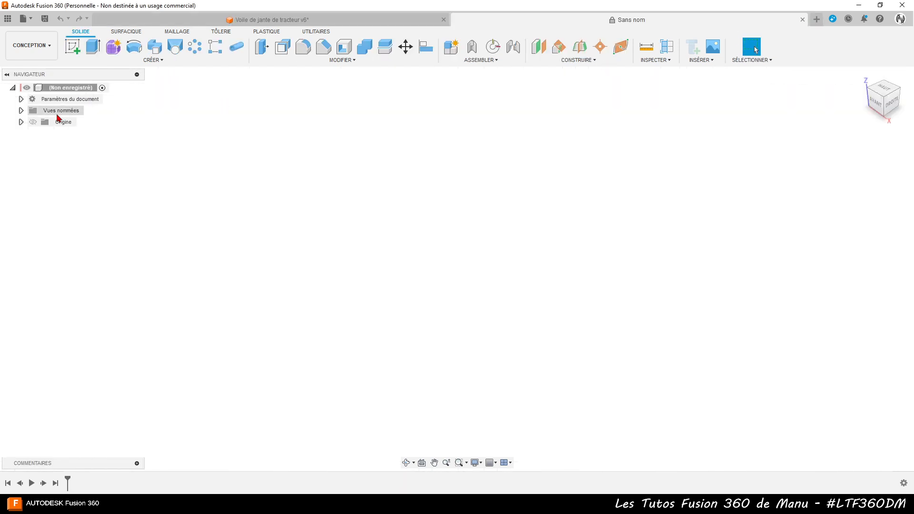
pyautogui.click(74, 47)
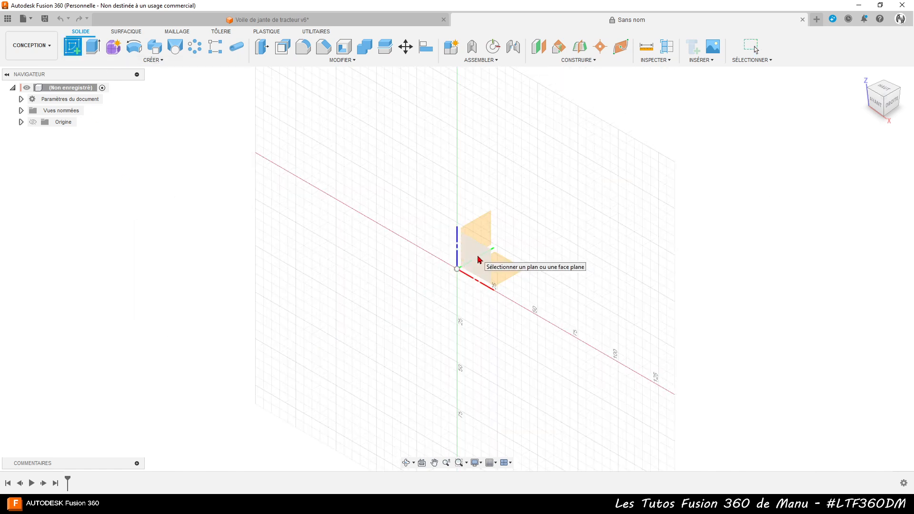
pyautogui.click(480, 260)
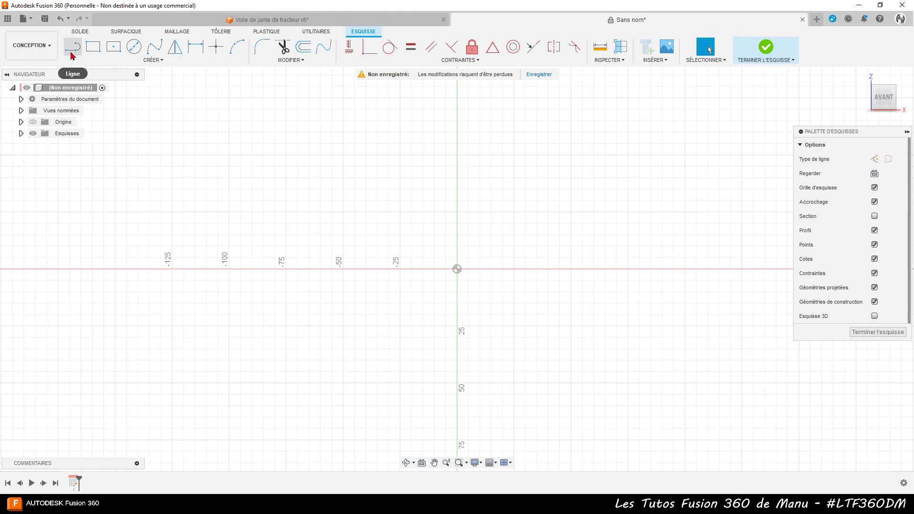
# Draw a horizontal line 60 mm long on the X axis, running through the origin
pyautogui.click(72, 54)
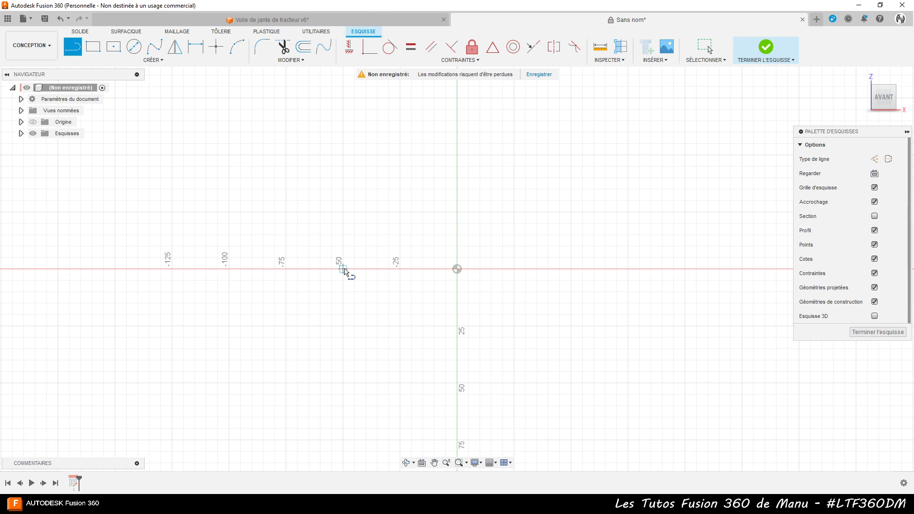
pyautogui.click(344, 269)
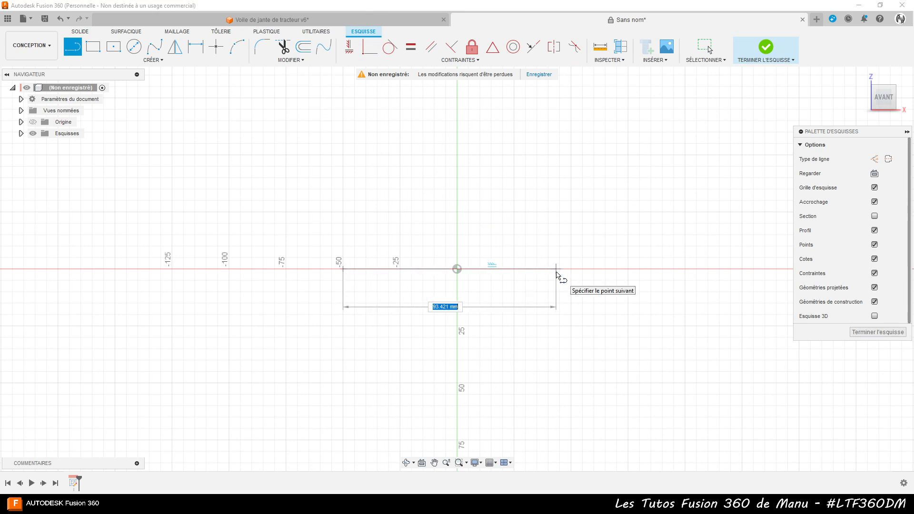
pyautogui.write('60')
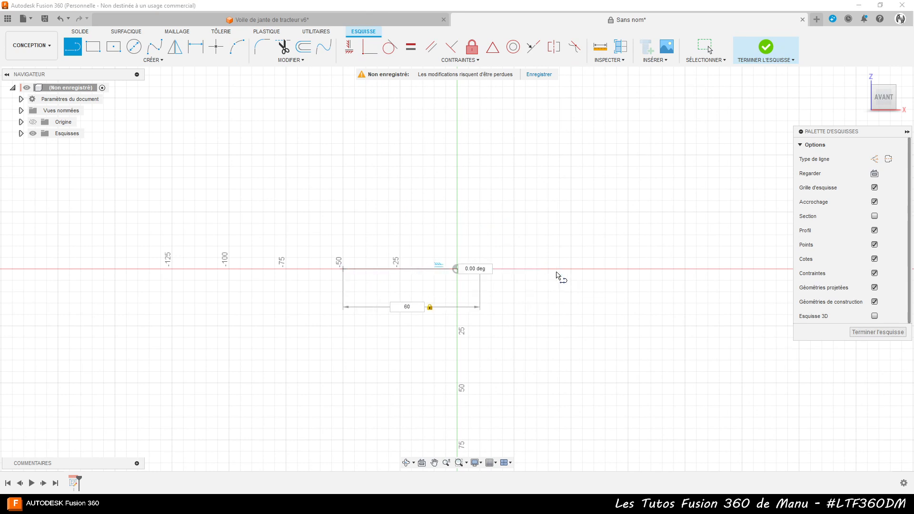
pyautogui.press('Return')
pyautogui.press('Escape')
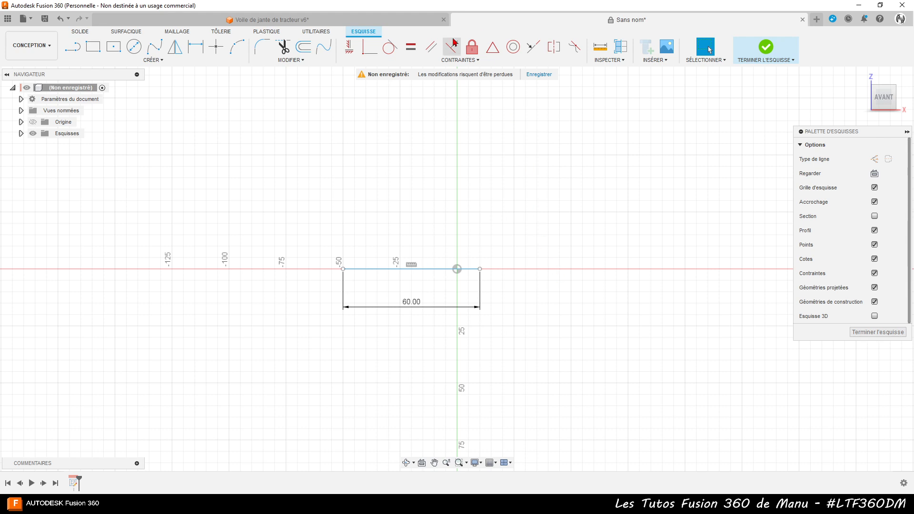
# Centre the 60 mm line on the origin with a midpoint constraint
pyautogui.click(493, 48)
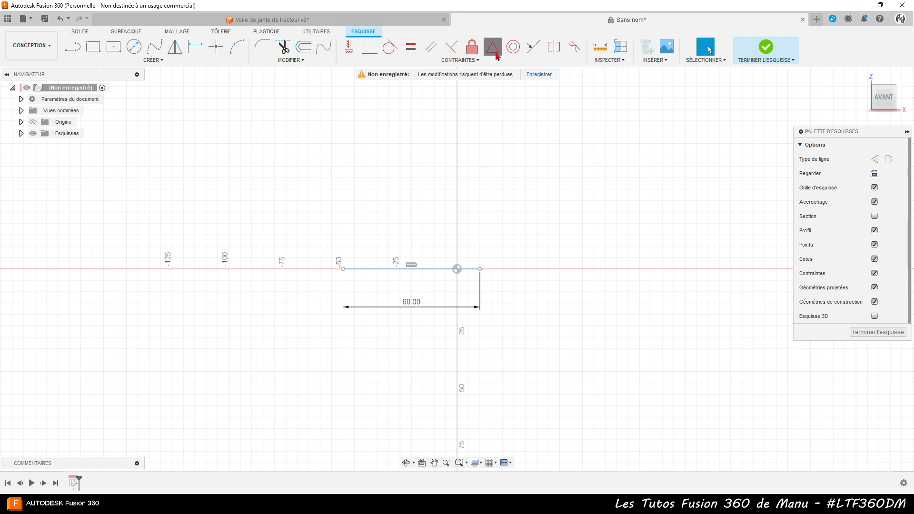
pyautogui.click(403, 270)
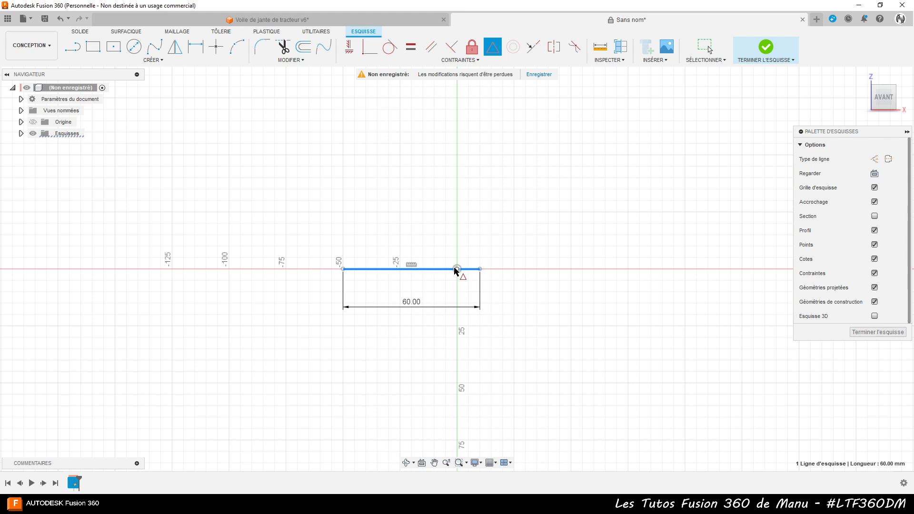
pyautogui.click(457, 270)
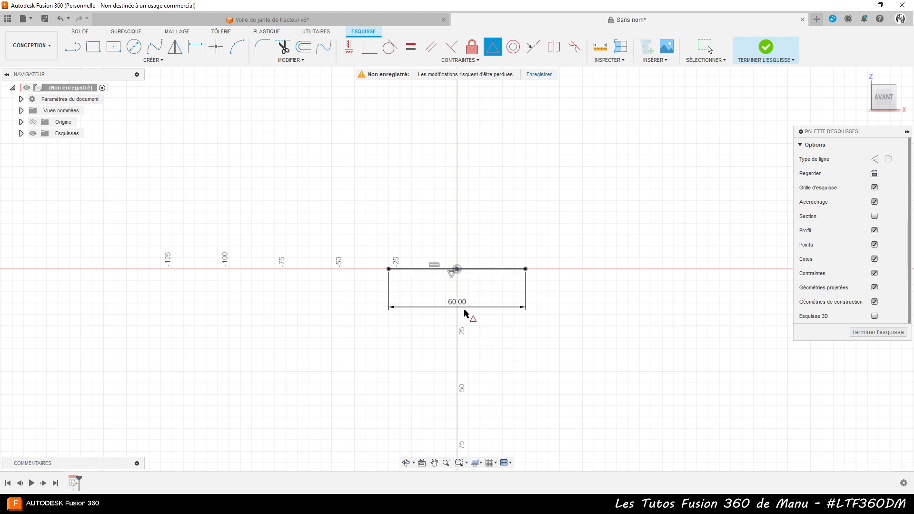
pyautogui.press('Escape')
# Convert the 60 mm horizontal line into a centreline
pyautogui.click(506, 270)
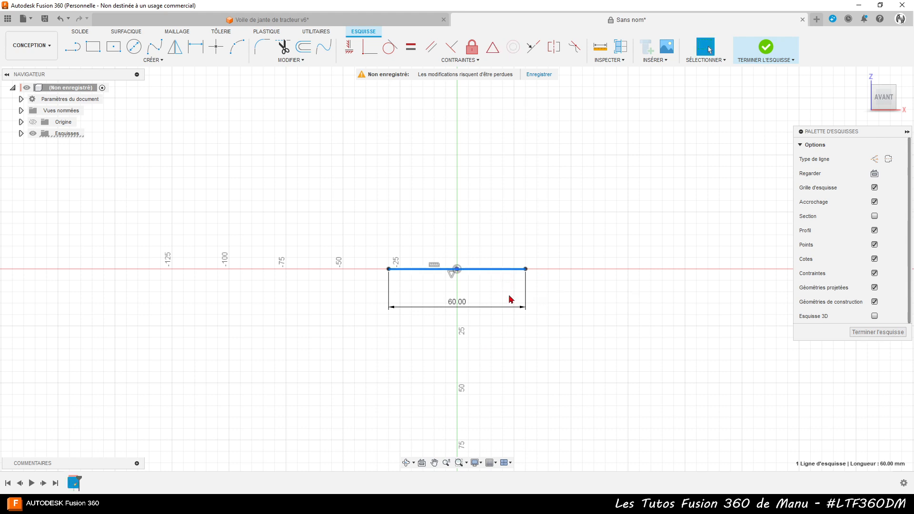
pyautogui.click(890, 161)
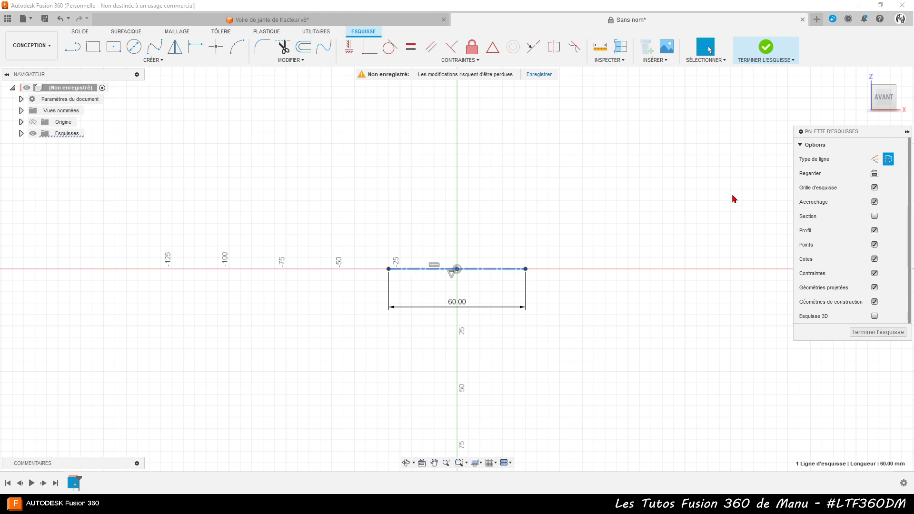
pyautogui.click(627, 243)
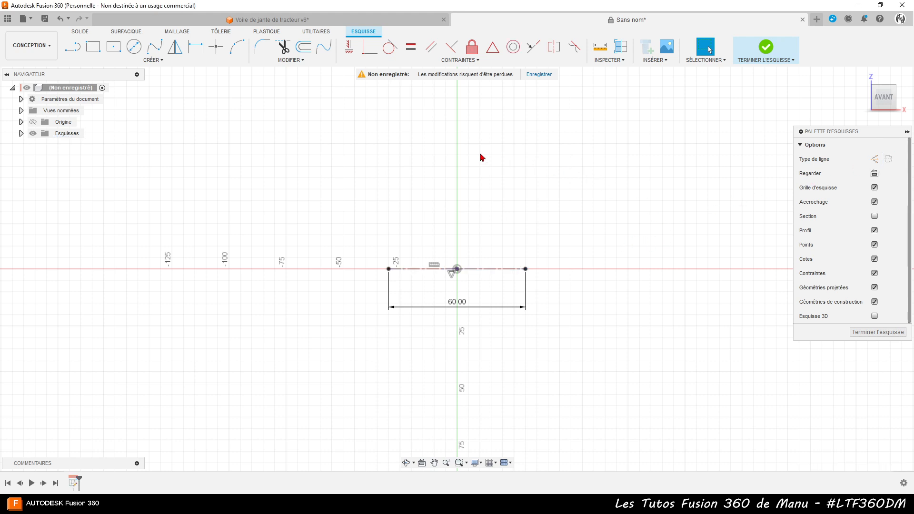
# Check the finished reference sketch and draw a 40 mm vertical line upward from the centreline's left end
pyautogui.scroll(3, 485, 172)
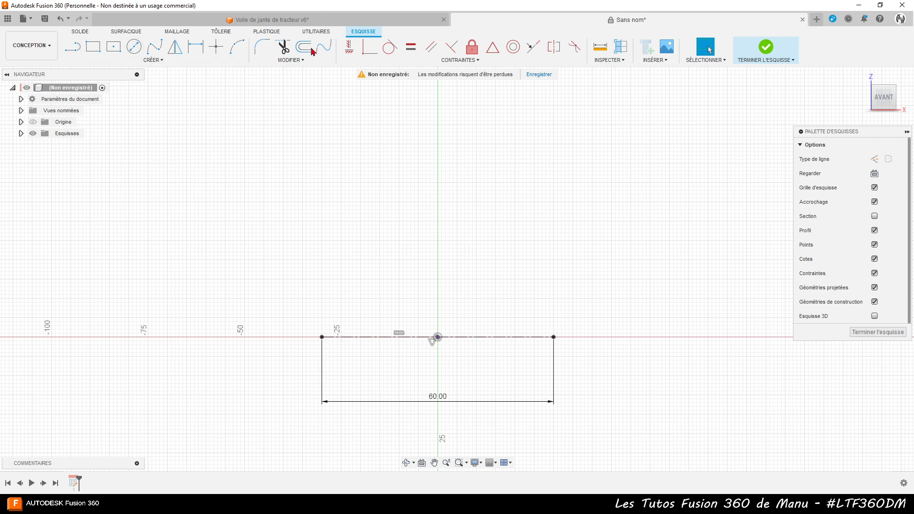
pyautogui.click(309, 25)
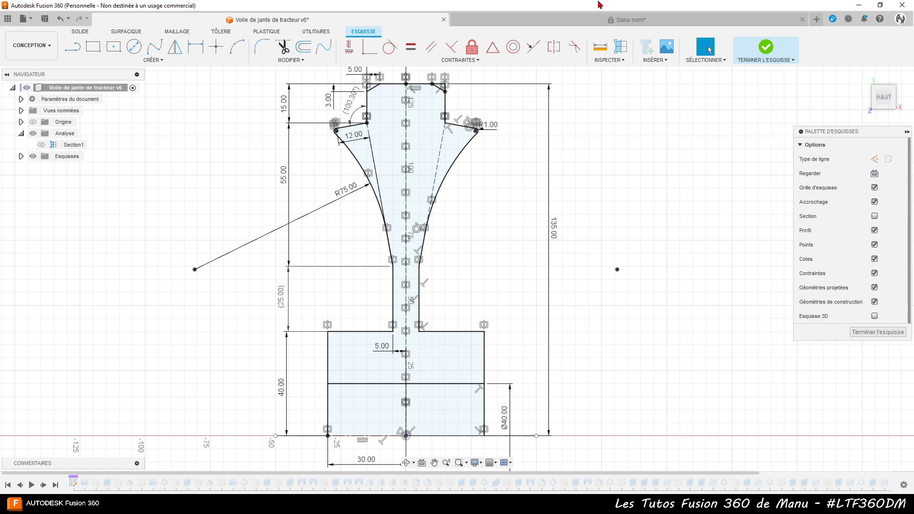
pyautogui.click(624, 22)
pyautogui.press('l')
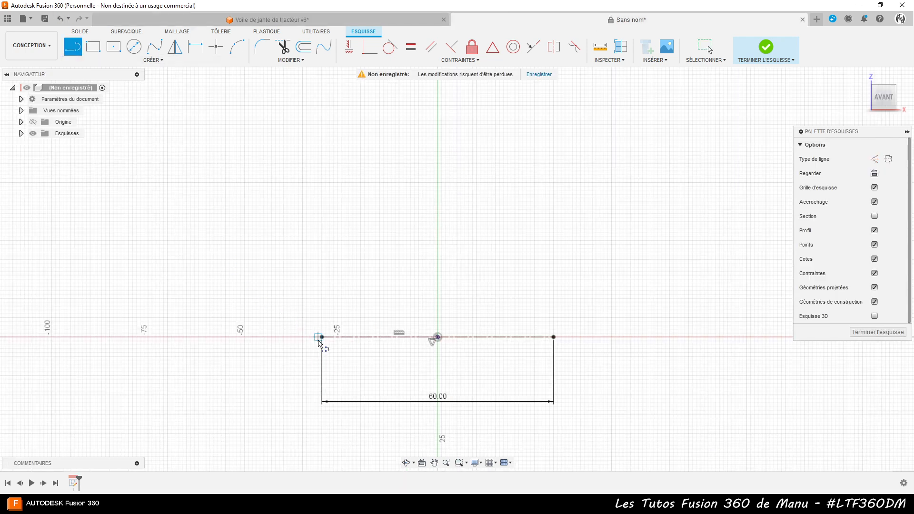
pyautogui.click(322, 337)
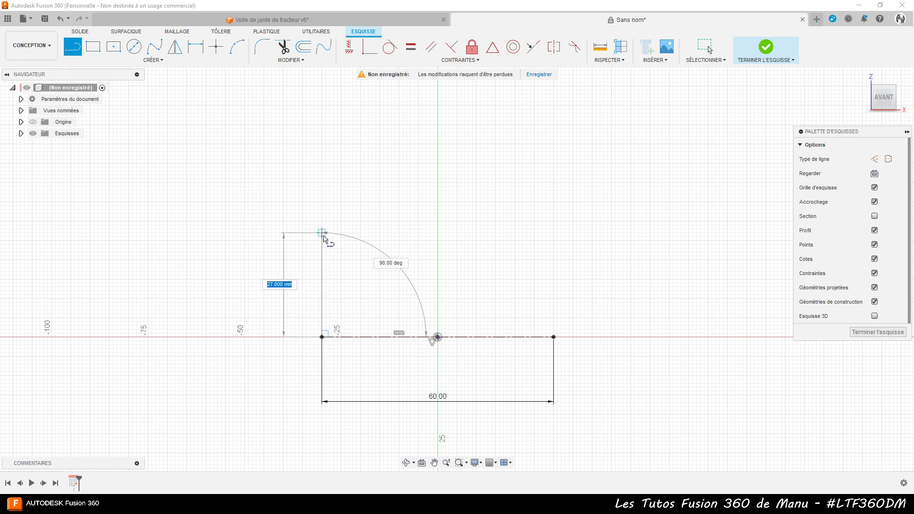
pyautogui.write('40')
pyautogui.press('Return')
pyautogui.press('Escape')
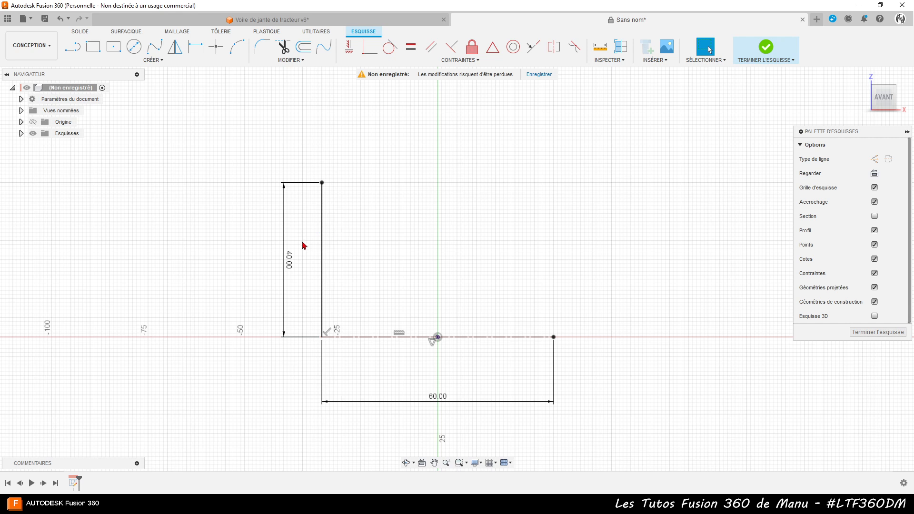
# Draw a 25 mm horizontal line rightward from the 40 mm line's upper end and place its dimension above it
pyautogui.click(353, 23)
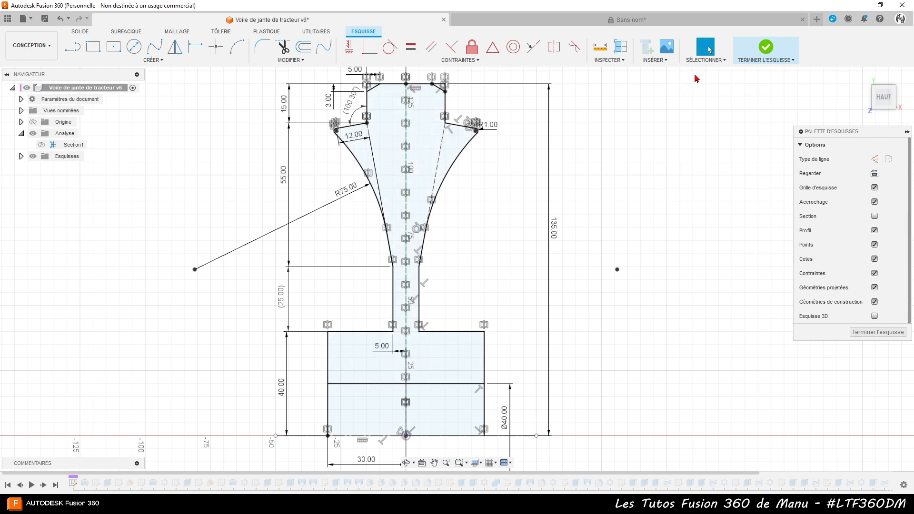
pyautogui.click(687, 21)
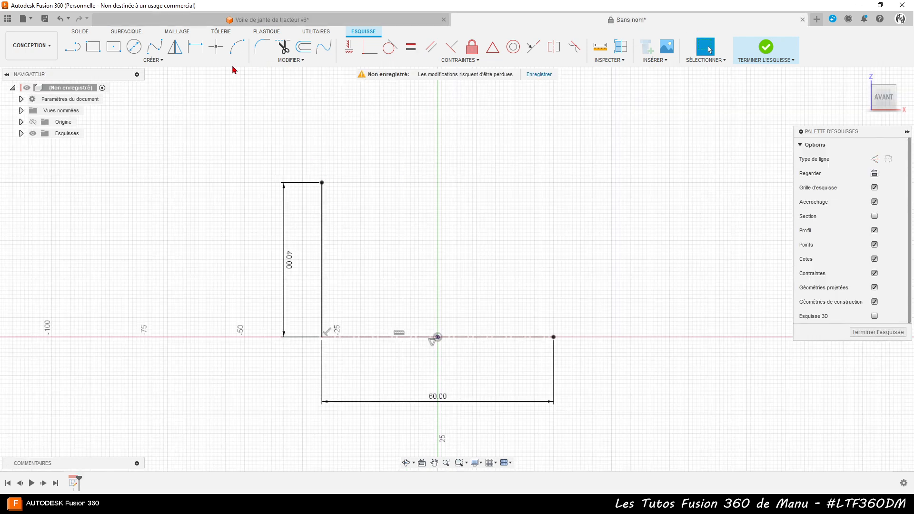
pyautogui.click(72, 46)
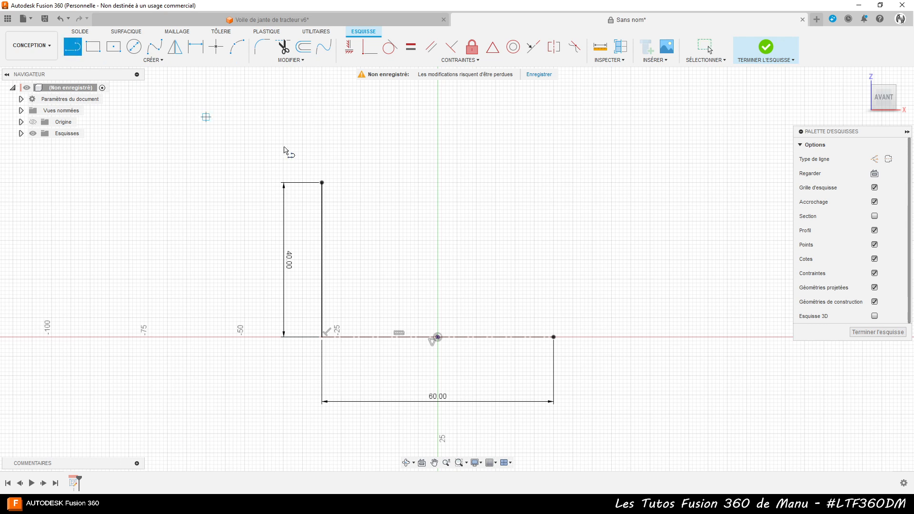
pyautogui.click(323, 184)
pyautogui.press('BackSpace')
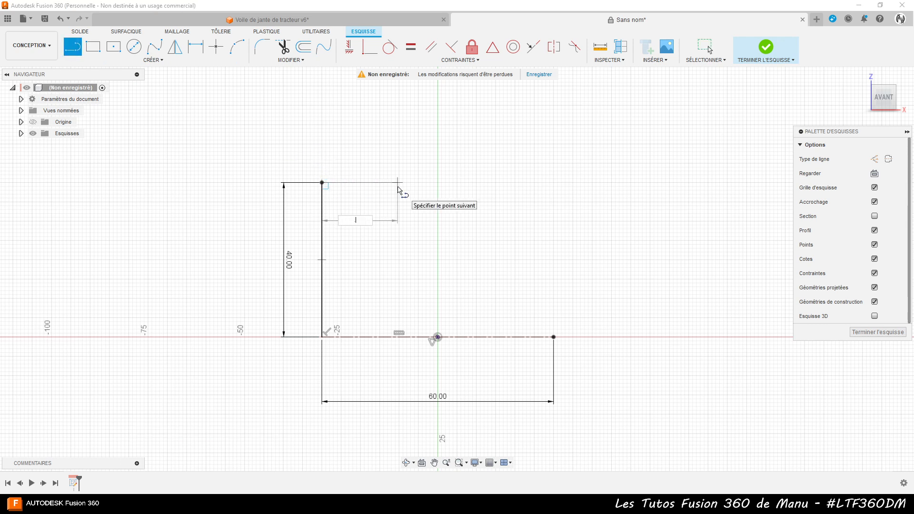
pyautogui.press('Tab')
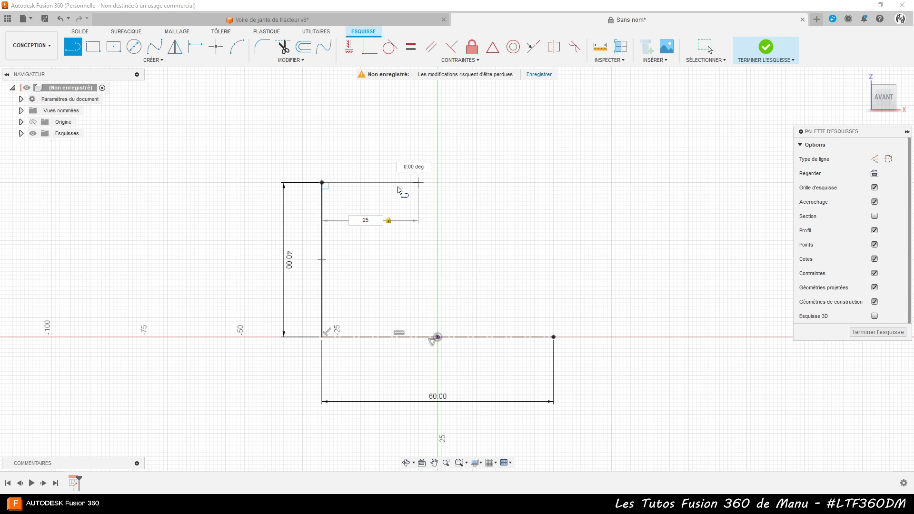
pyautogui.press('Return')
pyautogui.press('Escape')
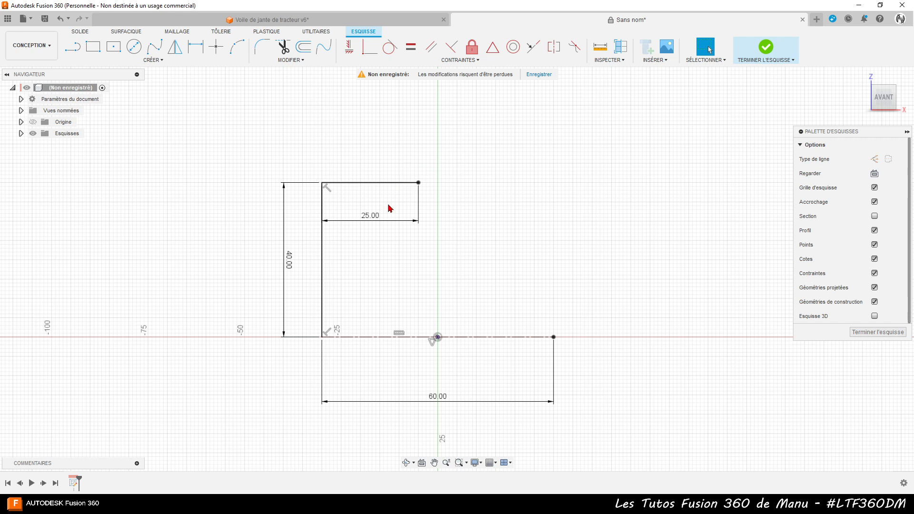
pyautogui.moveTo(376, 219); pyautogui.dragTo(354, 165)
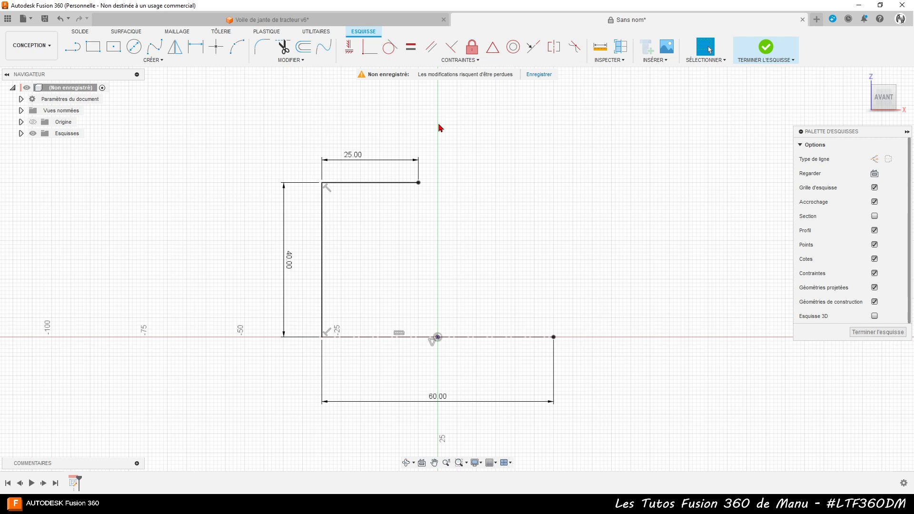
# Draw a 25 mm vertical line upward from the right end of the 25 mm horizontal line and dismiss the mail notification
pyautogui.click(340, 21)
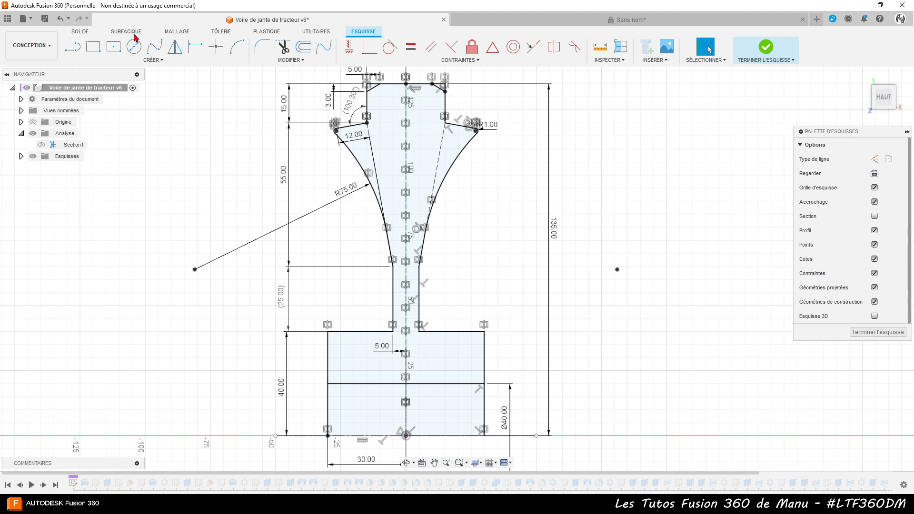
pyautogui.click(629, 20)
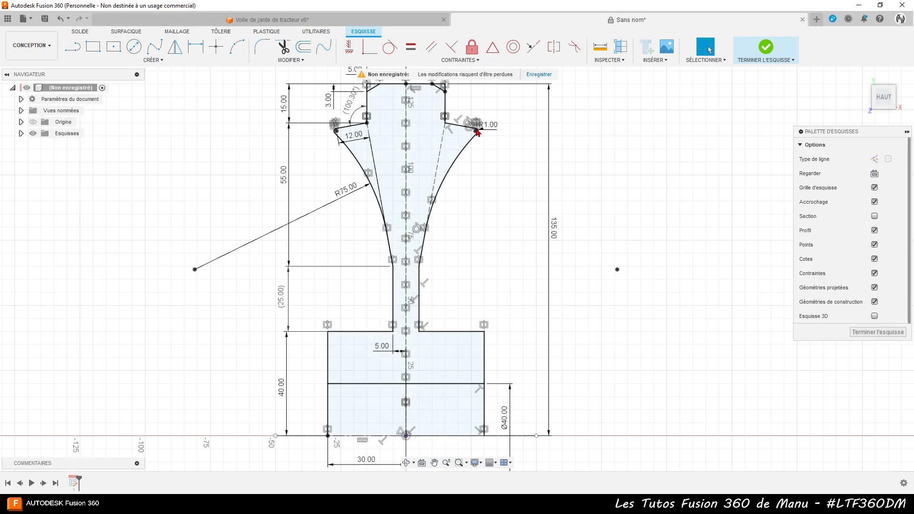
pyautogui.click(72, 46)
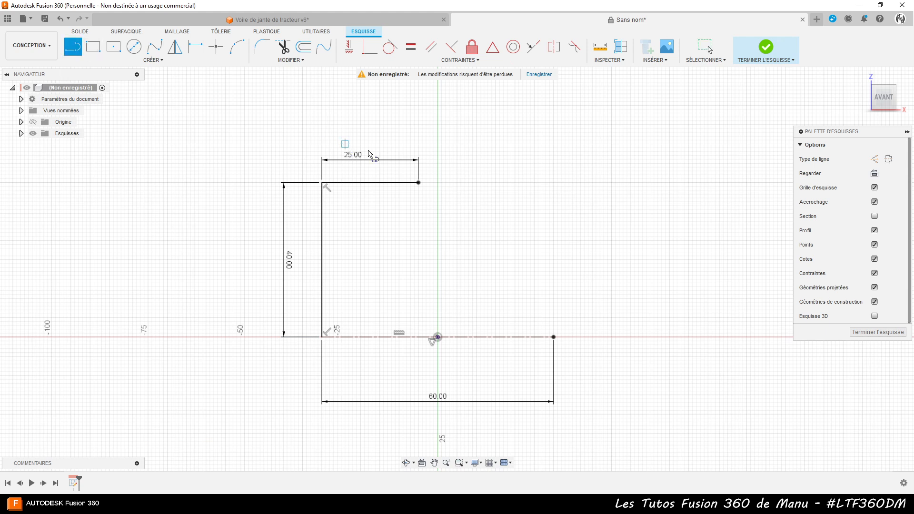
pyautogui.click(419, 182)
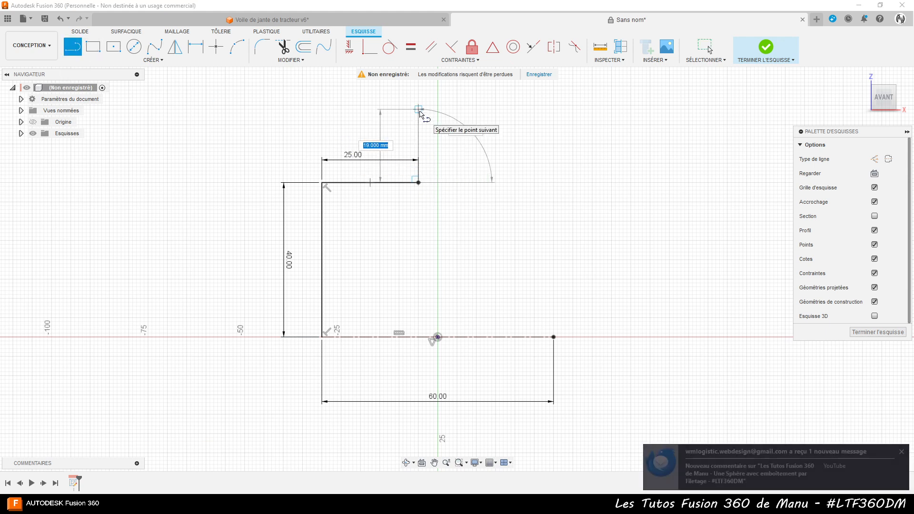
pyautogui.write('25')
pyautogui.press('Return')
pyautogui.press('Escape')
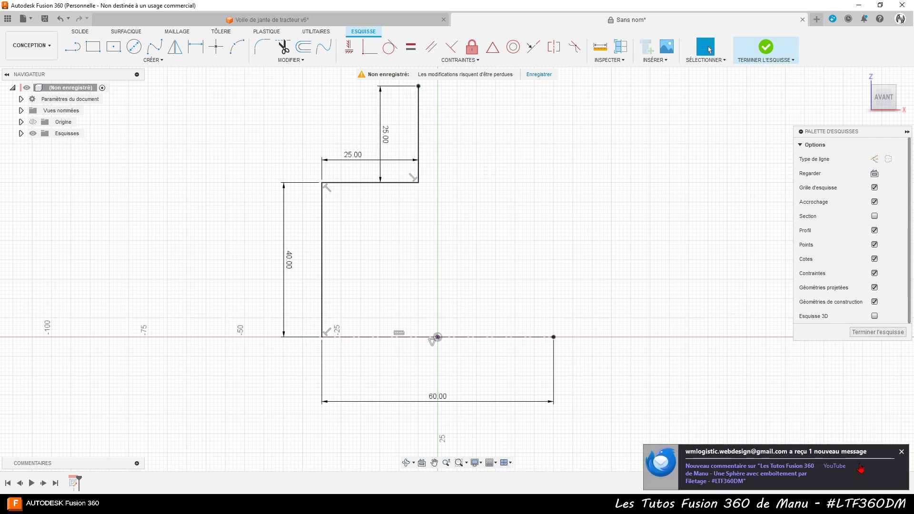
pyautogui.click(902, 453)
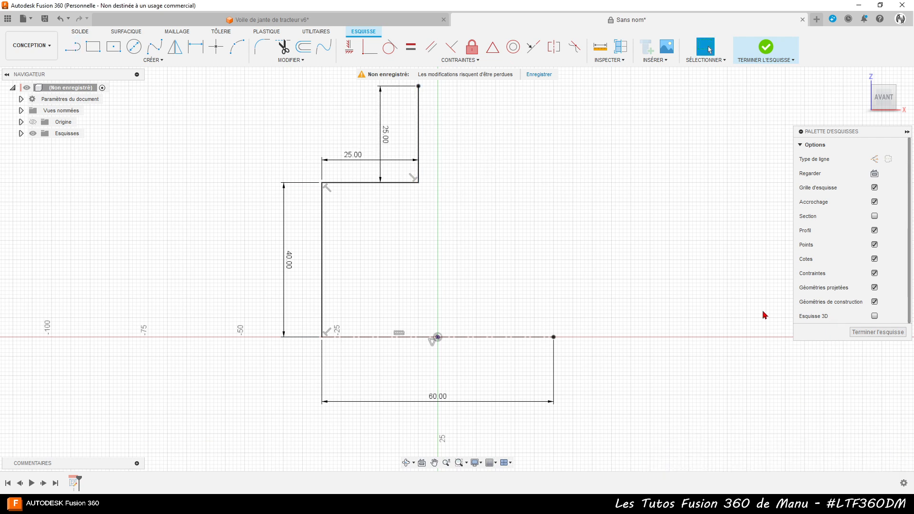
# Draw a 135 mm vertical line upward from the origin and move its dimension outward, clear of the stepped profile
pyautogui.scroll(-2, 472, 427)
pyautogui.scroll(-1, 539, 279)
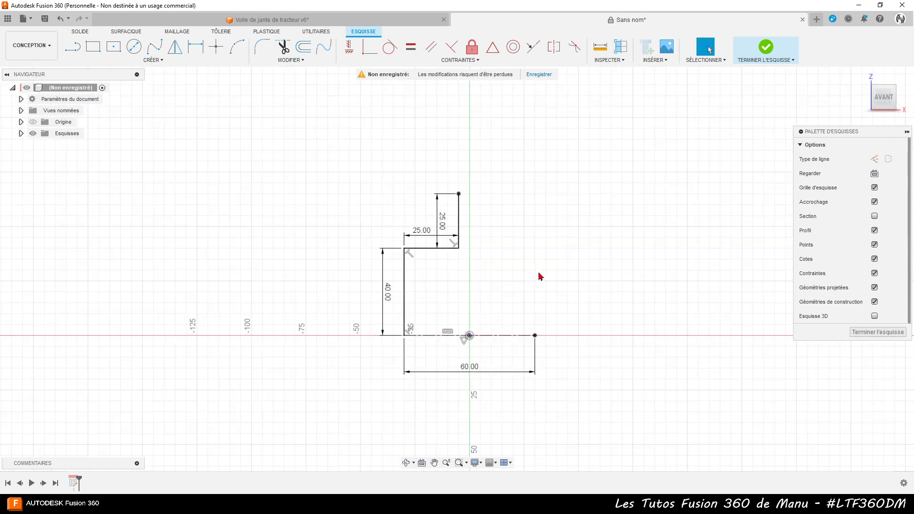
pyautogui.scroll(3, 551, 141)
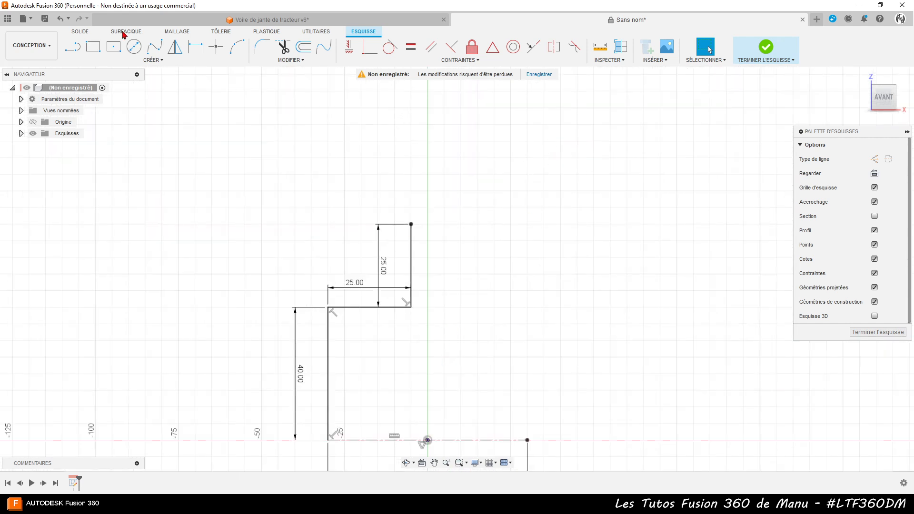
pyautogui.press('l')
pyautogui.click(428, 440)
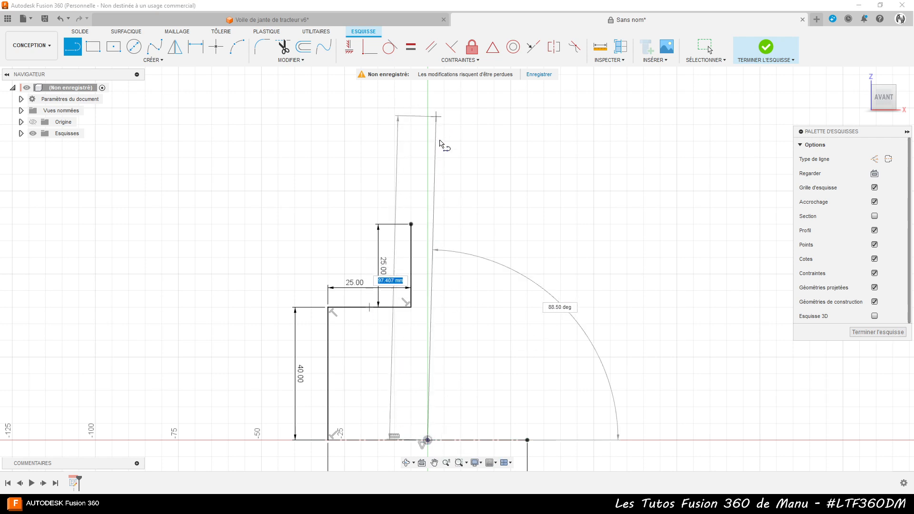
pyautogui.scroll(-1, 440, 117)
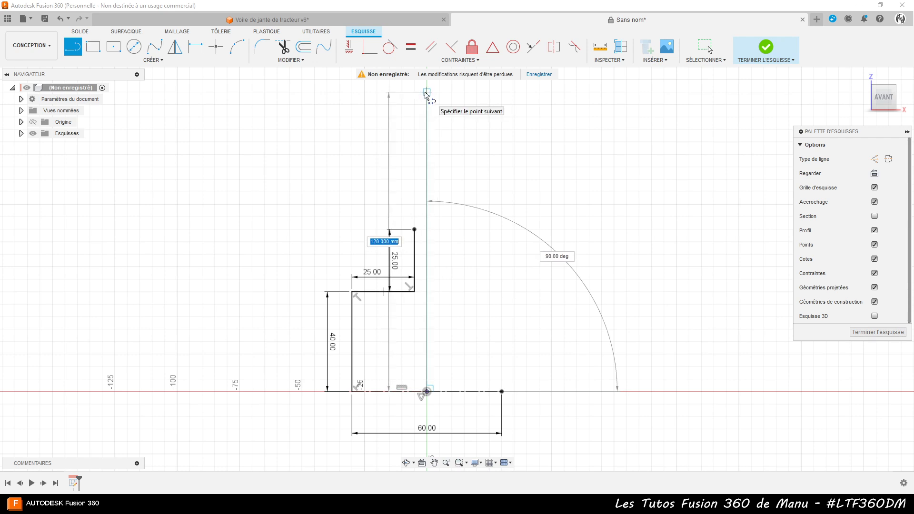
pyautogui.write('135')
pyautogui.press('Return')
pyautogui.press('Escape')
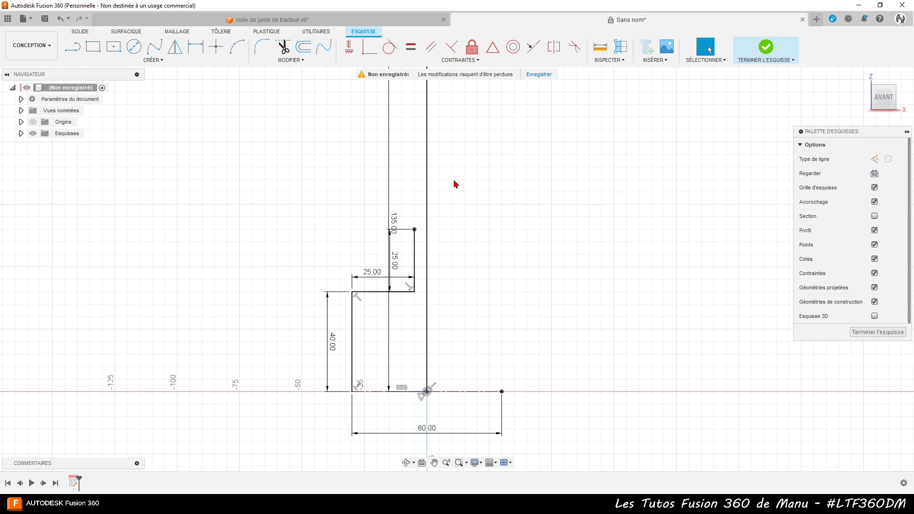
pyautogui.moveTo(395, 223); pyautogui.dragTo(301, 220)
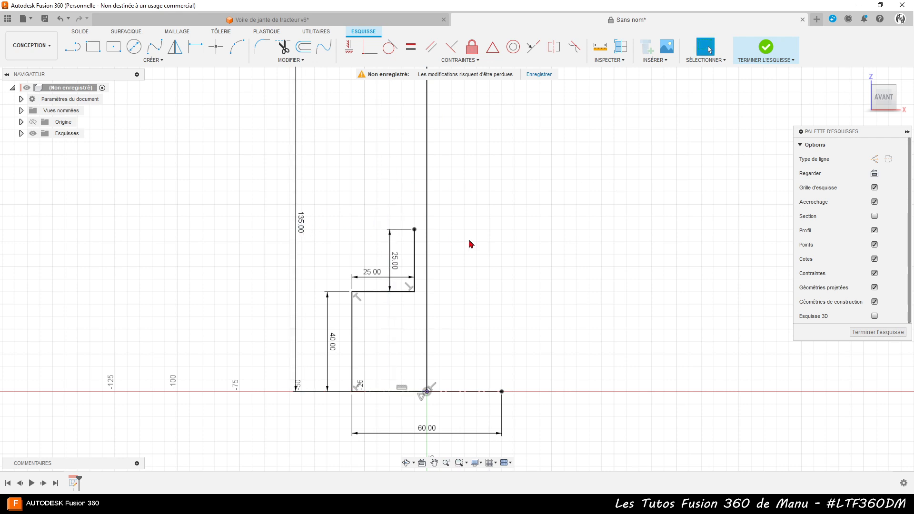
# Convert the 135 mm vertical line into a construction line
pyautogui.scroll(-3, 511, 376)
pyautogui.scroll(2, 490, 171)
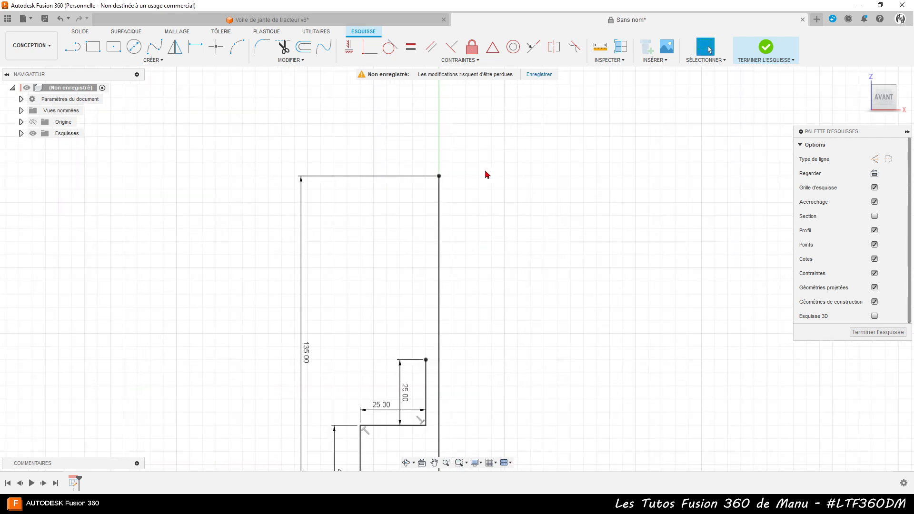
pyautogui.click(439, 205)
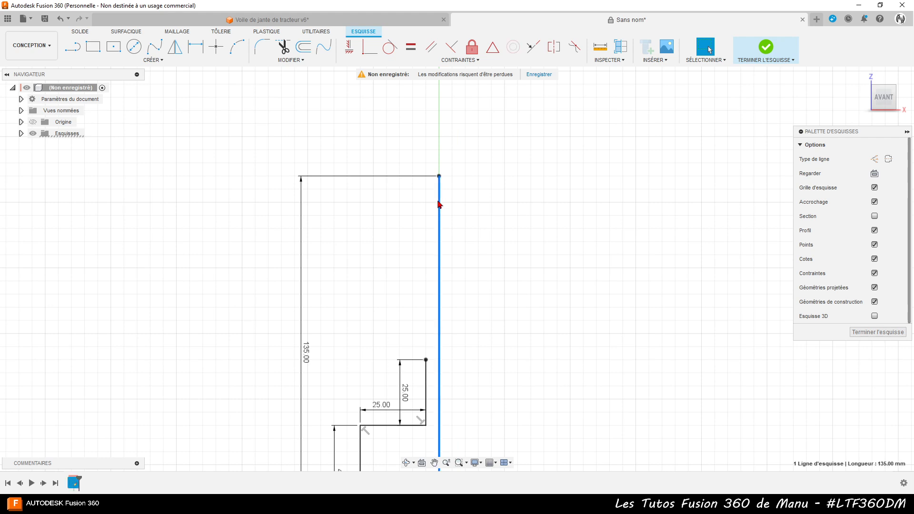
pyautogui.press('x')
pyautogui.click(607, 204)
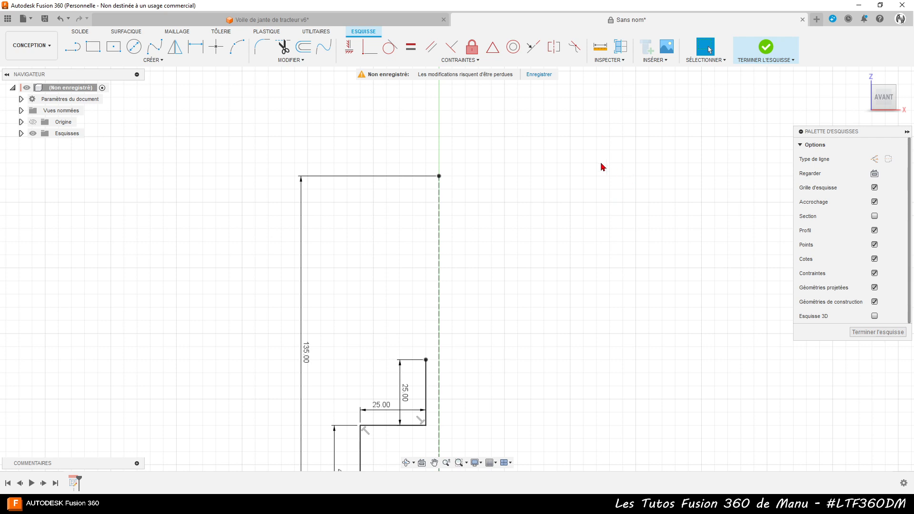
# Check the top of the finished reference sketch and draw a 15 mm horizontal line leftward from the construction line's upper end
pyautogui.click(279, 20)
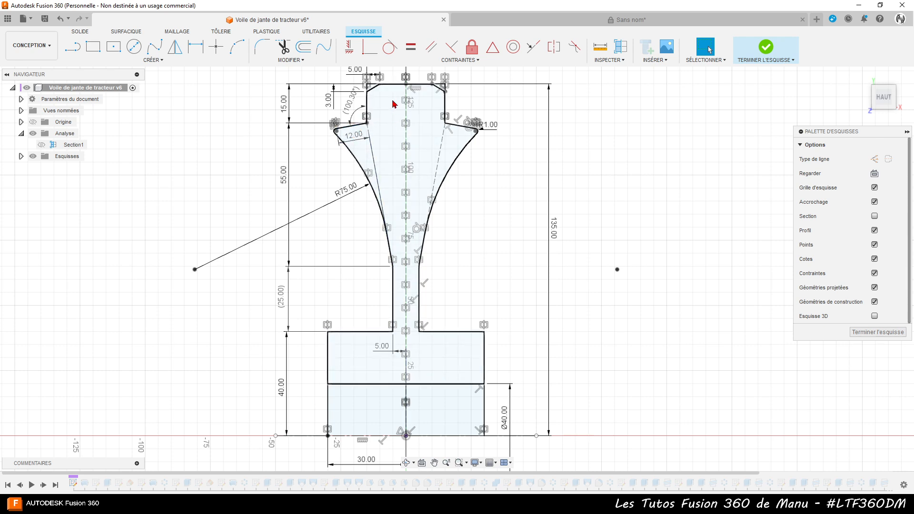
pyautogui.scroll(4, 395, 109)
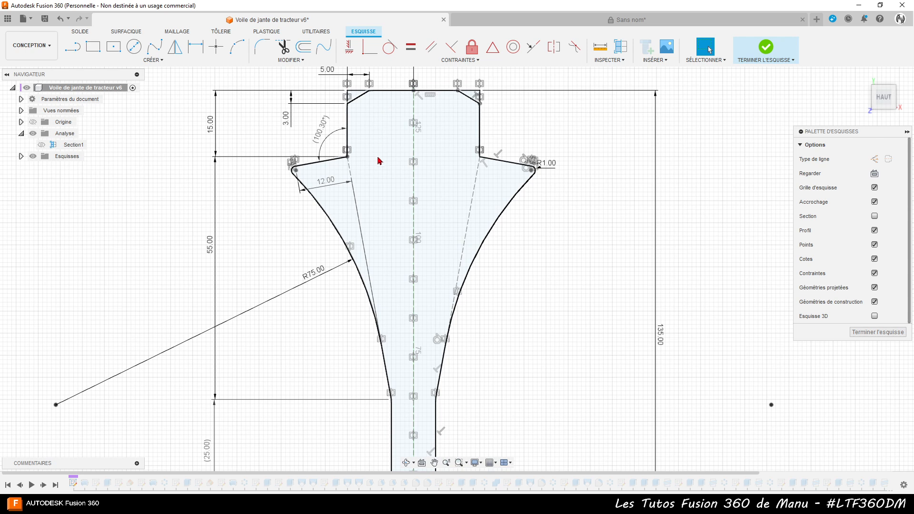
pyautogui.scroll(-2, 362, 196)
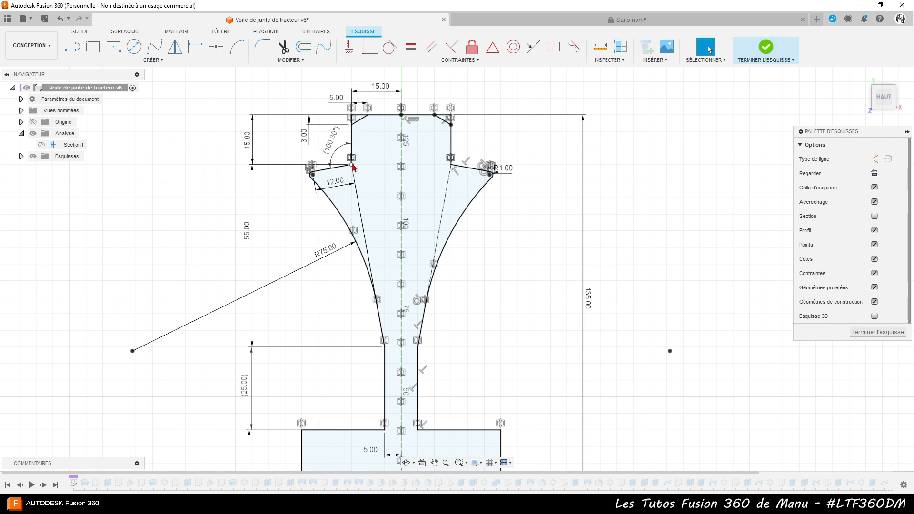
pyautogui.click(586, 22)
pyautogui.click(80, 45)
pyautogui.moveTo(440, 177); pyautogui.dragTo(387, 177)
pyautogui.write('15')
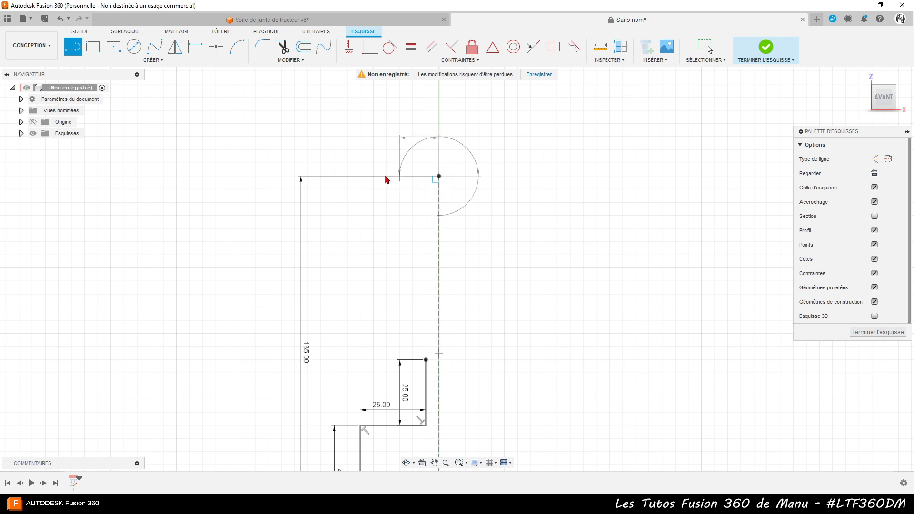
pyautogui.press('Return')
pyautogui.press('Escape')
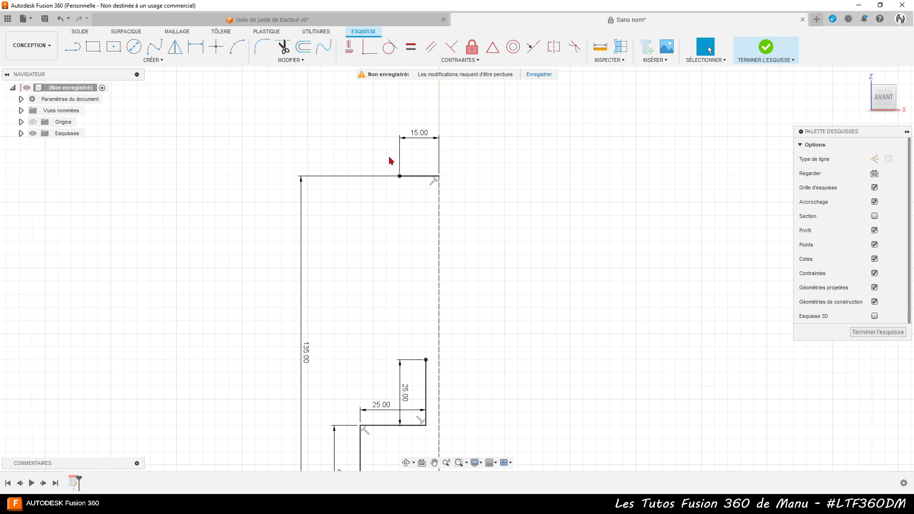
# Draw a 15 mm vertical line downward from the left end of the 15 mm horizontal line
pyautogui.scroll(3, 404, 188)
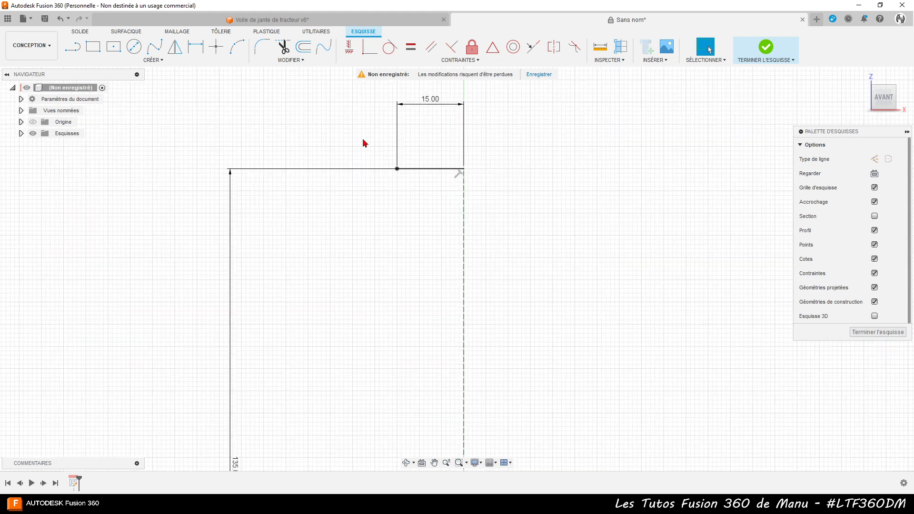
pyautogui.click(73, 46)
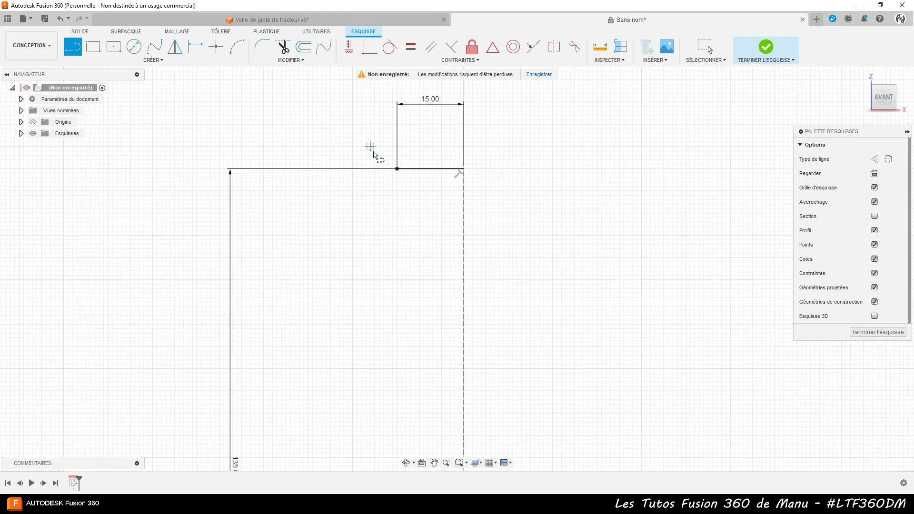
pyautogui.click(397, 169)
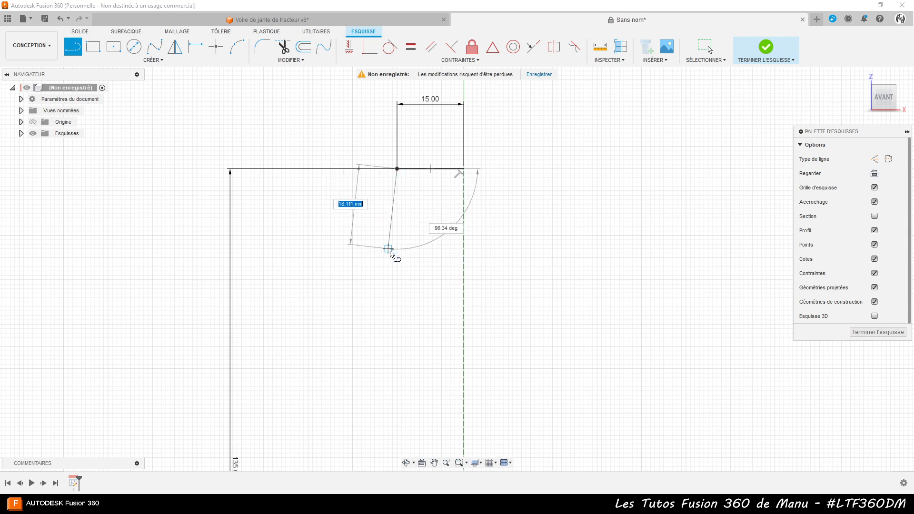
pyautogui.write('15')
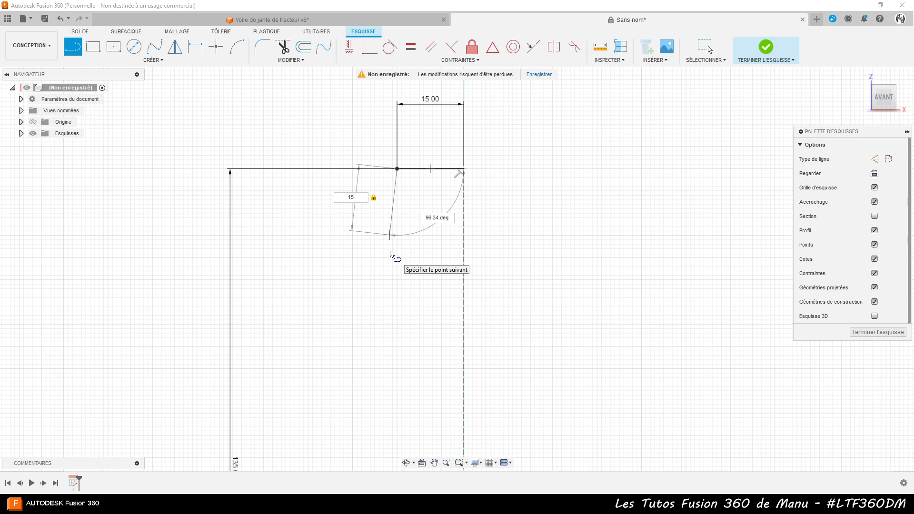
pyautogui.click(397, 235)
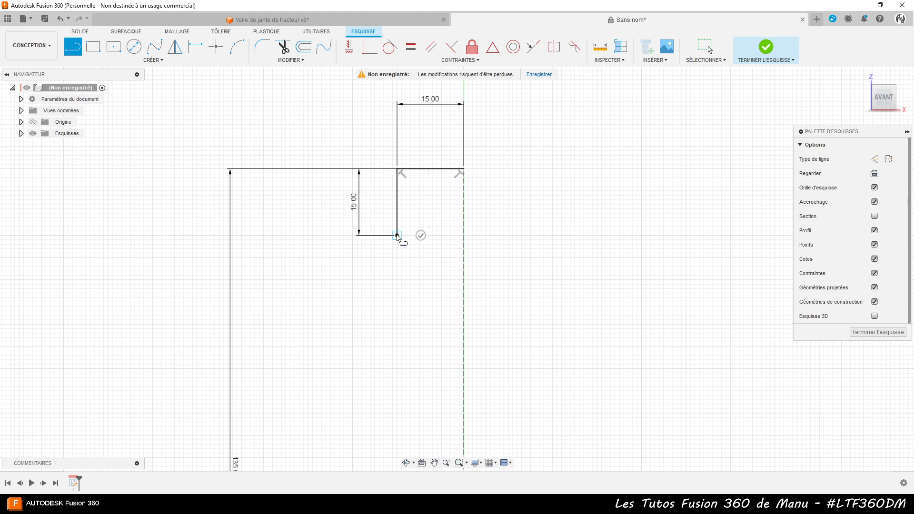
pyautogui.click(421, 235)
# Check the reference sketch and join the 15 mm vertical line's lower end to the 25 mm vertical line's upper end with a slanted line
pyautogui.scroll(-3, 290, 143)
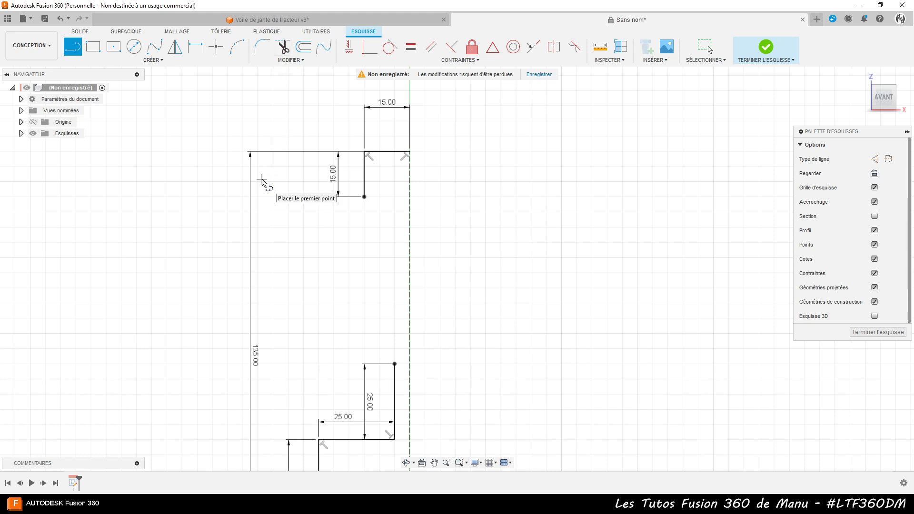
pyautogui.click(284, 21)
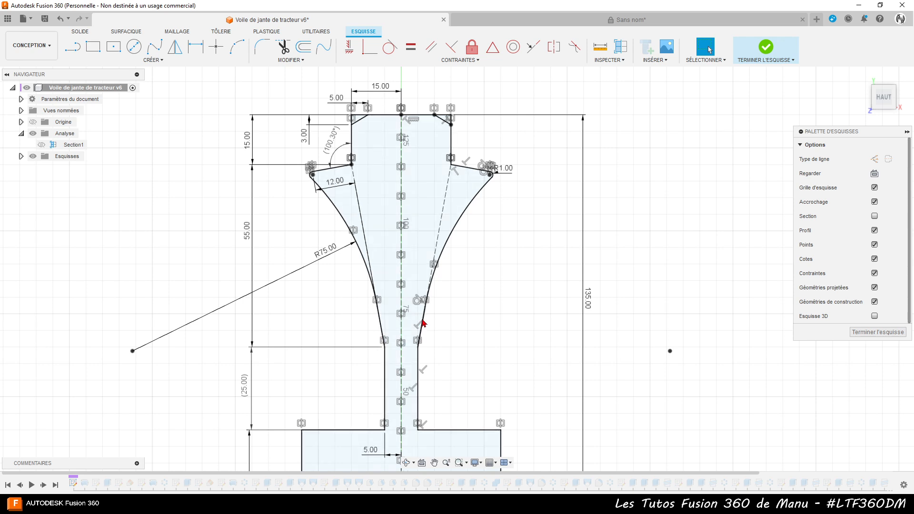
pyautogui.click(618, 21)
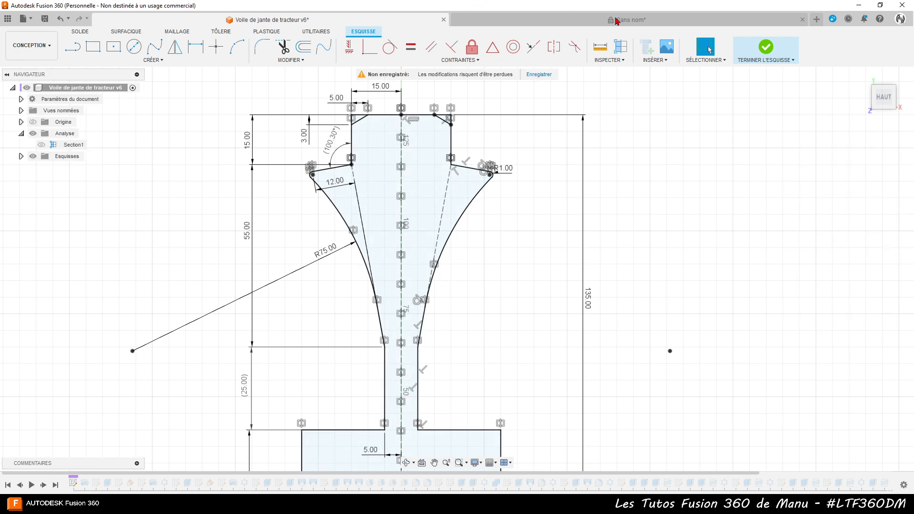
pyautogui.click(72, 46)
pyautogui.click(366, 197)
pyautogui.click(395, 364)
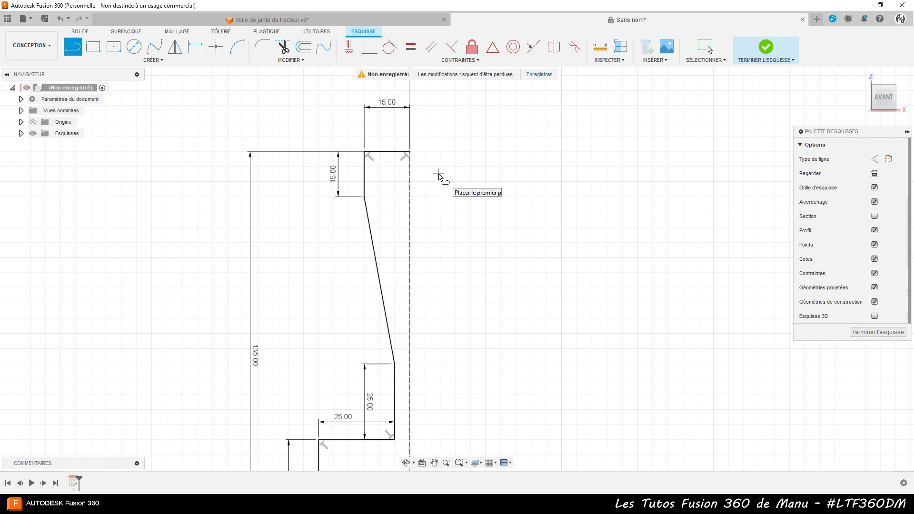
# Draw a line about 12.6 mm long, sloping outward and downward to the left from the 15 mm vertical line's lower end
pyautogui.scroll(3, 342, 224)
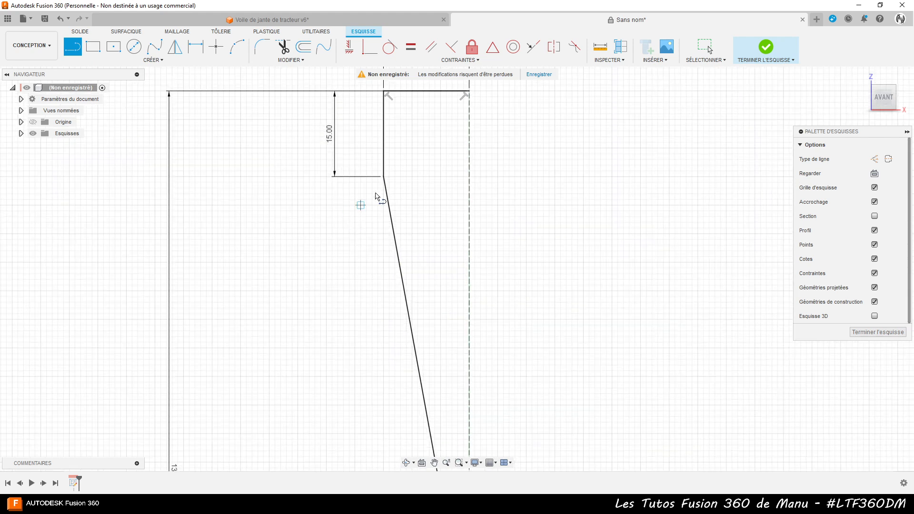
pyautogui.click(384, 177)
pyautogui.click(316, 200)
pyautogui.click(322, 222)
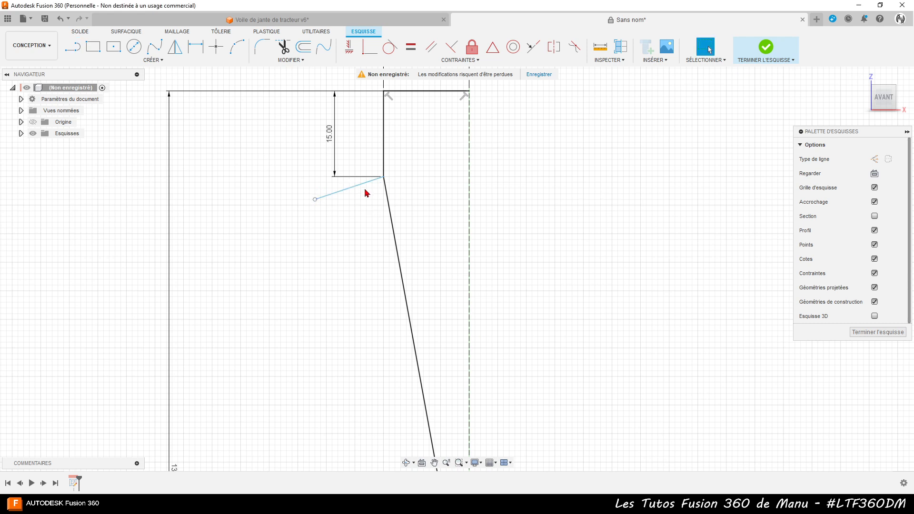
# Dimension the angle between the short sloping line and the 15 mm vertical line, check the reference sketch, and set it to 100°
pyautogui.press('d')
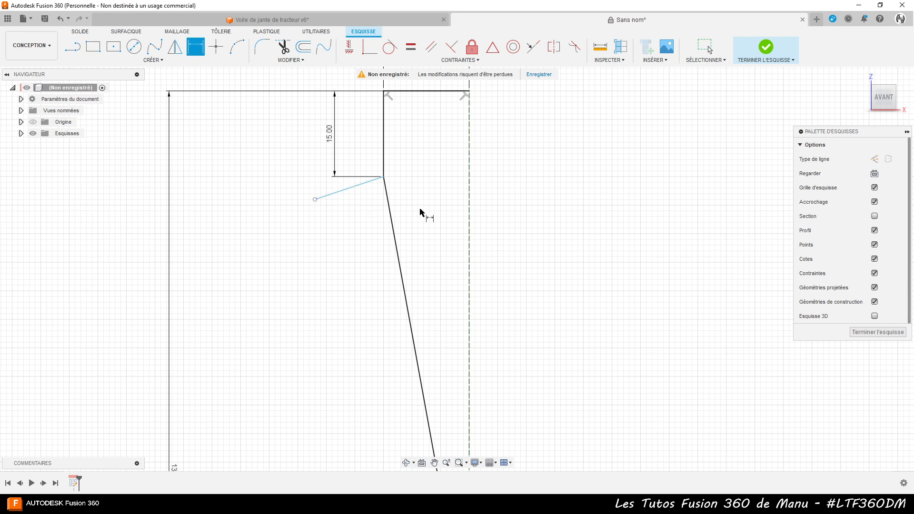
pyautogui.click(341, 191)
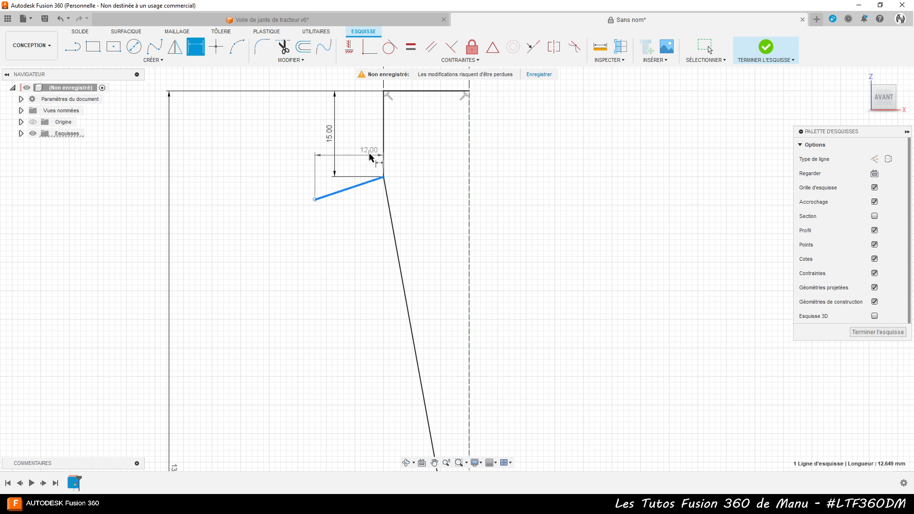
pyautogui.click(383, 150)
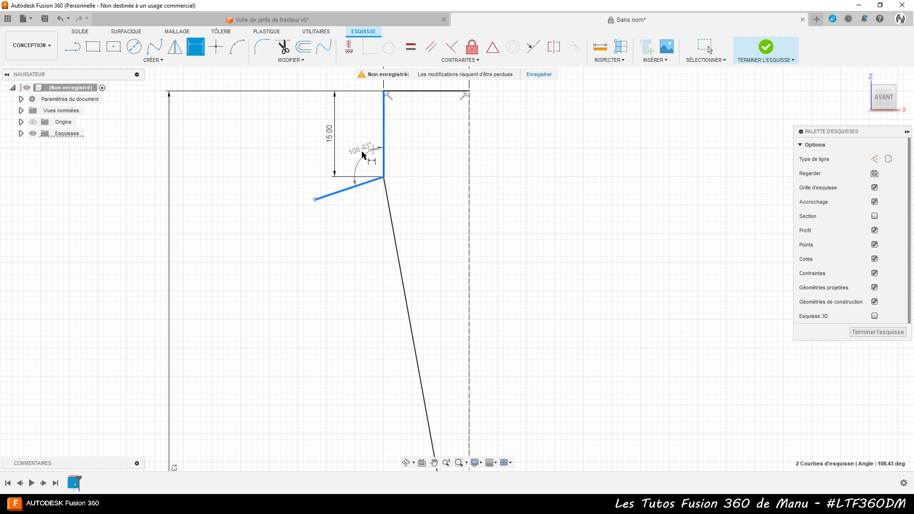
pyautogui.click(308, 152)
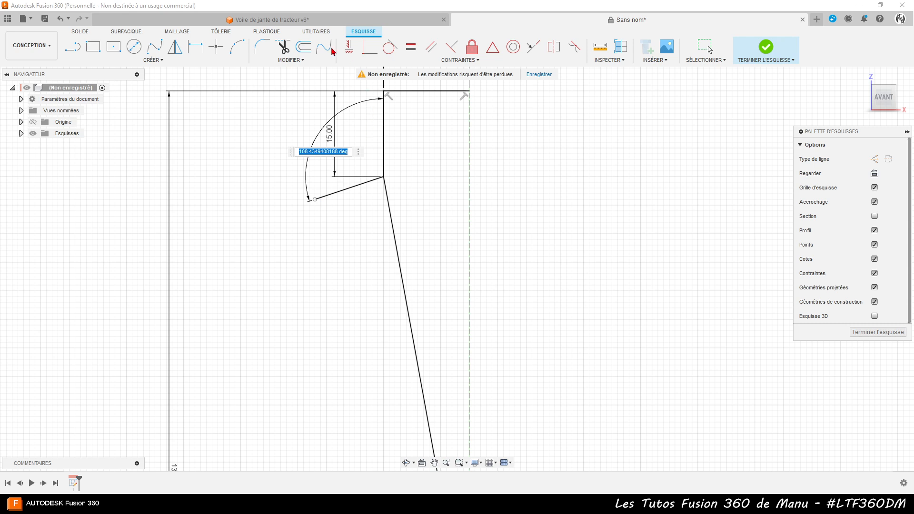
pyautogui.click(307, 20)
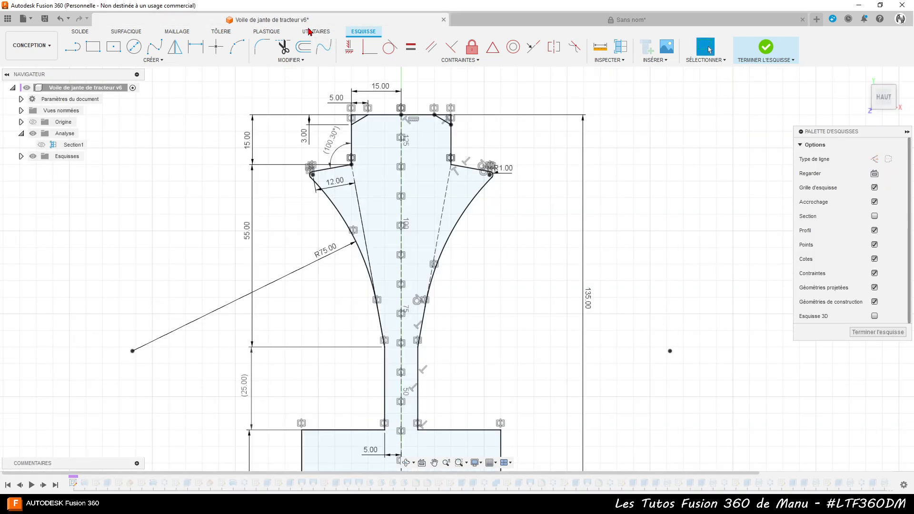
pyautogui.click(552, 20)
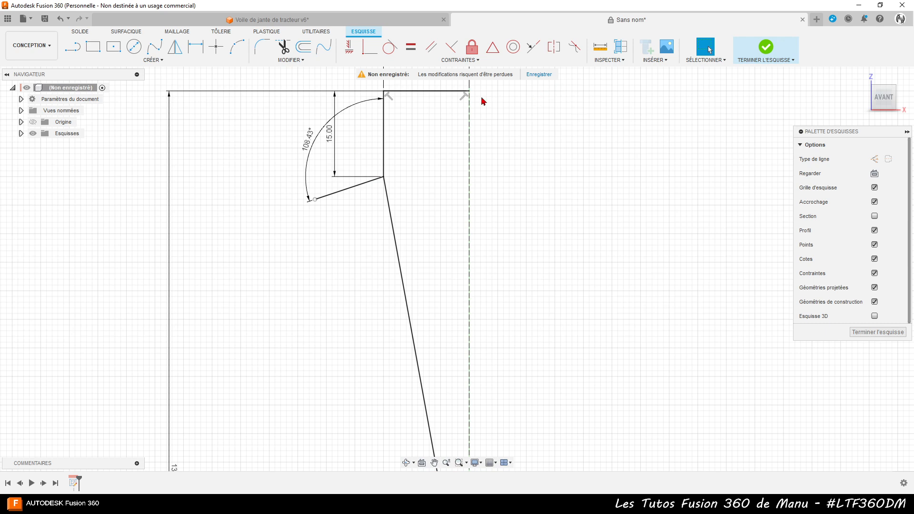
pyautogui.doubleClick(310, 149)
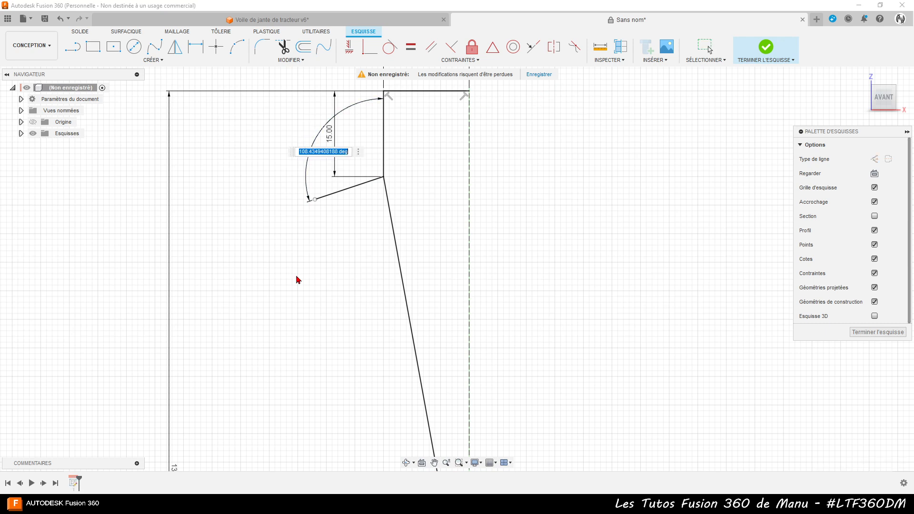
pyautogui.write('100')
pyautogui.press('Return')
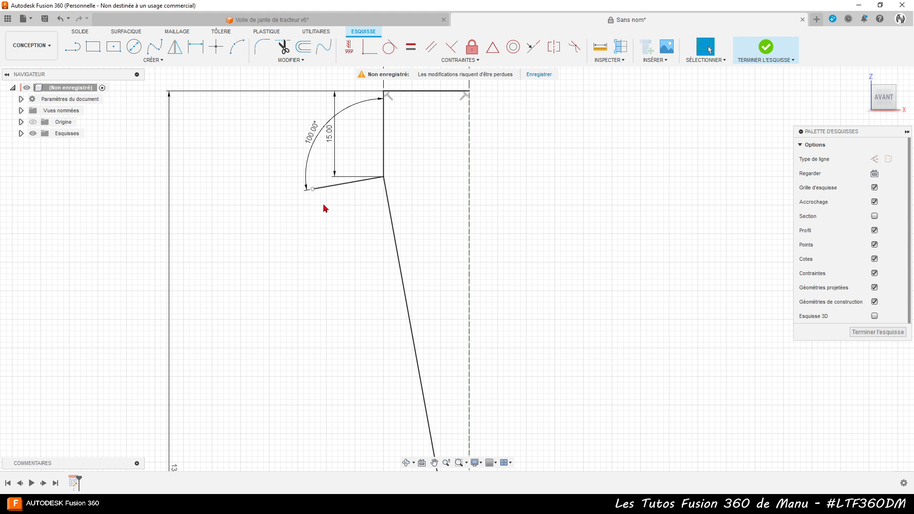
# Dimension the short sloping line's length as 12 mm and reposition the dimension clear of the angle dimension
pyautogui.click(336, 190)
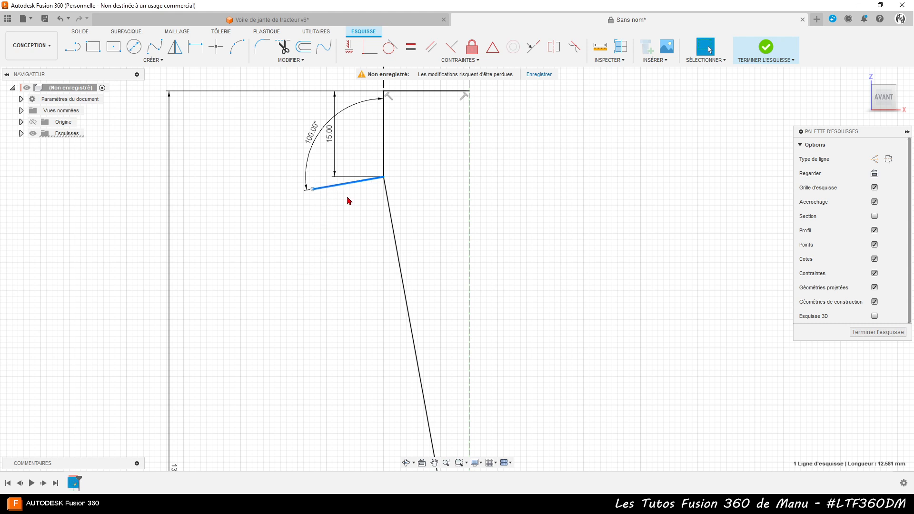
pyautogui.press('d')
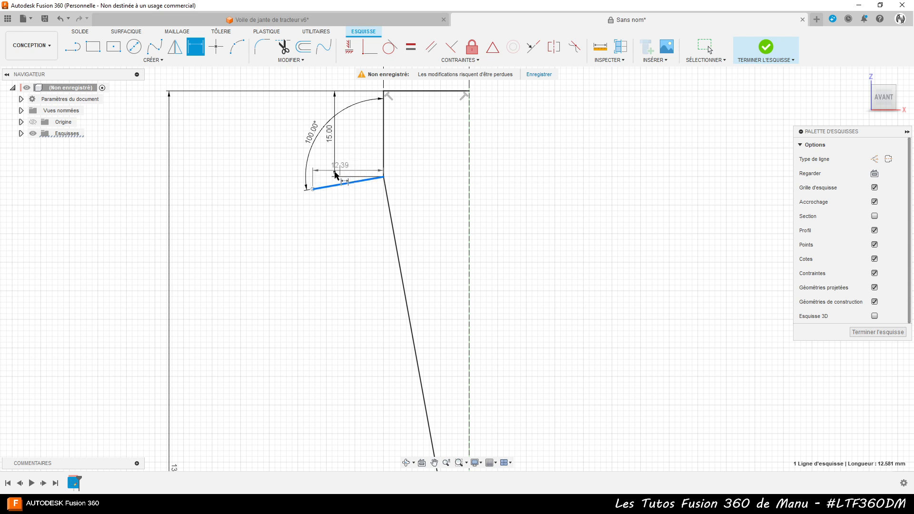
pyautogui.click(307, 166)
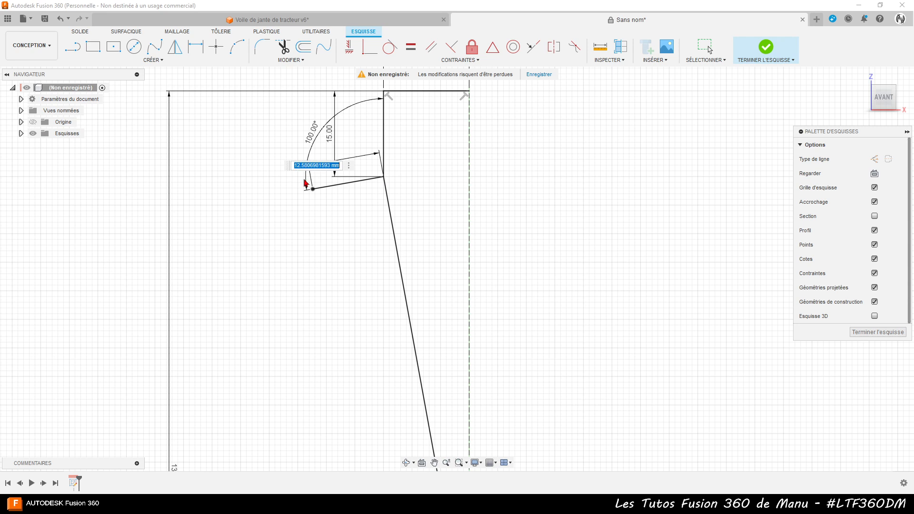
pyautogui.write('12')
pyautogui.press('Return')
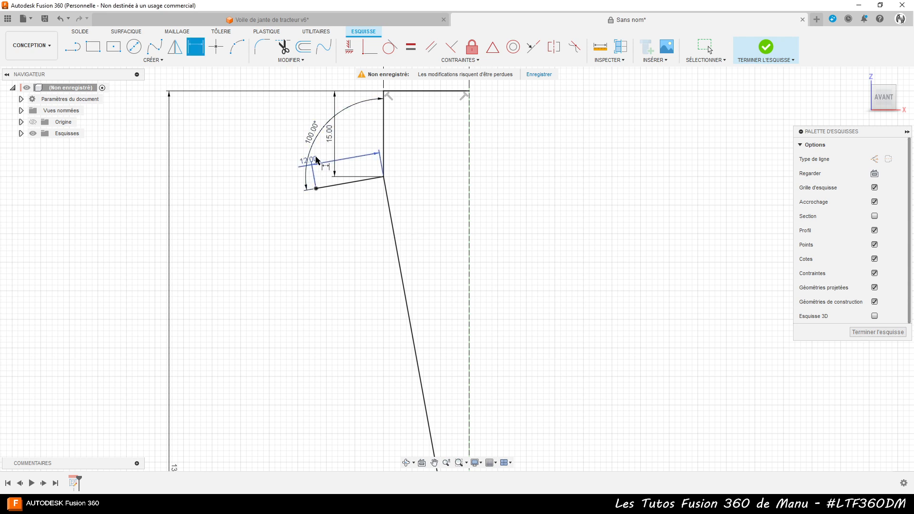
pyautogui.press('Escape')
pyautogui.moveTo(309, 161); pyautogui.dragTo(350, 156)
pyautogui.press('d')
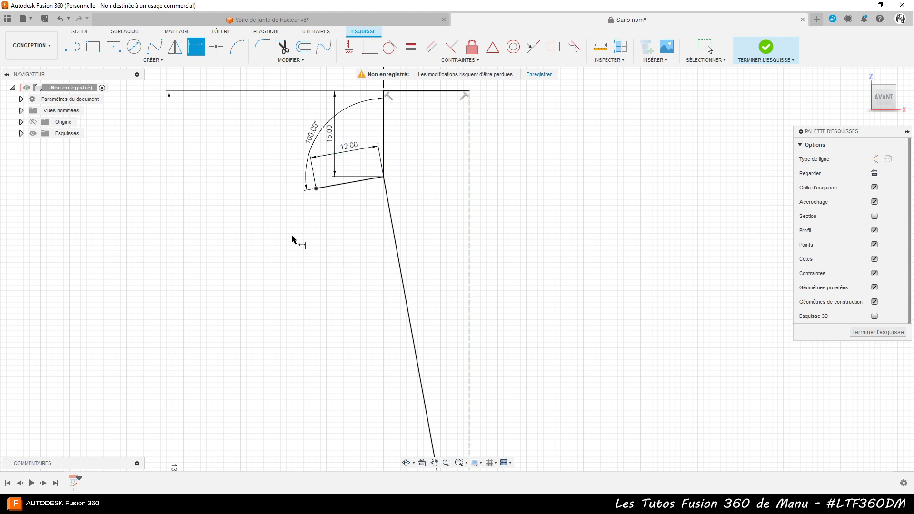
pyautogui.scroll(-2, 311, 241)
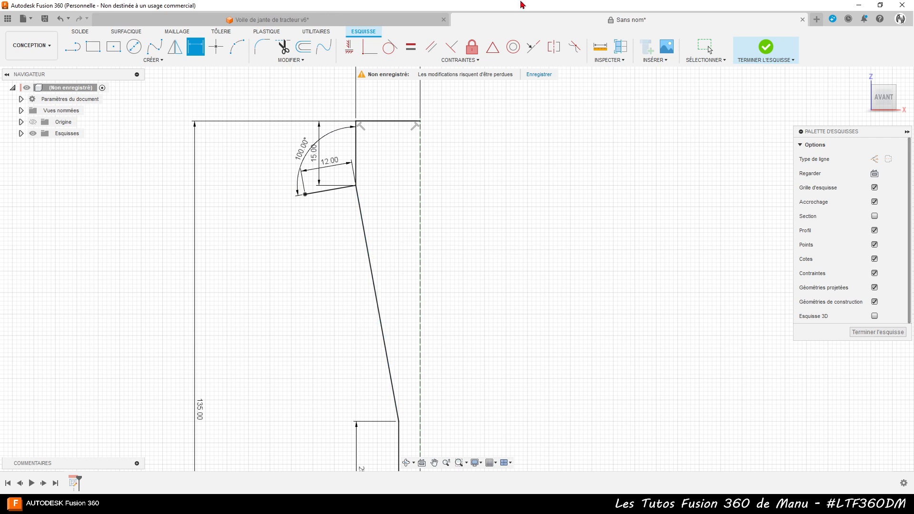
# Examine the R75 arc's lower endpoint in the reference sketch and try a tangent constraint between the arc and the slanted line
pyautogui.click(418, 21)
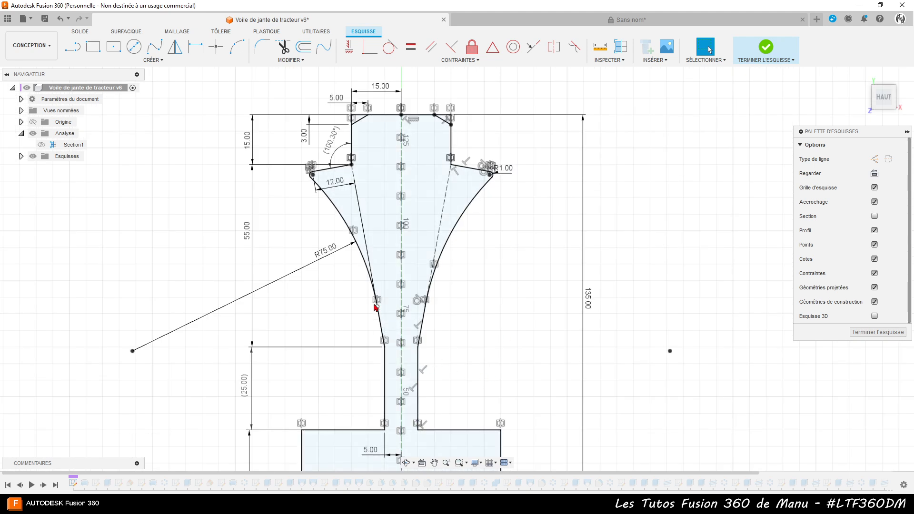
pyautogui.scroll(5, 377, 310)
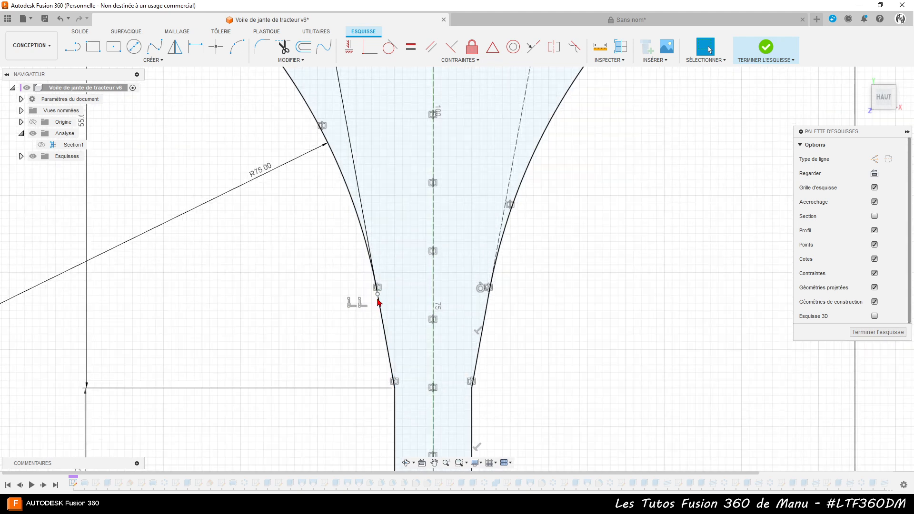
pyautogui.scroll(5, 378, 300)
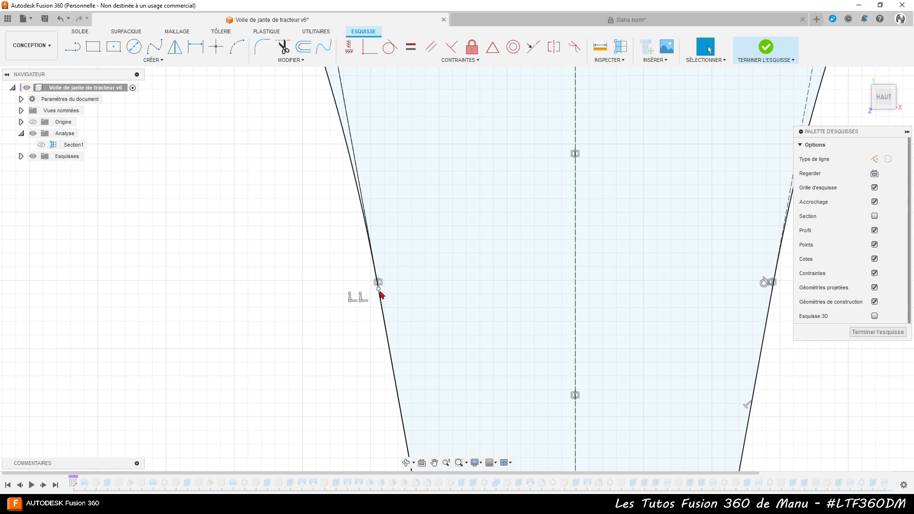
pyautogui.click(379, 289)
pyautogui.click(350, 169)
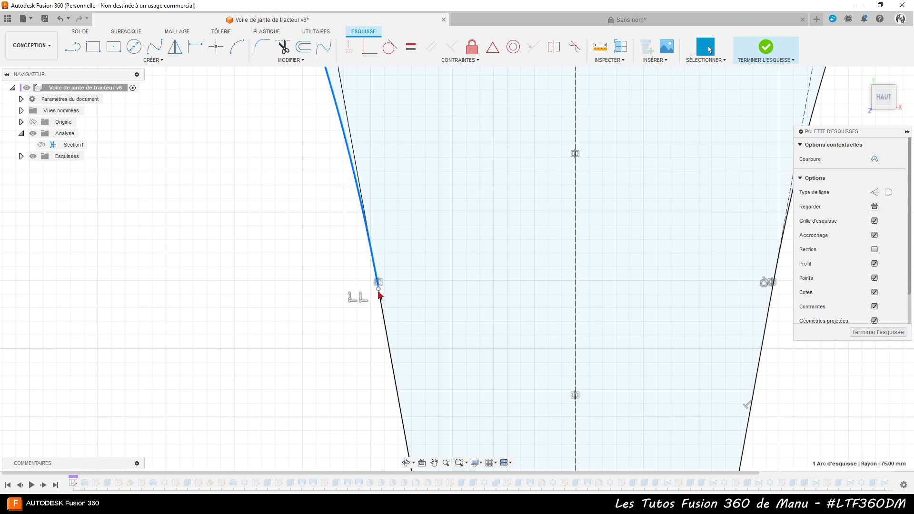
pyautogui.click(389, 46)
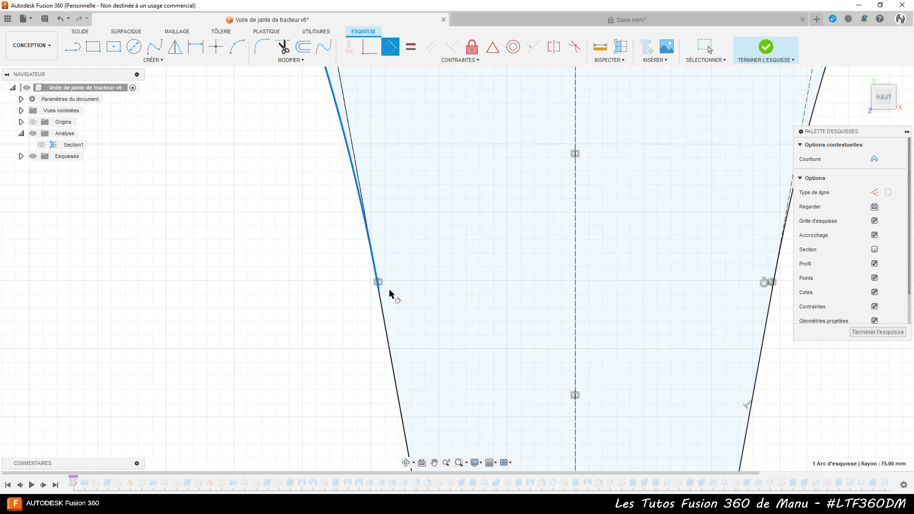
pyautogui.click(382, 310)
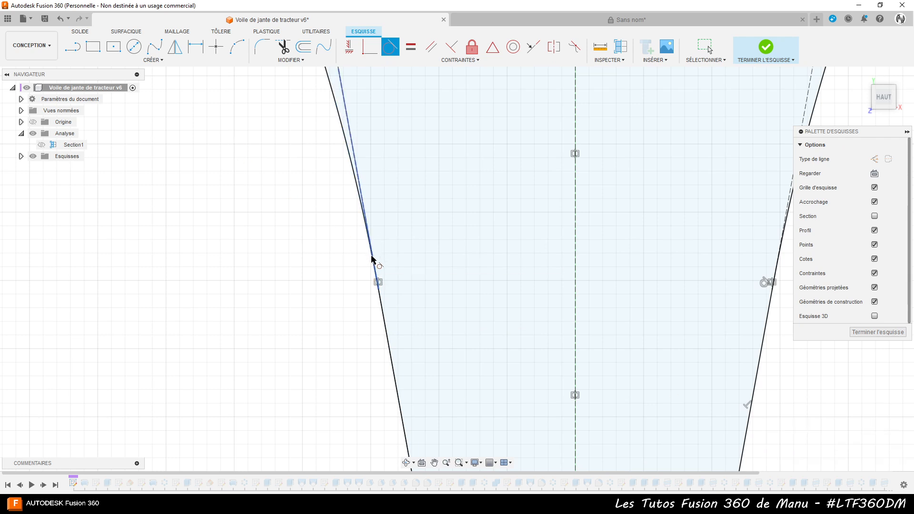
pyautogui.press('Escape')
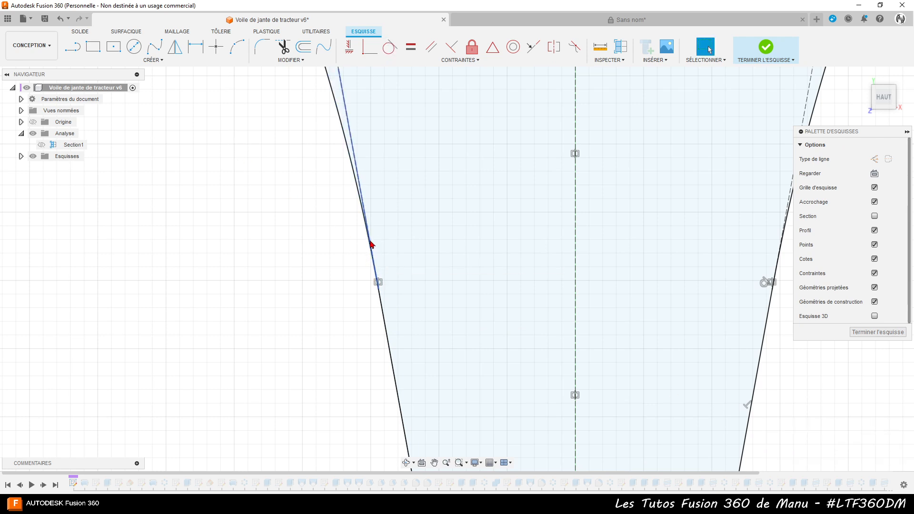
pyautogui.click(348, 154)
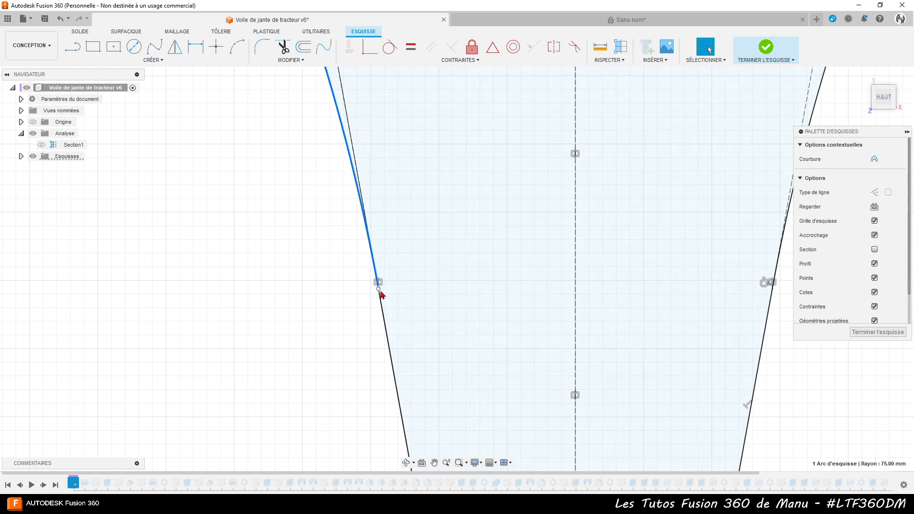
pyautogui.press('Escape')
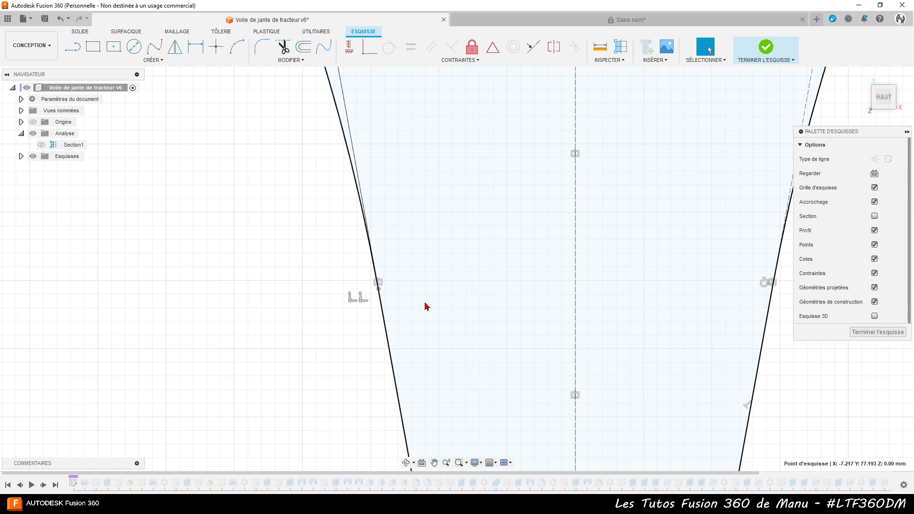
# Add a driven vertical dimension in the reference sketch between the R75 arc's lower endpoint and the slanted line's lower end
pyautogui.press('d')
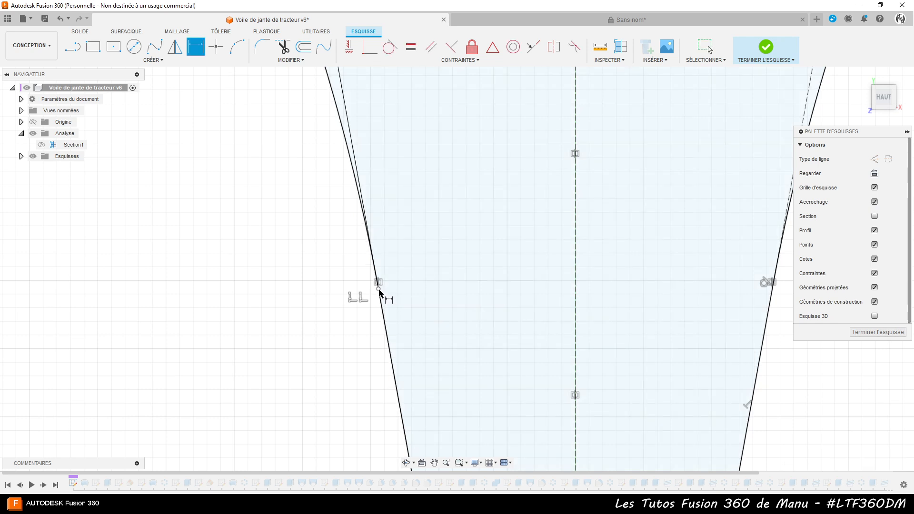
pyautogui.scroll(-5, 261, 257)
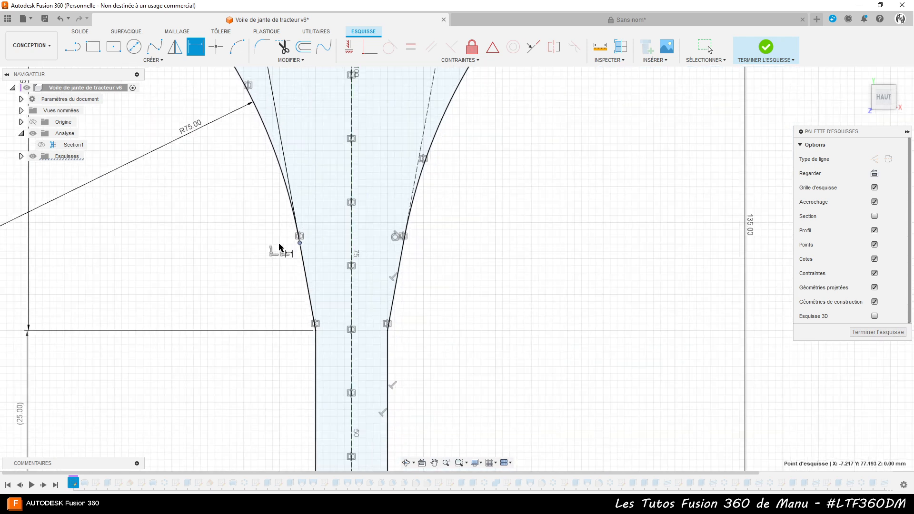
pyautogui.click(315, 331)
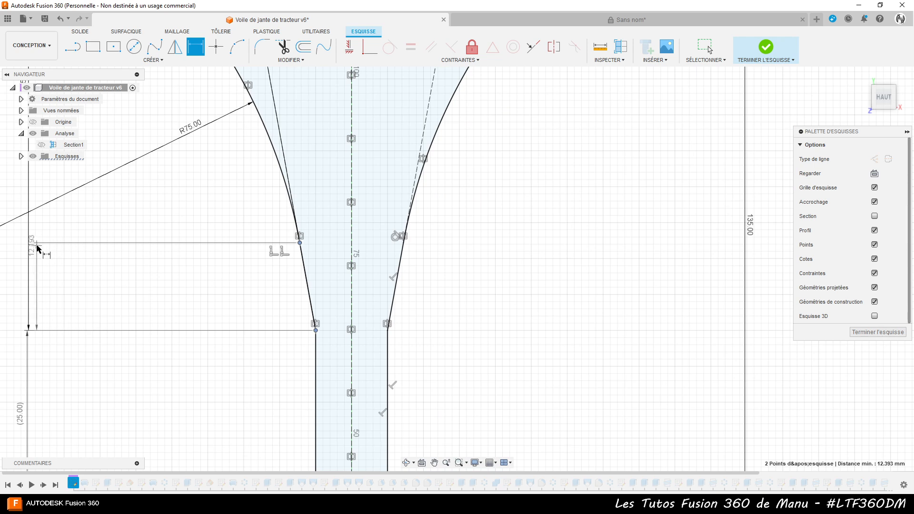
pyautogui.click(56, 281)
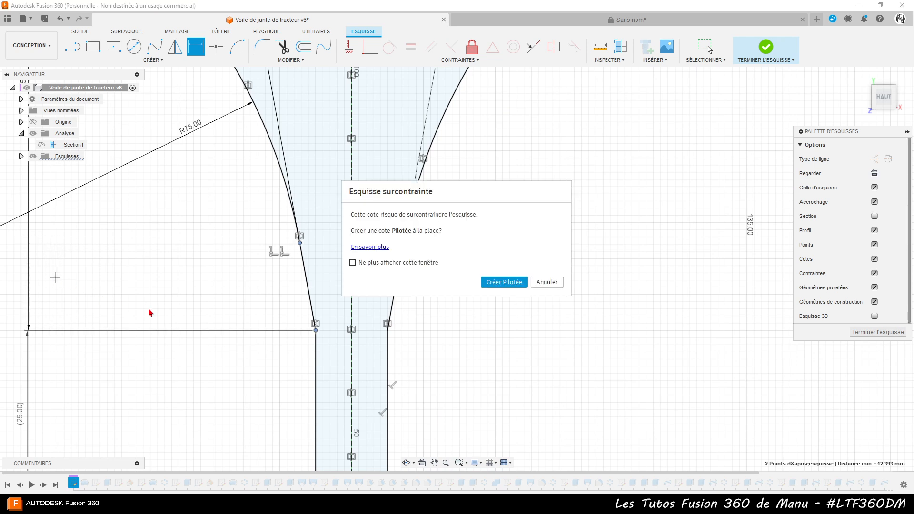
pyautogui.click(518, 285)
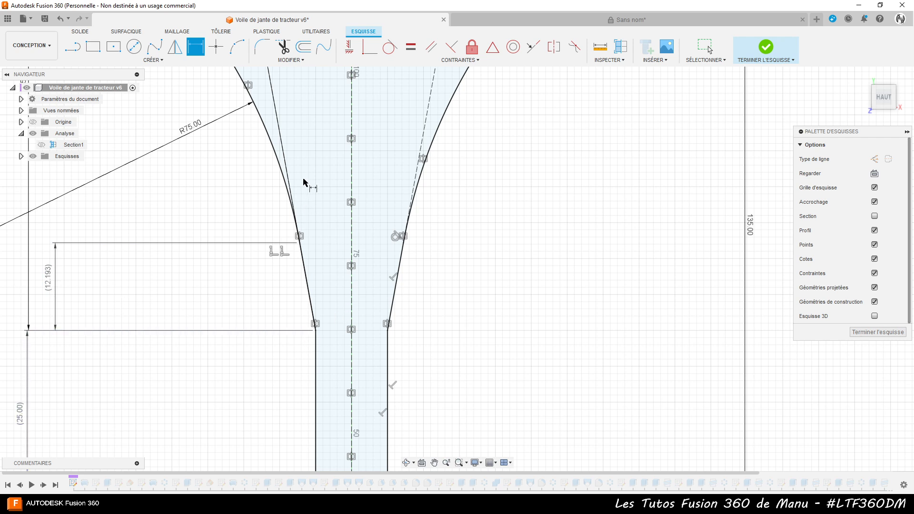
# Return to the unsaved design and place a sketch point on the slanted line, about 10.2 mm above its lower end
pyautogui.click(623, 20)
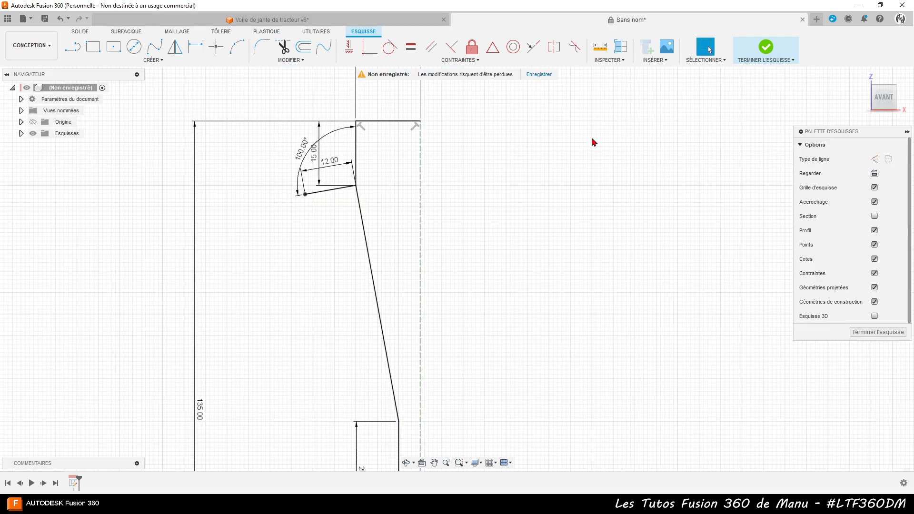
pyautogui.scroll(-3, 450, 302)
pyautogui.scroll(5, 407, 437)
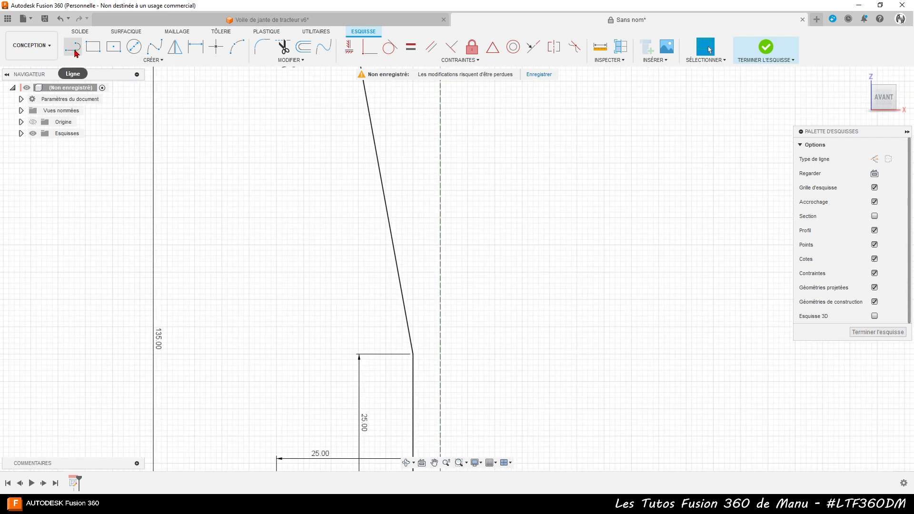
pyautogui.click(216, 49)
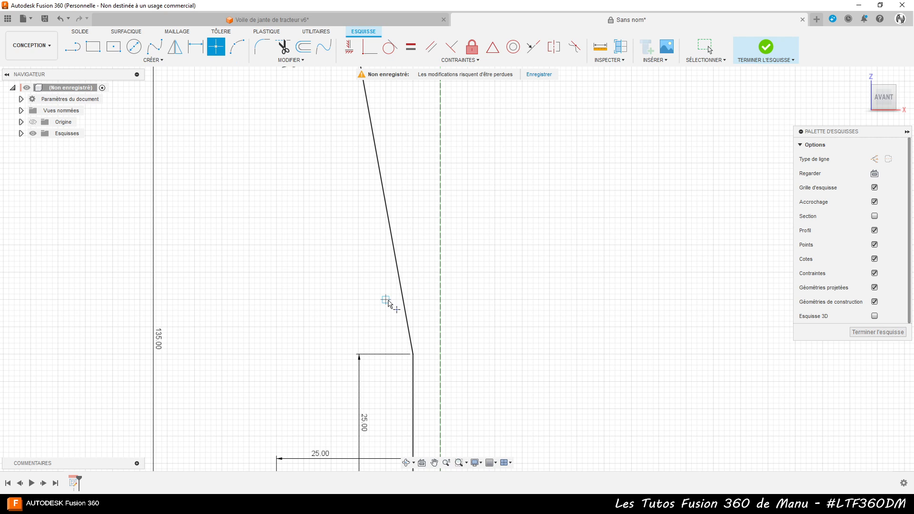
pyautogui.click(403, 300)
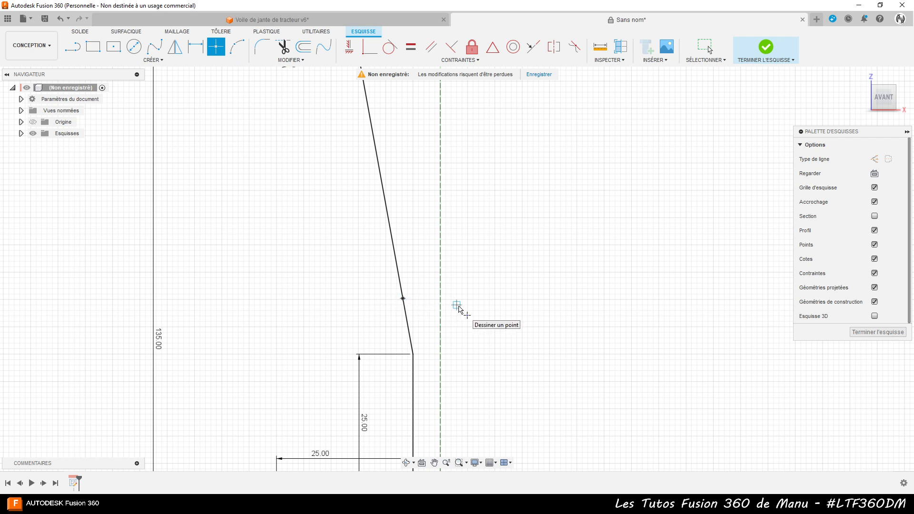
# Dimension the vertical distance between the sketch point and the slanted line's lower end as 12 mm
pyautogui.press('d')
pyautogui.click(403, 299)
pyautogui.click(414, 354)
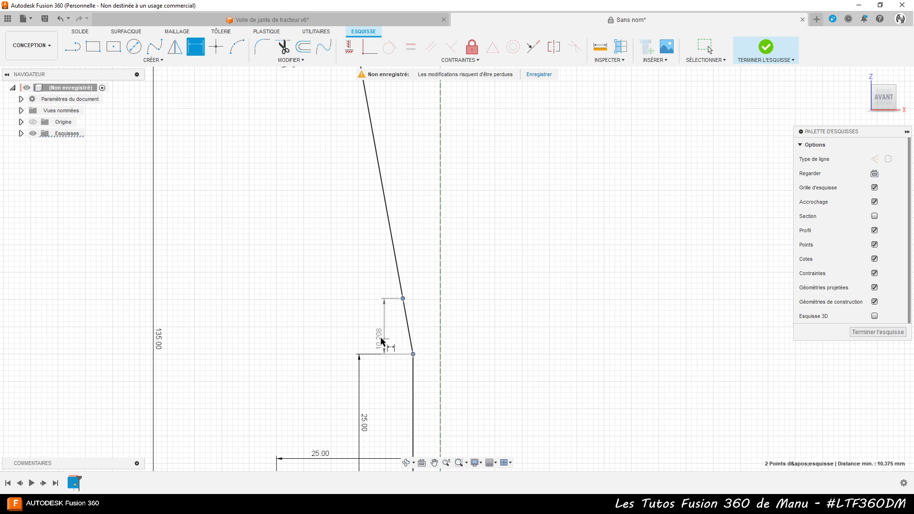
pyautogui.click(362, 340)
pyautogui.write('12')
pyautogui.press('Return')
# Draw a three-point arc from the short sloping line's outer end to the sketch point, bowed toward the slanted line and tangent to it
pyautogui.scroll(-3, 347, 348)
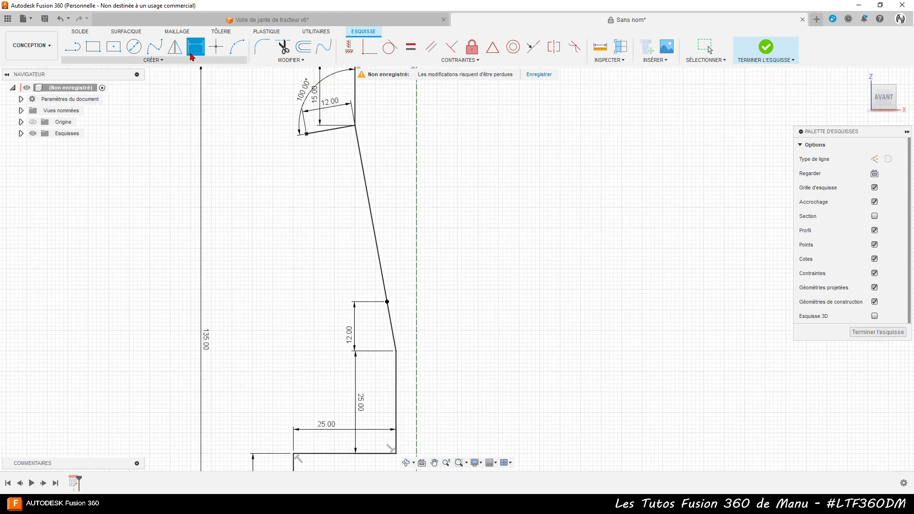
pyautogui.click(232, 49)
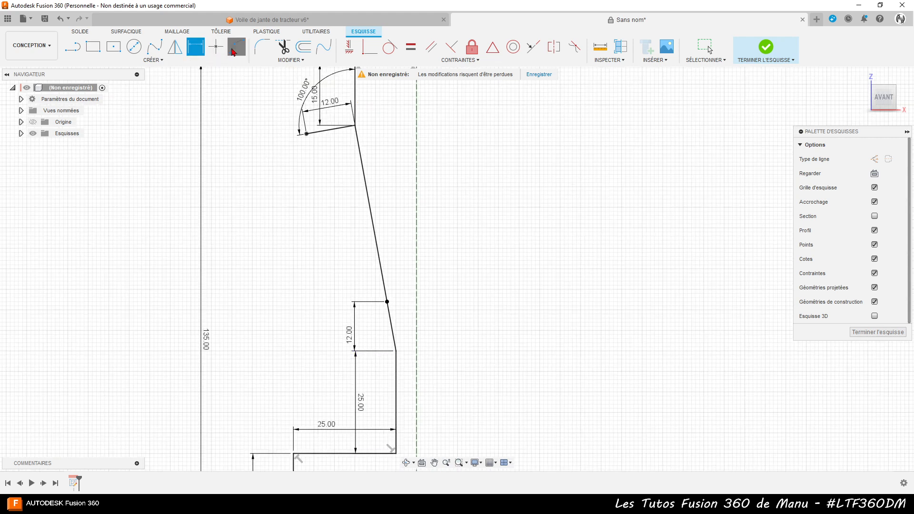
pyautogui.click(307, 135)
pyautogui.click(388, 302)
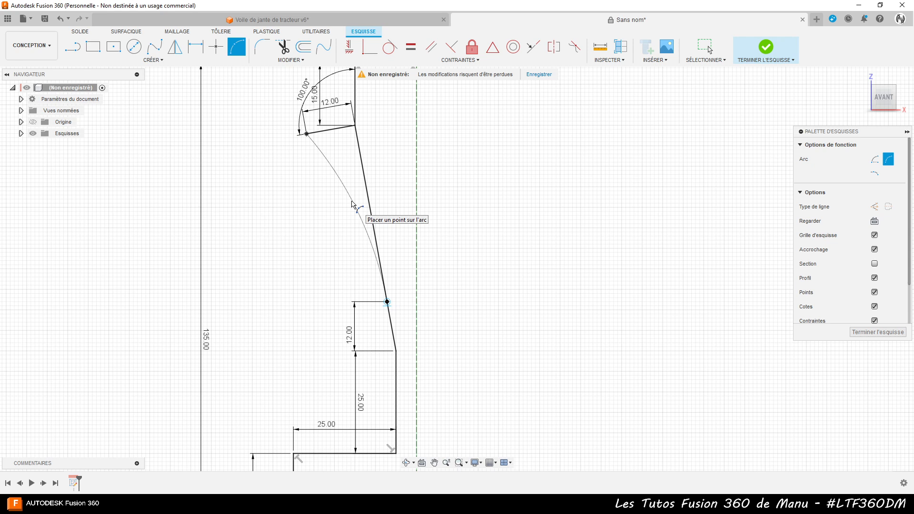
pyautogui.click(353, 205)
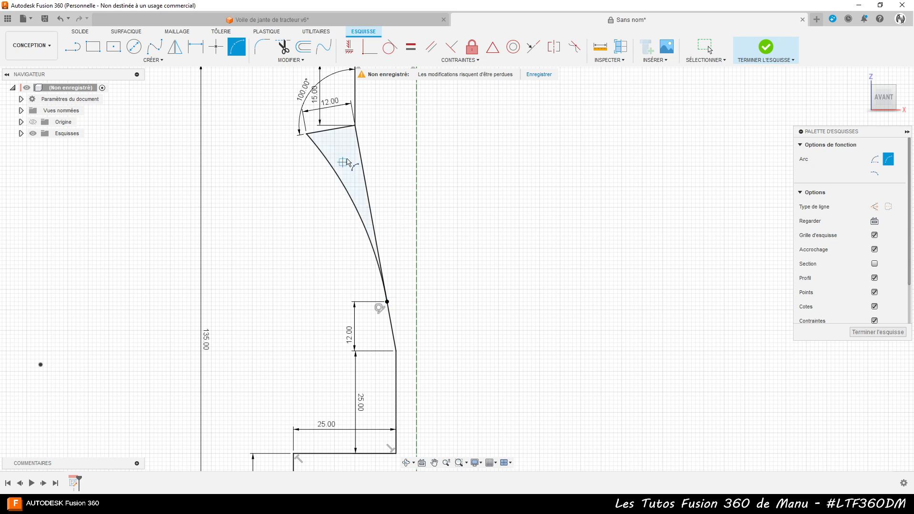
# Fillet the corner between the arc and the short sloping line with a 1.5 mm radius and reposition the radius dimension
pyautogui.scroll(6, 335, 117)
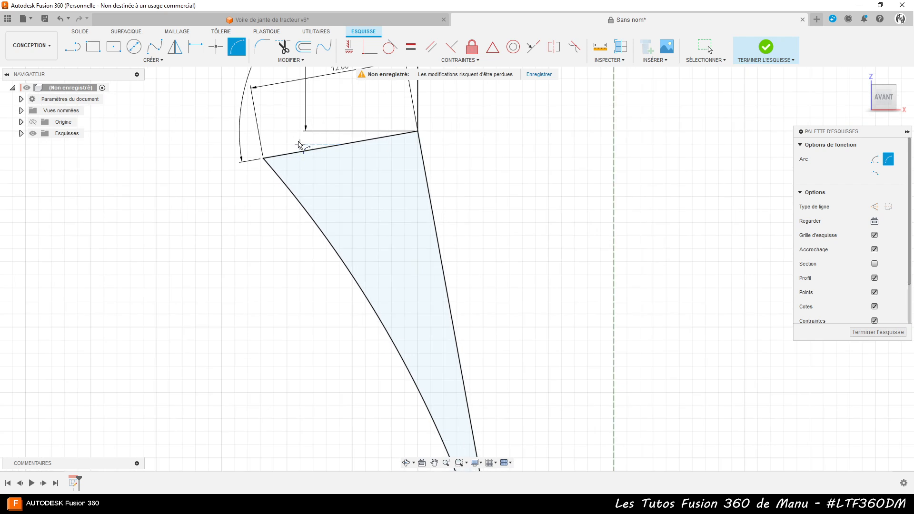
pyautogui.scroll(2, 299, 144)
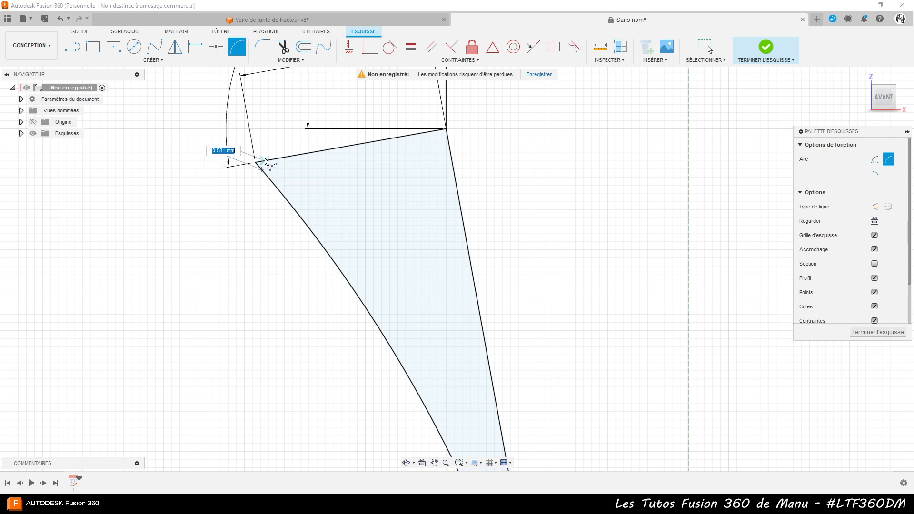
pyautogui.press('Escape')
pyautogui.click(262, 47)
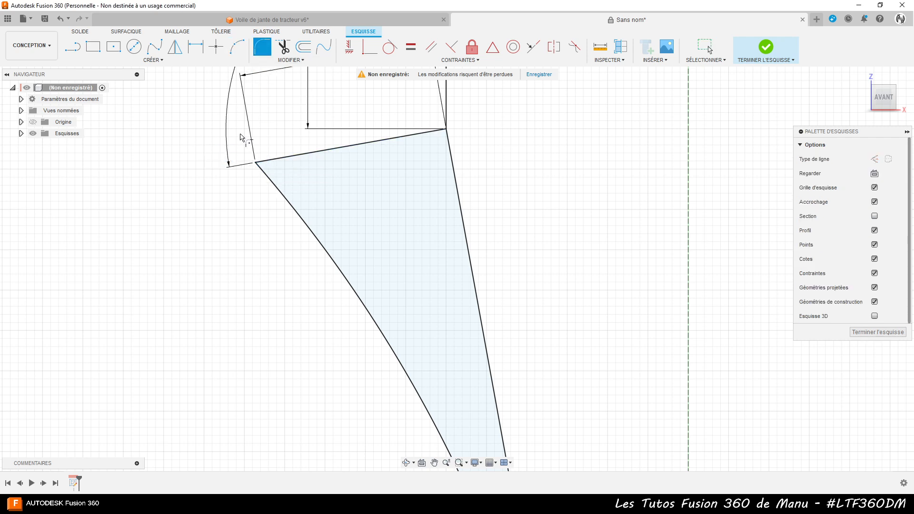
pyautogui.click(261, 172)
pyautogui.click(262, 161)
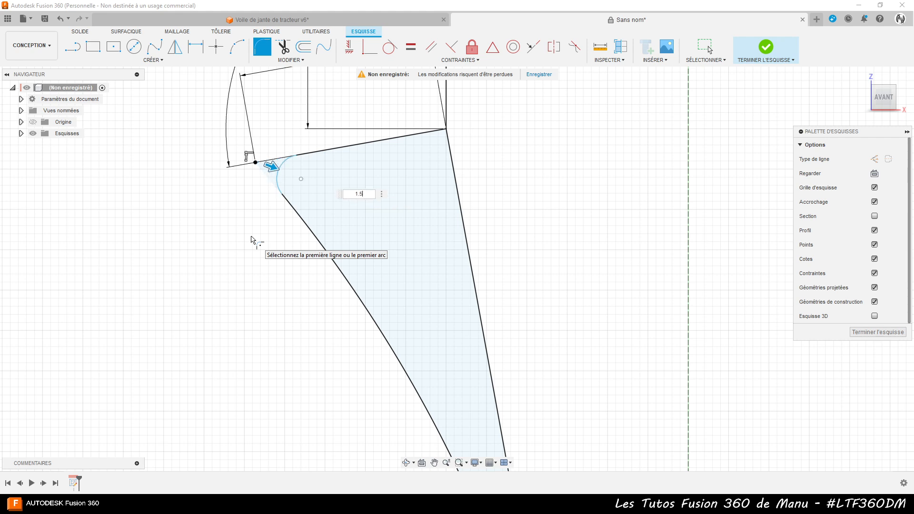
pyautogui.press('Return')
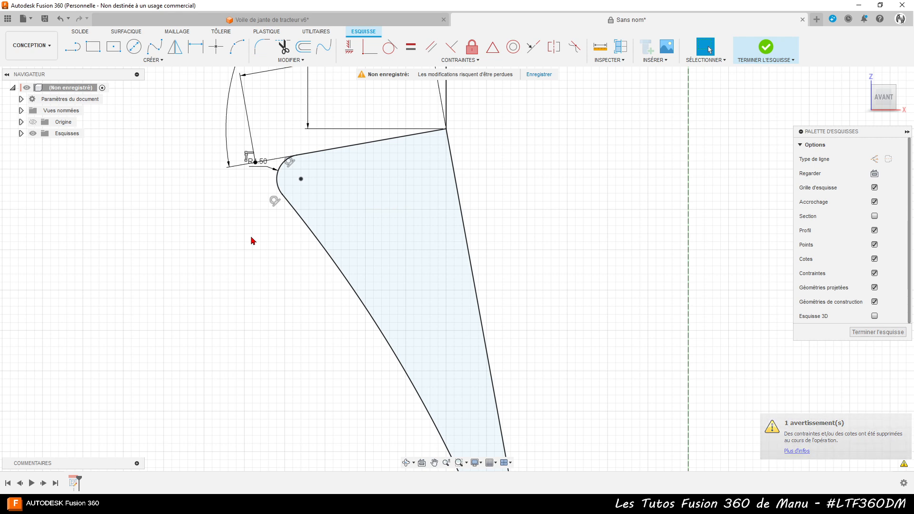
pyautogui.moveTo(264, 170); pyautogui.dragTo(256, 202)
pyautogui.scroll(-5, 256, 266)
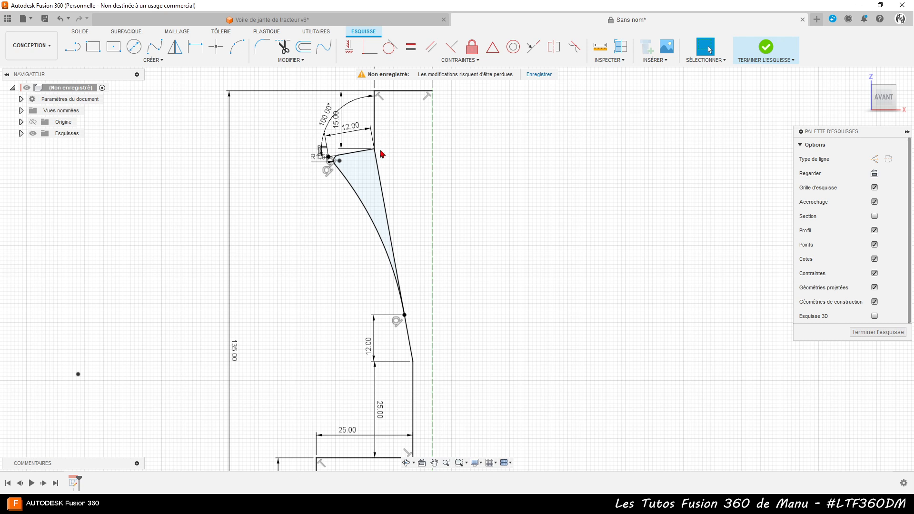
# Break the long slanted line at the lower end of the tangent arc
pyautogui.click(292, 61)
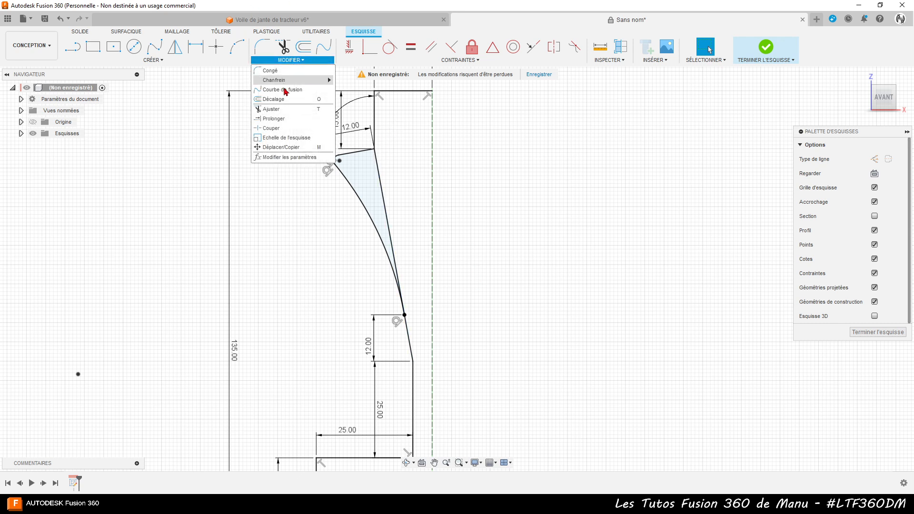
pyautogui.click(272, 128)
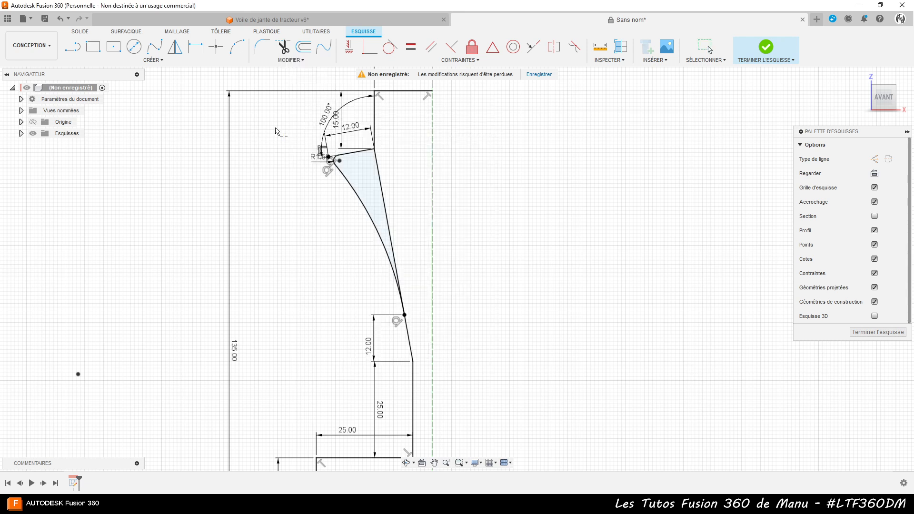
pyautogui.click(389, 233)
pyautogui.click(400, 267)
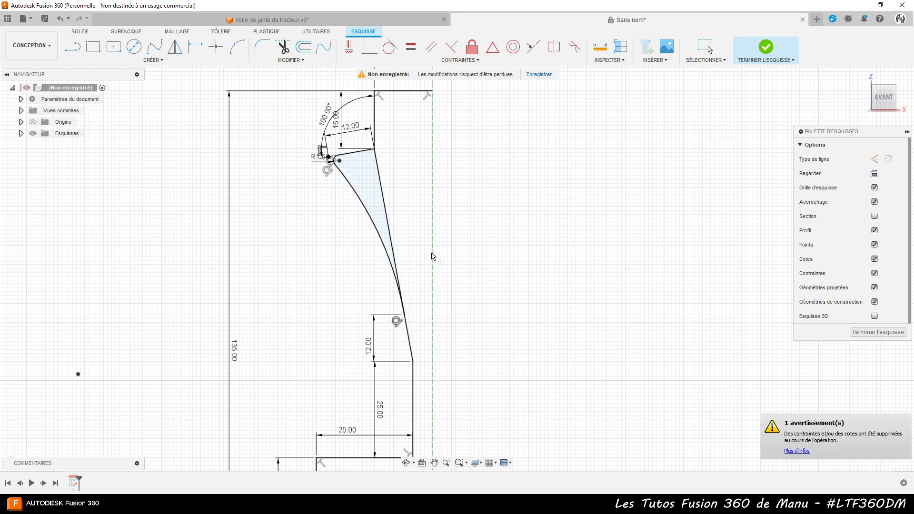
pyautogui.press('Escape')
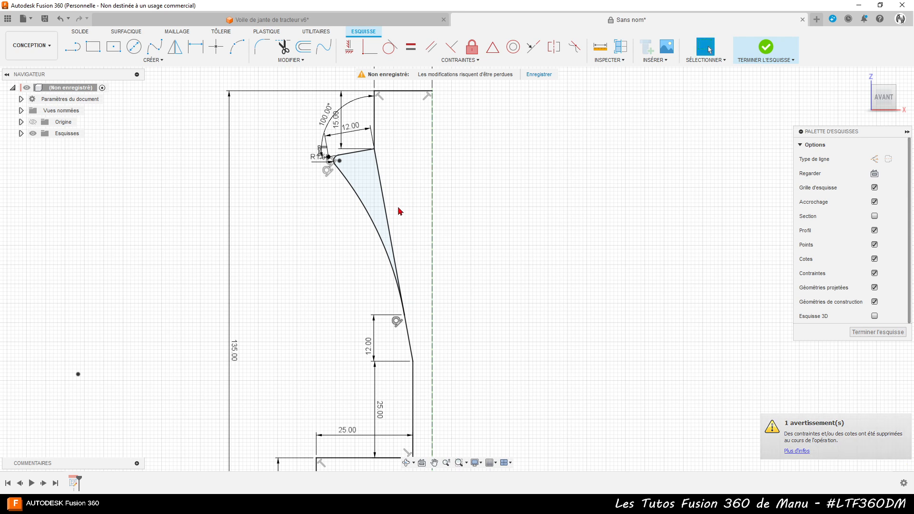
# Convert the upper portion of the broken slanted line, alongside the arc, to a construction line
pyautogui.click(388, 224)
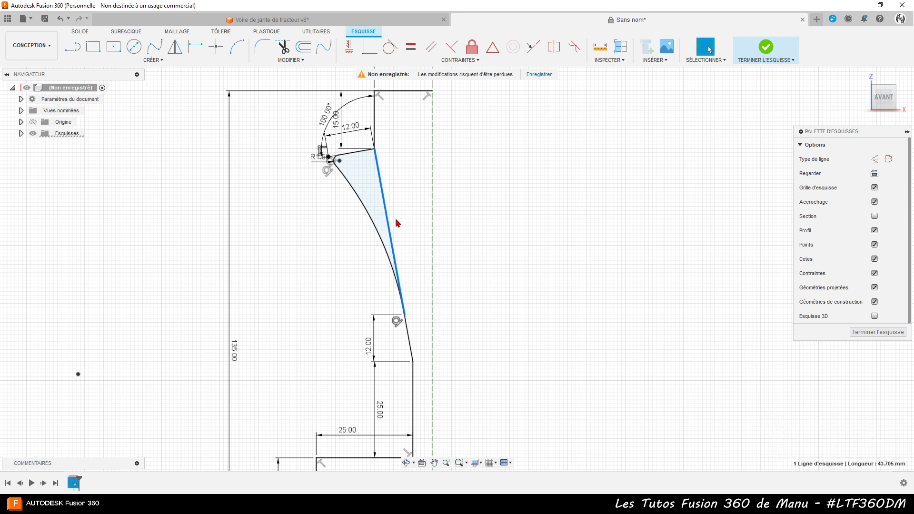
pyautogui.press('x')
pyautogui.click(415, 204)
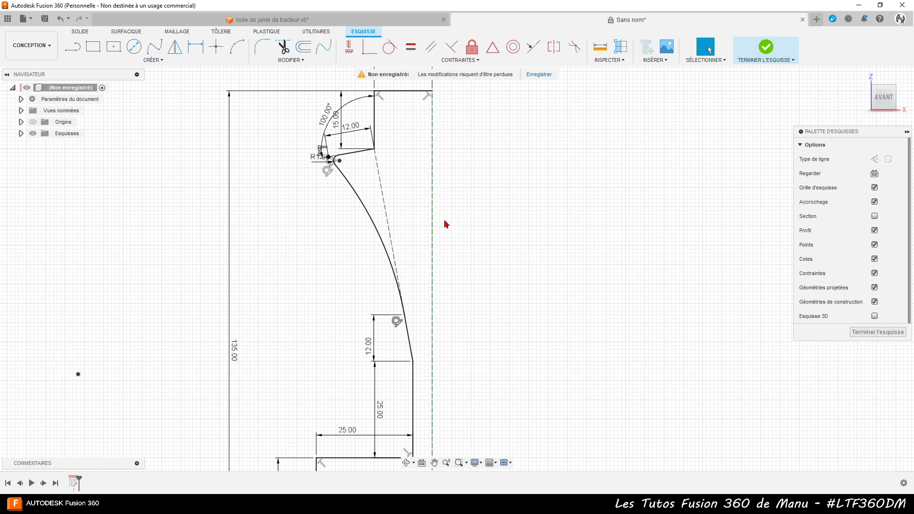
# Draw a horizontal line from the hub's outer vertical edge to the vertical construction line, about 30 mm above the horizontal centreline
pyautogui.scroll(-4, 423, 199)
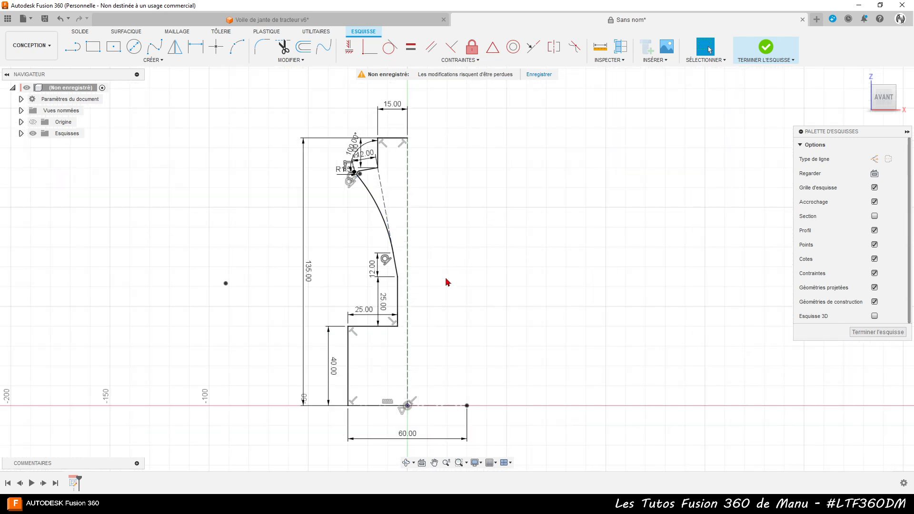
pyautogui.click(72, 46)
pyautogui.scroll(1, 355, 381)
pyautogui.scroll(3, 355, 381)
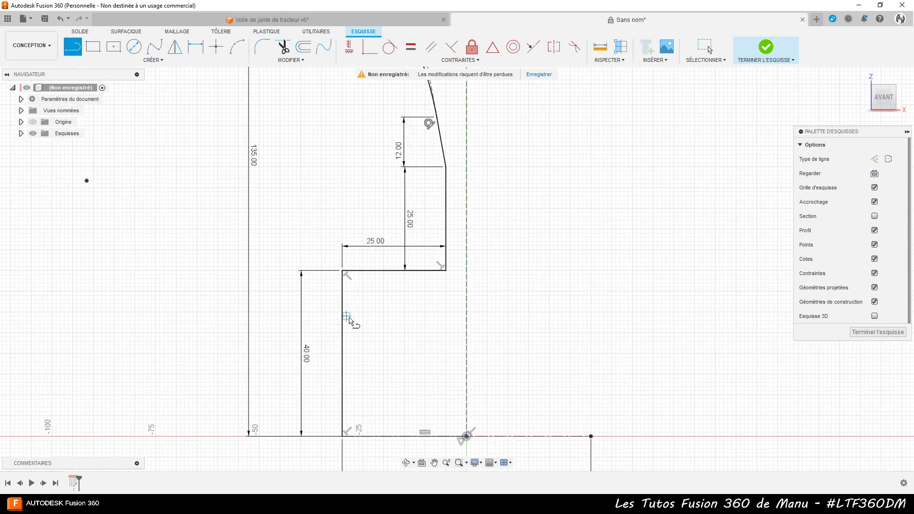
pyautogui.click(342, 313)
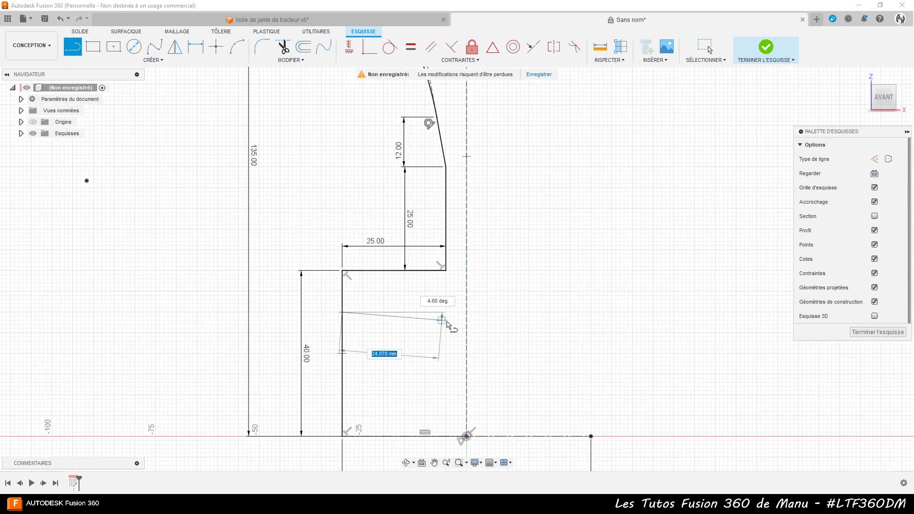
pyautogui.doubleClick(467, 313)
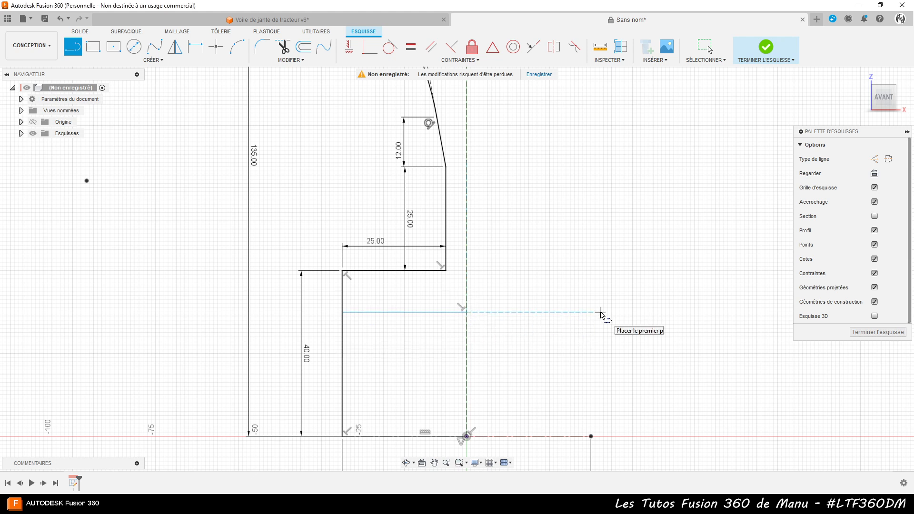
pyautogui.press('Escape')
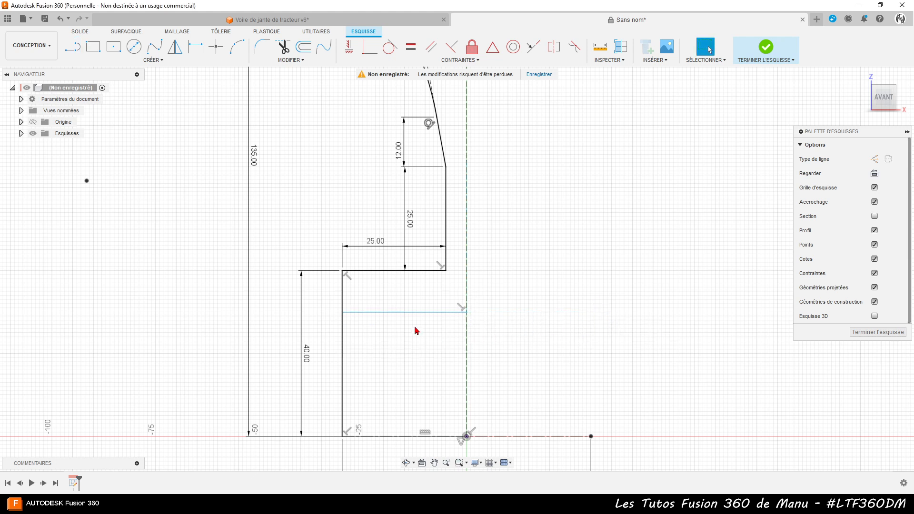
# Dimension the horizontal bore line as a 40 mm diameter about the horizontal centreline
pyautogui.press('d')
pyautogui.click(430, 312)
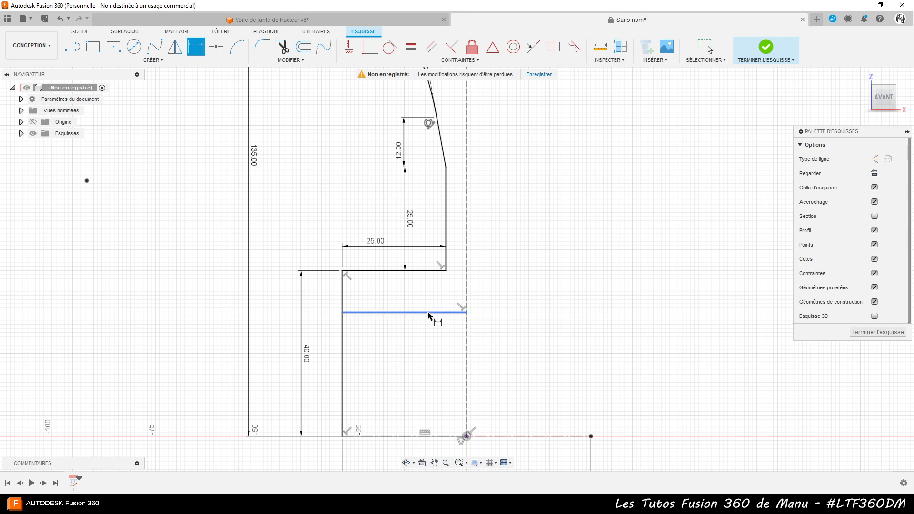
pyautogui.click(413, 436)
pyautogui.click(609, 407)
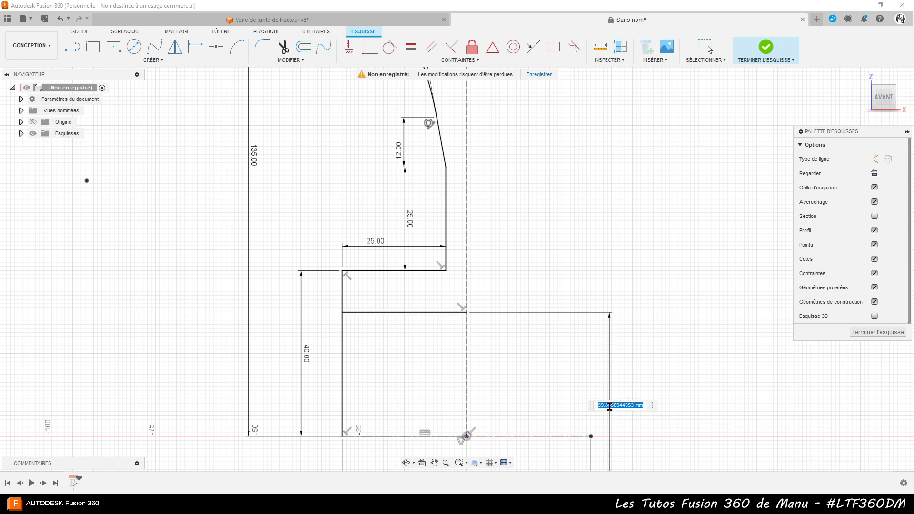
pyautogui.write('40')
pyautogui.press('Return')
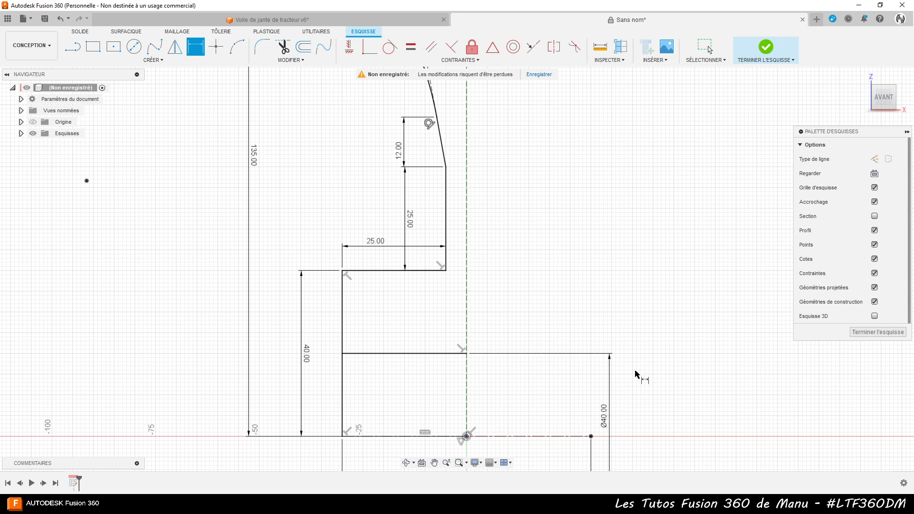
# Draw a slanted chamfer line across the profile's upper outer corner, starting on the horizontal edge about 2.5 mm from the corner
pyautogui.scroll(-5, 407, 373)
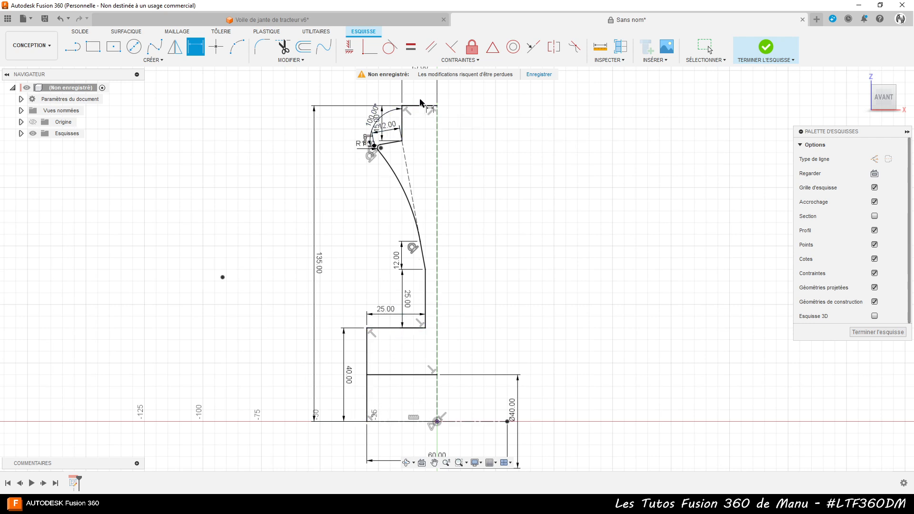
pyautogui.scroll(8, 408, 107)
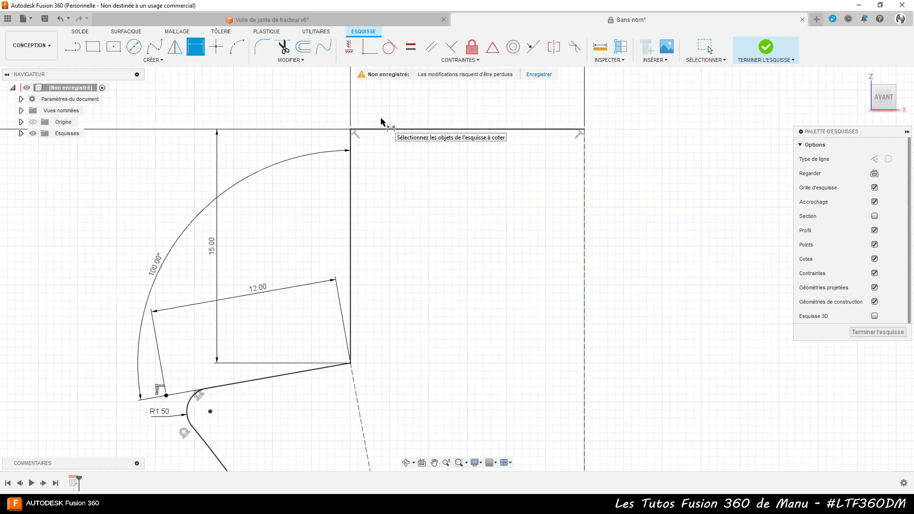
pyautogui.scroll(2, 383, 133)
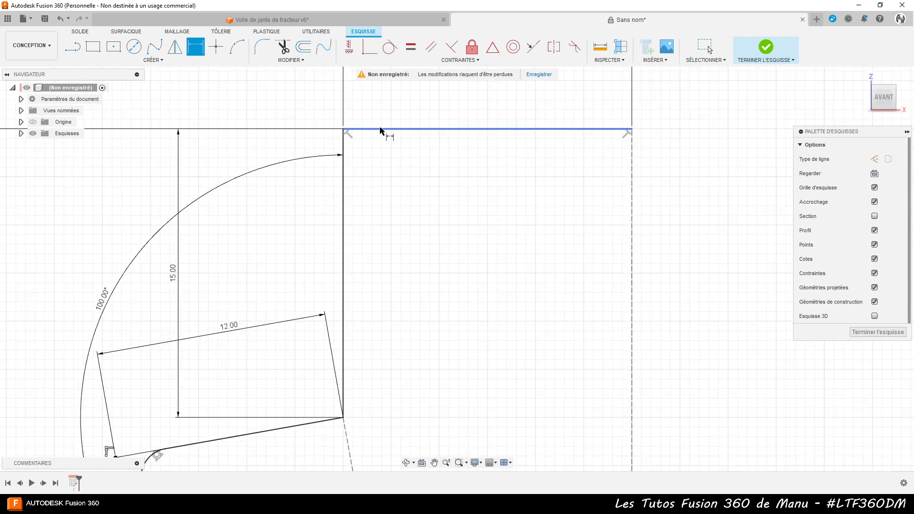
pyautogui.click(75, 54)
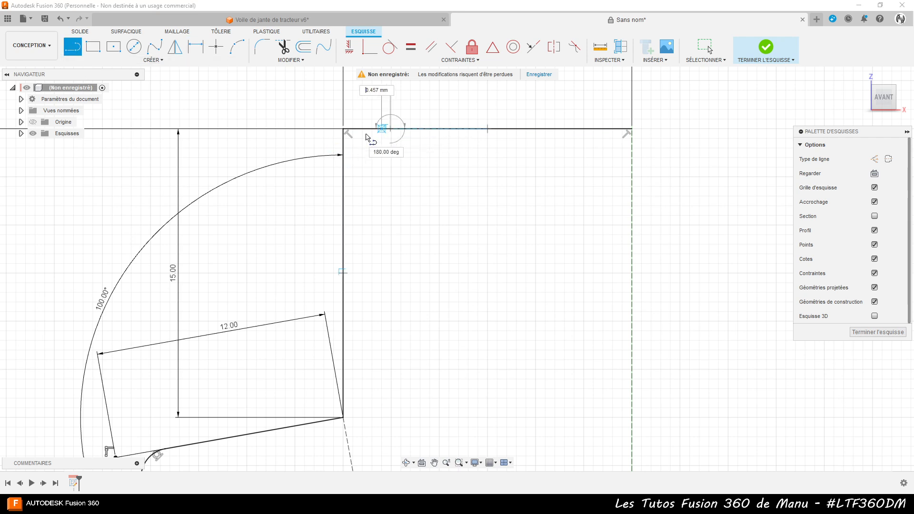
pyautogui.doubleClick(344, 149)
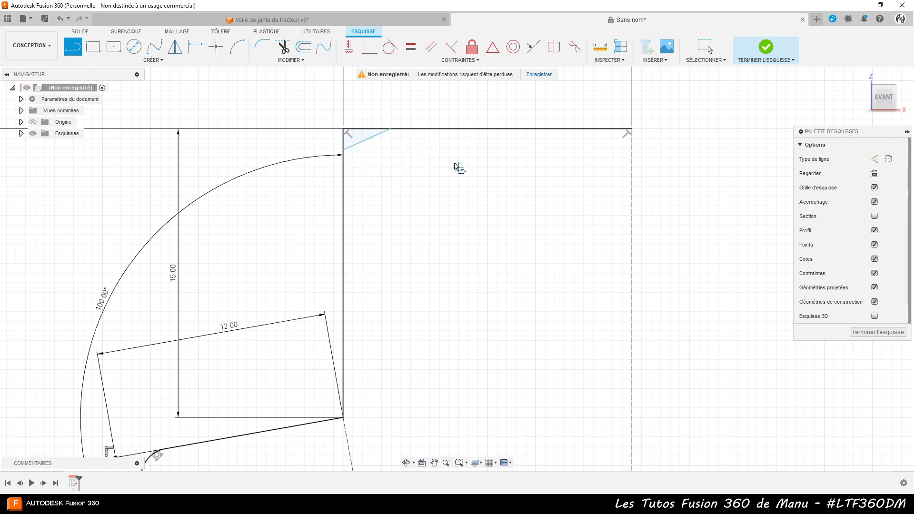
pyautogui.press('e')
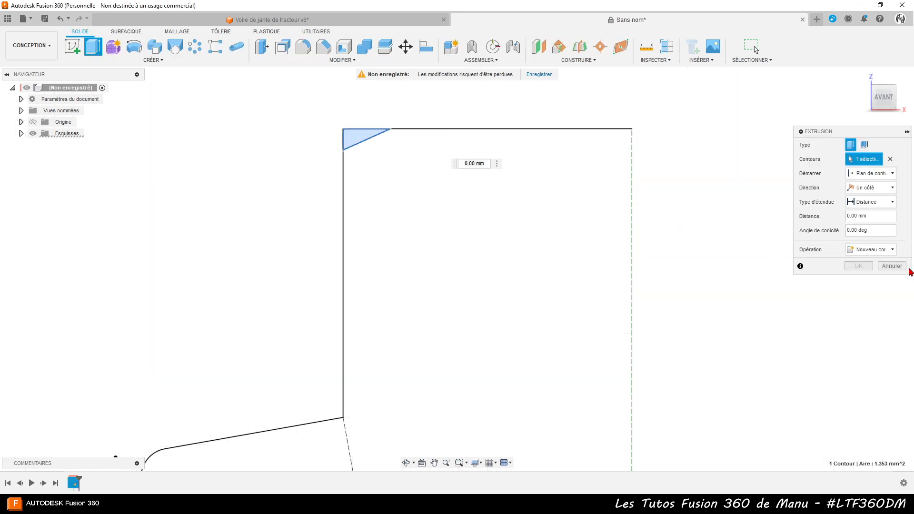
pyautogui.click(892, 266)
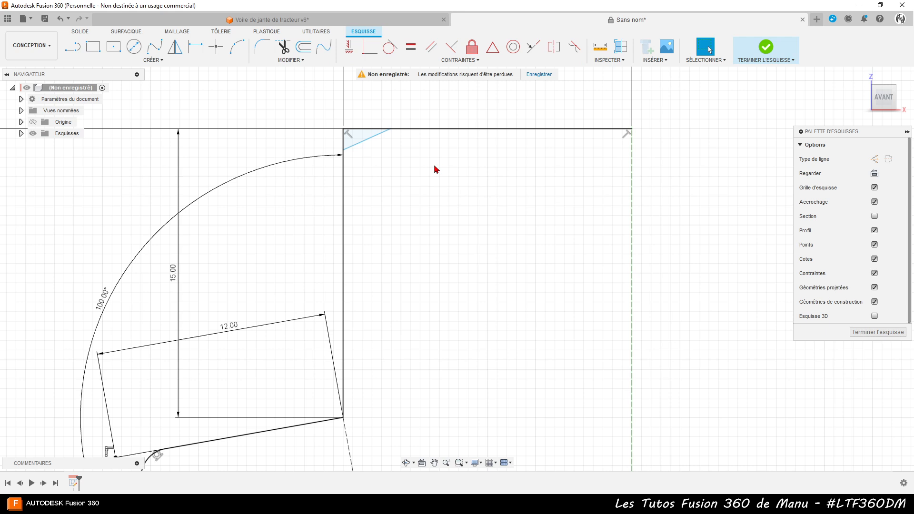
# Dimension the horizontal distance from the upper corner to the chamfer line's end as 5 mm
pyautogui.press('d')
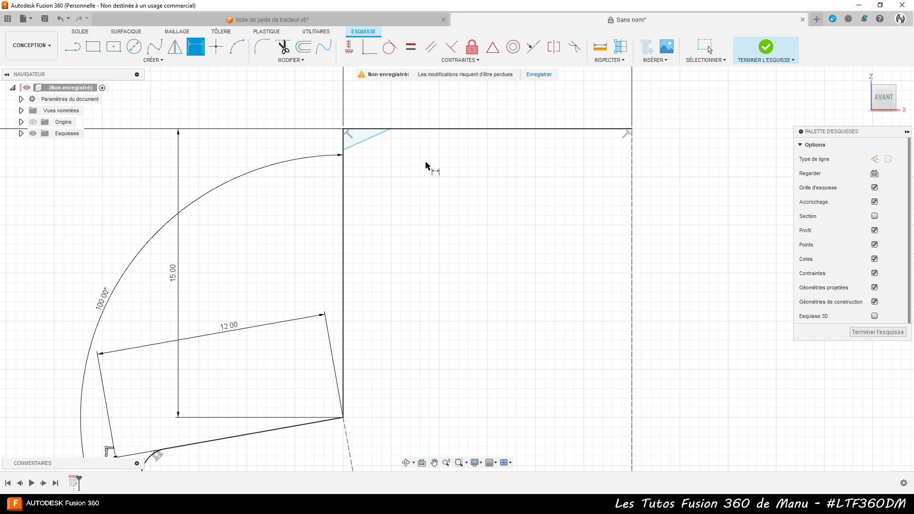
pyautogui.click(391, 129)
pyautogui.click(344, 129)
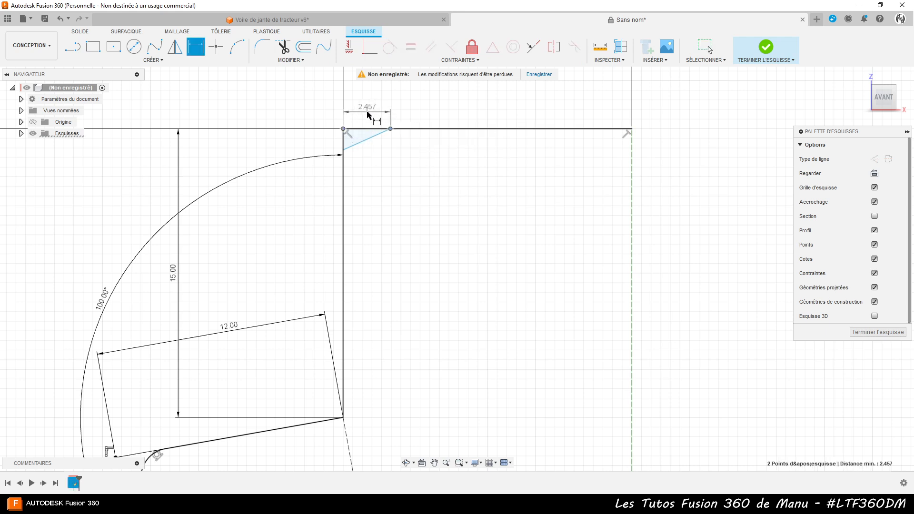
pyautogui.click(370, 115)
pyautogui.write('5')
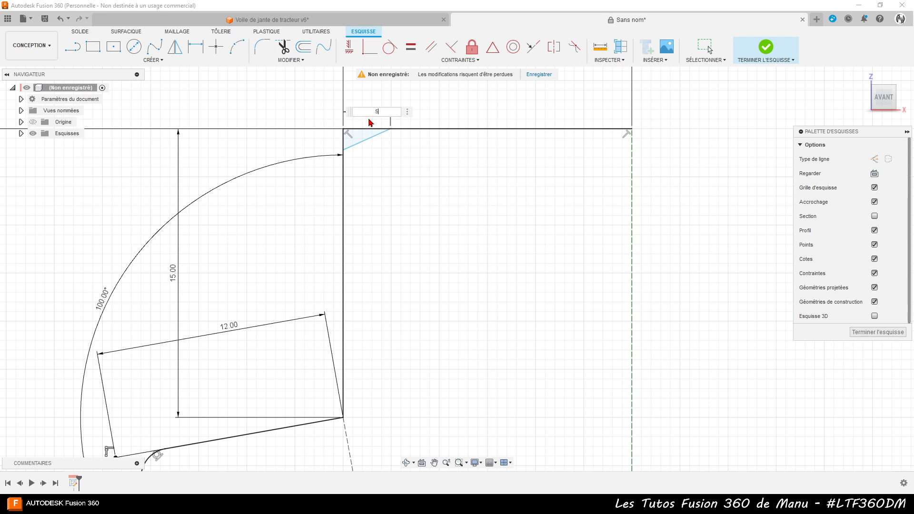
pyautogui.press('Return')
# Dimension the vertical distance from the upper corner to the chamfer line's lower end as 2.5 mm
pyautogui.click(344, 129)
pyautogui.click(343, 172)
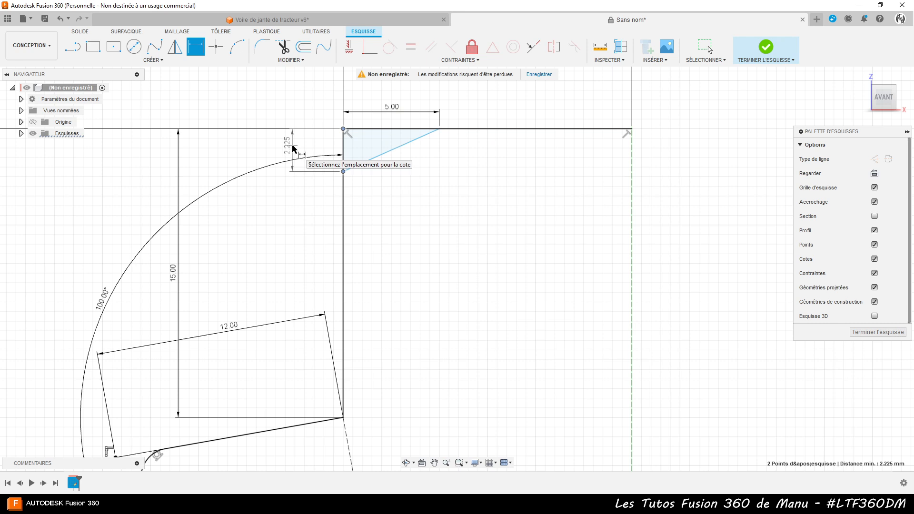
pyautogui.click(292, 146)
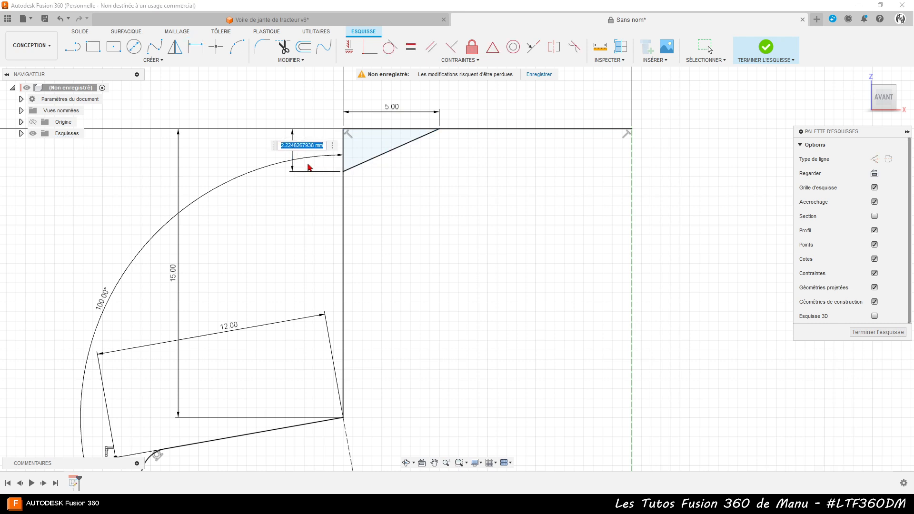
pyautogui.write('2.5')
pyautogui.press('Return')
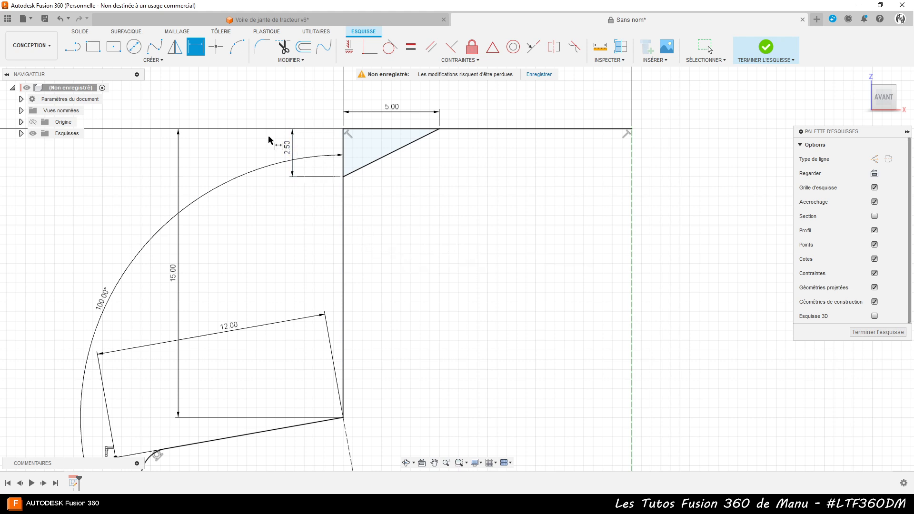
# Set the chamfer's vertical dimension to 2 mm
pyautogui.click(287, 149)
pyautogui.doubleClick(288, 149)
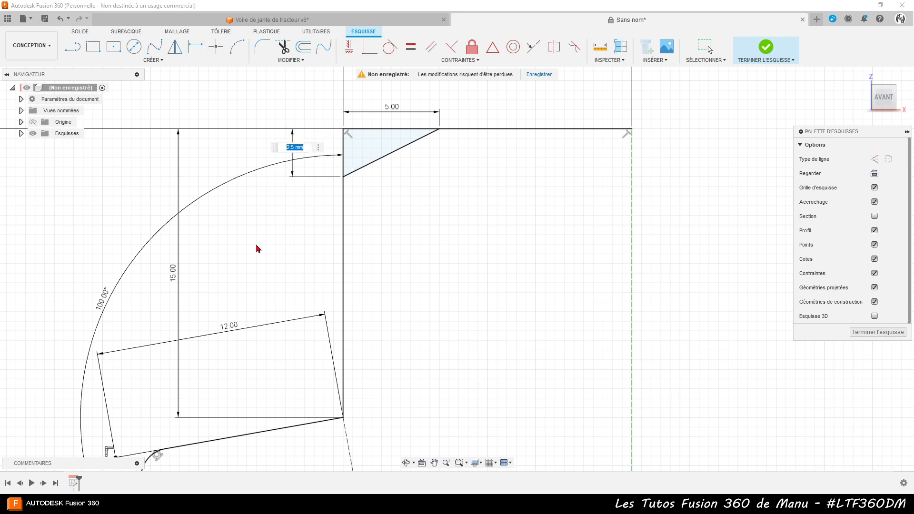
pyautogui.write('2')
pyautogui.press('Return')
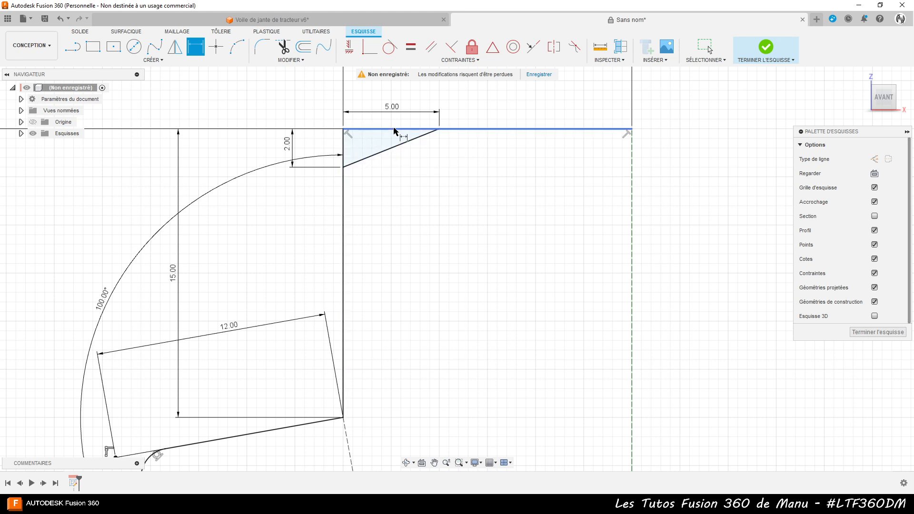
# Break the upper horizontal edge and the adjoining vertical edge where the chamfer line meets them
pyautogui.click(289, 60)
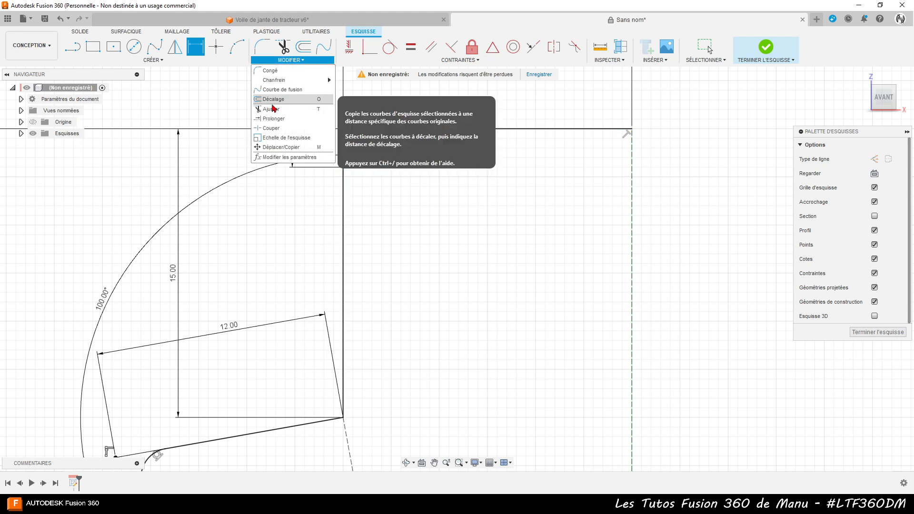
pyautogui.click(293, 123)
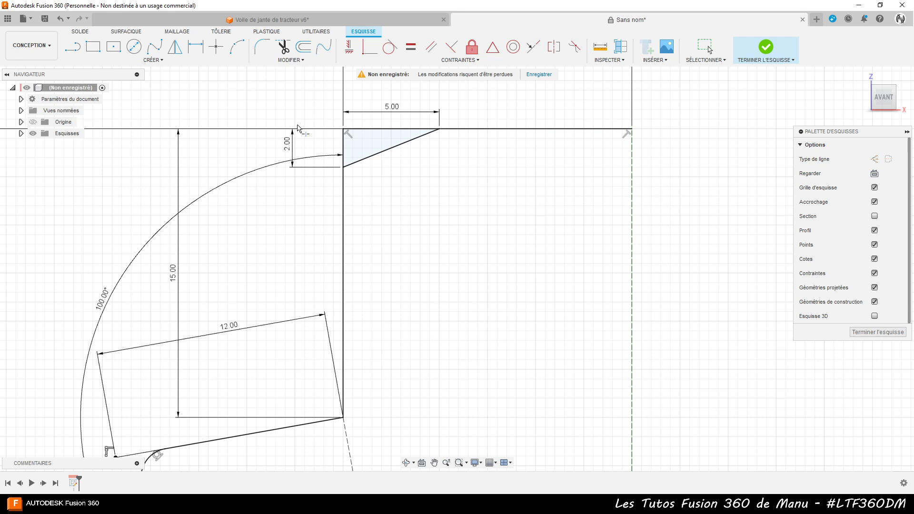
pyautogui.click(396, 133)
pyautogui.click(344, 146)
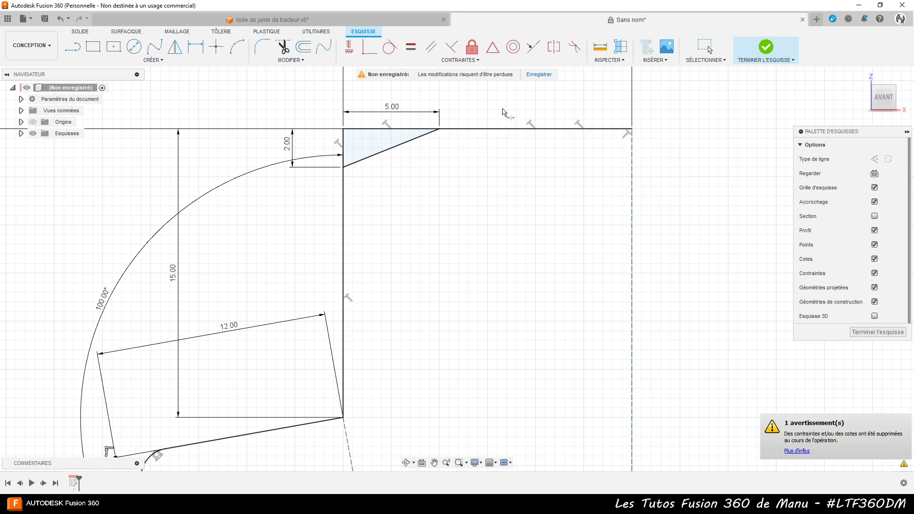
pyautogui.press('Escape')
# Convert the two short corner segments outside the chamfer line to construction lines
pyautogui.click(364, 129)
pyautogui.keyDown('ctrl'); pyautogui.click(343, 145); pyautogui.keyUp('ctrl')
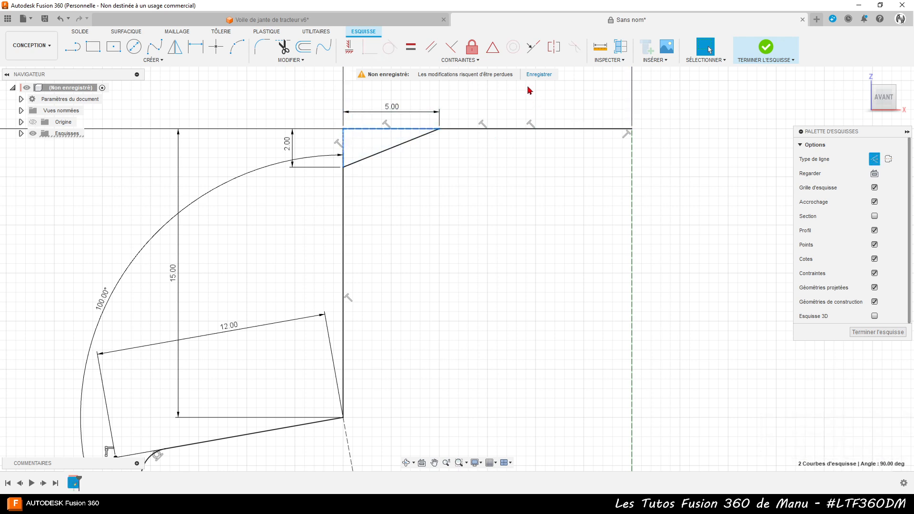
pyautogui.press('Delete')
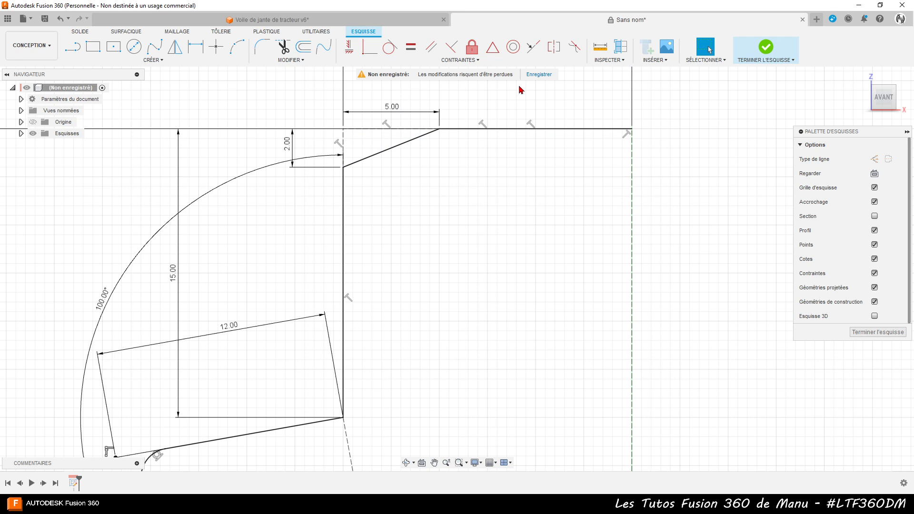
pyautogui.scroll(-2, 517, 88)
pyautogui.scroll(-4, 314, 120)
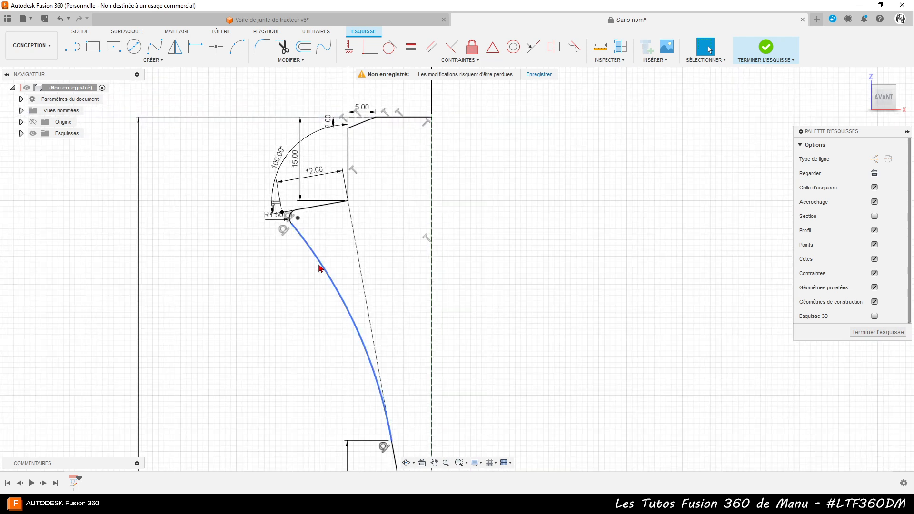
# Mirror the half-profile outline and the bore line about the vertical construction centreline, and finish the sketch
pyautogui.doubleClick(319, 268)
pyautogui.scroll(-4, 395, 188)
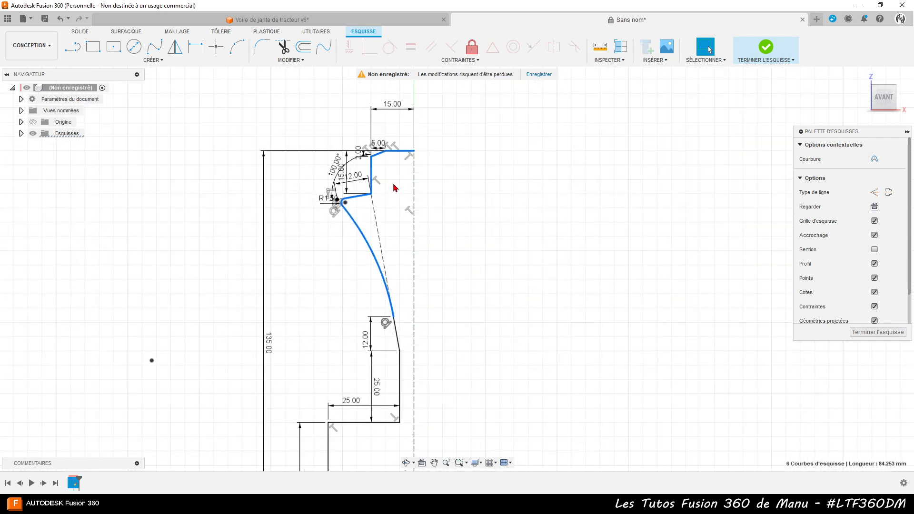
pyautogui.keyDown('shift'); pyautogui.click(397, 334); pyautogui.keyUp('shift')
pyautogui.keyDown('shift'); pyautogui.click(400, 370); pyautogui.keyUp('shift')
pyautogui.keyDown('shift'); pyautogui.click(355, 422); pyautogui.keyUp('shift')
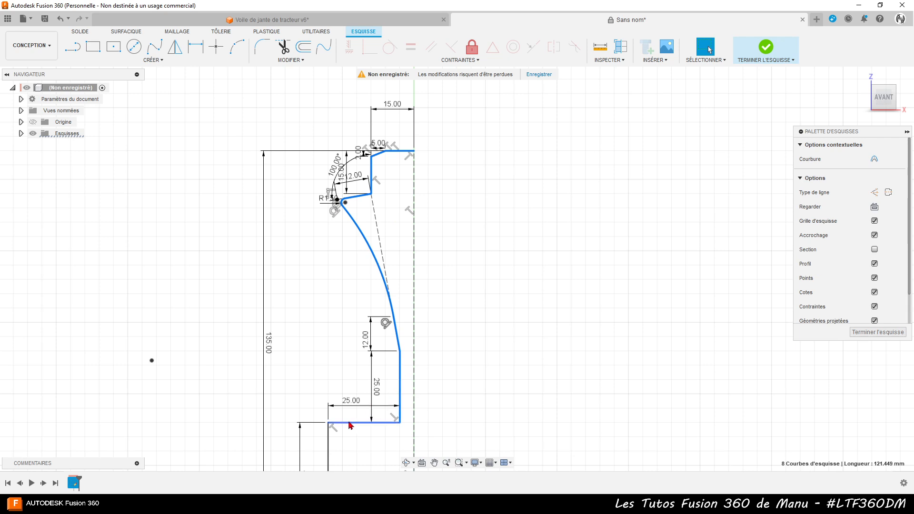
pyautogui.keyDown('shift'); pyautogui.click(330, 443); pyautogui.keyUp('shift')
pyautogui.scroll(-2, 396, 180)
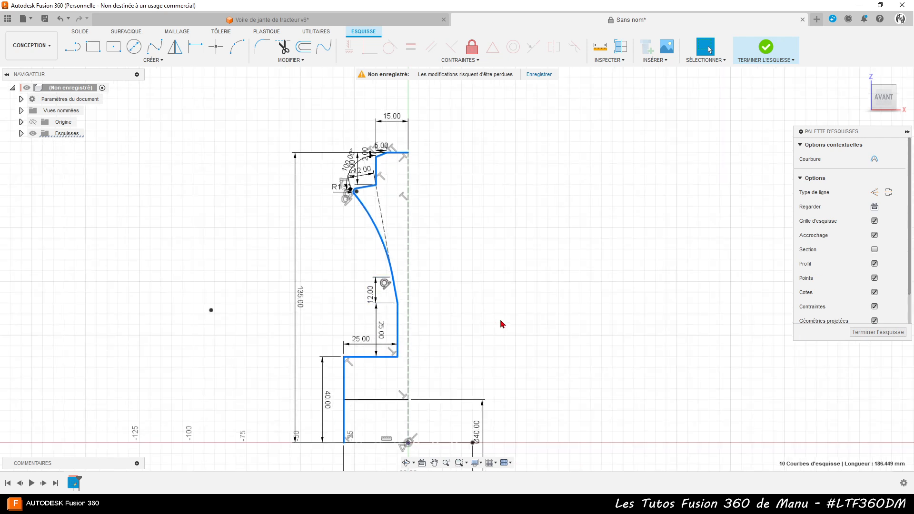
pyautogui.click(388, 401)
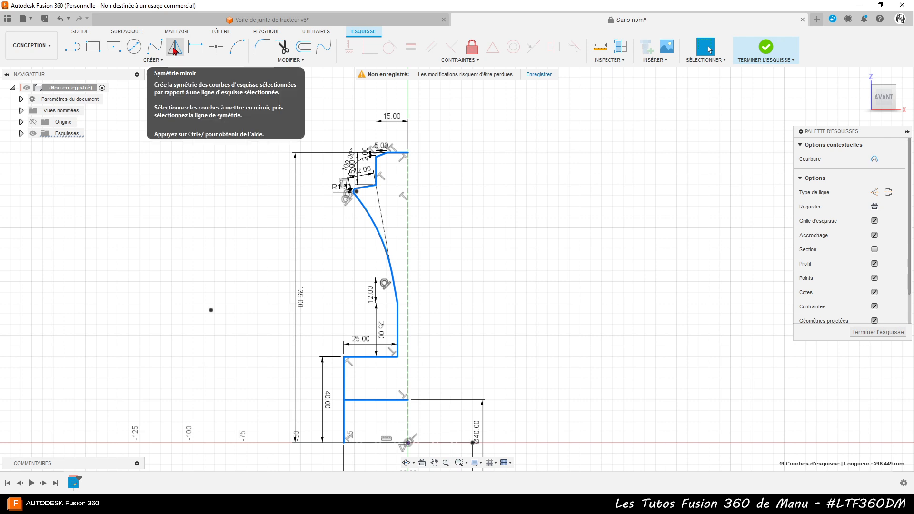
pyautogui.click(152, 60)
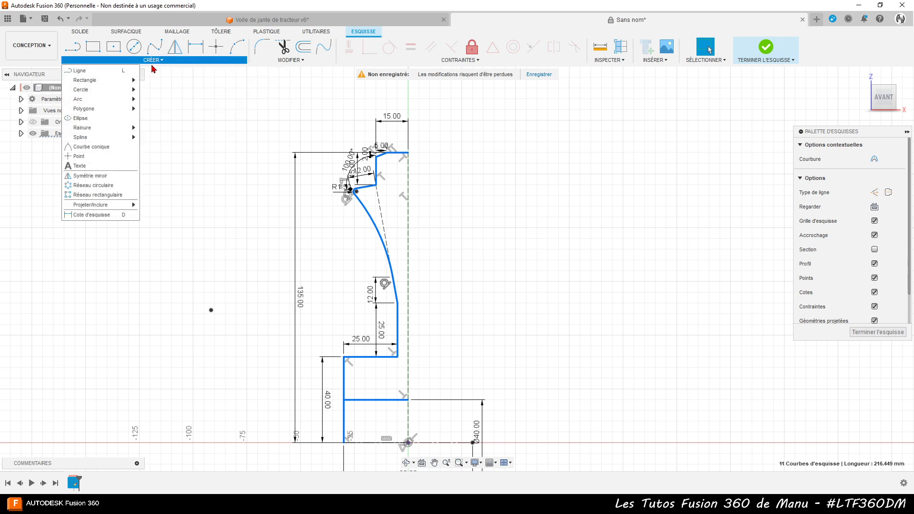
pyautogui.click(91, 176)
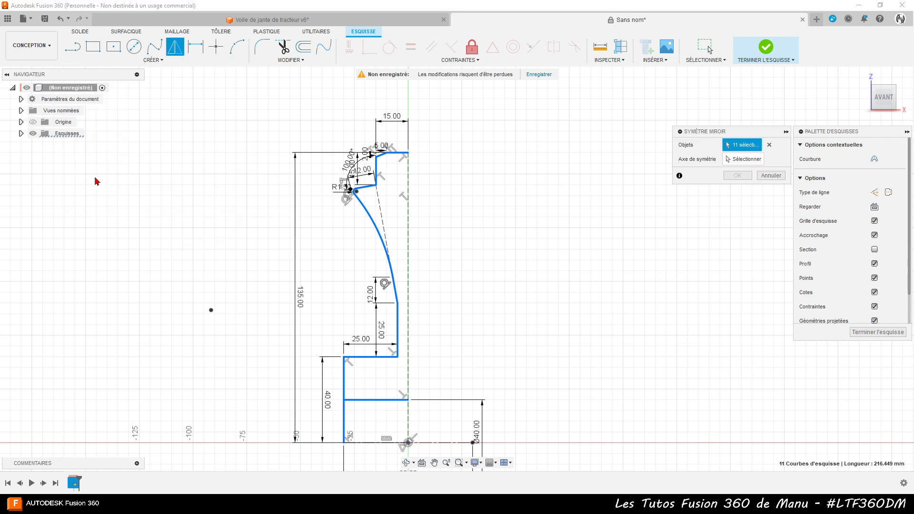
pyautogui.click(753, 163)
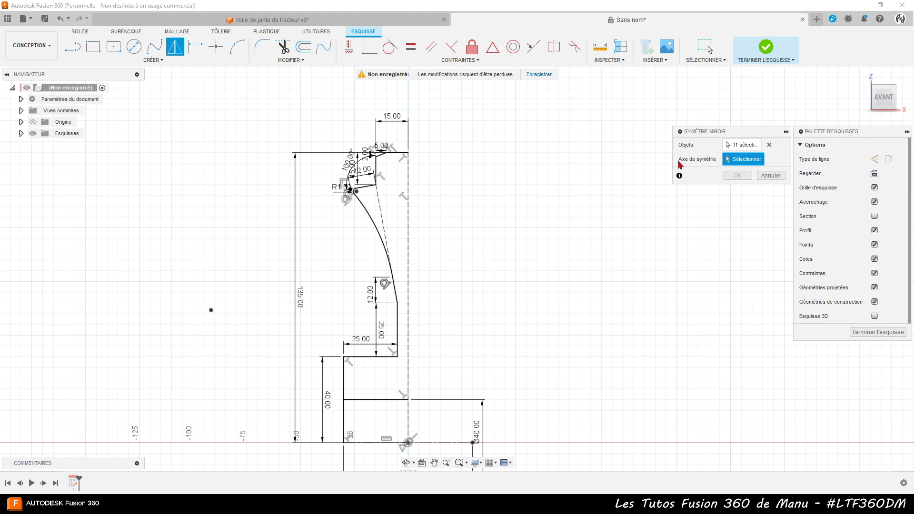
pyautogui.click(409, 219)
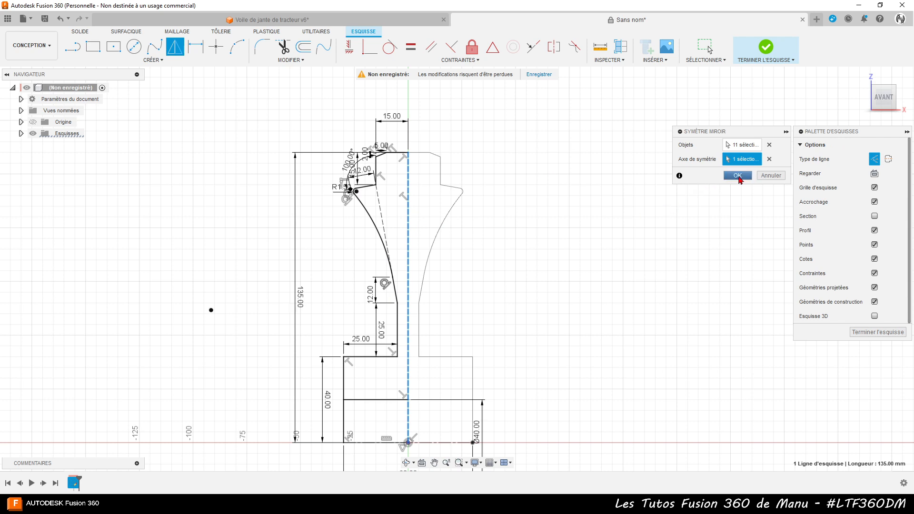
pyautogui.click(738, 176)
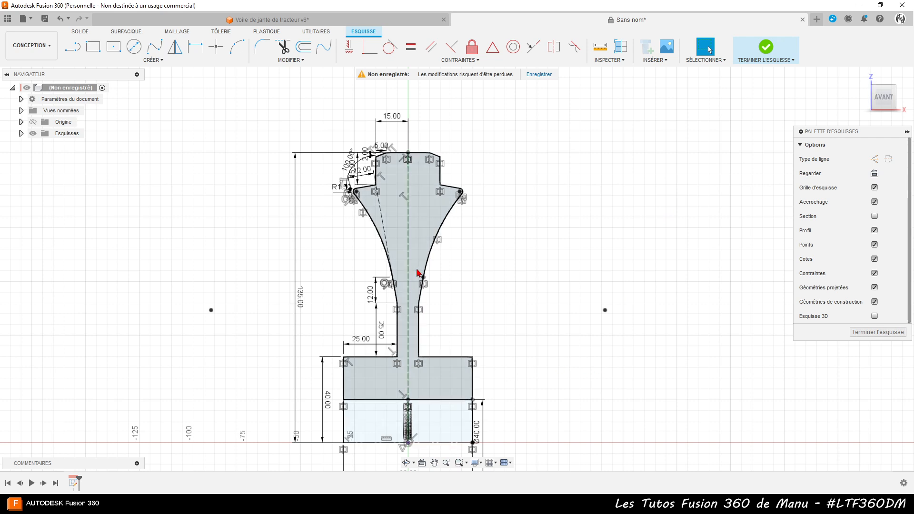
pyautogui.scroll(3, 420, 220)
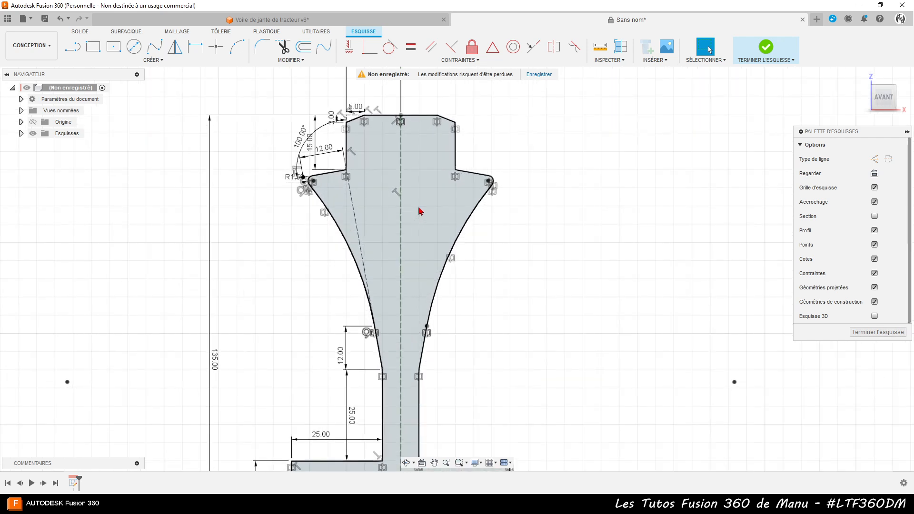
pyautogui.scroll(-5, 509, 284)
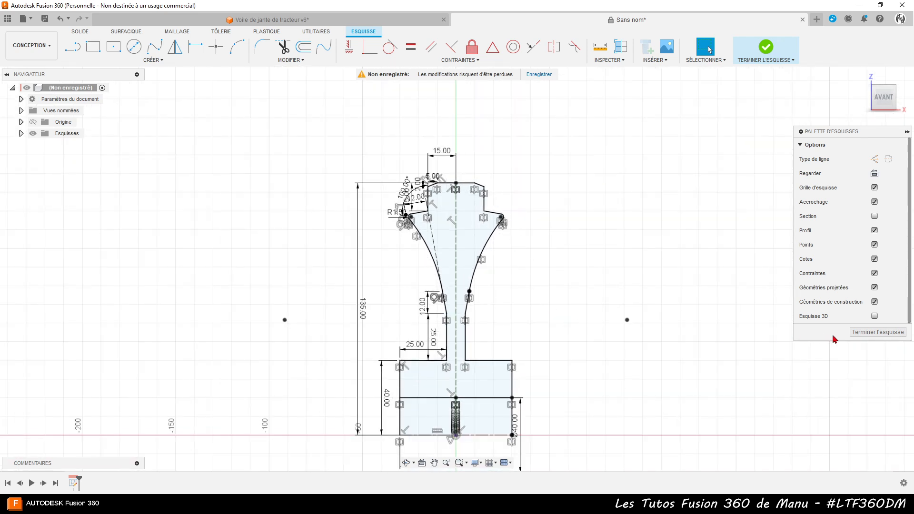
pyautogui.click(878, 332)
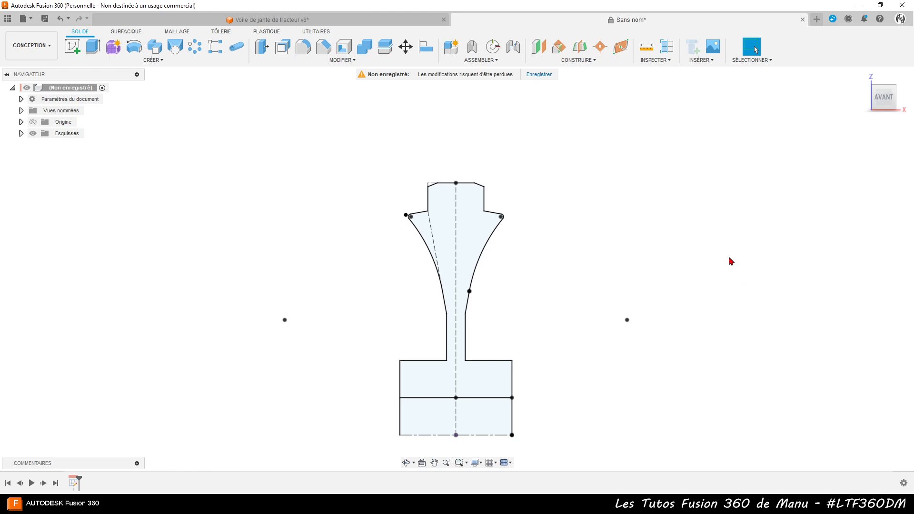
# Revolve the closed profile above the bore line around the horizontal wheel axis with a full extent, as a new body
pyautogui.click(470, 224)
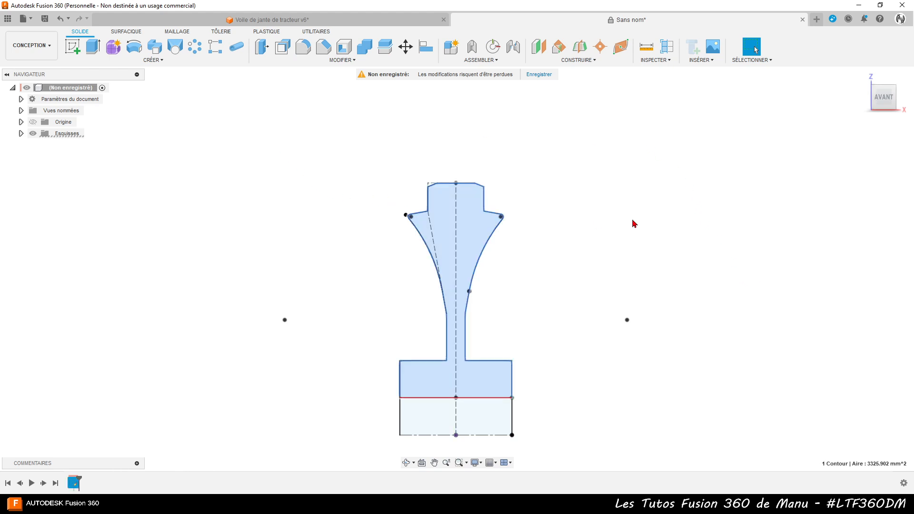
pyautogui.click(134, 47)
pyautogui.keyDown('shift'); pyautogui.moveTo(515, 349); pyautogui.dragTo(488, 333, button='middle'); pyautogui.keyUp('shift')
pyautogui.click(875, 202)
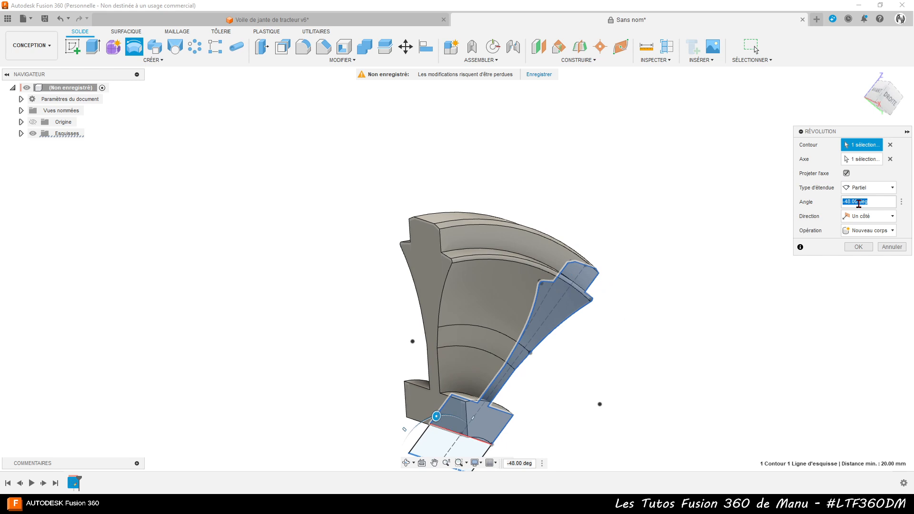
pyautogui.write('3650')
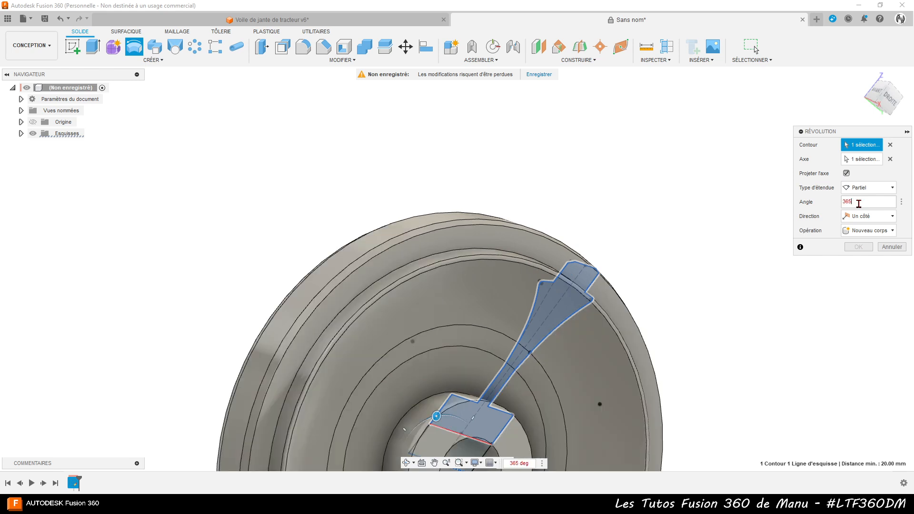
pyautogui.scroll(-5, 640, 166)
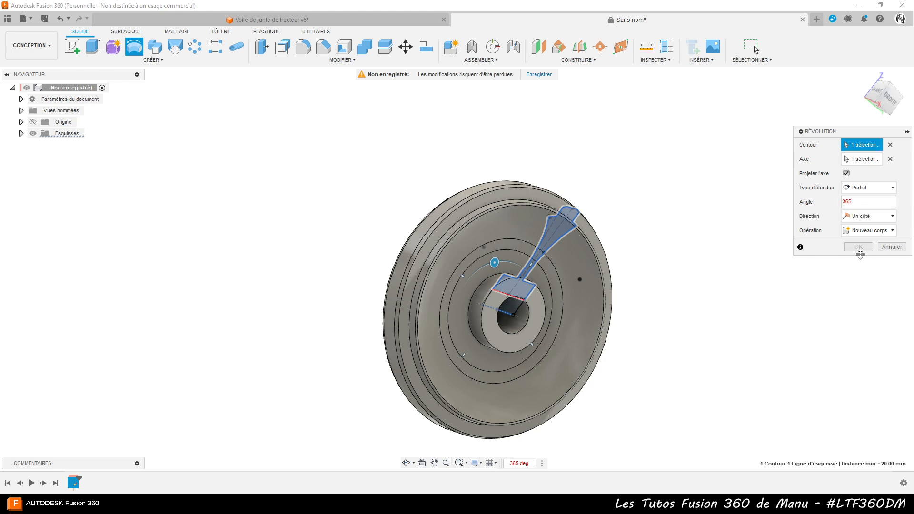
pyautogui.press('BackSpace')
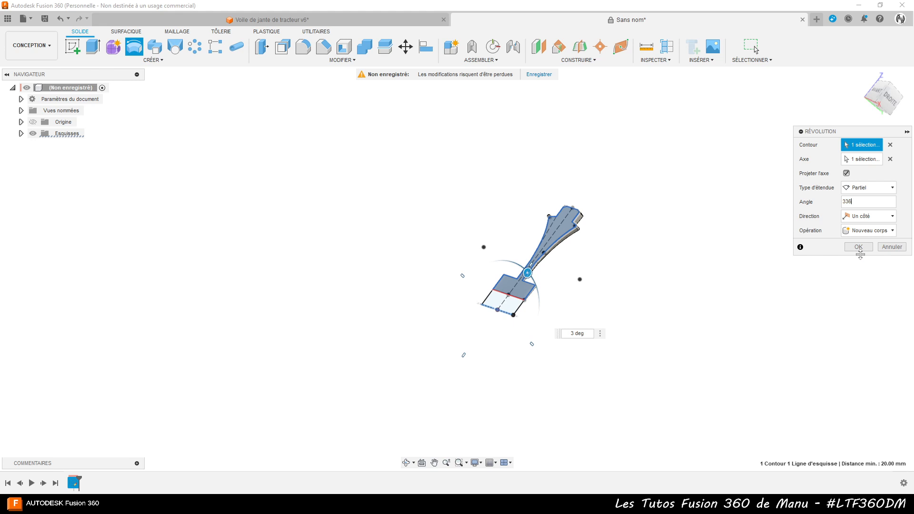
pyautogui.write('365')
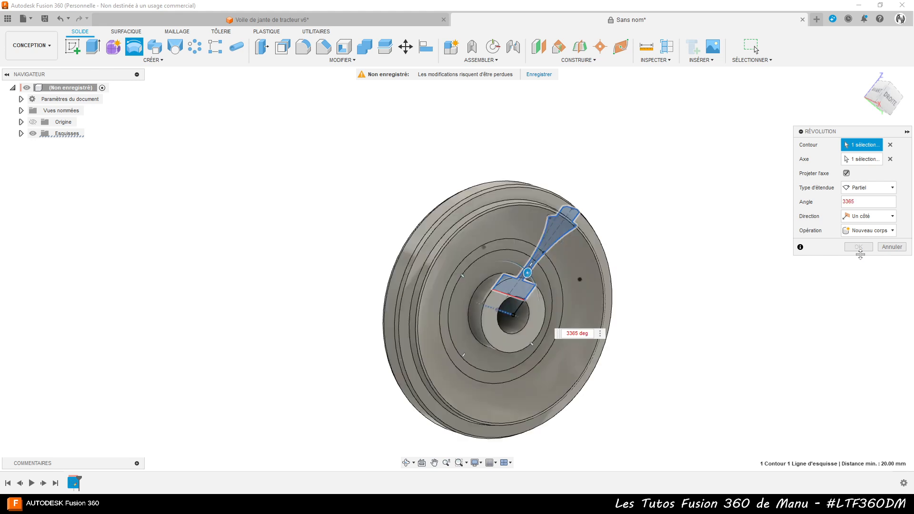
pyautogui.click(870, 192)
pyautogui.click(869, 222)
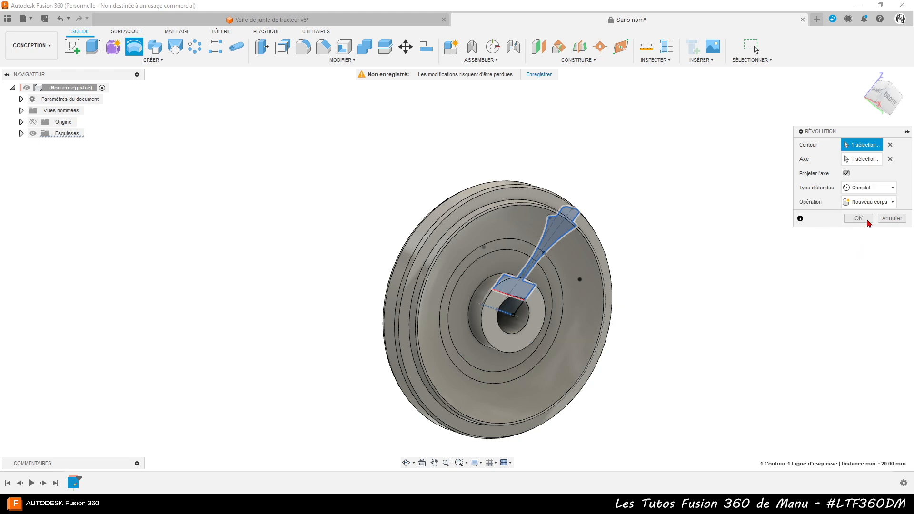
pyautogui.click(859, 218)
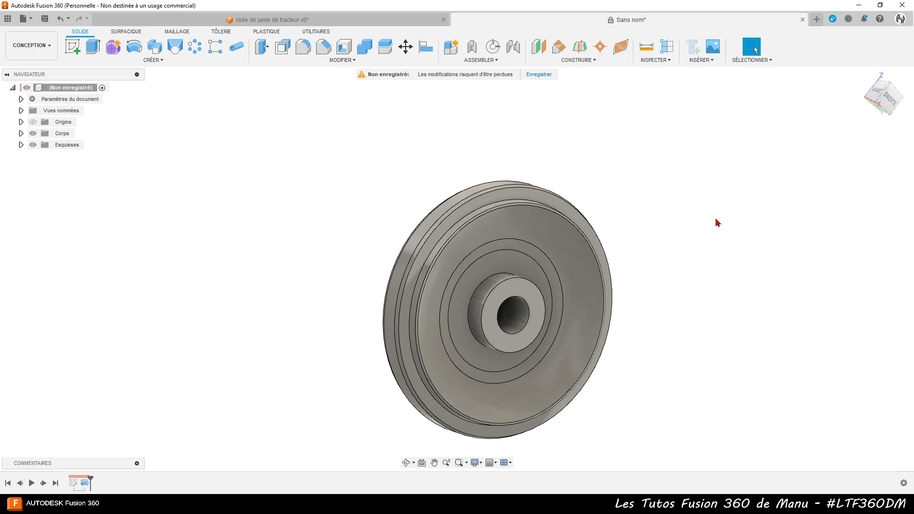
# Start a new sketch on the annular end face of the hub
pyautogui.moveTo(707, 285)
pyautogui.keyDown('shift'); pyautogui.mouseDown(button='middle')
pyautogui.moveTo(680, 255)
pyautogui.moveTo(657, 190)
pyautogui.moveTo(731, 263)
pyautogui.moveTo(645, 296)
pyautogui.moveTo(629, 316)
pyautogui.moveTo(667, 316)
pyautogui.moveTo(667, 278)
pyautogui.moveTo(613, 278)
pyautogui.moveTo(778, 271)
pyautogui.moveTo(682, 270)
pyautogui.moveTo(735, 267)
pyautogui.moveTo(660, 249)
pyautogui.moveTo(735, 271)
pyautogui.moveTo(724, 286)
pyautogui.mouseUp(button='middle'); pyautogui.keyUp('shift')
pyautogui.click(526, 293)
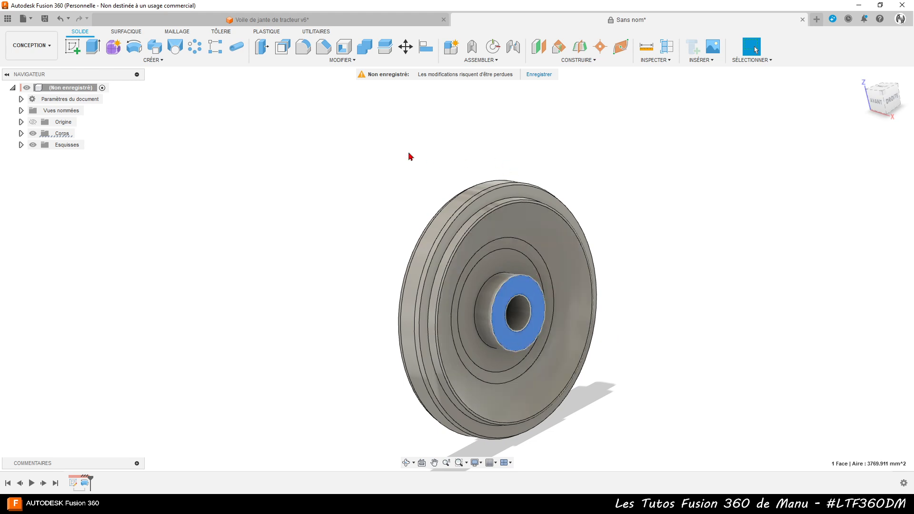
pyautogui.click(73, 47)
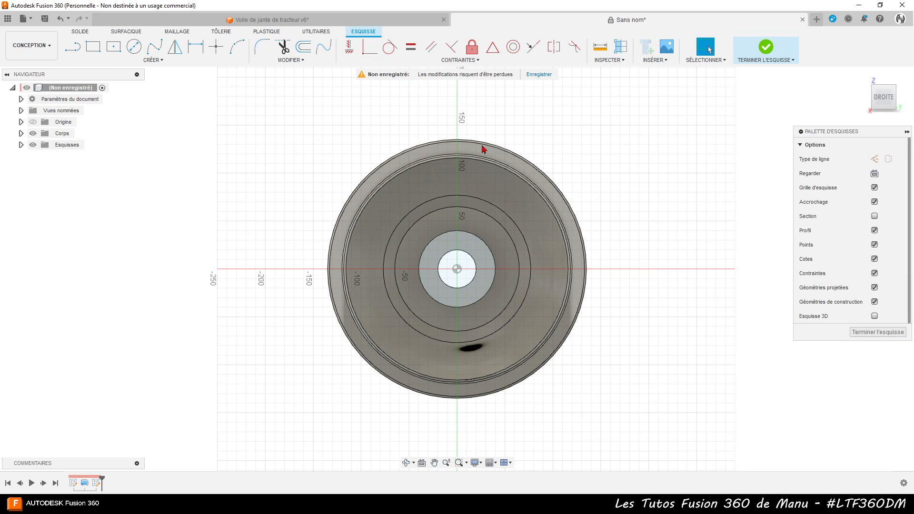
# Draw a vertical line from the wheel centre up past the outer rim
pyautogui.click(73, 47)
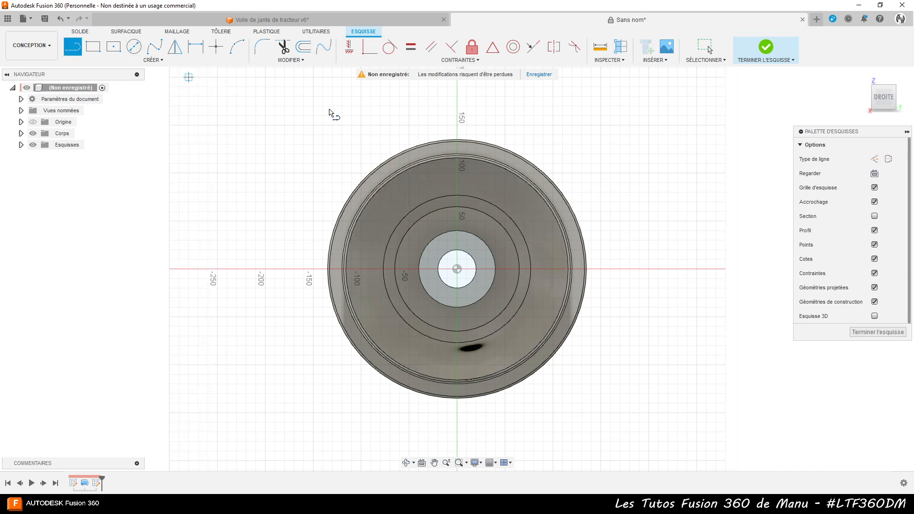
pyautogui.click(458, 269)
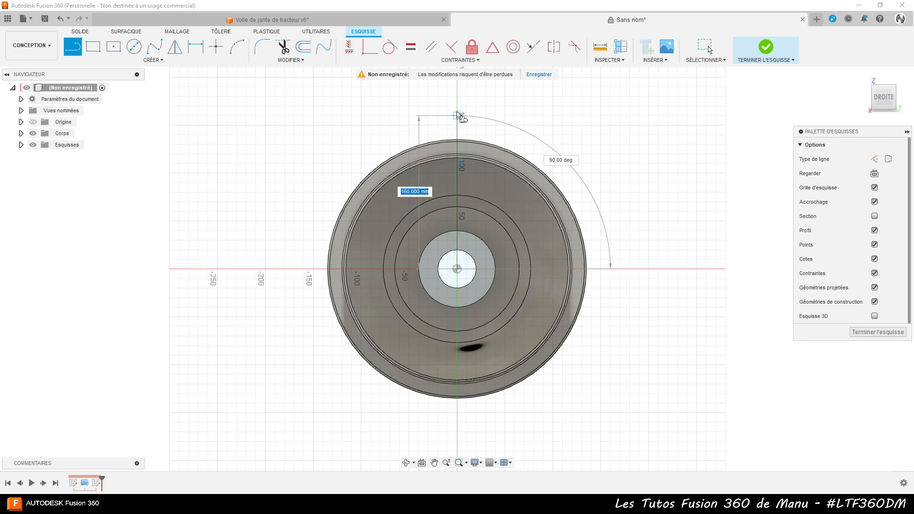
pyautogui.click(457, 106)
pyautogui.press('Escape')
# Project the outermost rim edge, the hub's outer edge and the smaller web edge circle into the sketch with the projection linked
pyautogui.scroll(2, 516, 145)
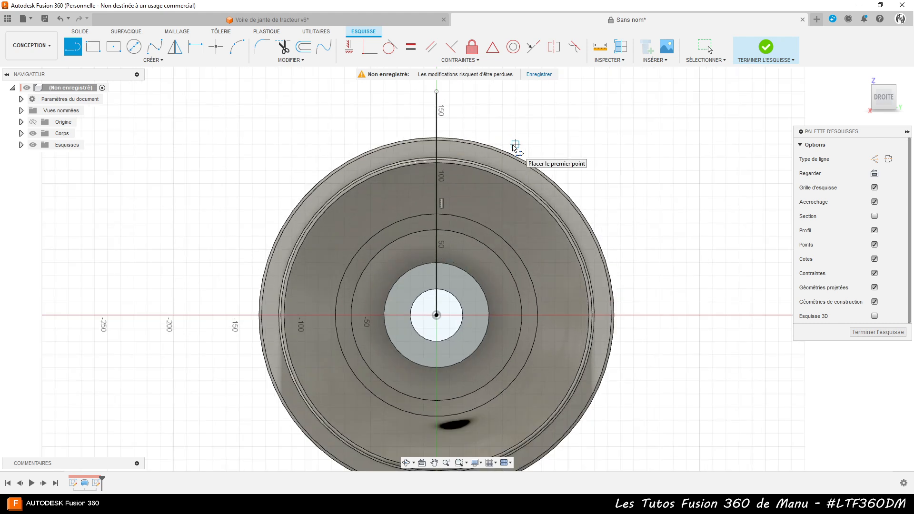
pyautogui.scroll(2, 350, 136)
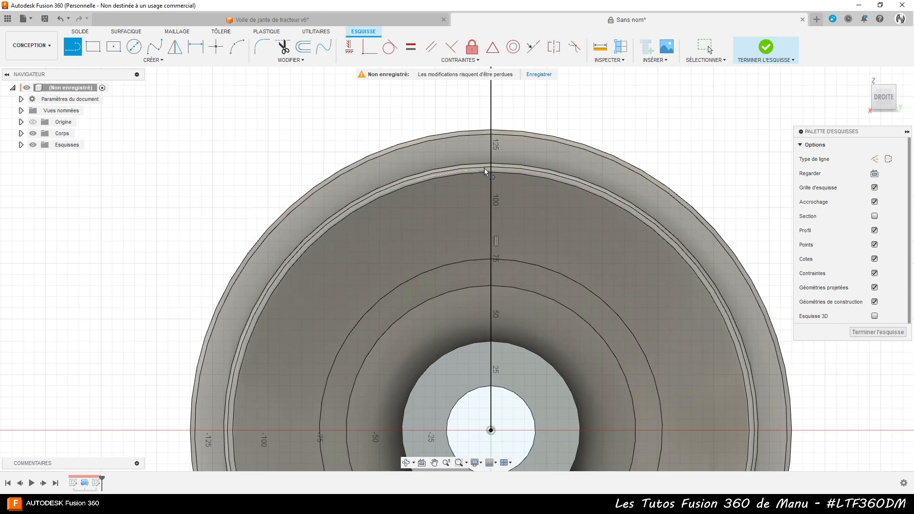
pyautogui.press('p')
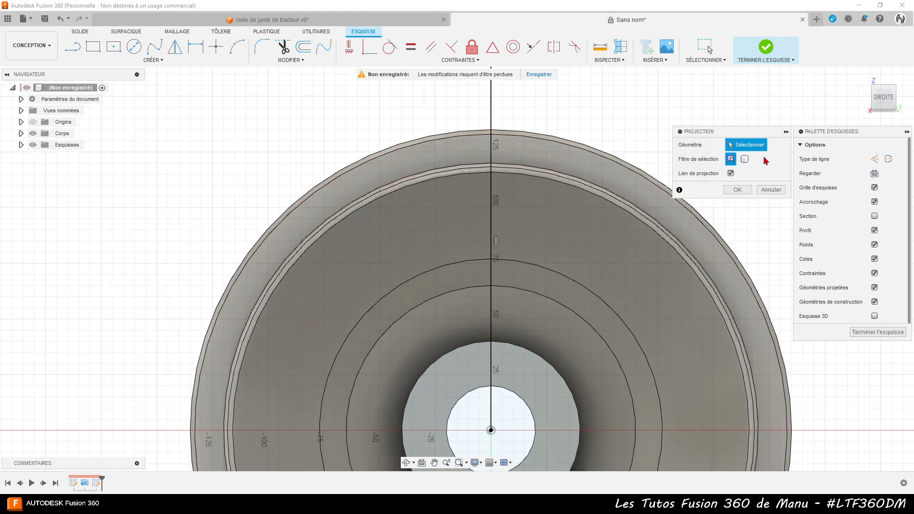
pyautogui.click(745, 159)
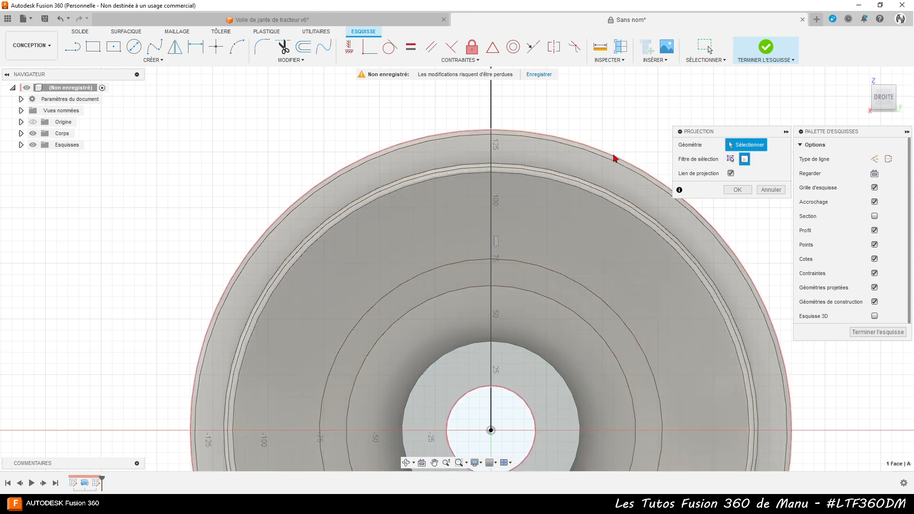
pyautogui.click(614, 159)
pyautogui.click(731, 160)
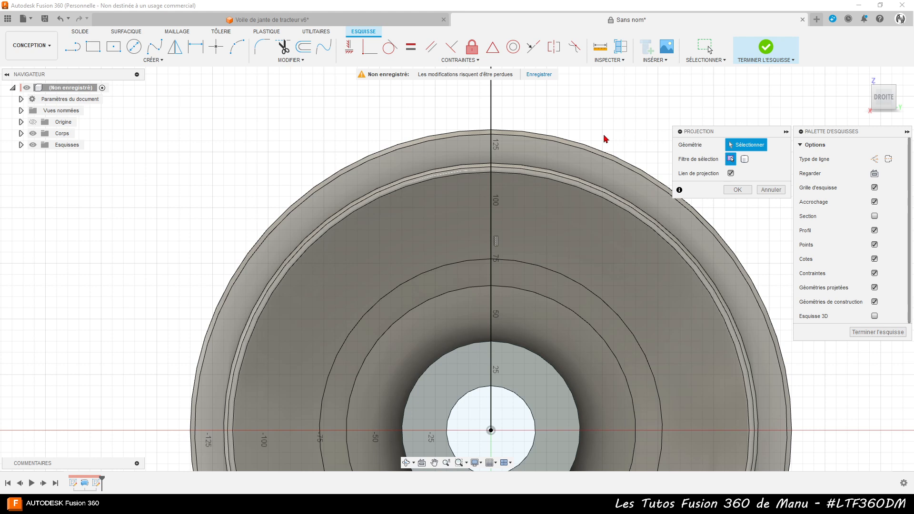
pyautogui.click(588, 148)
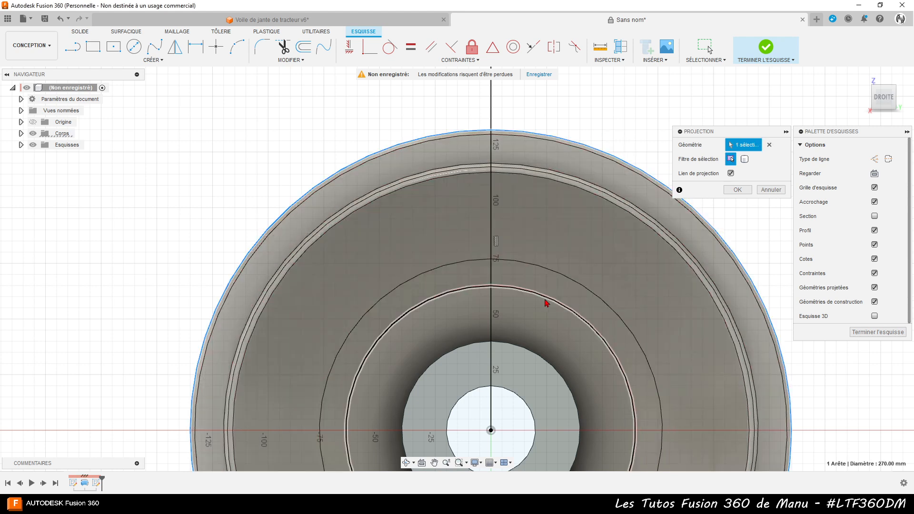
pyautogui.click(528, 352)
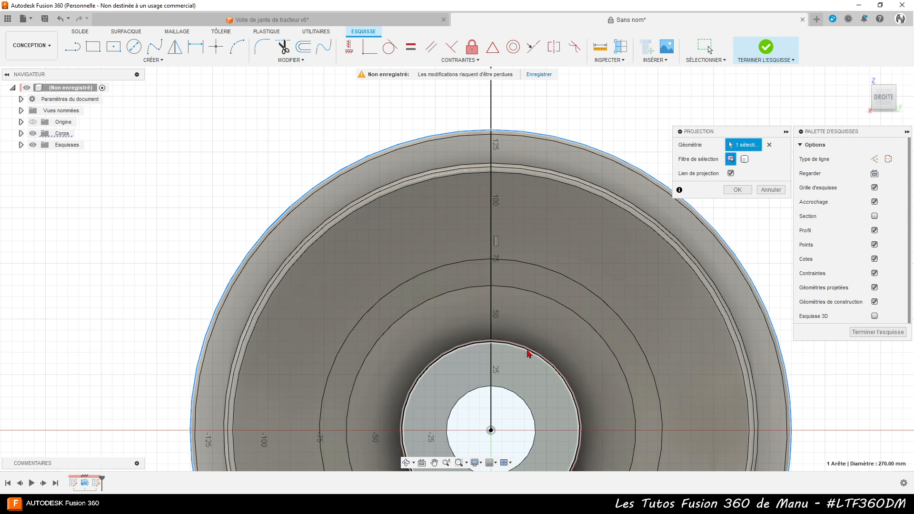
pyautogui.click(559, 307)
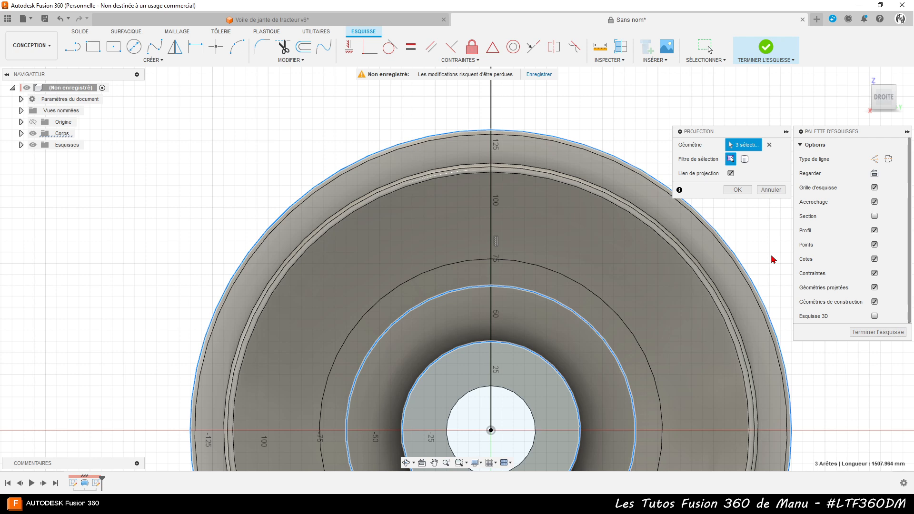
pyautogui.click(738, 190)
# Draw a circle of 180 mm diameter centred on the wheel centre
pyautogui.scroll(-3, 445, 88)
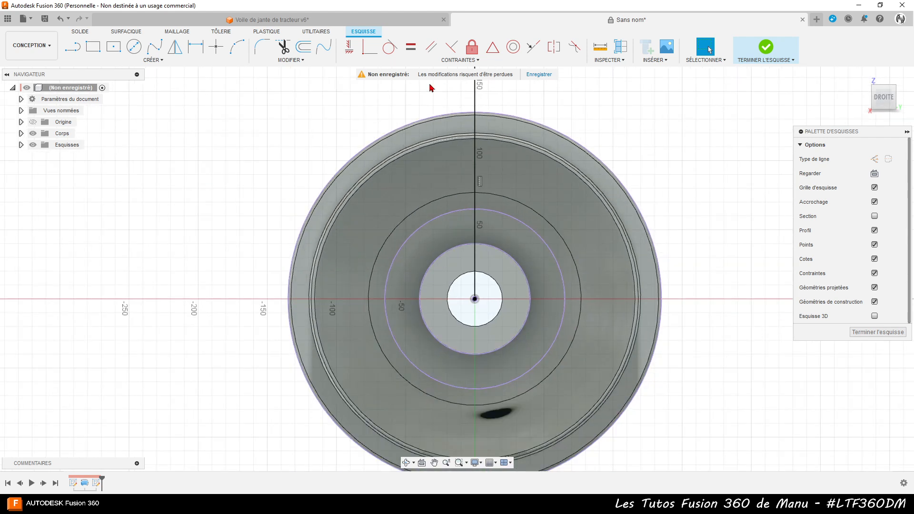
pyautogui.click(134, 47)
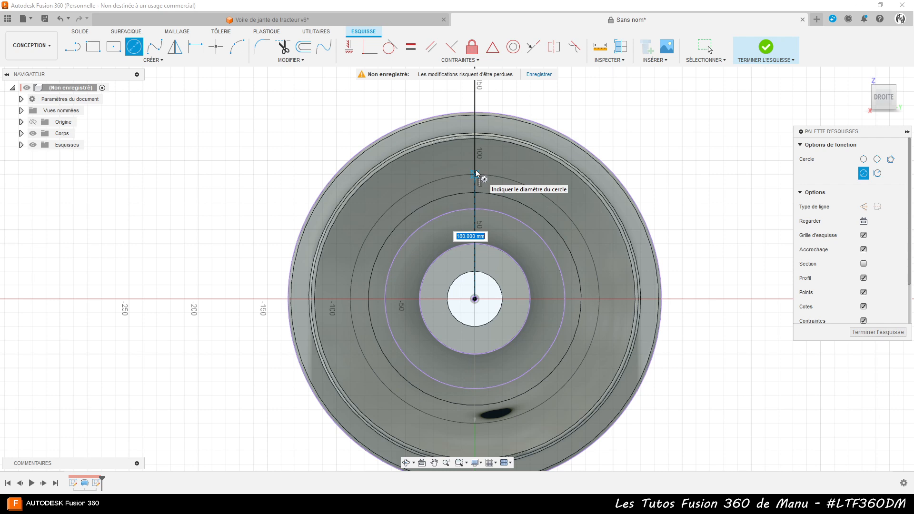
pyautogui.click(476, 174)
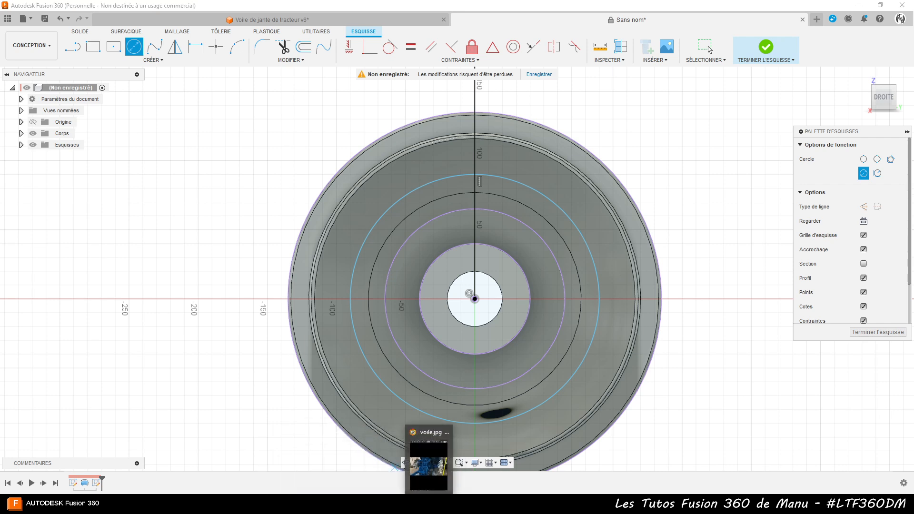
# Check the wheel disc reference photo and convert the vertical line through the wheel centre to construction geometry
pyautogui.click(436, 471)
pyautogui.scroll(-2, 745, 288)
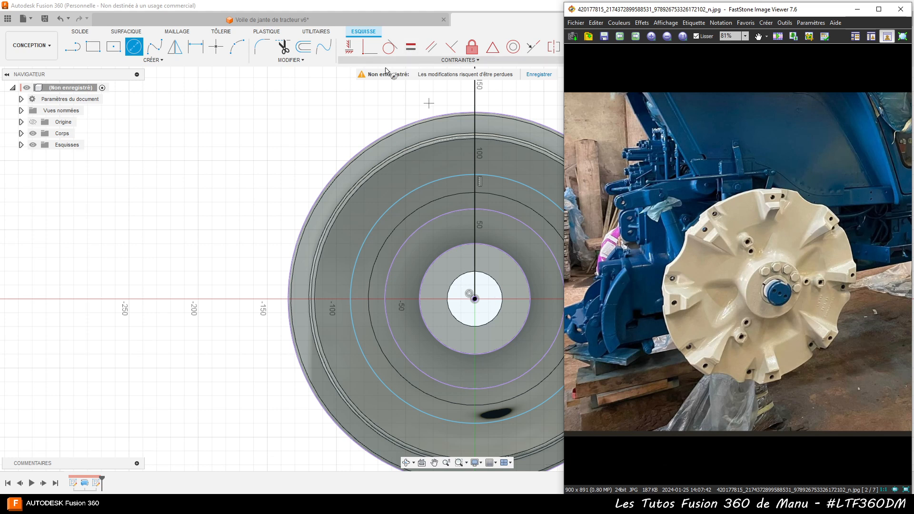
pyautogui.click(332, 111)
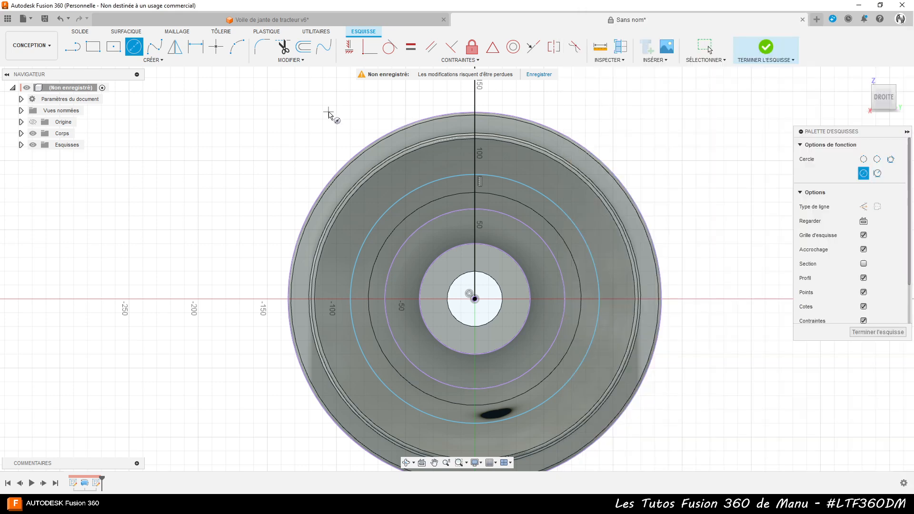
pyautogui.press('Escape')
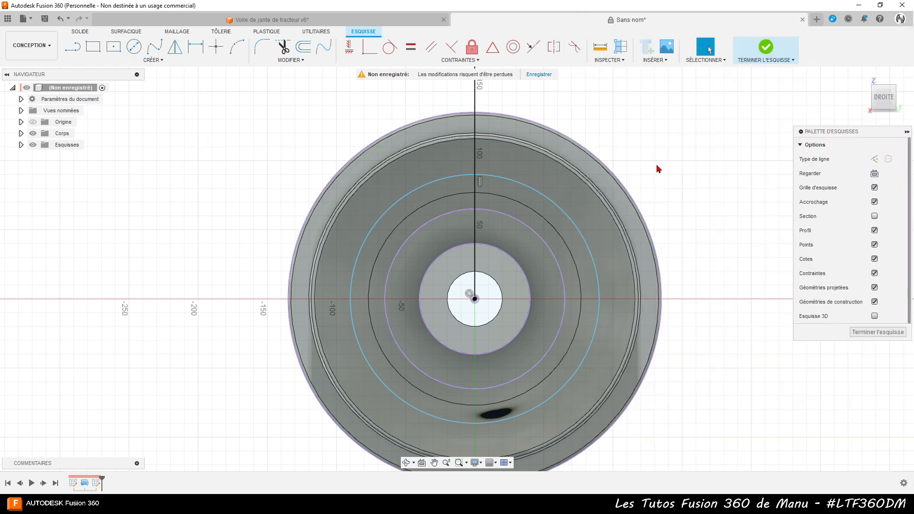
pyautogui.click(479, 99)
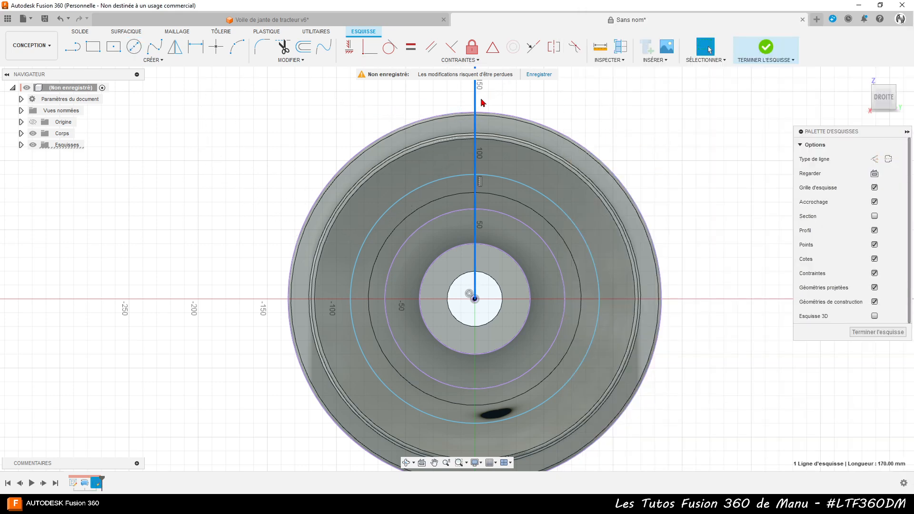
pyautogui.press('x')
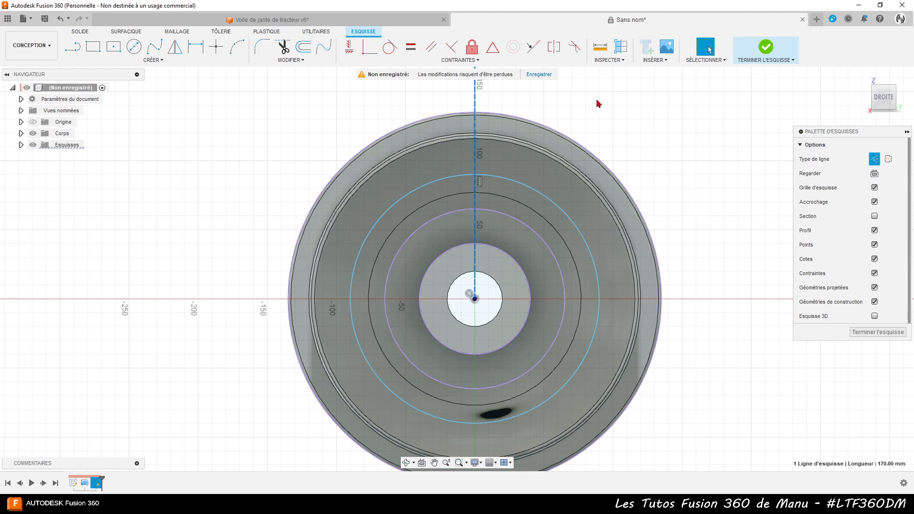
pyautogui.press('Escape')
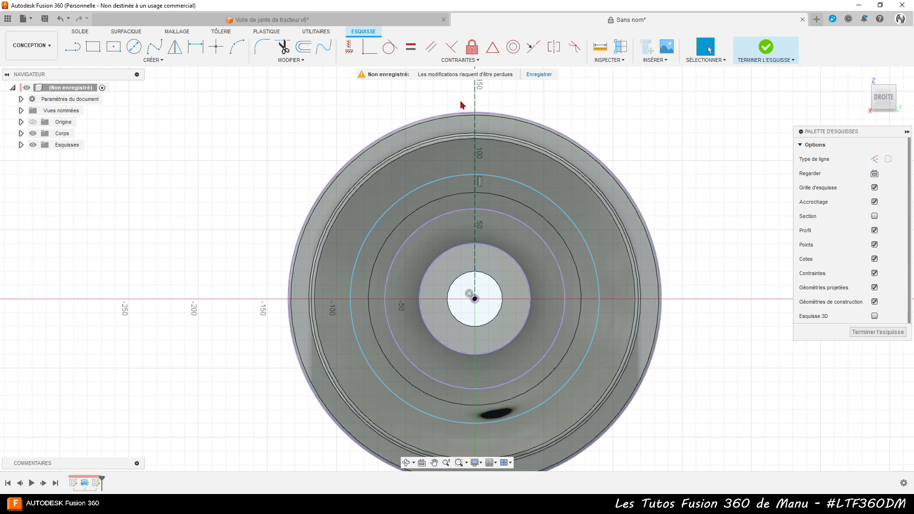
# Consult the disc reference photos and place two sketch points on the projected outer rim circle, one on each side of the vertical construction line
pyautogui.scroll(5, 461, 104)
pyautogui.scroll(3, 460, 120)
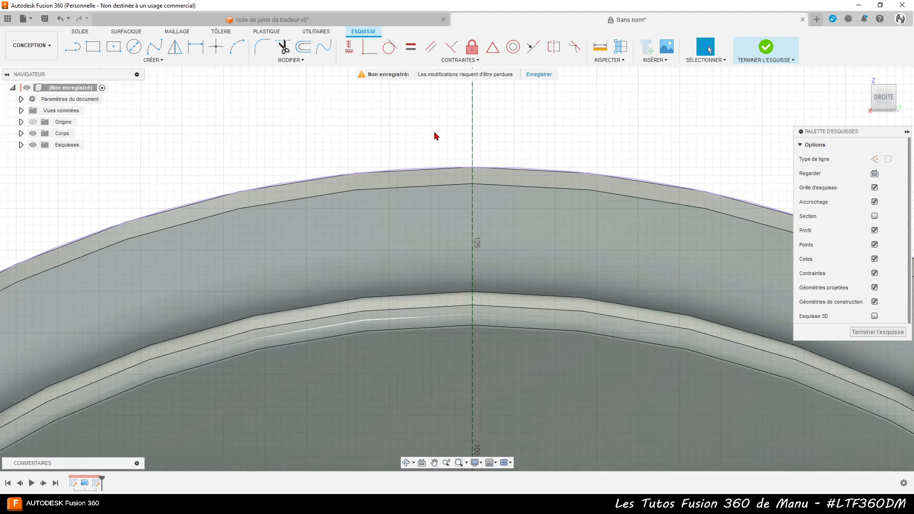
pyautogui.scroll(2, 442, 141)
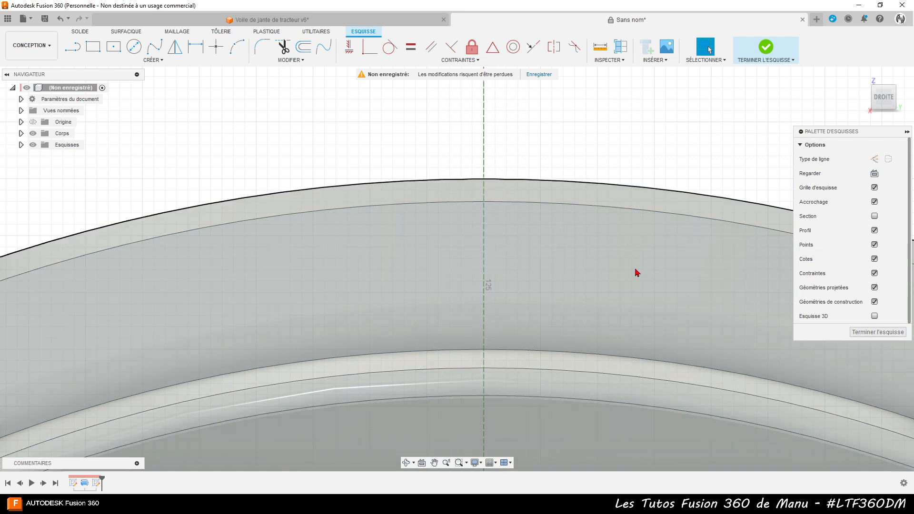
pyautogui.press('l')
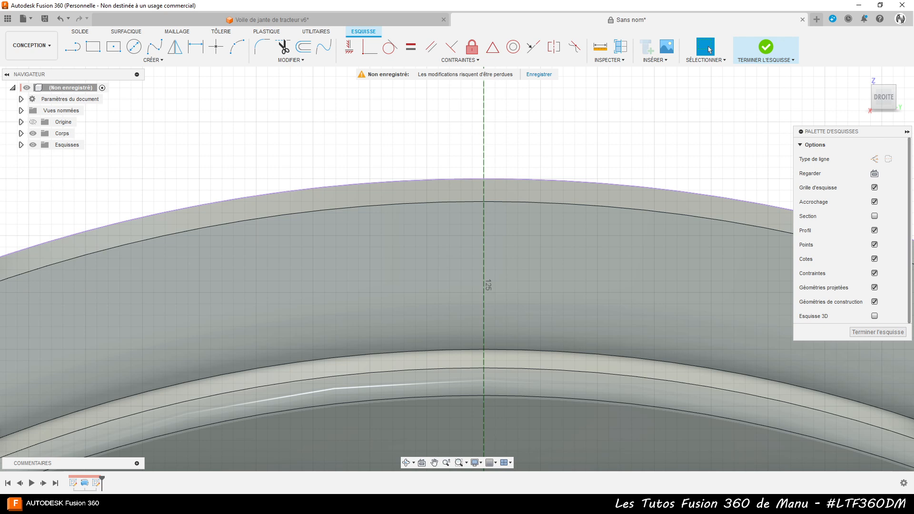
pyautogui.click(430, 460)
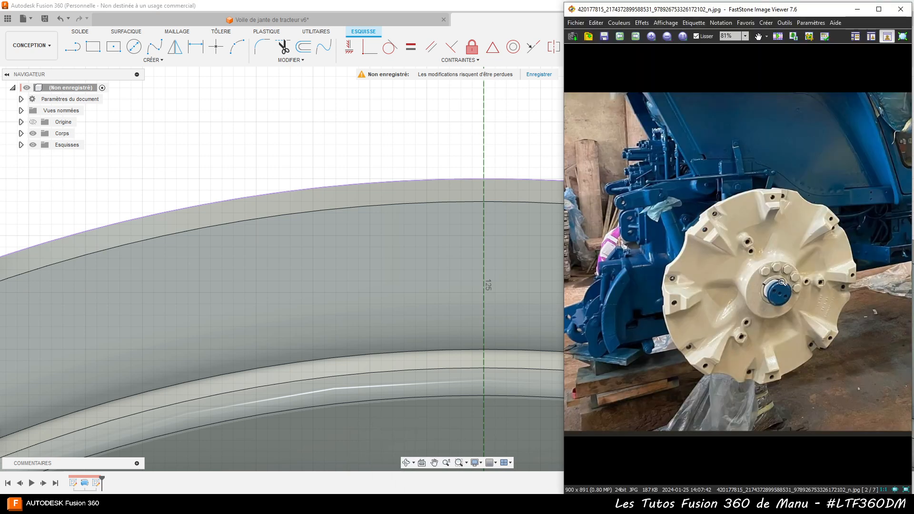
pyautogui.scroll(2, 783, 282)
pyautogui.click(863, 242)
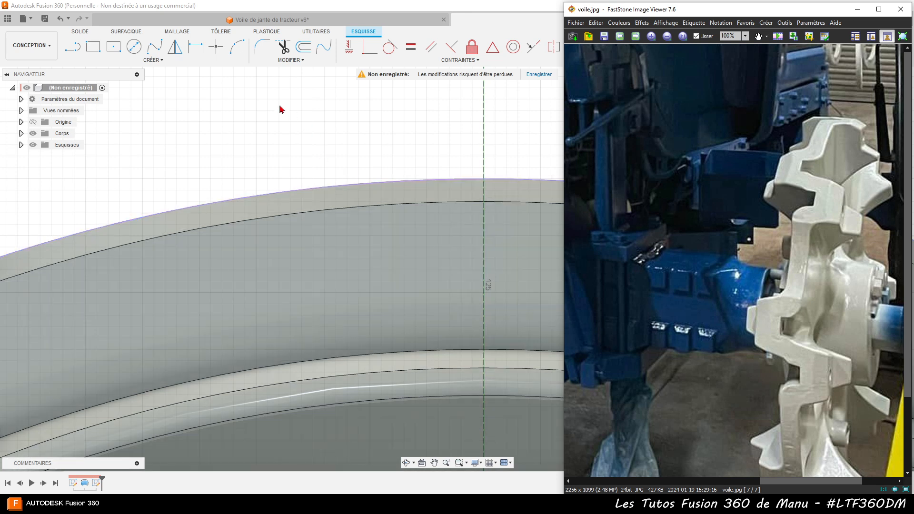
pyautogui.click(217, 54)
pyautogui.click(216, 54)
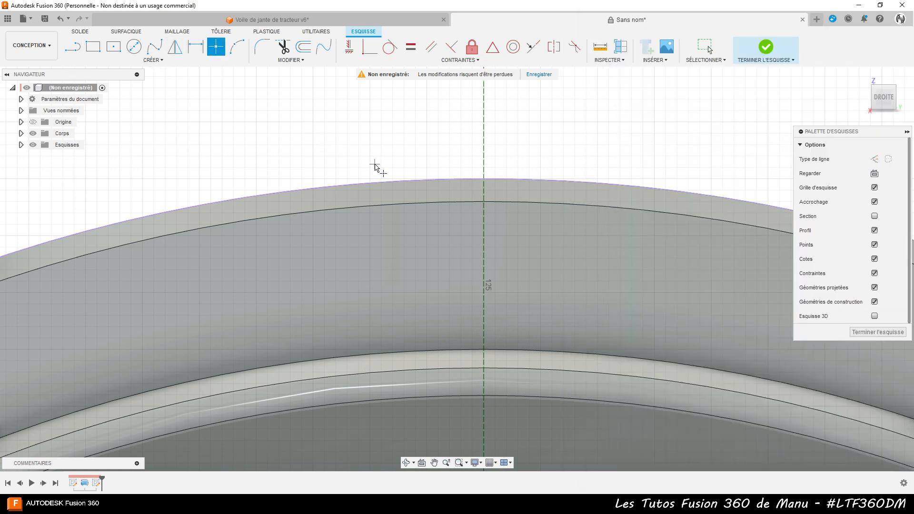
pyautogui.click(515, 179)
pyautogui.click(350, 184)
# Dimension the rim point right of the vertical construction line at 5 mm from that line
pyautogui.press('d')
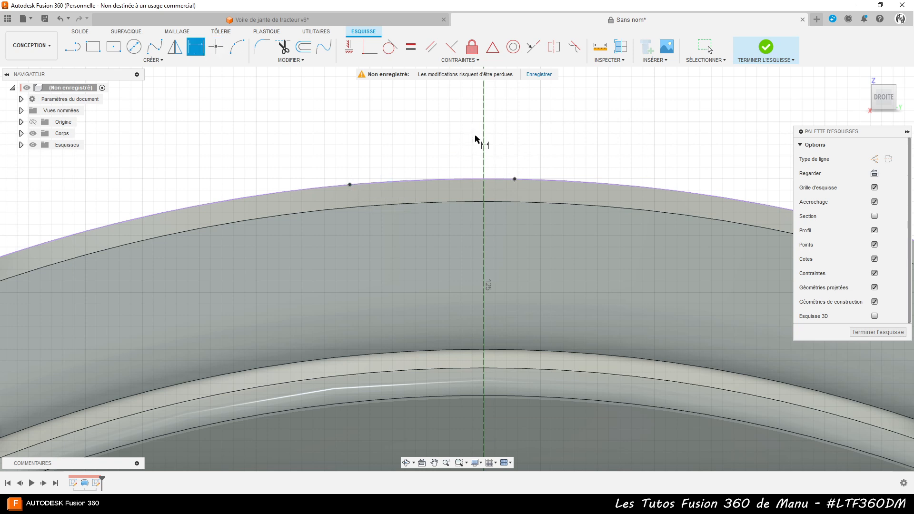
pyautogui.click(484, 182)
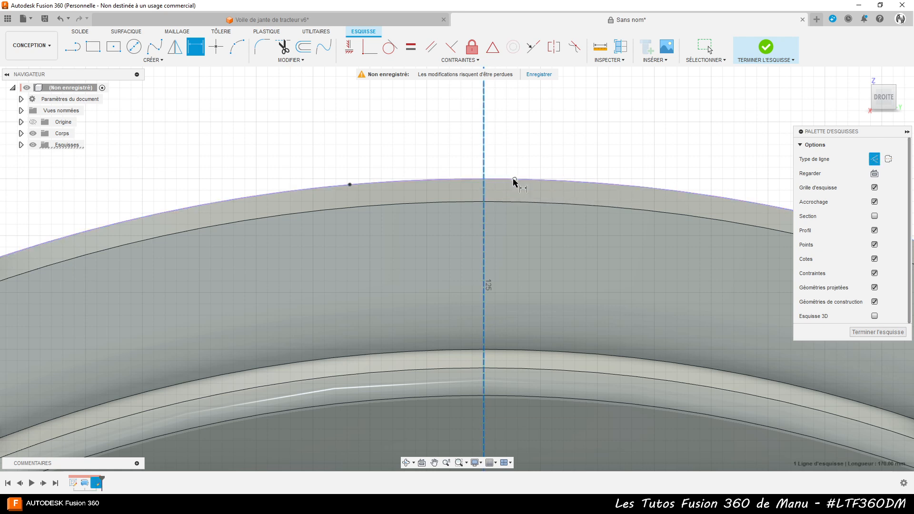
pyautogui.click(515, 180)
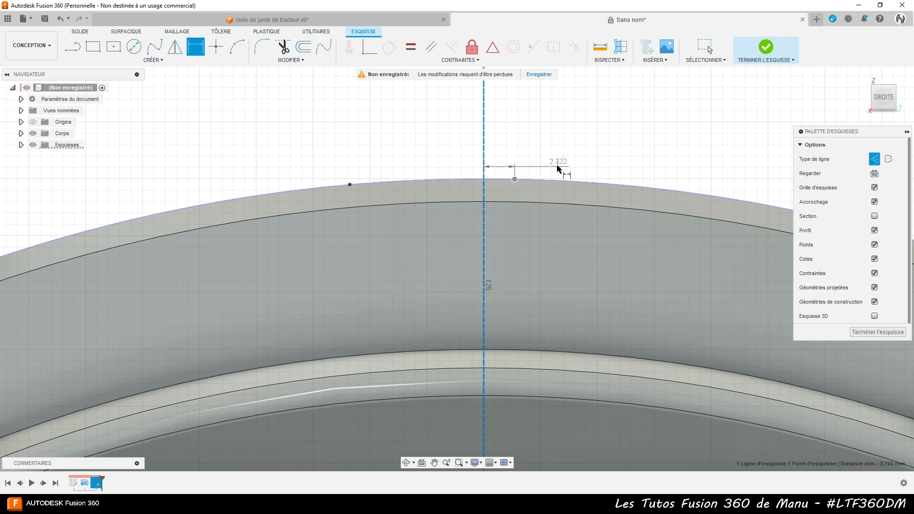
pyautogui.click(556, 169)
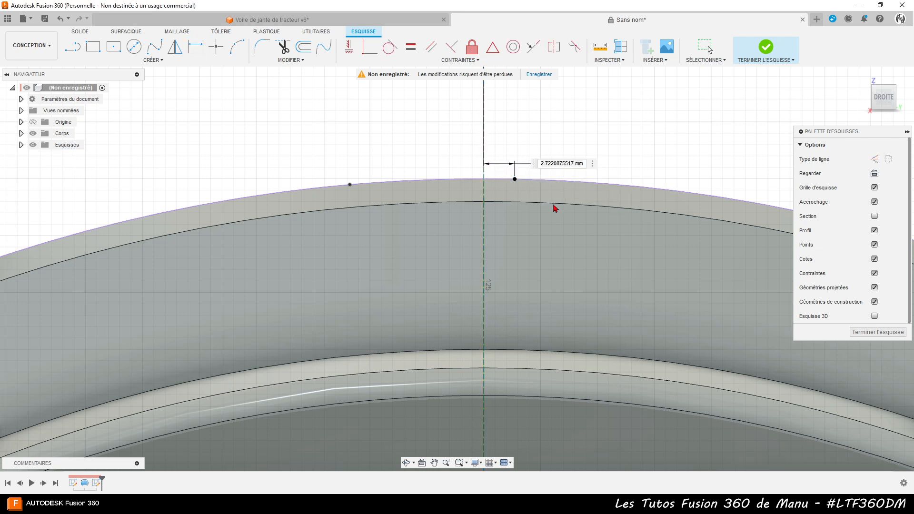
pyautogui.press('Return')
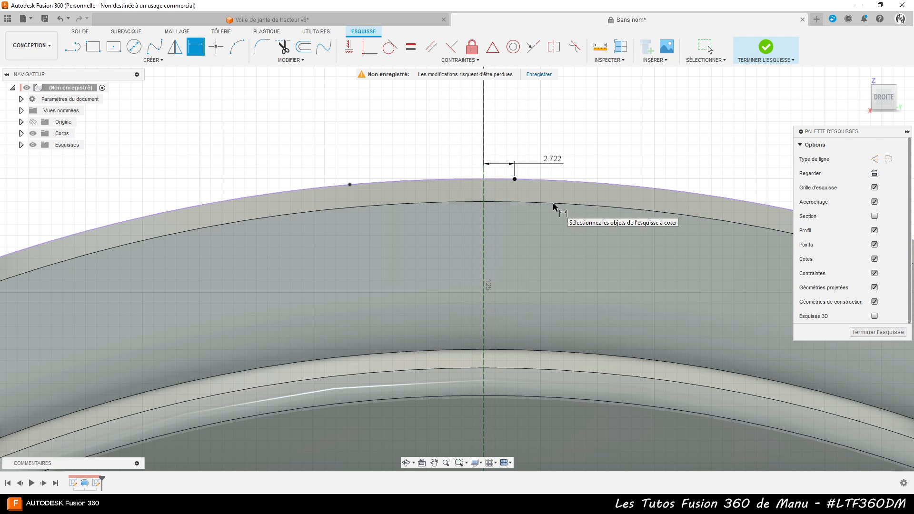
pyautogui.doubleClick(549, 161)
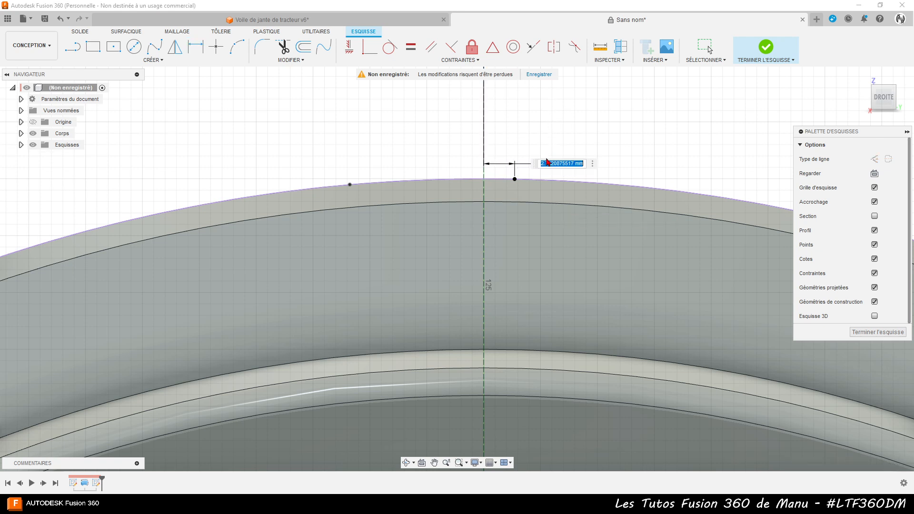
pyautogui.write('5')
pyautogui.press('Return')
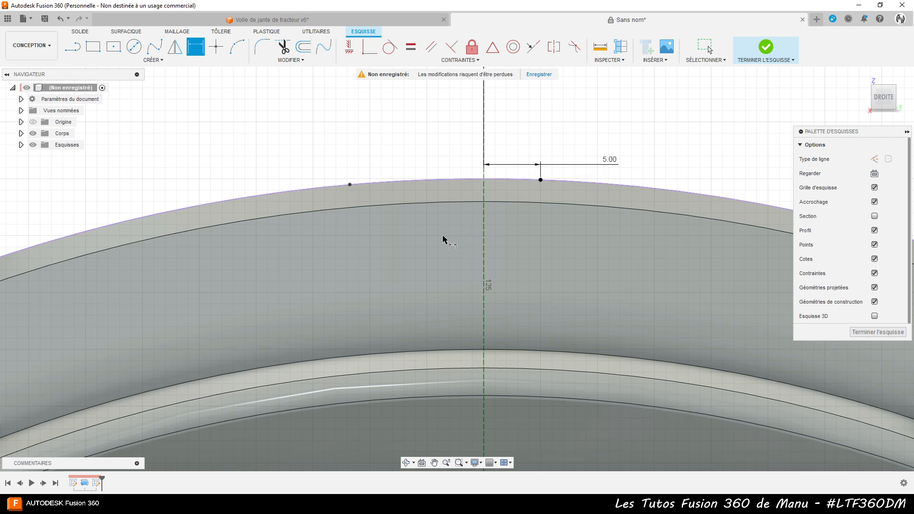
# Dimension the rim point left of the construction line at 35 mm from it and place the dimension above the rim
pyautogui.click(483, 170)
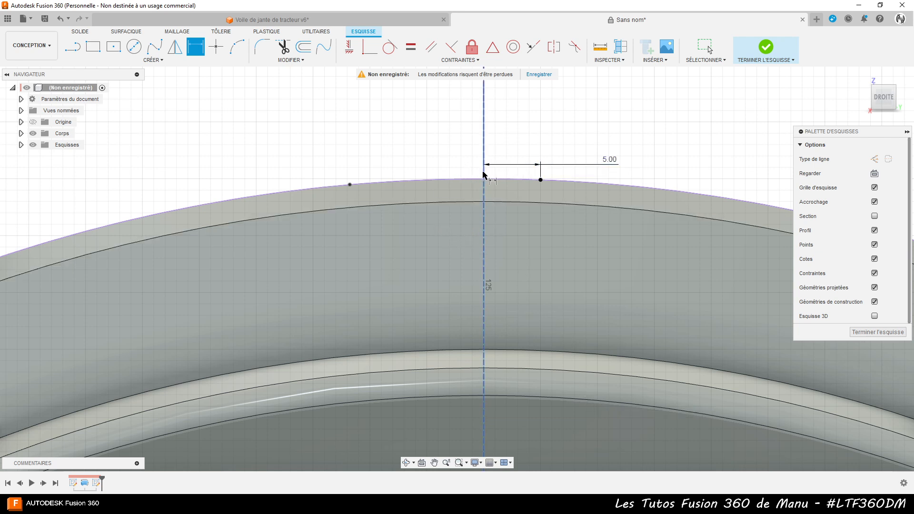
pyautogui.click(350, 185)
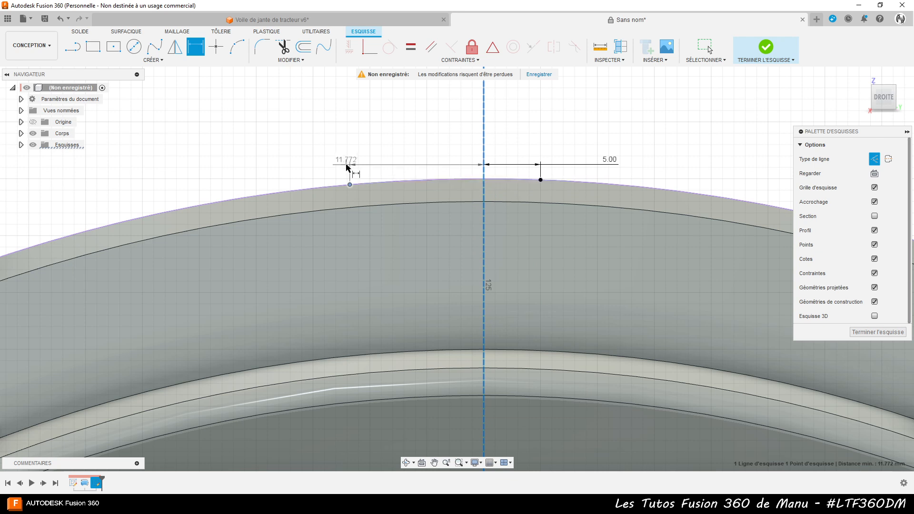
pyautogui.click(348, 168)
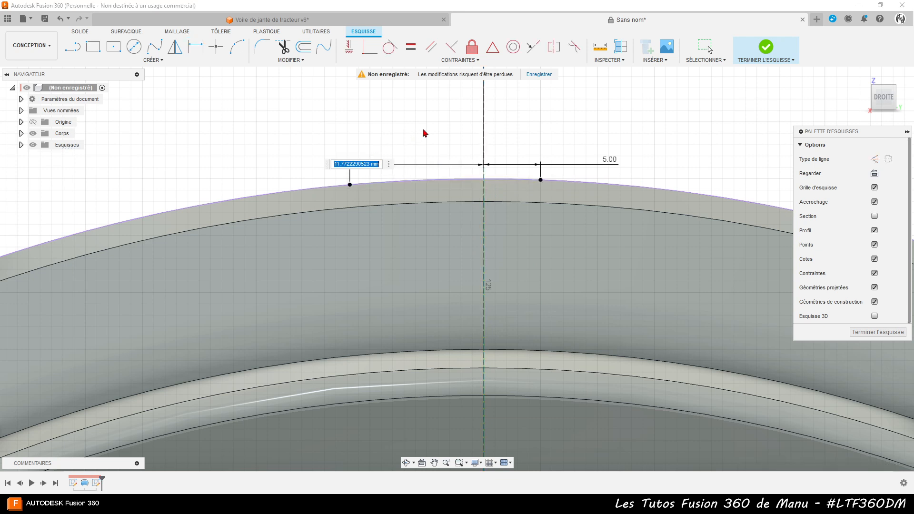
pyautogui.write('35')
pyautogui.press('Return')
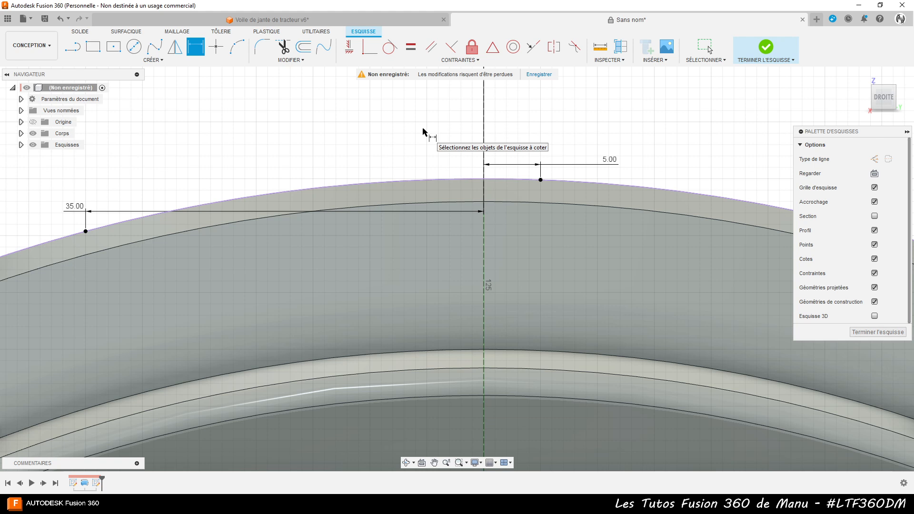
pyautogui.press('Escape')
pyautogui.moveTo(122, 211); pyautogui.dragTo(136, 171)
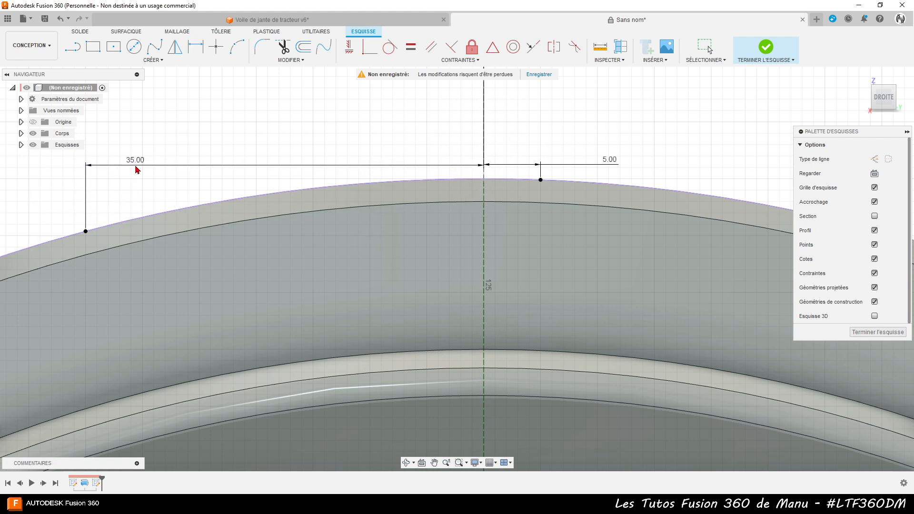
# Draw a line from each of the two rim points to the wheel centre
pyautogui.press('d')
pyautogui.scroll(-3, 196, 100)
pyautogui.scroll(-4, 197, 100)
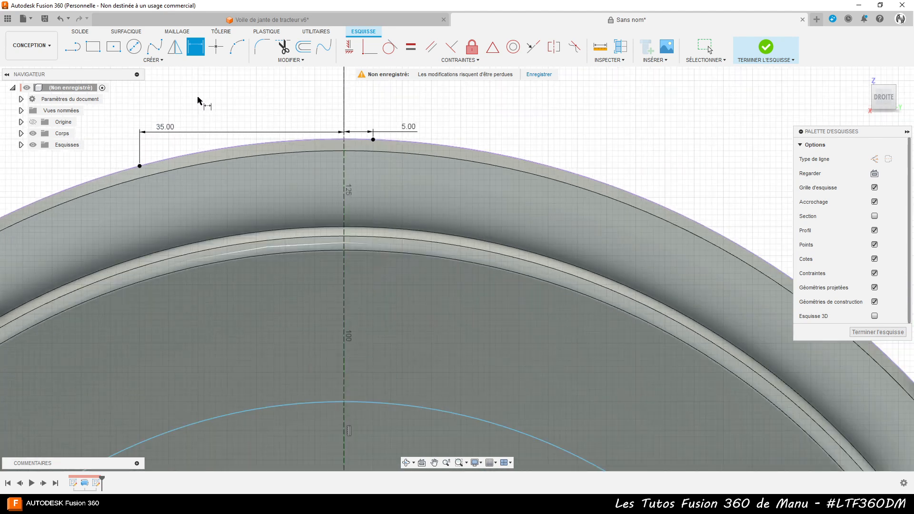
pyautogui.scroll(-1, 461, 123)
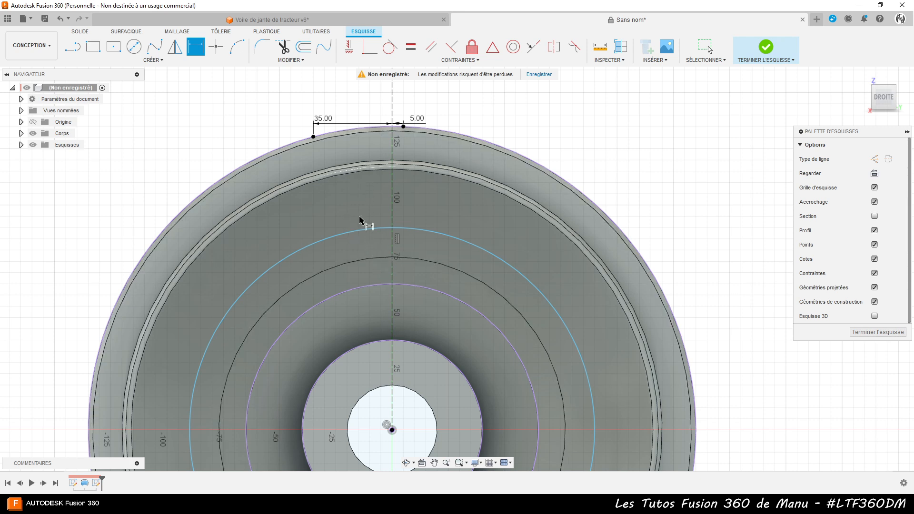
pyautogui.click(72, 46)
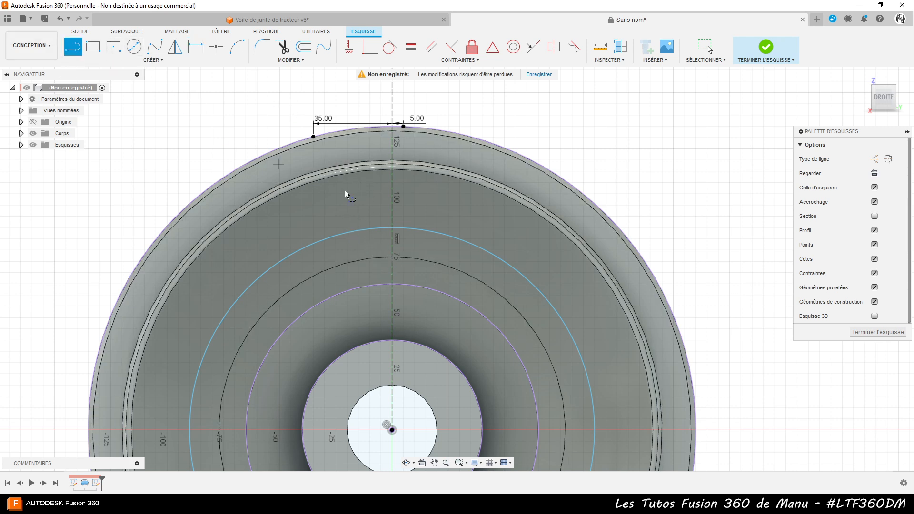
pyautogui.click(314, 137)
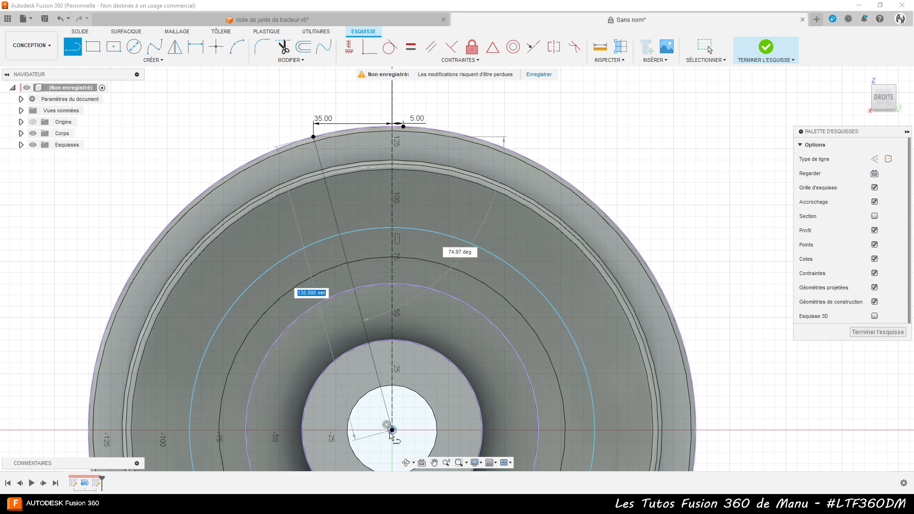
pyautogui.doubleClick(391, 430)
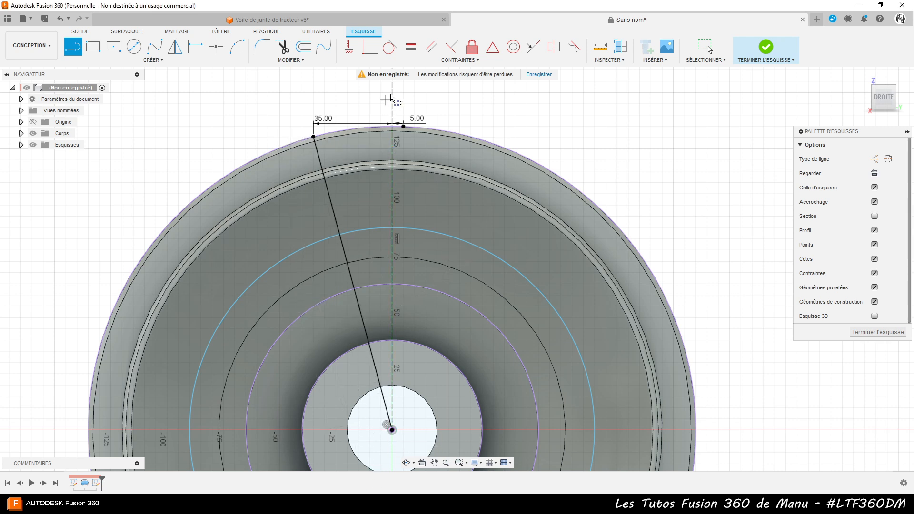
pyautogui.click(403, 127)
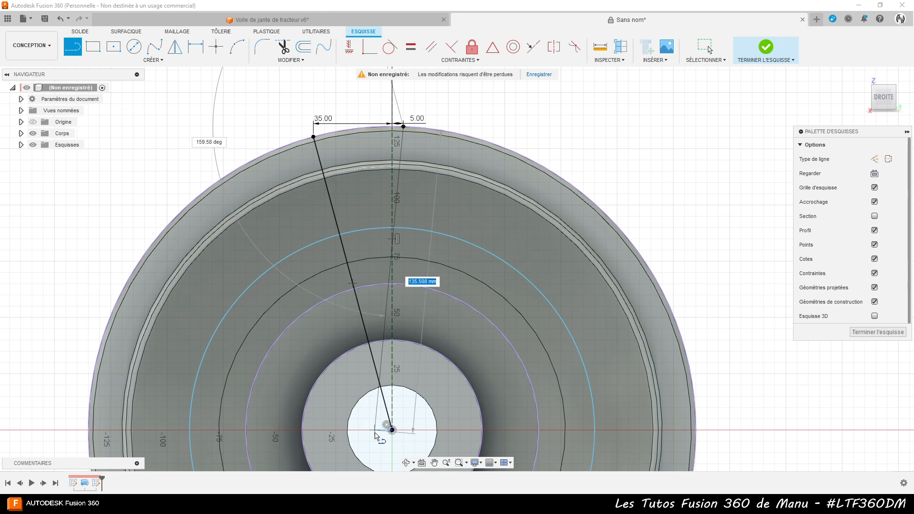
pyautogui.doubleClick(392, 431)
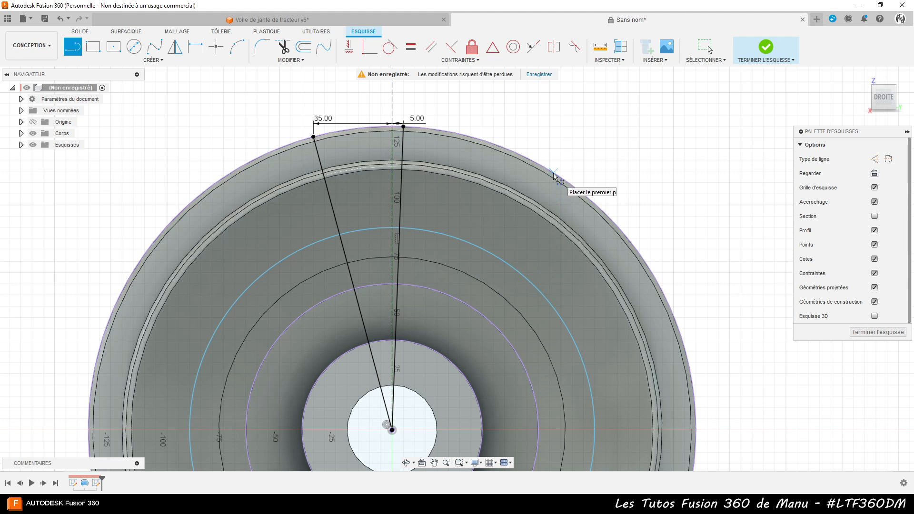
pyautogui.press('Escape')
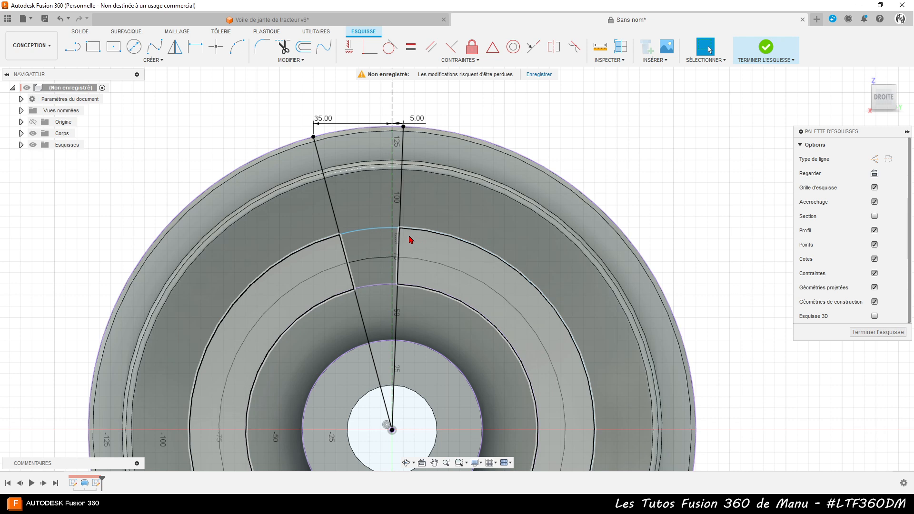
# Convert both slanted lines between the rim points and the wheel centre to construction geometry
pyautogui.click(401, 218)
pyautogui.keyDown('shift'); pyautogui.click(331, 198); pyautogui.keyUp('shift')
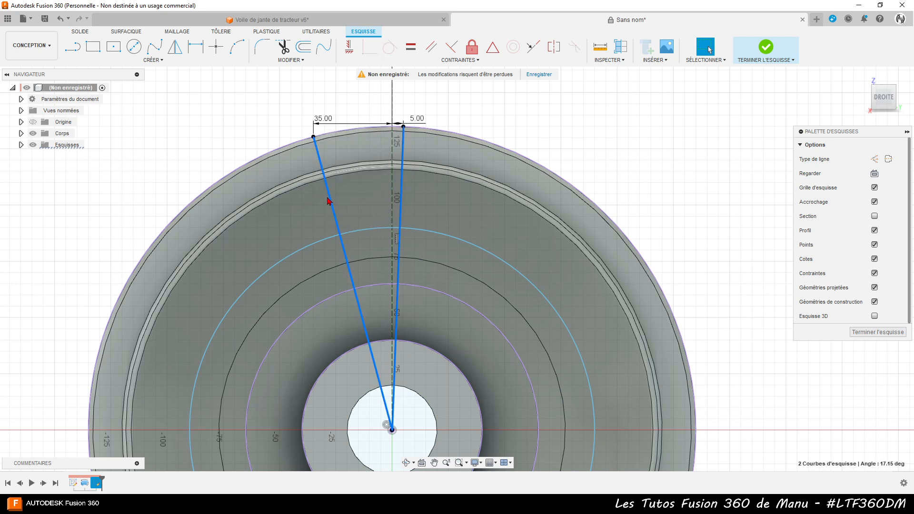
pyautogui.press('x')
pyautogui.click(466, 105)
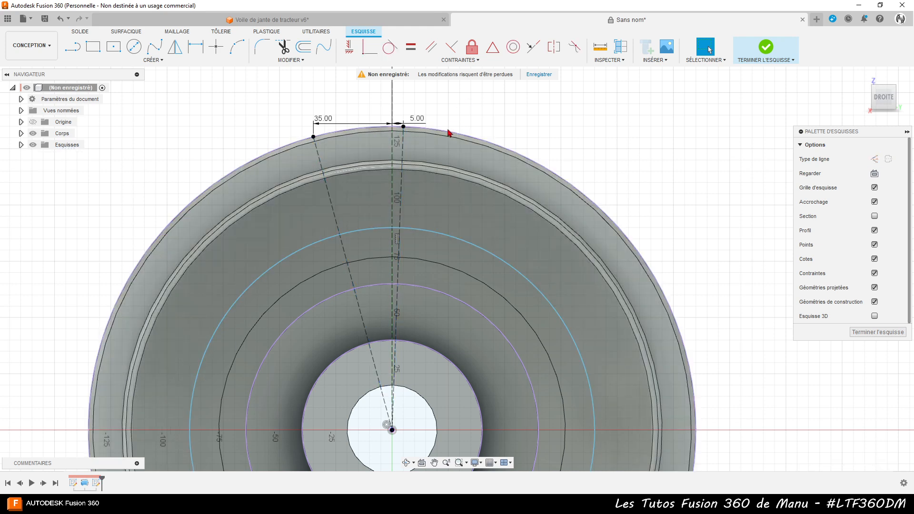
pyautogui.scroll(2, 333, 204)
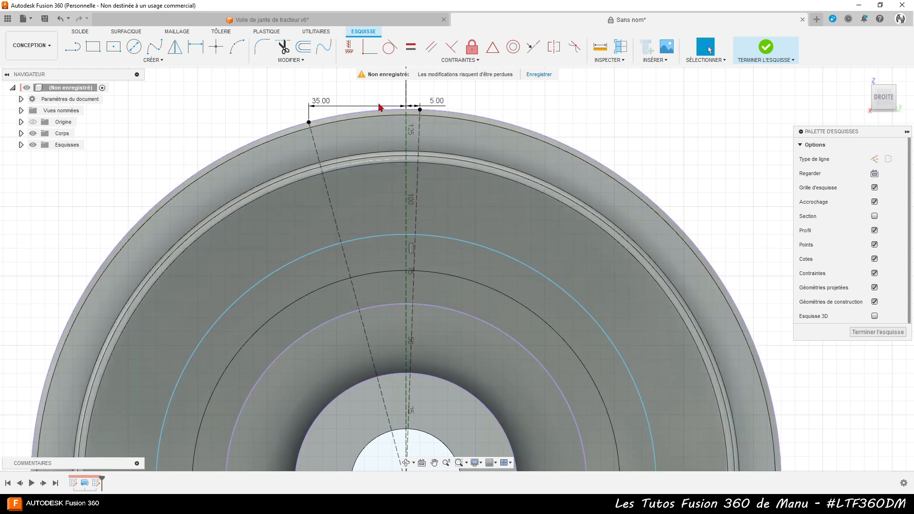
# Draw a line between the two dimensioned rim points and convert it to construction geometry
pyautogui.scroll(2, 382, 119)
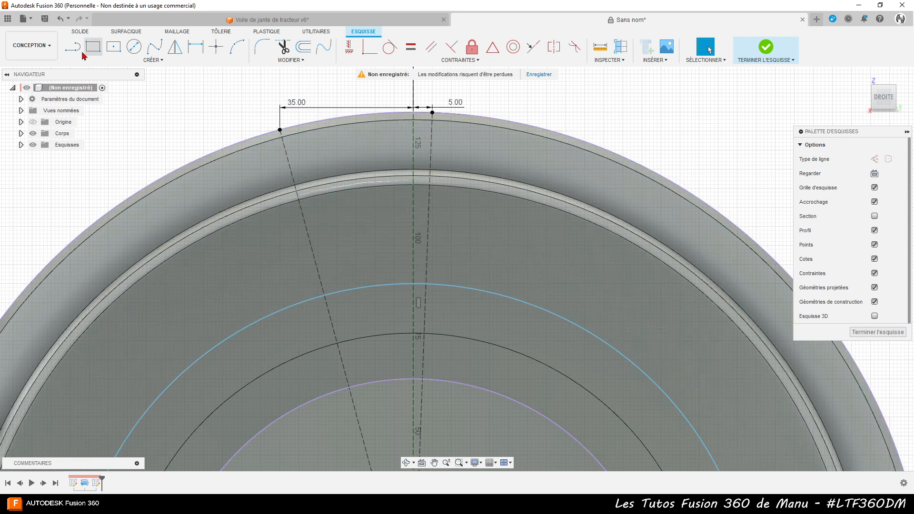
pyautogui.click(71, 54)
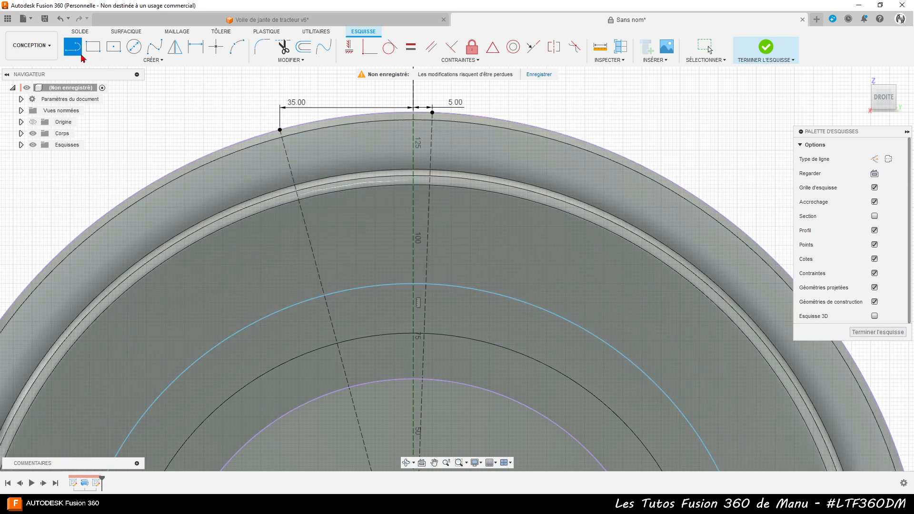
pyautogui.click(280, 130)
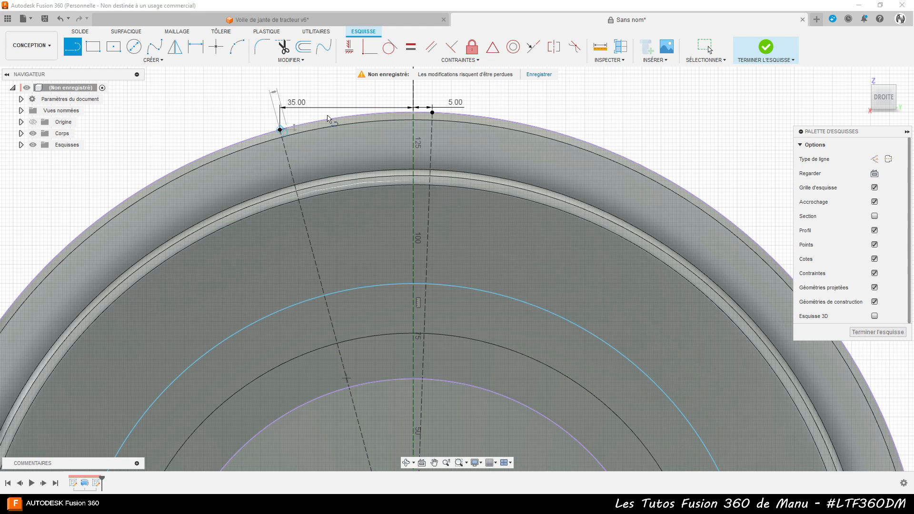
pyautogui.doubleClick(433, 113)
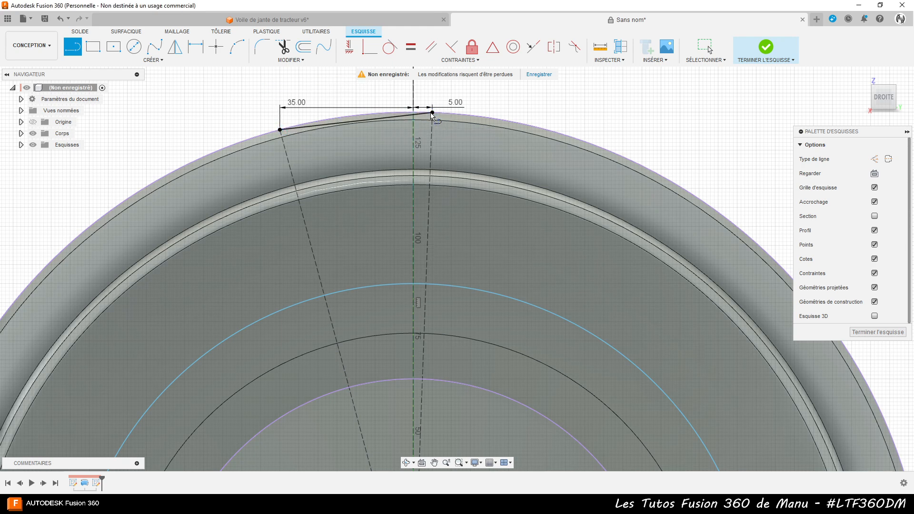
pyautogui.press('Escape')
pyautogui.click(402, 121)
pyautogui.press('x')
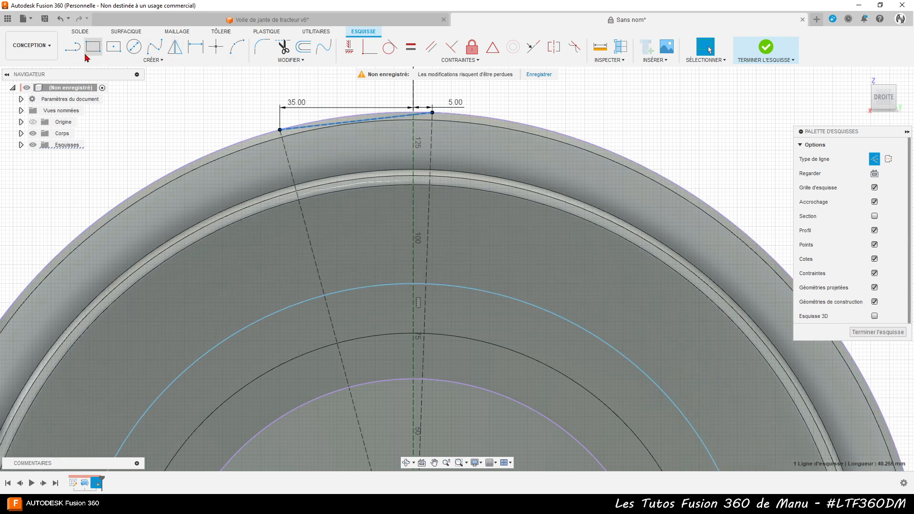
# Draw a line from the midpoint of the rim chord to the wheel centre and convert it to construction geometry
pyautogui.click(73, 47)
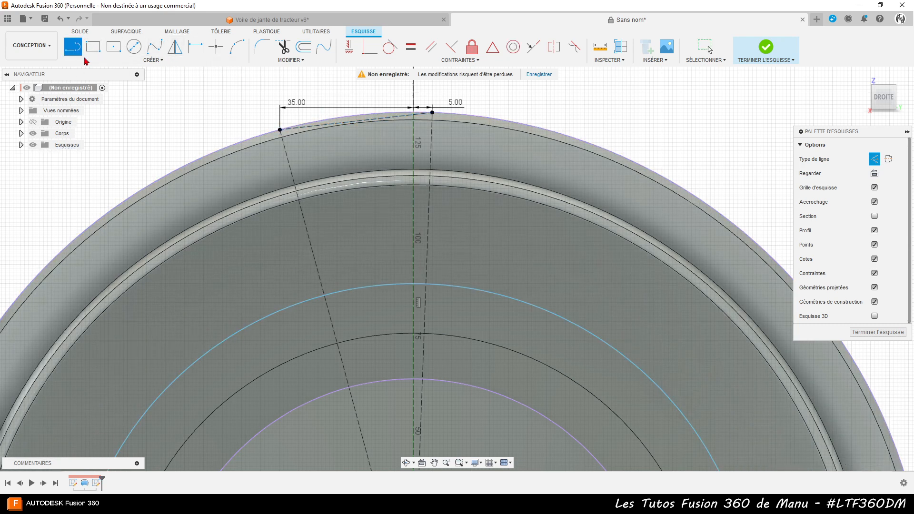
pyautogui.click(354, 119)
pyautogui.scroll(-3, 401, 210)
pyautogui.scroll(-3, 401, 209)
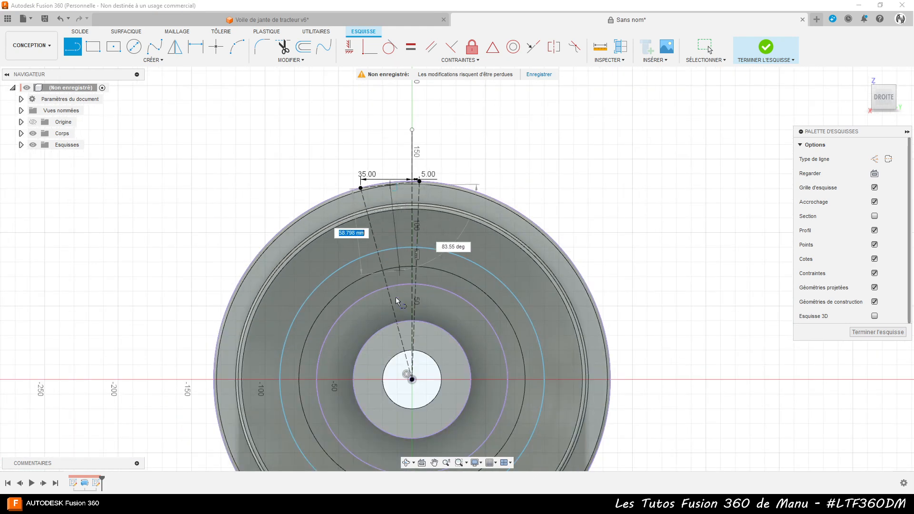
pyautogui.click(412, 379)
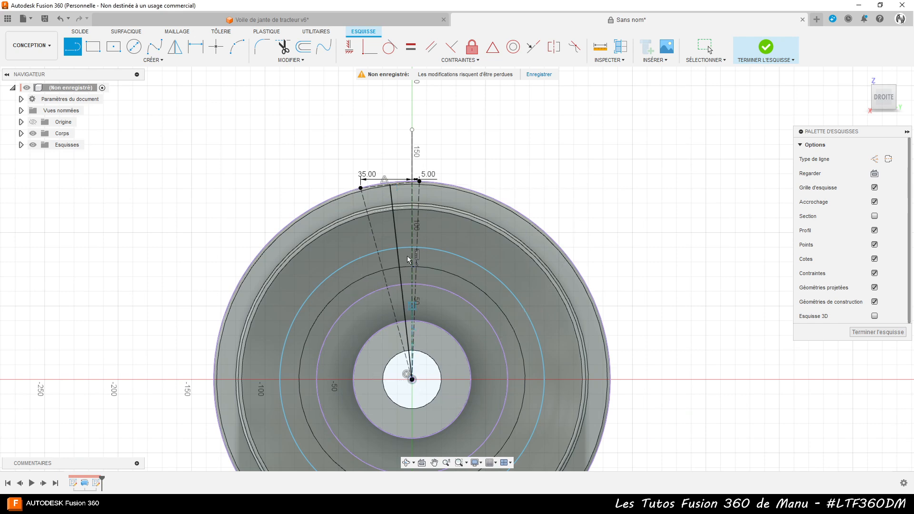
pyautogui.scroll(3, 398, 138)
pyautogui.scroll(-3, 407, 164)
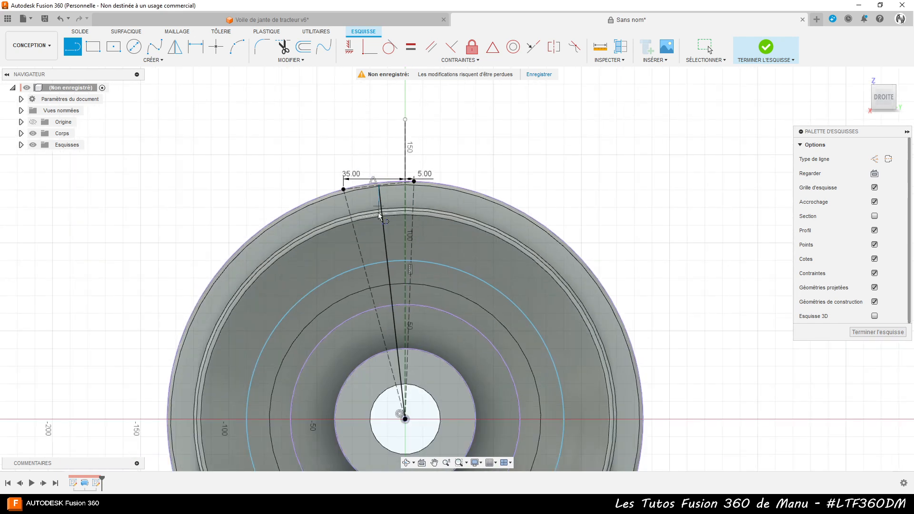
pyautogui.scroll(4, 377, 256)
pyautogui.press('Escape')
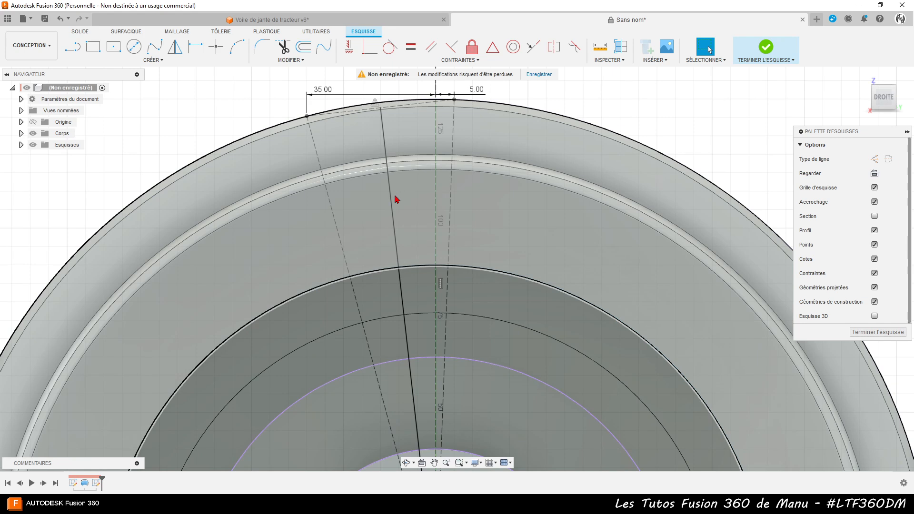
pyautogui.click(392, 205)
pyautogui.press('x')
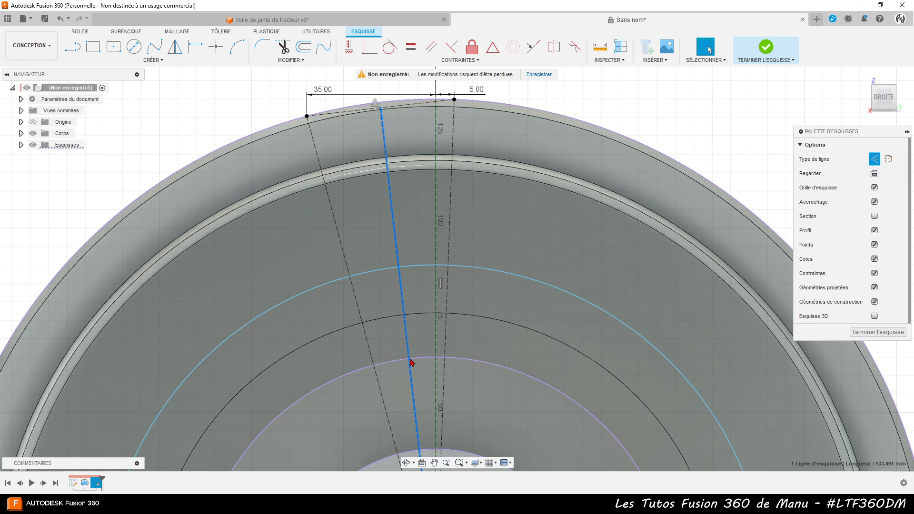
# Draw a V of two solid lines from the rim points, meeting where the middle construction line crosses the purple circle around the hub
pyautogui.click(72, 46)
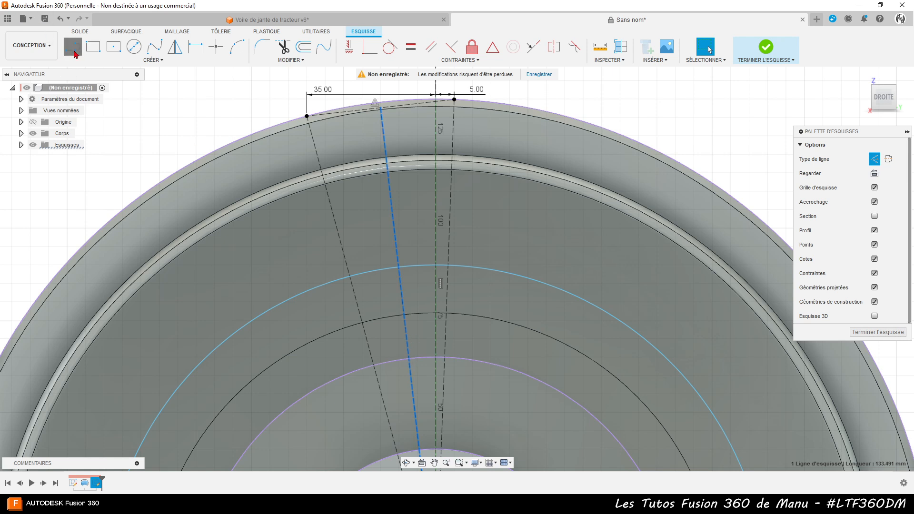
pyautogui.click(307, 116)
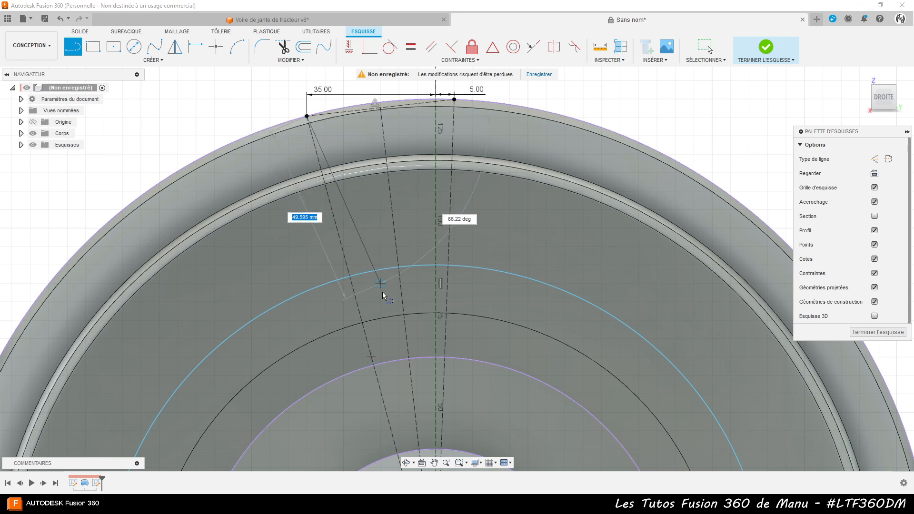
pyautogui.click(409, 359)
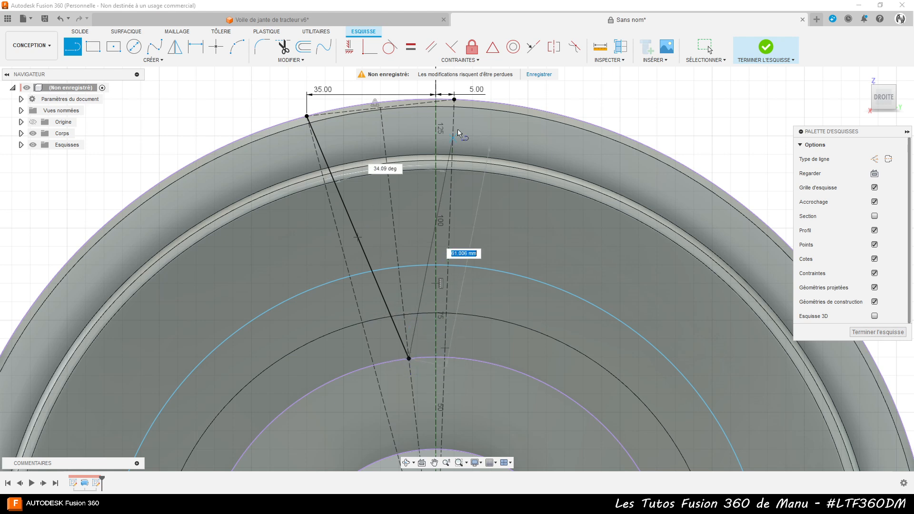
pyautogui.click(454, 100)
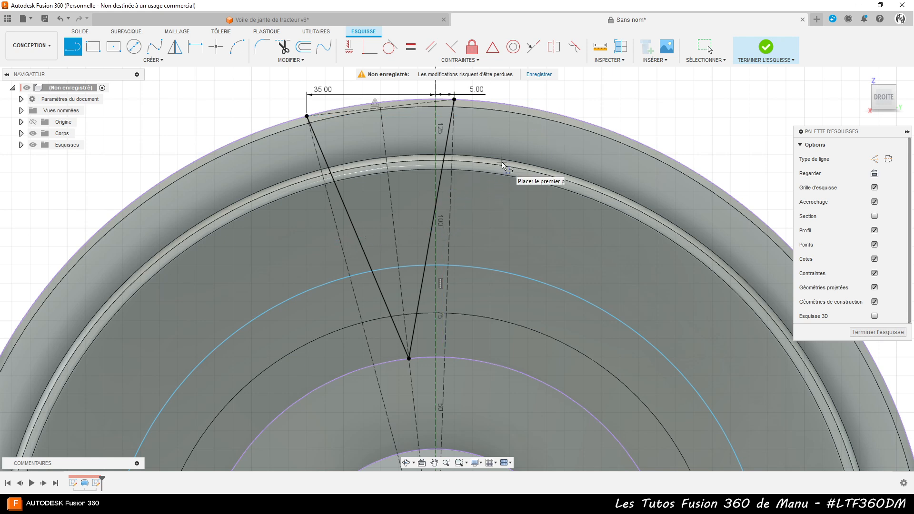
# Pattern the two V lines circularly around the wheel centre with full distribution and a quantity of 8, then finish the sketch
pyautogui.click(156, 61)
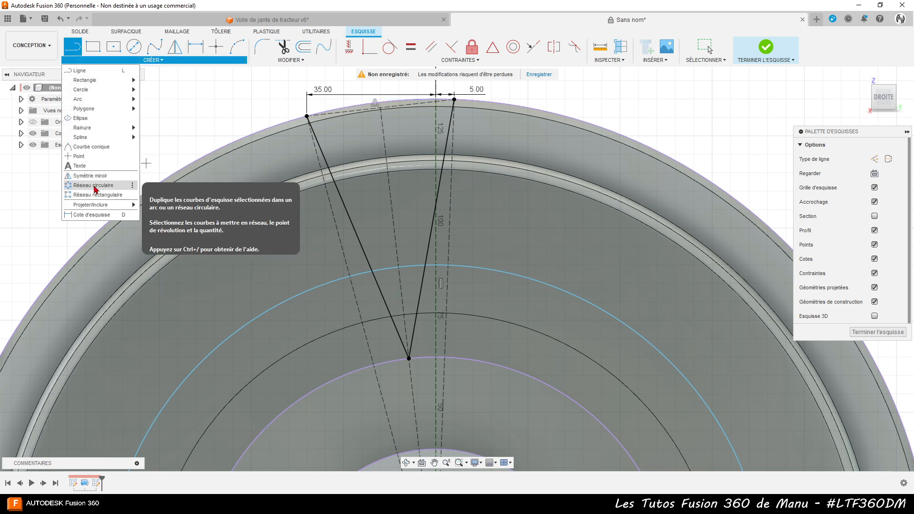
pyautogui.click(95, 190)
pyautogui.click(362, 253)
pyautogui.click(427, 253)
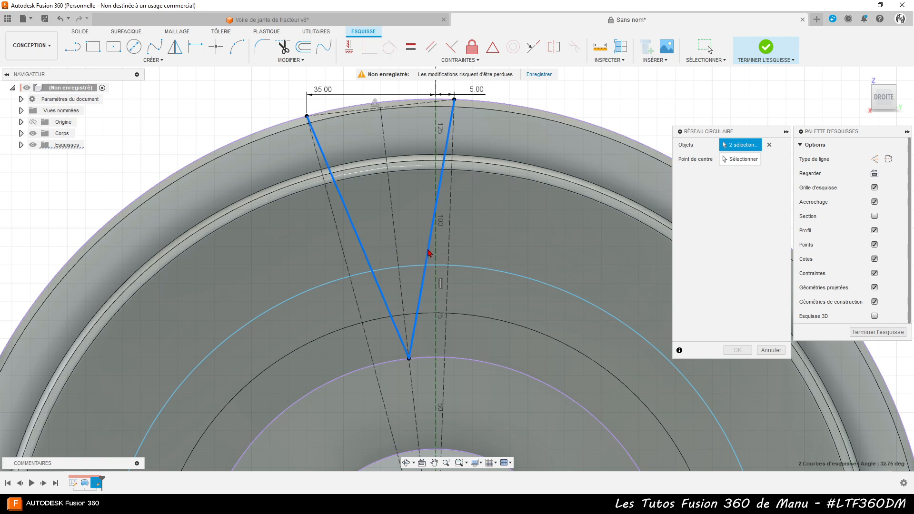
pyautogui.scroll(-3, 381, 300)
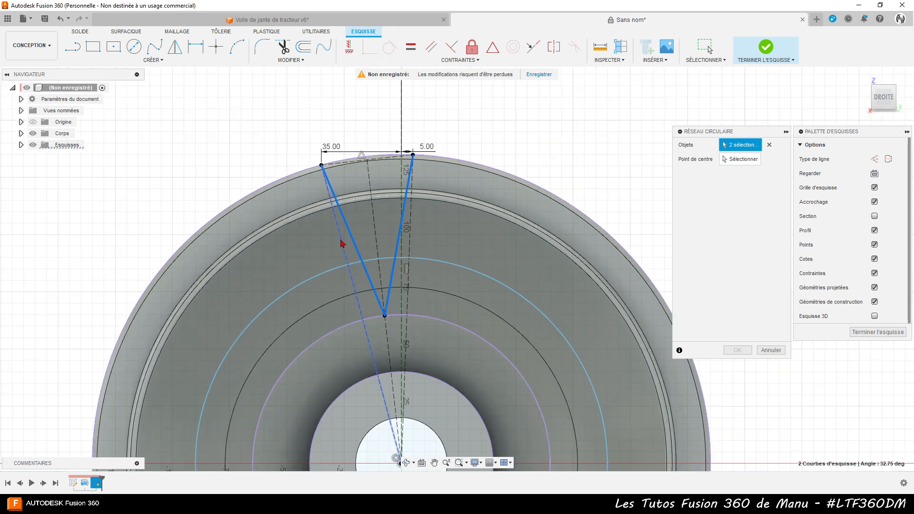
pyautogui.click(728, 160)
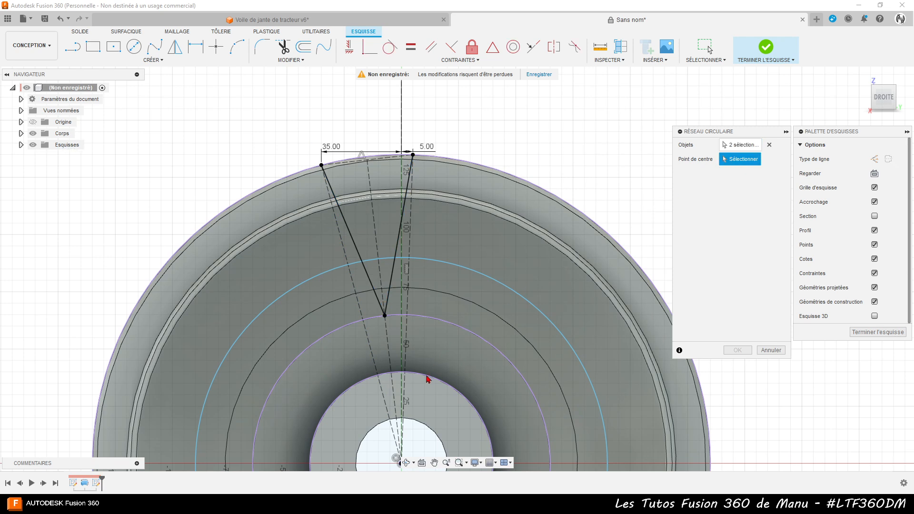
pyautogui.click(503, 286)
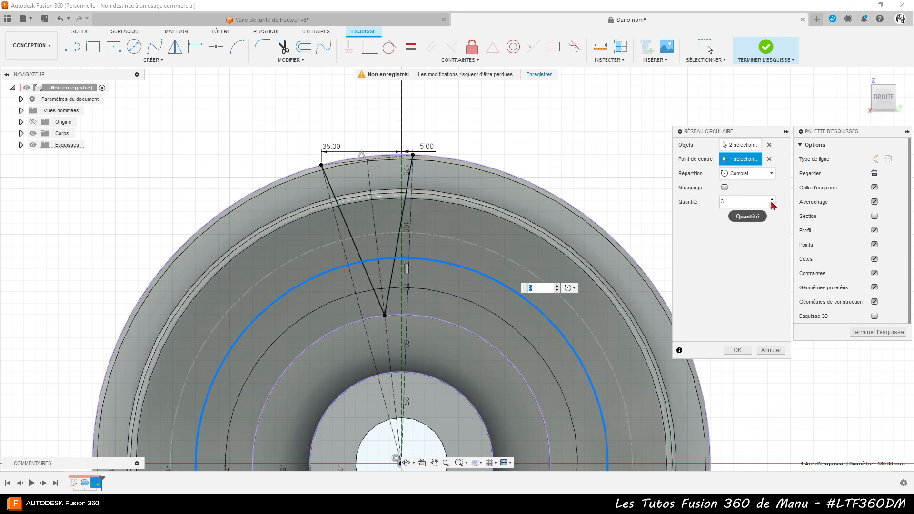
pyautogui.click(749, 205)
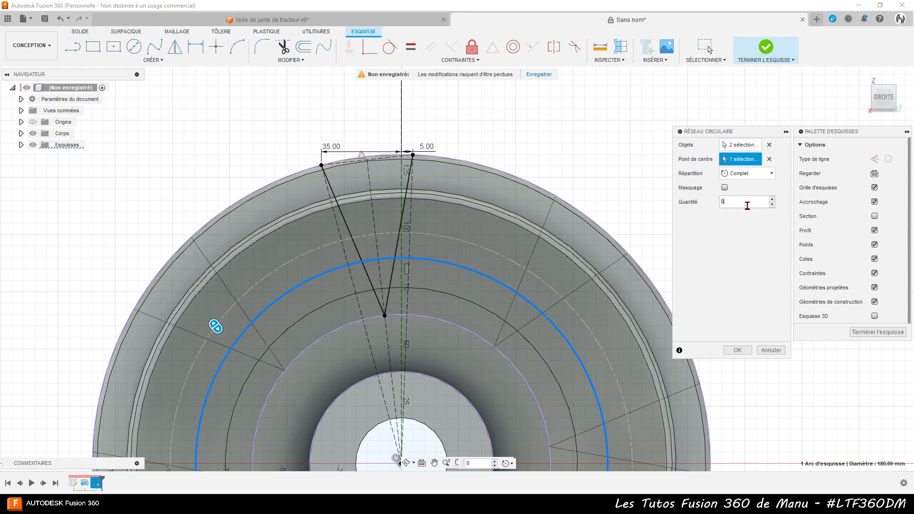
pyautogui.click(737, 350)
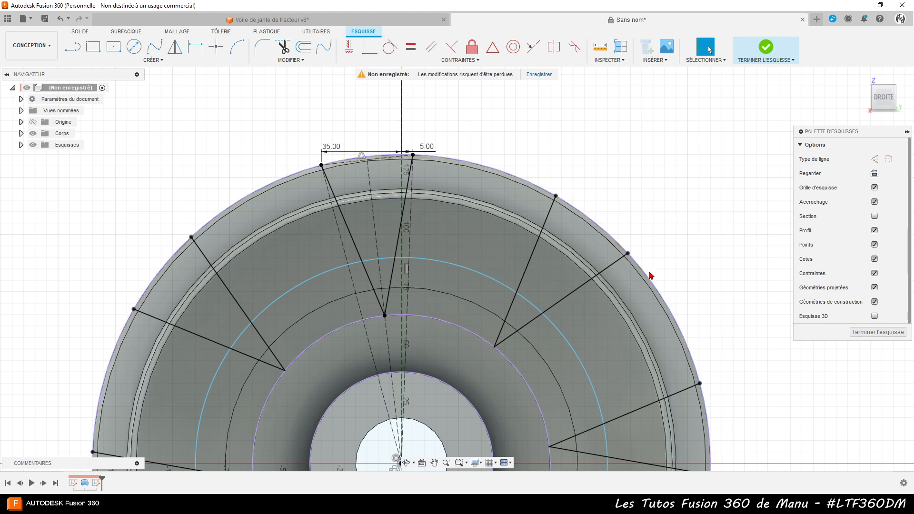
pyautogui.scroll(-3, 548, 134)
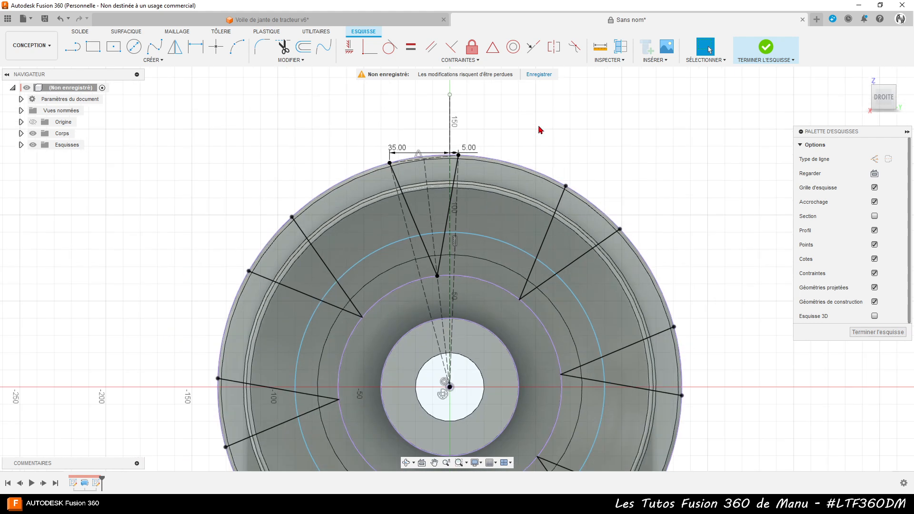
pyautogui.click(868, 332)
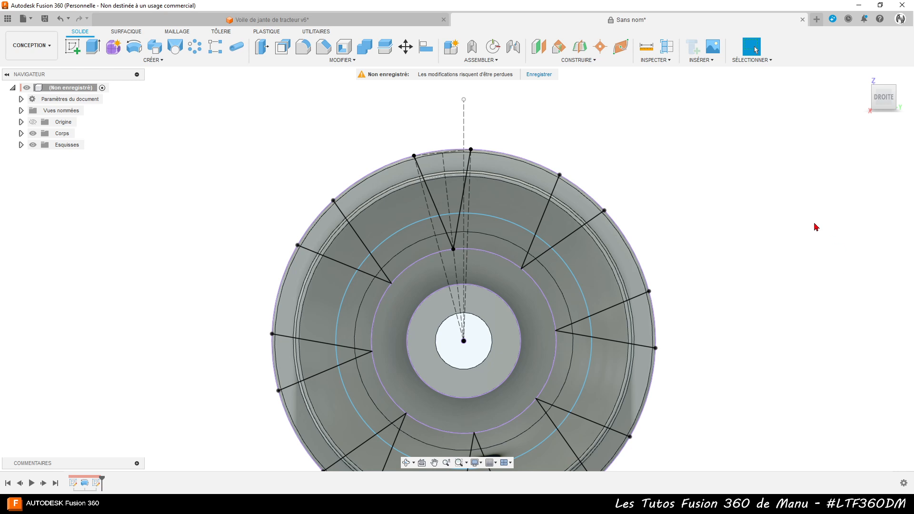
# Start an extrusion with the ring around the hub, the three upper sectors between the V notches and the lower-right sector's inner part
pyautogui.click(95, 49)
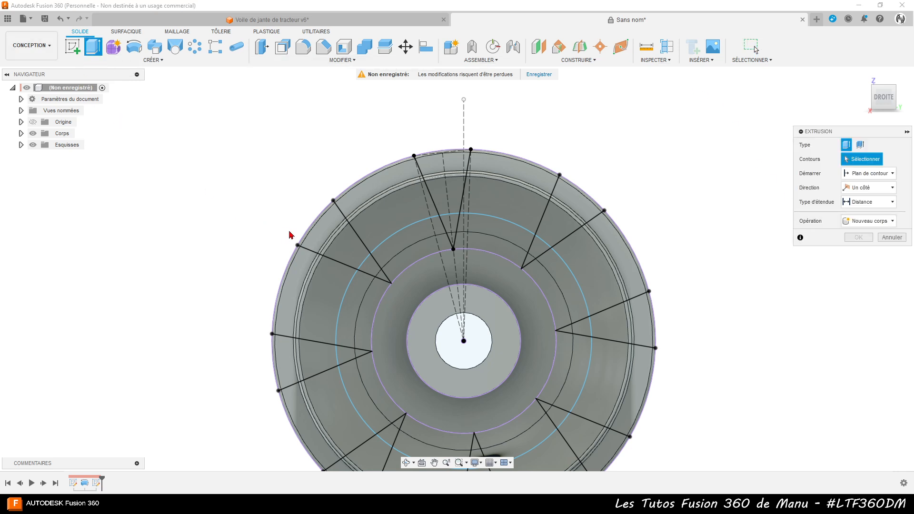
pyautogui.click(385, 227)
pyautogui.click(416, 267)
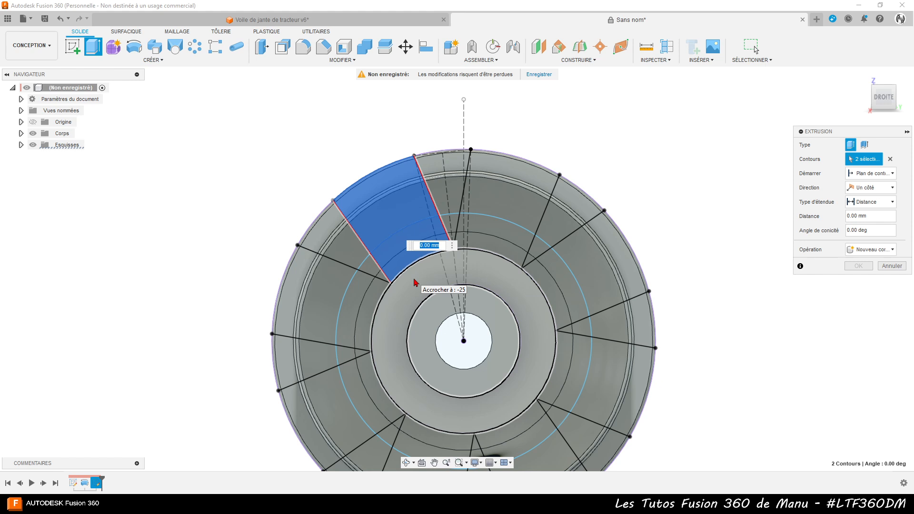
pyautogui.click(417, 284)
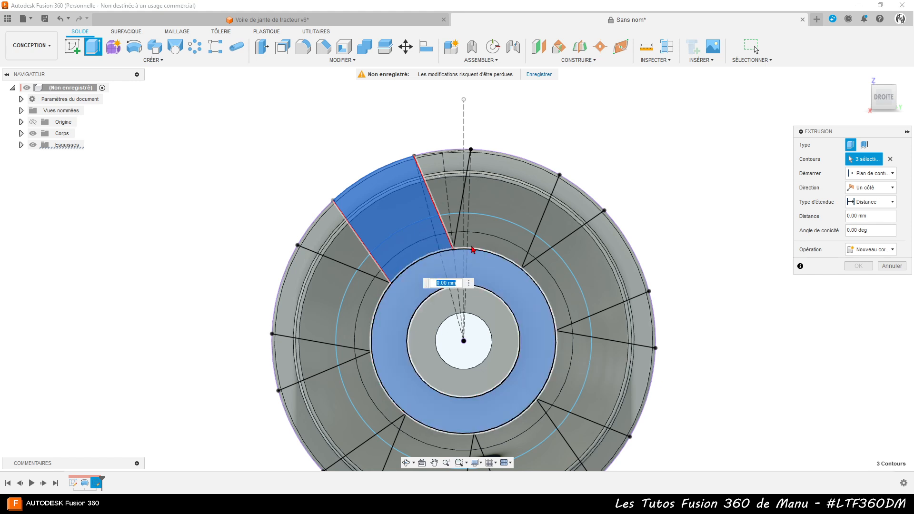
pyautogui.click(514, 192)
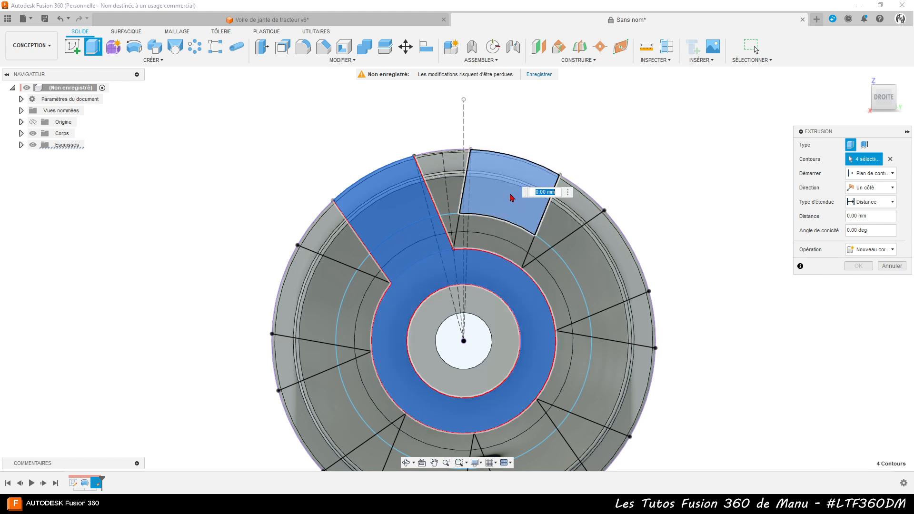
pyautogui.click(496, 230)
pyautogui.click(578, 259)
pyautogui.click(563, 280)
pyautogui.click(563, 374)
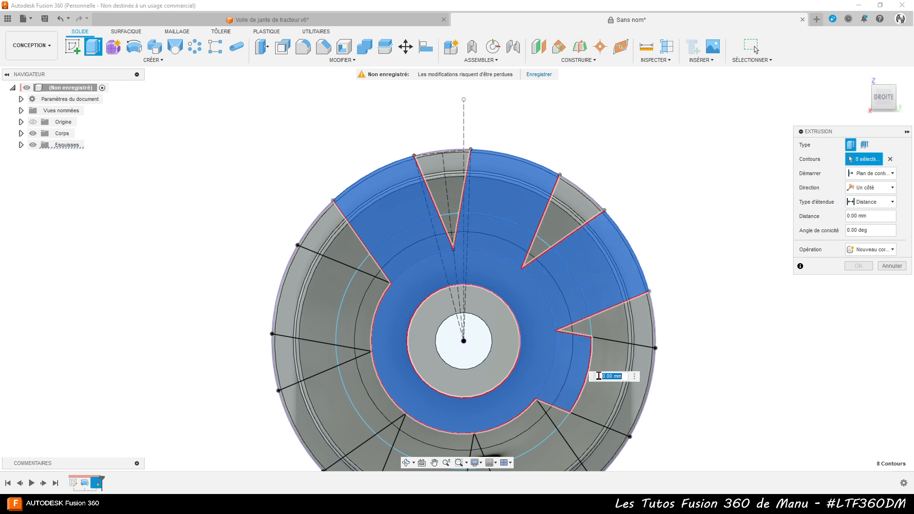
# Add the rest of the lower-right sector and the remaining bottom and left sectors between the V notches to the extrusion contours
pyautogui.click(605, 398)
pyautogui.click(531, 437)
pyautogui.click(547, 456)
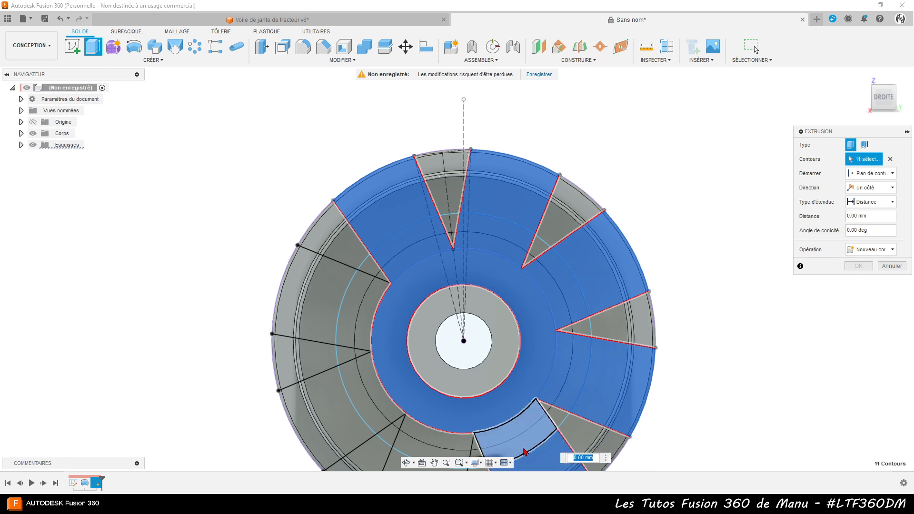
pyautogui.click(403, 445)
pyautogui.click(373, 402)
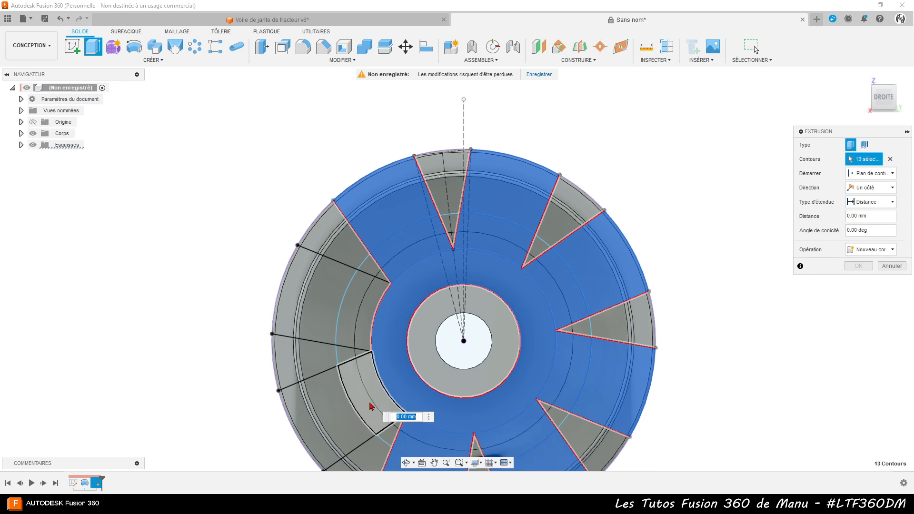
pyautogui.click(337, 418)
pyautogui.click(367, 319)
pyautogui.click(324, 309)
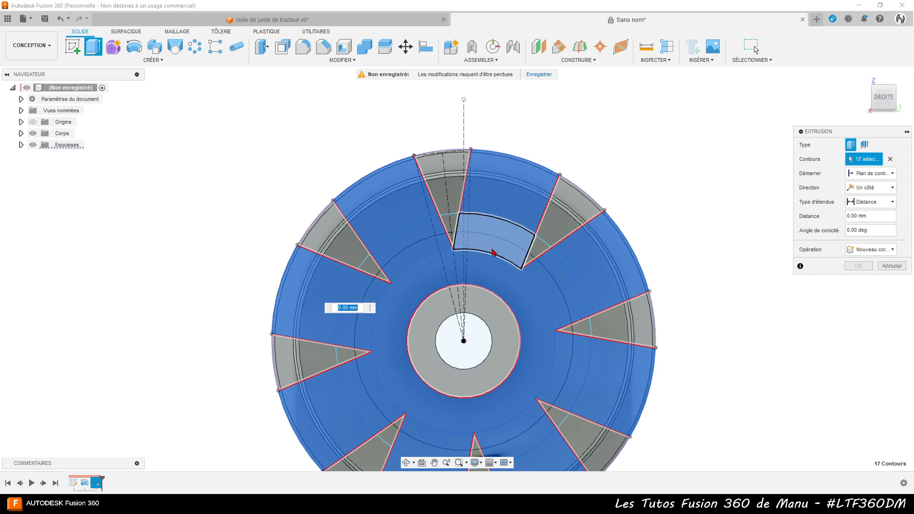
# Add the inner tips of the upper, right, lower and left V notches that are cut off by the sketch arcs to the extrusion contours
pyautogui.scroll(2, 494, 252)
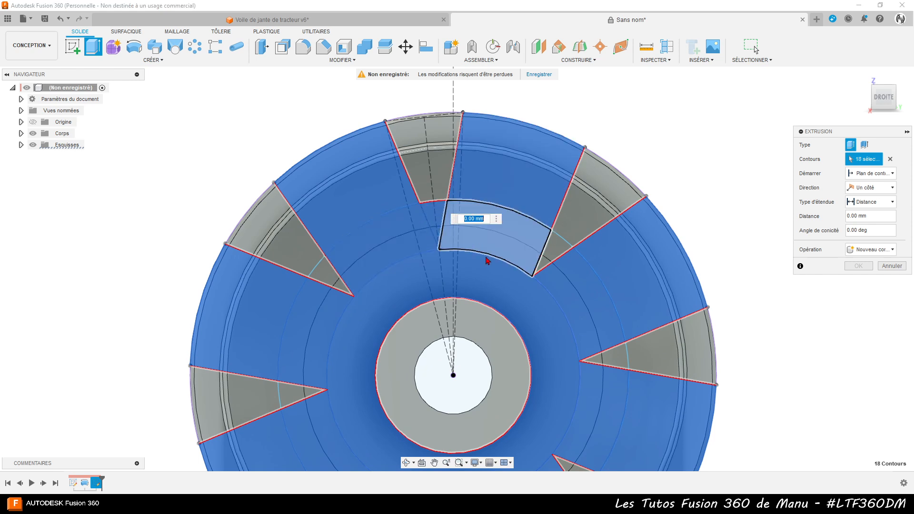
pyautogui.click(578, 295)
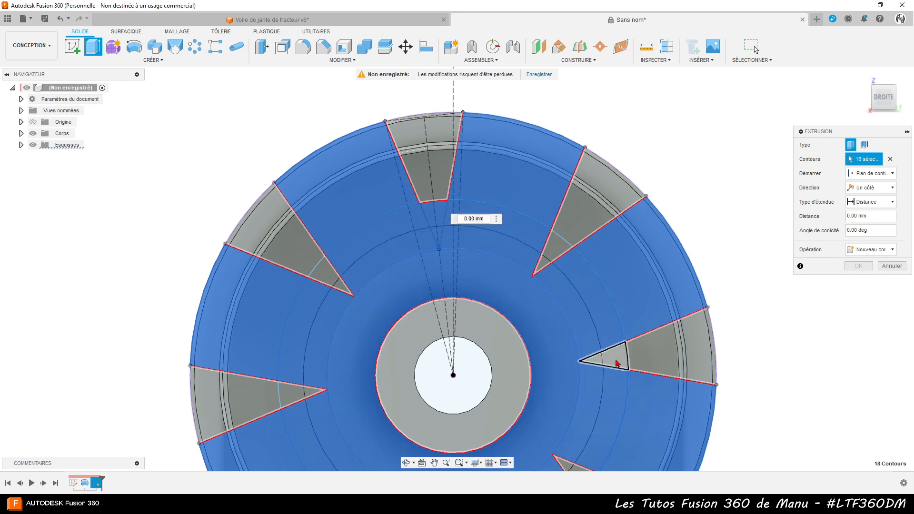
pyautogui.click(541, 167)
pyautogui.scroll(-3, 535, 193)
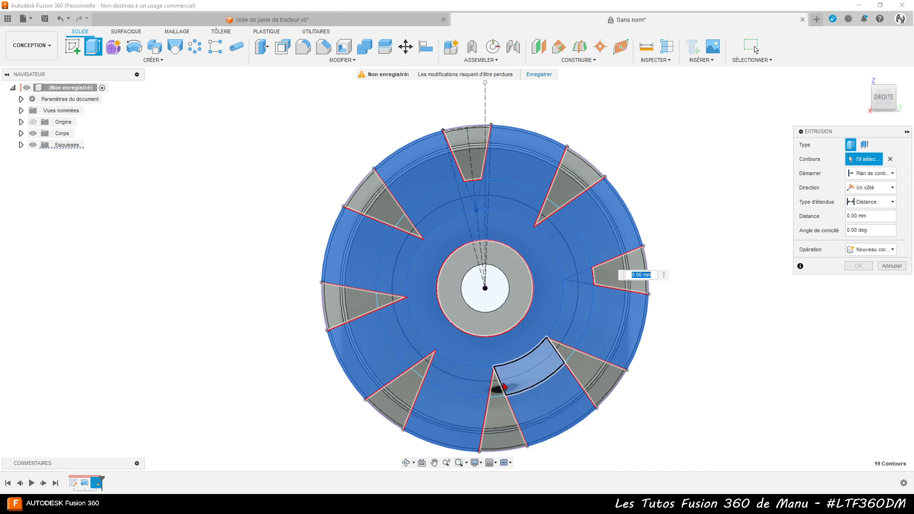
pyautogui.click(497, 376)
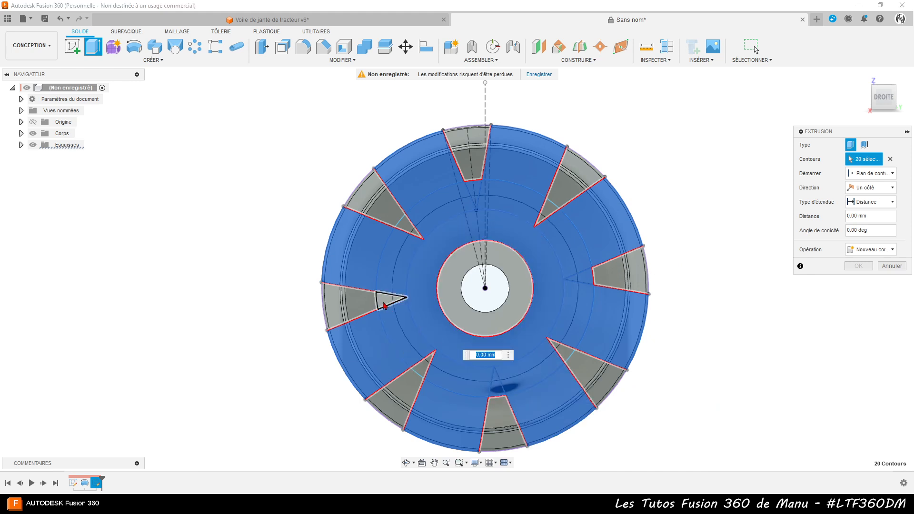
pyautogui.click(384, 305)
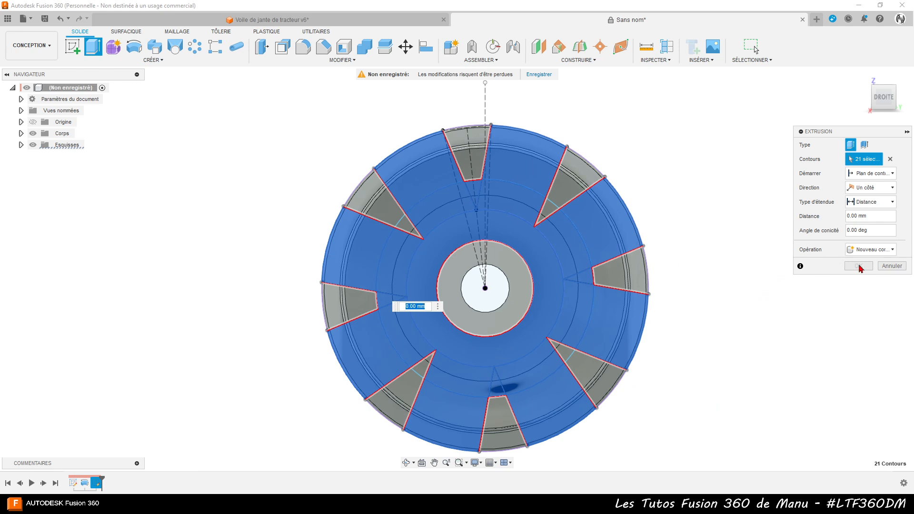
# Extrude the selected contours as a cut into the disc with a distance of -25 mm
pyautogui.keyDown('shift'); pyautogui.moveTo(740, 346); pyautogui.dragTo(796, 346, button='middle'); pyautogui.keyUp('shift')
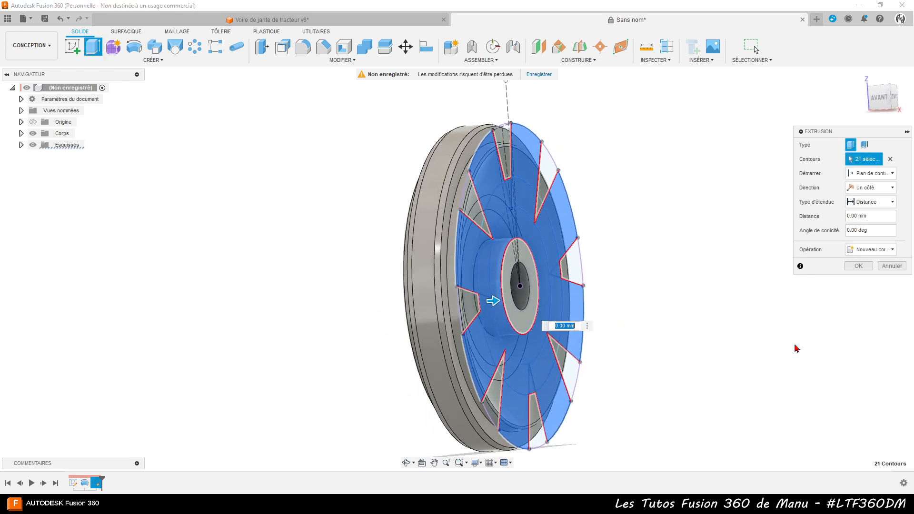
pyautogui.moveTo(492, 300); pyautogui.dragTo(475, 302)
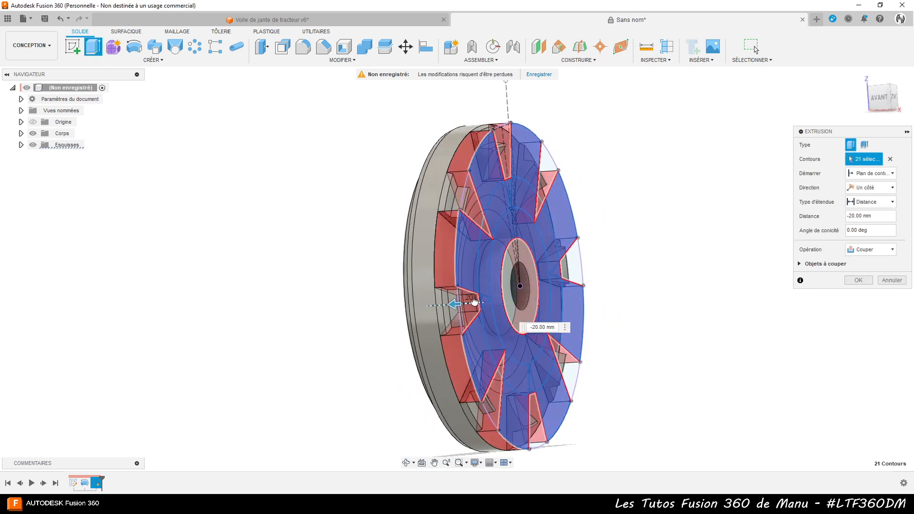
pyautogui.keyDown('shift'); pyautogui.moveTo(600, 316); pyautogui.dragTo(618, 343, button='middle'); pyautogui.keyUp('shift')
pyautogui.write('-25')
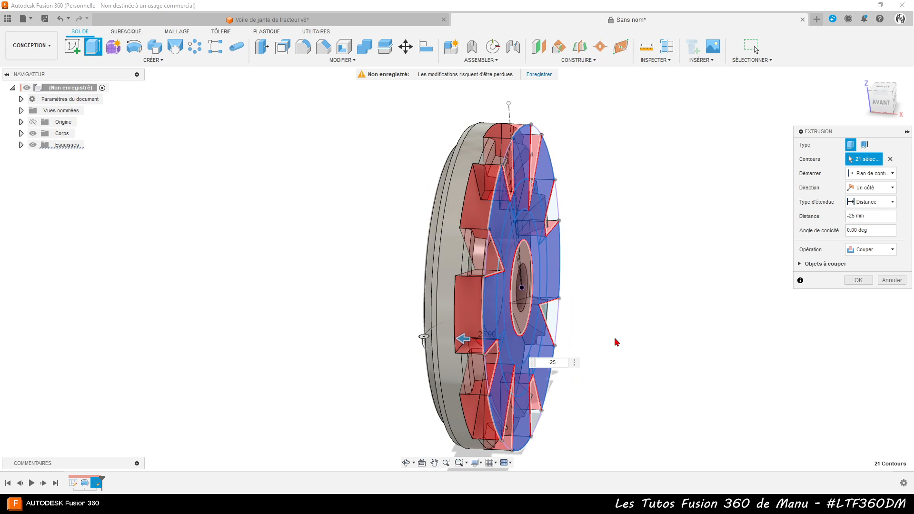
pyautogui.press('Return')
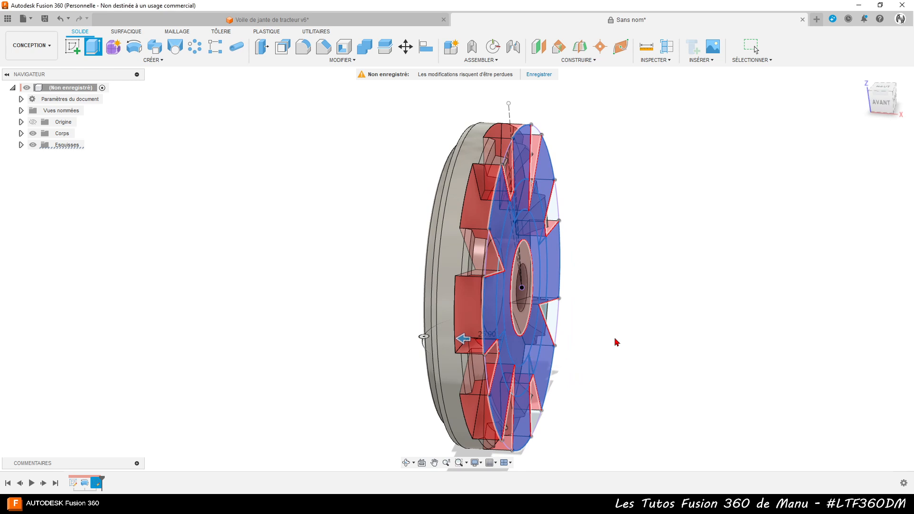
# Start a sketch on the hub's ring-shaped end face at the back of the disc and activate the Line tool
pyautogui.keyDown('shift'); pyautogui.moveTo(603, 325); pyautogui.dragTo(692, 470, button='middle'); pyautogui.keyUp('shift')
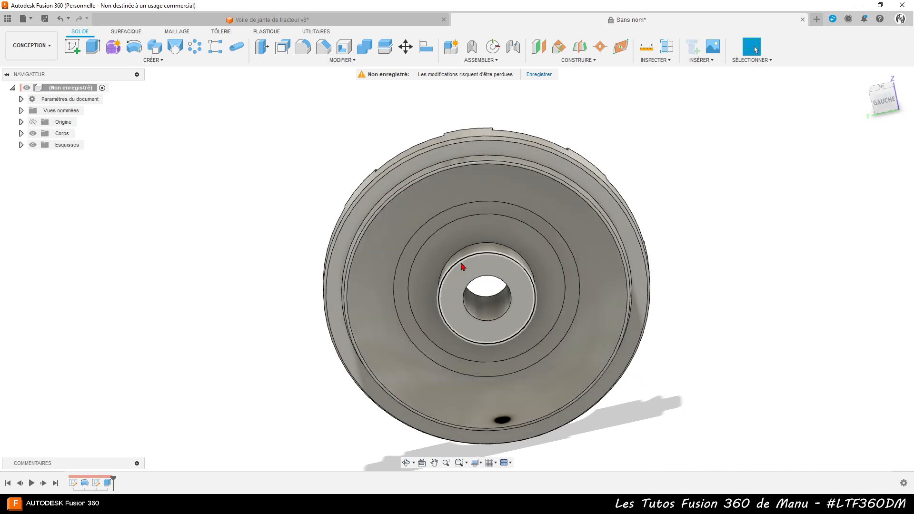
pyautogui.click(493, 270)
pyautogui.click(71, 50)
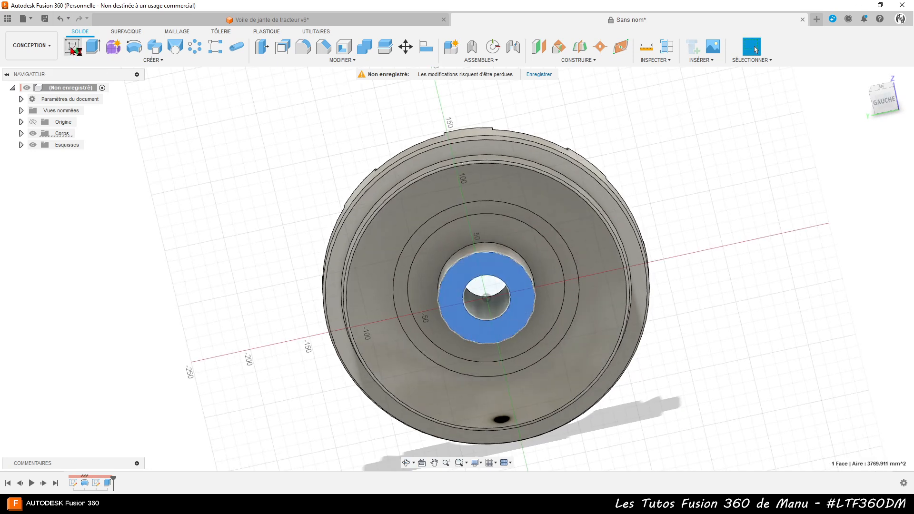
pyautogui.click(70, 43)
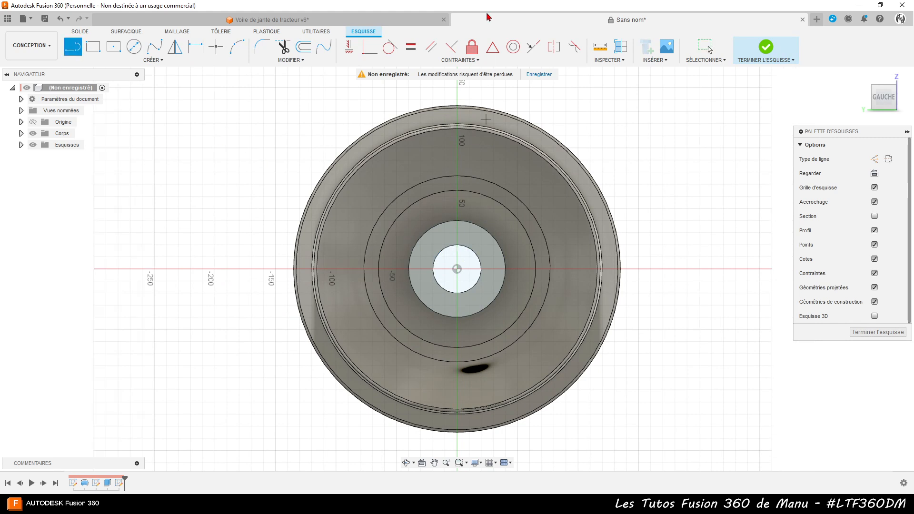
pyautogui.scroll(-2, 496, 119)
pyautogui.scroll(4, 474, 112)
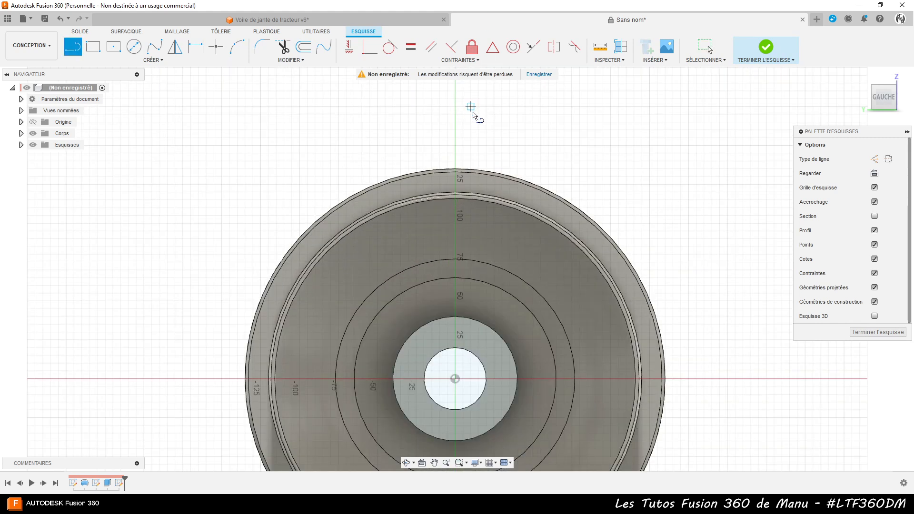
# Project the rim corner of the upper notch and the circular edge just inside the disc's rim into the sketch
pyautogui.keyDown('shift'); pyautogui.moveTo(476, 139); pyautogui.dragTo(484, 199, button='middle'); pyautogui.keyUp('shift')
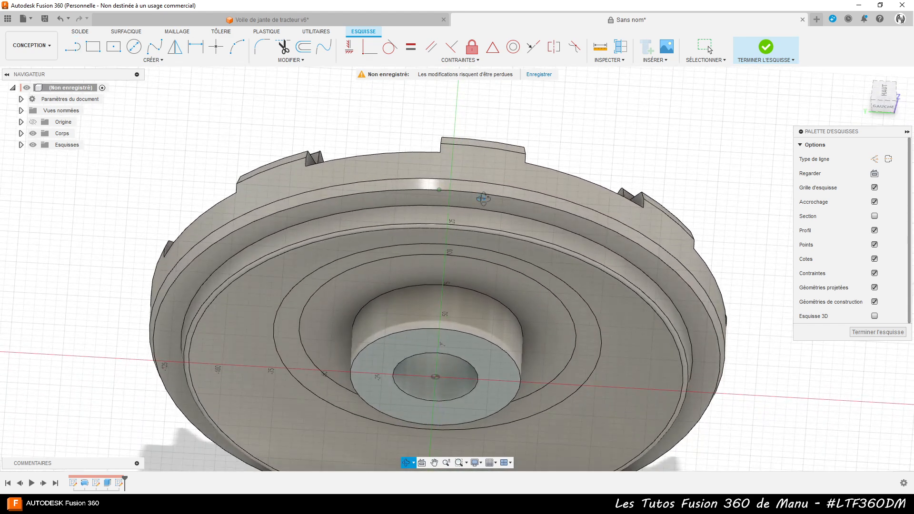
pyautogui.press('l')
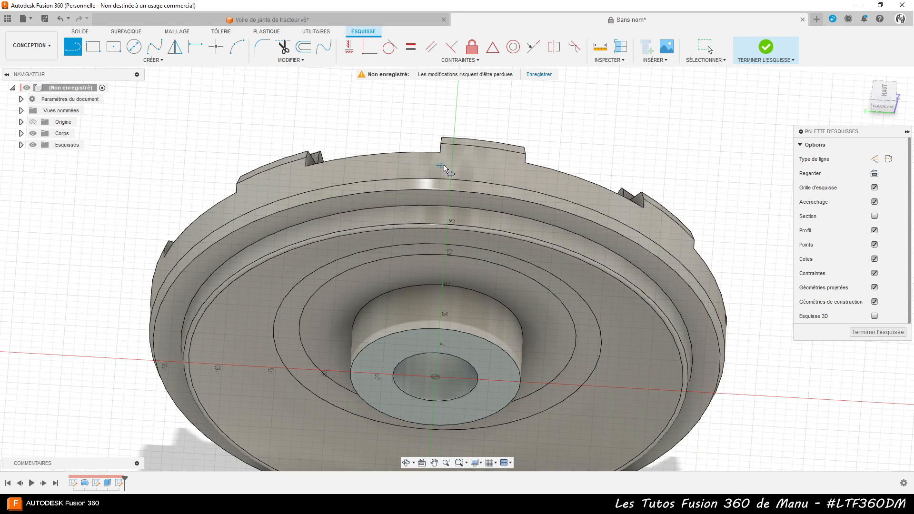
pyautogui.press('p')
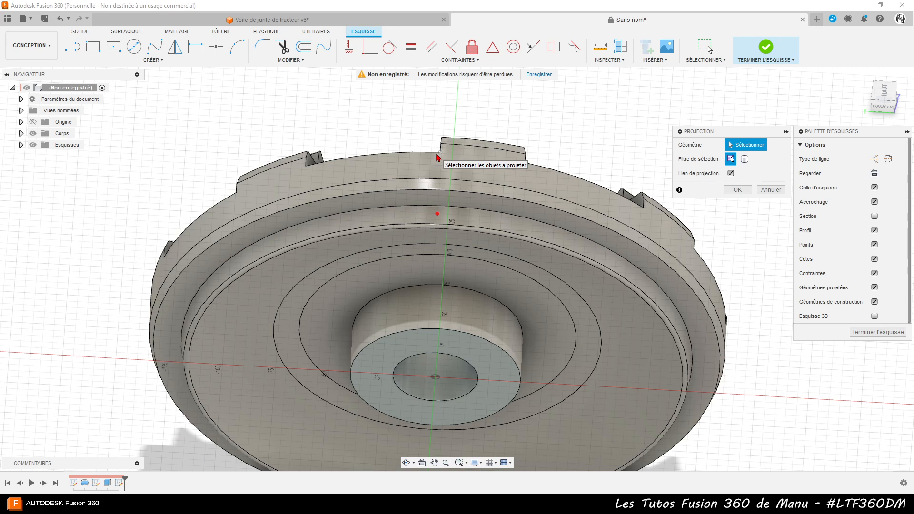
pyautogui.click(440, 154)
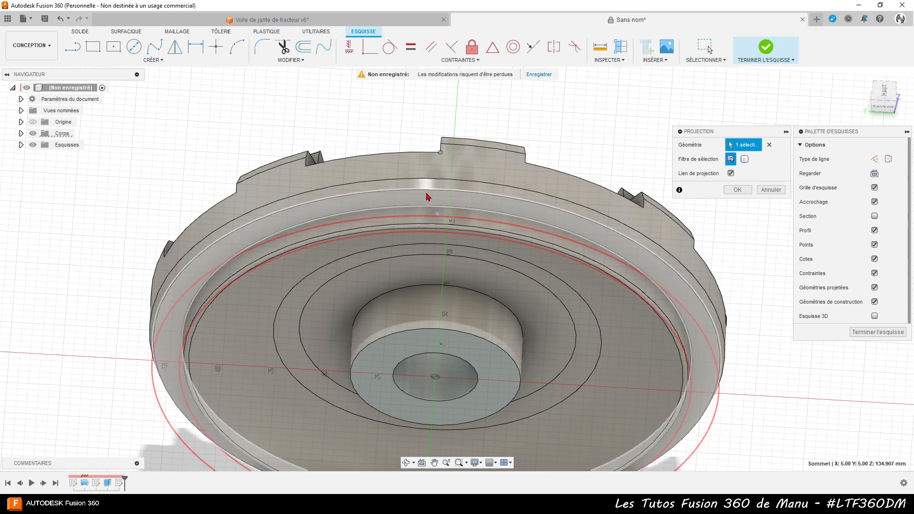
pyautogui.click(439, 193)
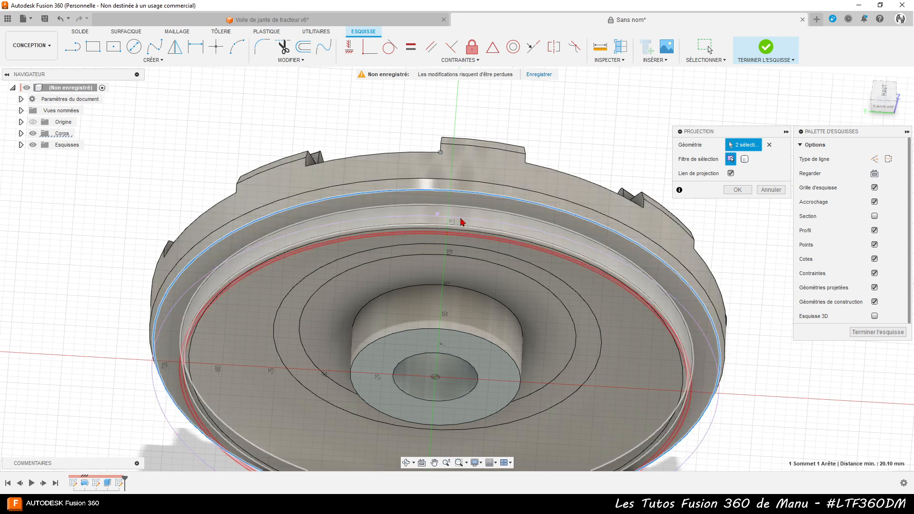
pyautogui.click(870, 175)
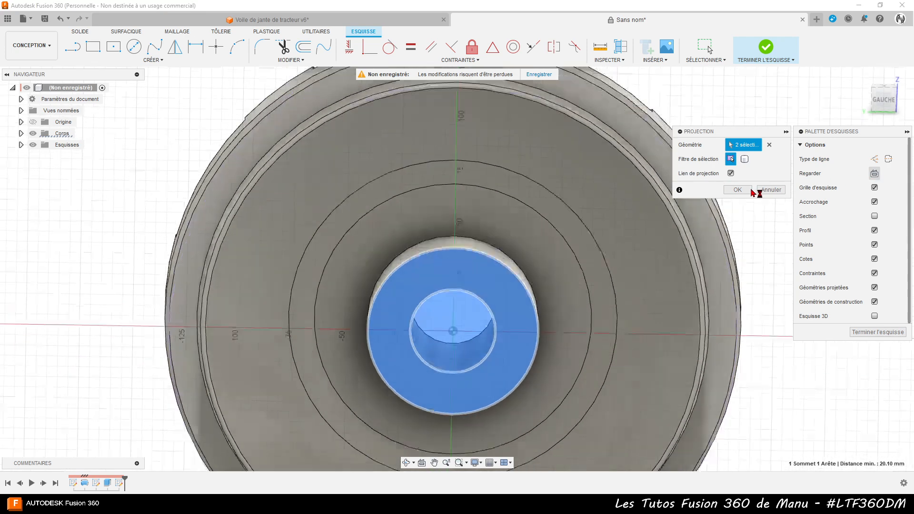
pyautogui.click(738, 191)
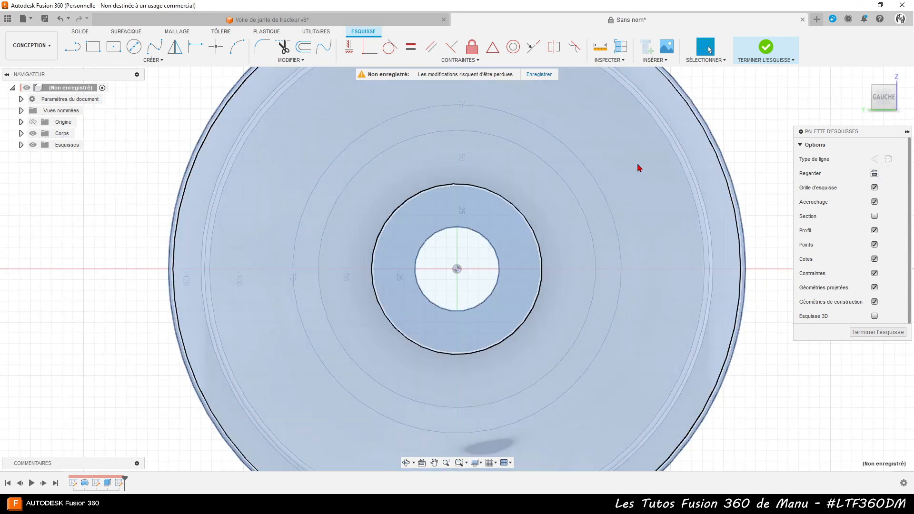
# Project the disc's outermost circular edge into the sketch and delete the smaller projected circle just inside it
pyautogui.scroll(-2, 508, 291)
pyautogui.scroll(5, 481, 92)
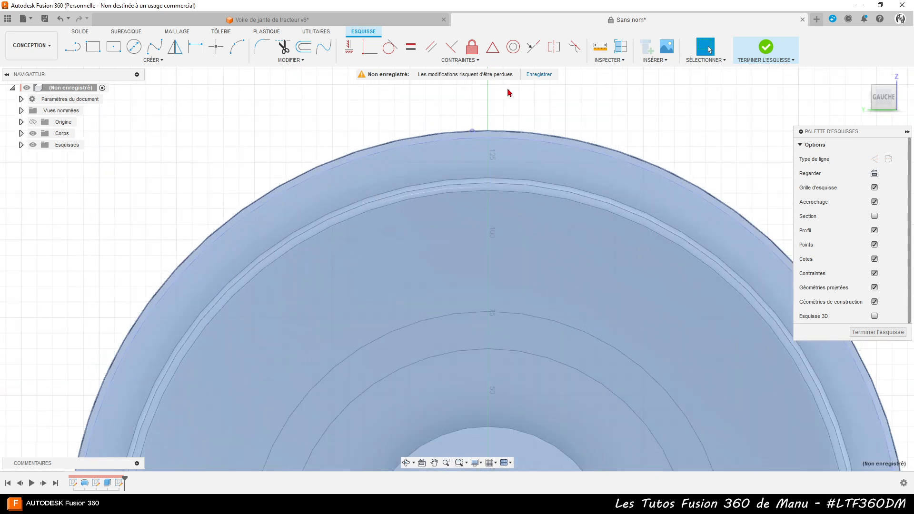
pyautogui.scroll(2, 527, 102)
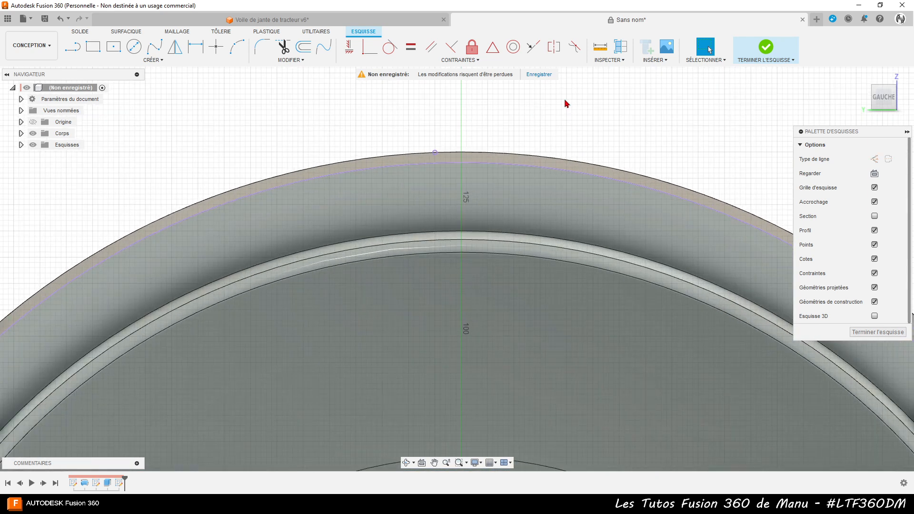
pyautogui.press('p')
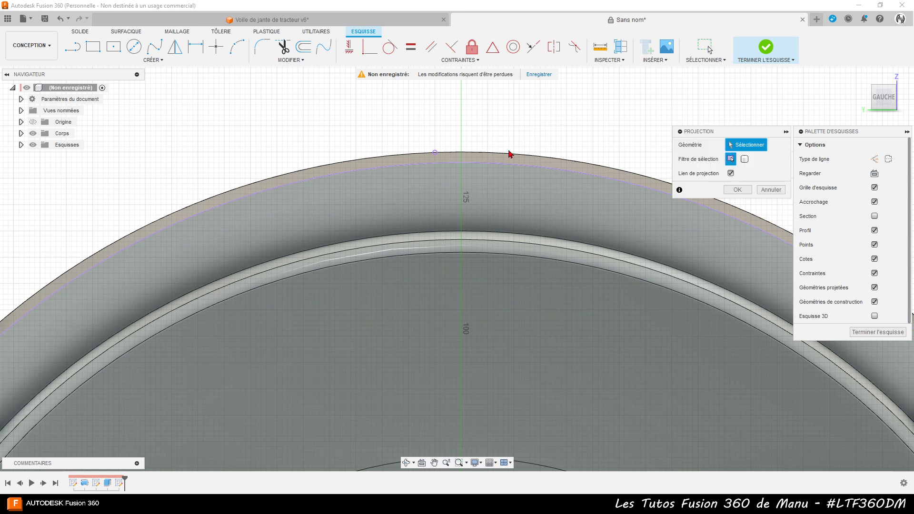
pyautogui.click(513, 159)
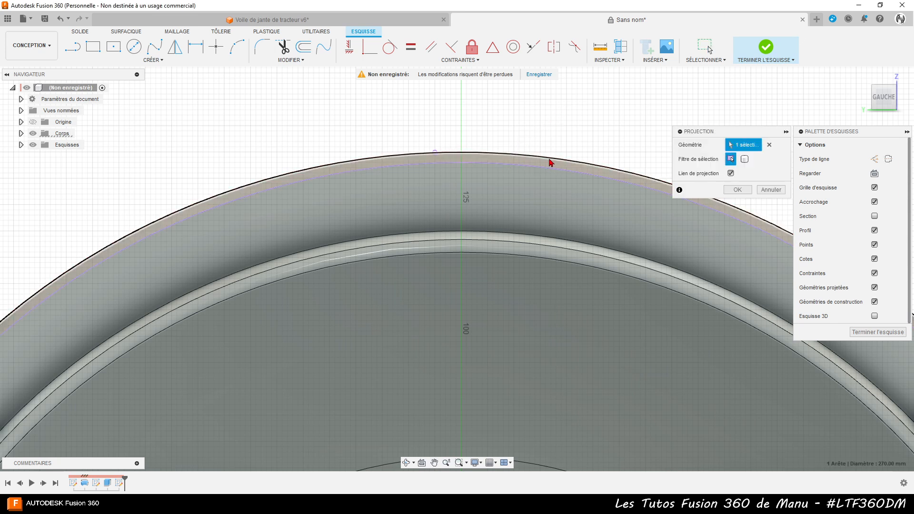
pyautogui.press('Return')
pyautogui.click(535, 170)
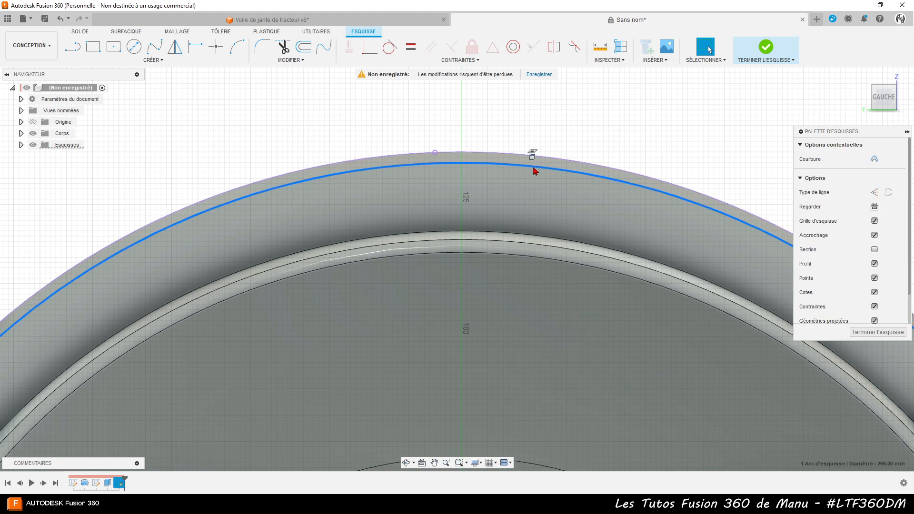
pyautogui.press('Escape')
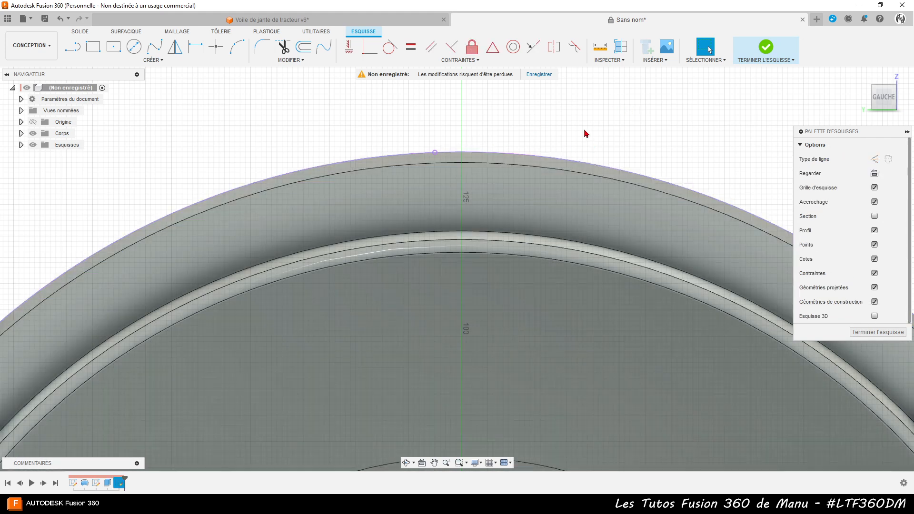
# Draw a vertical line from the wheel centre up to the projected outer circle
pyautogui.scroll(-5, 414, 96)
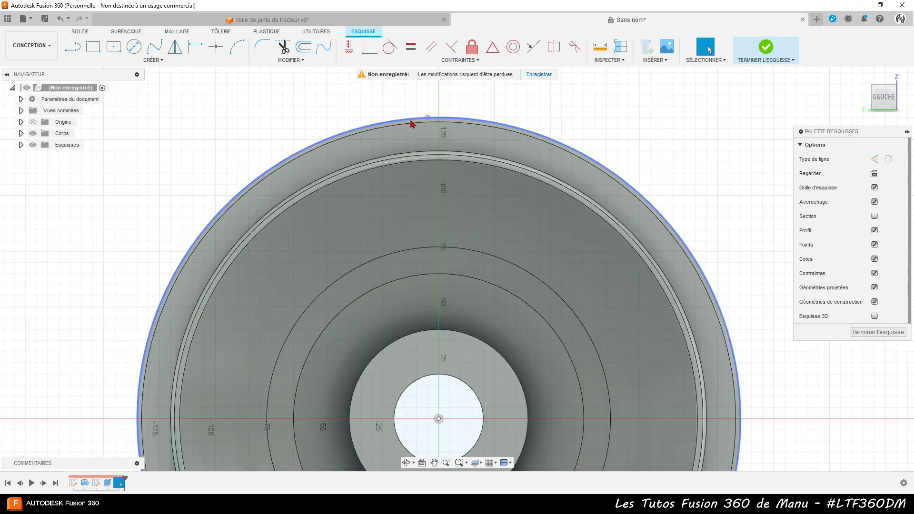
pyautogui.click(73, 46)
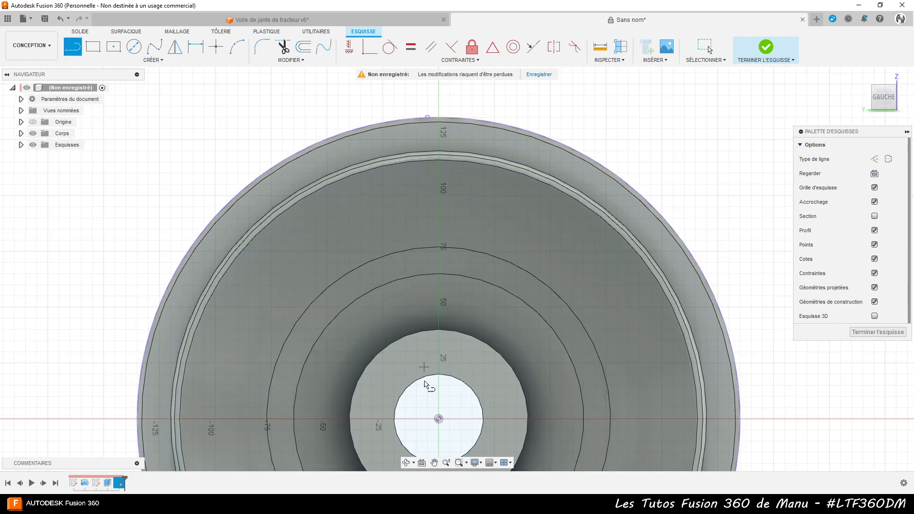
pyautogui.click(439, 419)
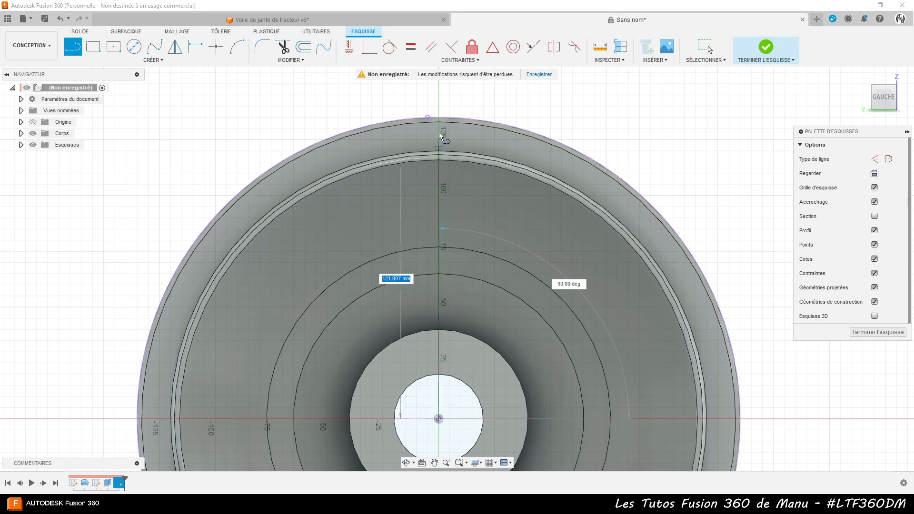
pyautogui.click(439, 118)
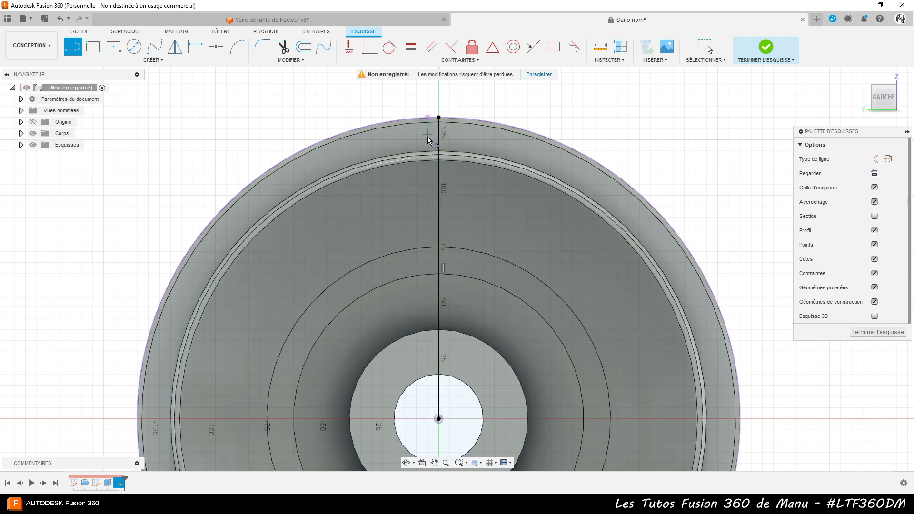
# Add a driven dimension for the horizontal distance between the projected notch corner and the vertical line
pyautogui.scroll(4, 443, 97)
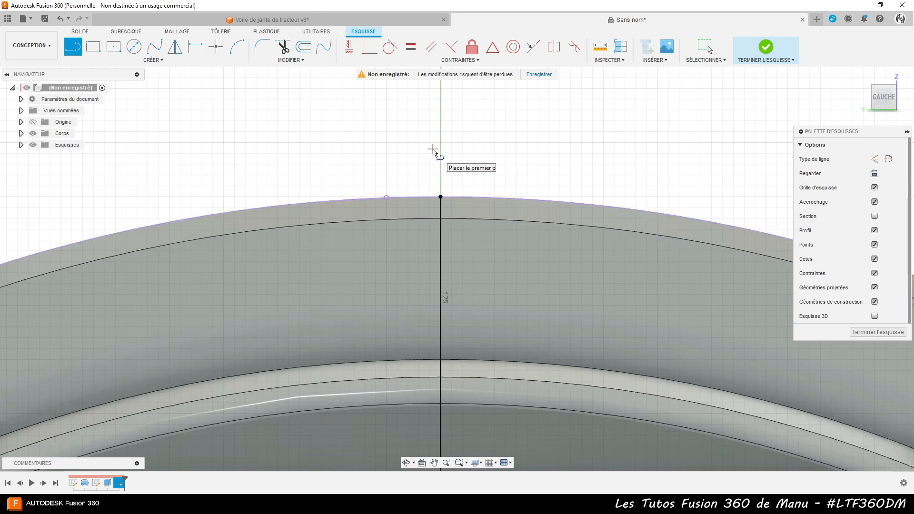
pyautogui.press('d')
pyautogui.click(387, 198)
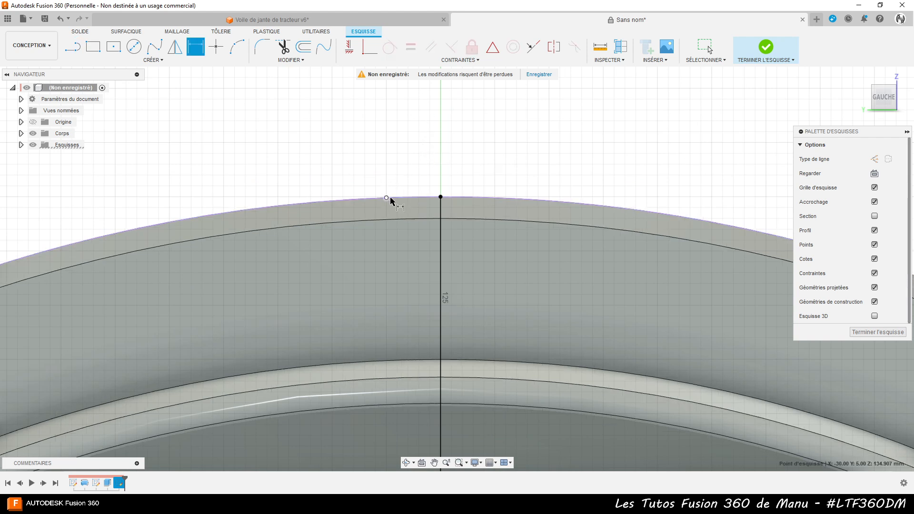
pyautogui.click(439, 205)
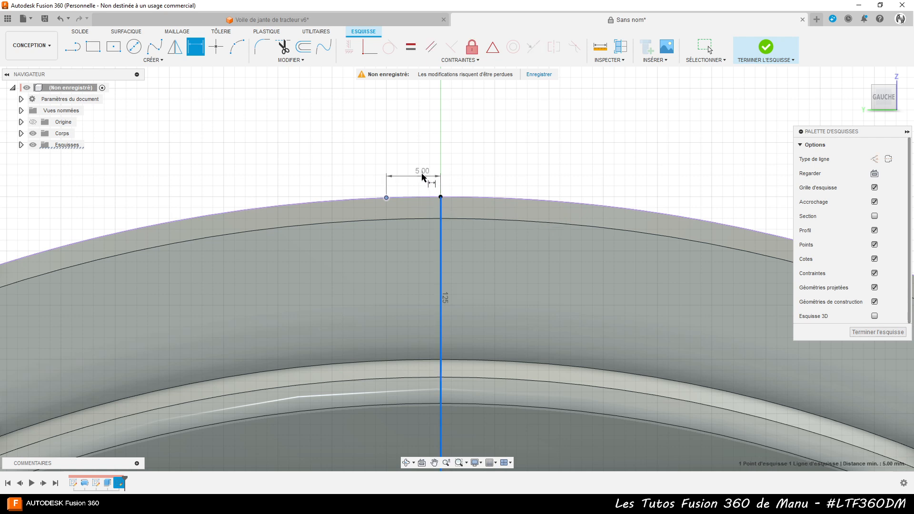
pyautogui.click(415, 171)
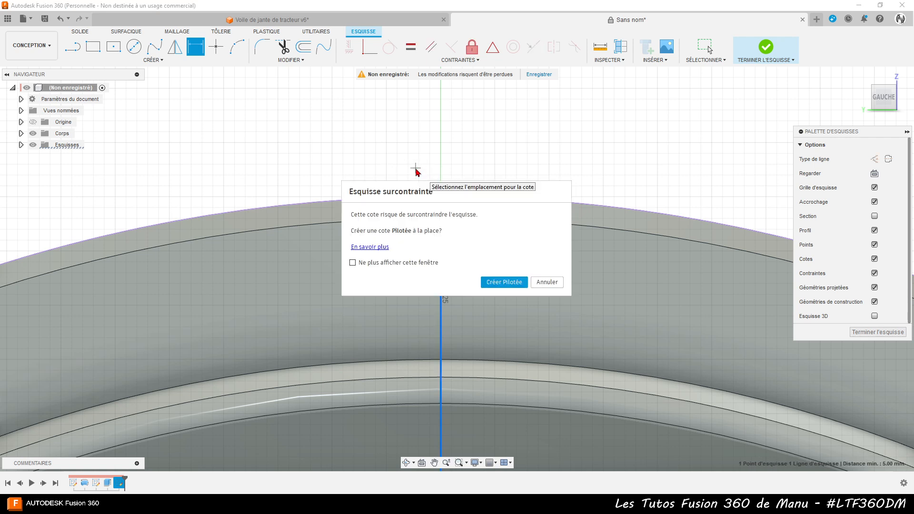
pyautogui.click(504, 282)
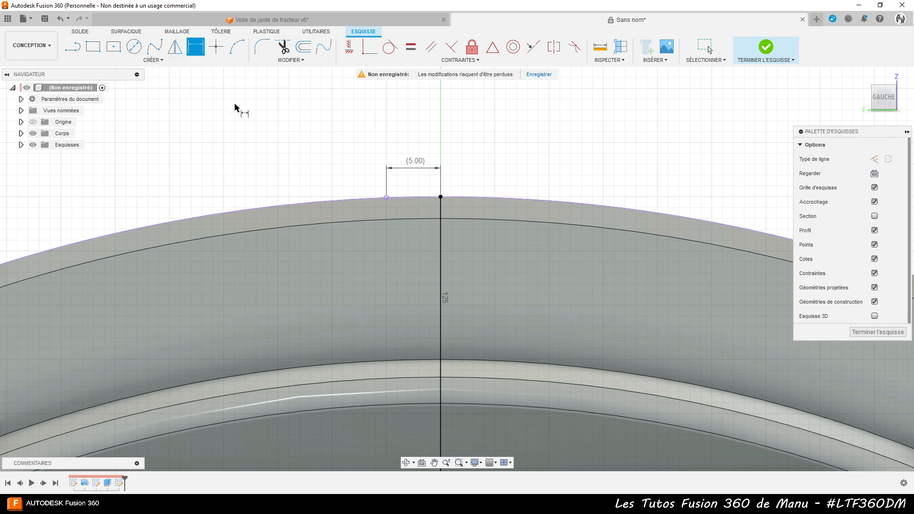
# Move the driven dimension of the projected notch corner clear of the disc, above the rim
pyautogui.scroll(-2, 269, 102)
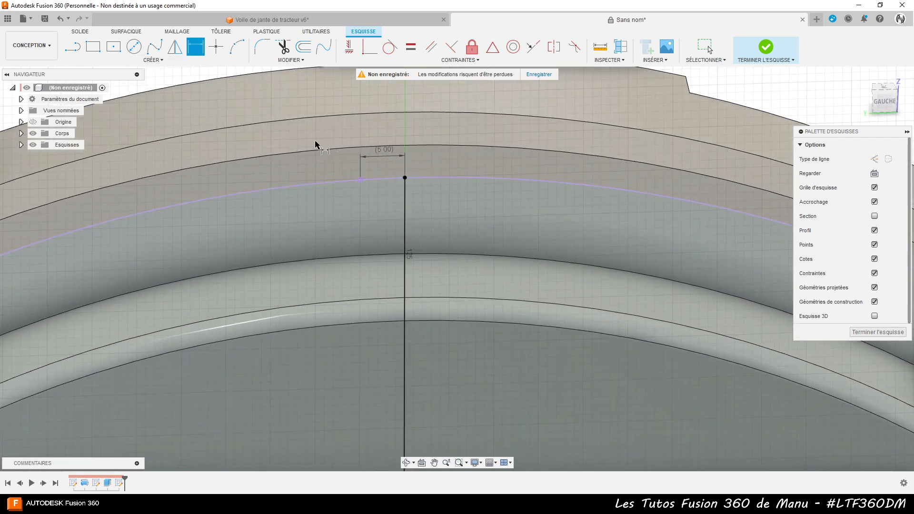
pyautogui.scroll(-2, 317, 145)
pyautogui.keyDown('shift'); pyautogui.moveTo(322, 190); pyautogui.dragTo(318, 174, button='middle'); pyautogui.keyUp('shift')
pyautogui.press('d')
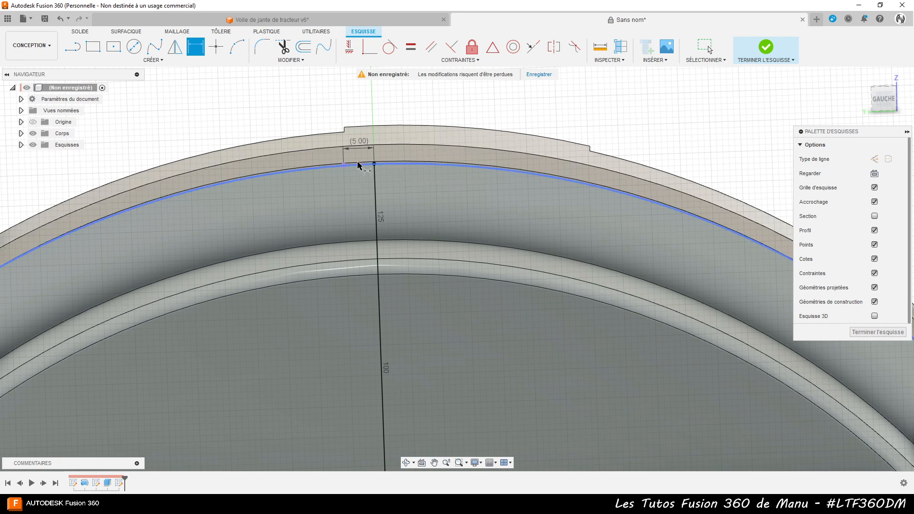
pyautogui.scroll(-2, 514, 146)
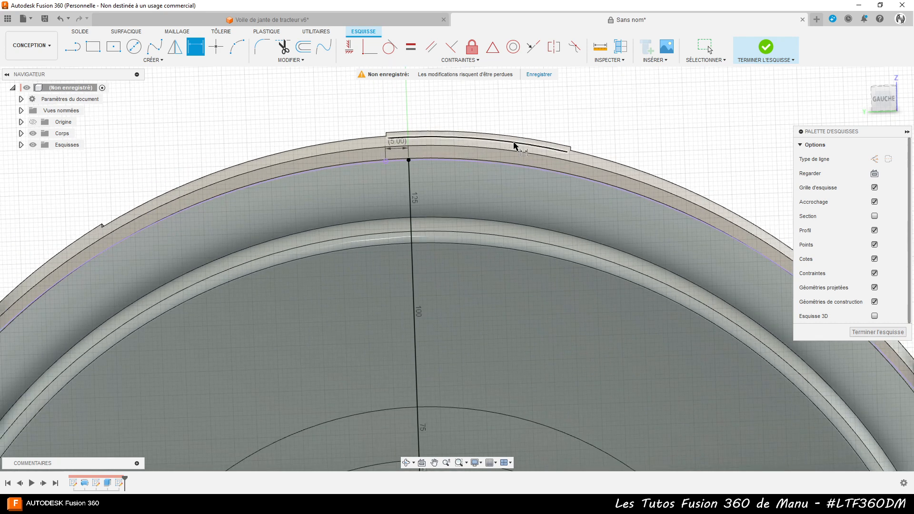
pyautogui.scroll(-2, 514, 143)
pyautogui.click(504, 157)
pyautogui.rightClick(504, 157)
pyautogui.click(609, 100)
pyautogui.click(608, 100)
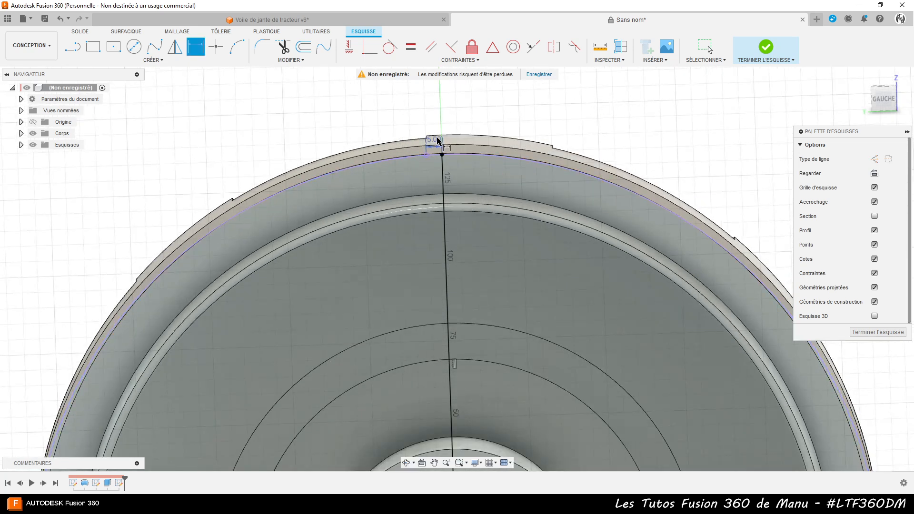
pyautogui.click(436, 108)
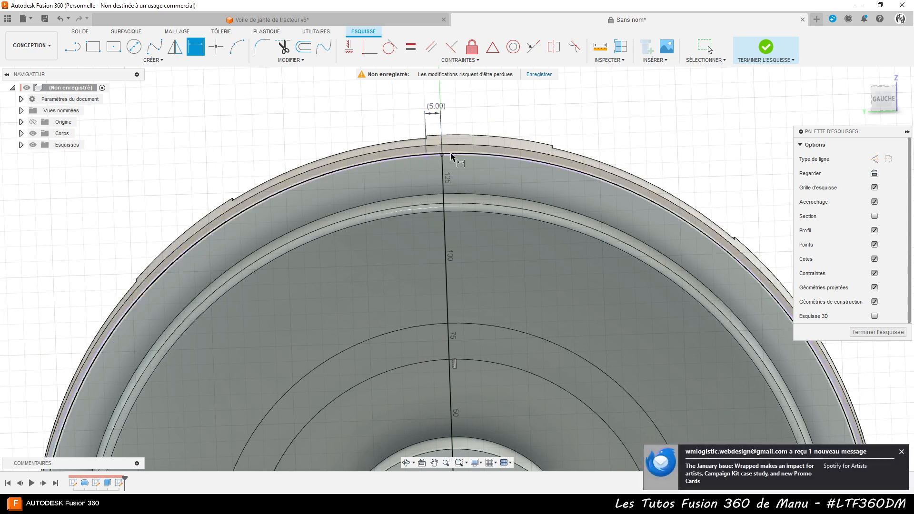
# Delete the projected notch corner point together with its driven dimension to the vertical line
pyautogui.scroll(3, 442, 159)
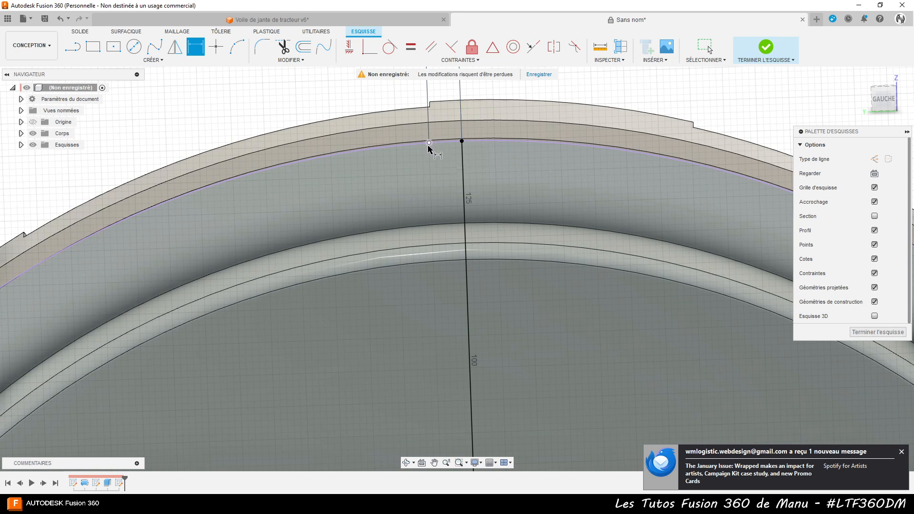
pyautogui.click(428, 145)
pyautogui.moveTo(428, 145)
pyautogui.mouseDown()
pyautogui.moveTo(429, 123)
pyautogui.moveTo(467, 141)
pyautogui.mouseUp()
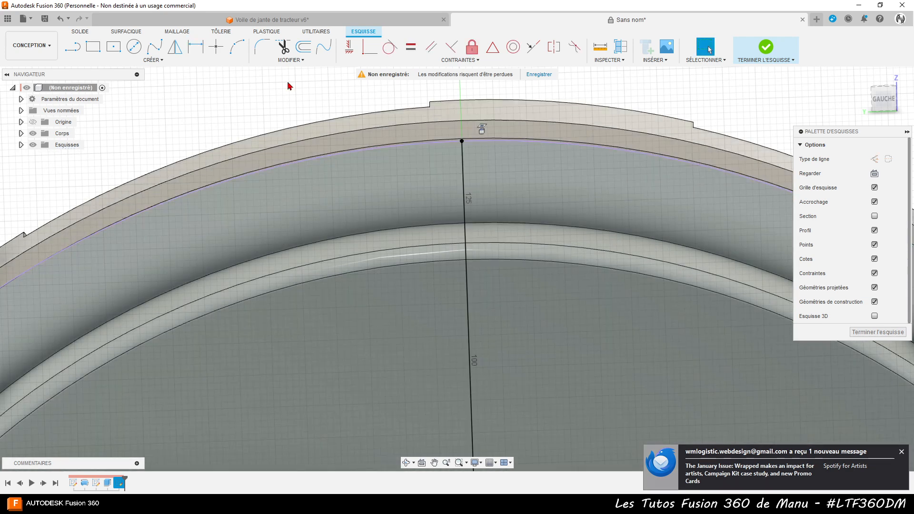
# Place two sketch points on the projected outer circle, one on each side of the vertical line's upper end
pyautogui.click(217, 50)
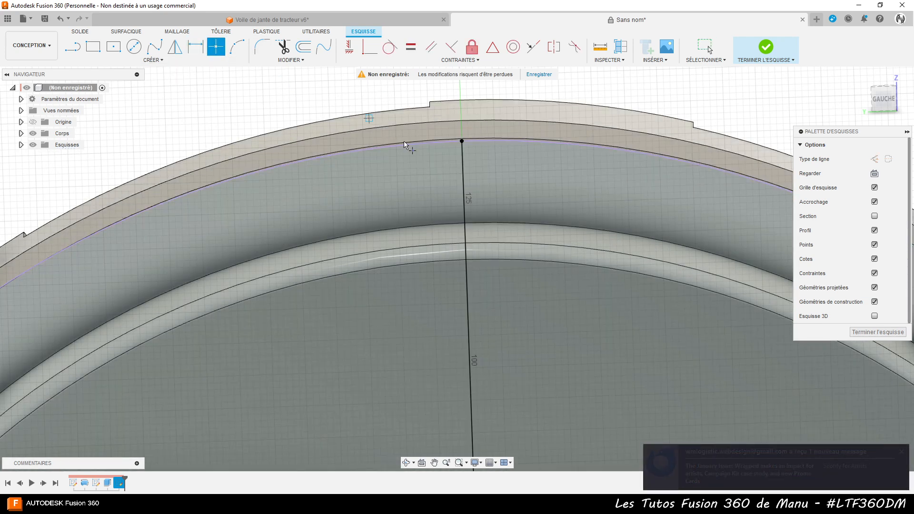
pyautogui.click(494, 141)
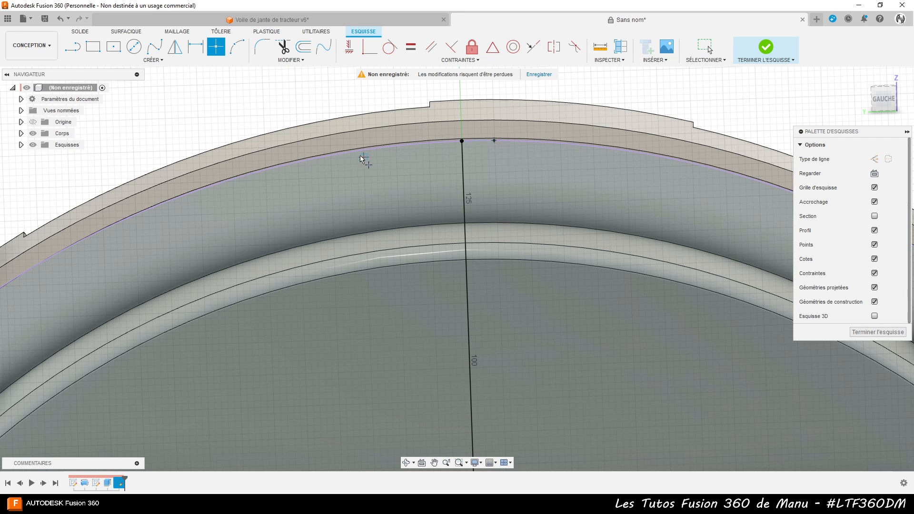
pyautogui.click(296, 163)
# Dimension the horizontal distance from the vertical line to the nearer sketch point, on its right, as 5 mm
pyautogui.press('d')
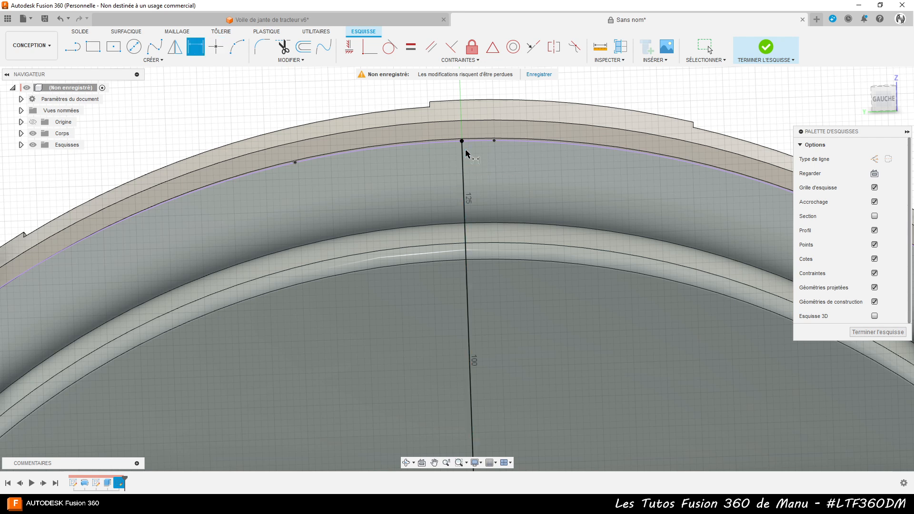
pyautogui.click(462, 152)
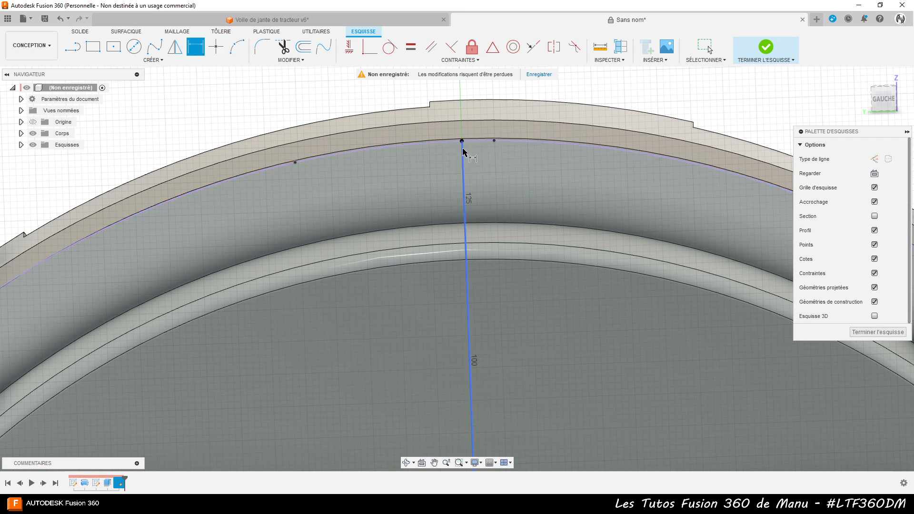
pyautogui.click(495, 140)
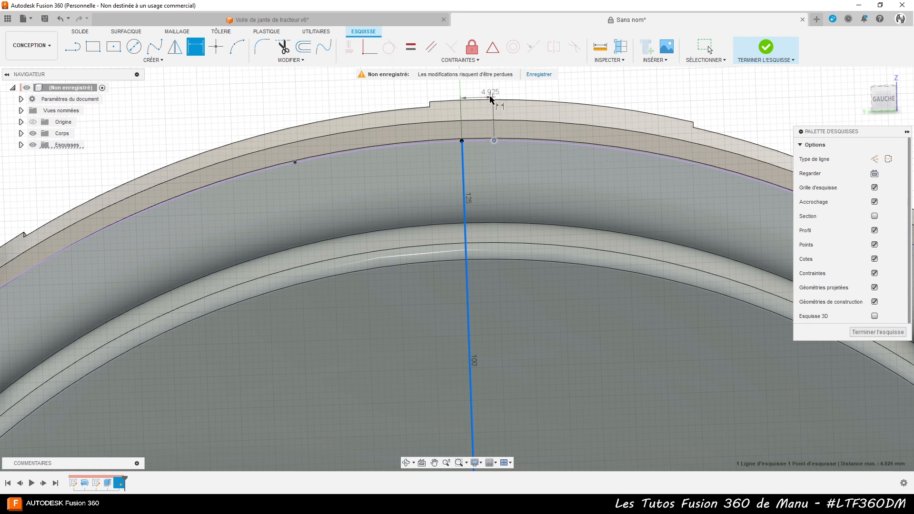
pyautogui.click(488, 90)
pyautogui.write('5')
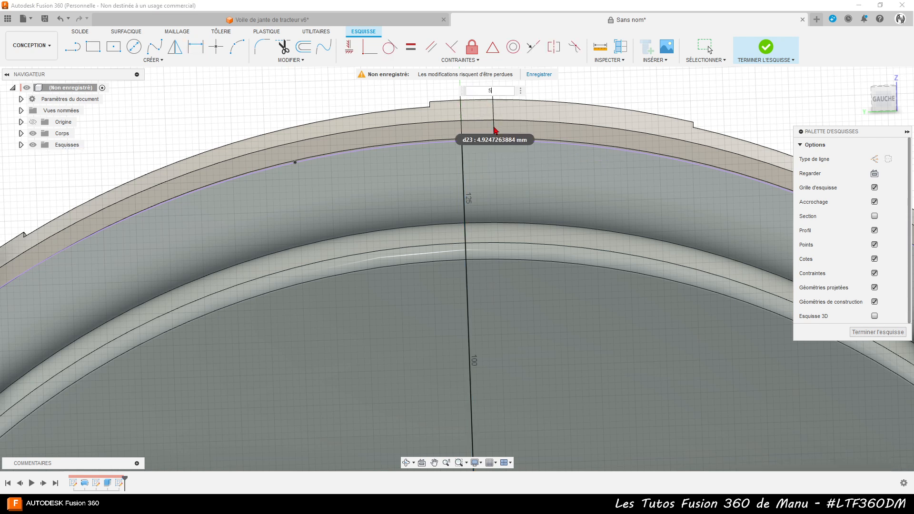
pyautogui.press('Return')
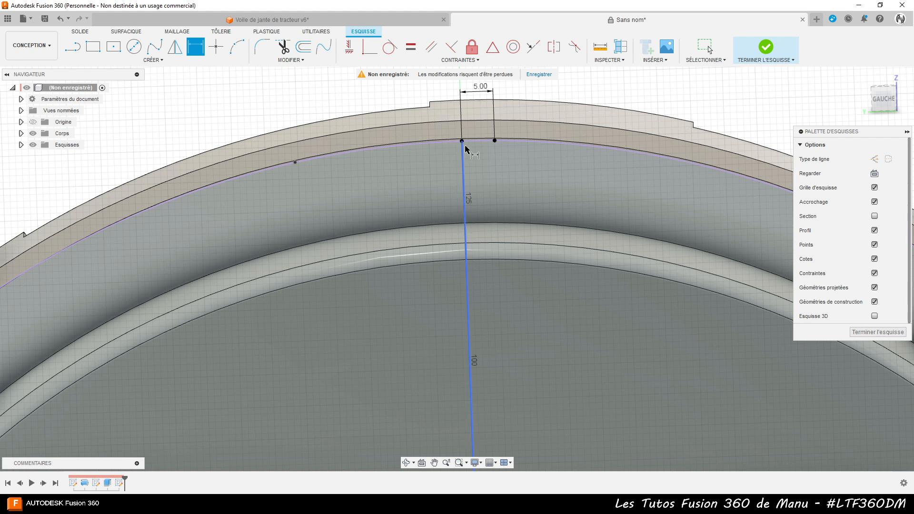
# Dimension the distance from the vertical line to the sketch point on its left as 35 mm and reposition the dimension
pyautogui.click(465, 162)
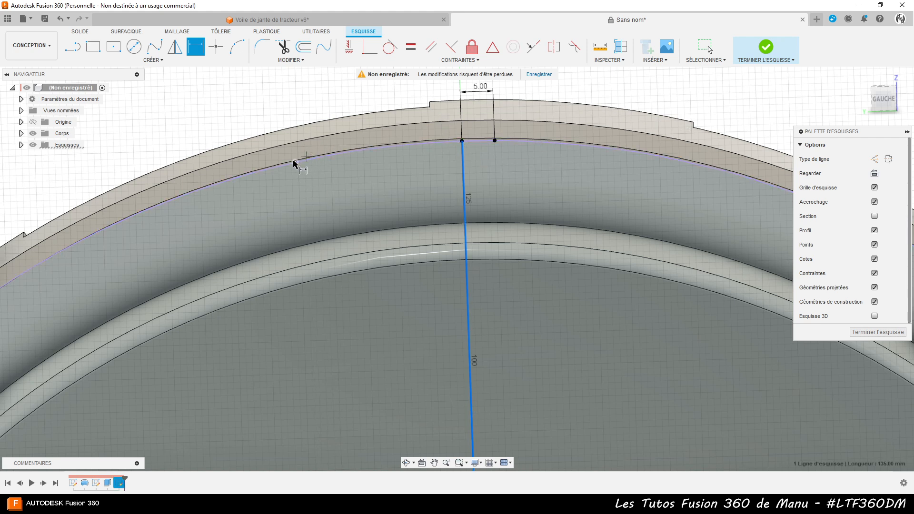
pyautogui.click(295, 162)
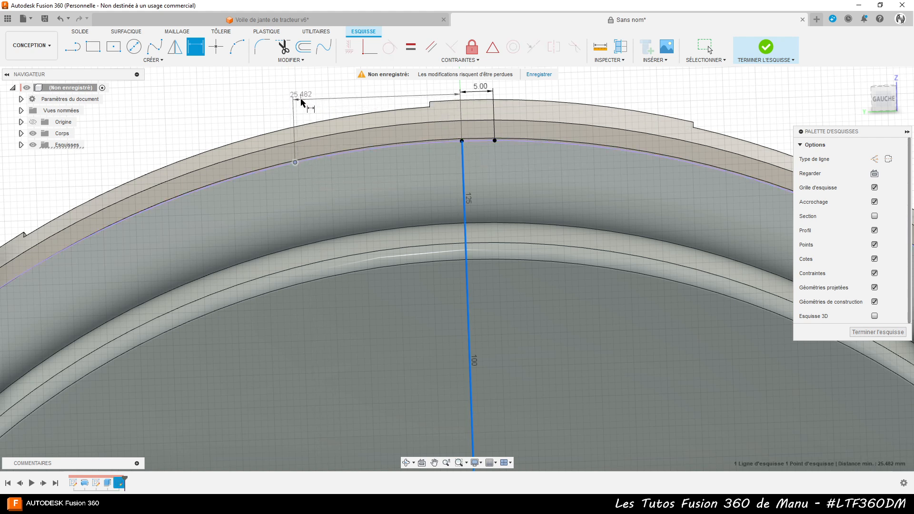
pyautogui.click(309, 98)
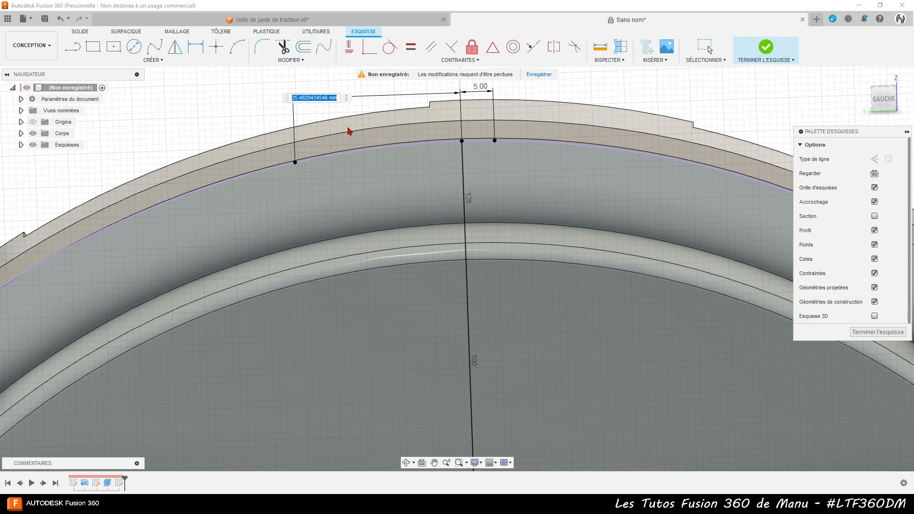
pyautogui.write('35')
pyautogui.press('Return')
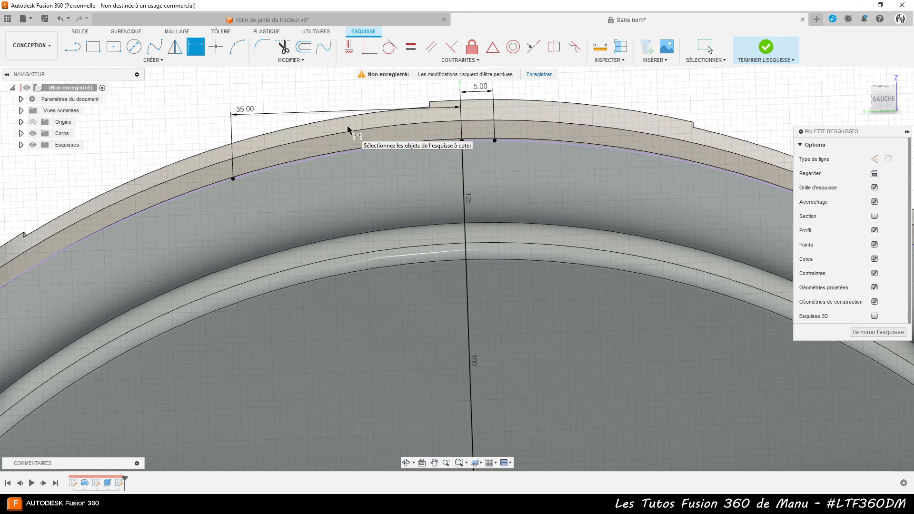
pyautogui.moveTo(250, 115); pyautogui.dragTo(262, 101)
# Draw two lines joining the wheel centre to the two sketch points on the outer circle
pyautogui.scroll(-5, 362, 159)
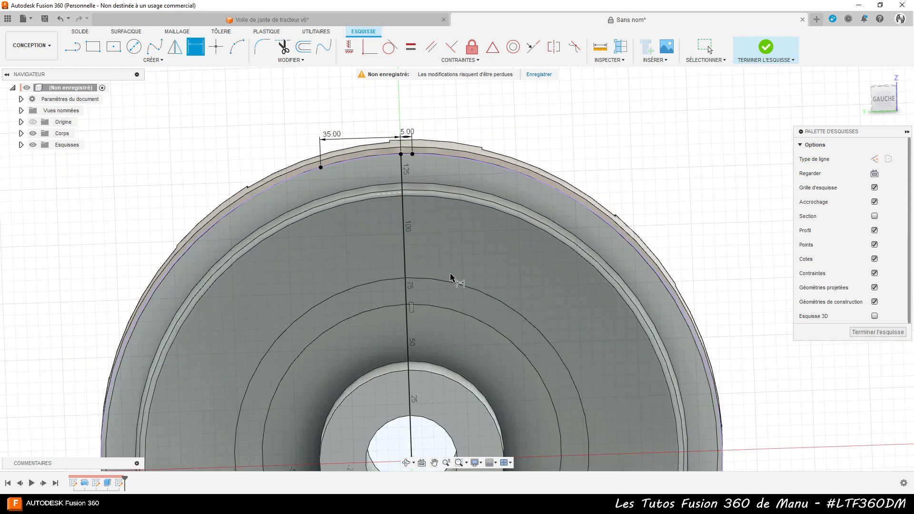
pyautogui.scroll(-1, 429, 263)
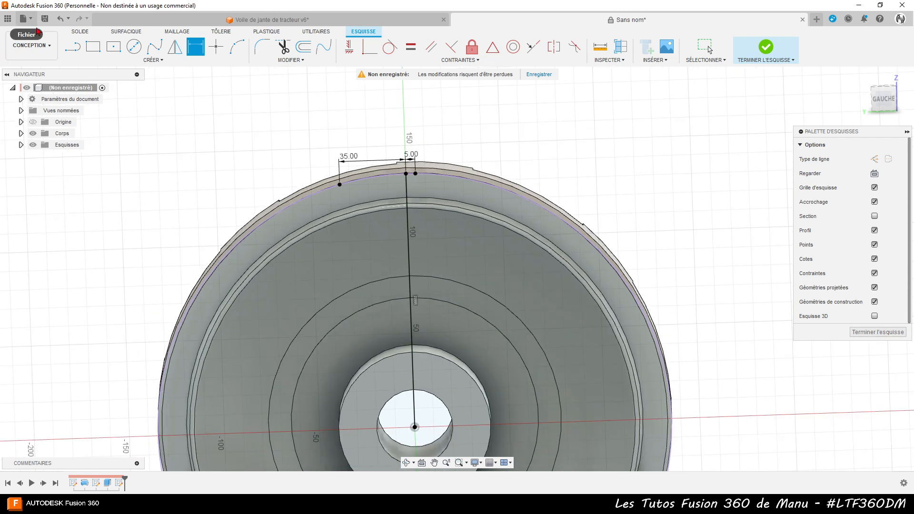
pyautogui.click(72, 47)
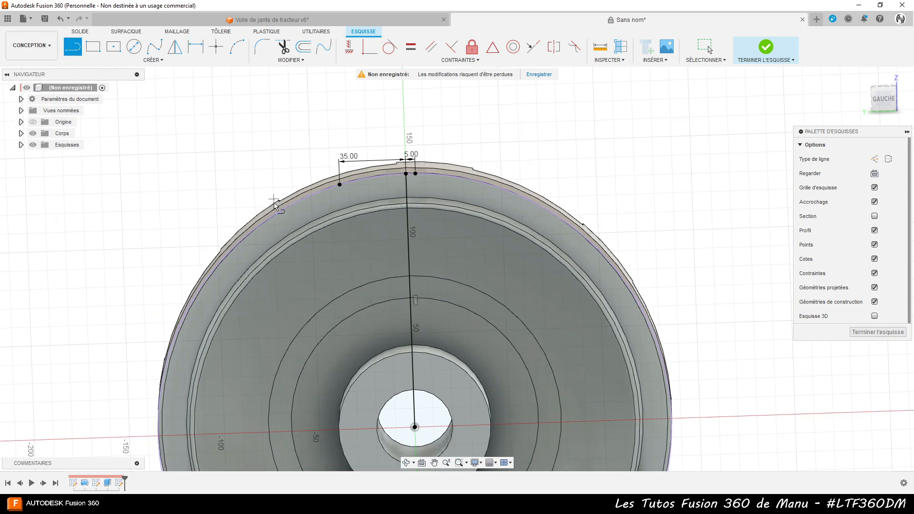
pyautogui.click(340, 185)
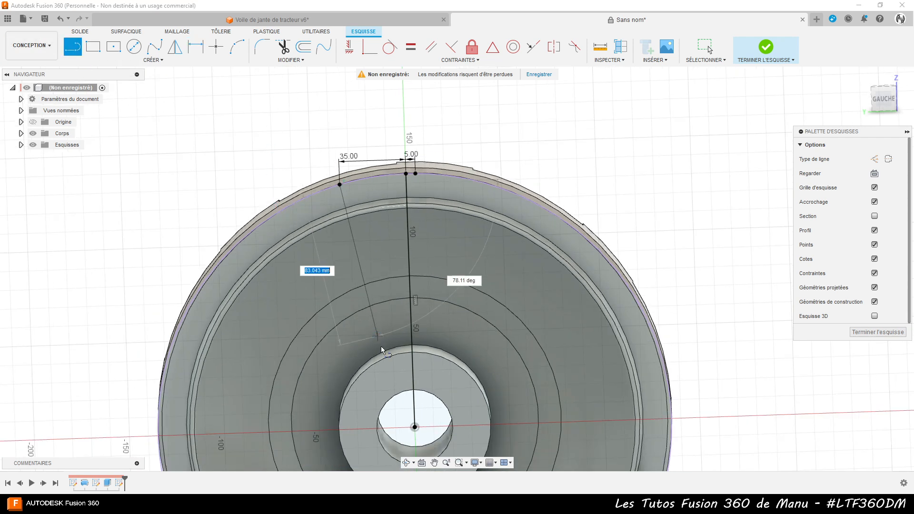
pyautogui.click(415, 429)
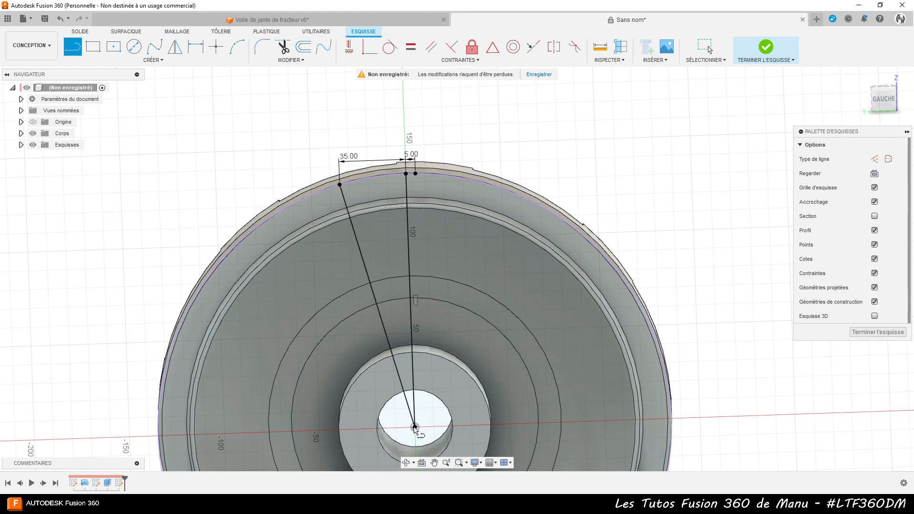
pyautogui.click(415, 174)
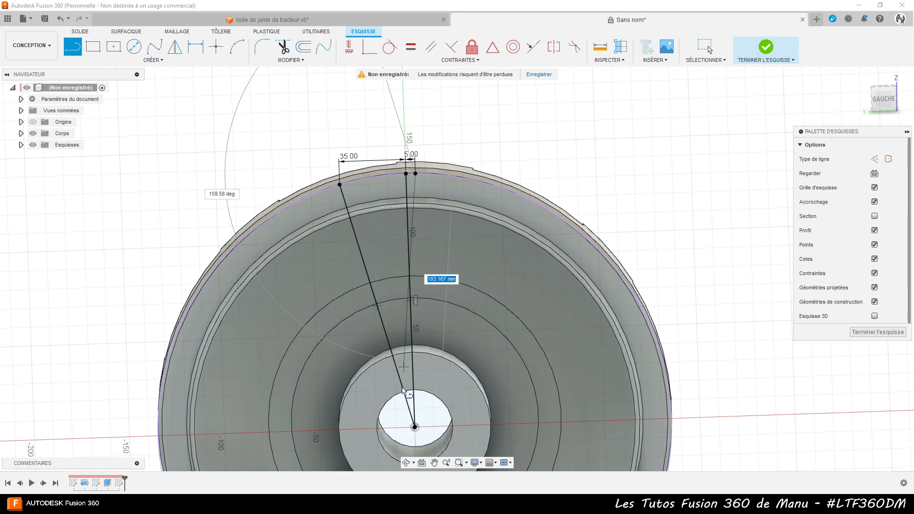
pyautogui.click(415, 428)
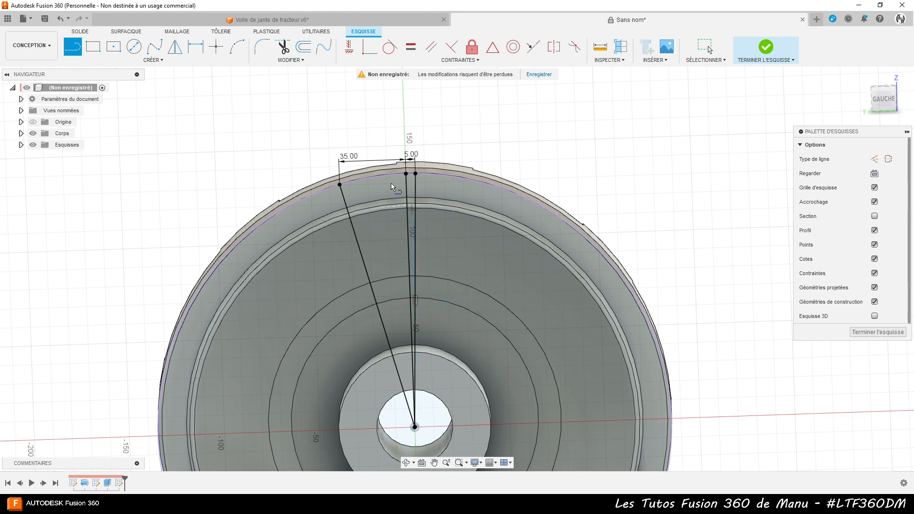
# Connect the two sketch points on the outer circle with a straight line
pyautogui.scroll(3, 364, 139)
pyautogui.click(318, 227)
pyautogui.click(460, 208)
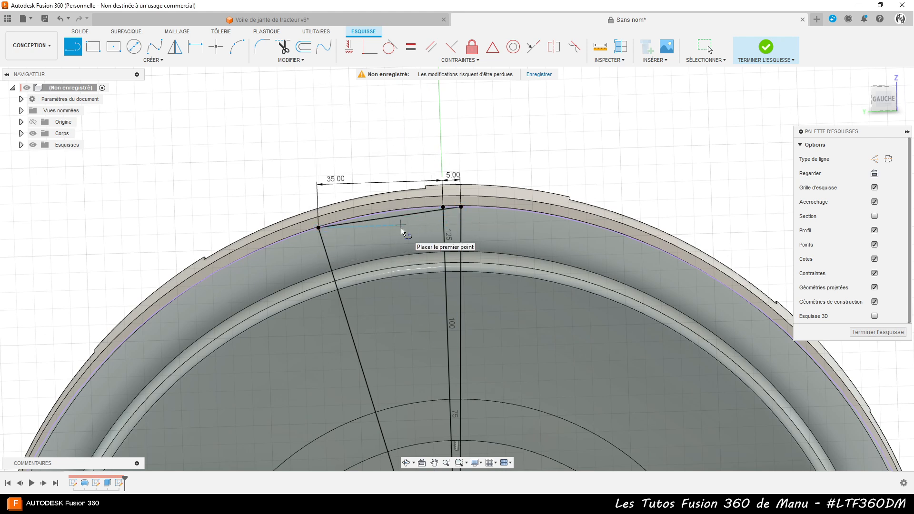
pyautogui.press('Escape')
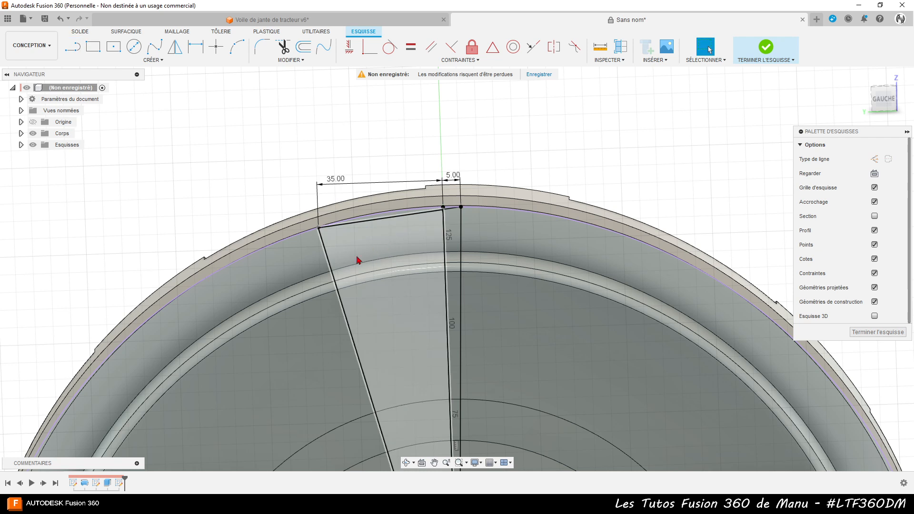
# Convert the two radial lines, the vertical line and the connecting line into construction lines
pyautogui.click(332, 268)
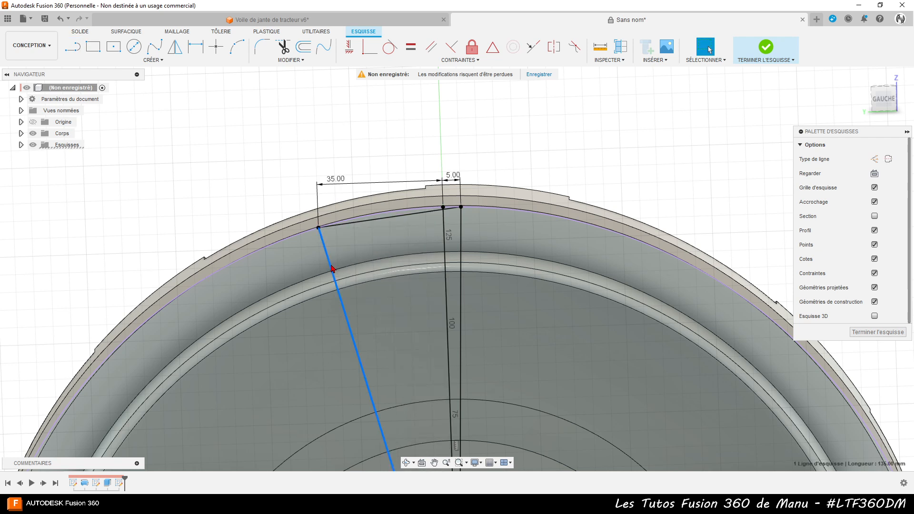
pyautogui.keyDown('ctrl'); pyautogui.click(384, 218); pyautogui.keyUp('ctrl')
pyautogui.keyDown('ctrl'); pyautogui.click(445, 231); pyautogui.keyUp('ctrl')
pyautogui.keyDown('ctrl'); pyautogui.click(461, 233); pyautogui.keyUp('ctrl')
pyautogui.press('x')
pyautogui.click(562, 132)
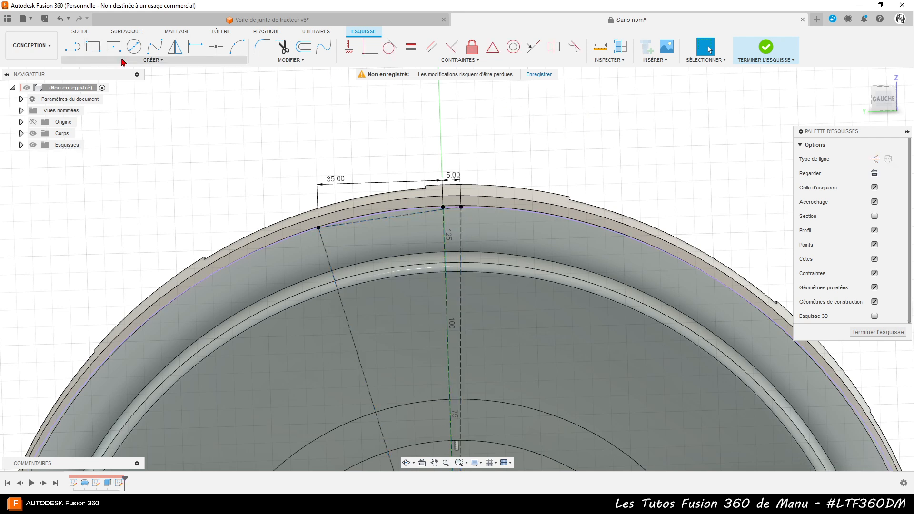
# Draw a line from the midpoint of the connecting construction line to the wheel centre
pyautogui.press('l')
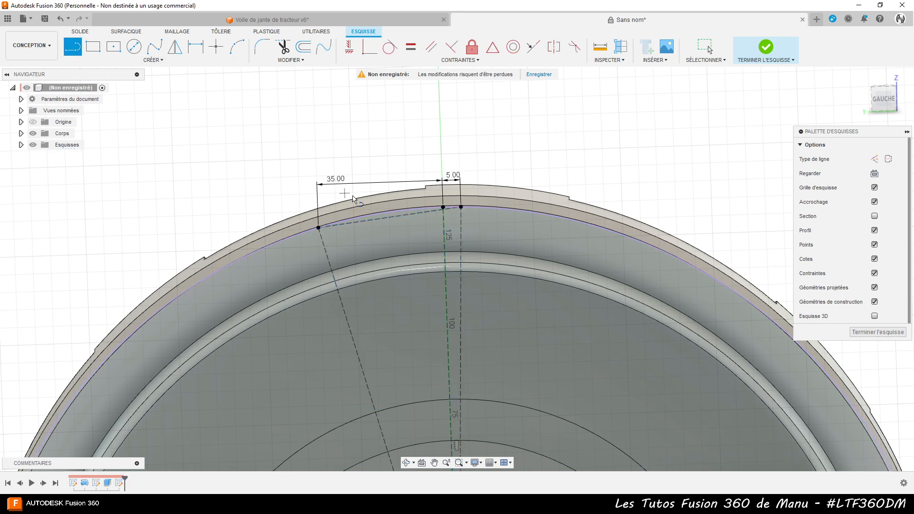
pyautogui.click(390, 218)
pyautogui.scroll(-3, 401, 273)
pyautogui.scroll(-2, 402, 273)
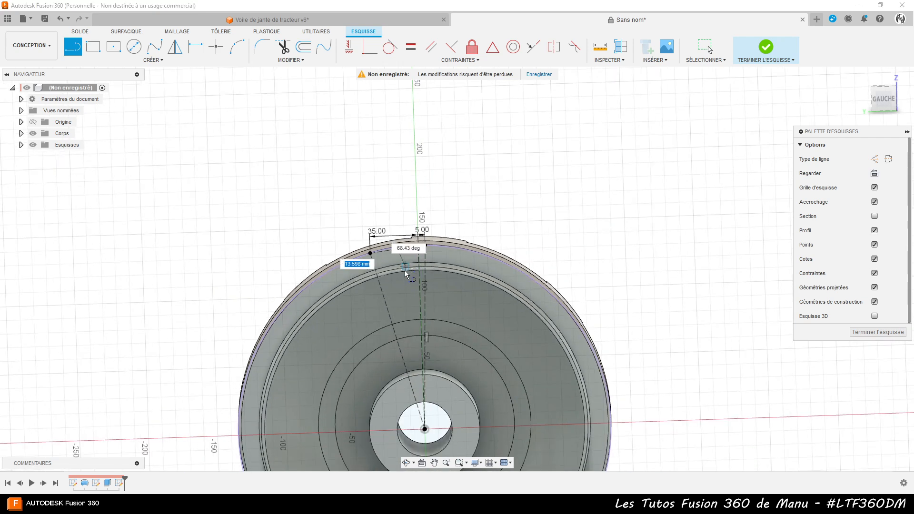
pyautogui.click(424, 430)
pyautogui.scroll(4, 422, 376)
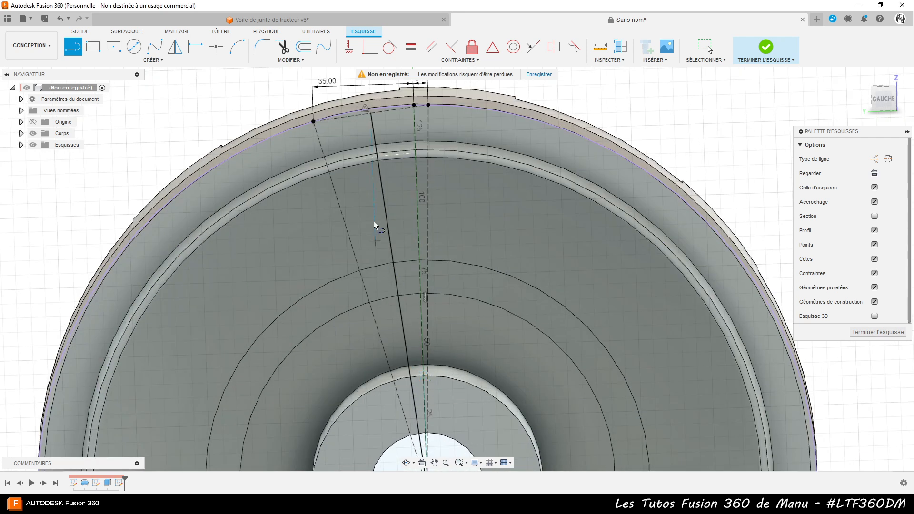
# Convert the line from the connecting line's midpoint to the wheel centre into a construction line
pyautogui.press('Escape')
pyautogui.click(375, 129)
pyautogui.press('x')
pyautogui.click(700, 117)
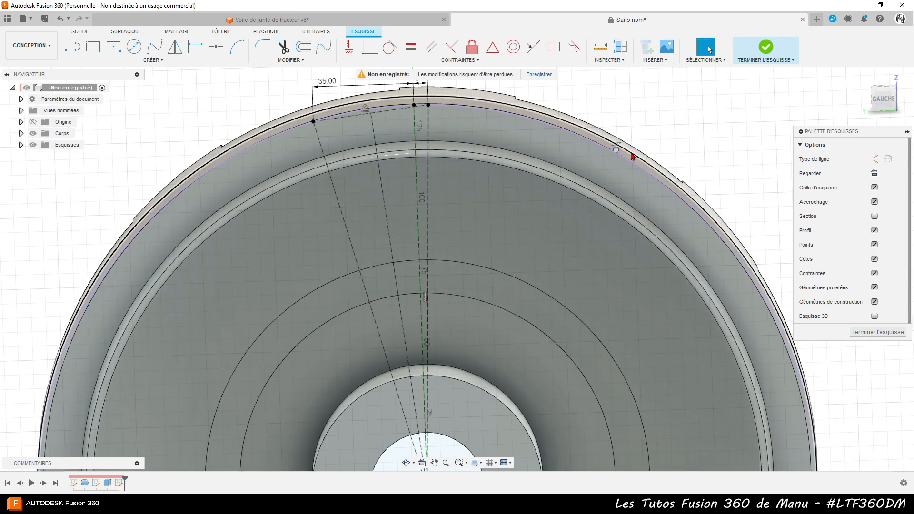
# Draw a 180 mm diameter circle centred on the wheel centre
pyautogui.keyDown('shift'); pyautogui.moveTo(637, 154); pyautogui.dragTo(413, 236, button='middle'); pyautogui.keyUp('shift')
pyautogui.scroll(-5, 413, 236)
pyautogui.moveTo(697, 227)
pyautogui.keyDown('shift'); pyautogui.mouseDown(button='middle')
pyautogui.moveTo(665, 238)
pyautogui.moveTo(717, 243)
pyautogui.moveTo(794, 225)
pyautogui.moveTo(772, 223)
pyautogui.moveTo(752, 239)
pyautogui.moveTo(765, 226)
pyautogui.mouseUp(button='middle'); pyautogui.keyUp('shift')
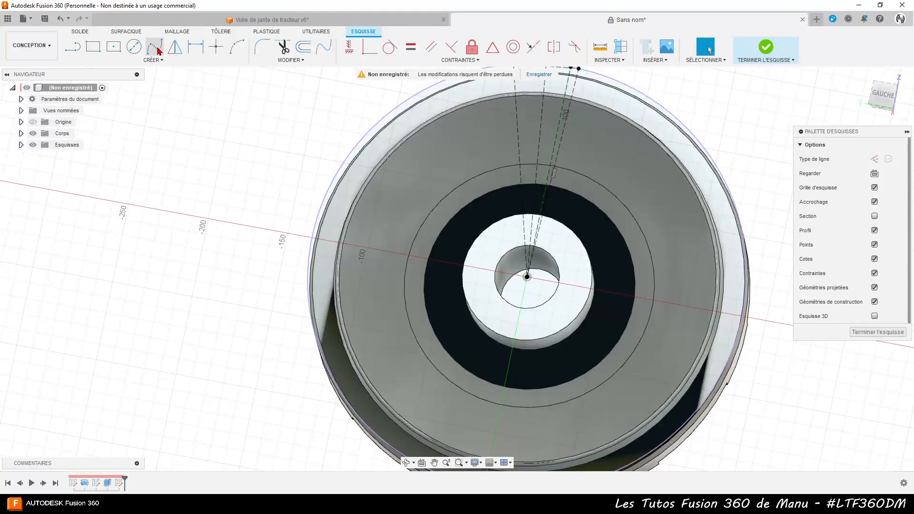
pyautogui.click(134, 46)
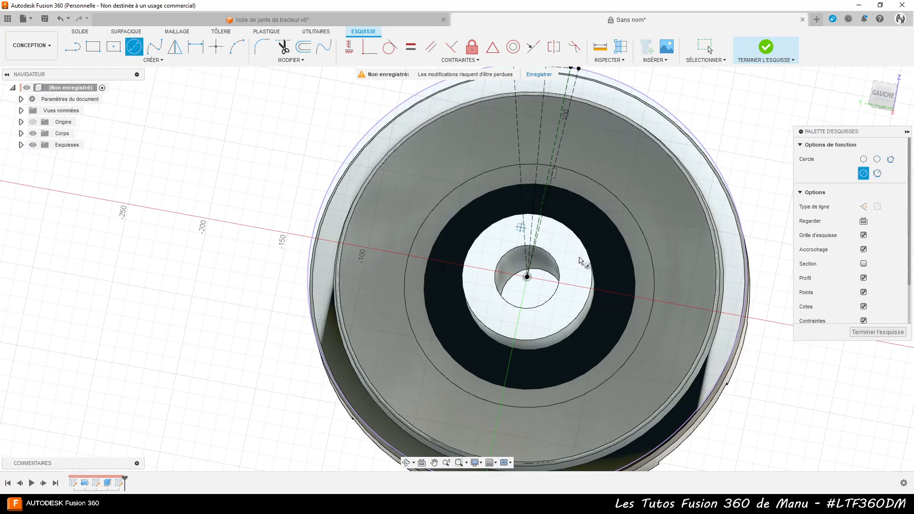
pyautogui.click(527, 277)
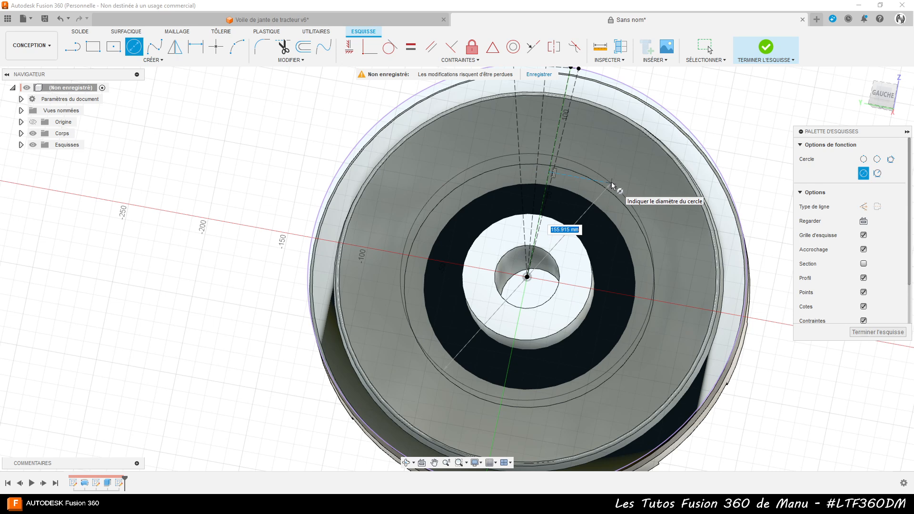
pyautogui.write('180')
pyautogui.press('Tab')
pyautogui.click(611, 182)
pyautogui.press('Escape')
pyautogui.keyDown('shift'); pyautogui.moveTo(542, 151); pyautogui.dragTo(538, 172, button='middle'); pyautogui.keyUp('shift')
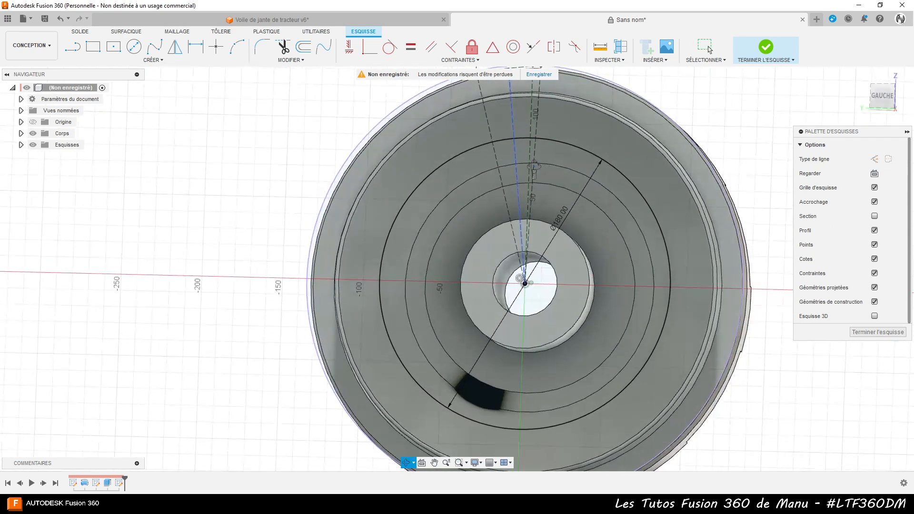
pyautogui.scroll(3, 594, 82)
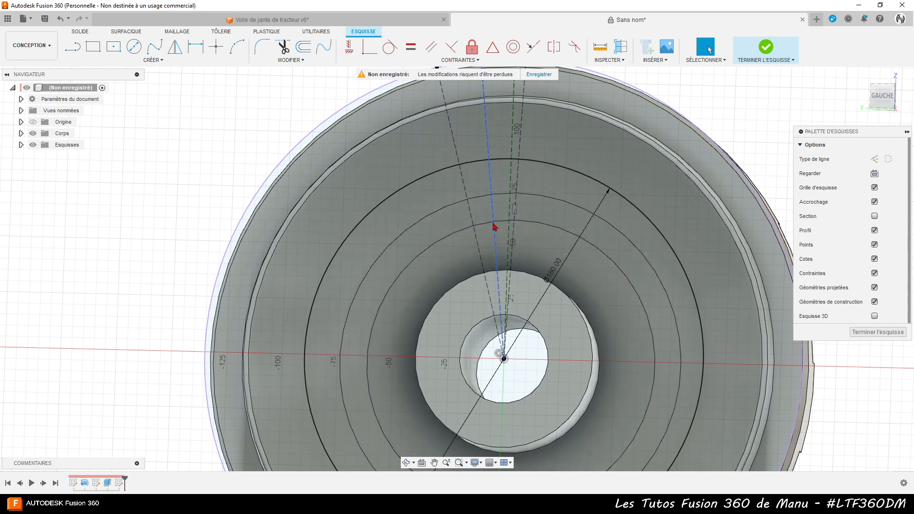
pyautogui.scroll(-3, 496, 200)
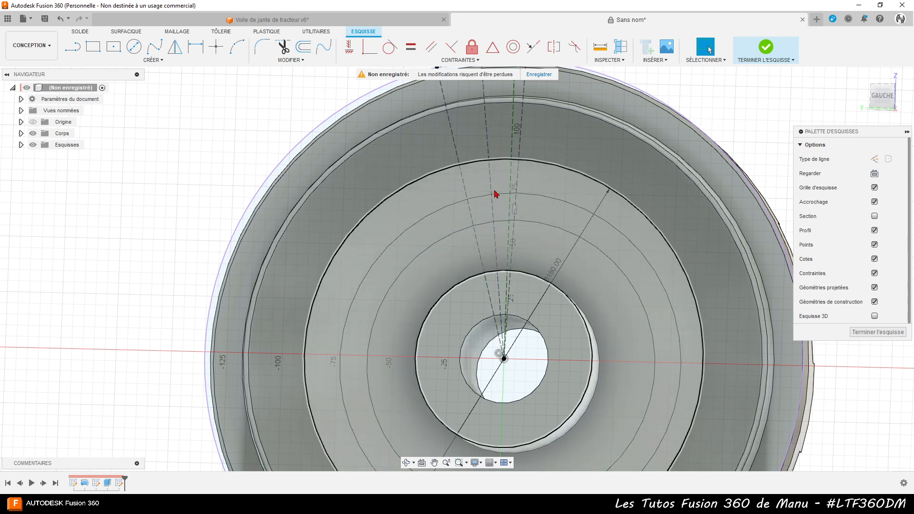
pyautogui.click(72, 47)
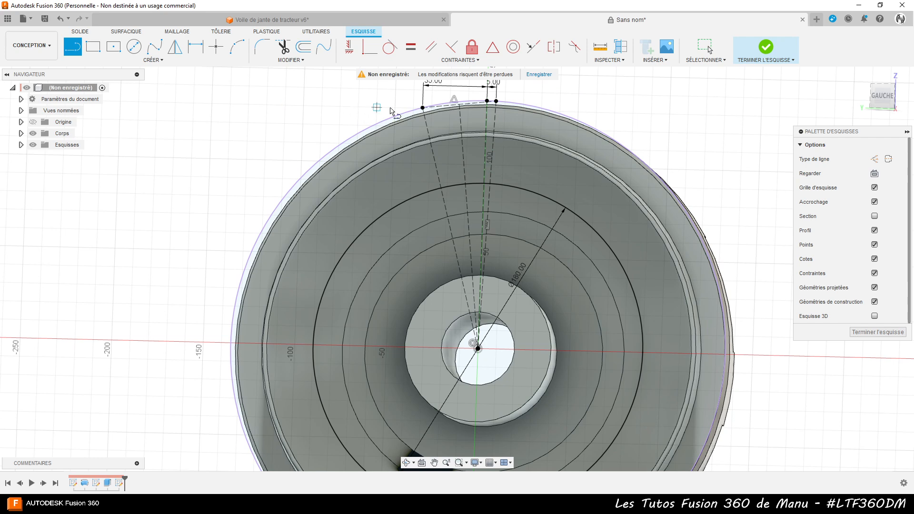
pyautogui.click(423, 108)
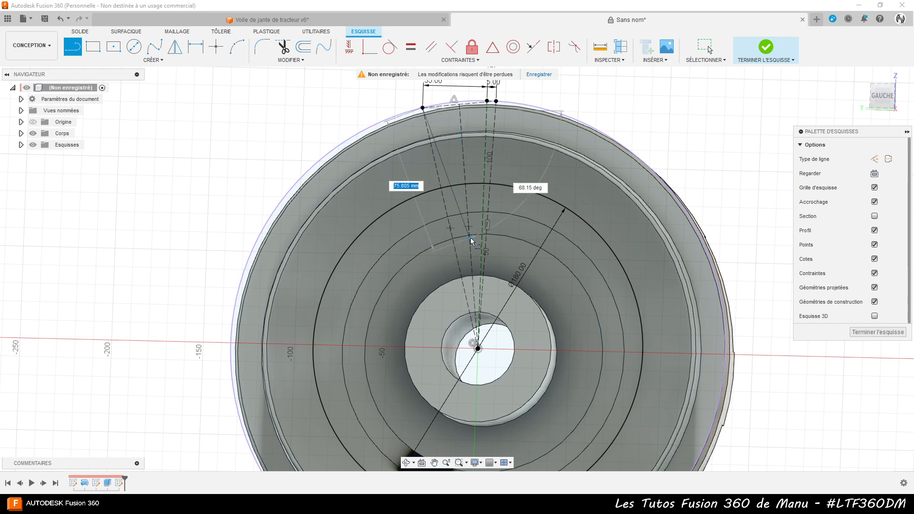
pyautogui.scroll(3, 471, 238)
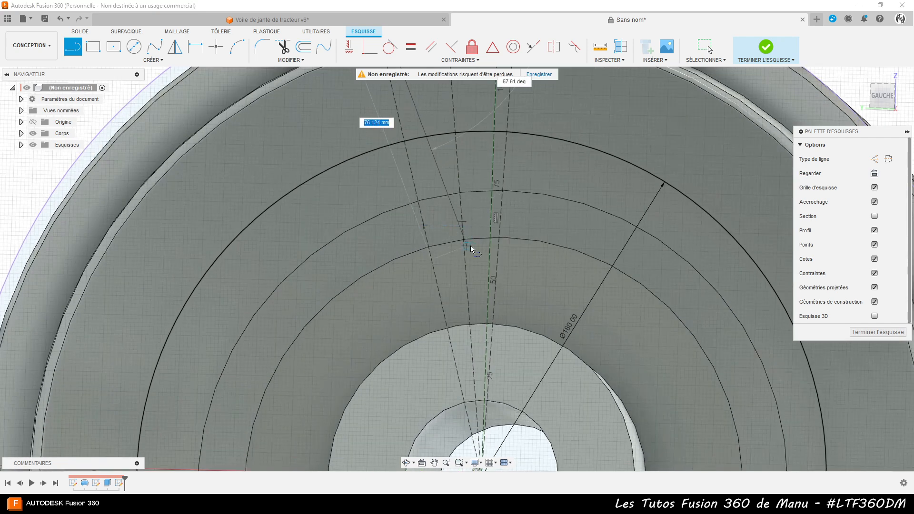
pyautogui.press('Escape')
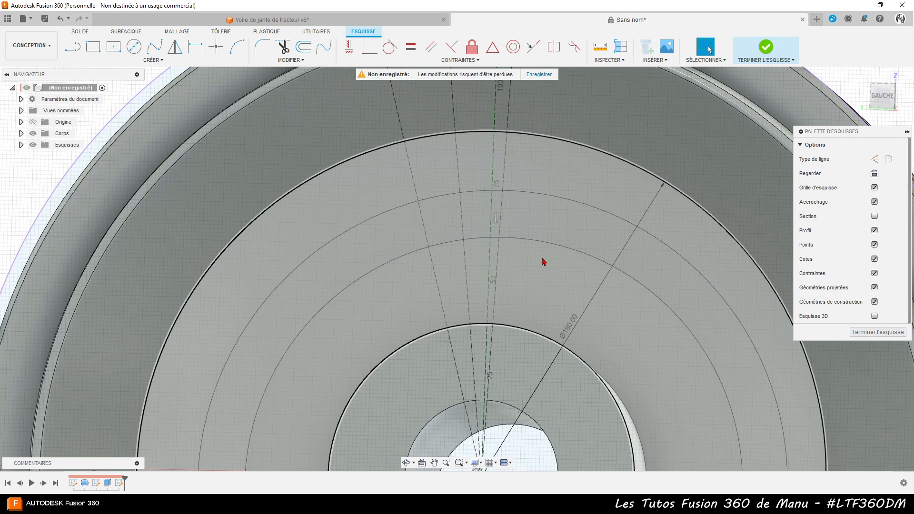
# Project the hub's outer edge and the next larger circular edge around it into the sketch
pyautogui.press('p')
pyautogui.scroll(-3, 568, 282)
pyautogui.click(875, 174)
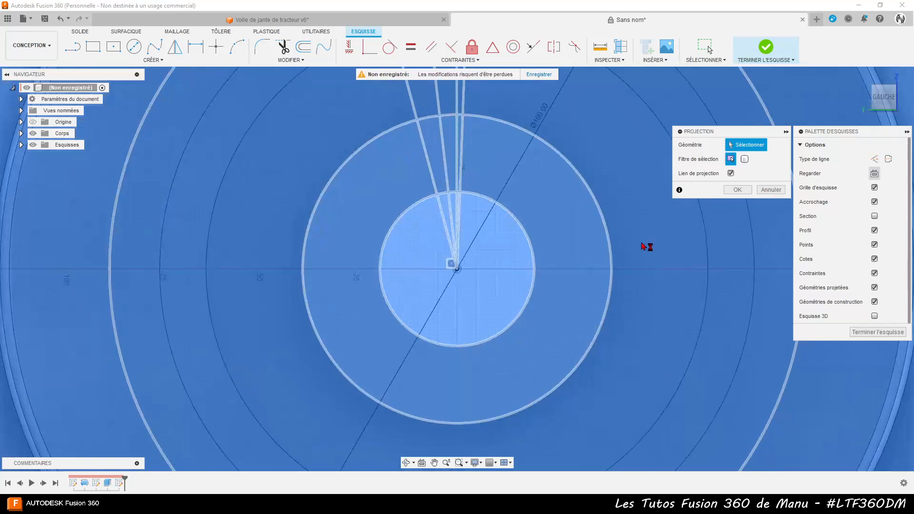
pyautogui.scroll(-3, 602, 324)
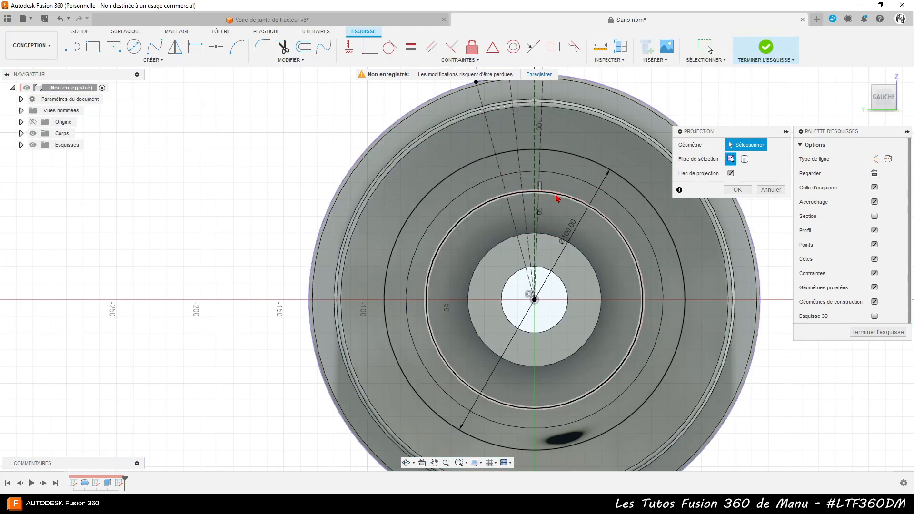
pyautogui.click(550, 235)
pyautogui.click(555, 195)
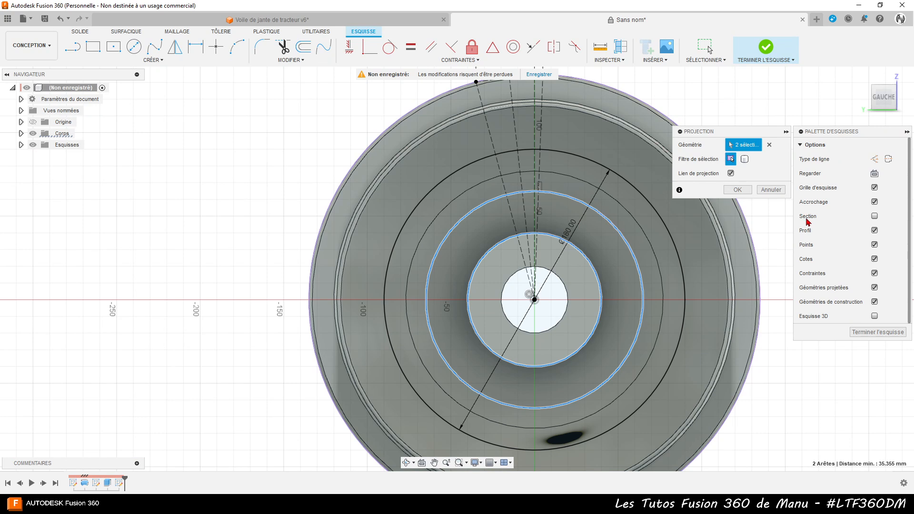
pyautogui.click(738, 190)
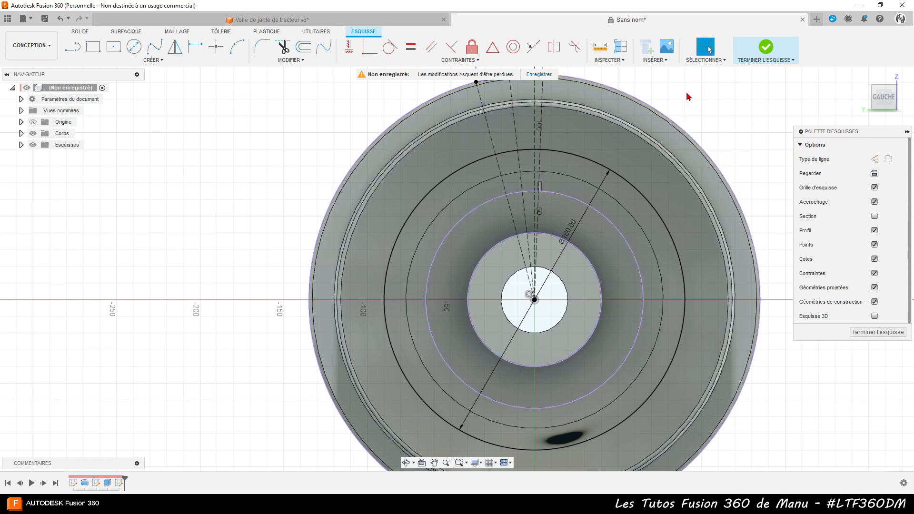
# Draw a V with two lines from the outermost rim points to where the middle construction line crosses the larger projected hub circle
pyautogui.scroll(-2, 546, 177)
pyautogui.scroll(2, 653, 98)
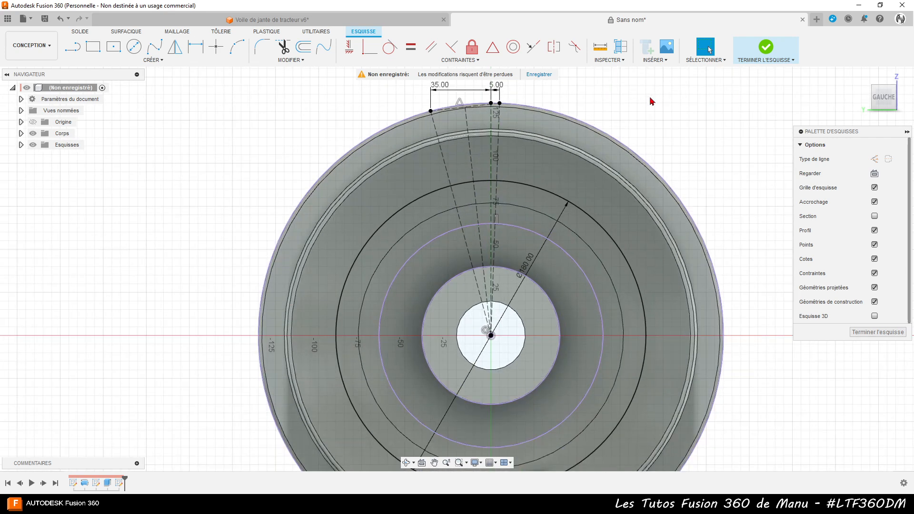
pyautogui.scroll(1, 652, 102)
pyautogui.click(78, 51)
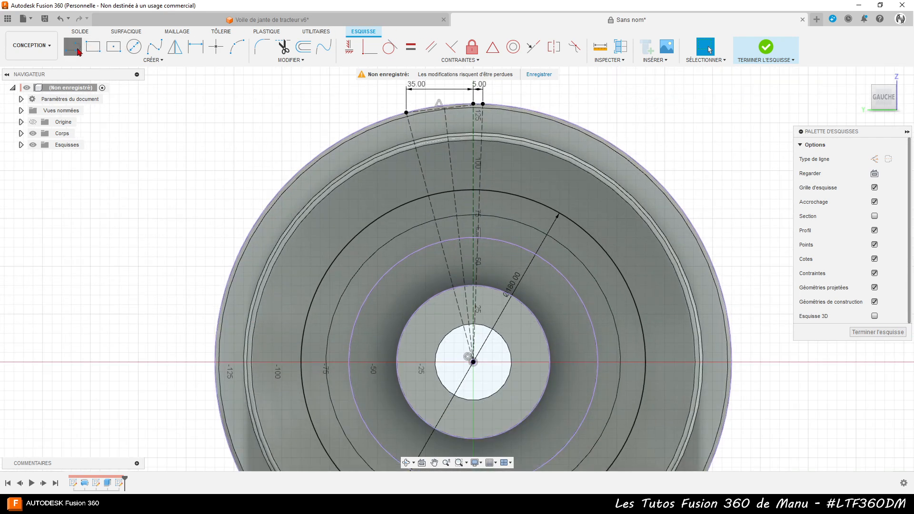
pyautogui.click(406, 113)
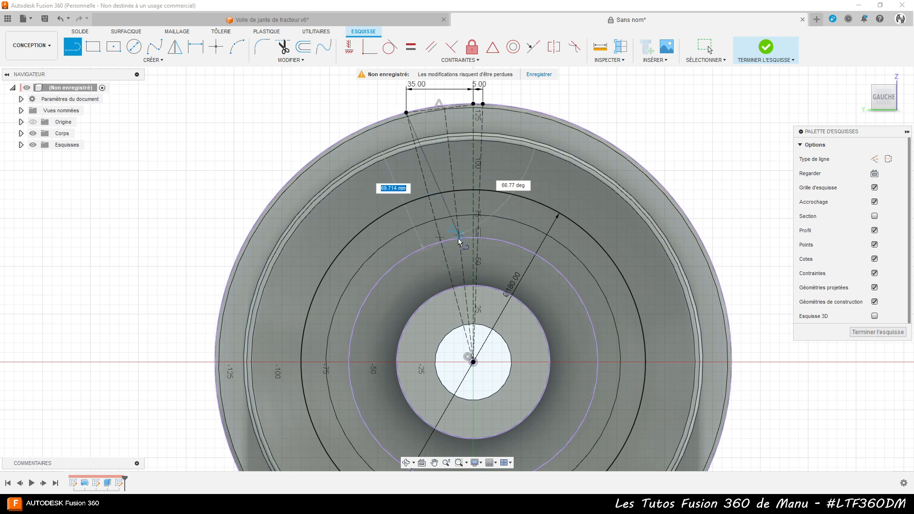
pyautogui.scroll(3, 460, 241)
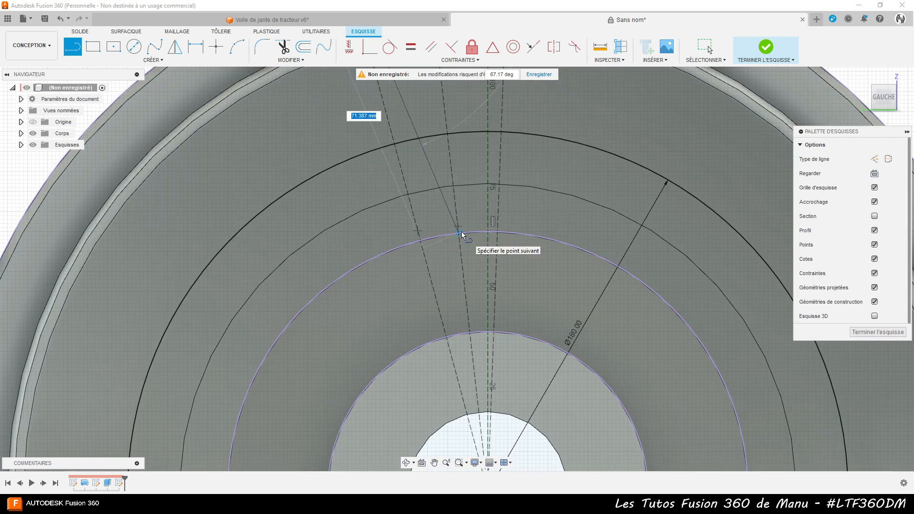
pyautogui.click(459, 234)
pyautogui.scroll(-2, 416, 336)
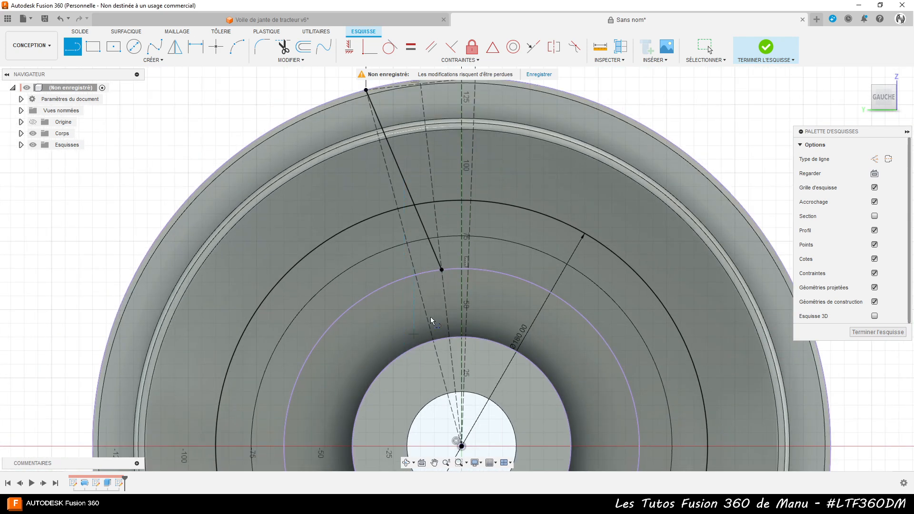
pyautogui.scroll(-1, 466, 110)
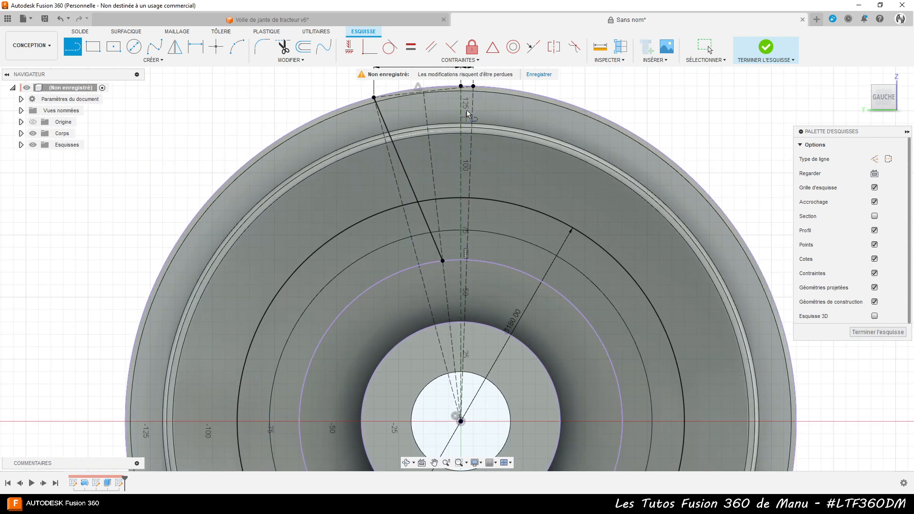
pyautogui.click(473, 87)
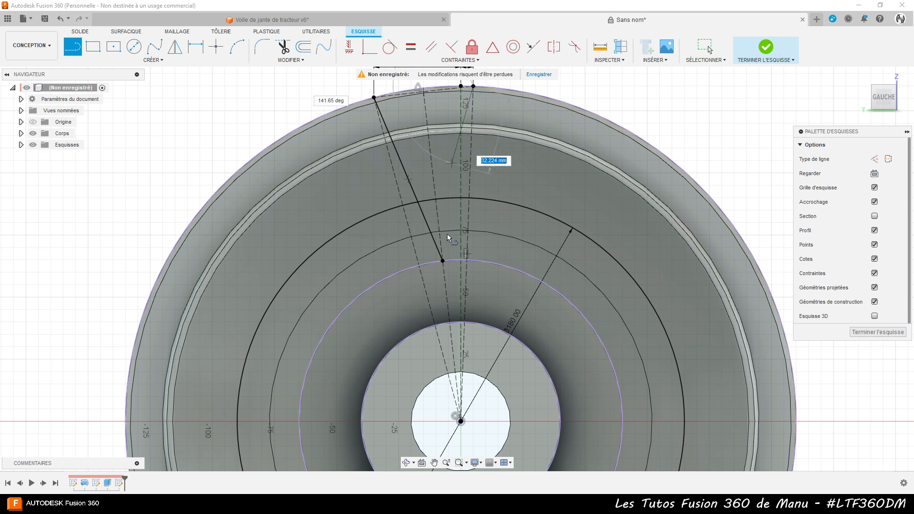
pyautogui.click(443, 261)
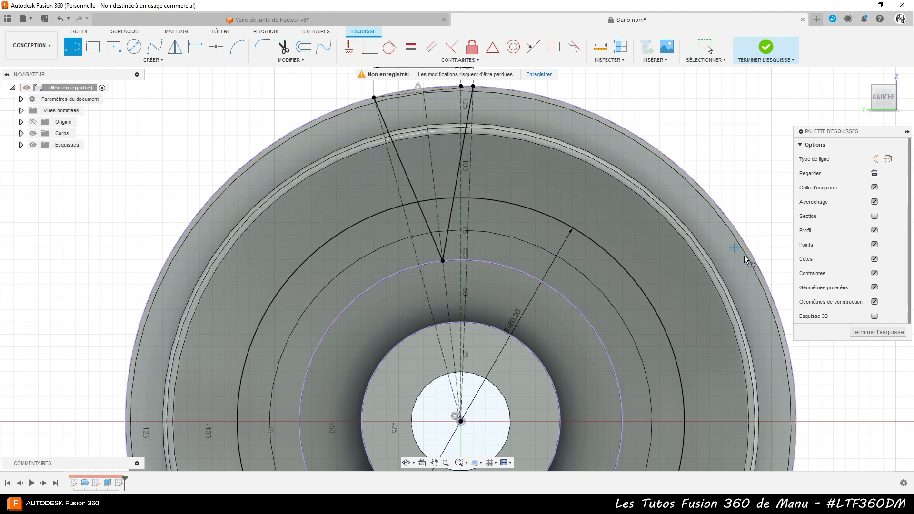
# Create a full circular sketch pattern of the two V lines around the wheel centre with eight instances
pyautogui.click(153, 61)
pyautogui.click(79, 188)
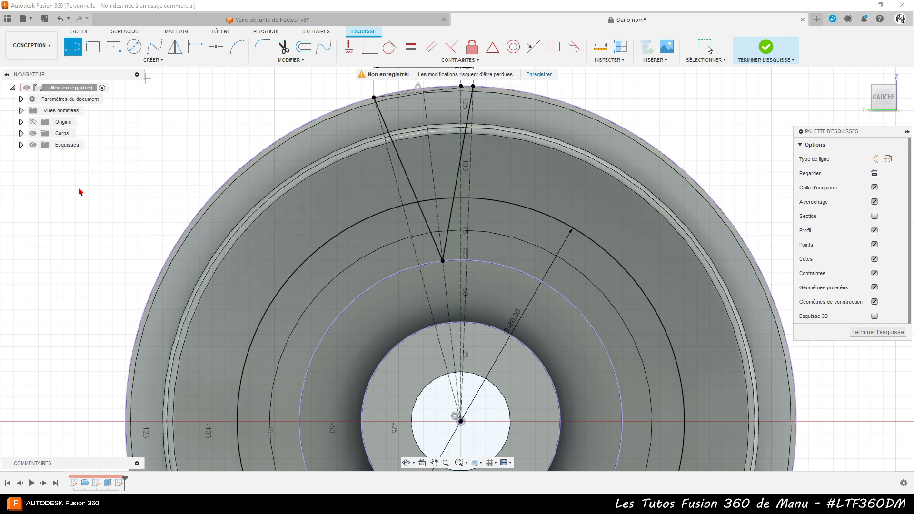
pyautogui.click(411, 183)
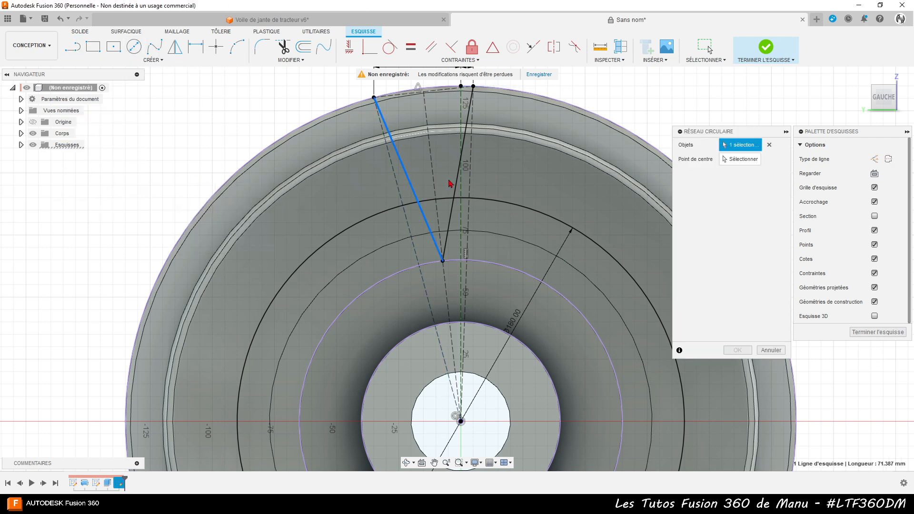
pyautogui.click(456, 187)
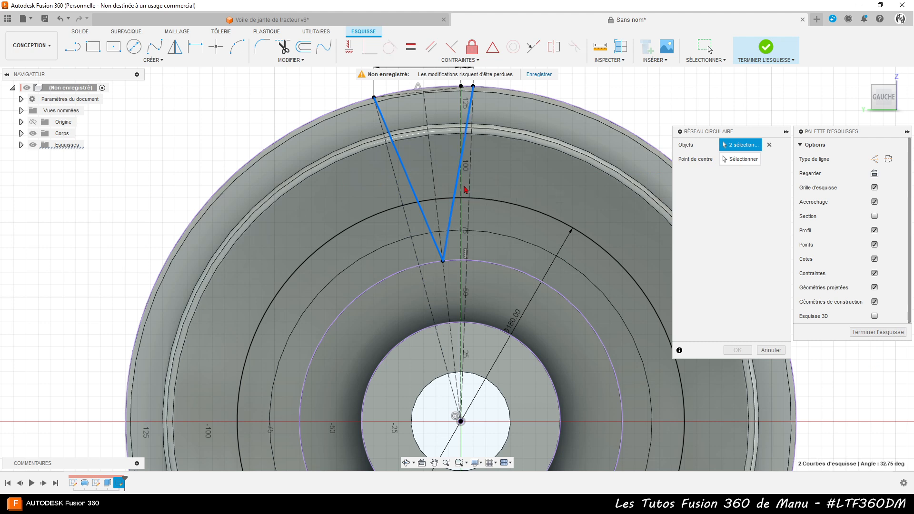
pyautogui.click(739, 161)
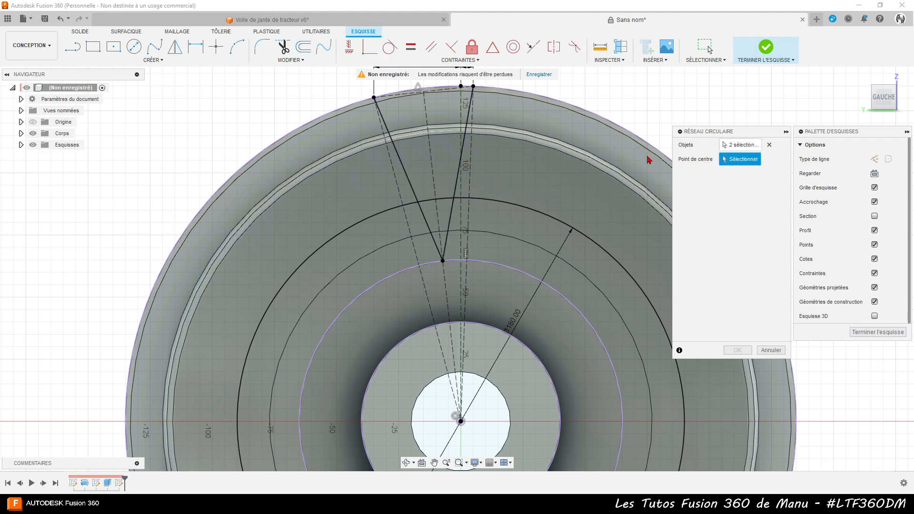
pyautogui.click(626, 138)
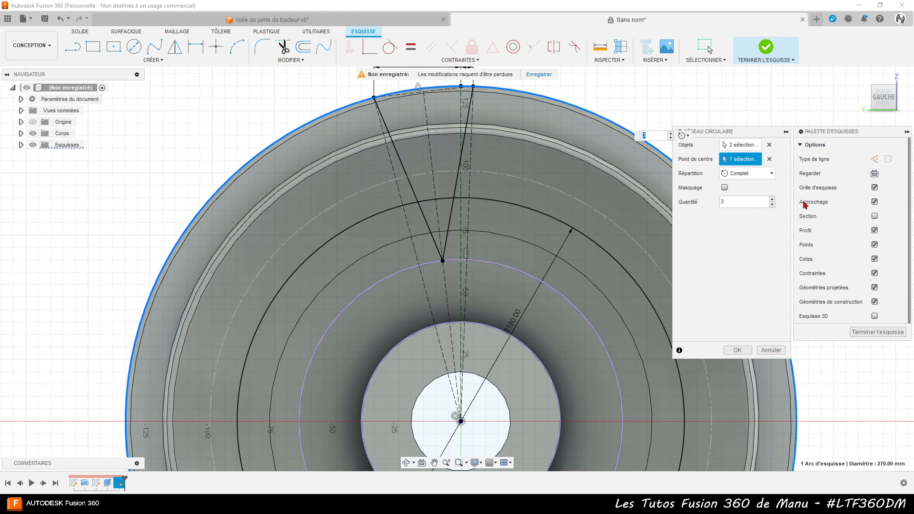
pyautogui.click(755, 205)
pyautogui.press('Return')
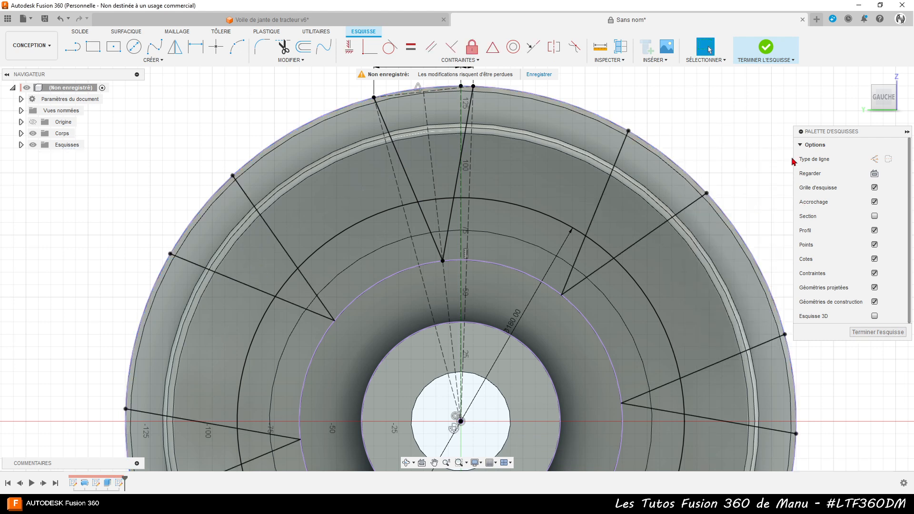
# Finish the sketch and select the eight sectors between the V shapes, from the larger projected hub circle to the rim, for an extrusion
pyautogui.click(861, 333)
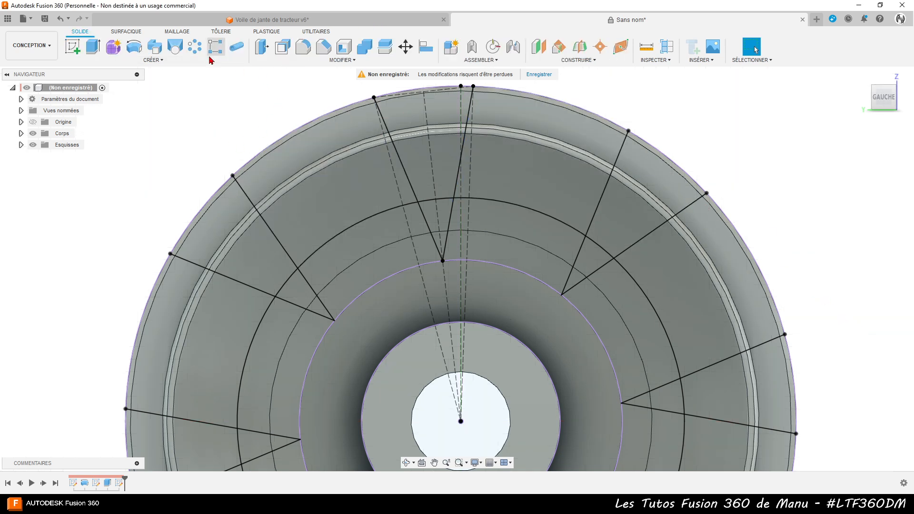
pyautogui.click(96, 47)
pyautogui.keyDown('shift'); pyautogui.moveTo(332, 351); pyautogui.dragTo(371, 376, button='middle'); pyautogui.keyUp('shift')
pyautogui.click(334, 234)
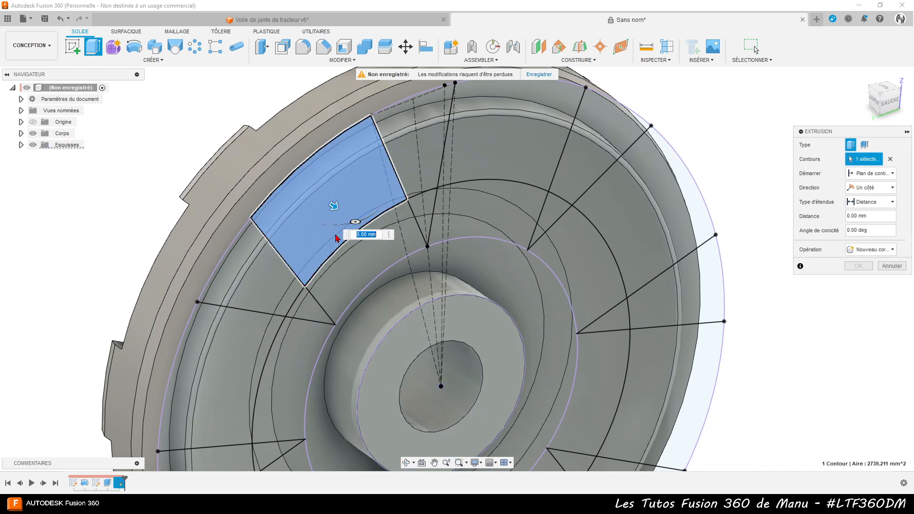
pyautogui.click(369, 258)
pyautogui.click(520, 139)
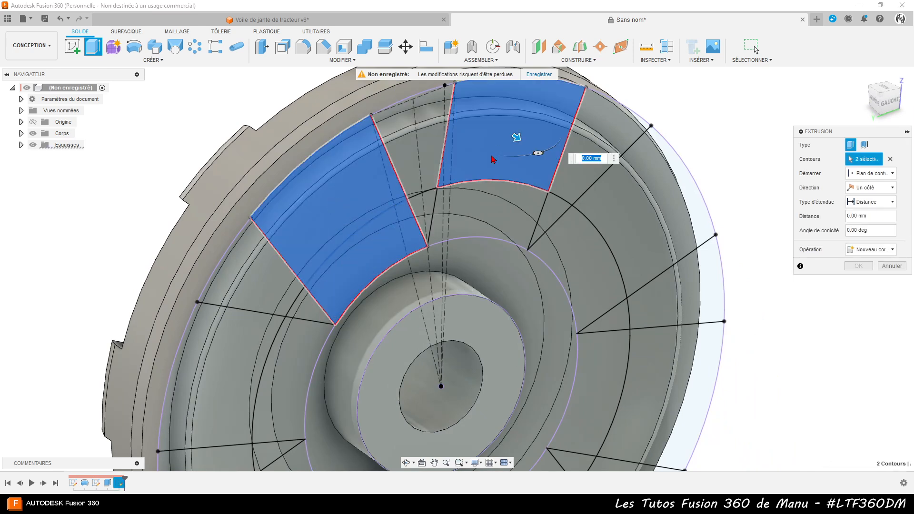
pyautogui.click(487, 214)
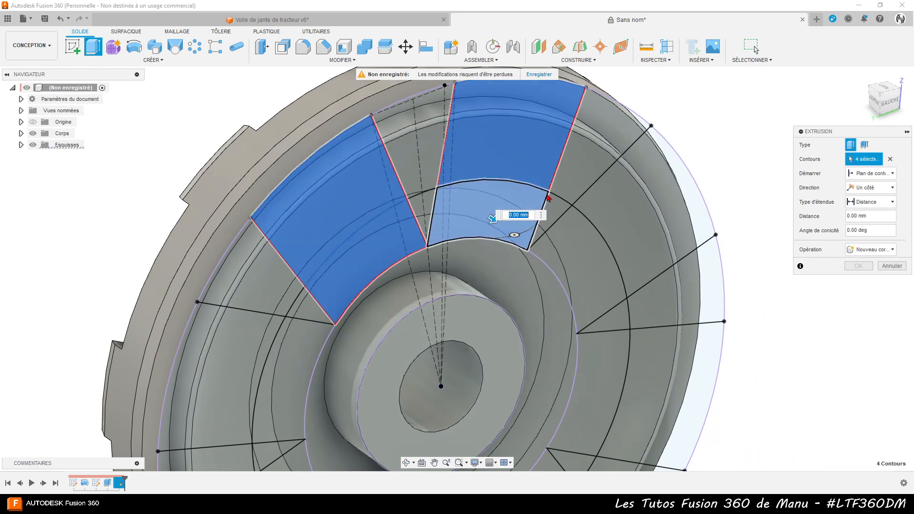
pyautogui.click(654, 187)
pyautogui.click(581, 262)
pyautogui.click(601, 404)
pyautogui.click(604, 406)
pyautogui.scroll(-3, 576, 287)
pyautogui.click(529, 417)
pyautogui.click(567, 434)
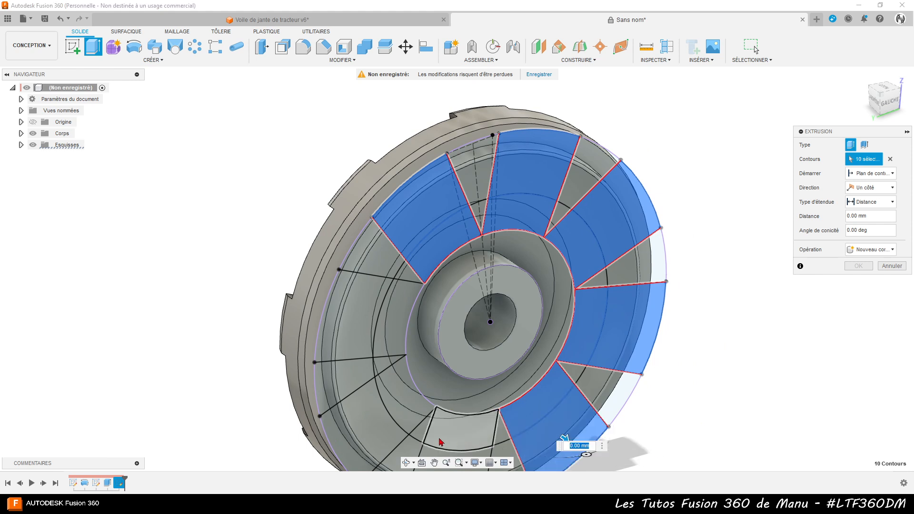
pyautogui.click(441, 443)
pyautogui.click(450, 455)
pyautogui.click(387, 413)
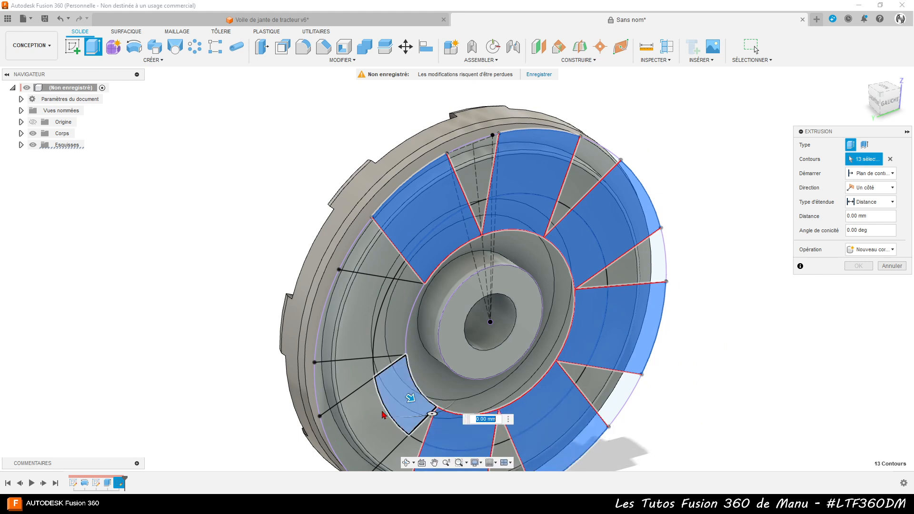
pyautogui.click(378, 394)
pyautogui.click(384, 345)
pyautogui.click(353, 322)
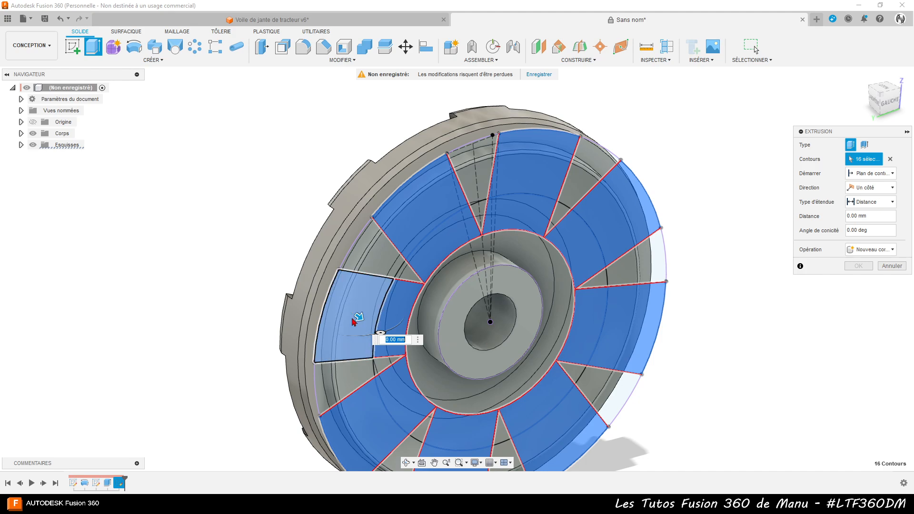
# Add the small triangular inner tips of four alternate wedges between the selected sectors to the extrusion's contours
pyautogui.moveTo(355, 320)
pyautogui.keyDown('shift'); pyautogui.mouseDown(button='middle')
pyautogui.moveTo(643, 366)
pyautogui.moveTo(505, 353)
pyautogui.moveTo(418, 296)
pyautogui.moveTo(355, 336)
pyautogui.mouseUp(button='middle'); pyautogui.keyUp('shift')
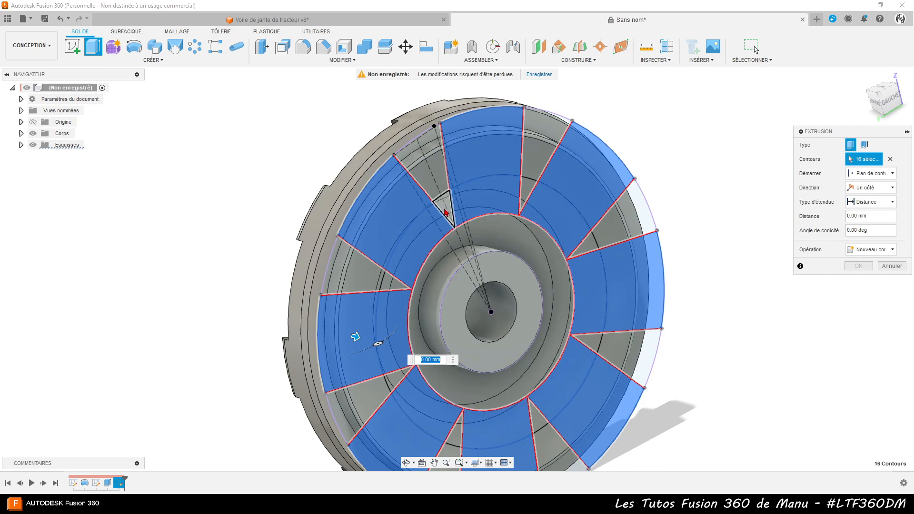
pyautogui.moveTo(415, 248)
pyautogui.keyDown('shift'); pyautogui.mouseDown(button='middle')
pyautogui.moveTo(489, 255)
pyautogui.moveTo(413, 253)
pyautogui.mouseUp(button='middle'); pyautogui.keyUp('shift')
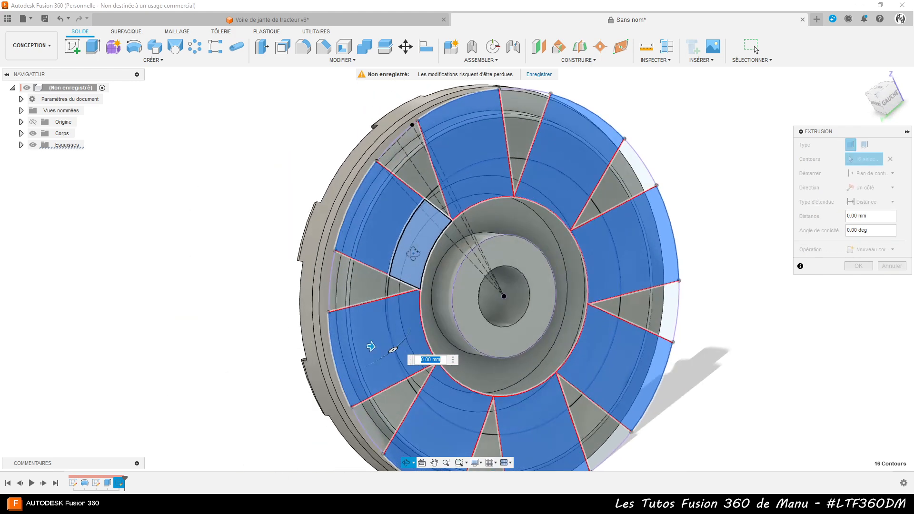
pyautogui.click(413, 254)
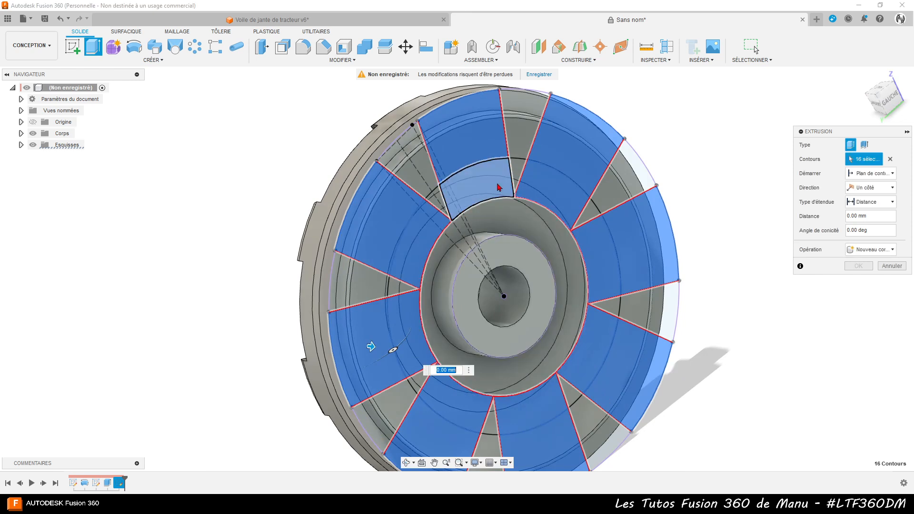
pyautogui.click(590, 277)
pyautogui.click(502, 414)
pyautogui.click(405, 329)
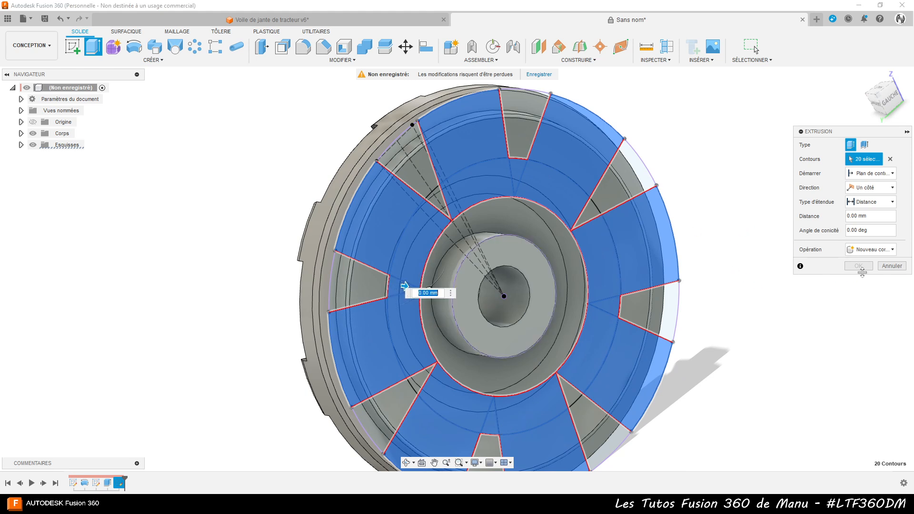
# Extrude the selected contours as a cut into the wheel disc with a distance of -25 mm
pyautogui.keyDown('shift'); pyautogui.moveTo(732, 322); pyautogui.dragTo(519, 288, button='middle'); pyautogui.keyUp('shift')
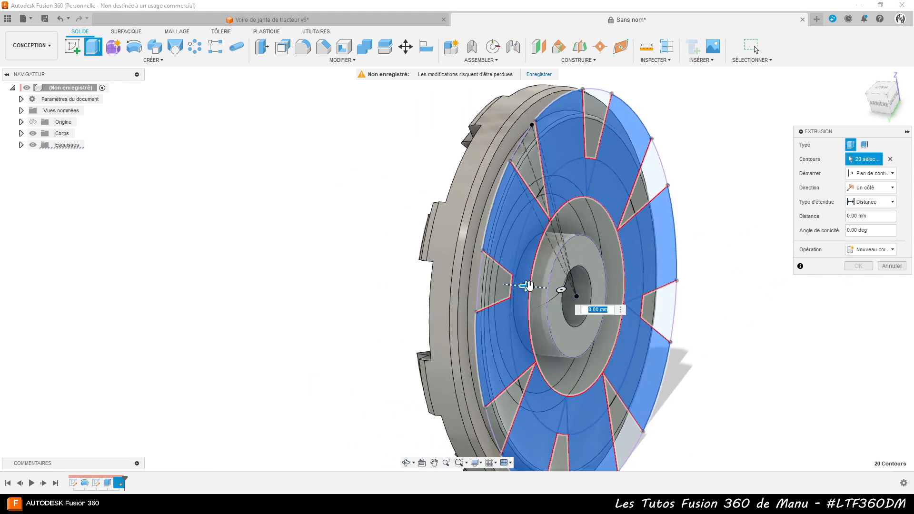
pyautogui.moveTo(514, 288); pyautogui.dragTo(506, 288)
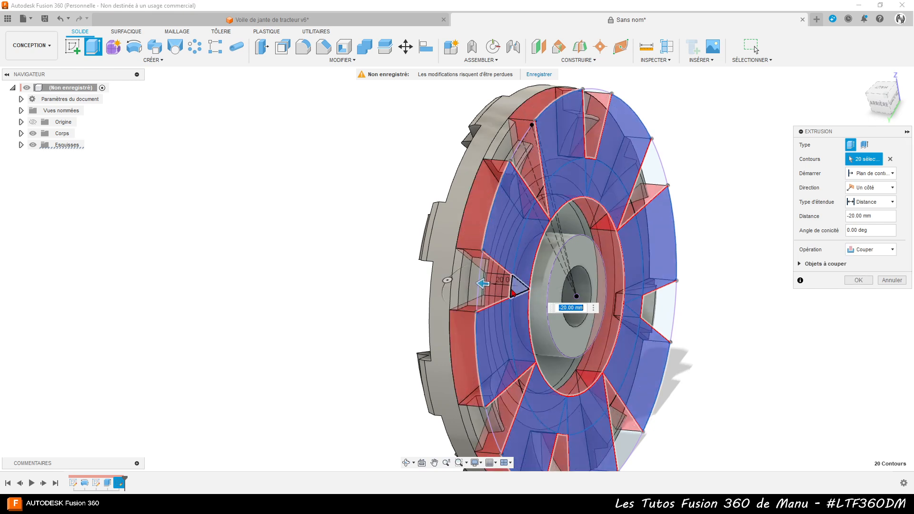
pyautogui.write('-25')
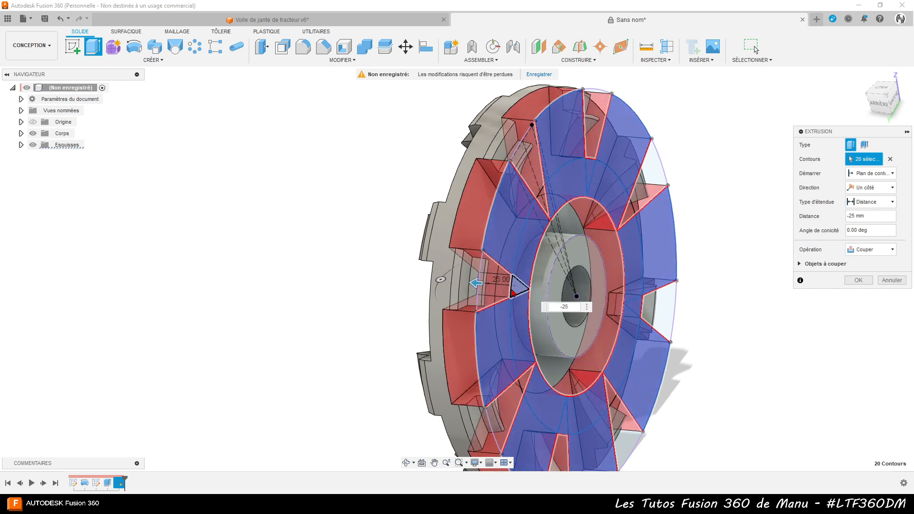
pyautogui.press('Return')
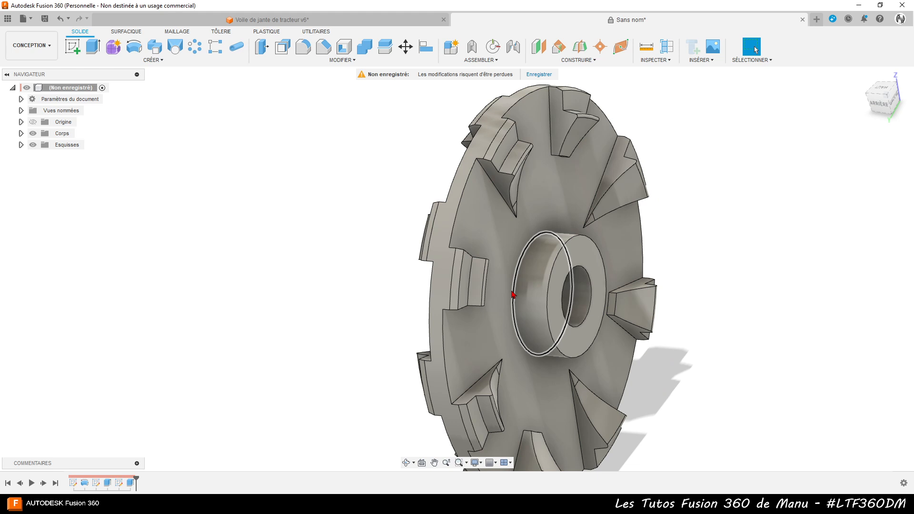
# Start a new sketch on the flat annular end face of the central hub
pyautogui.keyDown('shift'); pyautogui.moveTo(594, 257); pyautogui.dragTo(403, 214, button='middle'); pyautogui.keyUp('shift')
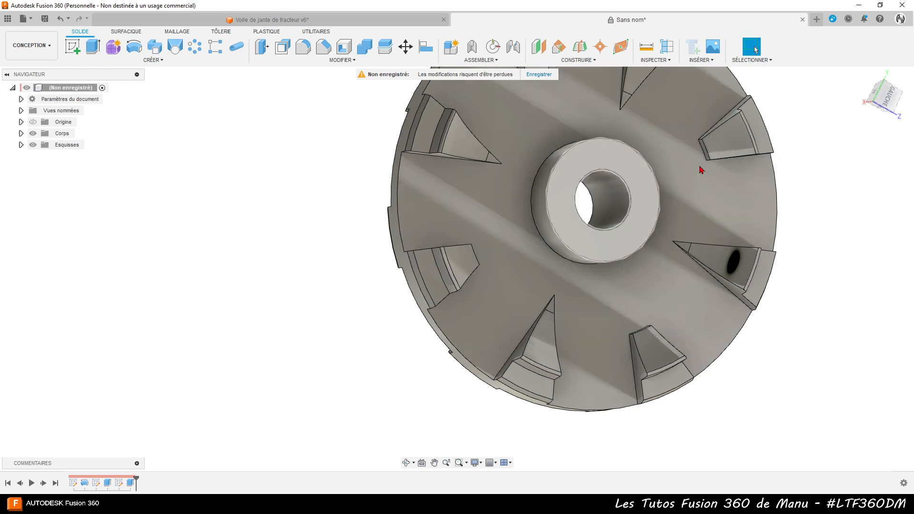
pyautogui.click(863, 77)
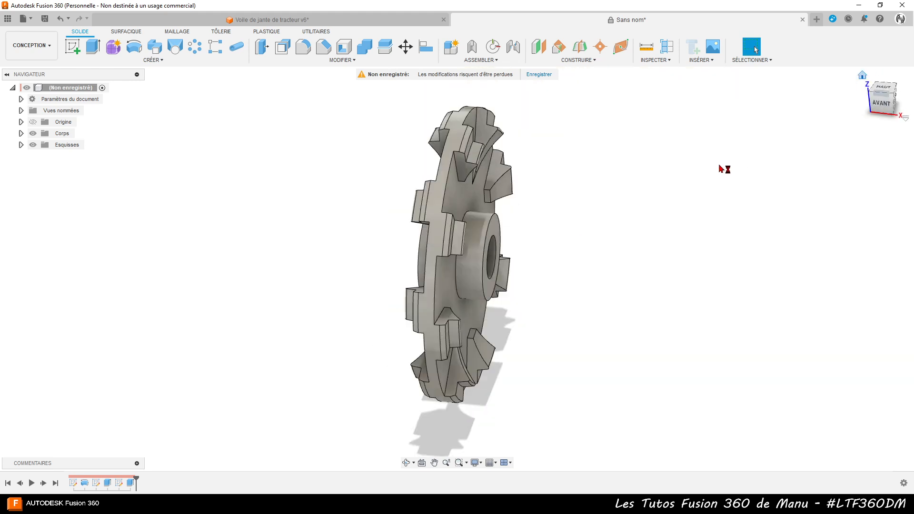
pyautogui.keyDown('shift'); pyautogui.moveTo(561, 220); pyautogui.dragTo(540, 214, button='middle'); pyautogui.keyUp('shift')
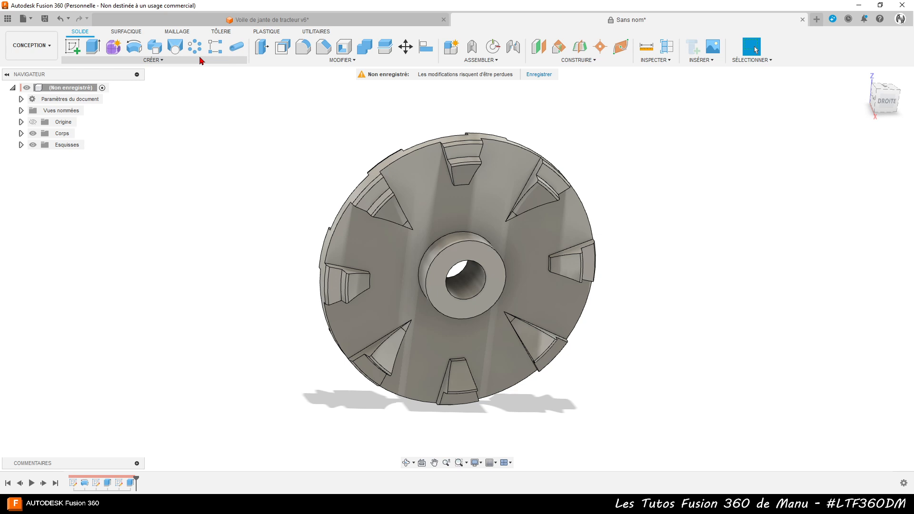
pyautogui.click(454, 260)
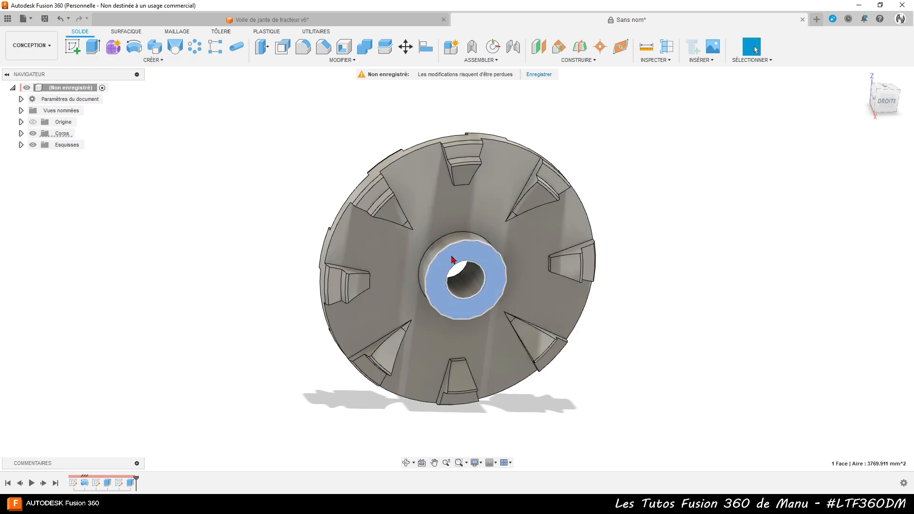
pyautogui.click(72, 46)
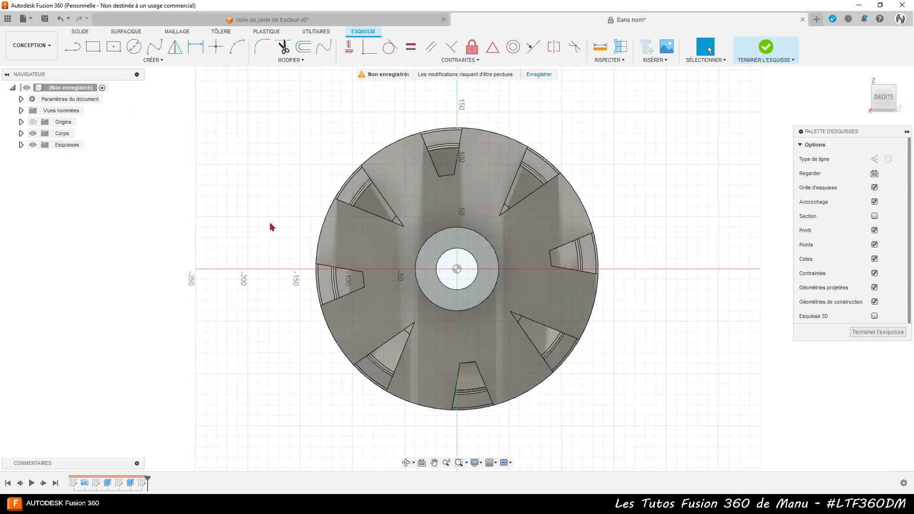
# Project one cut sector's outer rim arc, its corner vertex and the adjacent rim notch's corner vertex into the sketch
pyautogui.keyDown('shift'); pyautogui.moveTo(303, 250); pyautogui.dragTo(322, 251, button='middle'); pyautogui.keyUp('shift')
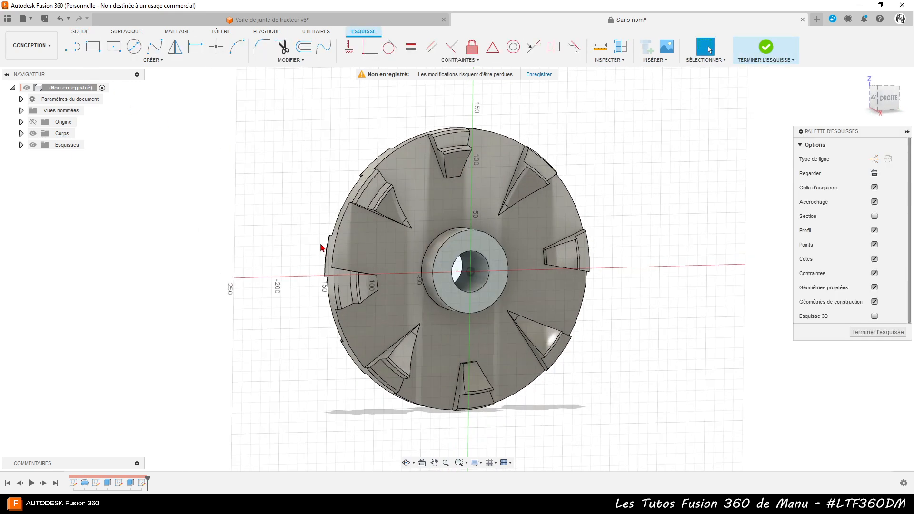
pyautogui.press('p')
pyautogui.click(348, 238)
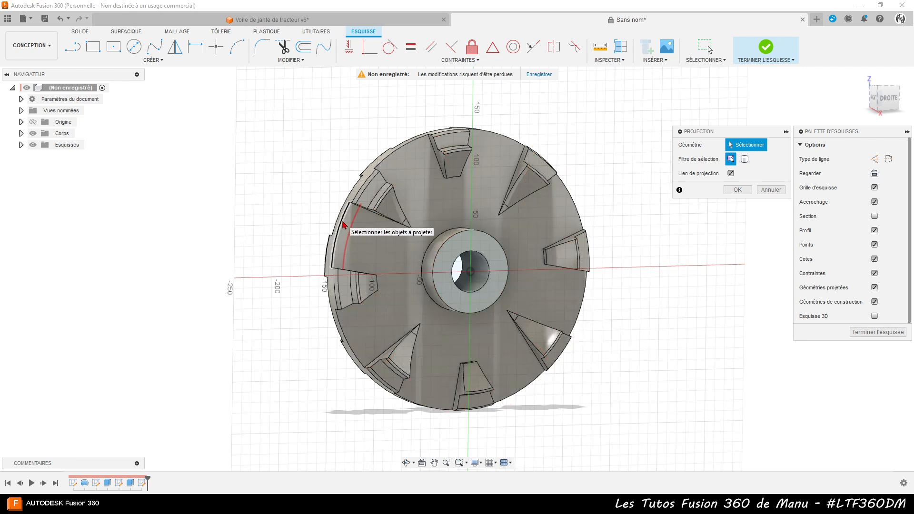
pyautogui.scroll(5, 350, 208)
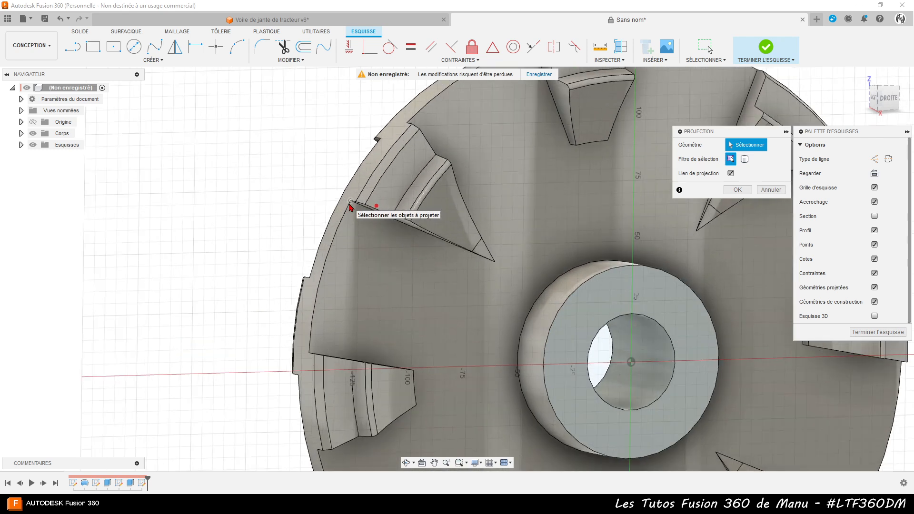
pyautogui.click(350, 207)
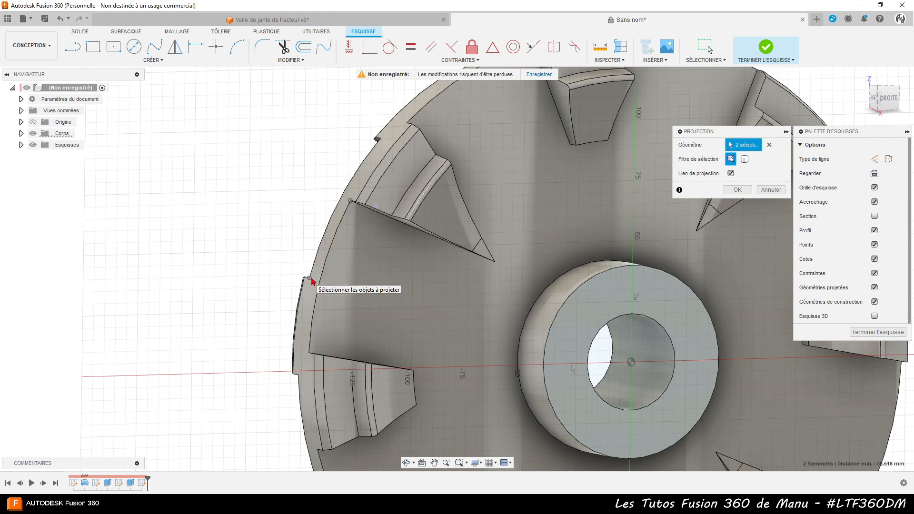
pyautogui.click(336, 241)
pyautogui.scroll(-5, 336, 240)
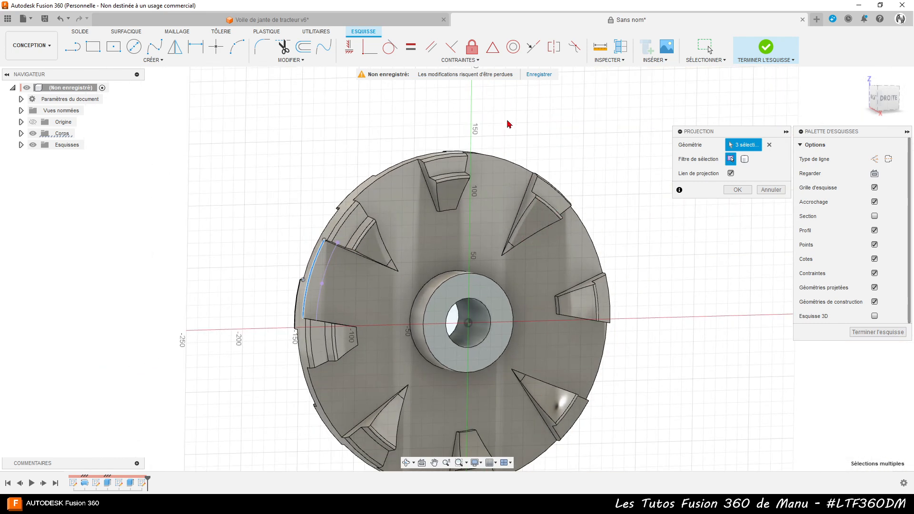
# Project the outer arc, its end vertex and the rim notch corner of the sector between the two upper wedges, then finish the projection
pyautogui.keyDown('shift'); pyautogui.moveTo(527, 148); pyautogui.dragTo(489, 168, button='middle'); pyautogui.keyUp('shift')
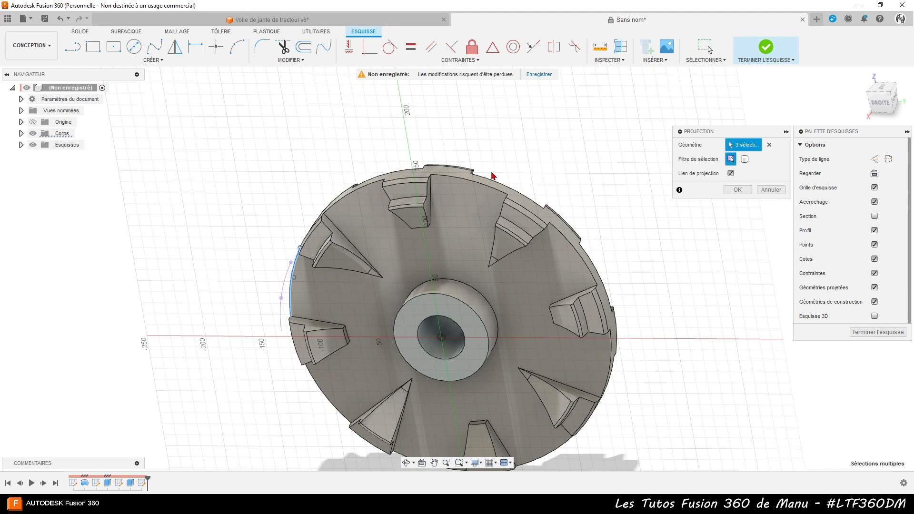
pyautogui.scroll(4, 508, 203)
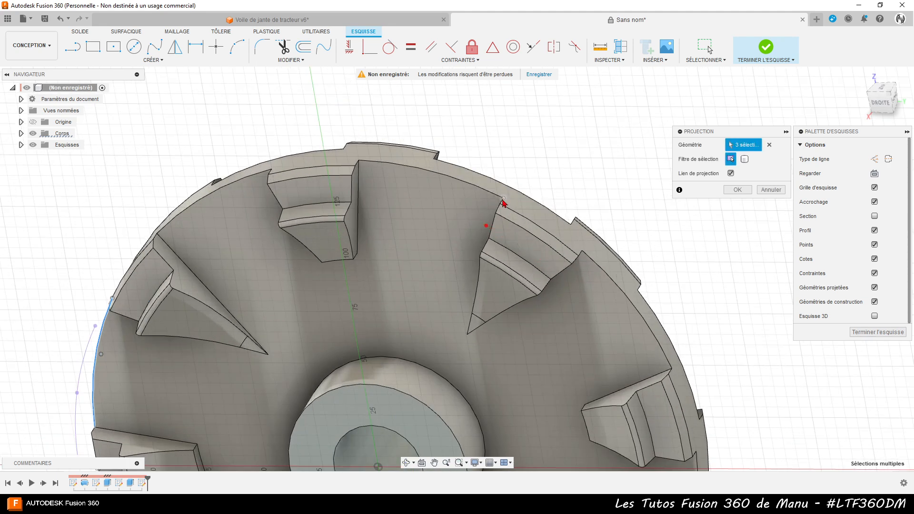
pyautogui.click(497, 198)
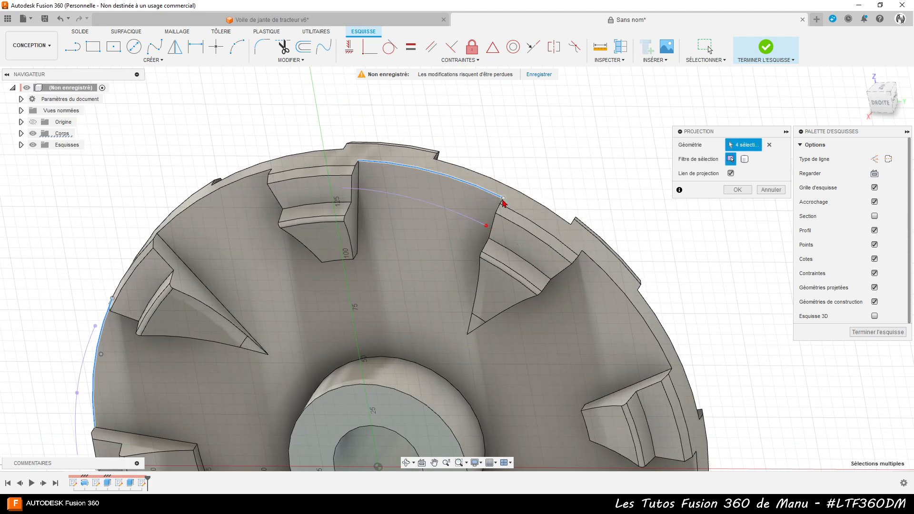
pyautogui.click(485, 192)
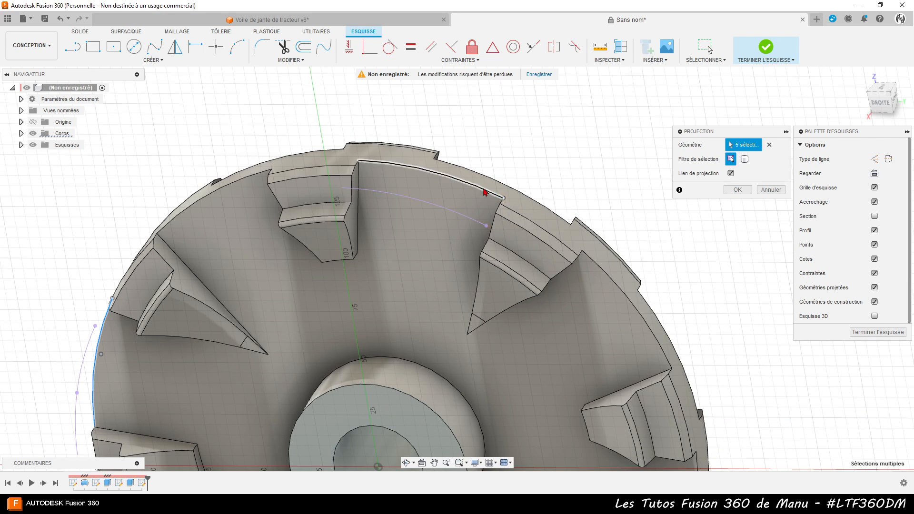
pyautogui.scroll(3, 438, 165)
pyautogui.click(435, 162)
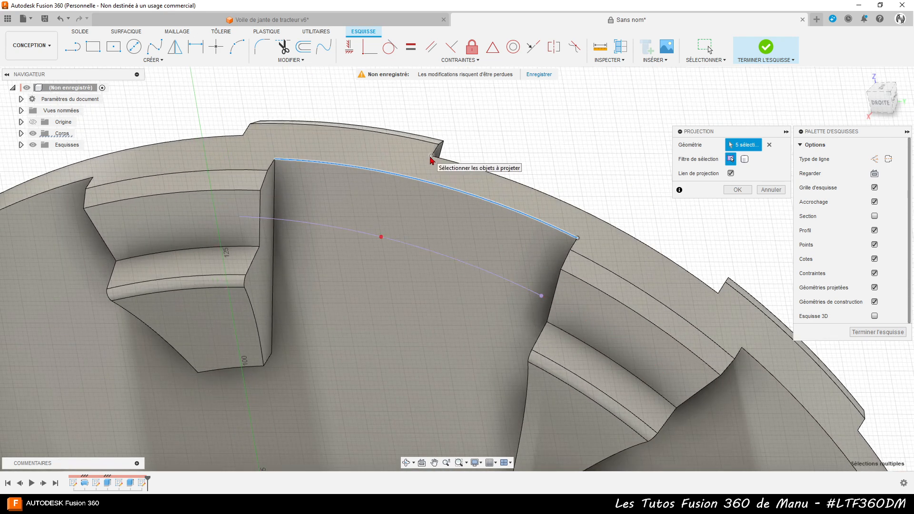
pyautogui.scroll(-6, 508, 137)
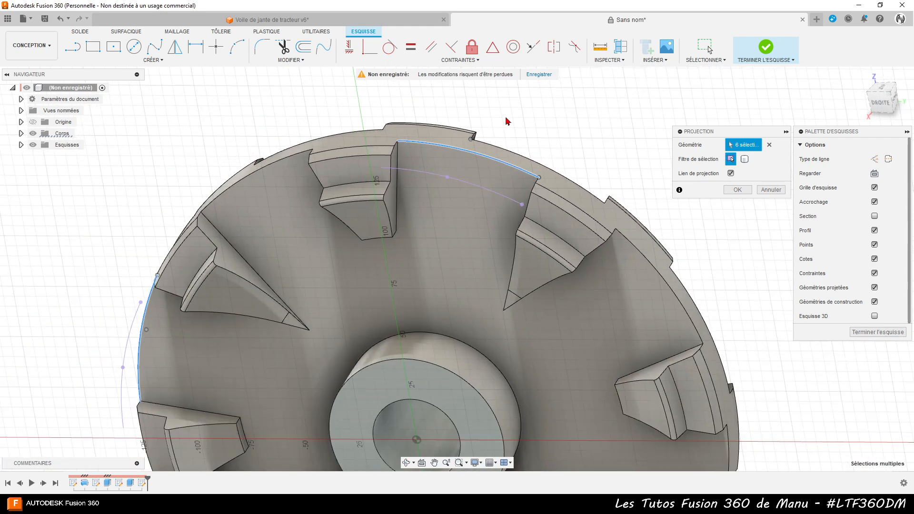
pyautogui.click(738, 190)
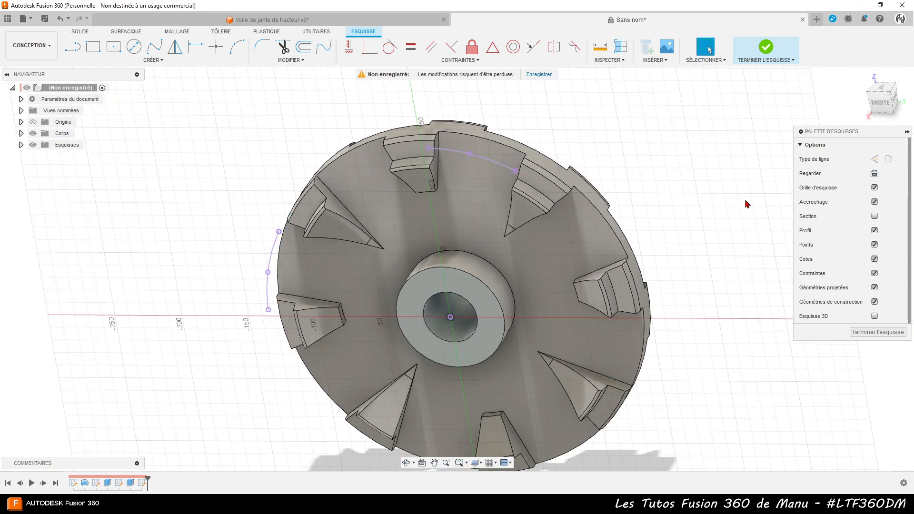
pyautogui.click(876, 174)
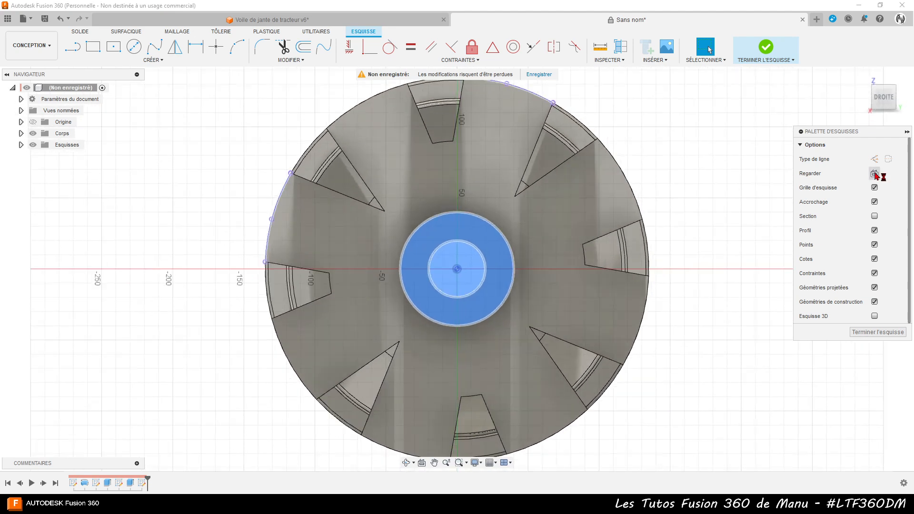
pyautogui.scroll(2, 708, 158)
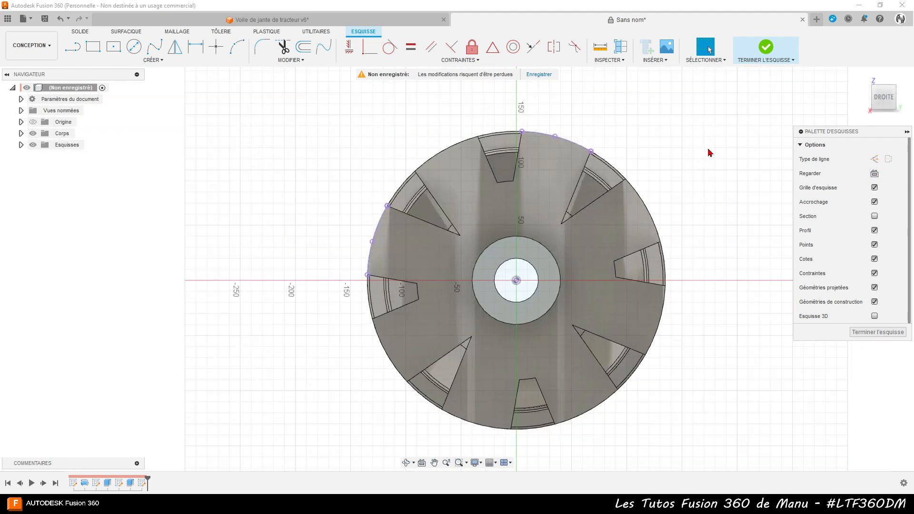
pyautogui.moveTo(708, 154)
pyautogui.keyDown('shift'); pyautogui.mouseDown(button='middle')
pyautogui.moveTo(703, 160)
pyautogui.moveTo(713, 140)
pyautogui.mouseUp(button='middle'); pyautogui.keyUp('shift')
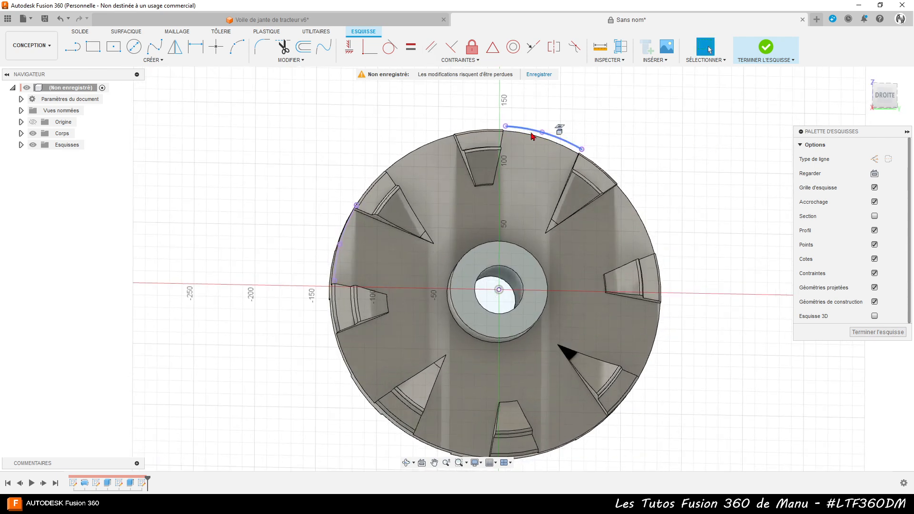
pyautogui.click(287, 60)
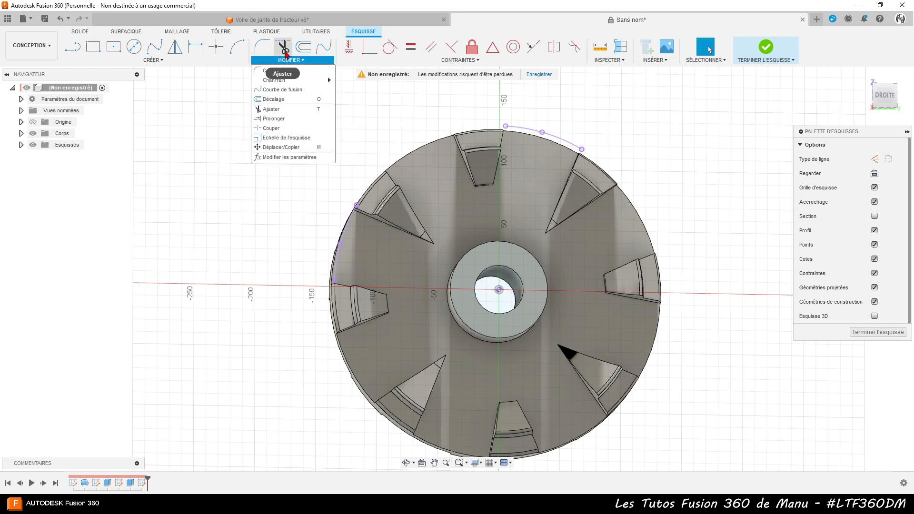
pyautogui.click(285, 51)
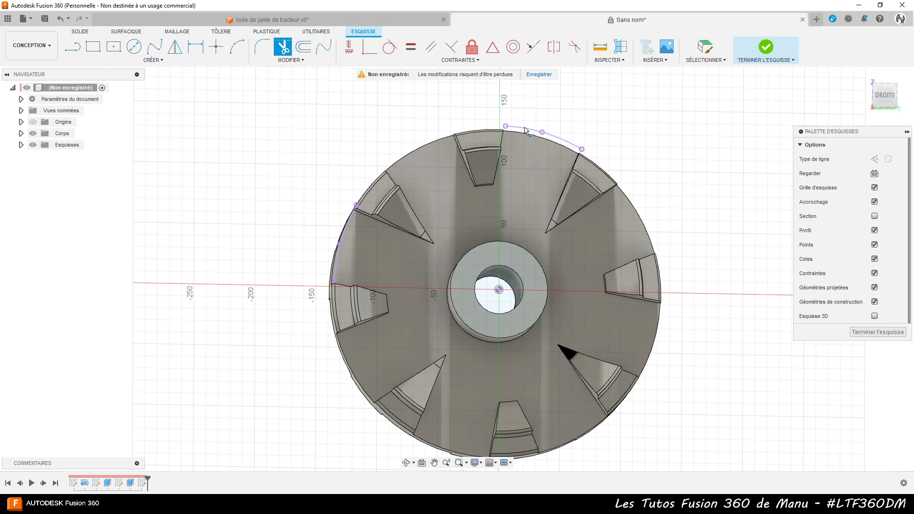
pyautogui.click(283, 50)
# Add a driven dimension between the projected notch corner point on the upper arc and that arc's end farther from the vertical axis
pyautogui.scroll(5, 597, 123)
pyautogui.scroll(5, 507, 159)
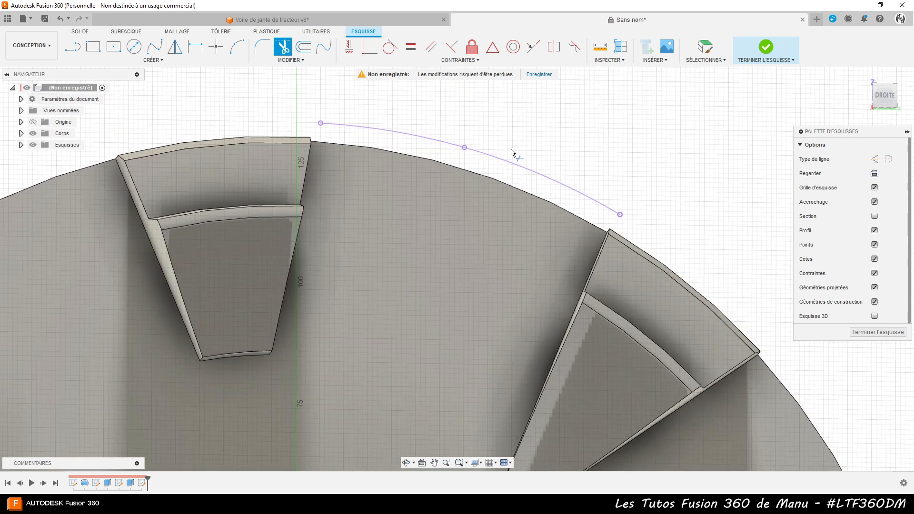
pyautogui.keyDown('shift'); pyautogui.moveTo(520, 136); pyautogui.dragTo(517, 158, button='middle'); pyautogui.keyUp('shift')
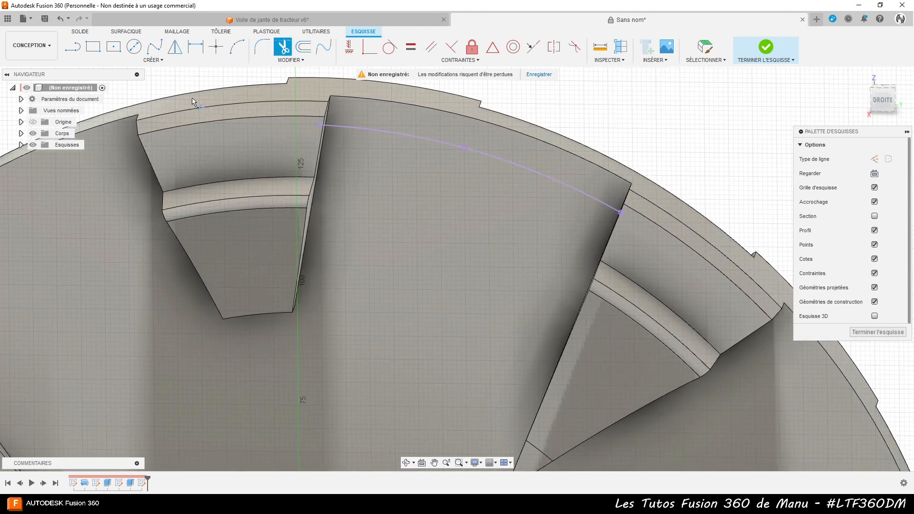
pyautogui.press('d')
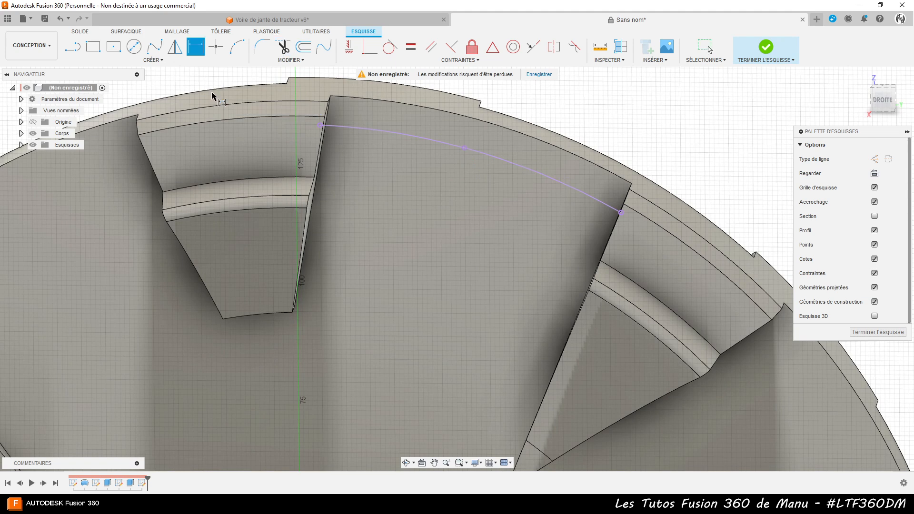
pyautogui.click(464, 148)
pyautogui.click(621, 213)
pyautogui.click(643, 128)
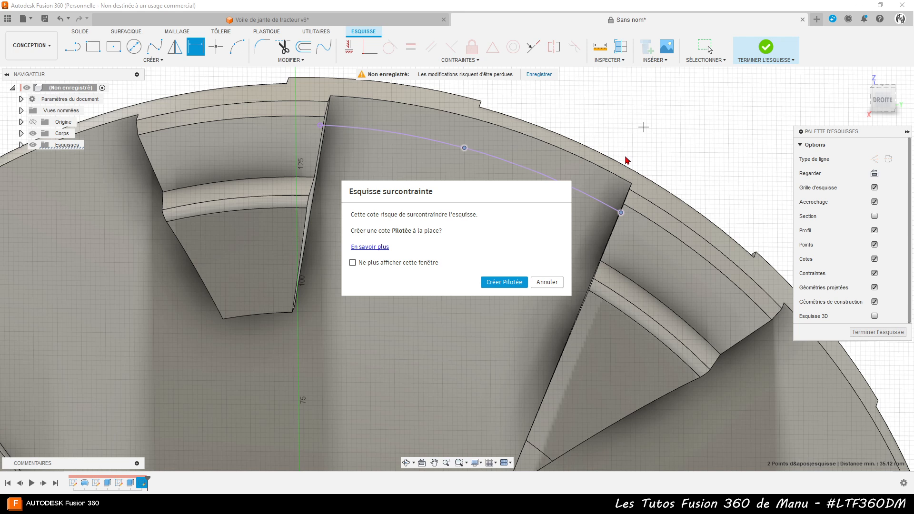
pyautogui.click(503, 283)
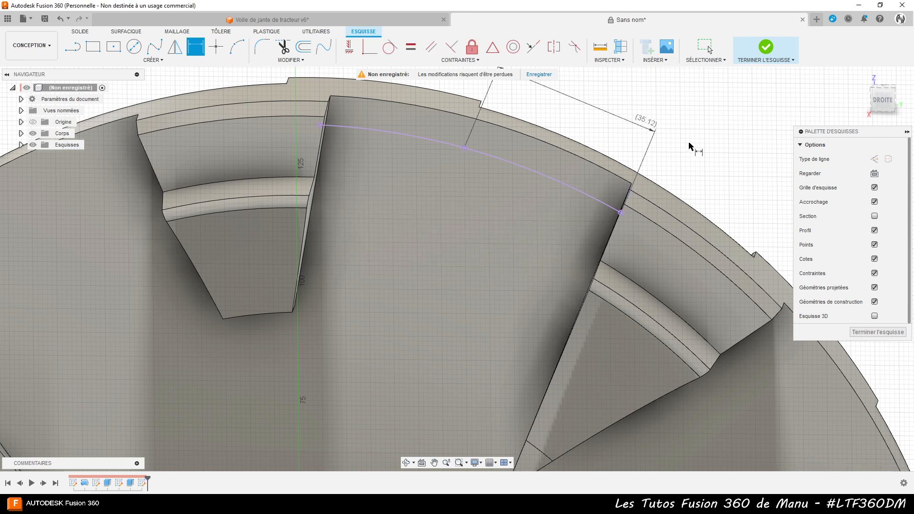
# Place a sketch point on the upper projected arc and dimension it from the arc's end at half the driven dimension, 17.56 mm
pyautogui.click(220, 52)
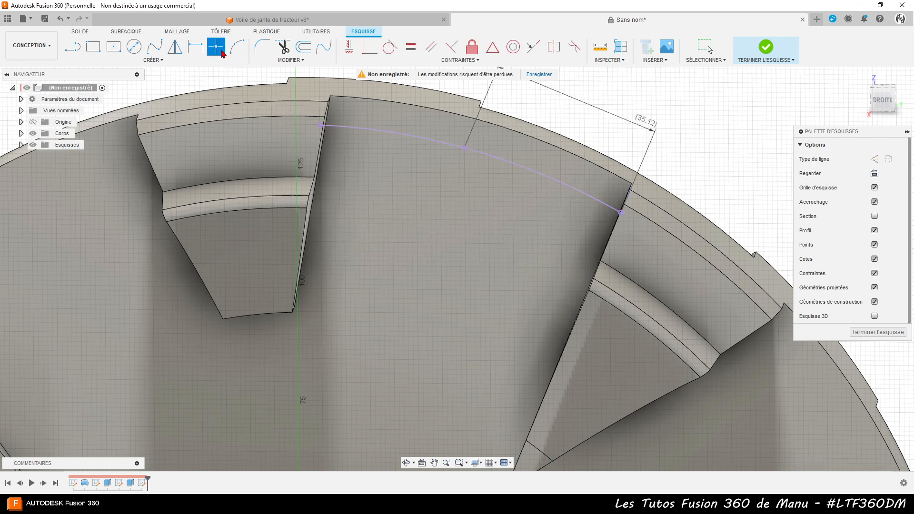
pyautogui.click(542, 174)
pyautogui.press('d')
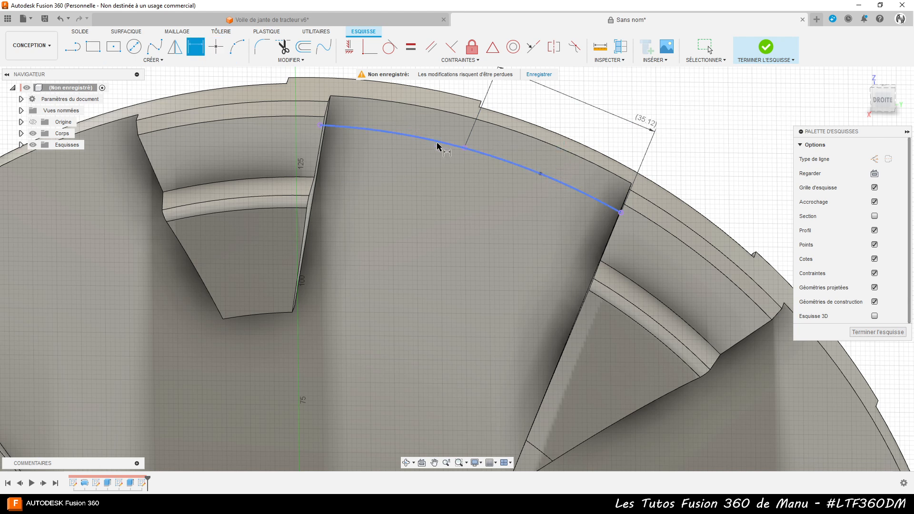
pyautogui.click(541, 175)
pyautogui.click(621, 212)
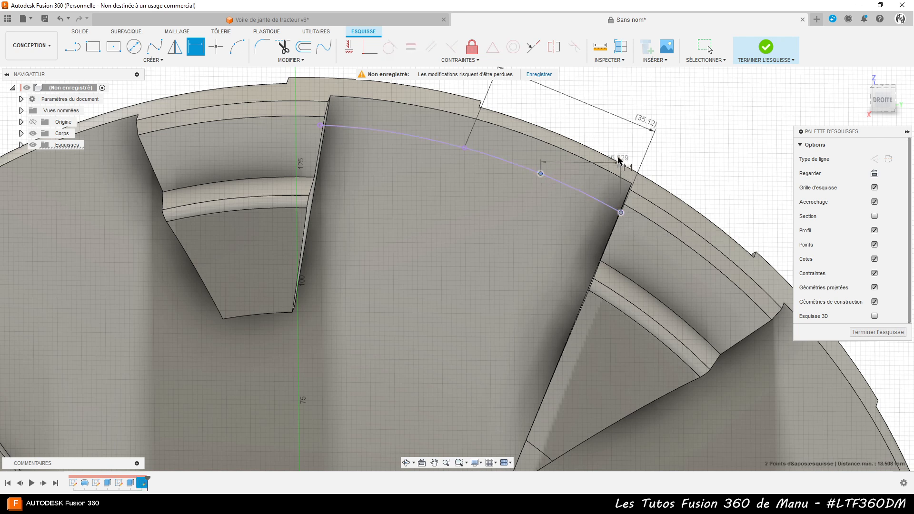
pyautogui.click(636, 140)
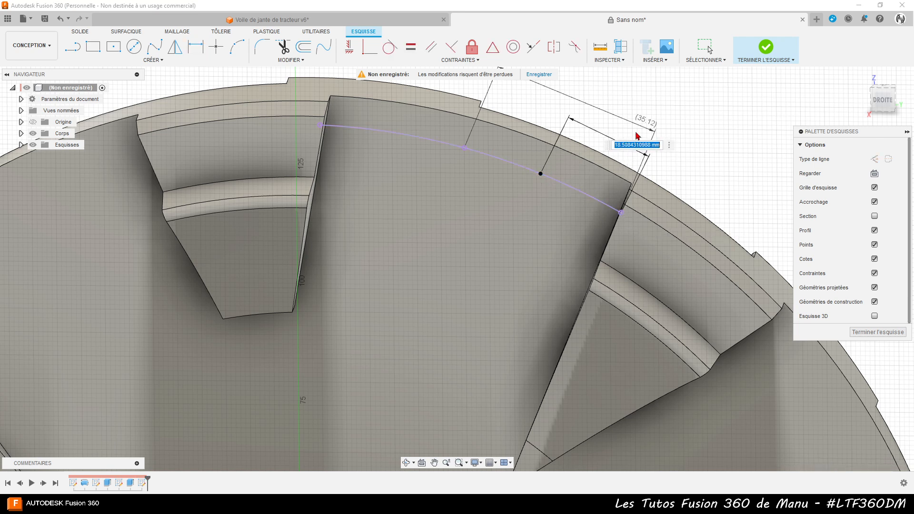
pyautogui.click(644, 122)
pyautogui.press('Return')
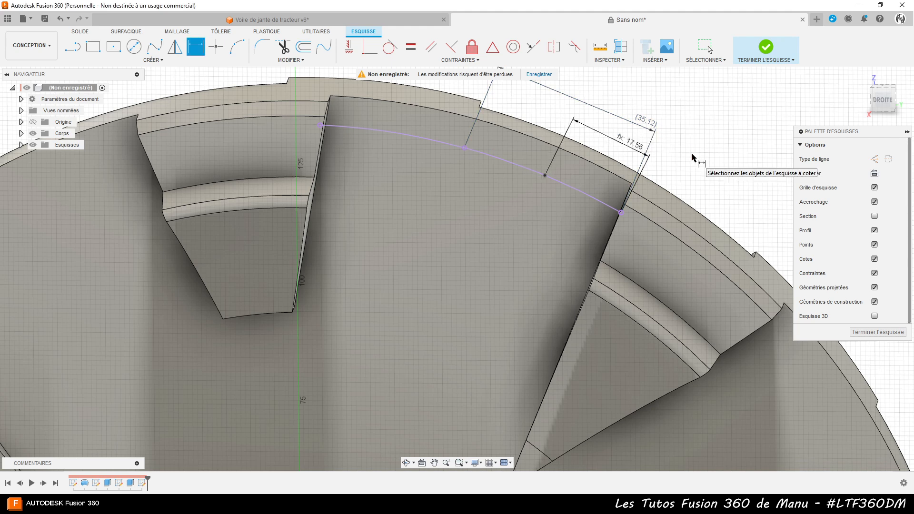
# Draw a line from the new midway point on the upper arc to the sketch origin at the hub's centre
pyautogui.scroll(-2, 447, 115)
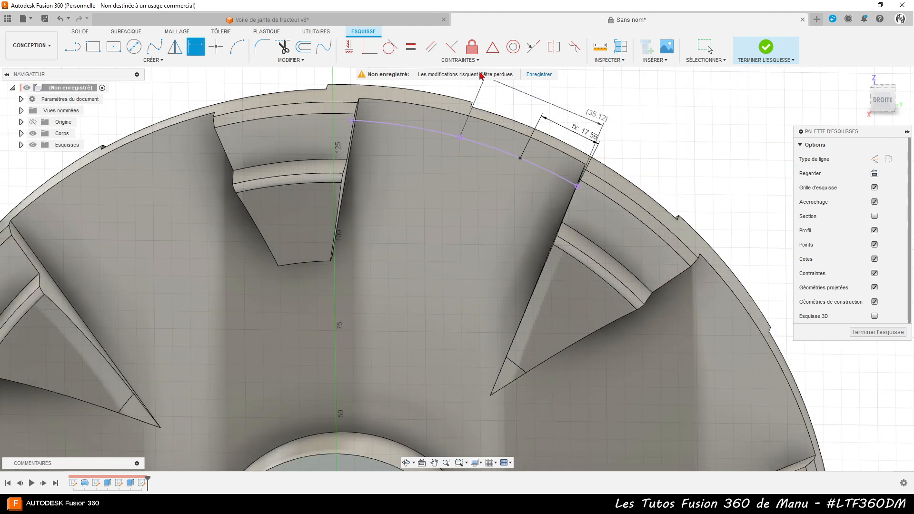
pyautogui.scroll(-2, 589, 119)
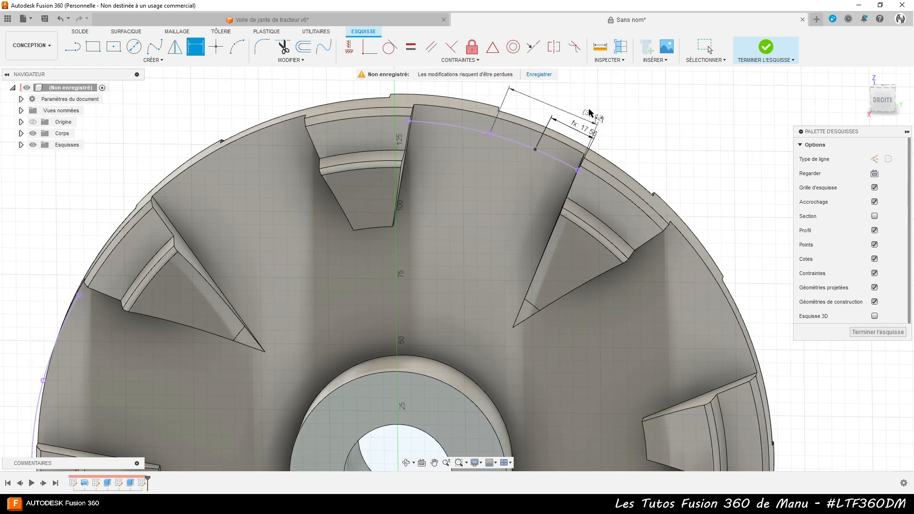
pyautogui.keyDown('shift'); pyautogui.moveTo(577, 146); pyautogui.dragTo(580, 133, button='middle'); pyautogui.keyUp('shift')
pyautogui.scroll(-2, 659, 102)
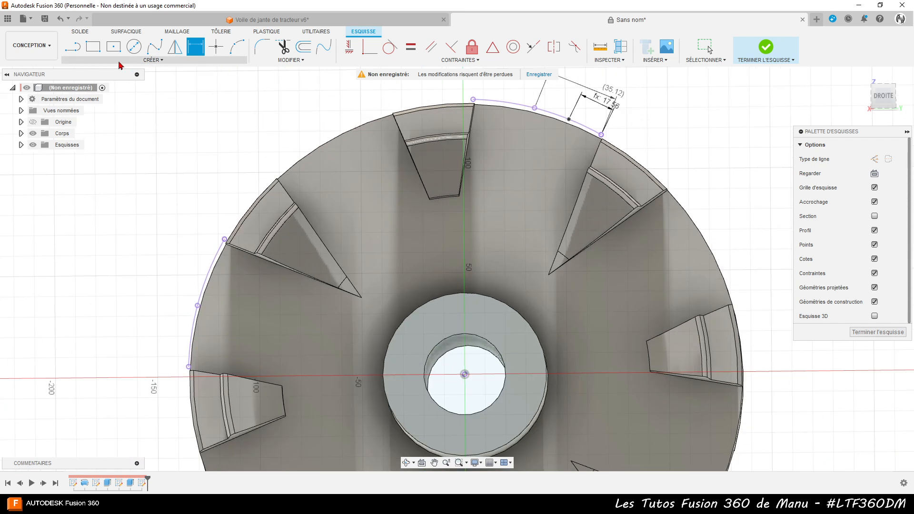
pyautogui.click(72, 46)
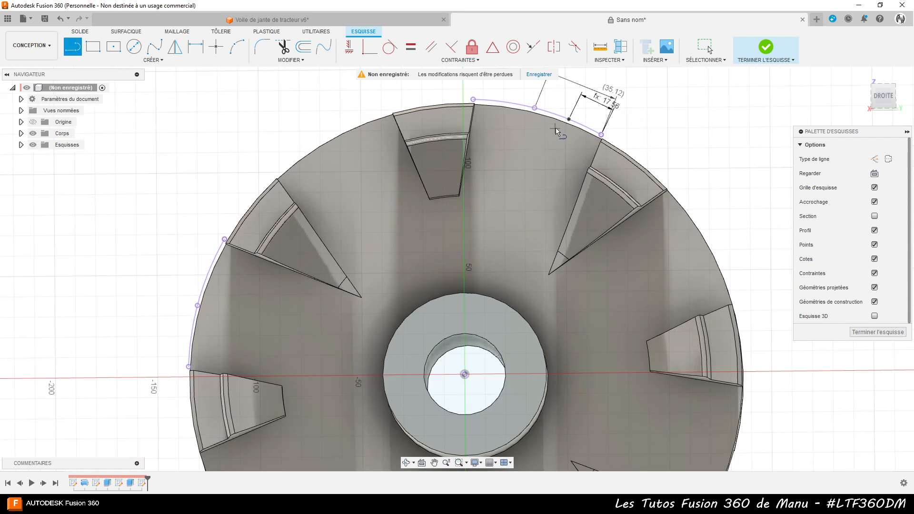
pyautogui.click(569, 119)
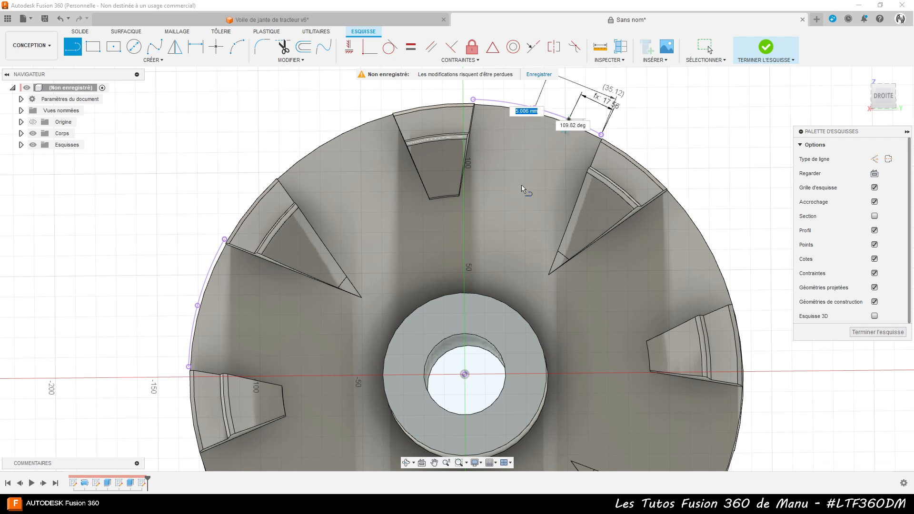
pyautogui.click(465, 375)
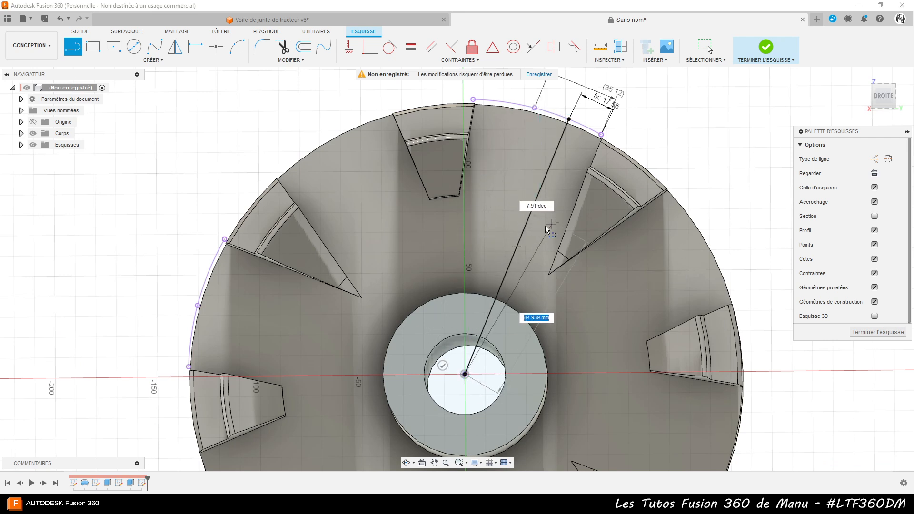
pyautogui.press('Escape')
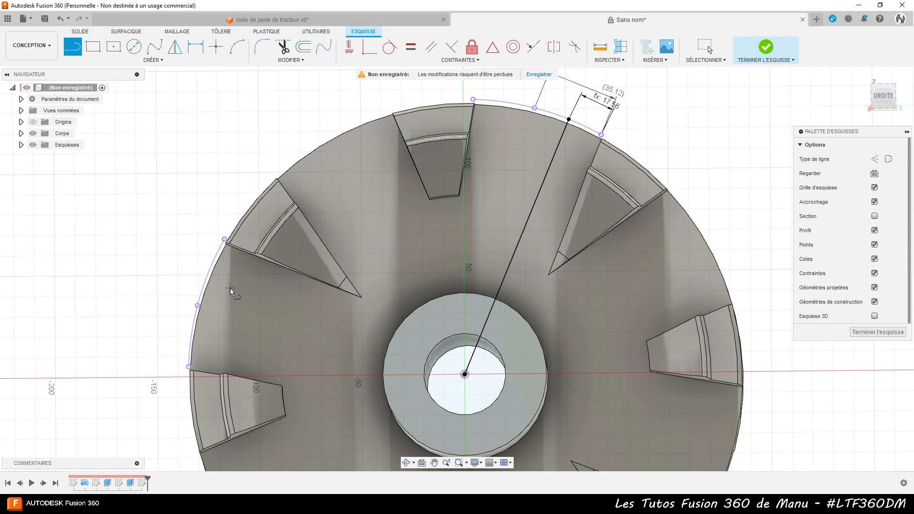
# Add a driven dimension on the other projected arc between its notch corner point and the arc end nearer the upper wedges
pyautogui.moveTo(210, 307)
pyautogui.keyDown('shift'); pyautogui.mouseDown(button='middle')
pyautogui.moveTo(247, 319)
pyautogui.moveTo(229, 292)
pyautogui.mouseUp(button='middle'); pyautogui.keyUp('shift')
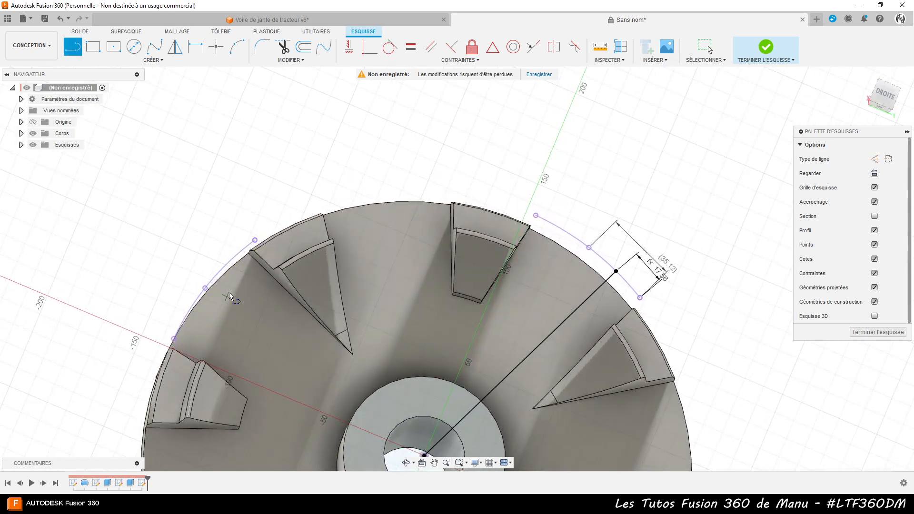
pyautogui.press('d')
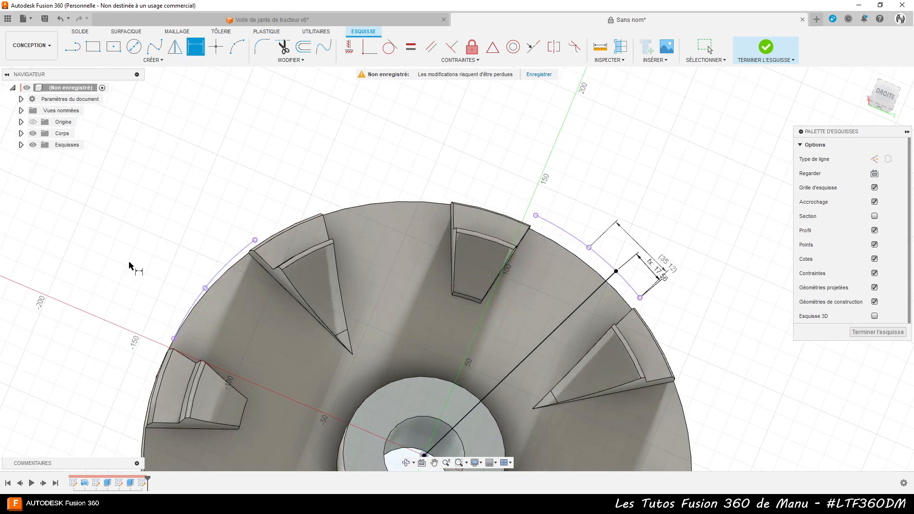
pyautogui.click(205, 289)
pyautogui.click(255, 240)
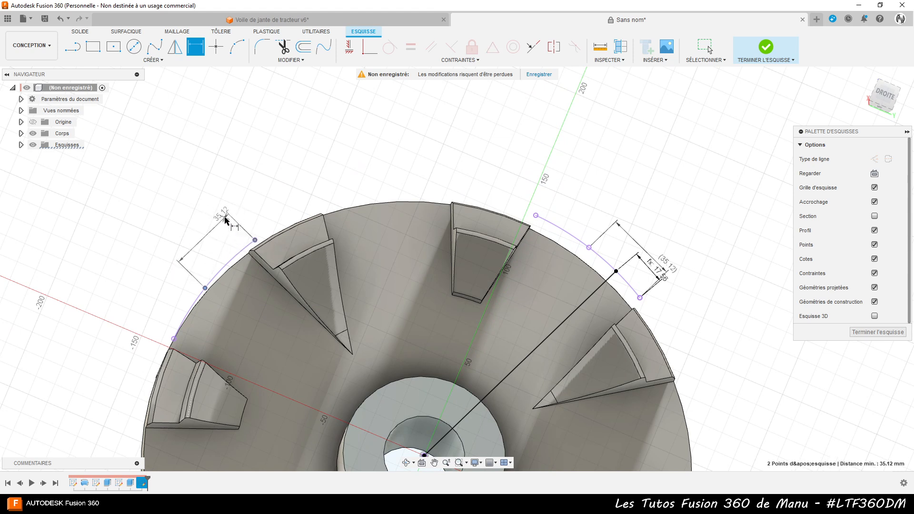
pyautogui.click(226, 215)
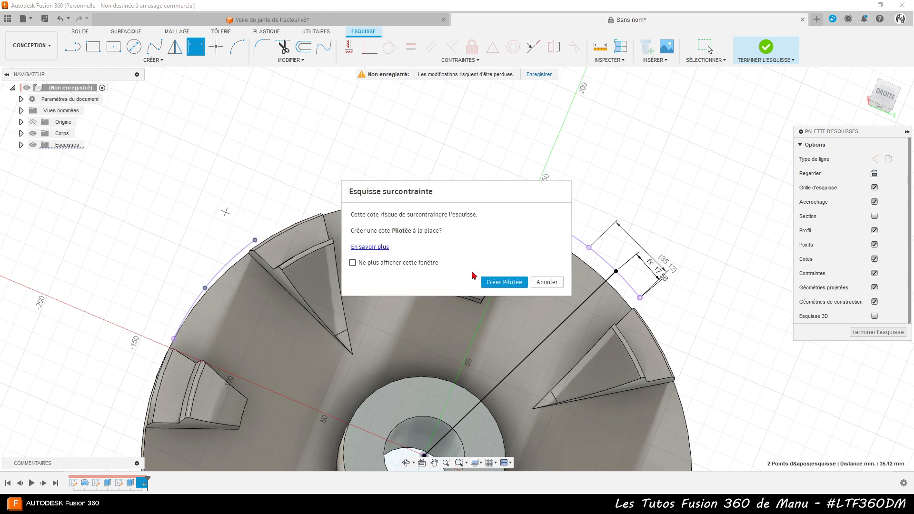
pyautogui.click(498, 283)
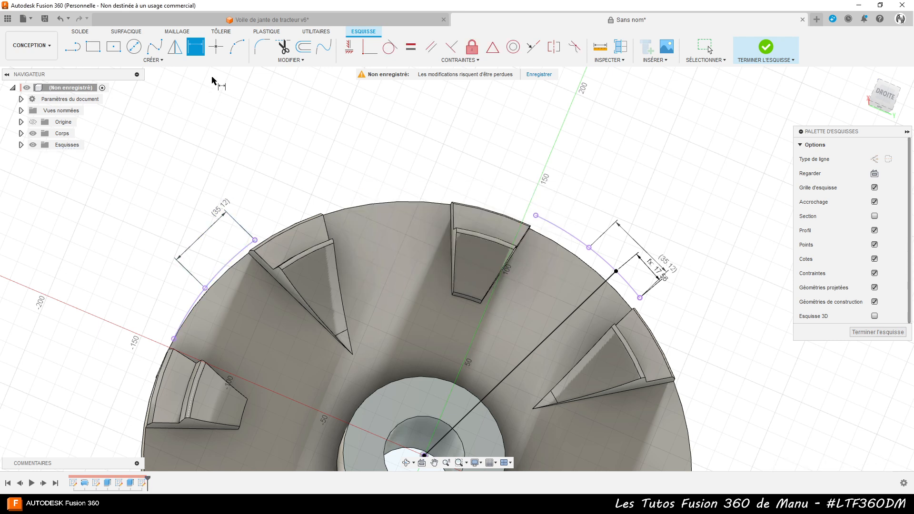
# Place a sketch point on this second arc and dimension it from the notch corner at half the driven dimension, 17.56 mm
pyautogui.click(216, 49)
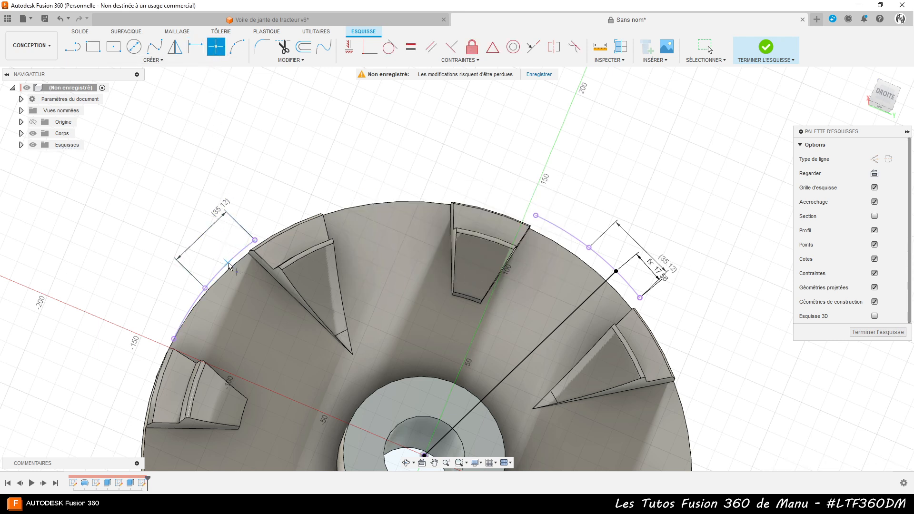
pyautogui.scroll(2, 249, 274)
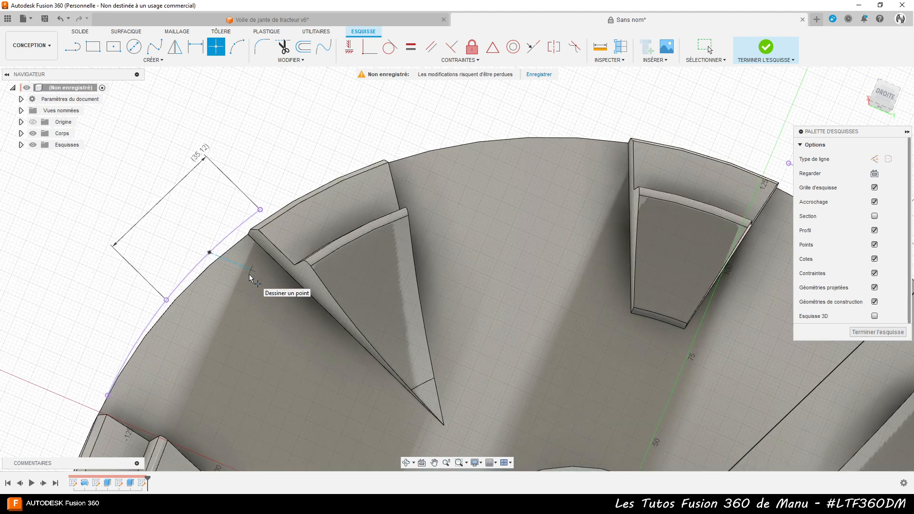
pyautogui.press('d')
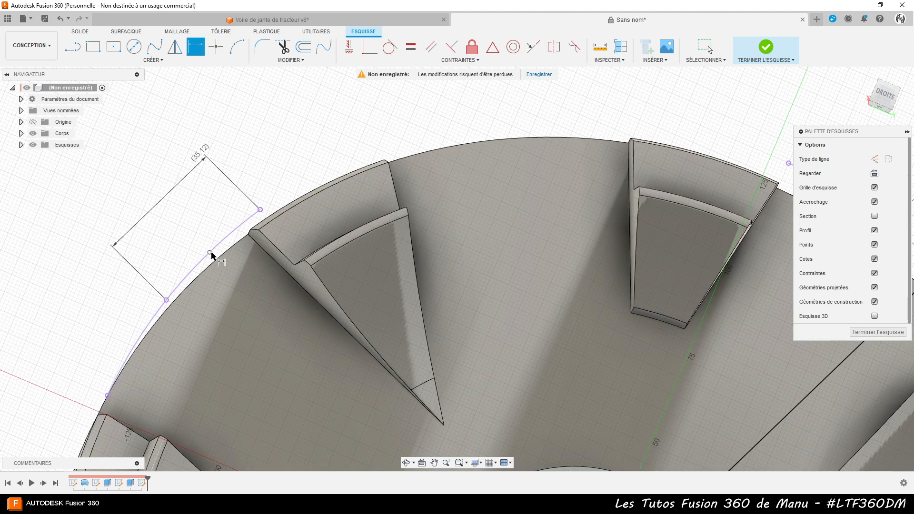
pyautogui.click(209, 253)
pyautogui.click(166, 299)
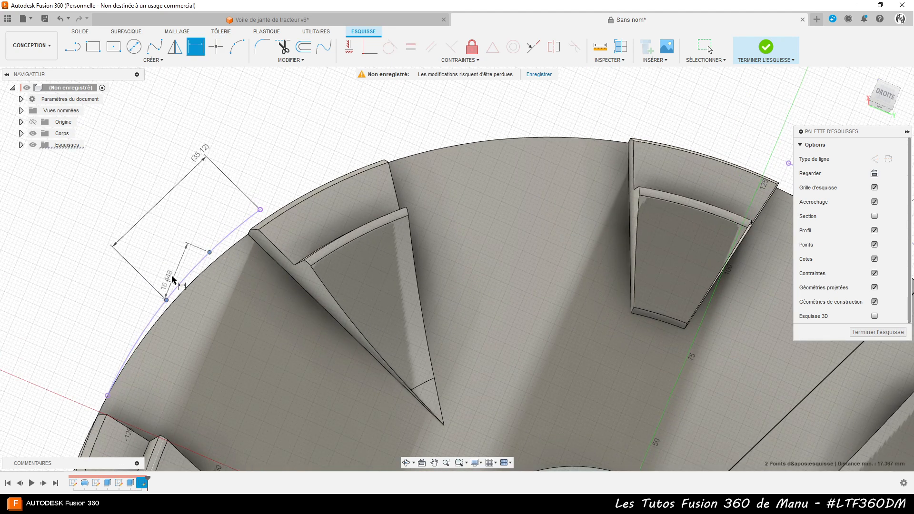
pyautogui.click(185, 229)
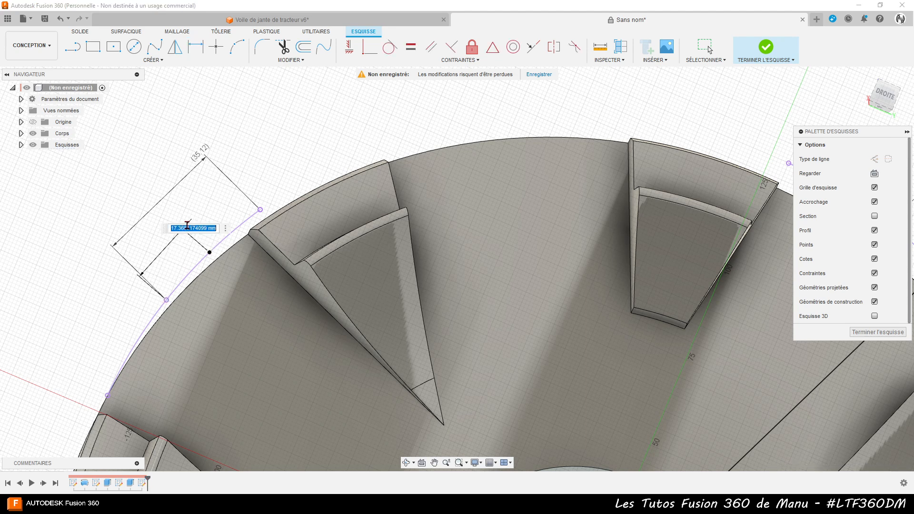
pyautogui.click(200, 156)
pyautogui.press('Return')
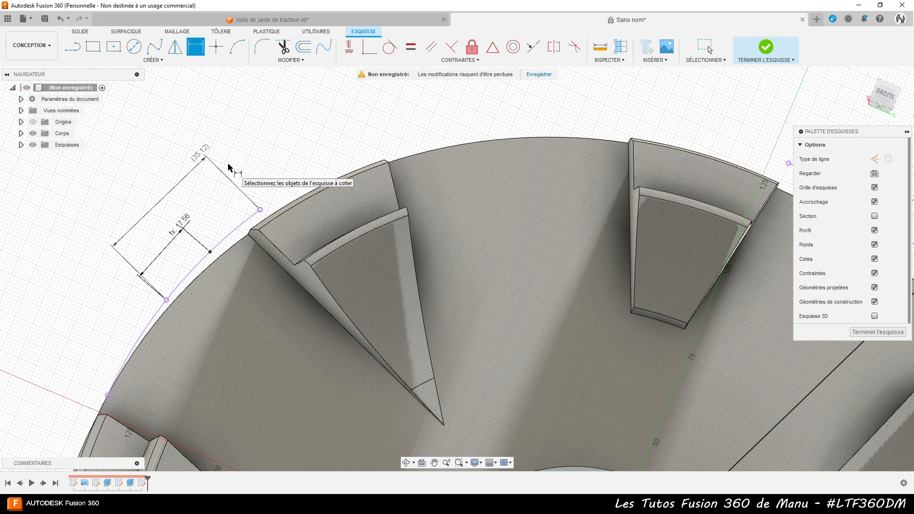
# Draw a second radial line from the second arc's midway point to the origin at the hub's centre
pyautogui.click(73, 46)
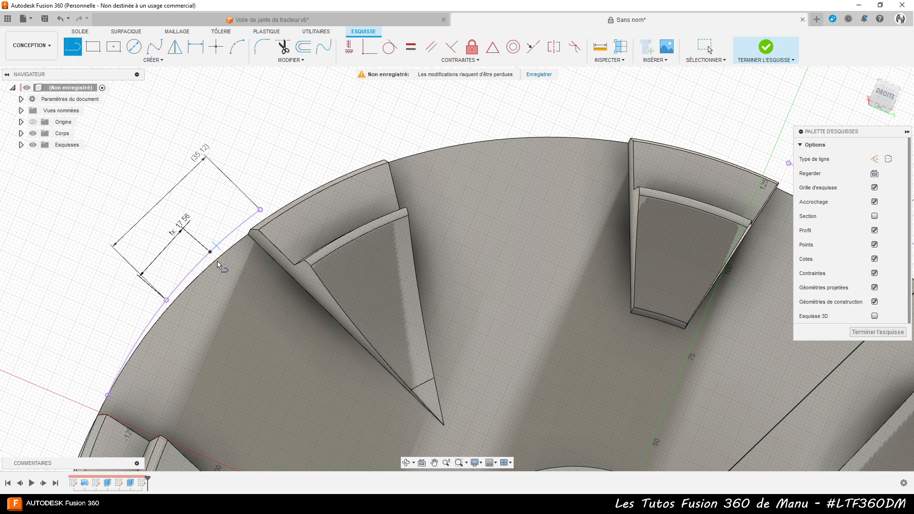
pyautogui.click(210, 253)
pyautogui.scroll(-4, 210, 253)
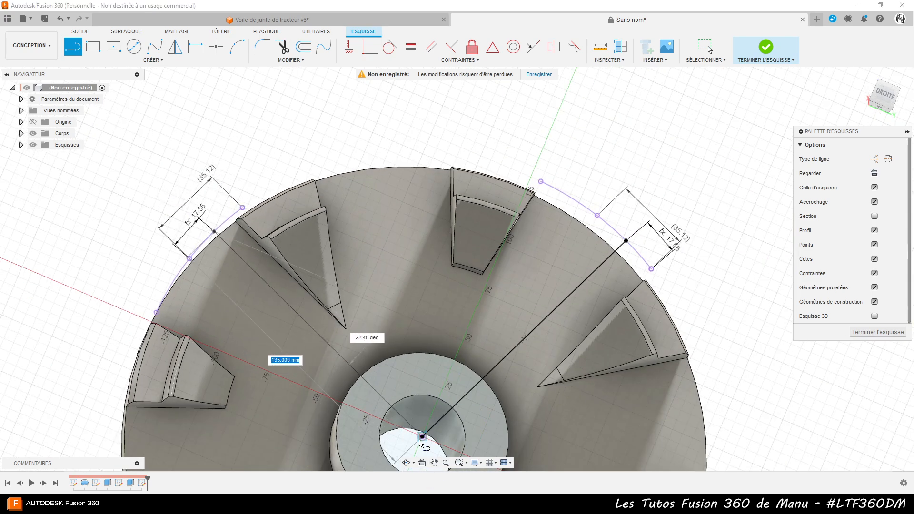
pyautogui.click(422, 437)
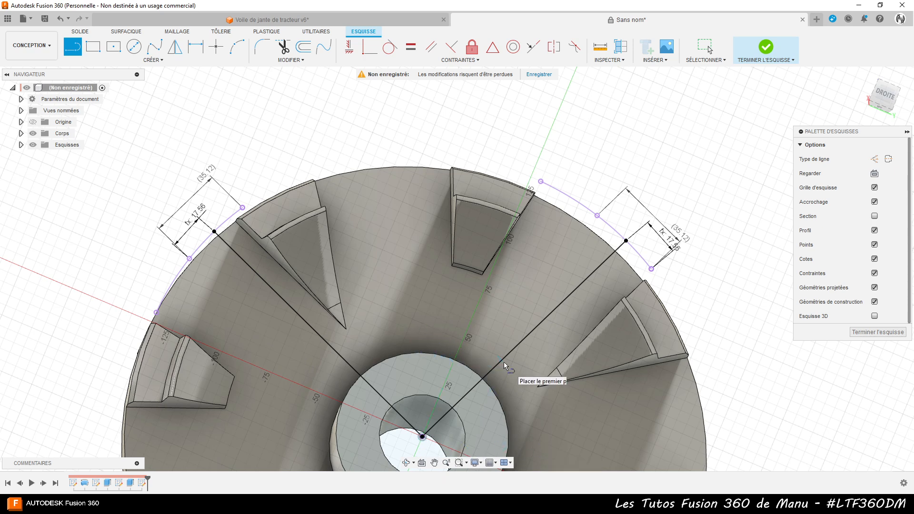
# Add a driven angular dimension between the two radial lines, placed outside the rim
pyautogui.press('d')
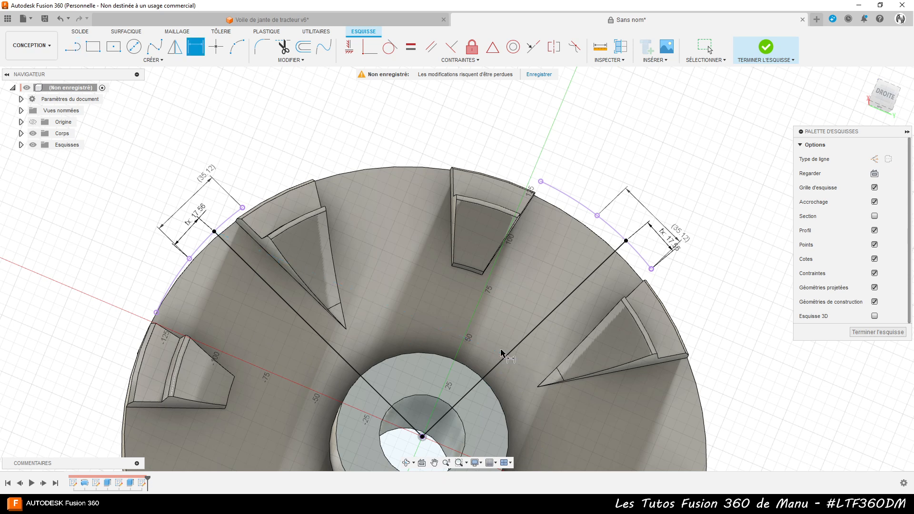
pyautogui.click(378, 394)
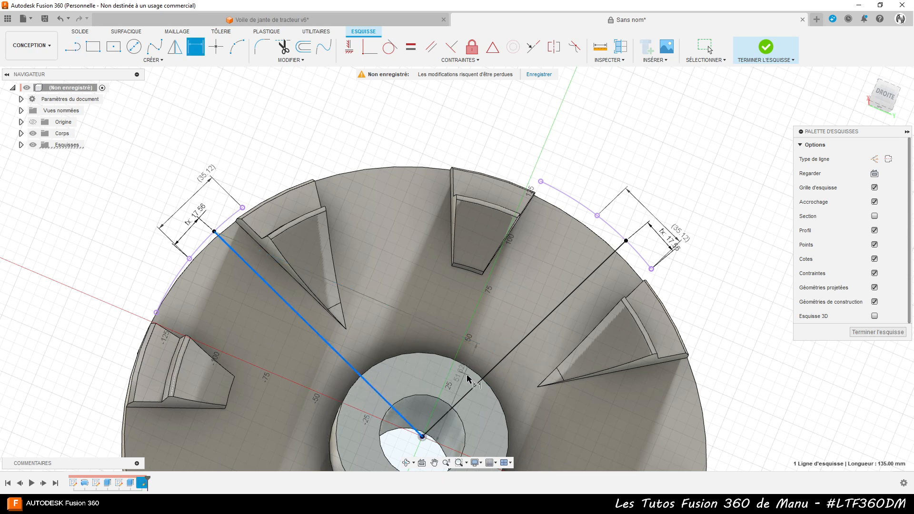
pyautogui.click(471, 388)
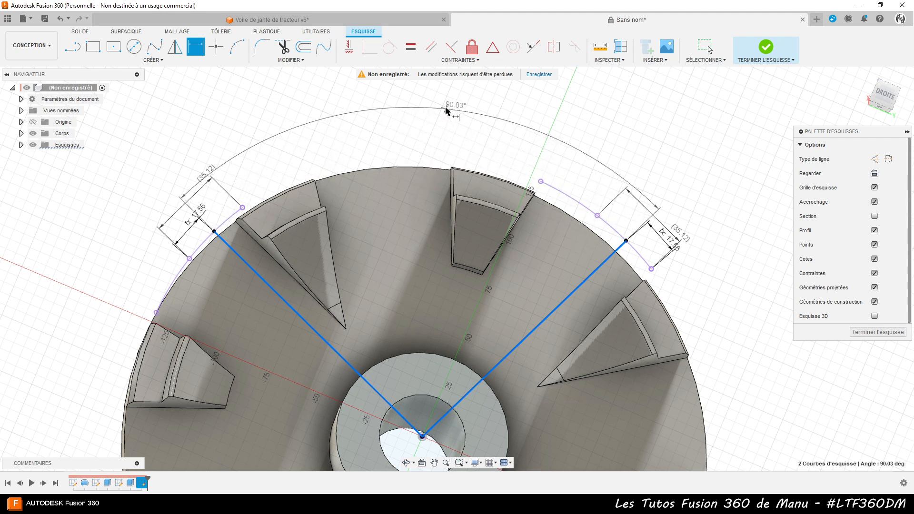
pyautogui.click(445, 95)
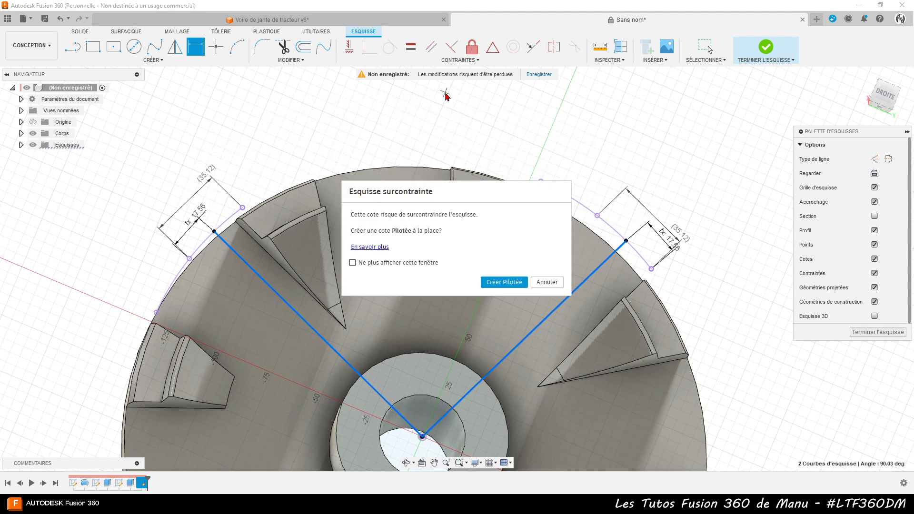
pyautogui.click(500, 285)
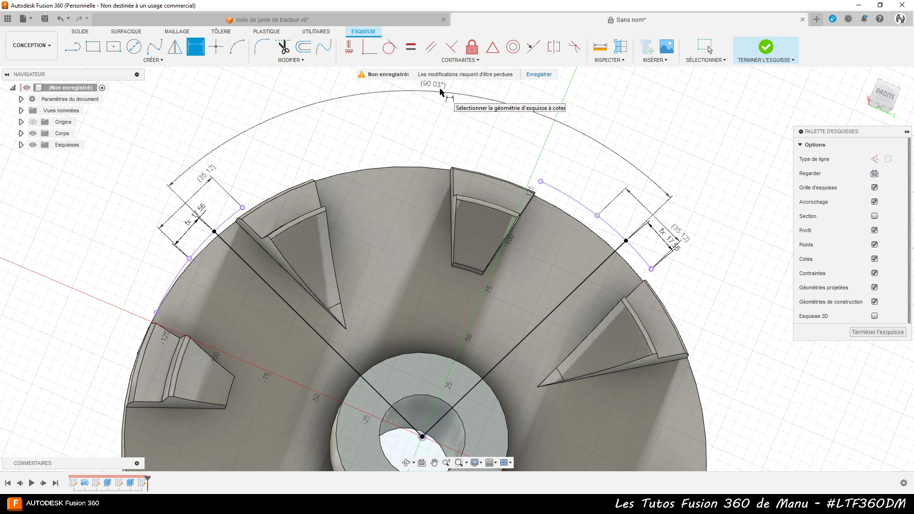
pyautogui.press('Escape')
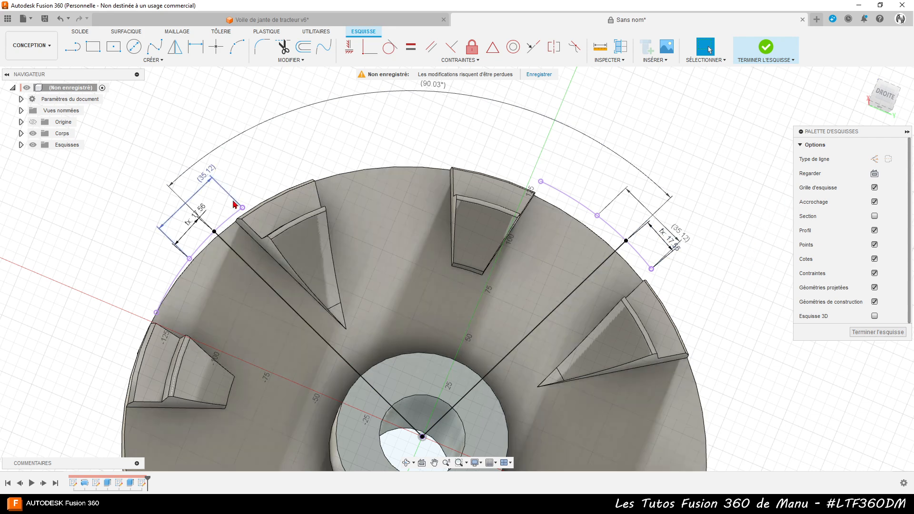
# Delete the 17.56 mm point dimension on the second arc and constrain the two radial lines perpendicular to each other
pyautogui.click(665, 241)
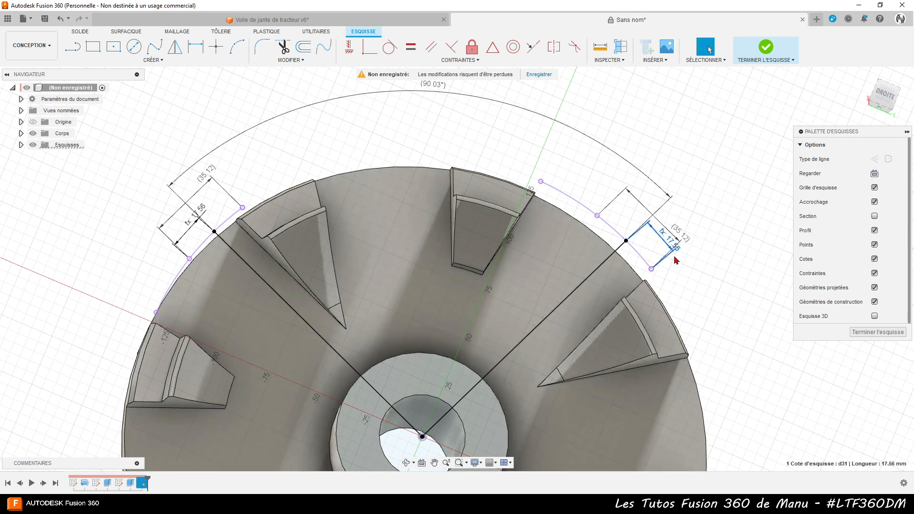
pyautogui.press('Delete')
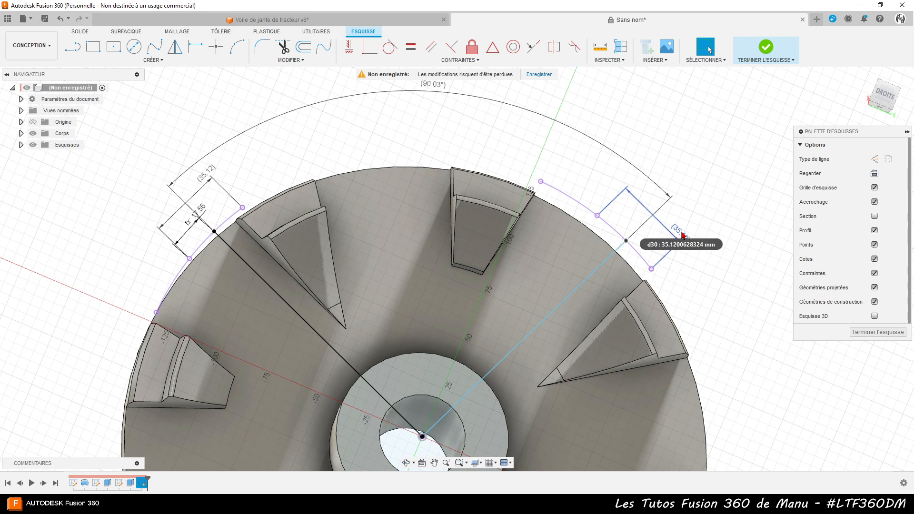
pyautogui.click(460, 48)
pyautogui.click(462, 402)
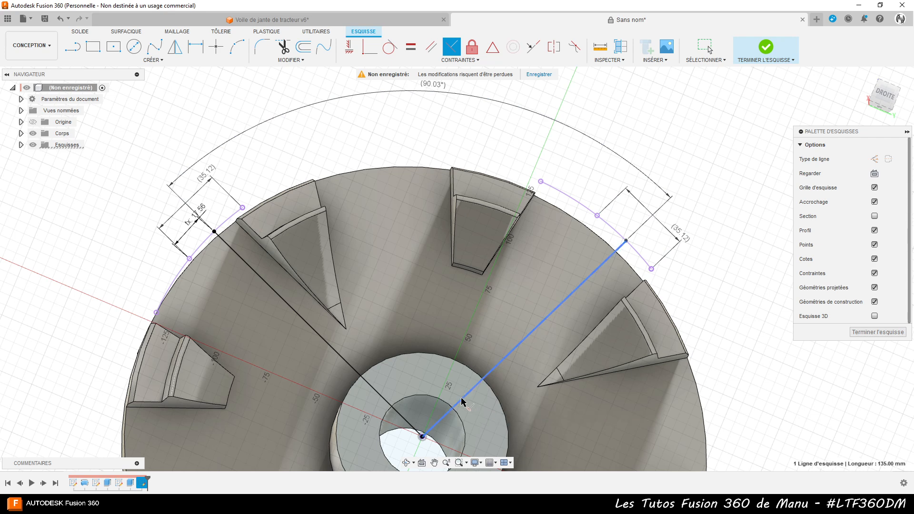
pyautogui.click(408, 422)
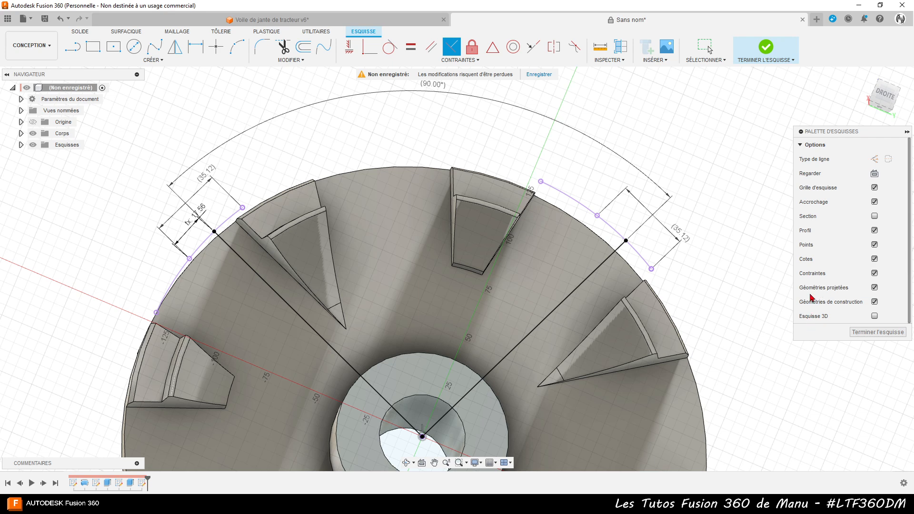
pyautogui.press('Escape')
# Project the entire wheel body into the sketch using the body selection filter
pyautogui.keyDown('shift'); pyautogui.moveTo(731, 251); pyautogui.dragTo(722, 262, button='middle'); pyautogui.keyUp('shift')
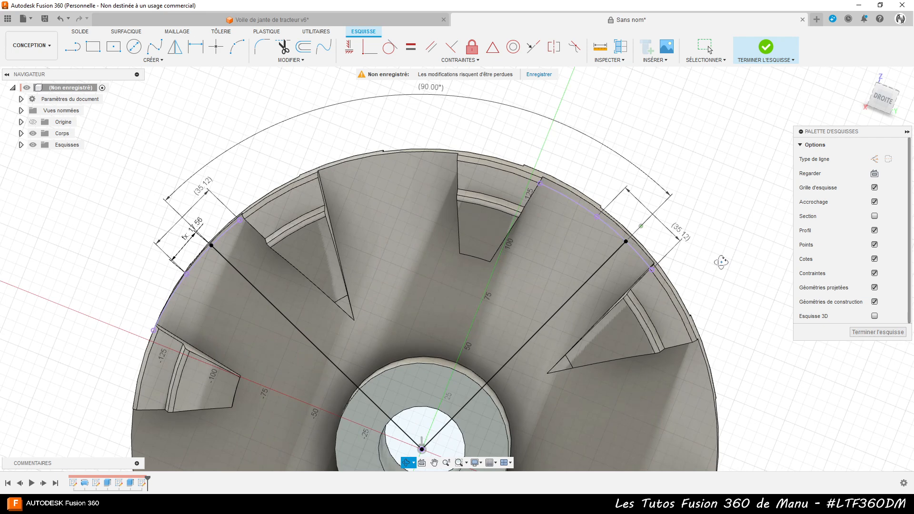
pyautogui.press('Return')
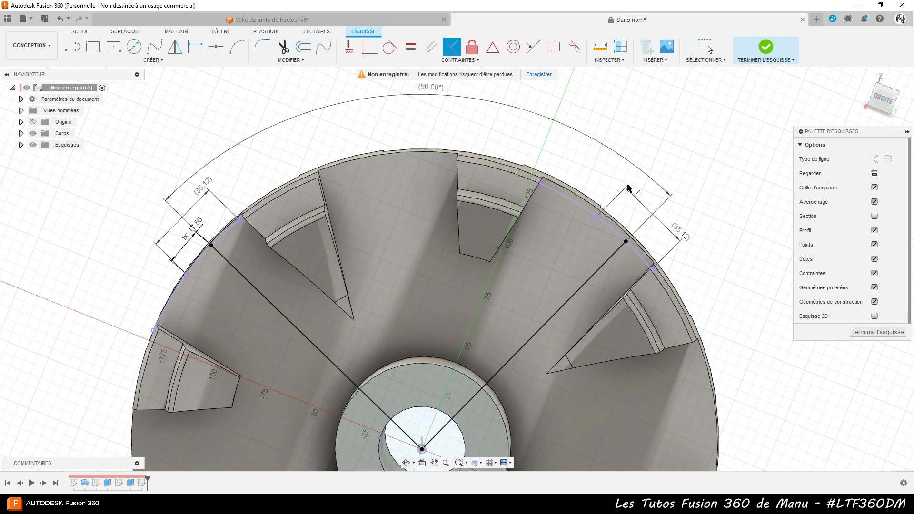
pyautogui.press('p')
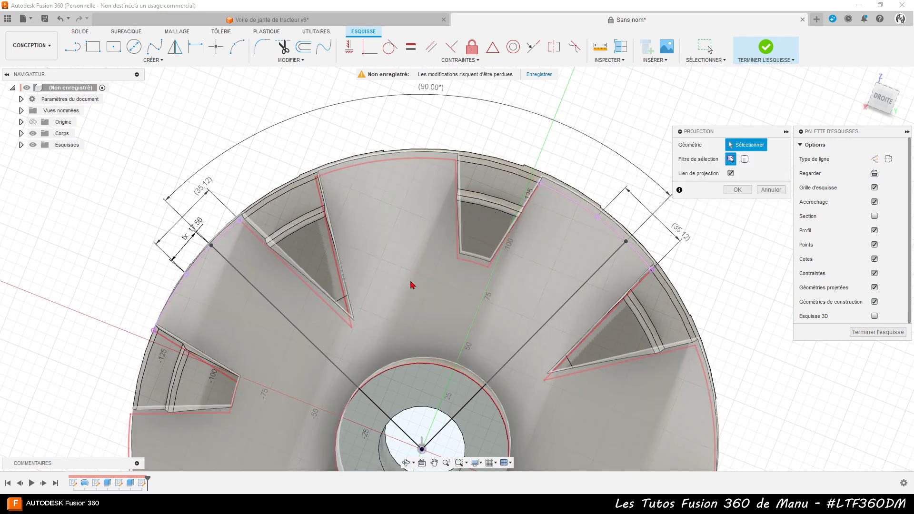
pyautogui.click(875, 174)
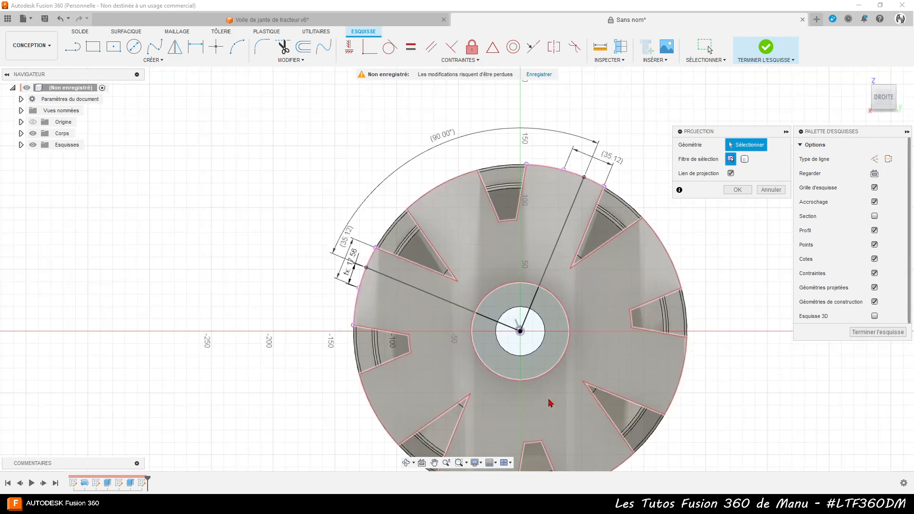
pyautogui.scroll(-1, 573, 424)
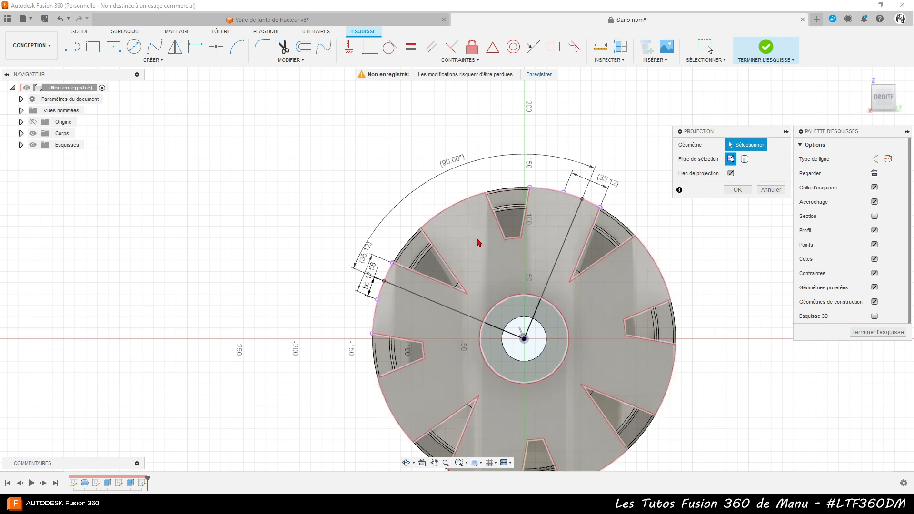
pyautogui.click(744, 160)
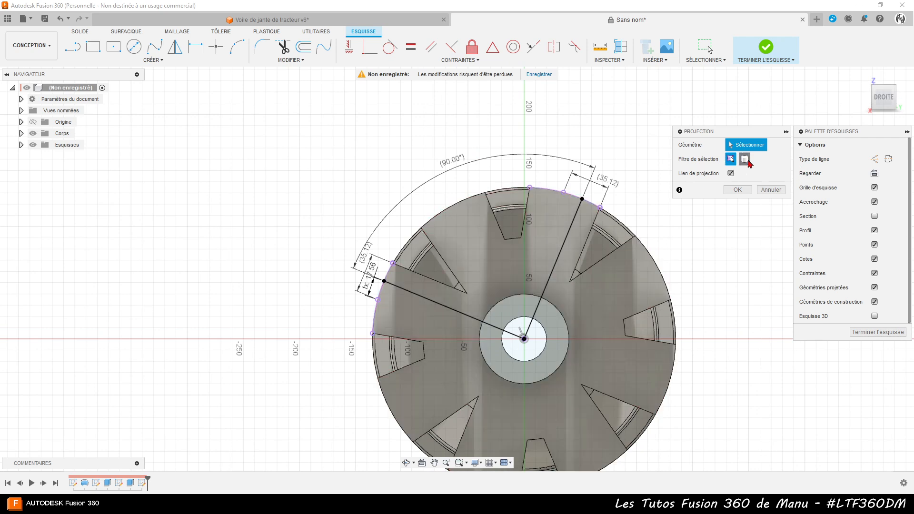
pyautogui.click(510, 257)
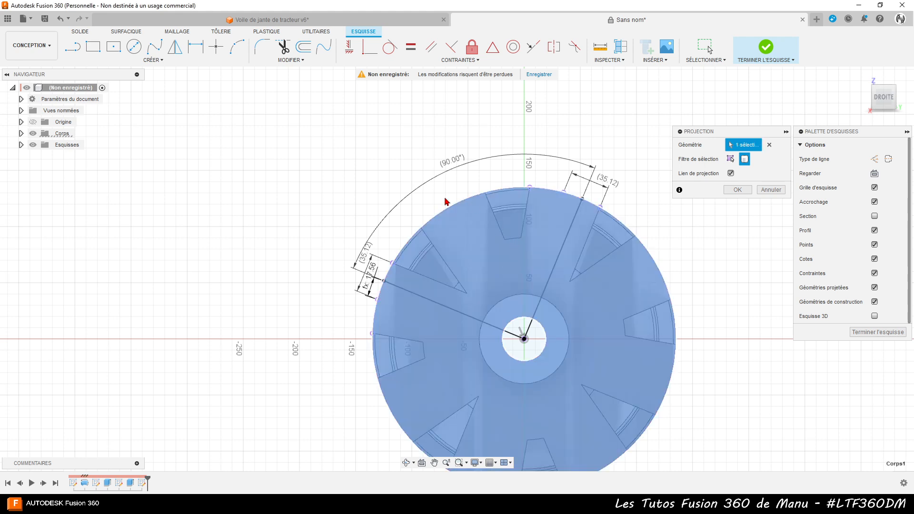
pyautogui.click(737, 190)
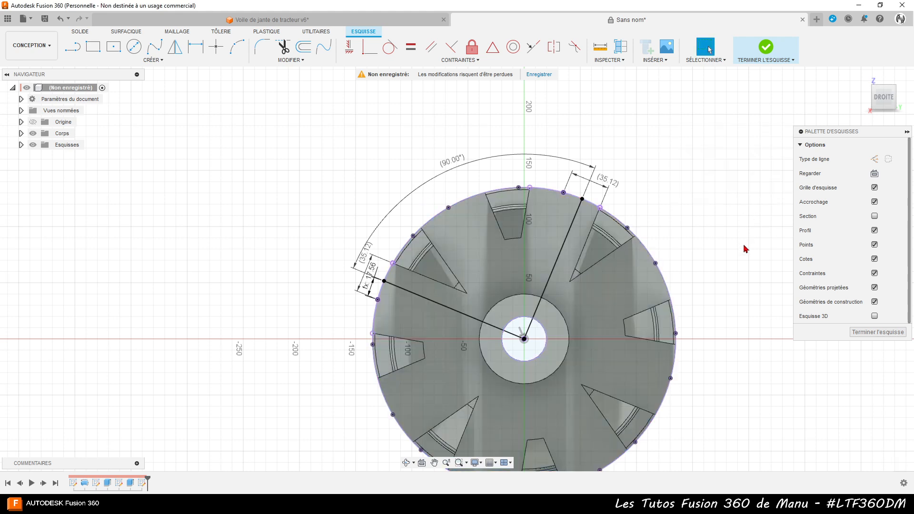
# Extrude the quarter-sector profiles between the radial lines, including the hub portion, -120 mm through the wheel as an intersection
pyautogui.click(486, 271)
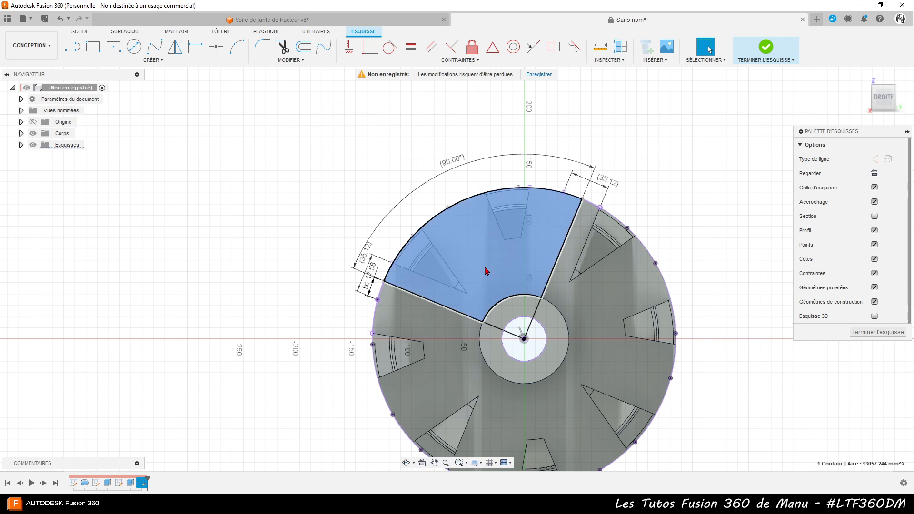
pyautogui.press('super')
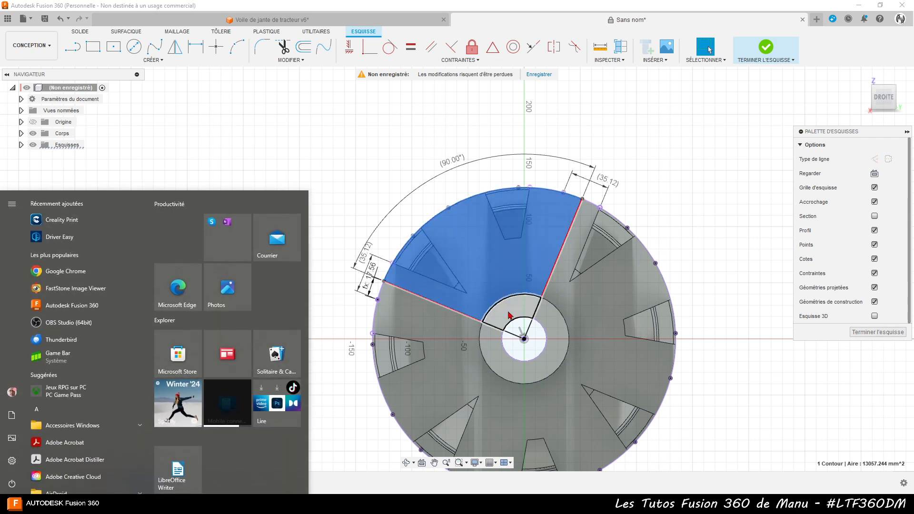
pyautogui.press('super')
pyautogui.keyDown('ctrl'); pyautogui.click(509, 316); pyautogui.keyUp('ctrl')
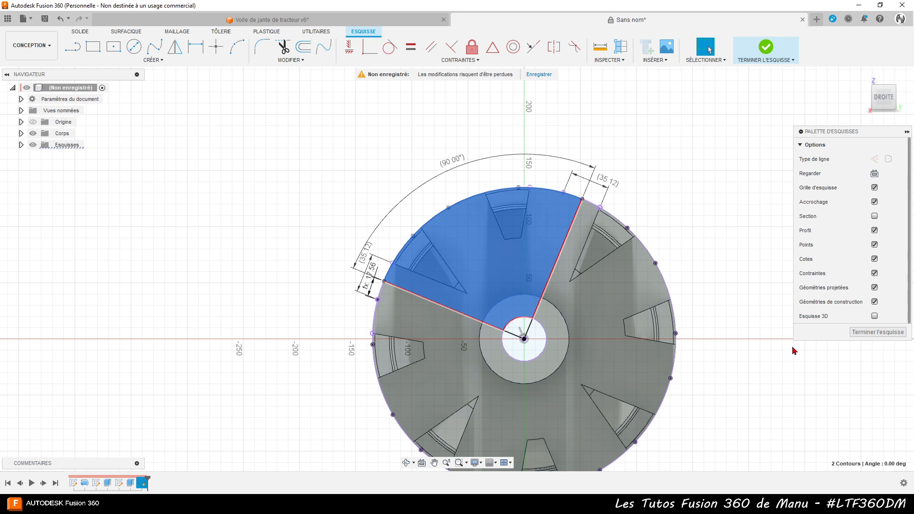
pyautogui.press('e')
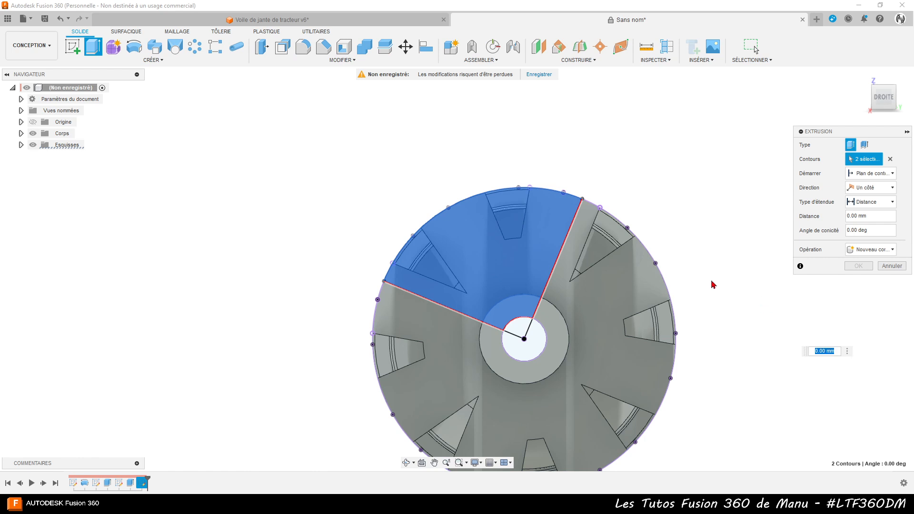
pyautogui.keyDown('shift'); pyautogui.moveTo(692, 271); pyautogui.dragTo(734, 272, button='middle'); pyautogui.keyUp('shift')
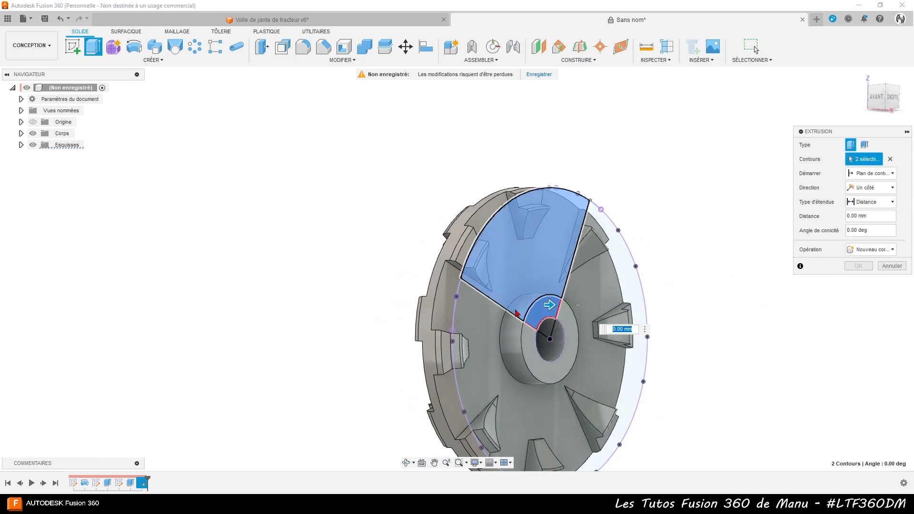
pyautogui.moveTo(546, 306); pyautogui.dragTo(444, 310)
pyautogui.click(881, 249)
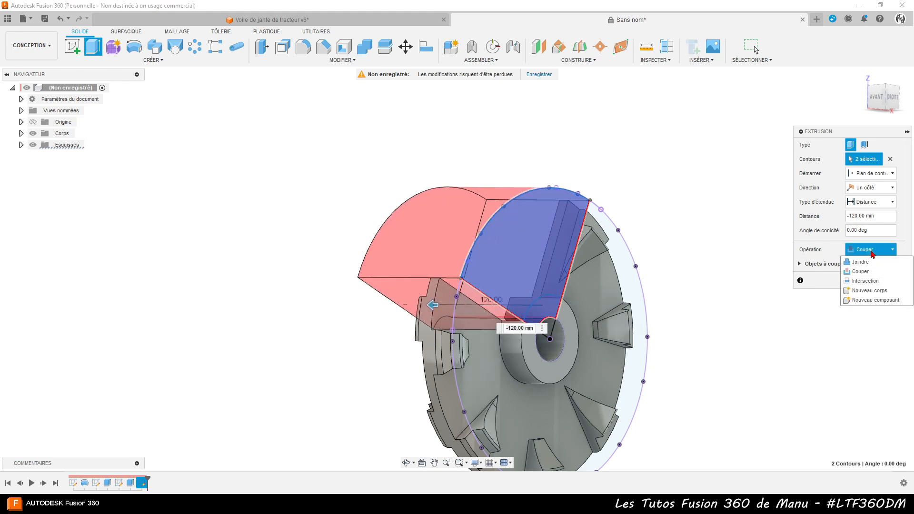
pyautogui.click(871, 282)
pyautogui.keyDown('shift'); pyautogui.moveTo(744, 327); pyautogui.dragTo(719, 328, button='middle'); pyautogui.keyUp('shift')
pyautogui.click(863, 284)
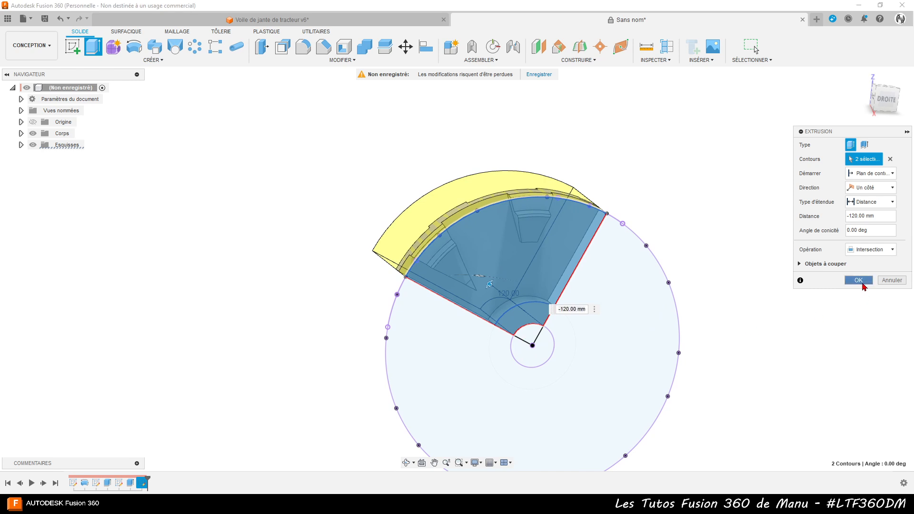
pyautogui.keyDown('shift'); pyautogui.moveTo(656, 333); pyautogui.dragTo(651, 425, button='middle'); pyautogui.keyUp('shift')
pyautogui.press('Escape')
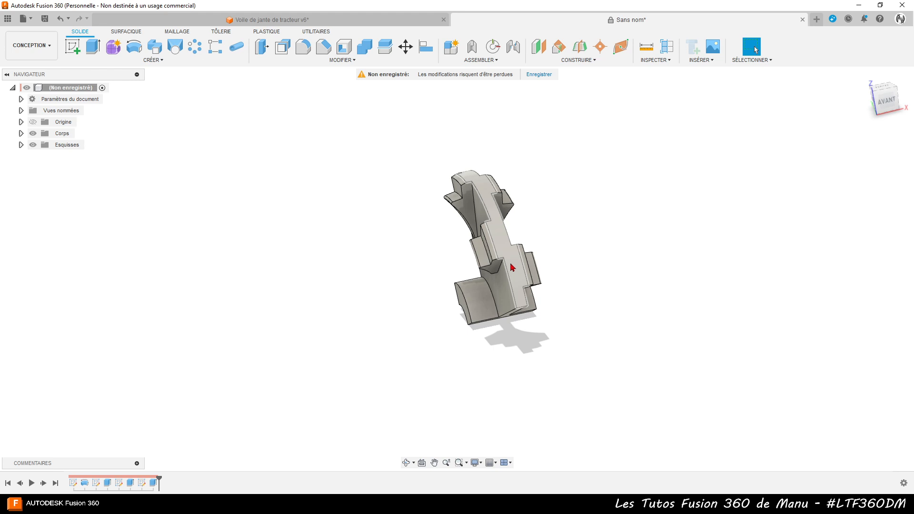
# Measure the distance between the two opposite edges of the sector's outer rim face near the cut end
pyautogui.scroll(5, 529, 286)
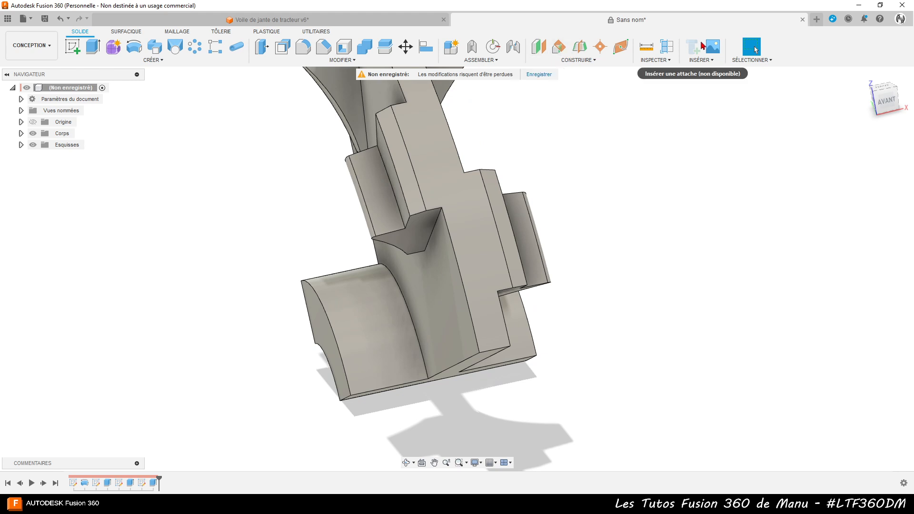
pyautogui.click(646, 47)
pyautogui.click(475, 323)
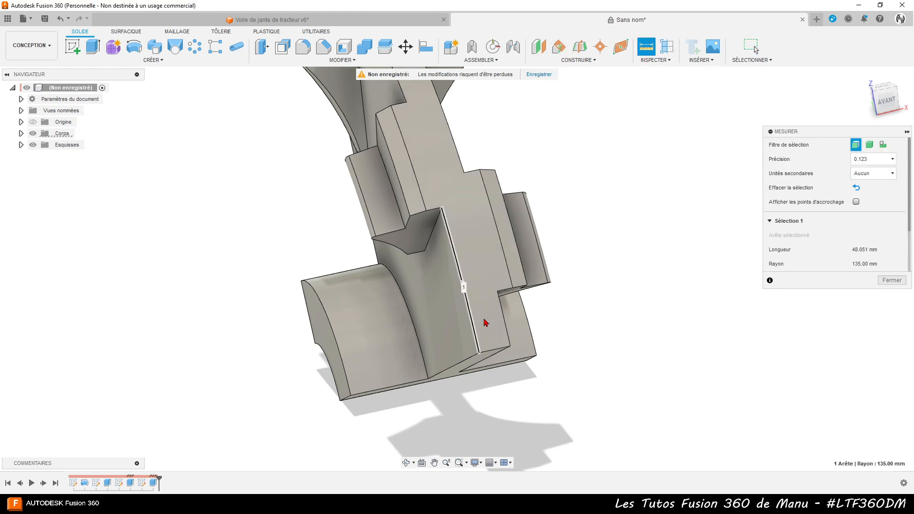
pyautogui.click(505, 322)
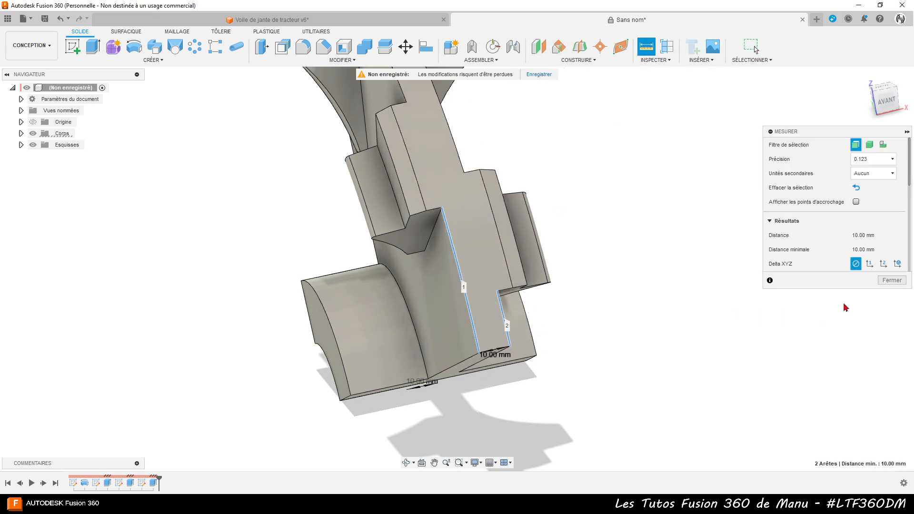
pyautogui.click(892, 280)
# Start a new sketch on the sector's flat disc face, on the side where the hub protrudes further
pyautogui.keyDown('shift'); pyautogui.moveTo(621, 282); pyautogui.dragTo(660, 303, button='middle'); pyautogui.keyUp('shift')
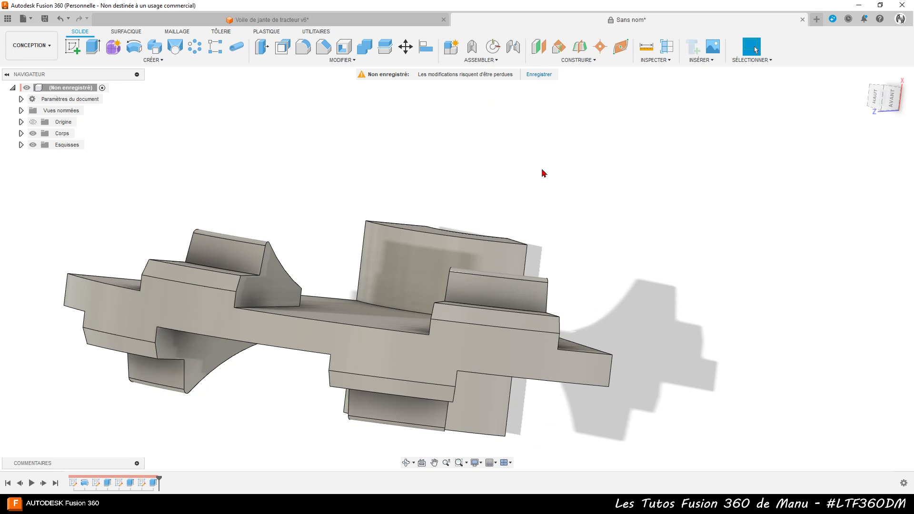
pyautogui.keyDown('shift'); pyautogui.moveTo(494, 373); pyautogui.dragTo(511, 330, button='middle'); pyautogui.keyUp('shift')
pyautogui.click(504, 285)
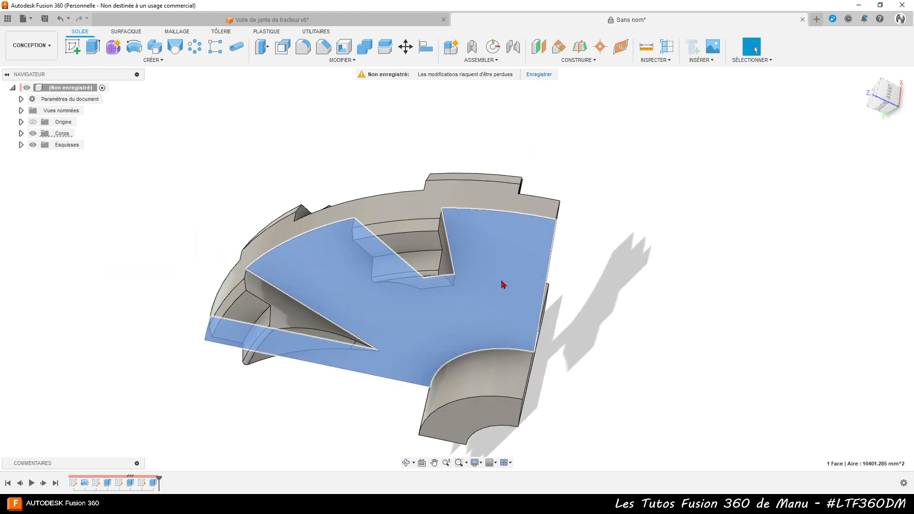
pyautogui.click(74, 48)
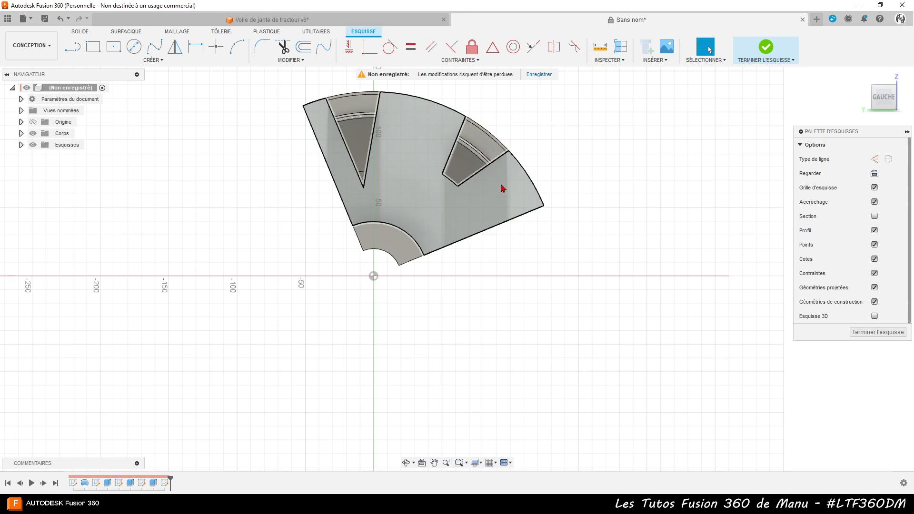
# Project the rim's edge arc beside the sector's cut end and the adjacent notch corner, using the specified-entities filter
pyautogui.scroll(3, 515, 152)
pyautogui.scroll(5, 514, 156)
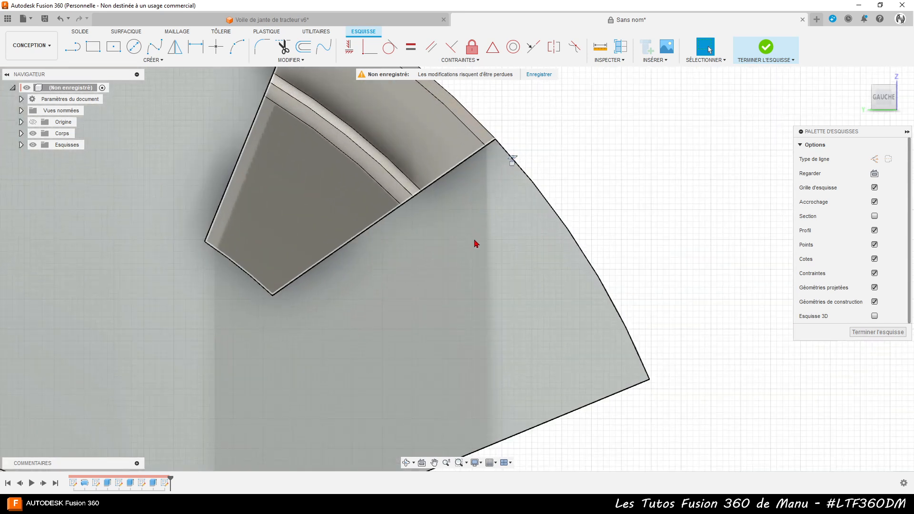
pyautogui.moveTo(475, 244)
pyautogui.keyDown('shift'); pyautogui.mouseDown(button='middle')
pyautogui.moveTo(459, 235)
pyautogui.moveTo(462, 253)
pyautogui.moveTo(443, 256)
pyautogui.mouseUp(button='middle'); pyautogui.keyUp('shift')
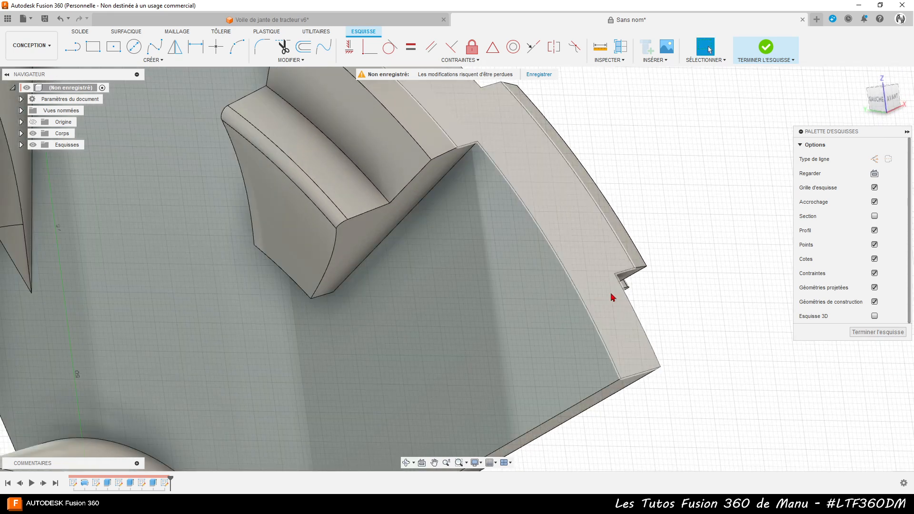
pyautogui.press('p')
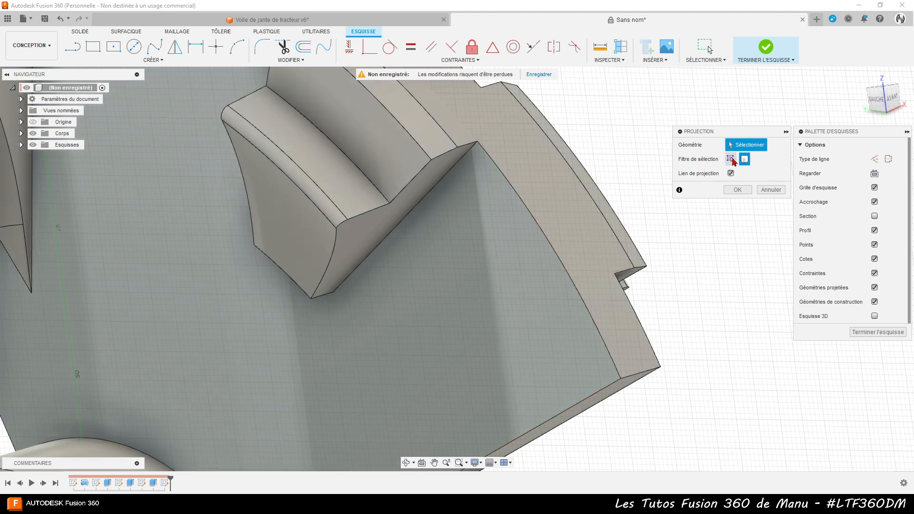
pyautogui.click(731, 160)
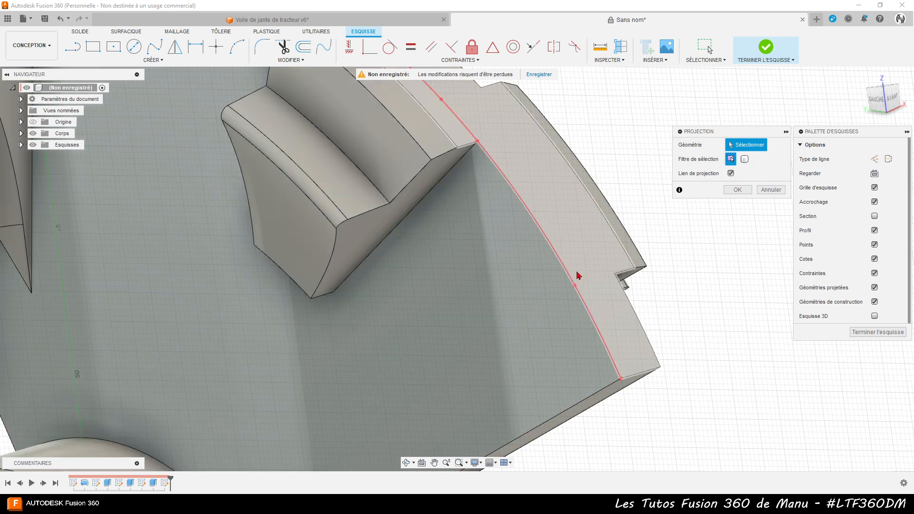
pyautogui.click(571, 279)
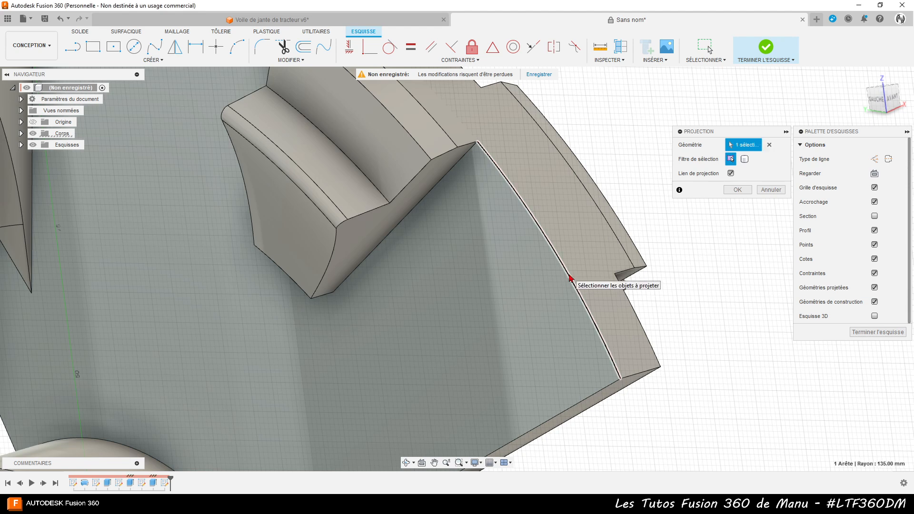
pyautogui.click(615, 275)
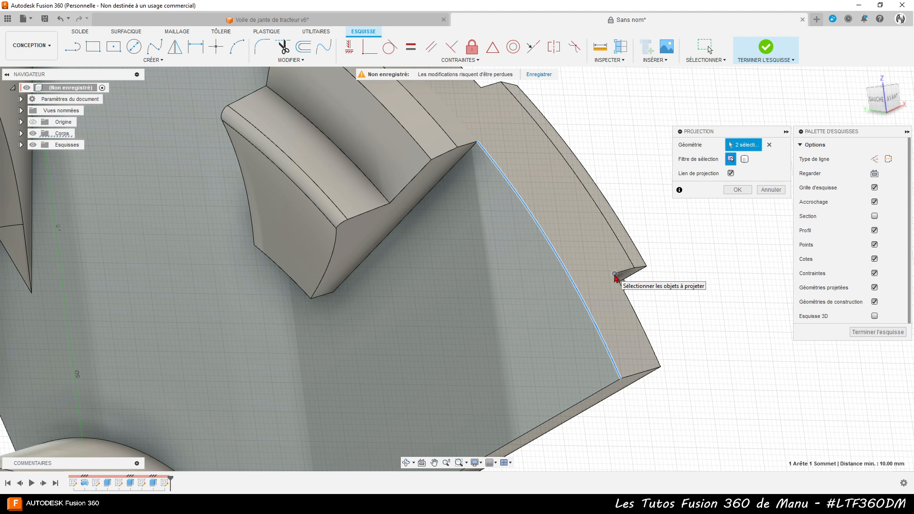
# Add the same notch's long straight edge and the neighbouring window's facing side edge to the projection
pyautogui.keyDown('shift'); pyautogui.moveTo(603, 297); pyautogui.dragTo(557, 294, button='middle'); pyautogui.keyUp('shift')
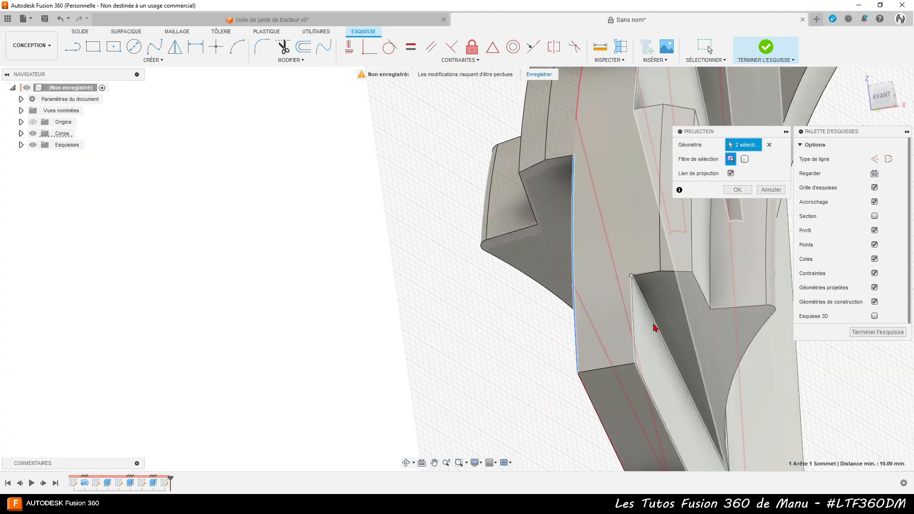
pyautogui.click(656, 327)
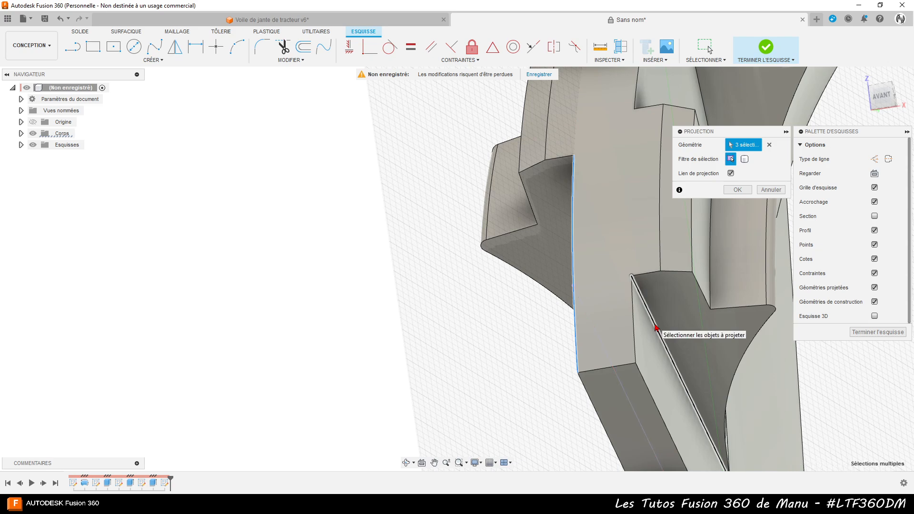
pyautogui.keyDown('shift'); pyautogui.moveTo(657, 328); pyautogui.dragTo(709, 313, button='middle'); pyautogui.keyUp('shift')
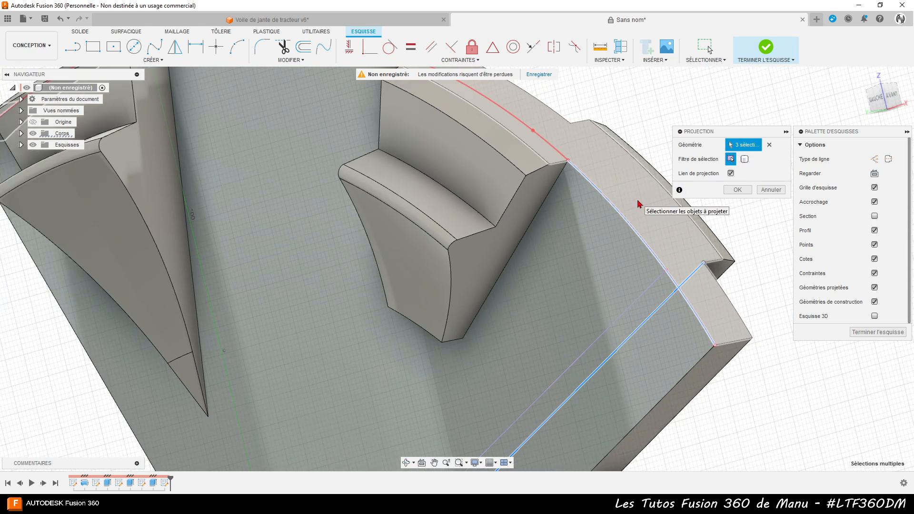
pyautogui.scroll(-1, 567, 221)
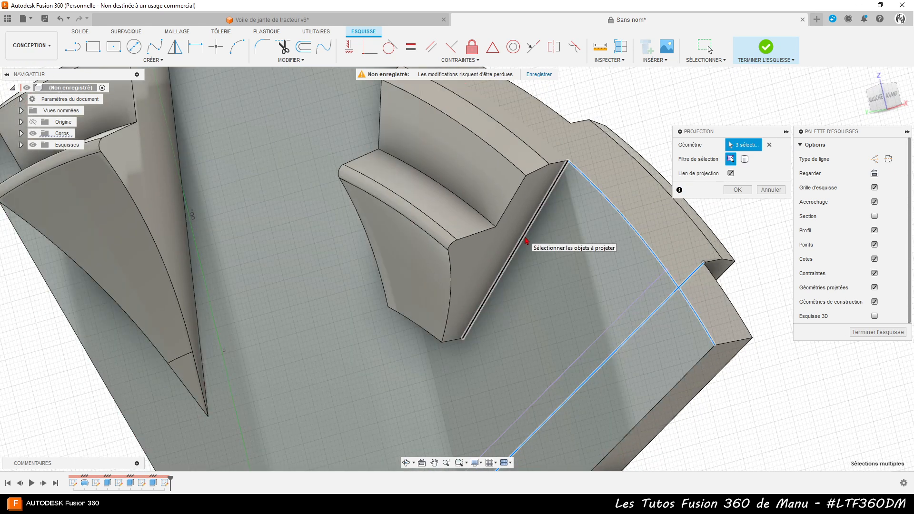
pyautogui.click(526, 241)
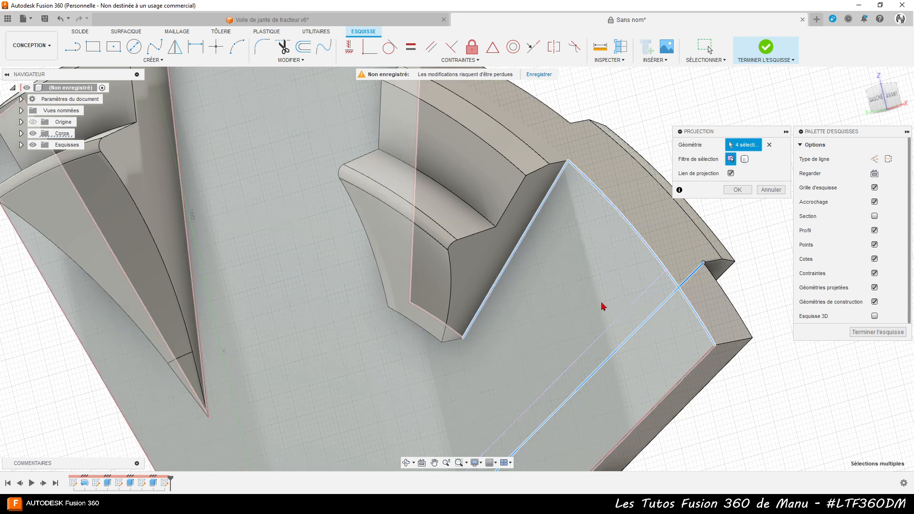
# Project the middle spoke's rim arc, notch corner, notch edge and the pointed window's side edge, completing the projection
pyautogui.scroll(-3, 601, 306)
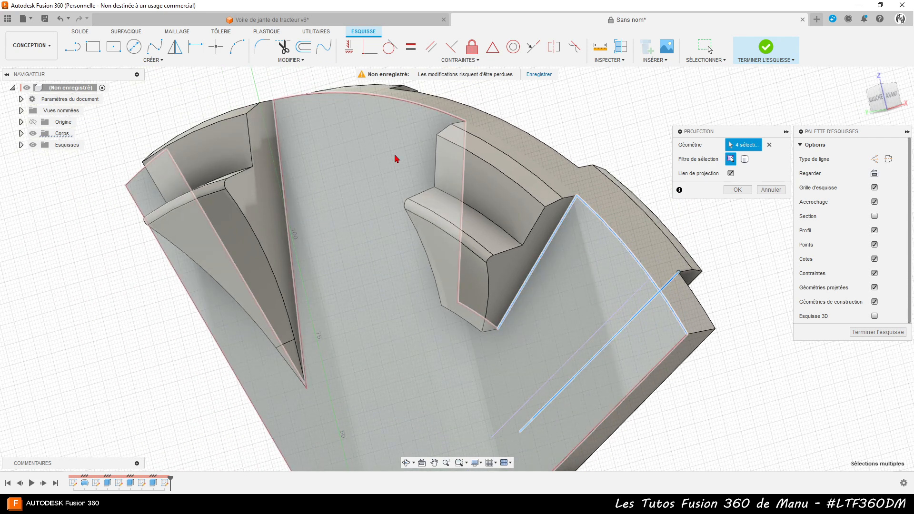
pyautogui.keyDown('shift'); pyautogui.moveTo(345, 171); pyautogui.dragTo(408, 139, button='middle'); pyautogui.keyUp('shift')
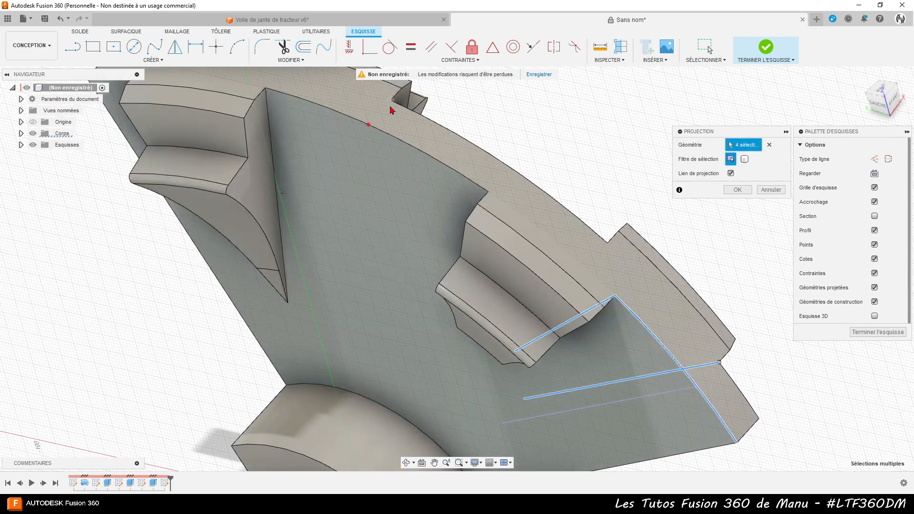
pyautogui.click(393, 105)
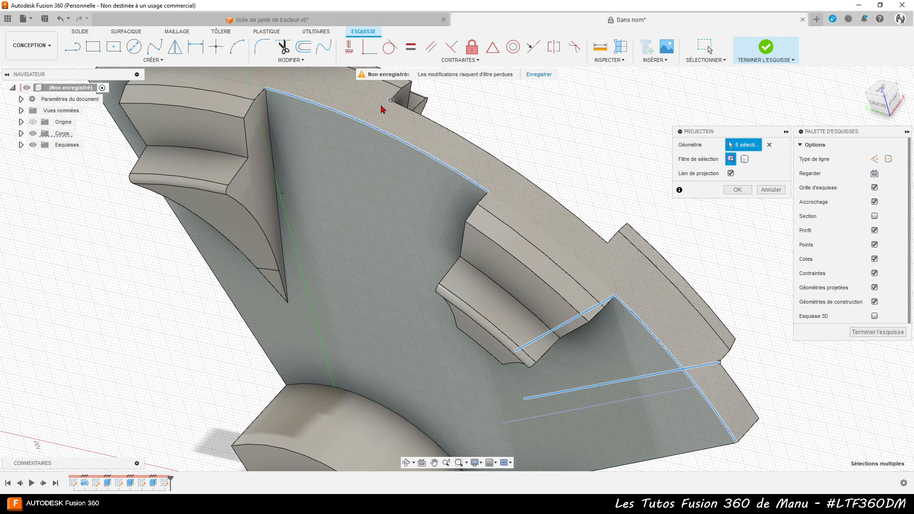
pyautogui.click(270, 142)
pyautogui.click(318, 153)
pyautogui.moveTo(351, 179)
pyautogui.keyDown('shift'); pyautogui.mouseDown(button='middle')
pyautogui.moveTo(309, 192)
pyautogui.moveTo(317, 207)
pyautogui.moveTo(352, 194)
pyautogui.mouseUp(button='middle'); pyautogui.keyUp('shift')
pyautogui.click(386, 165)
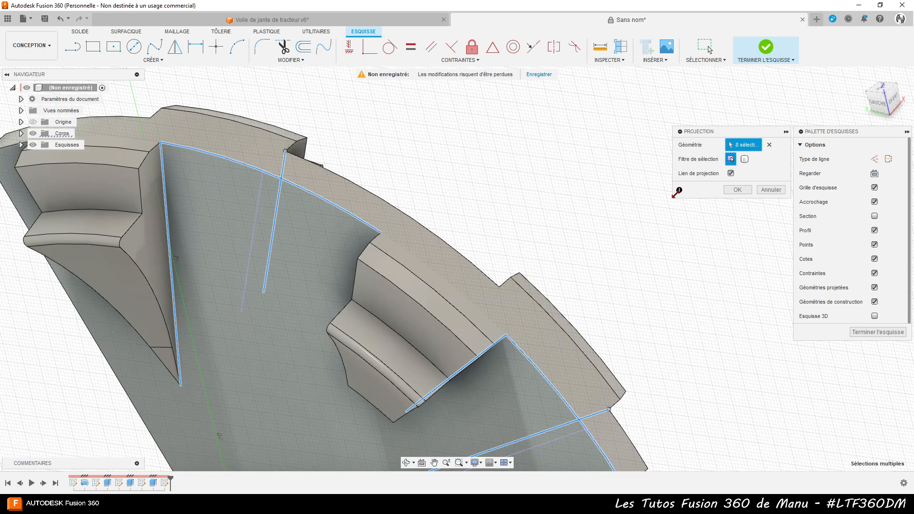
pyautogui.click(738, 190)
# Sketch a centre-point arc of 55 mm radius about the origin, spanning the disc face just outside the hub
pyautogui.scroll(-3, 547, 116)
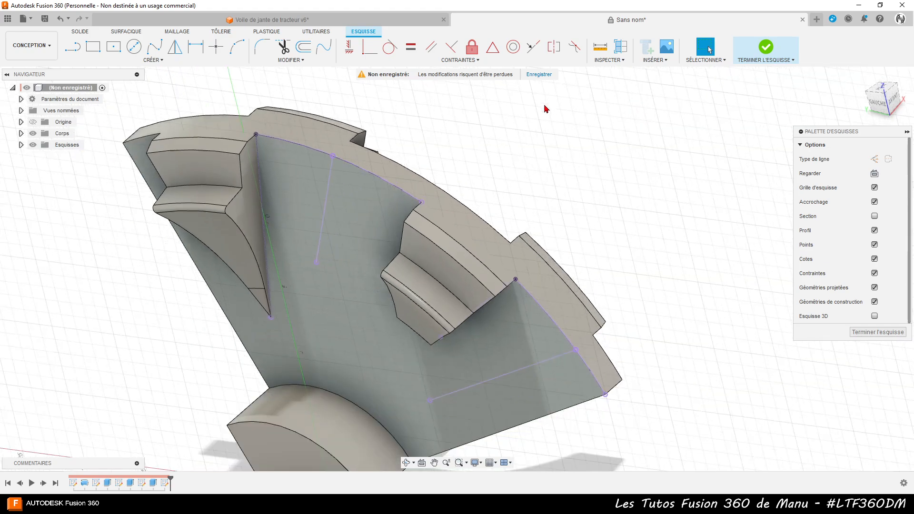
pyautogui.keyDown('shift'); pyautogui.moveTo(648, 255); pyautogui.dragTo(673, 224, button='middle'); pyautogui.keyUp('shift')
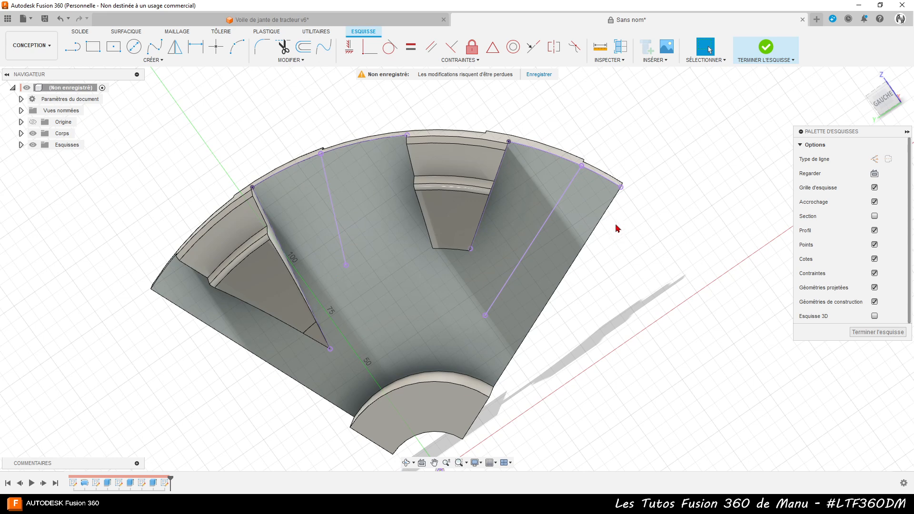
pyautogui.moveTo(546, 251)
pyautogui.keyDown('shift'); pyautogui.mouseDown(button='middle')
pyautogui.moveTo(541, 214)
pyautogui.moveTo(533, 232)
pyautogui.moveTo(571, 235)
pyautogui.mouseUp(button='middle'); pyautogui.keyUp('shift')
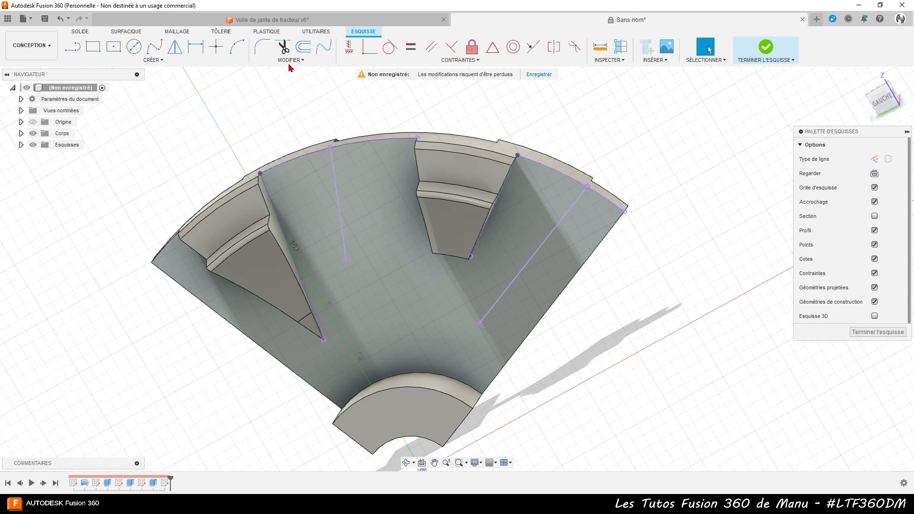
pyautogui.click(152, 60)
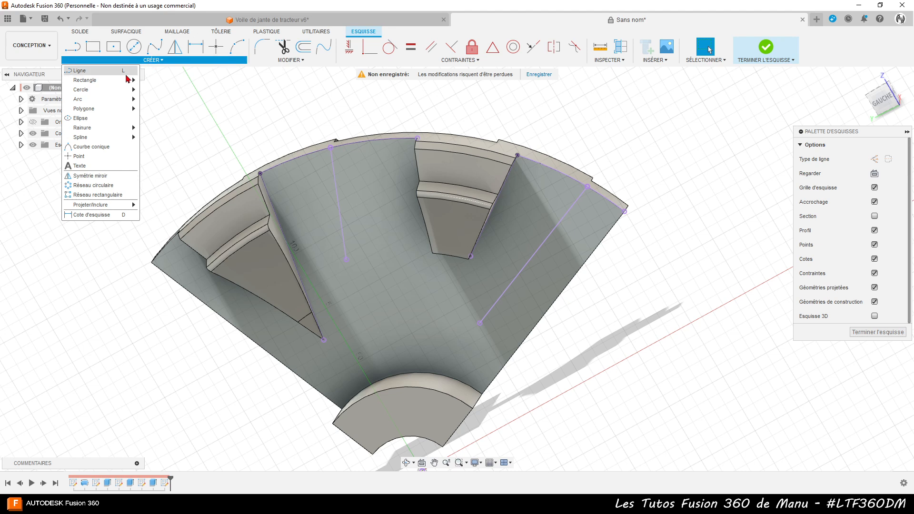
pyautogui.moveTo(103, 91)
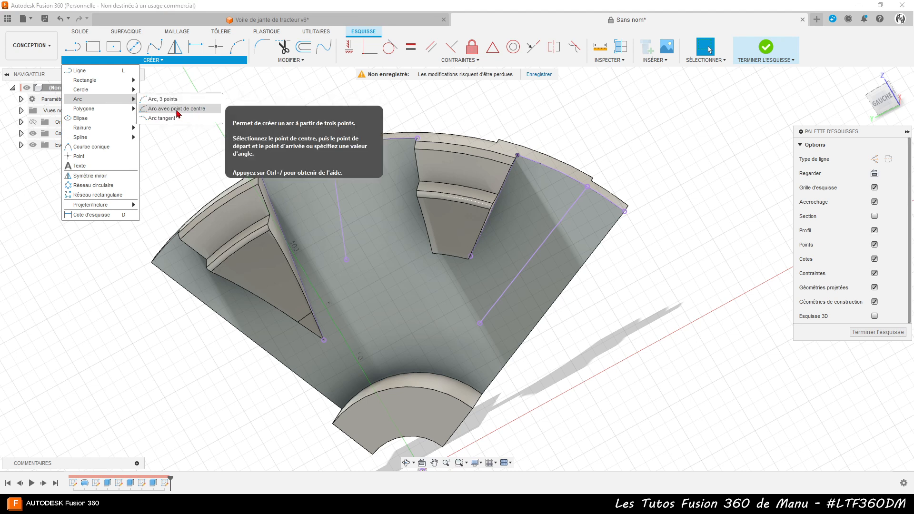
pyautogui.click(198, 112)
pyautogui.scroll(-3, 398, 298)
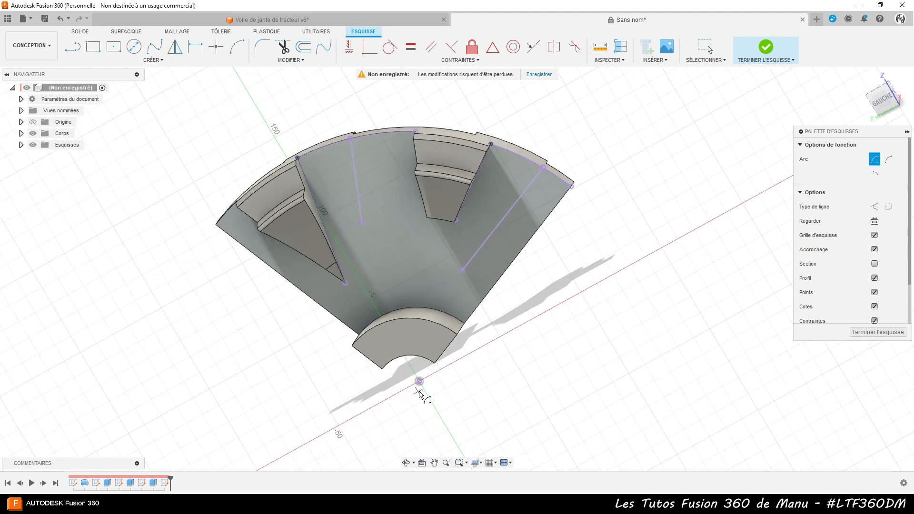
pyautogui.click(419, 382)
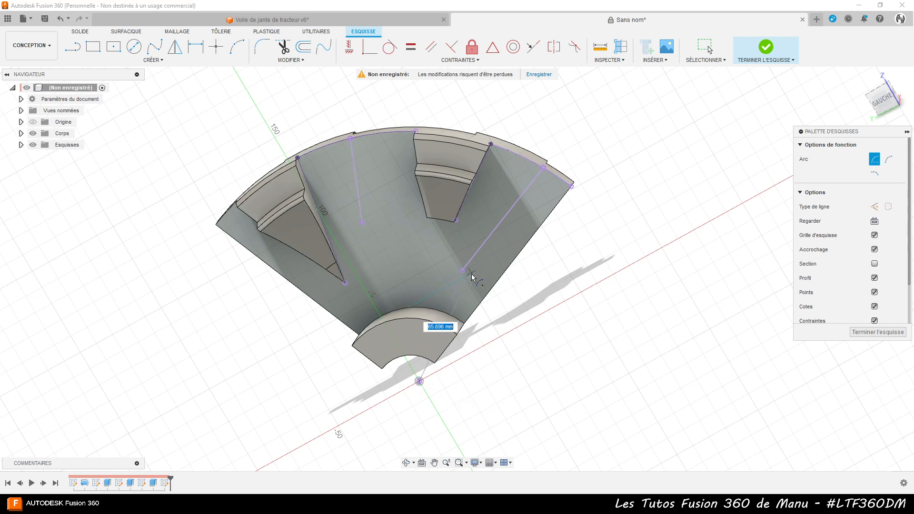
pyautogui.press('Tab')
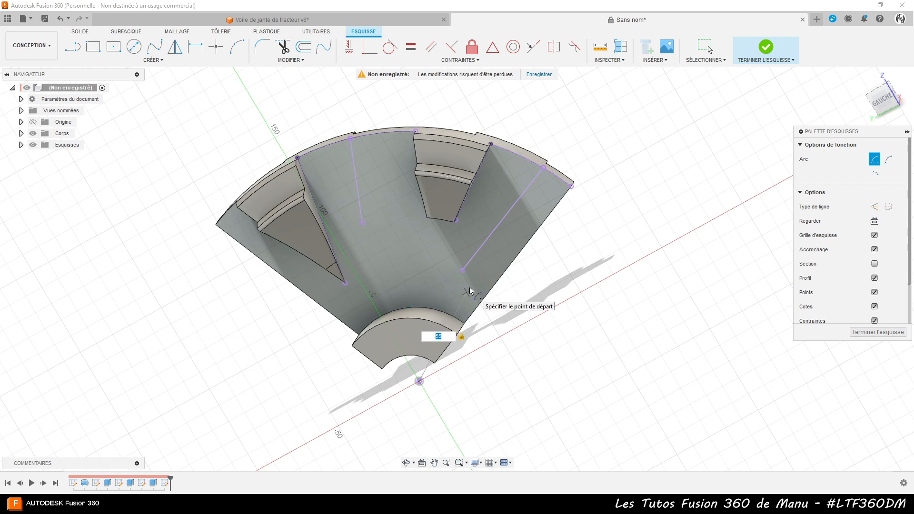
pyautogui.click(471, 290)
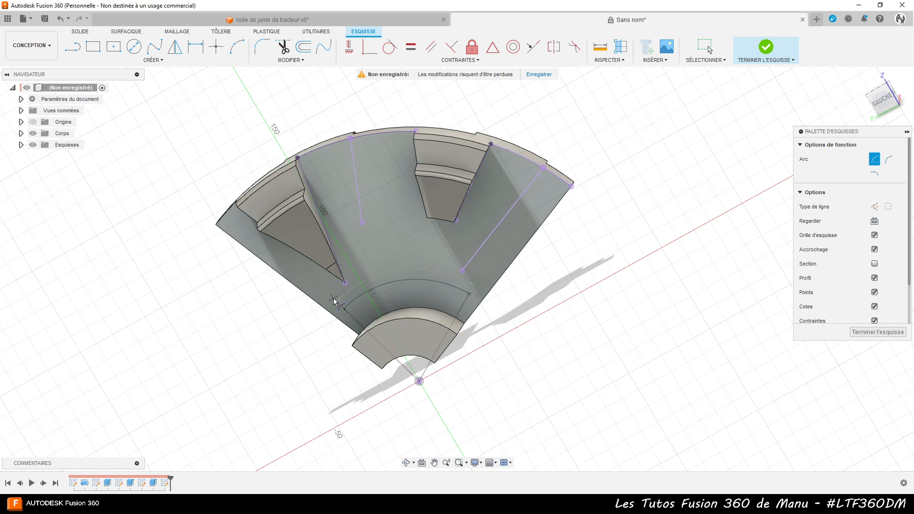
pyautogui.click(334, 298)
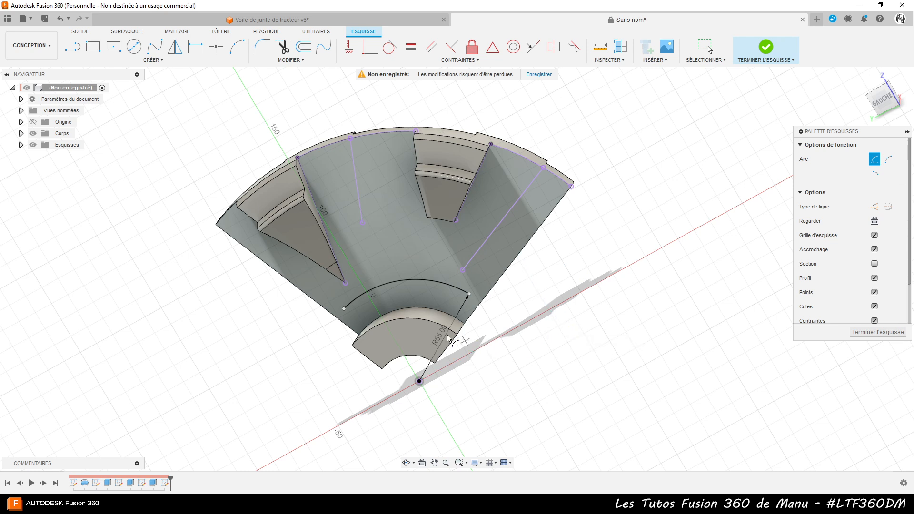
# Sketch a 90 mm radius arc about the origin from the end spoke's projected notch line to the pointed window's side edge
pyautogui.click(152, 60)
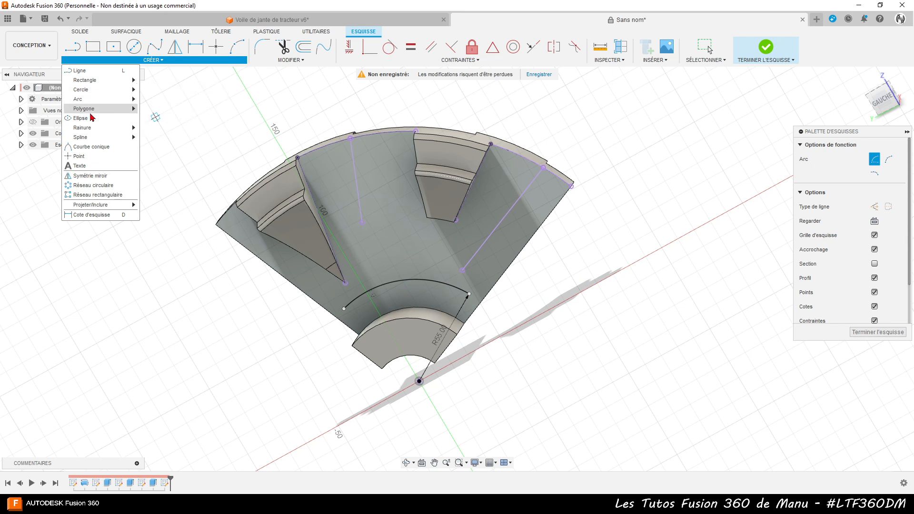
pyautogui.moveTo(94, 102)
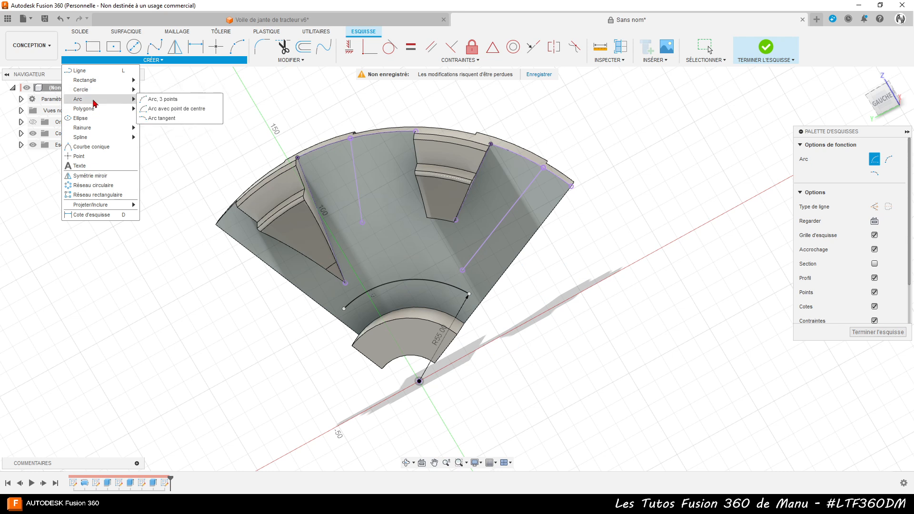
pyautogui.click(168, 109)
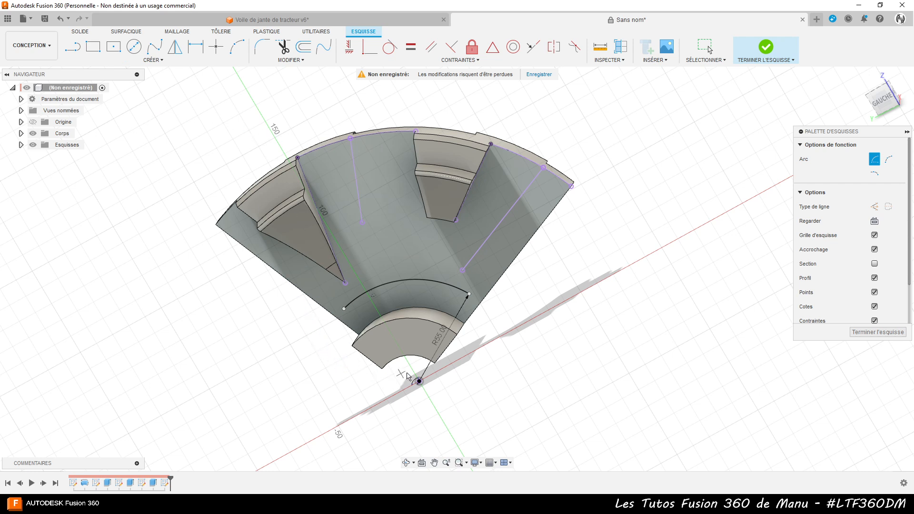
pyautogui.click(419, 381)
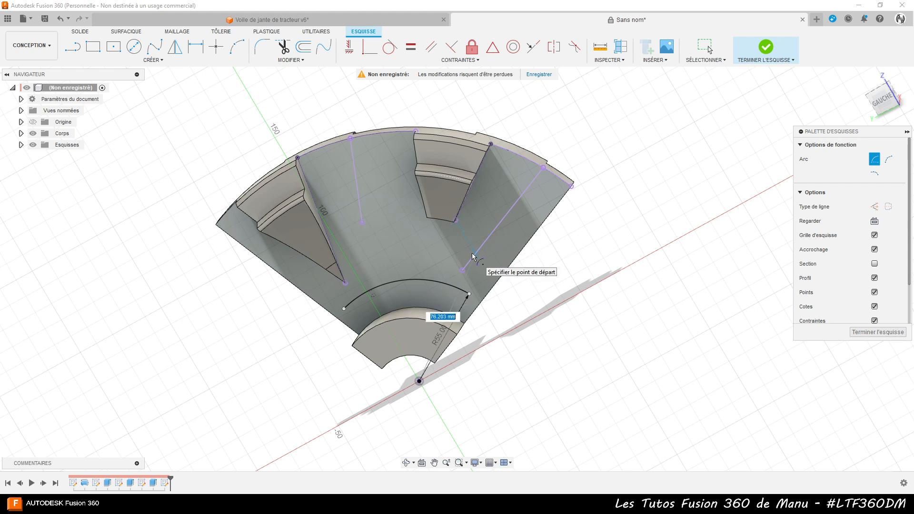
pyautogui.write('90')
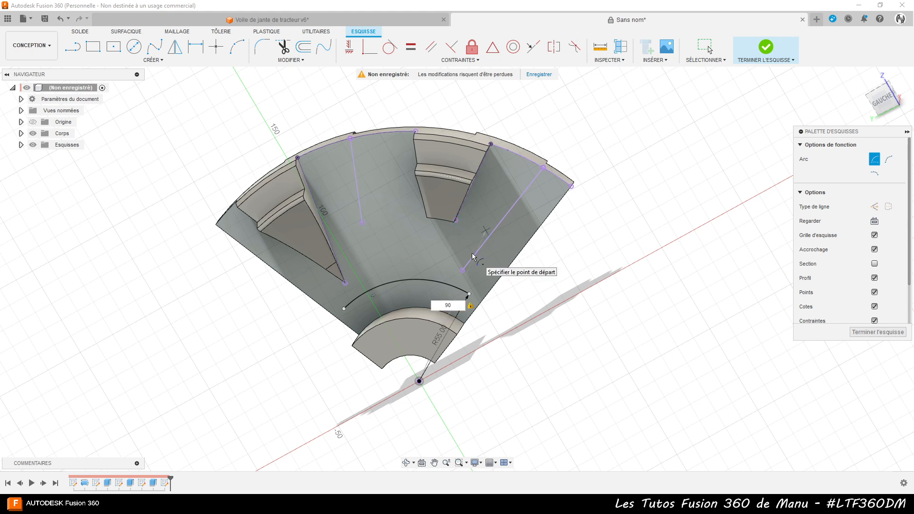
pyautogui.click(492, 233)
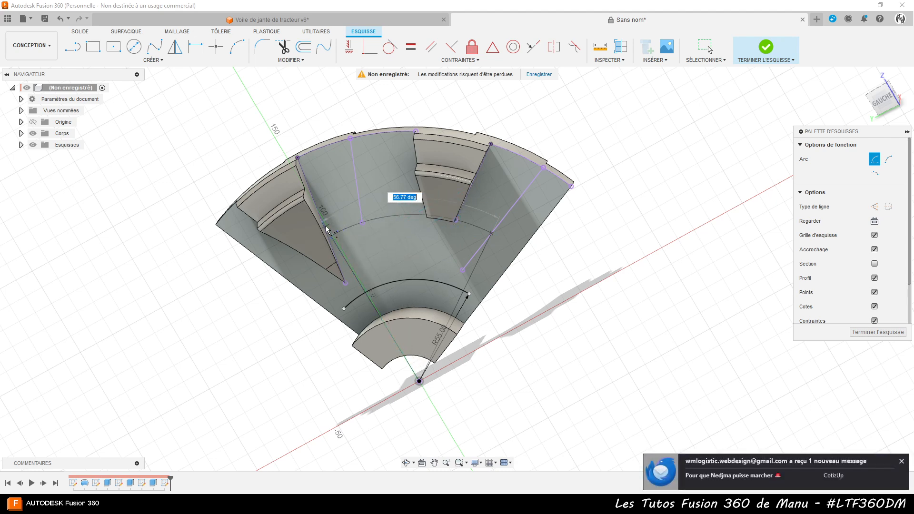
pyautogui.scroll(3, 323, 228)
pyautogui.scroll(2, 324, 230)
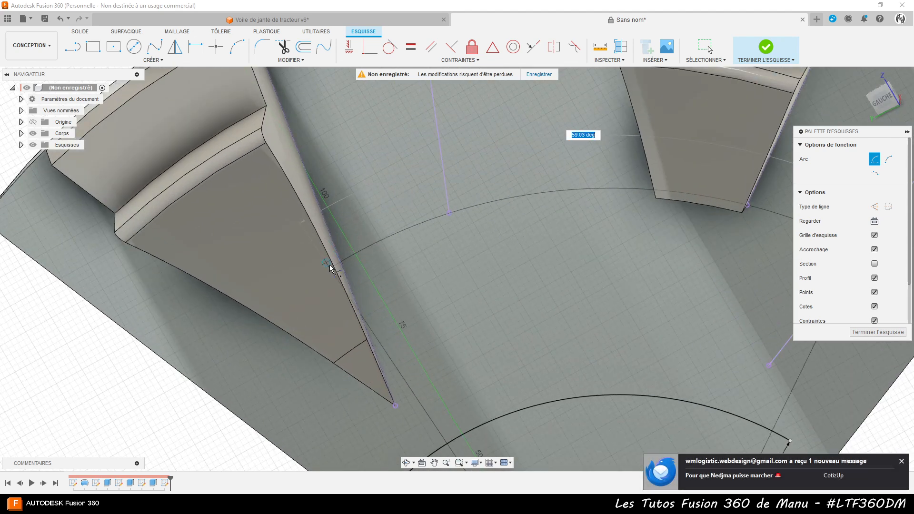
pyautogui.click(340, 262)
pyautogui.scroll(-2, 336, 272)
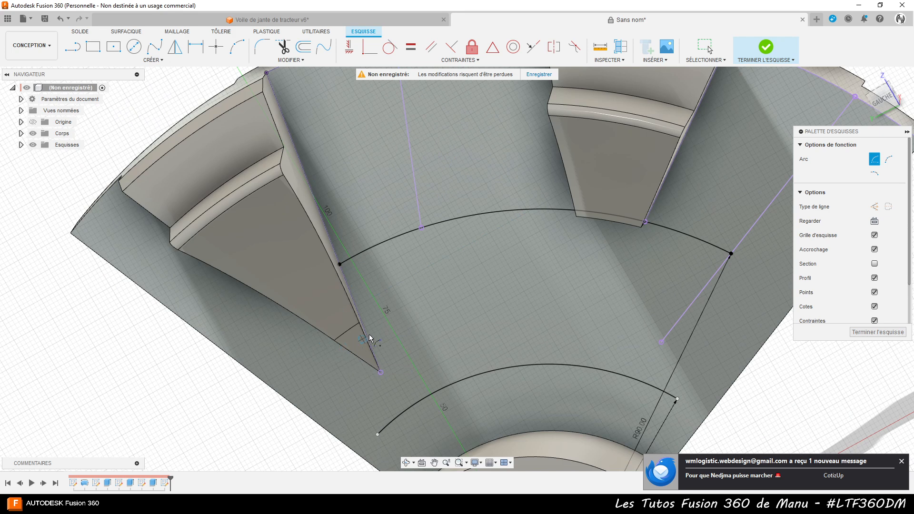
pyautogui.keyDown('shift'); pyautogui.moveTo(476, 339); pyautogui.dragTo(486, 306, button='middle'); pyautogui.keyUp('shift')
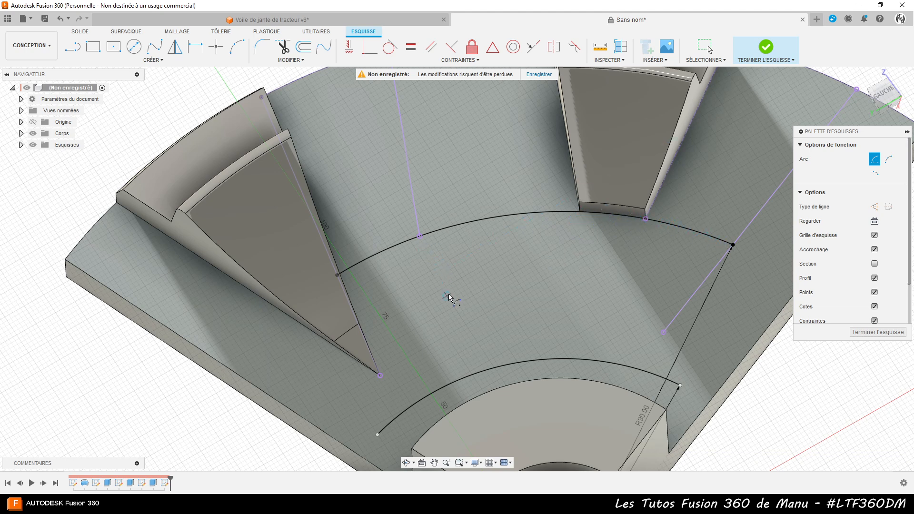
pyautogui.keyDown('shift'); pyautogui.moveTo(492, 281); pyautogui.dragTo(480, 310, button='middle'); pyautogui.keyUp('shift')
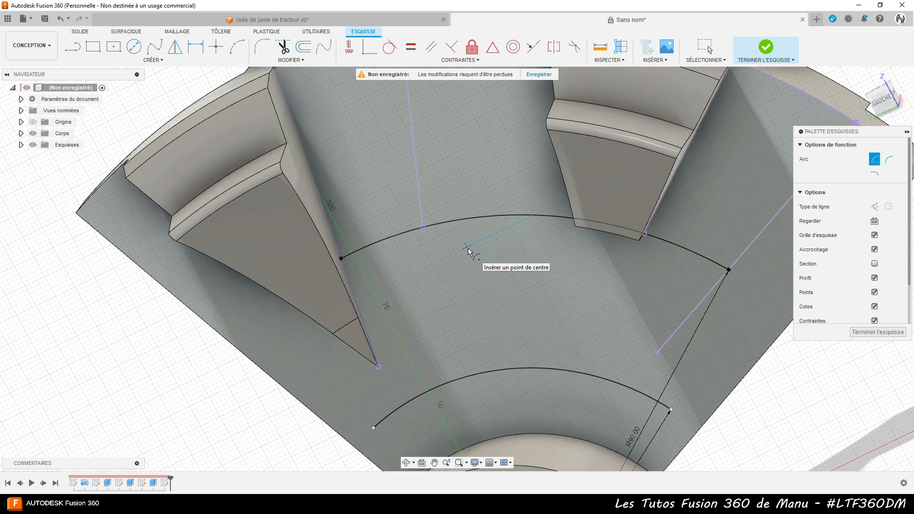
# Project the step corner vertex on the side edge of both the pointed window and the neighbouring window into the sketch
pyautogui.press('p')
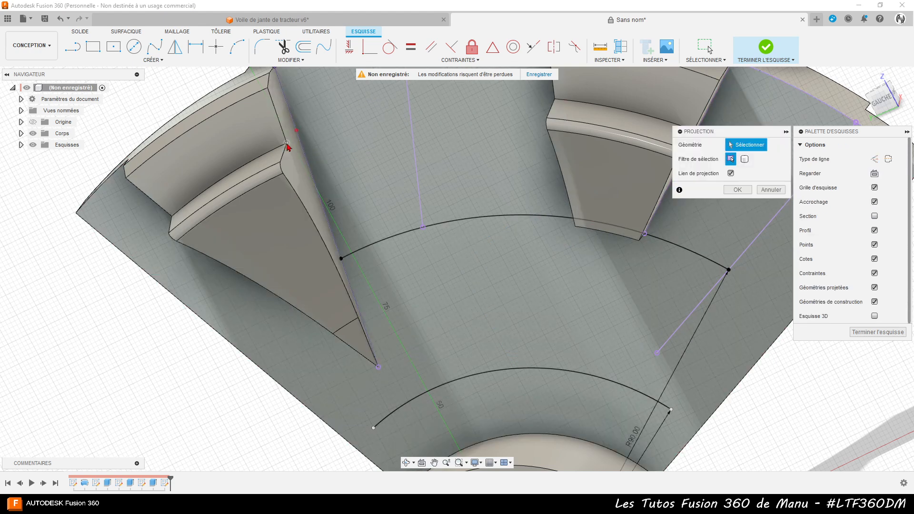
pyautogui.click(287, 144)
pyautogui.scroll(-3, 316, 204)
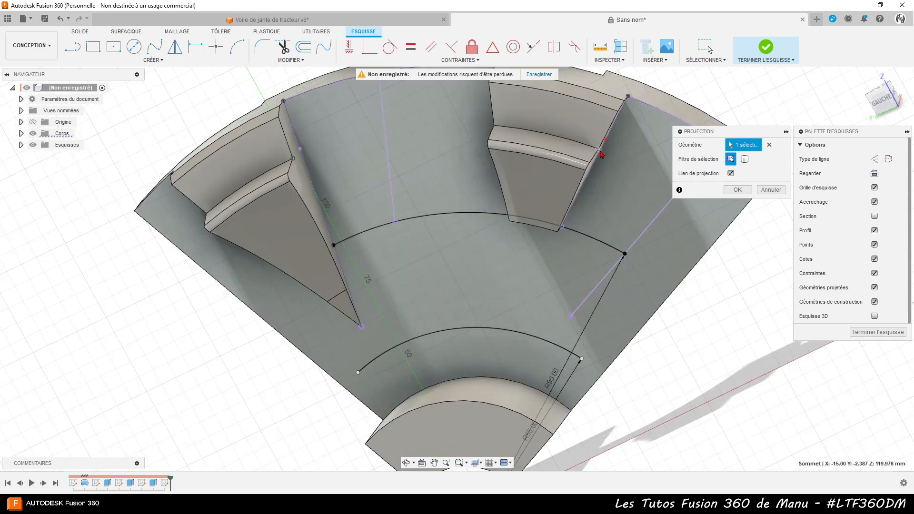
pyautogui.click(600, 150)
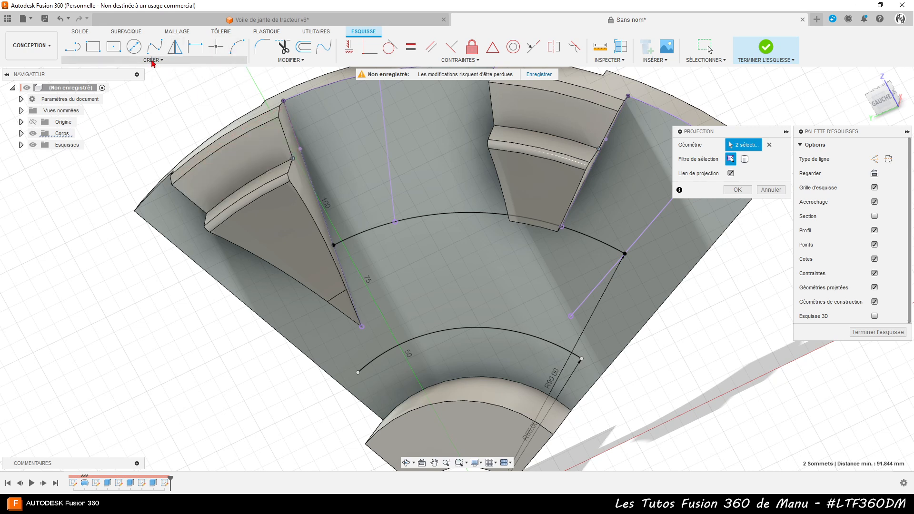
# Try to sketch a 120 mm radius arc about the origin from the end spoke's notch line to the pointed window's projected step corner
pyautogui.click(153, 62)
pyautogui.moveTo(131, 100)
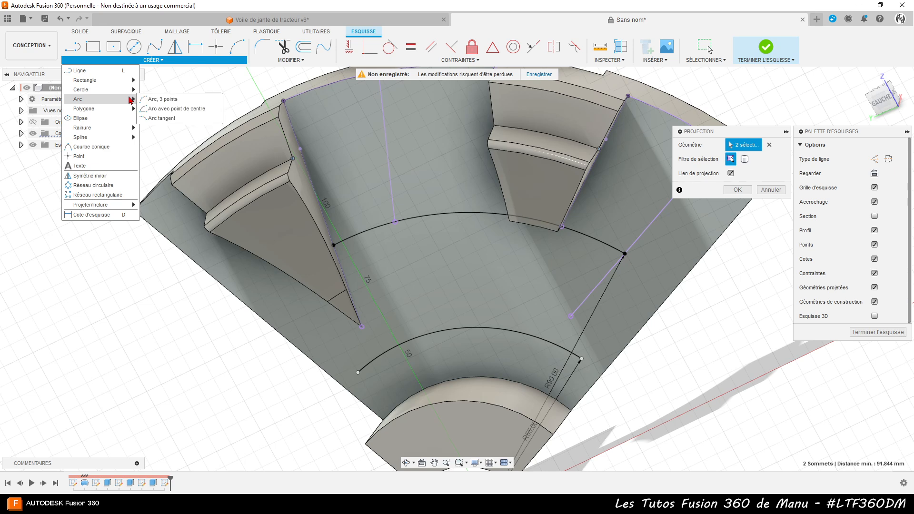
pyautogui.click(190, 109)
pyautogui.scroll(-2, 395, 184)
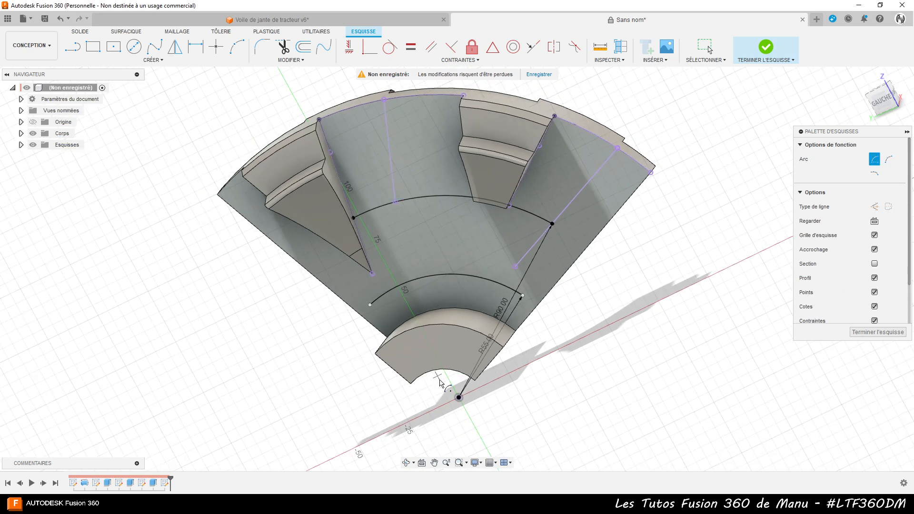
pyautogui.click(459, 386)
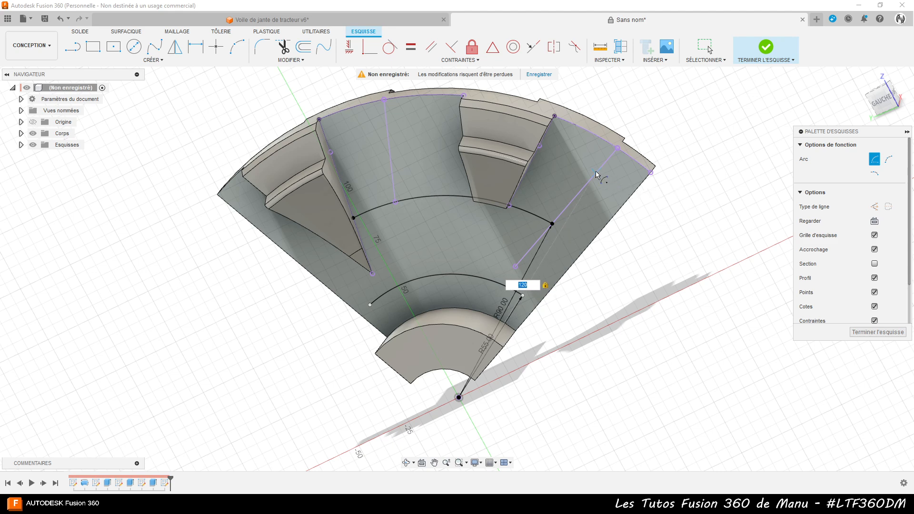
pyautogui.click(595, 172)
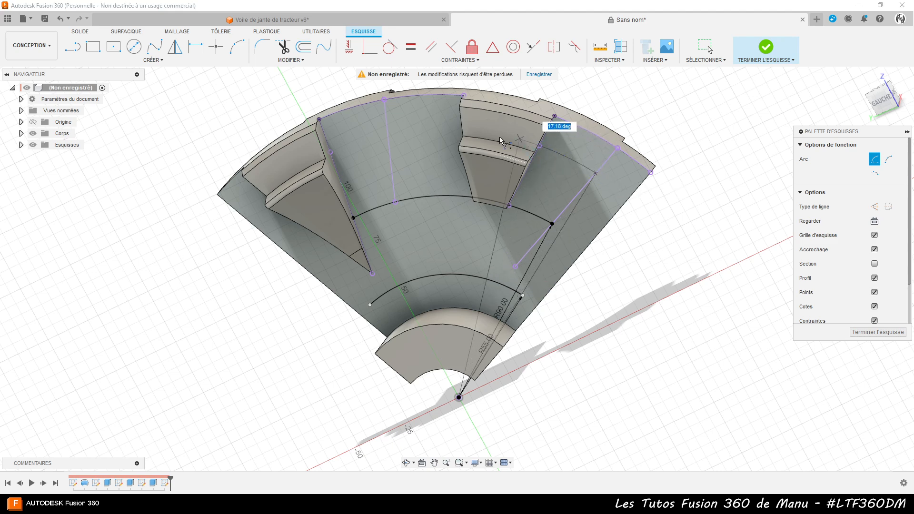
pyautogui.click(331, 153)
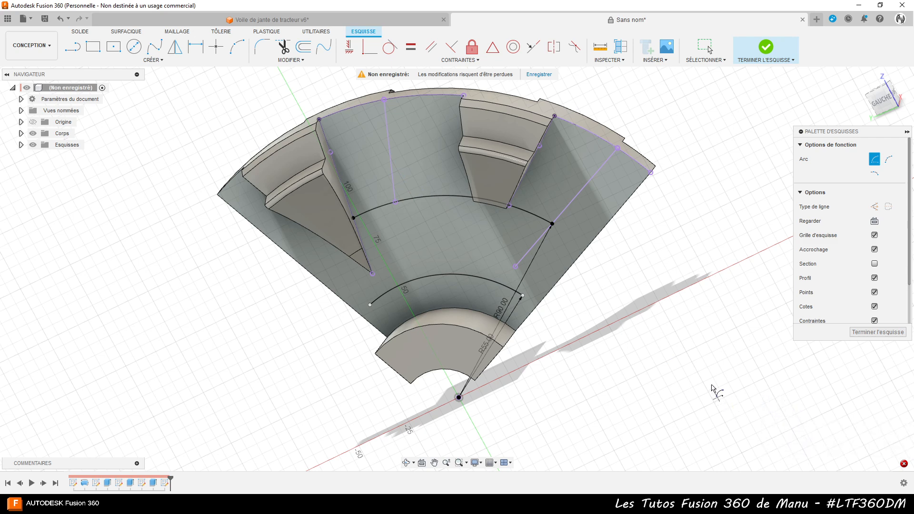
# Retry the 120 mm centre-point arc about the origin, ending it on the pointed window's side edge
pyautogui.moveTo(651, 261)
pyautogui.keyDown('shift'); pyautogui.mouseDown(button='middle')
pyautogui.moveTo(678, 245)
pyautogui.moveTo(648, 251)
pyautogui.mouseUp(button='middle'); pyautogui.keyUp('shift')
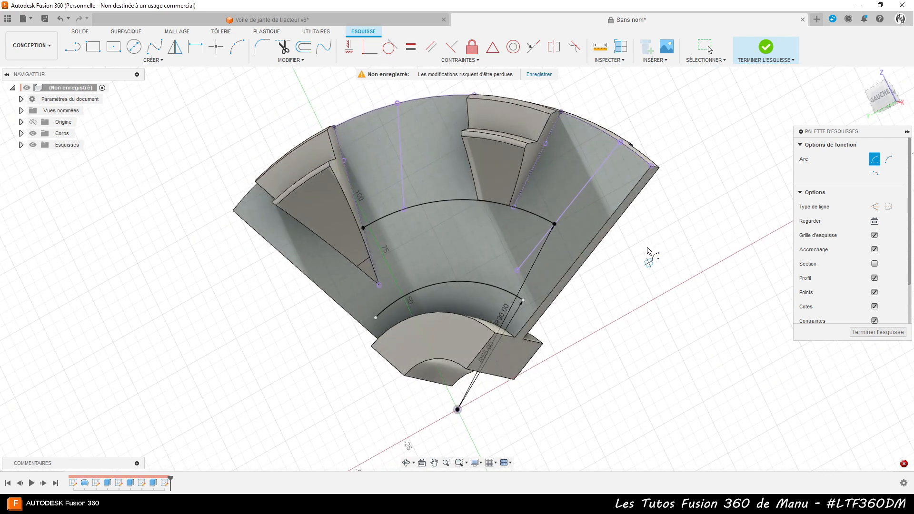
pyautogui.keyDown('shift'); pyautogui.moveTo(539, 373); pyautogui.dragTo(489, 410, button='middle'); pyautogui.keyUp('shift')
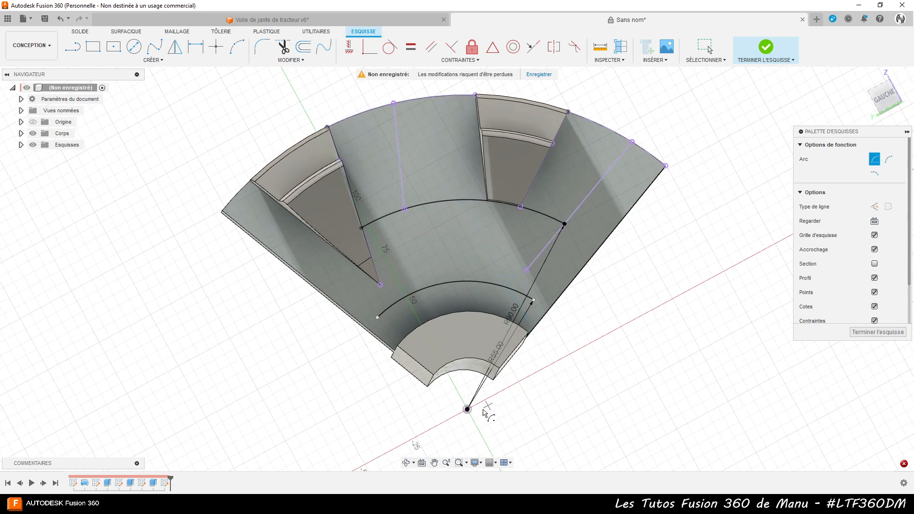
pyautogui.click(467, 409)
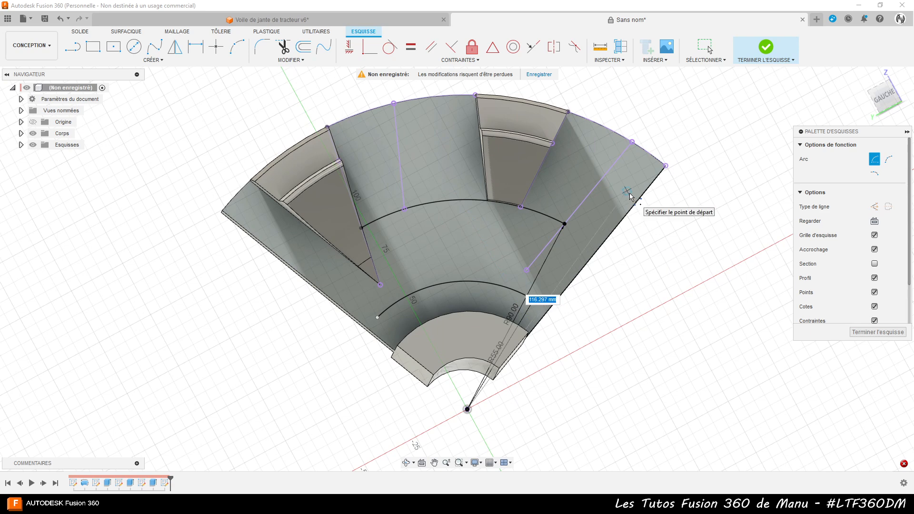
pyautogui.write('120')
pyautogui.press('Tab')
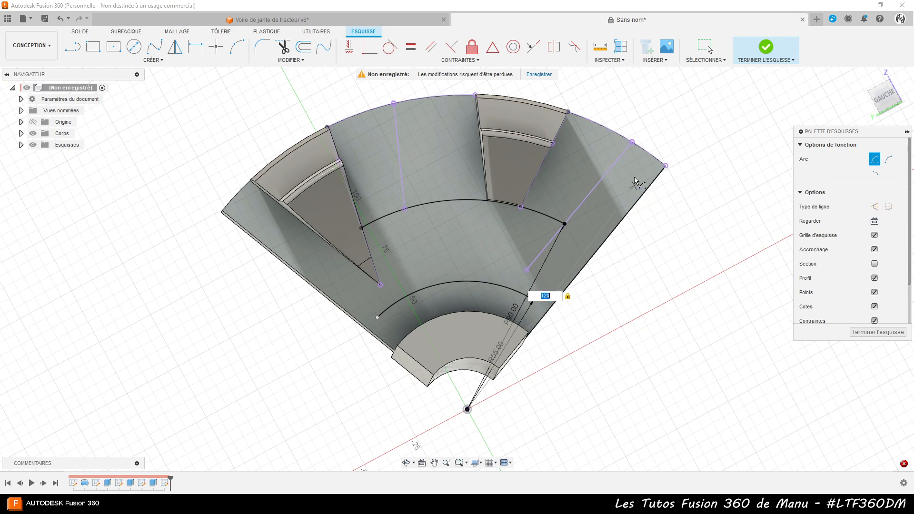
pyautogui.click(611, 170)
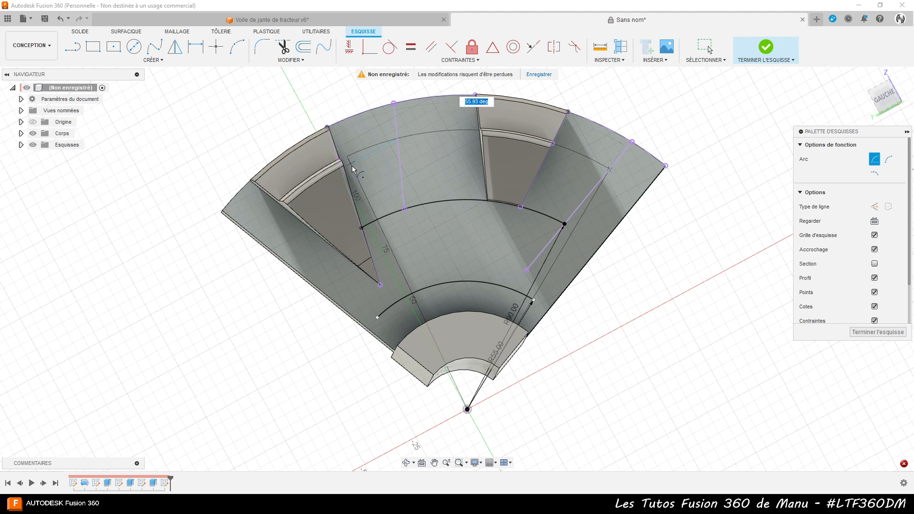
pyautogui.keyDown('shift'); pyautogui.moveTo(350, 164); pyautogui.dragTo(338, 161, button='middle'); pyautogui.keyUp('shift')
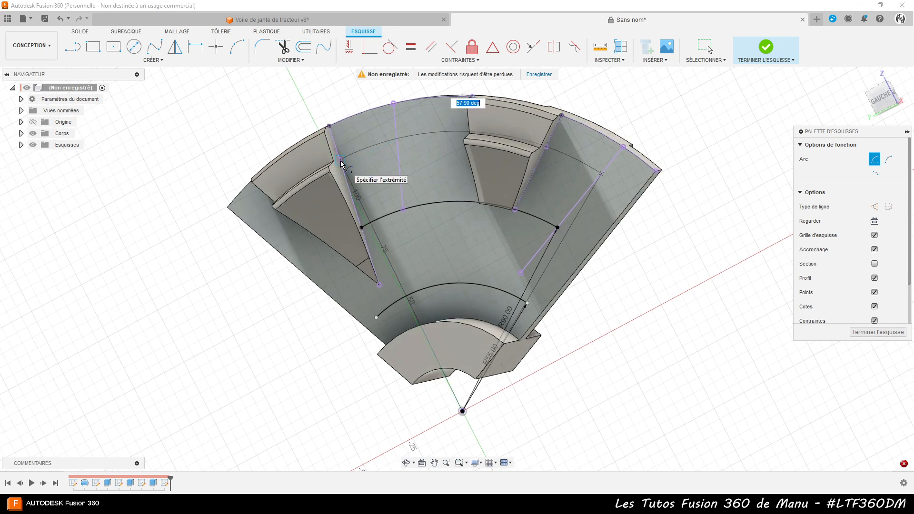
pyautogui.click(341, 163)
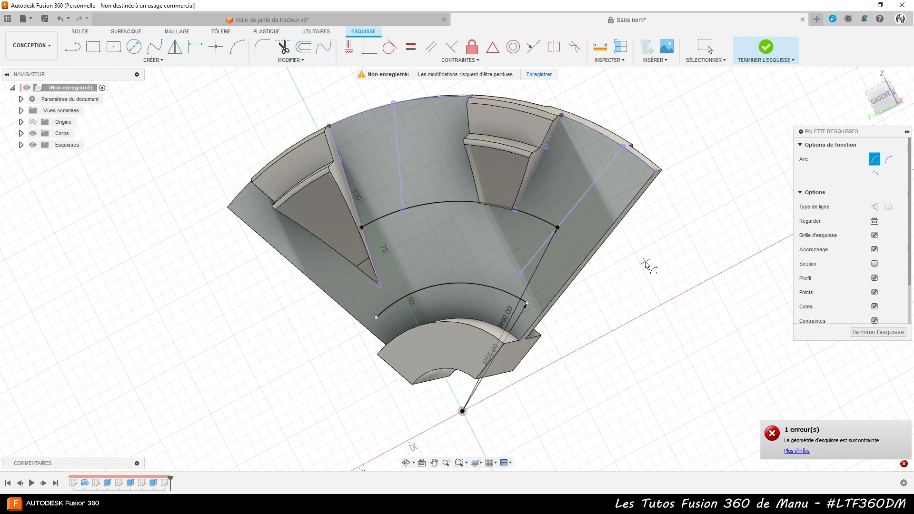
pyautogui.press('Escape')
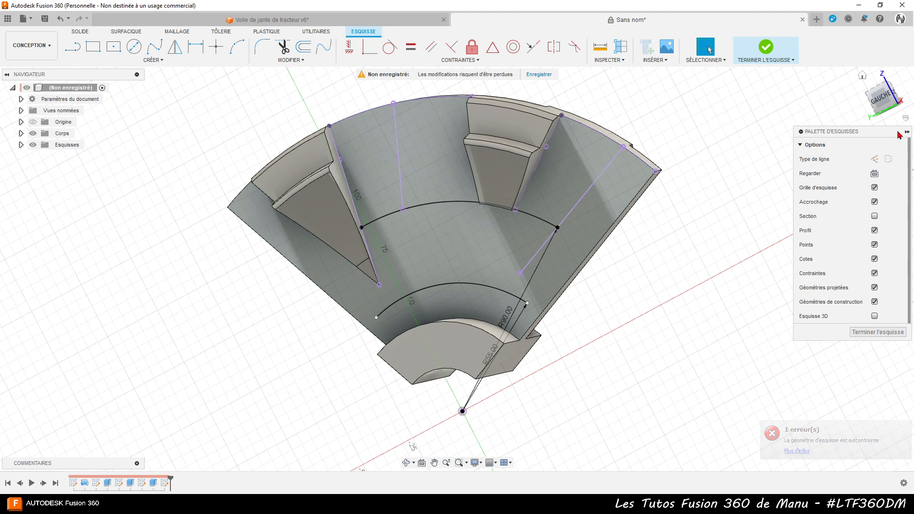
# Face the sketch plane and draw a centre-point arc about the origin from the neighbouring window's projected step corner to the end spoke's notch line
pyautogui.click(875, 174)
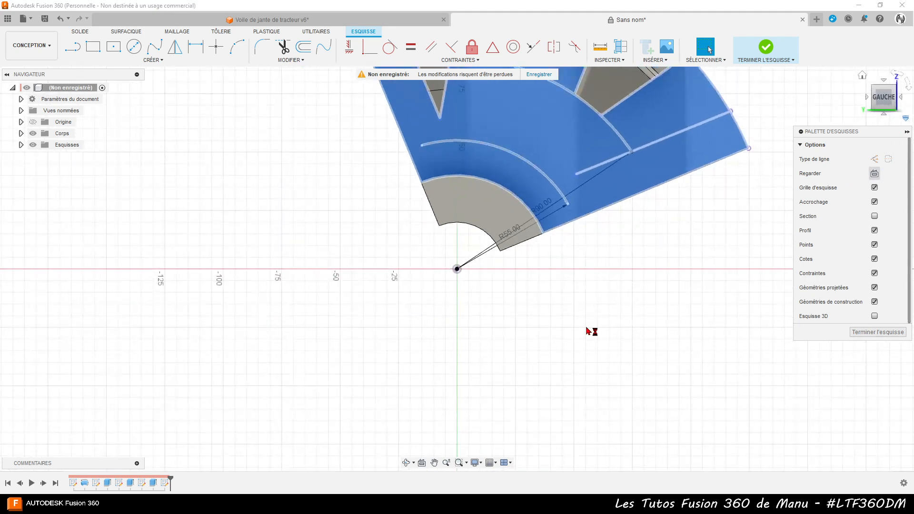
pyautogui.scroll(3, 571, 228)
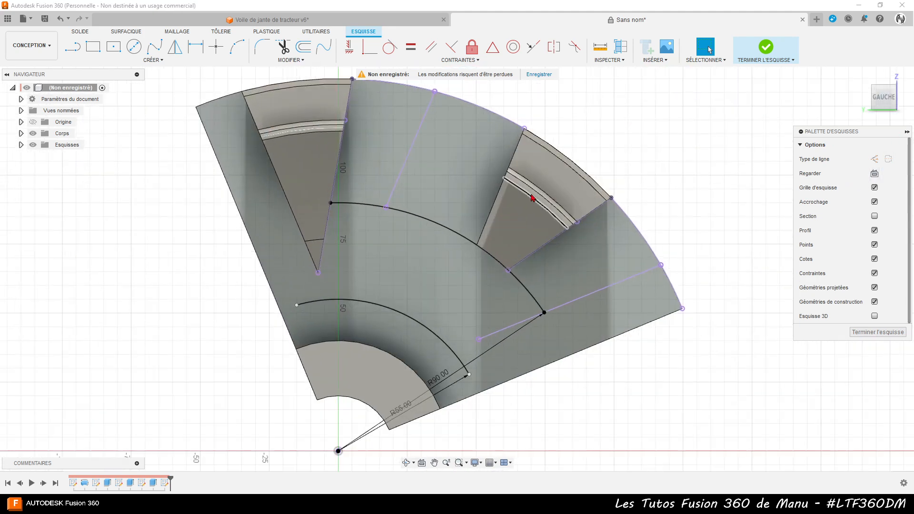
pyautogui.scroll(1, 542, 155)
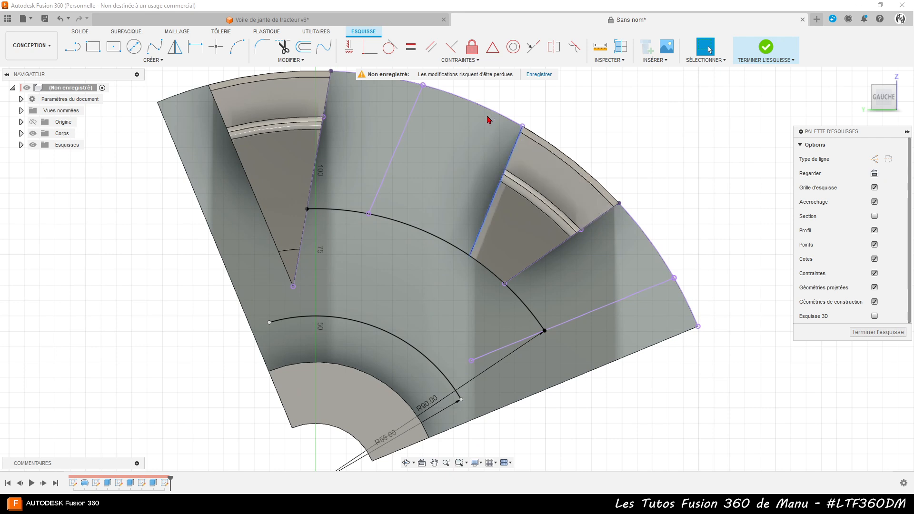
pyautogui.click(153, 62)
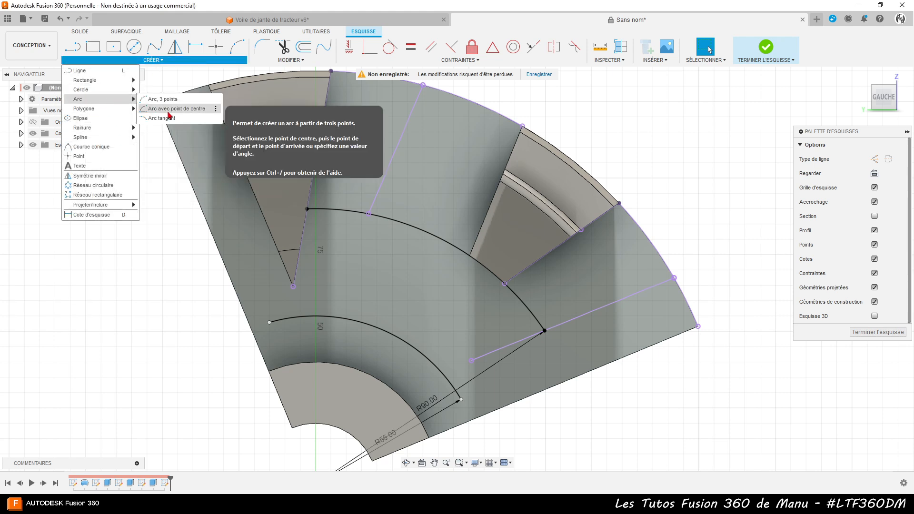
pyautogui.click(168, 114)
pyautogui.scroll(-2, 276, 172)
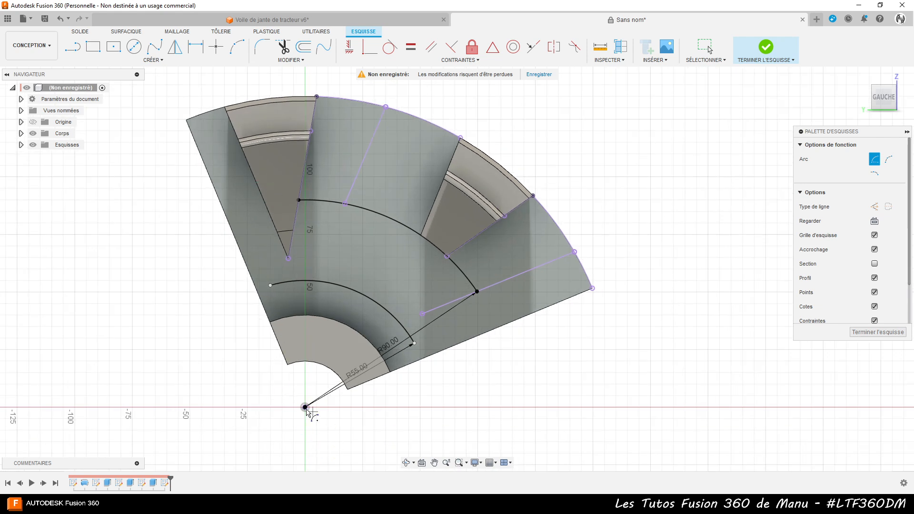
pyautogui.click(305, 408)
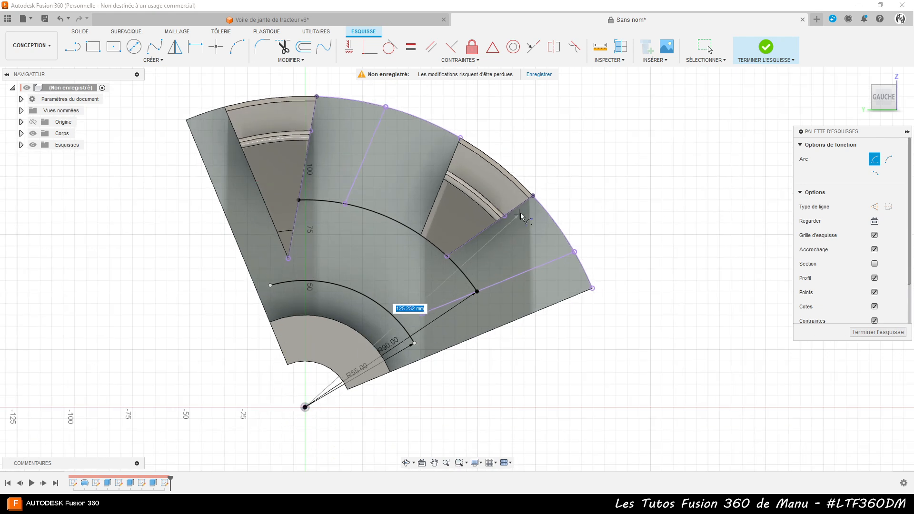
pyautogui.scroll(3, 505, 217)
pyautogui.click(491, 217)
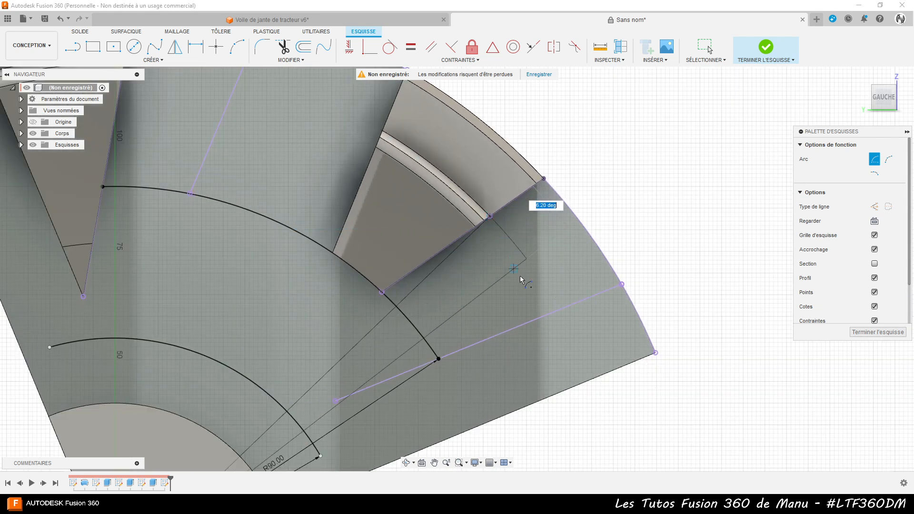
pyautogui.click(561, 310)
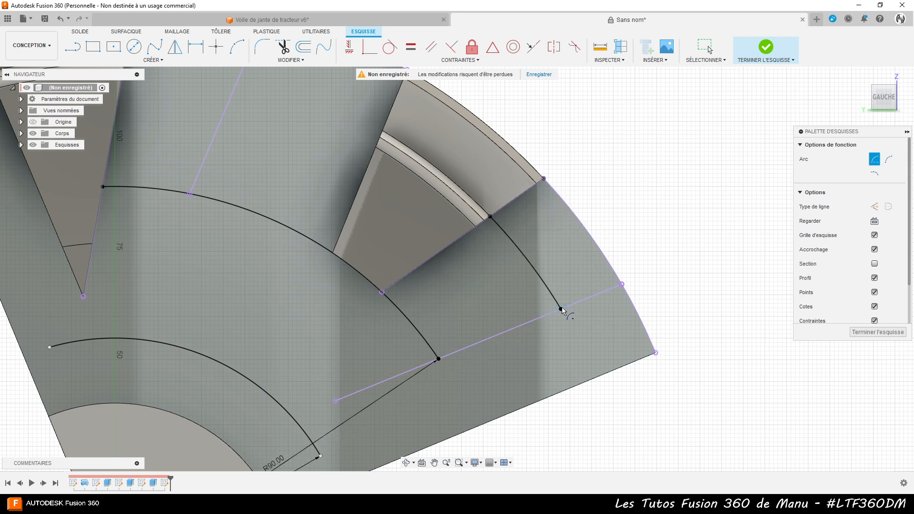
# Sketch a centre-point arc about the origin from the pointed window's projected step corner to the middle spoke's notch line
pyautogui.scroll(-3, 635, 323)
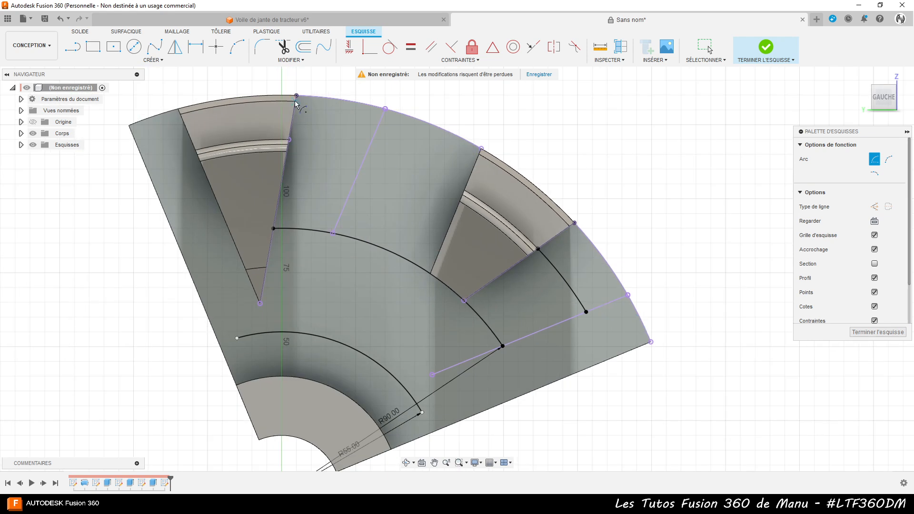
pyautogui.click(155, 60)
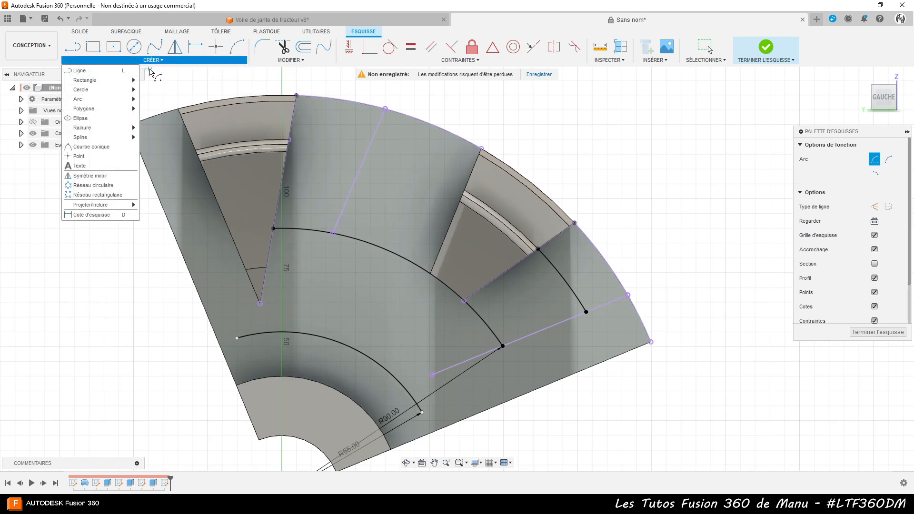
pyautogui.moveTo(129, 100)
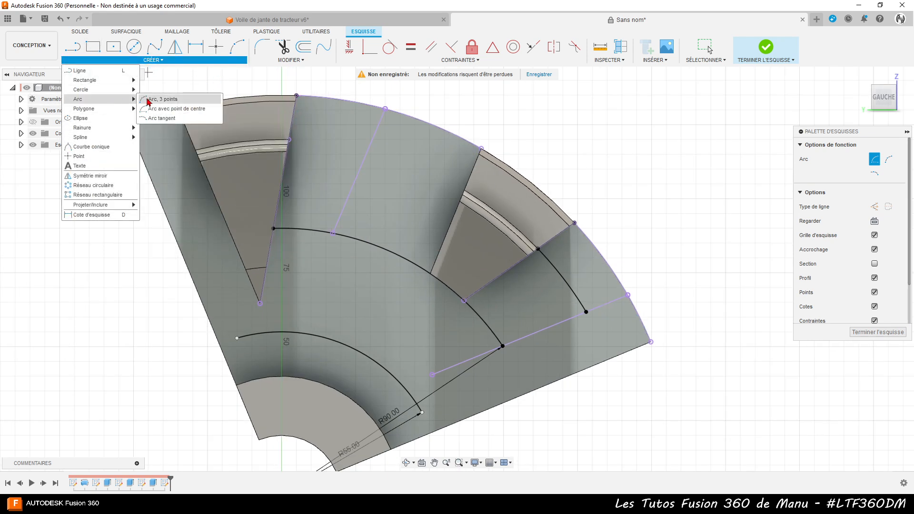
pyautogui.click(157, 99)
pyautogui.scroll(-2, 332, 208)
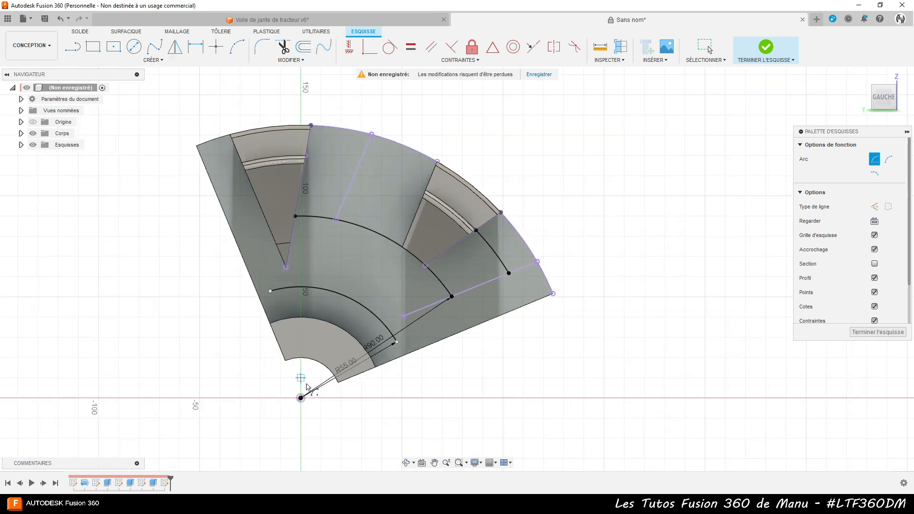
pyautogui.click(301, 398)
pyautogui.scroll(6, 307, 158)
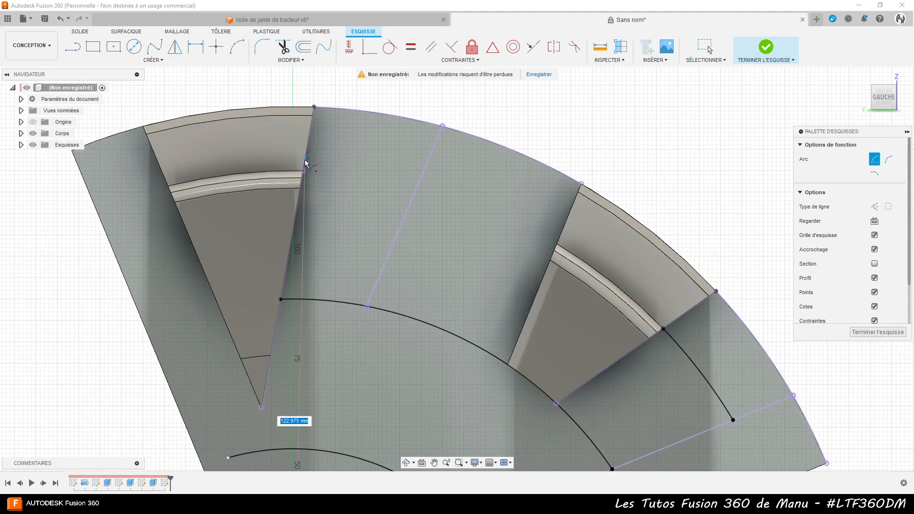
pyautogui.click(298, 177)
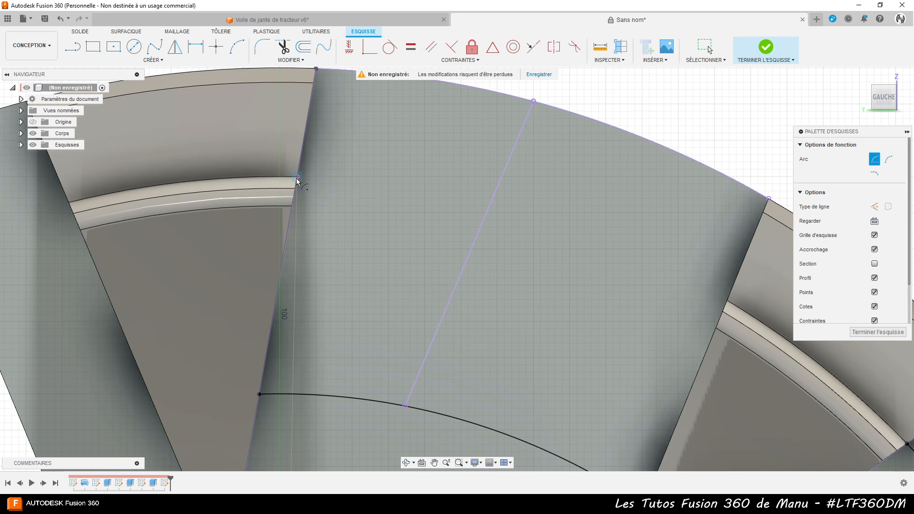
pyautogui.click(491, 203)
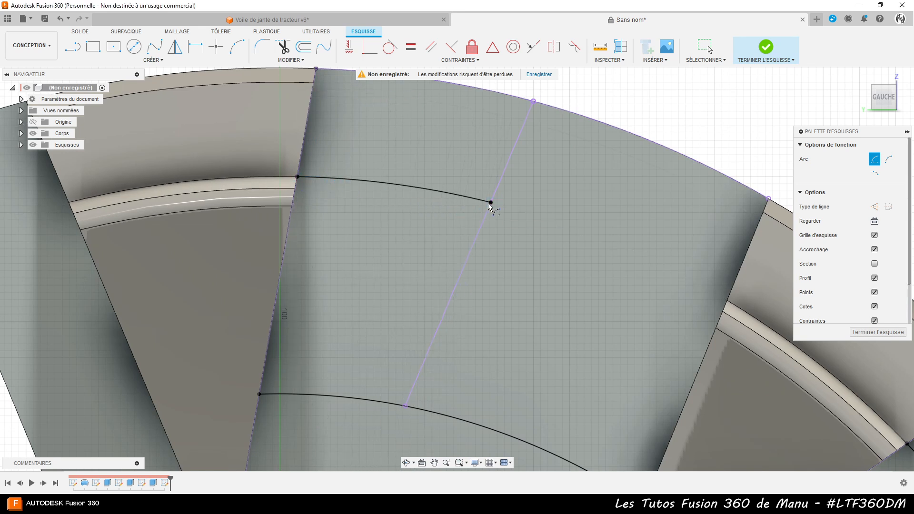
# Offset the middle spoke's projected notch line 10 mm towards the pointed window
pyautogui.scroll(-5, 491, 203)
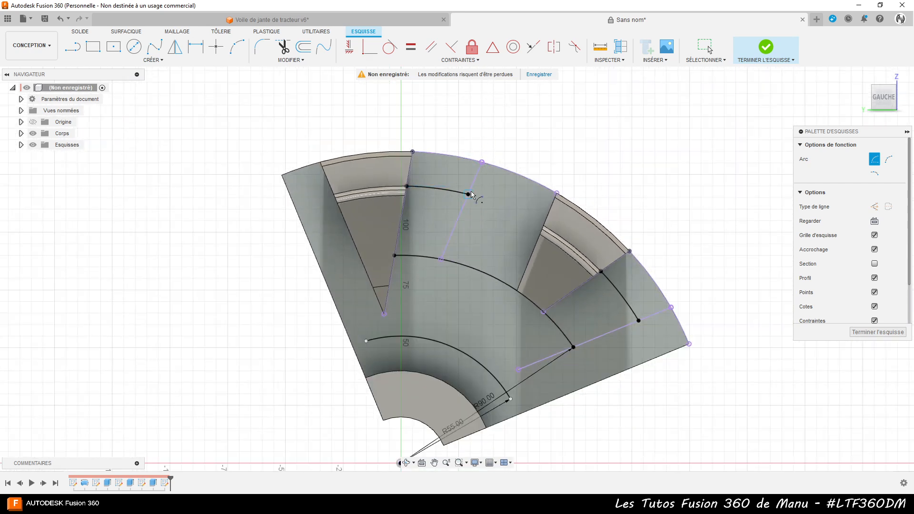
pyautogui.click(296, 47)
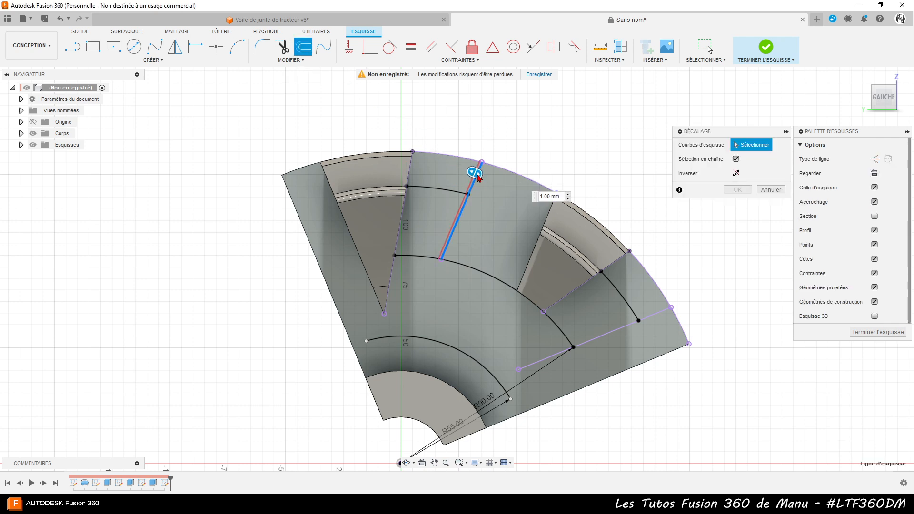
pyautogui.click(478, 176)
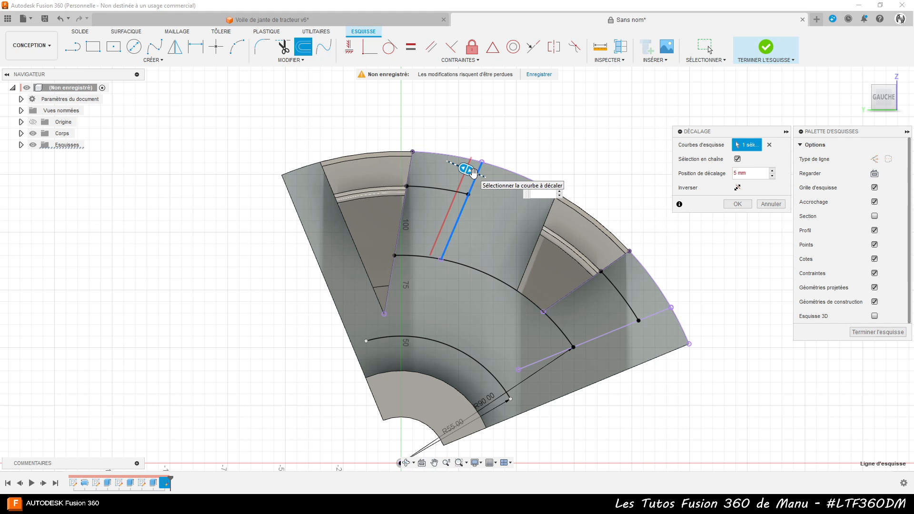
pyautogui.press('Return')
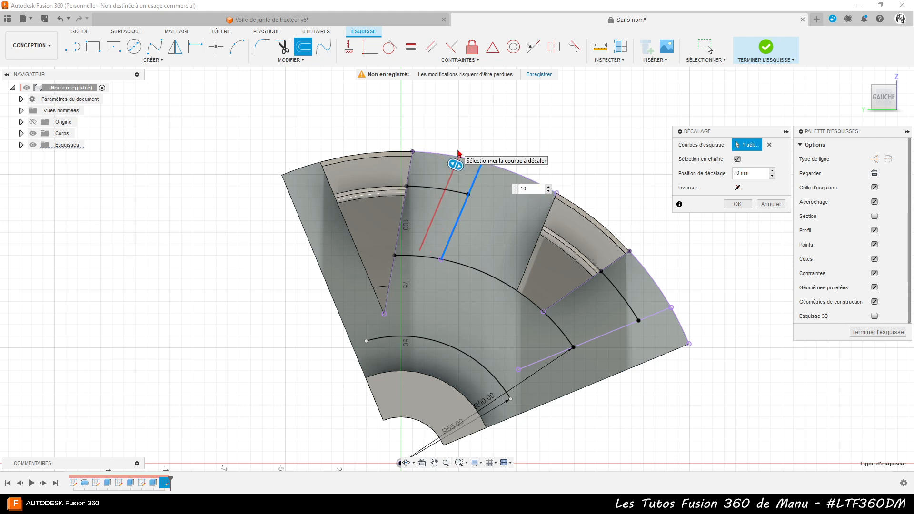
pyautogui.press('Return')
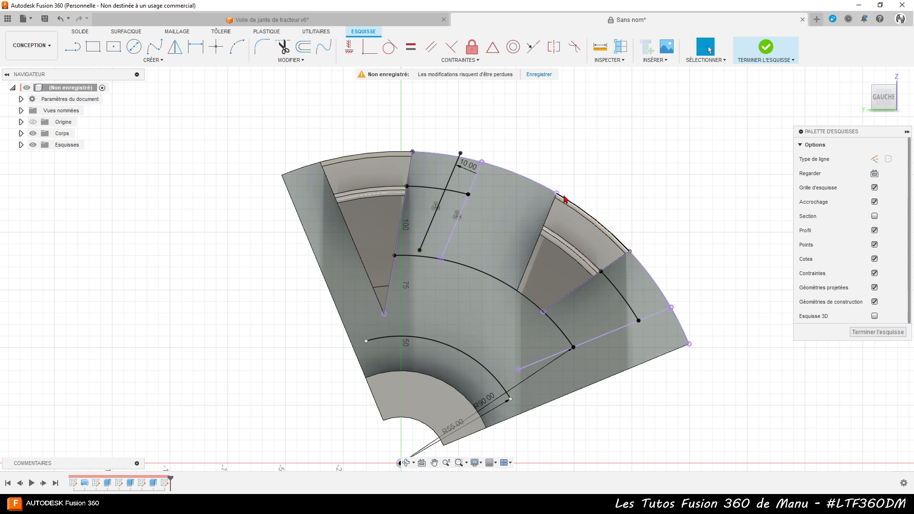
# Offset the end spoke's projected notch line 10 mm towards the neighbouring window
pyautogui.click(621, 332)
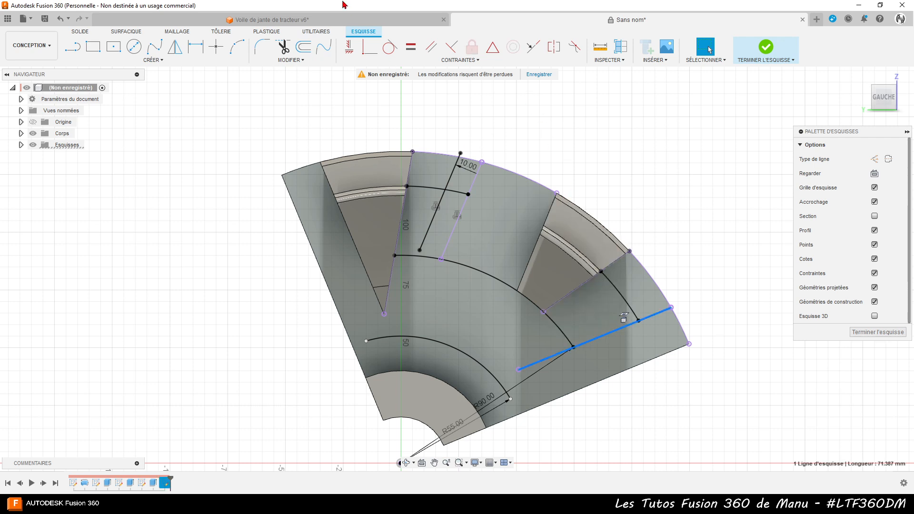
pyautogui.click(303, 50)
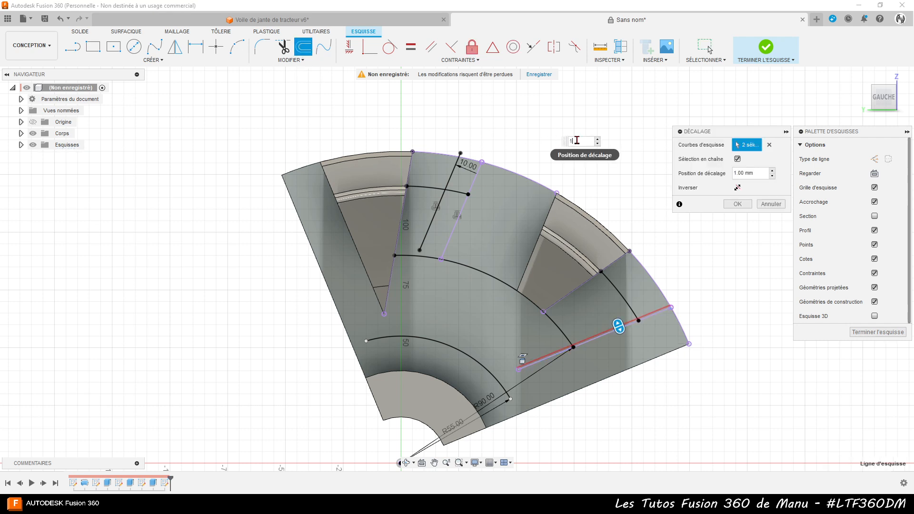
pyautogui.press('Return')
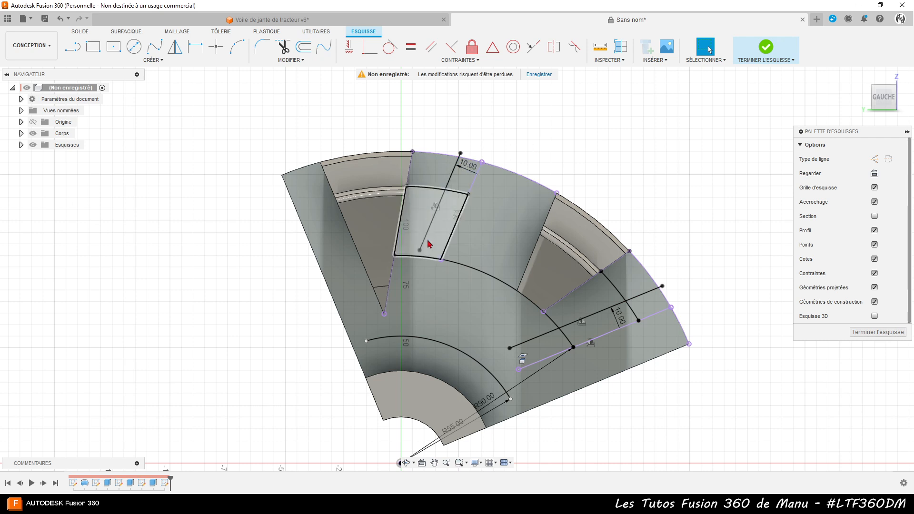
# Extend the middle spoke's offset line inward to the 90 mm radius arc
pyautogui.click(289, 60)
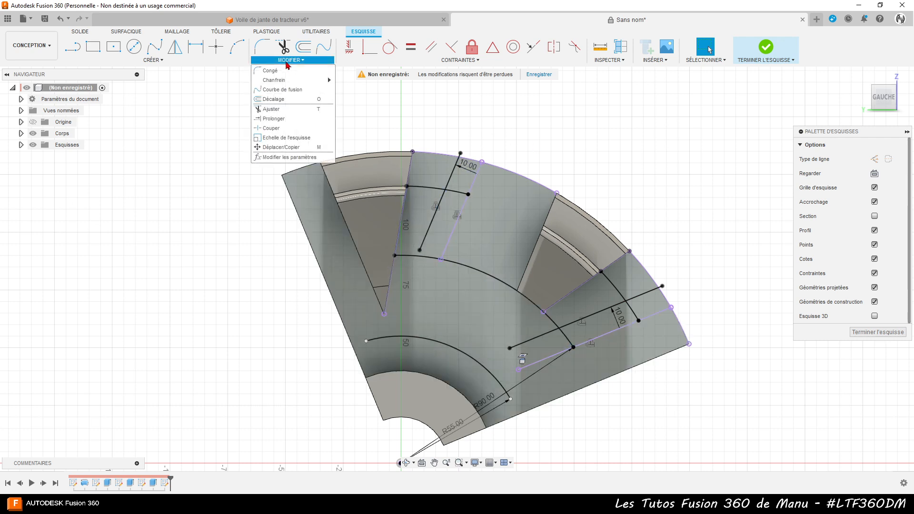
pyautogui.click(274, 118)
pyautogui.click(428, 246)
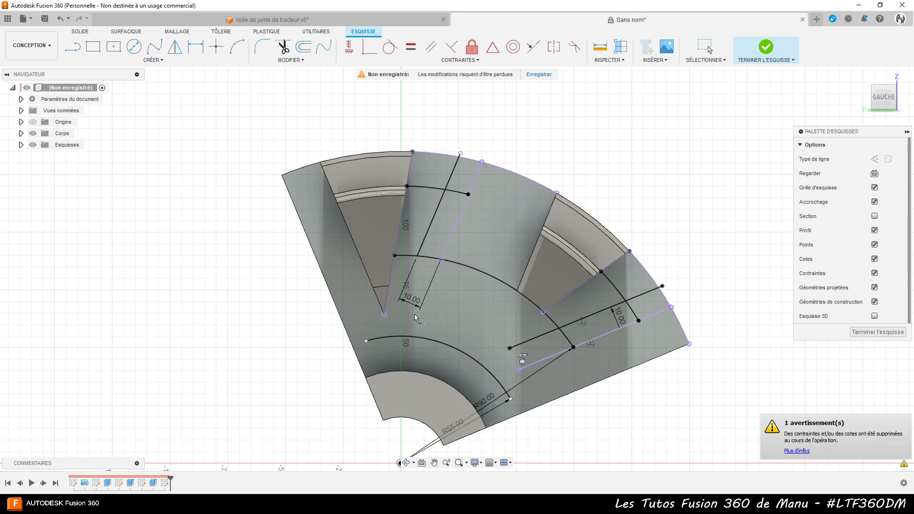
pyautogui.press('Escape')
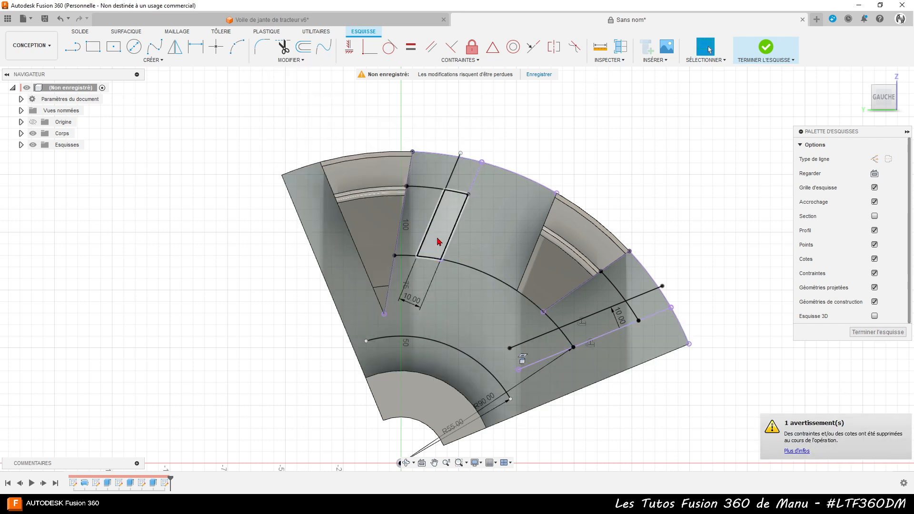
# Finish the sketch and cut the two outer profiles beside the windows 10 mm into the disc with Extrude
pyautogui.click(434, 184)
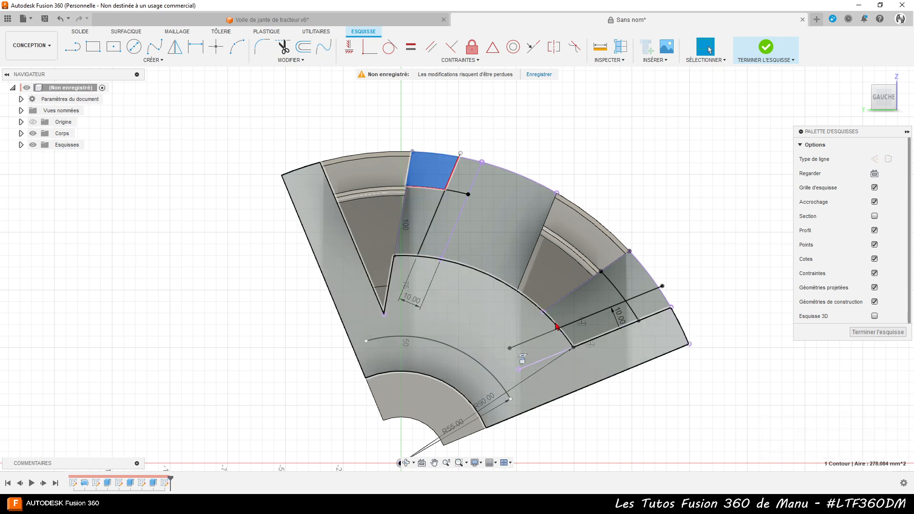
pyautogui.click(588, 303)
pyautogui.click(622, 284)
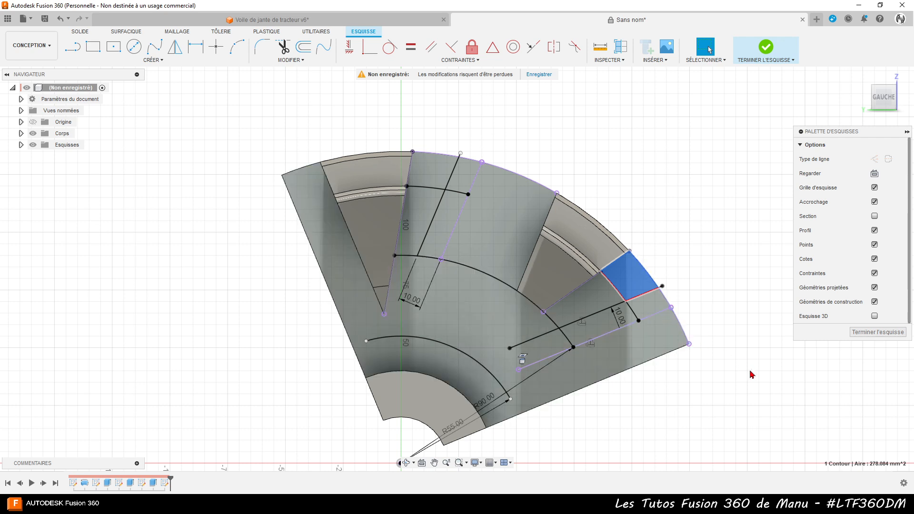
pyautogui.click(879, 333)
pyautogui.keyDown('shift'); pyautogui.moveTo(807, 369); pyautogui.dragTo(743, 378, button='middle'); pyautogui.keyUp('shift')
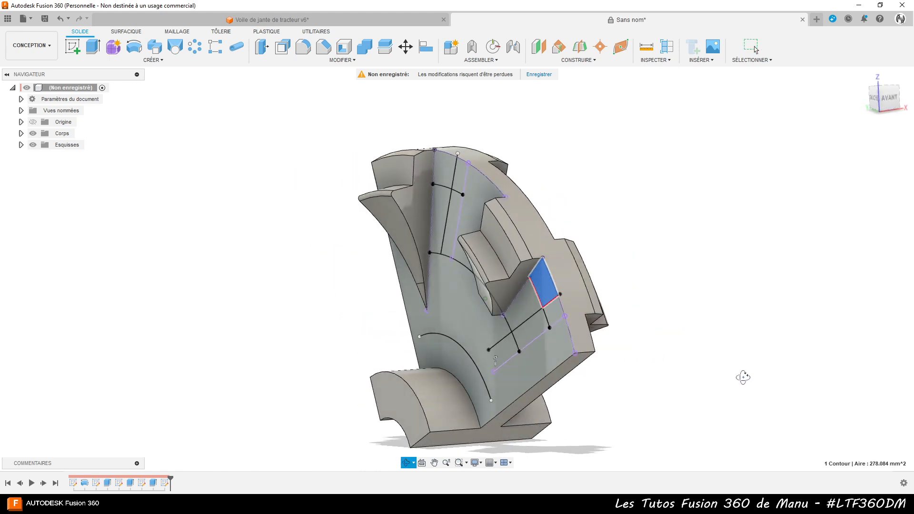
pyautogui.click(546, 282)
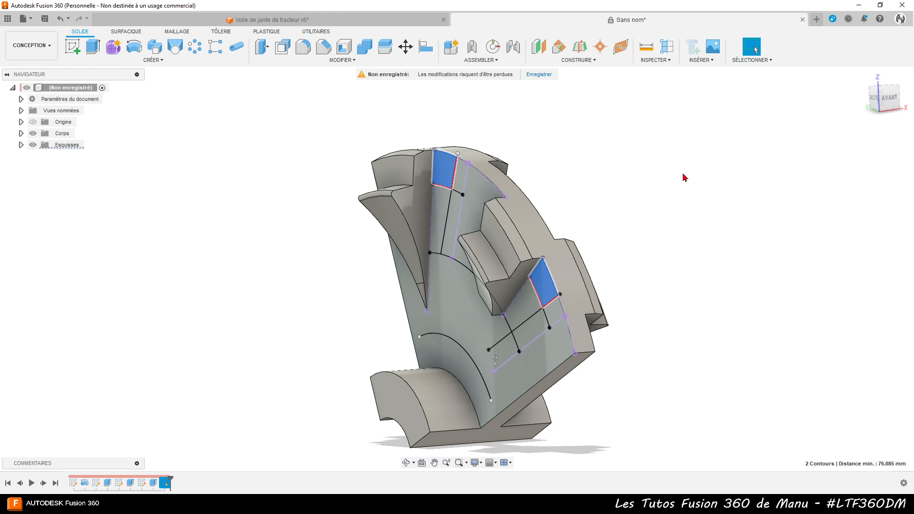
pyautogui.press('e')
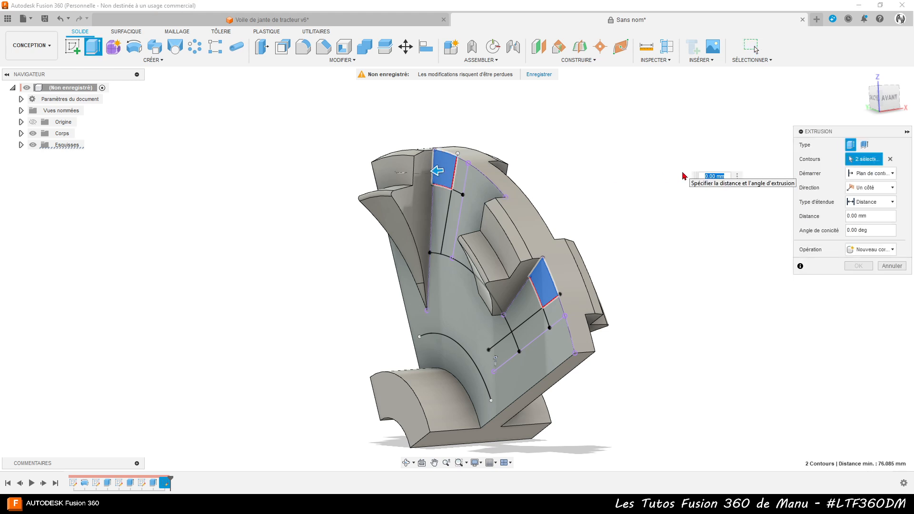
pyautogui.write('-10')
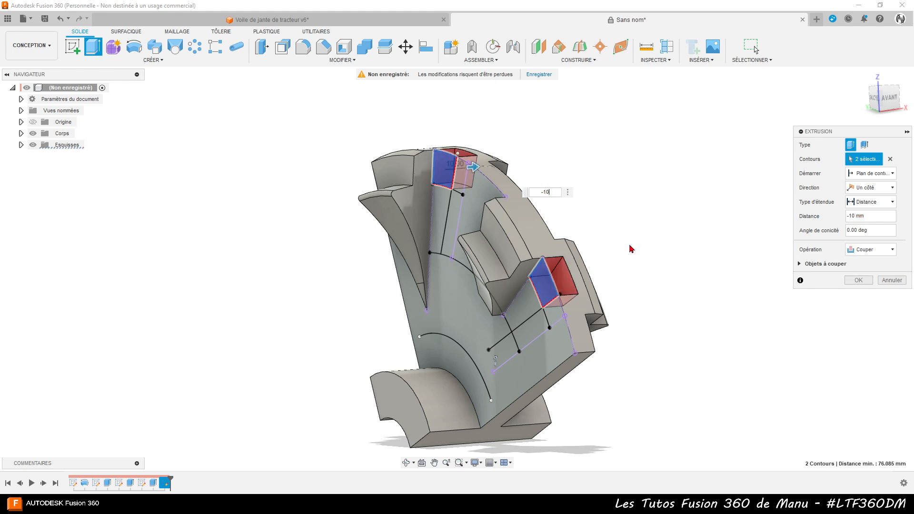
pyautogui.click(859, 281)
pyautogui.keyDown('shift'); pyautogui.moveTo(712, 320); pyautogui.dragTo(678, 353, button='middle'); pyautogui.keyUp('shift')
pyautogui.press('Escape')
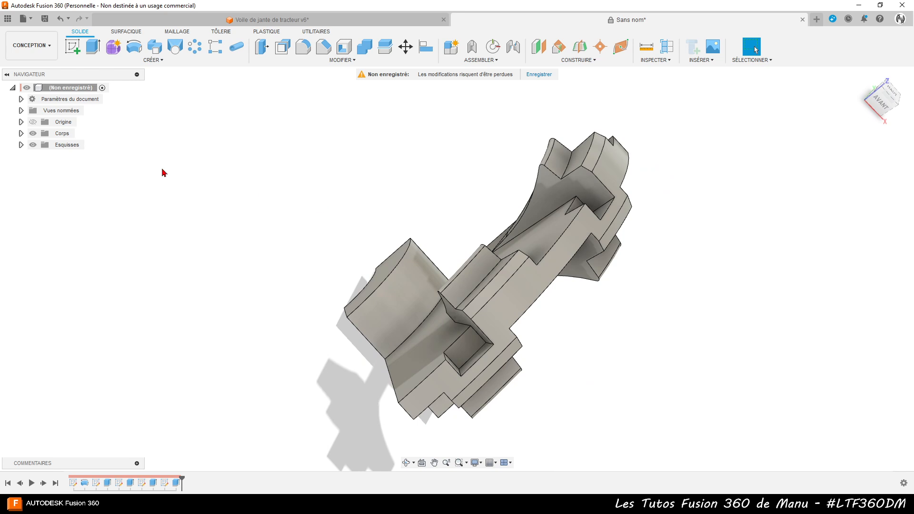
# Show Esquisse5 and loft a cut from the end spoke pocket's curved inner wall to the adjoining sketch profile
pyautogui.click(21, 145)
pyautogui.click(41, 202)
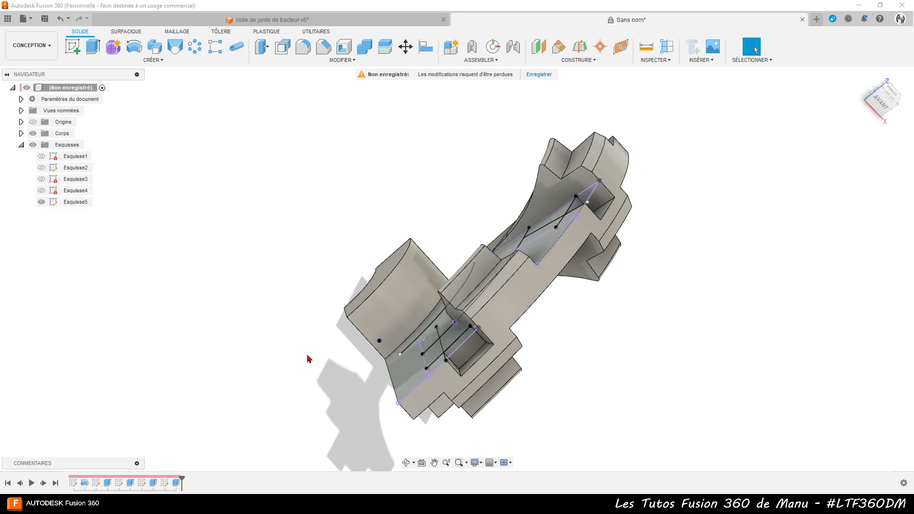
pyautogui.click(475, 355)
pyautogui.moveTo(535, 380)
pyautogui.keyDown('shift'); pyautogui.mouseDown(button='middle')
pyautogui.moveTo(553, 380)
pyautogui.moveTo(546, 377)
pyautogui.mouseUp(button='middle'); pyautogui.keyUp('shift')
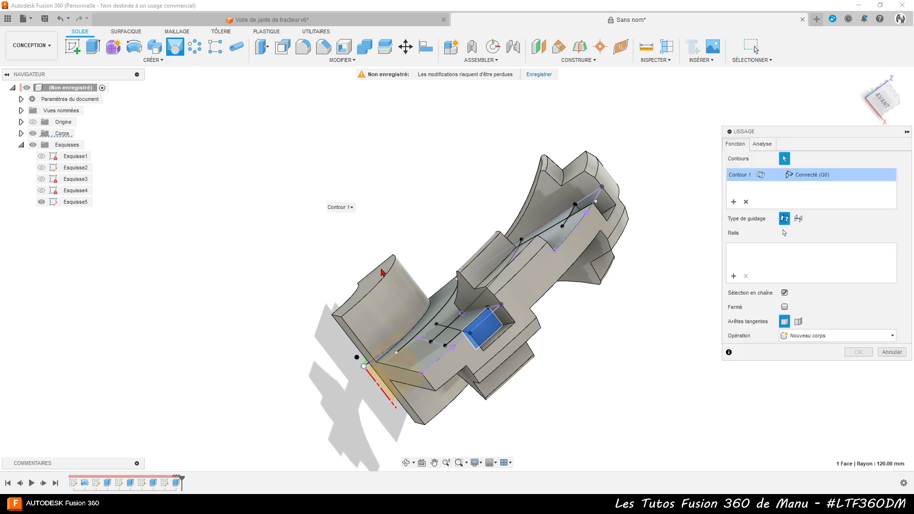
pyautogui.keyDown('shift'); pyautogui.moveTo(466, 320); pyautogui.dragTo(480, 358, button='middle'); pyautogui.keyUp('shift')
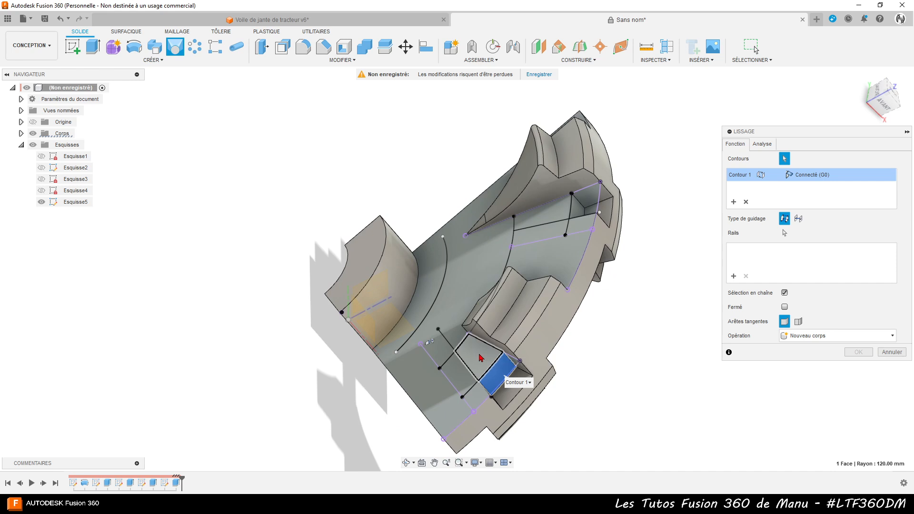
pyautogui.click(480, 358)
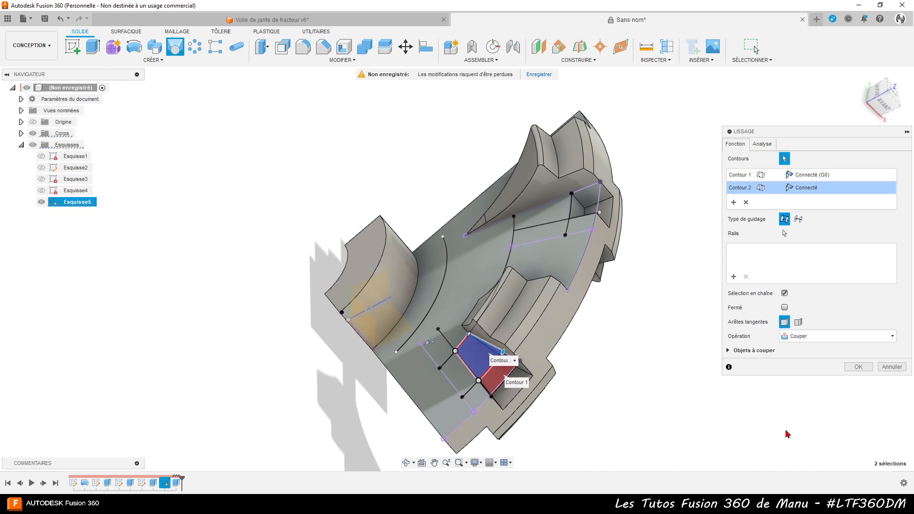
pyautogui.click(860, 367)
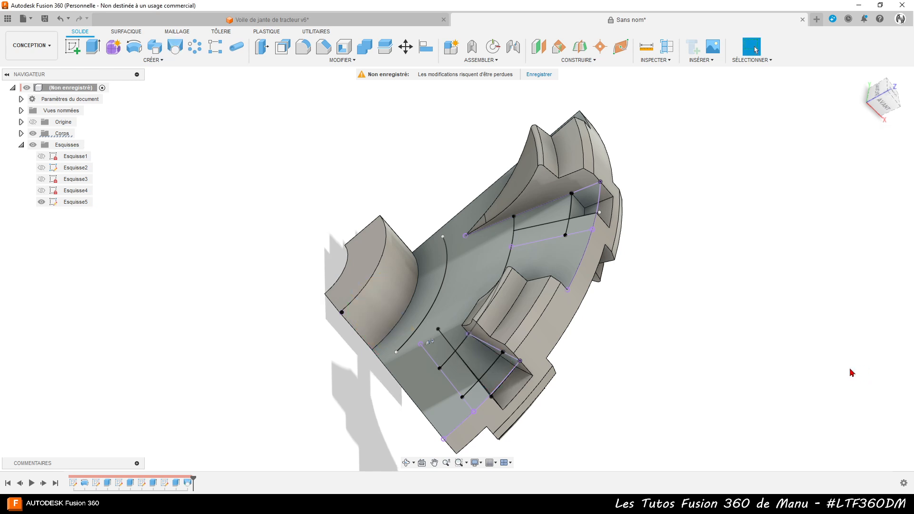
# Loft a cut from the middle spoke pocket's curved inner wall to its adjoining profile, and hide Esquisse5
pyautogui.keyDown('shift'); pyautogui.moveTo(723, 266); pyautogui.dragTo(698, 282, button='middle'); pyautogui.keyUp('shift')
pyautogui.click(568, 220)
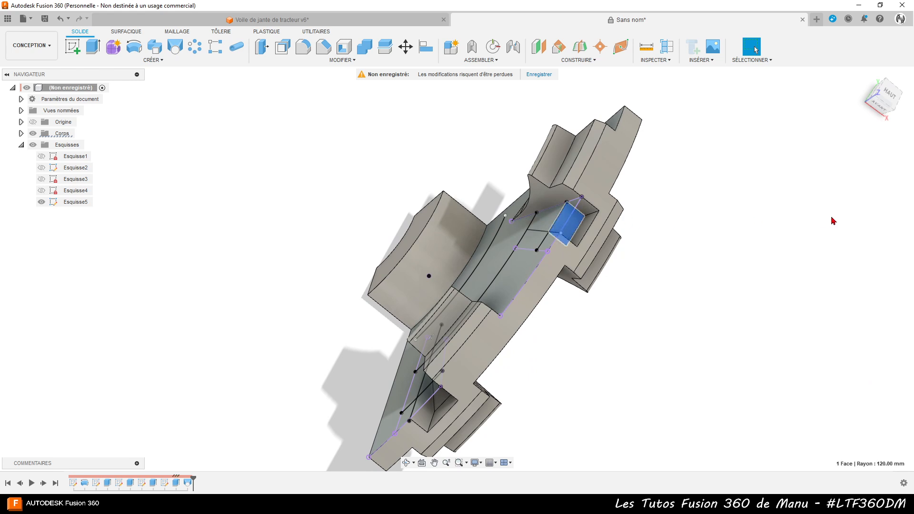
pyautogui.click(175, 47)
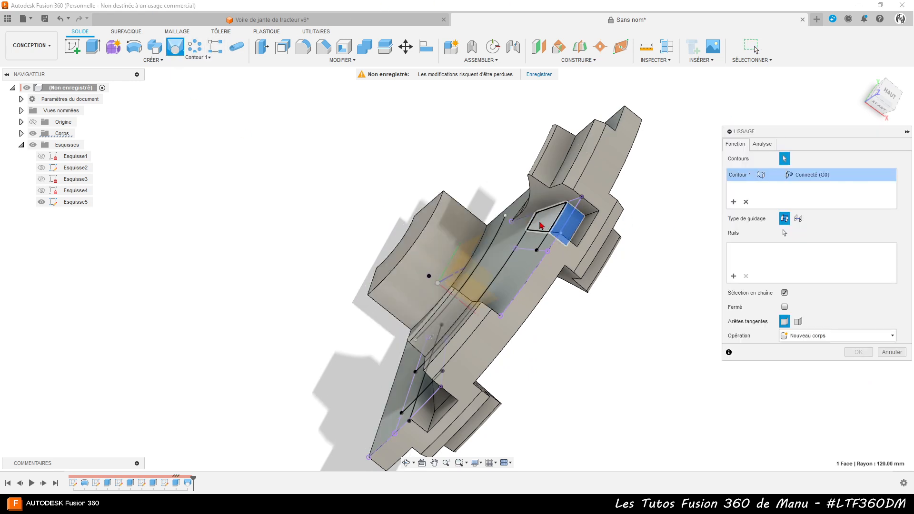
pyautogui.click(548, 221)
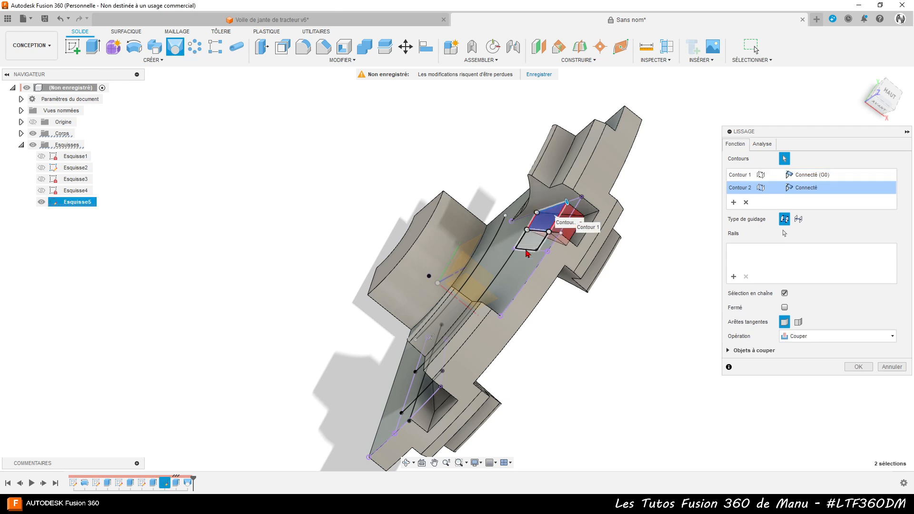
pyautogui.click(861, 369)
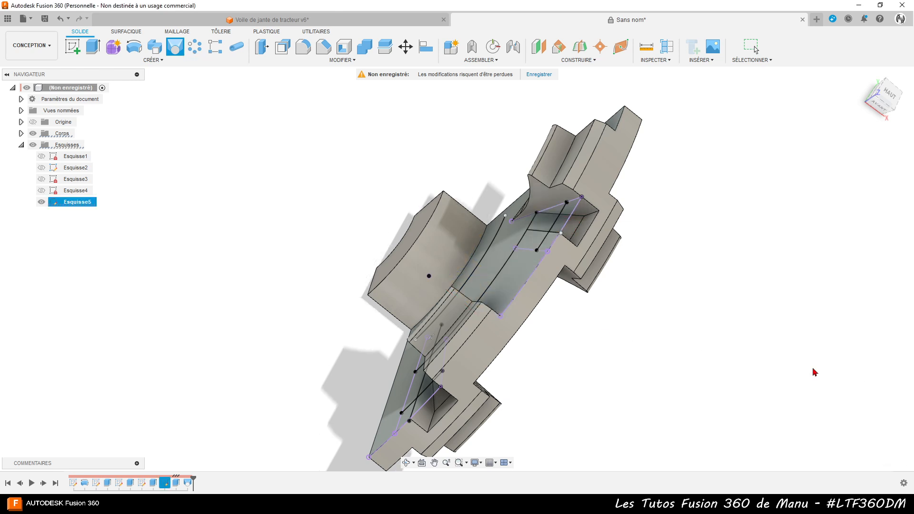
pyautogui.click(41, 202)
# Start a new sketch on the disc web's opposite flat face
pyautogui.keyDown('shift'); pyautogui.moveTo(554, 379); pyautogui.dragTo(471, 309, button='middle'); pyautogui.keyUp('shift')
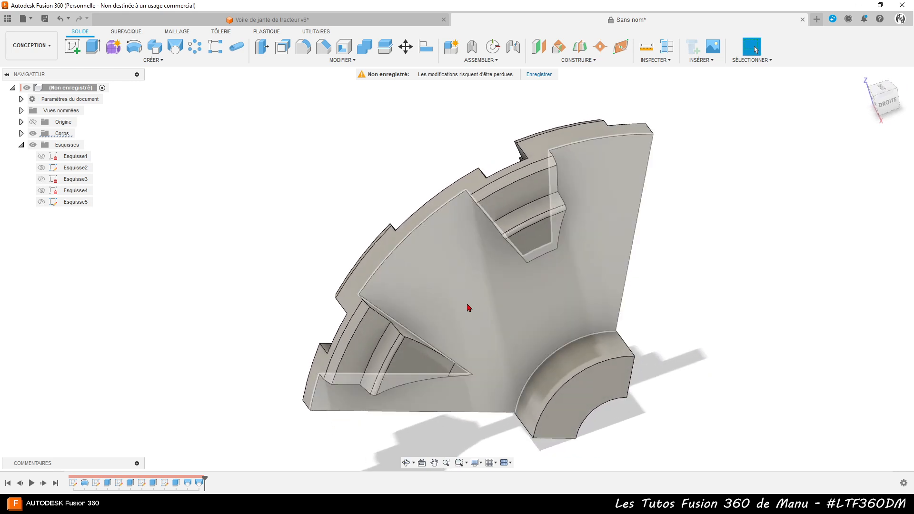
pyautogui.keyDown('shift'); pyautogui.moveTo(614, 176); pyautogui.dragTo(610, 259, button='middle'); pyautogui.keyUp('shift')
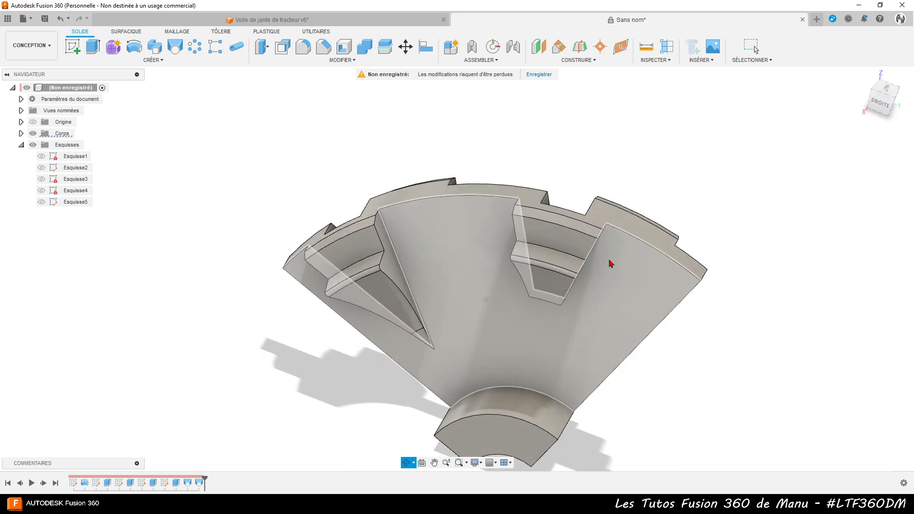
pyautogui.click(472, 285)
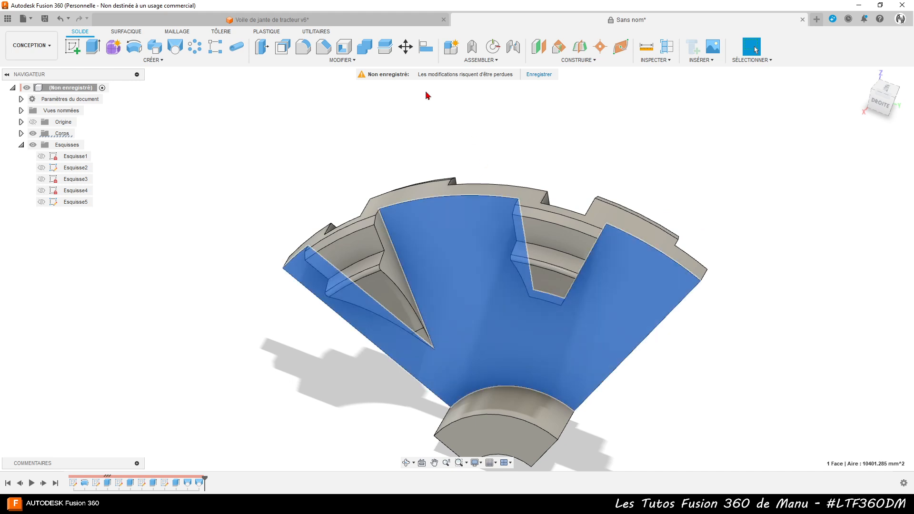
pyautogui.click(73, 46)
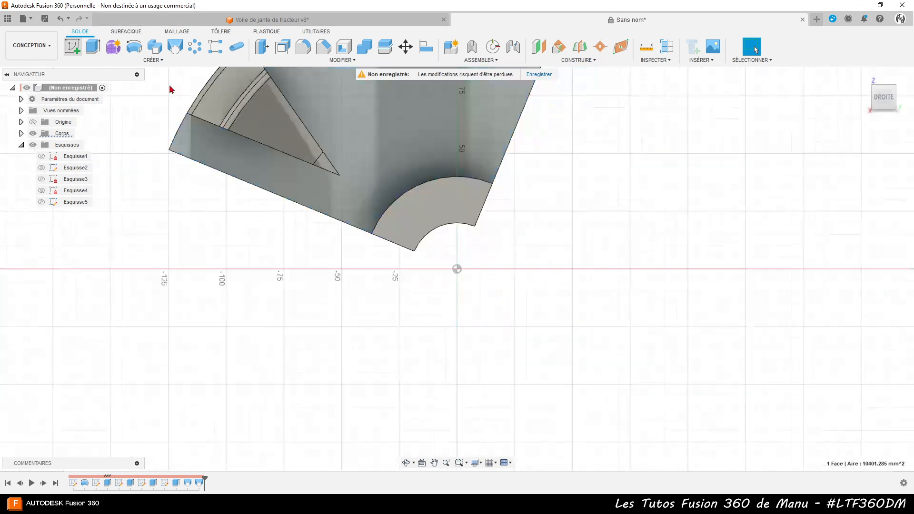
pyautogui.scroll(-3, 457, 398)
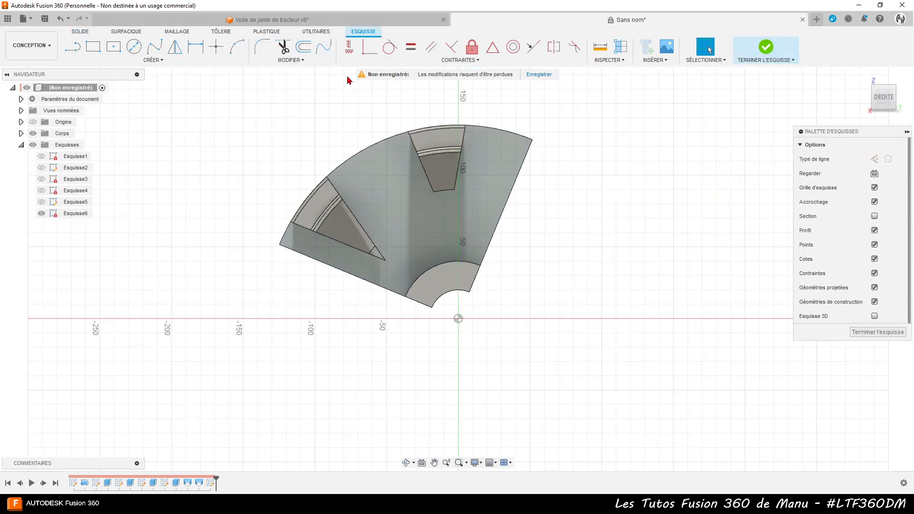
pyautogui.scroll(3, 347, 81)
# Project the two outer arc edges of the web, between and beside the spoke pockets, into the sketch
pyautogui.keyDown('shift'); pyautogui.moveTo(429, 227); pyautogui.dragTo(417, 298, button='middle'); pyautogui.keyUp('shift')
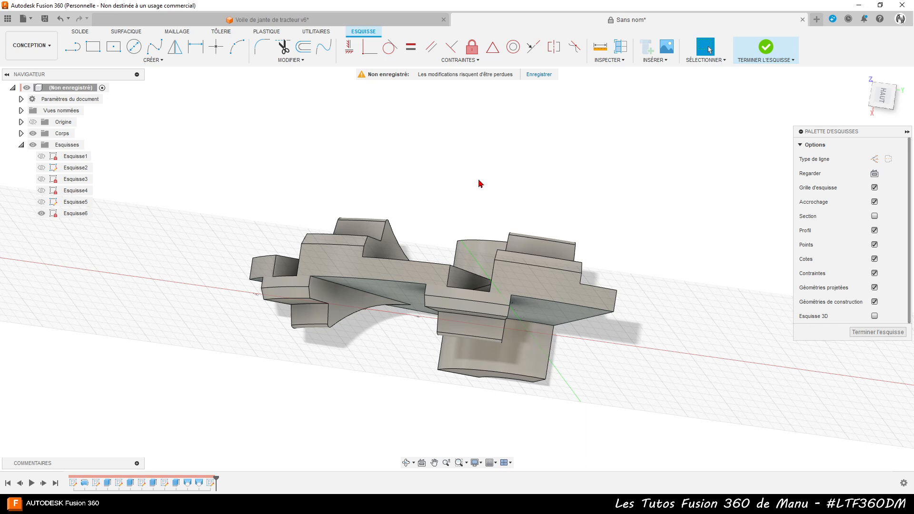
pyautogui.press('p')
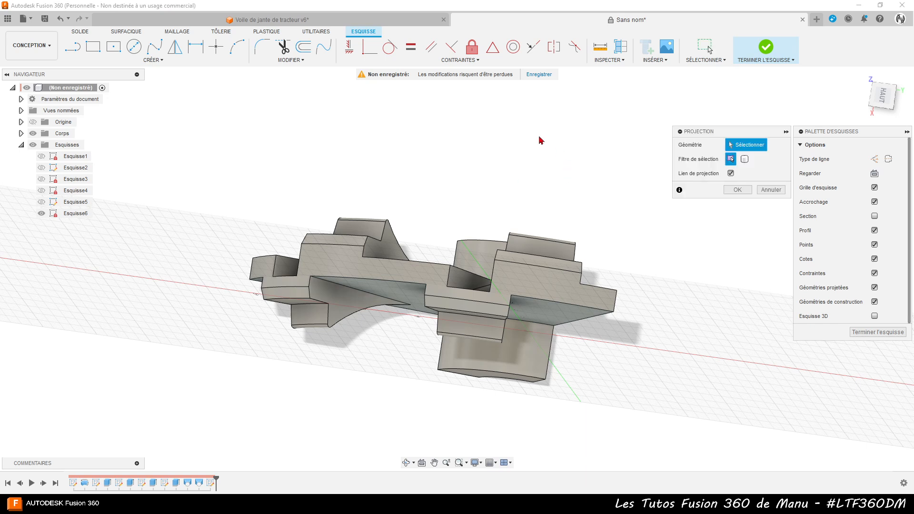
pyautogui.click(379, 284)
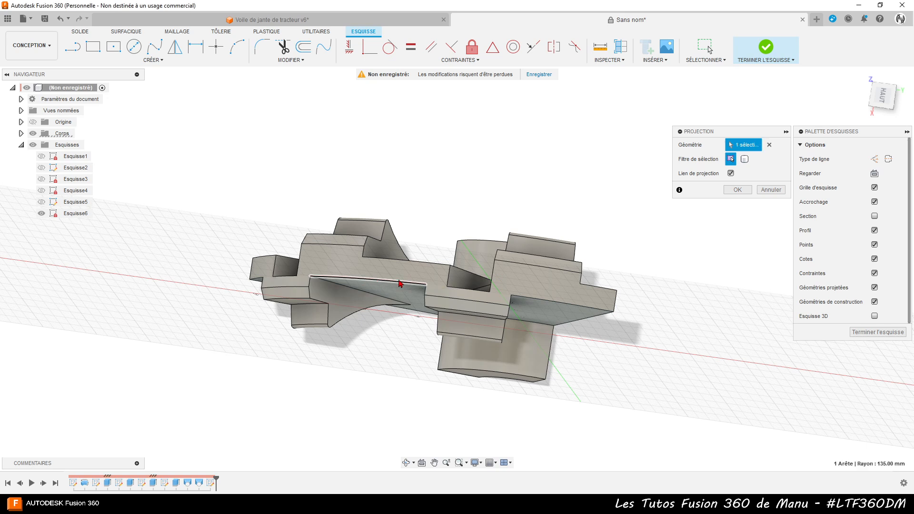
pyautogui.click(563, 308)
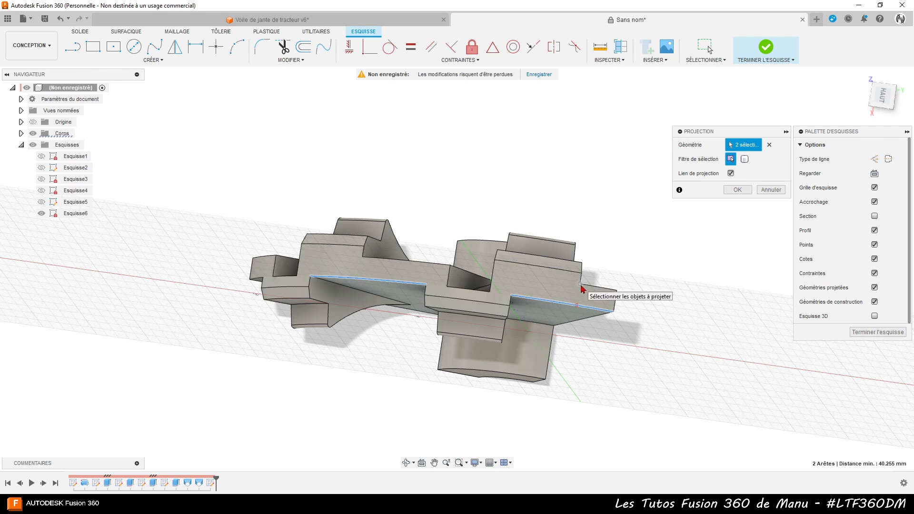
# Add the spoke pockets' four radial side edges from both sides of the disc and complete the projection into the sketch
pyautogui.click(586, 298)
pyautogui.keyDown('shift'); pyautogui.moveTo(599, 299); pyautogui.dragTo(535, 315, button='middle'); pyautogui.keyUp('shift')
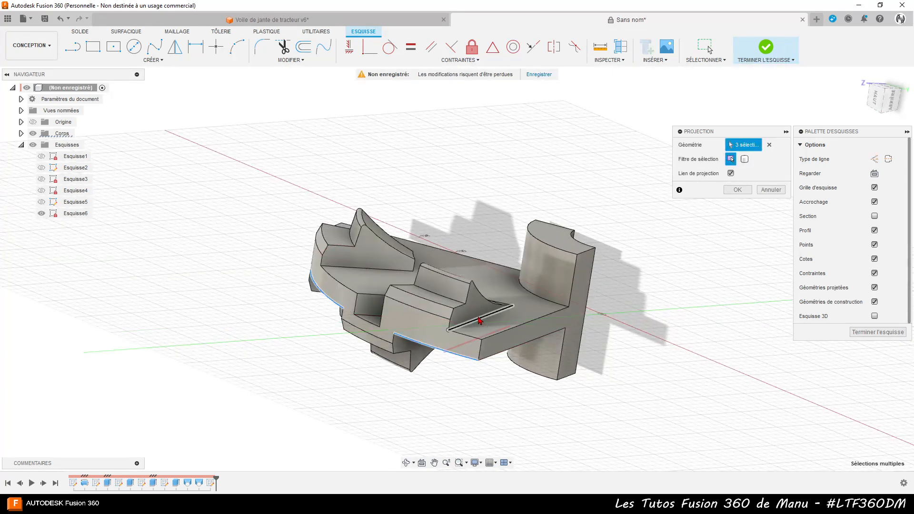
pyautogui.click(486, 320)
pyautogui.keyDown('shift'); pyautogui.moveTo(442, 390); pyautogui.dragTo(462, 338, button='middle'); pyautogui.keyUp('shift')
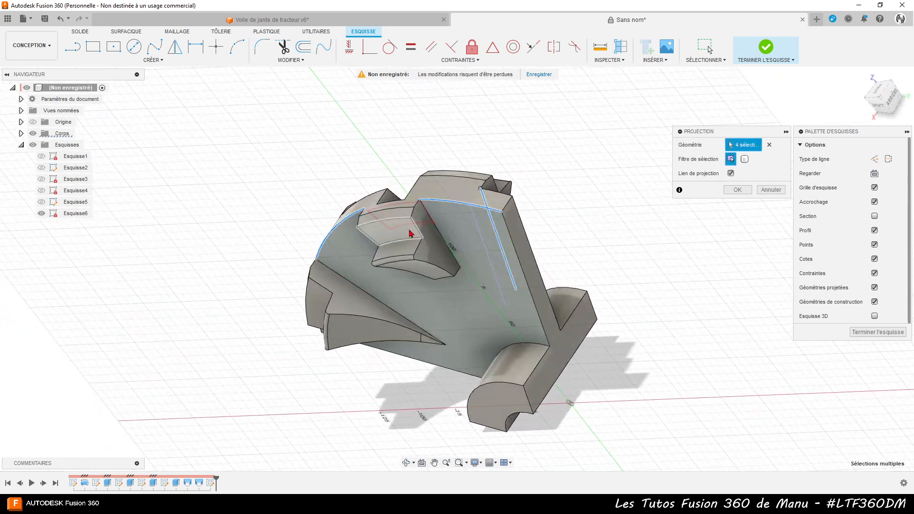
pyautogui.click(435, 230)
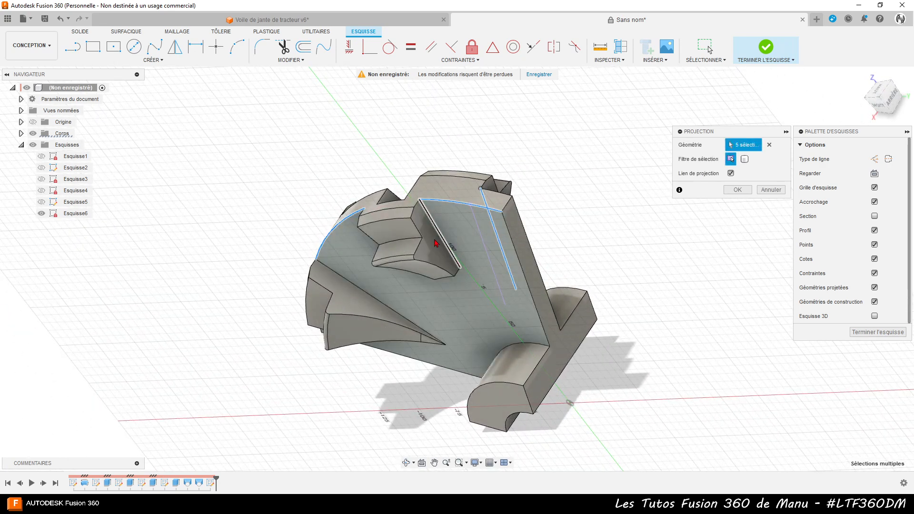
pyautogui.keyDown('shift'); pyautogui.moveTo(474, 313); pyautogui.dragTo(519, 362, button='middle'); pyautogui.keyUp('shift')
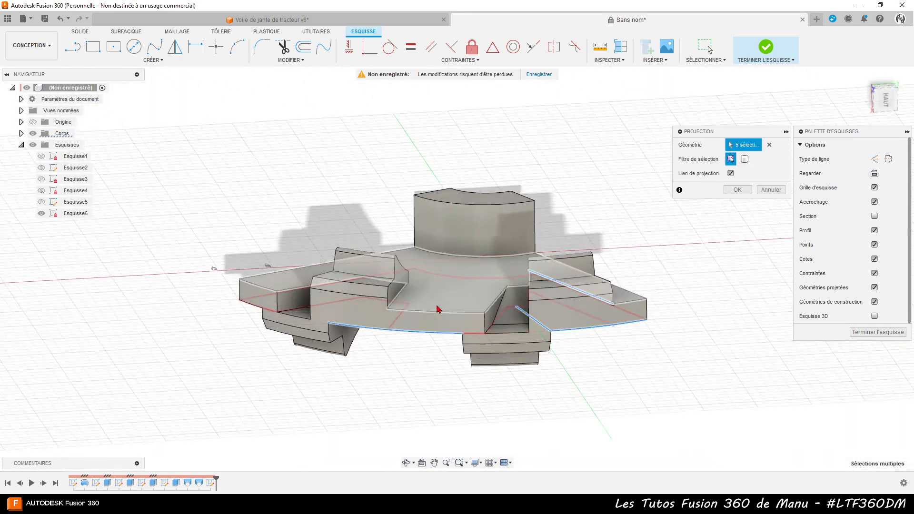
pyautogui.click(388, 310)
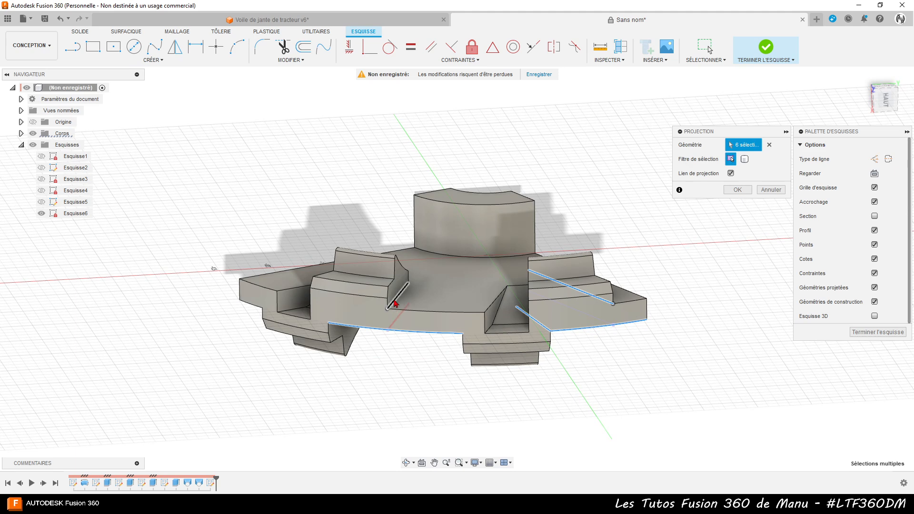
pyautogui.keyDown('shift'); pyautogui.moveTo(394, 327); pyautogui.dragTo(353, 294, button='middle'); pyautogui.keyUp('shift')
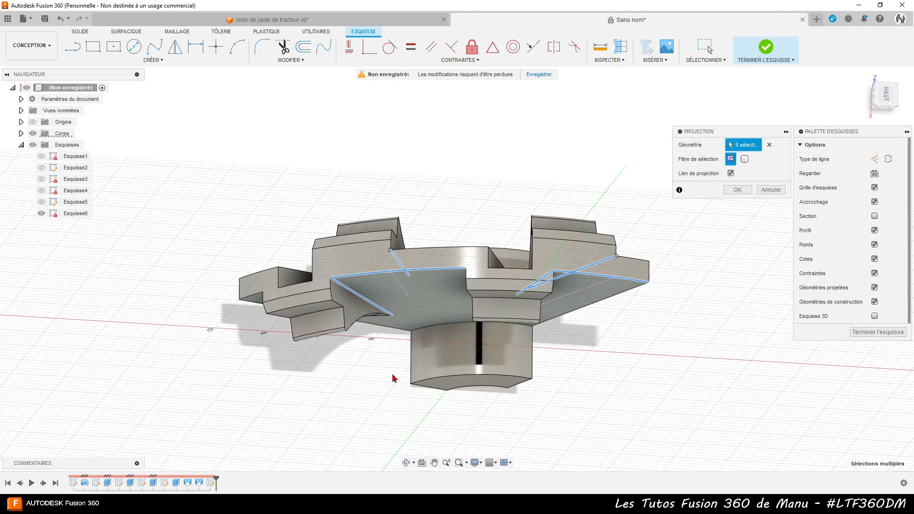
pyautogui.keyDown('shift'); pyautogui.moveTo(391, 377); pyautogui.dragTo(392, 414, button='middle'); pyautogui.keyUp('shift')
pyautogui.keyDown('shift'); pyautogui.moveTo(373, 332); pyautogui.dragTo(387, 332, button='middle'); pyautogui.keyUp('shift')
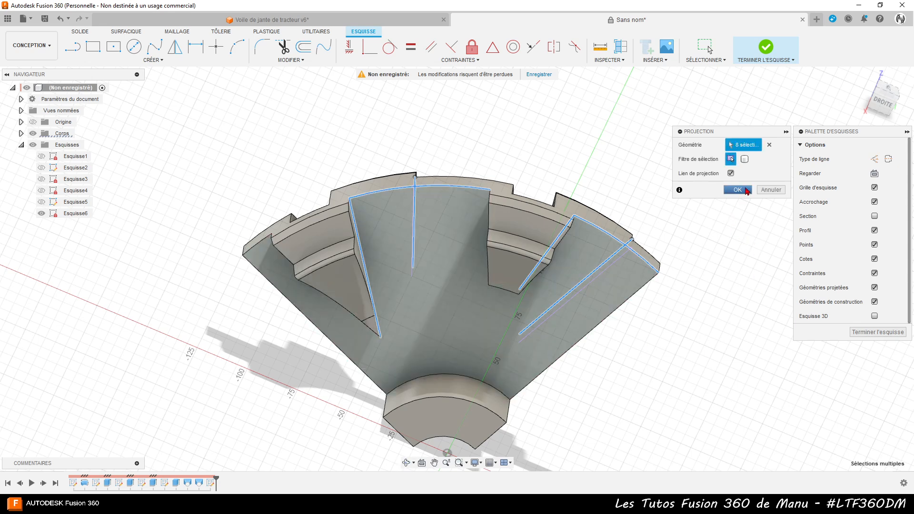
pyautogui.click(747, 190)
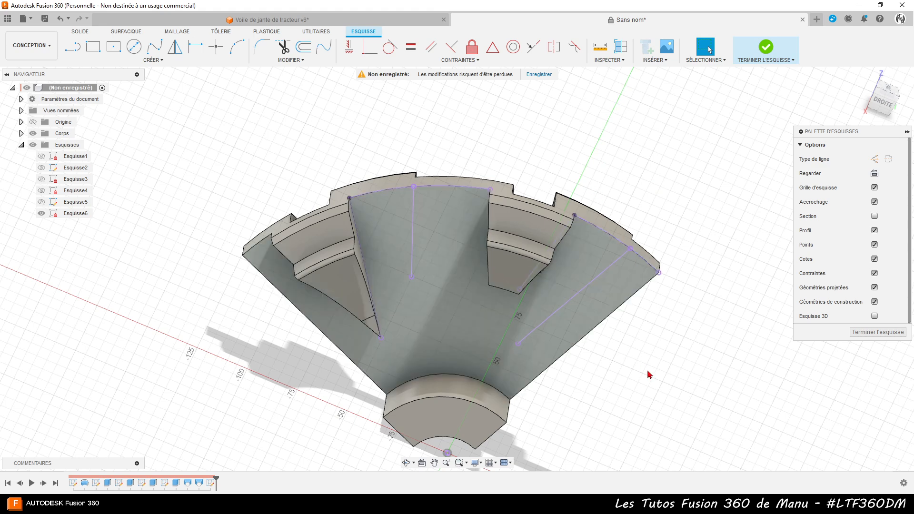
pyautogui.keyDown('shift'); pyautogui.moveTo(648, 357); pyautogui.dragTo(627, 332, button='middle'); pyautogui.keyUp('shift')
pyautogui.press('Escape')
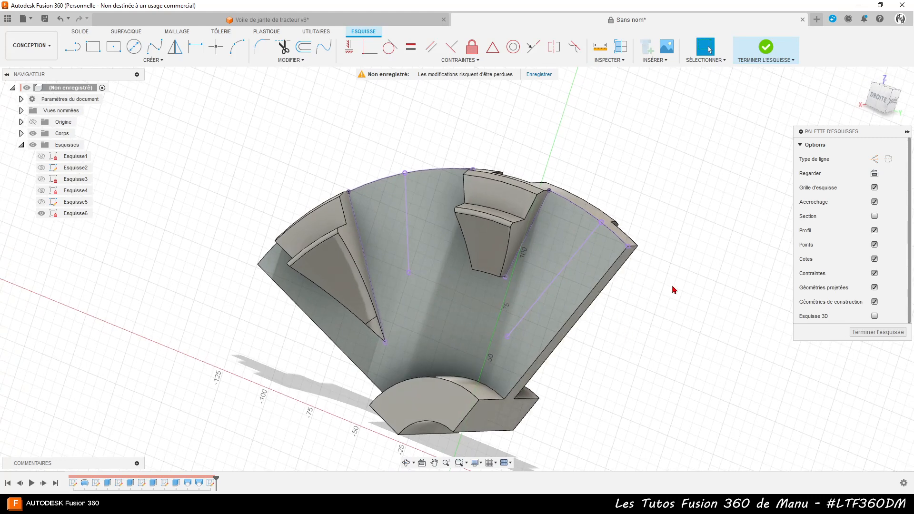
pyautogui.click(152, 61)
pyautogui.moveTo(87, 102)
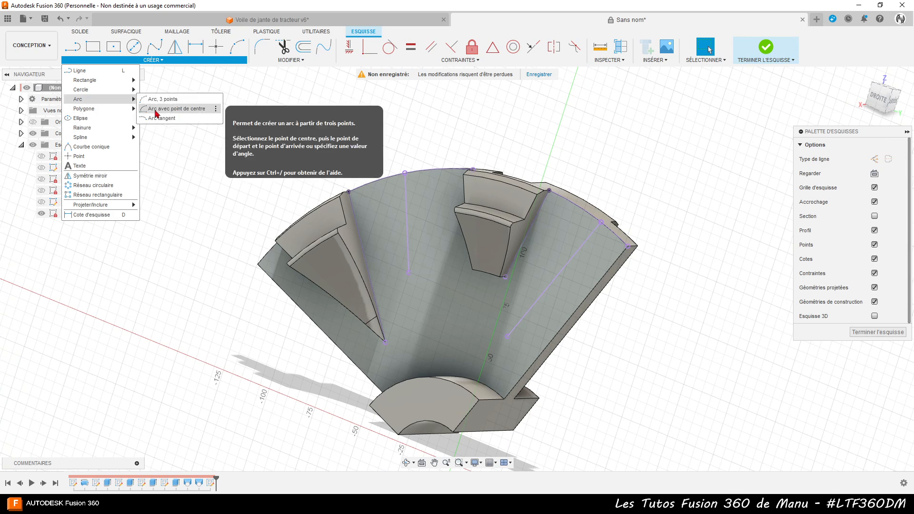
pyautogui.click(179, 111)
pyautogui.scroll(-2, 484, 180)
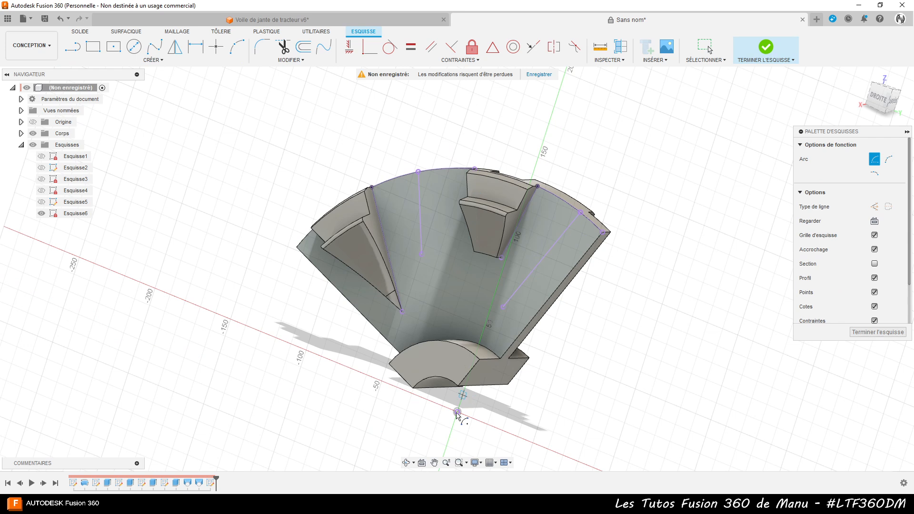
pyautogui.click(457, 413)
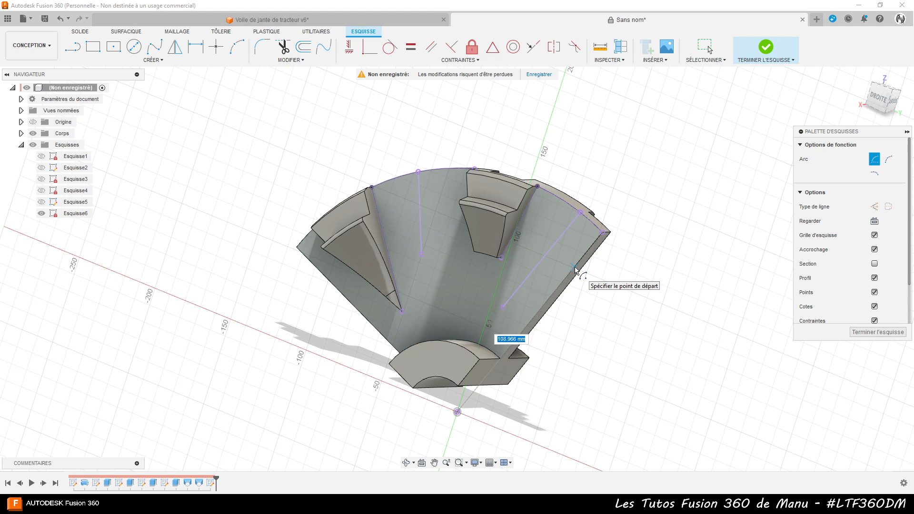
pyautogui.press('Tab')
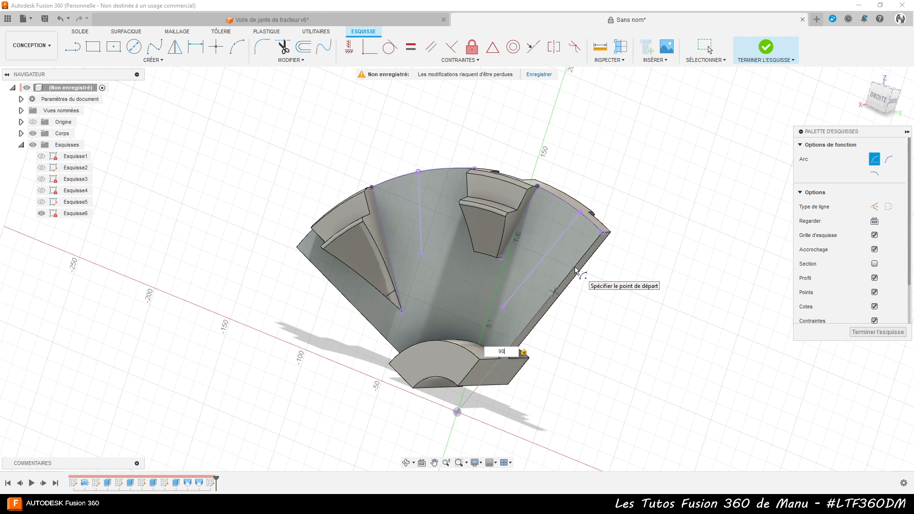
pyautogui.click(577, 271)
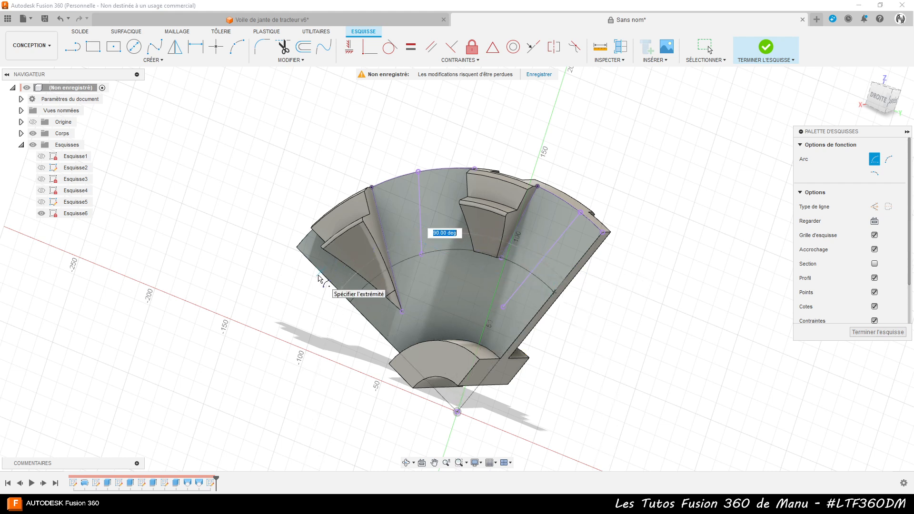
pyautogui.click(320, 279)
pyautogui.scroll(-2, 320, 278)
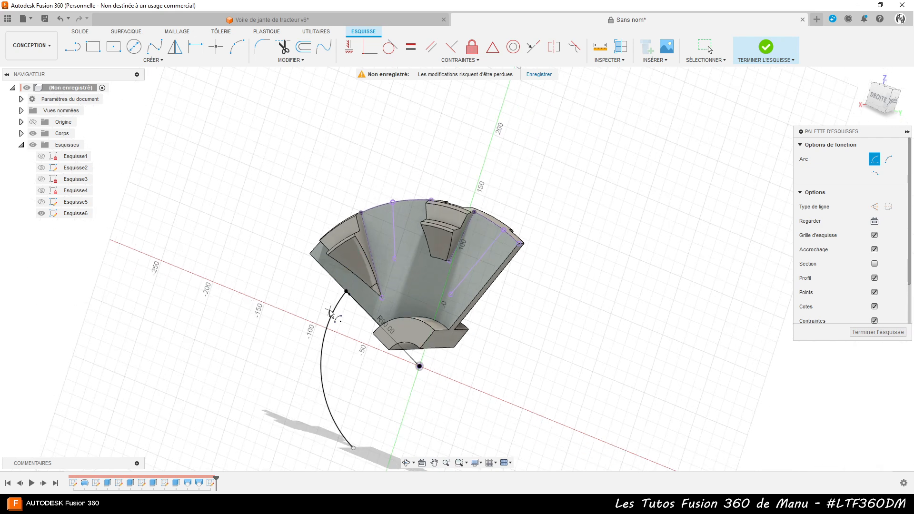
pyautogui.press('Escape')
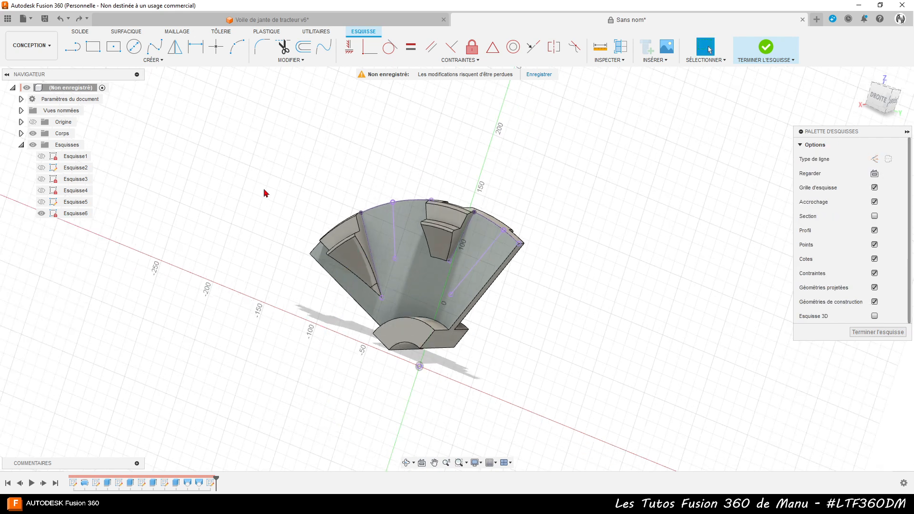
# Draw a centre-point arc of 90 mm radius about the origin, sweeping across the web from one straight side to the other
pyautogui.click(155, 61)
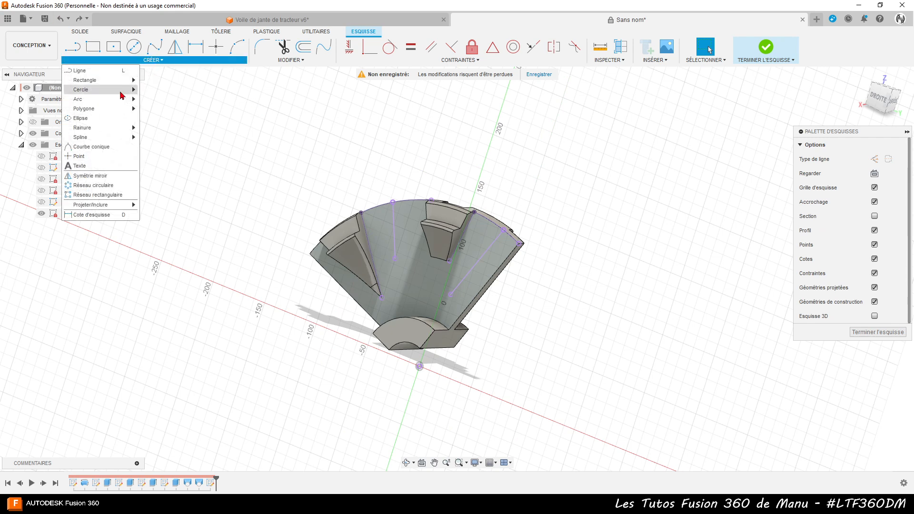
pyautogui.click(204, 104)
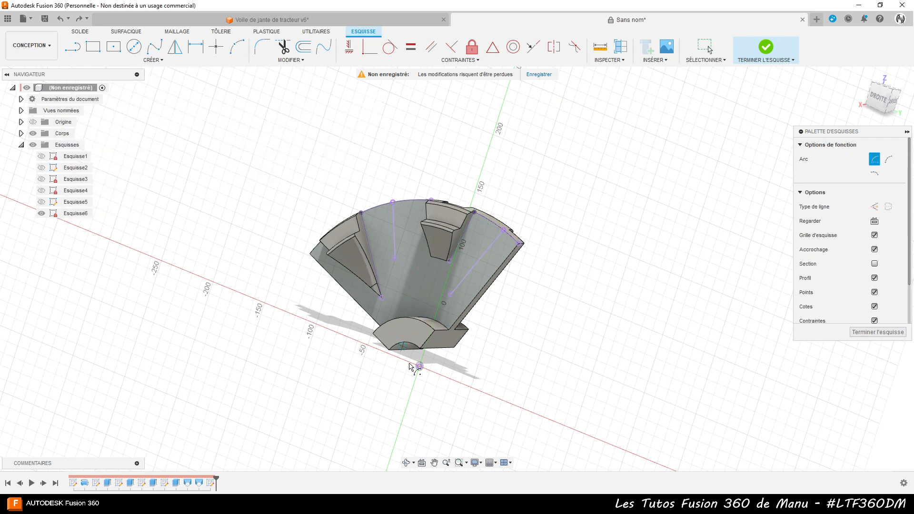
pyautogui.click(419, 367)
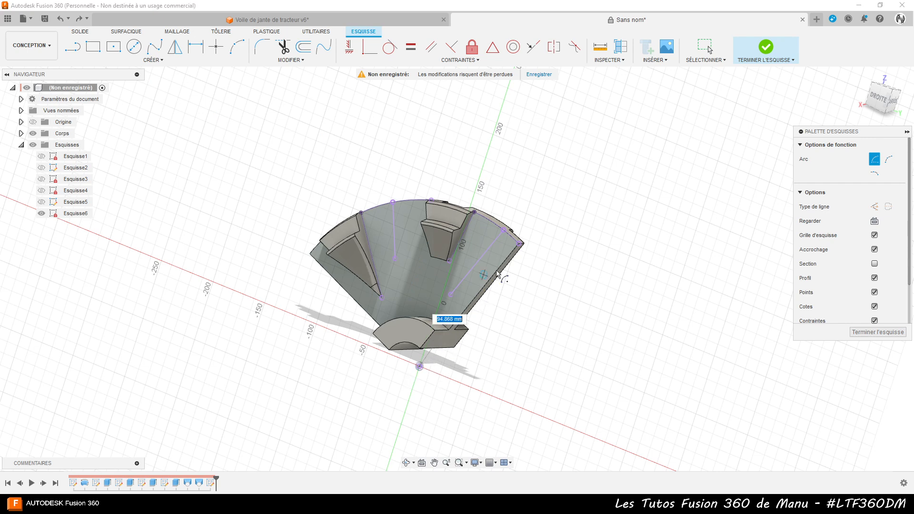
pyautogui.write('90')
pyautogui.press('Tab')
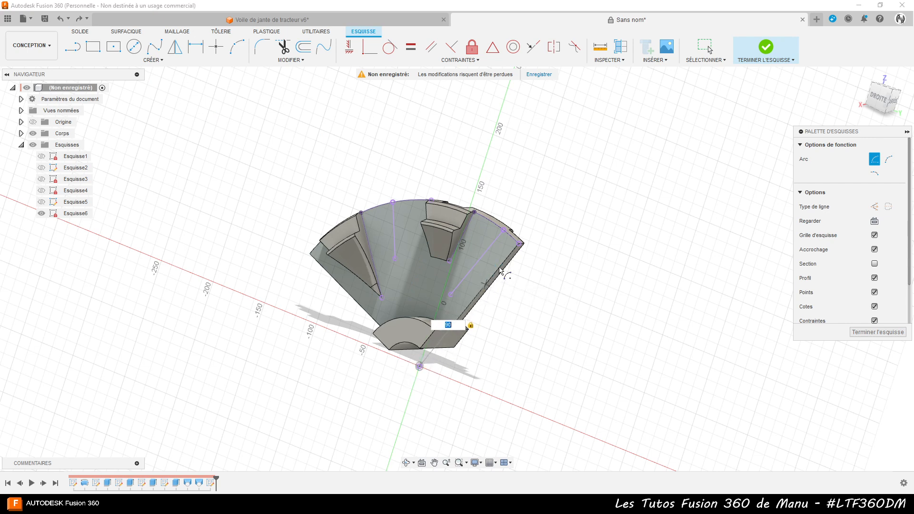
pyautogui.click(485, 285)
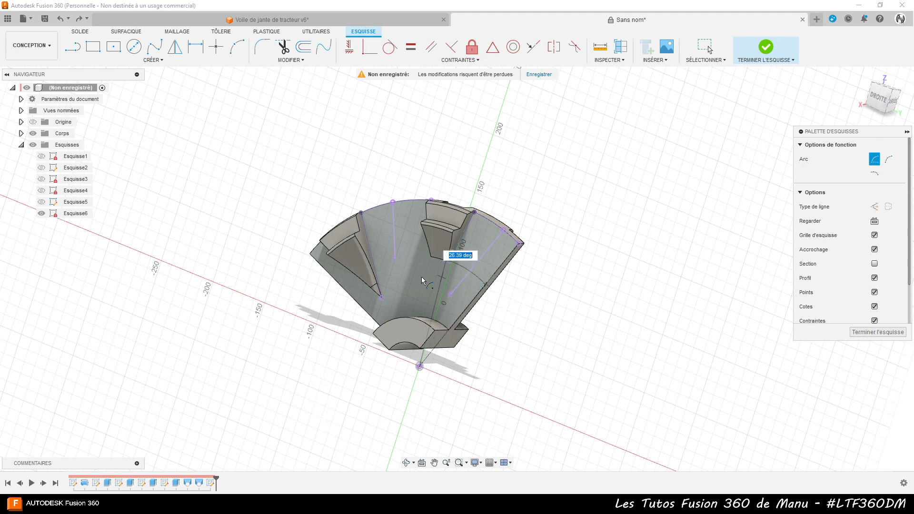
pyautogui.click(360, 299)
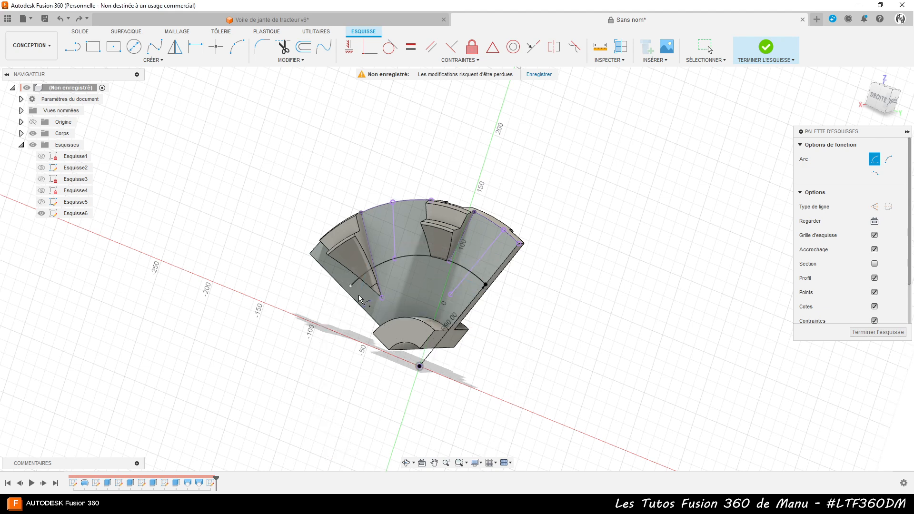
pyautogui.moveTo(525, 333)
pyautogui.keyDown('shift'); pyautogui.mouseDown(button='middle')
pyautogui.moveTo(553, 328)
pyautogui.moveTo(529, 328)
pyautogui.mouseUp(button='middle'); pyautogui.keyUp('shift')
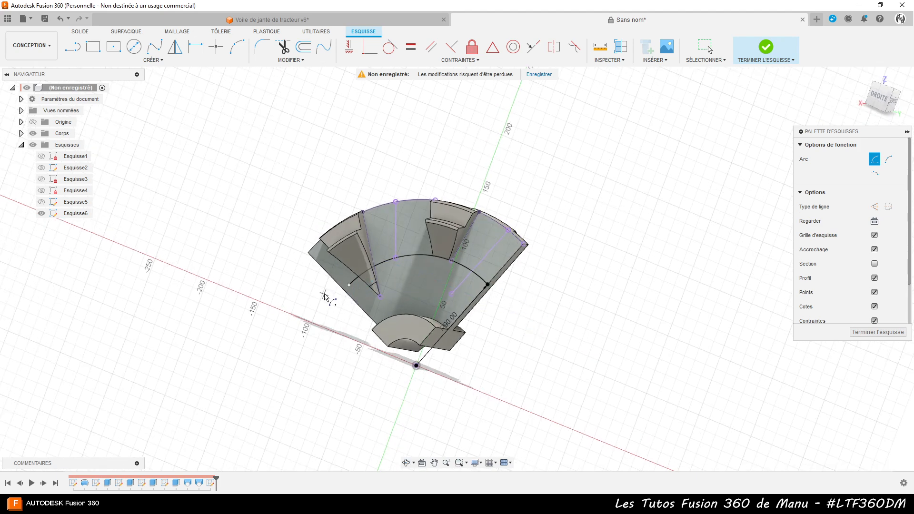
pyautogui.scroll(3, 368, 270)
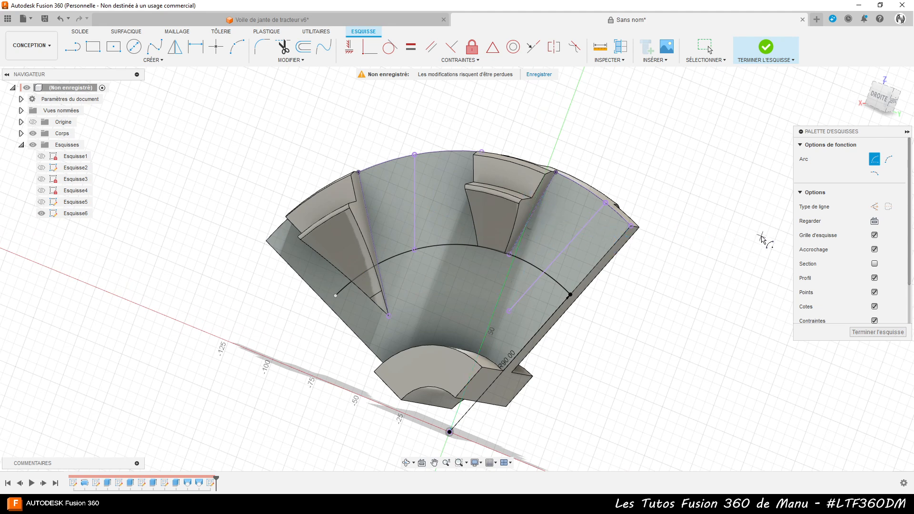
# Project the inner step corner vertex of each of the two raised spoke pockets into the sketch
pyautogui.press('p')
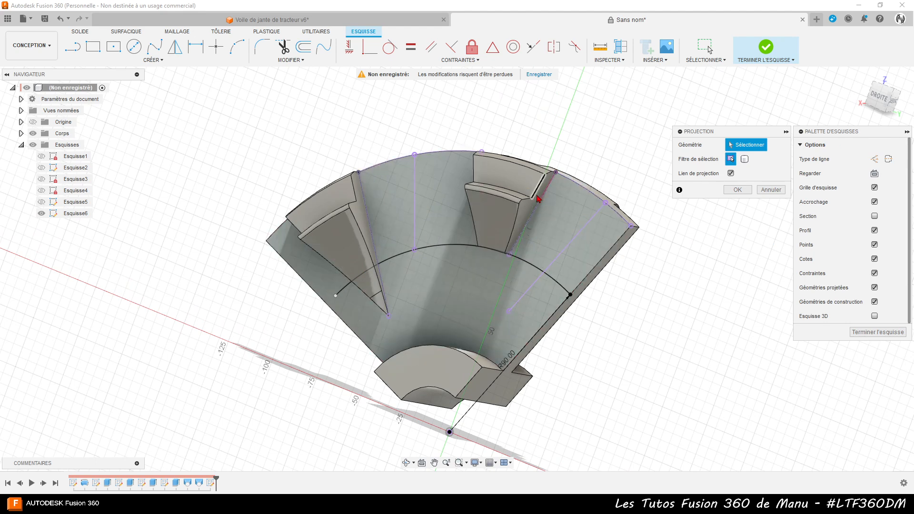
pyautogui.scroll(2, 532, 203)
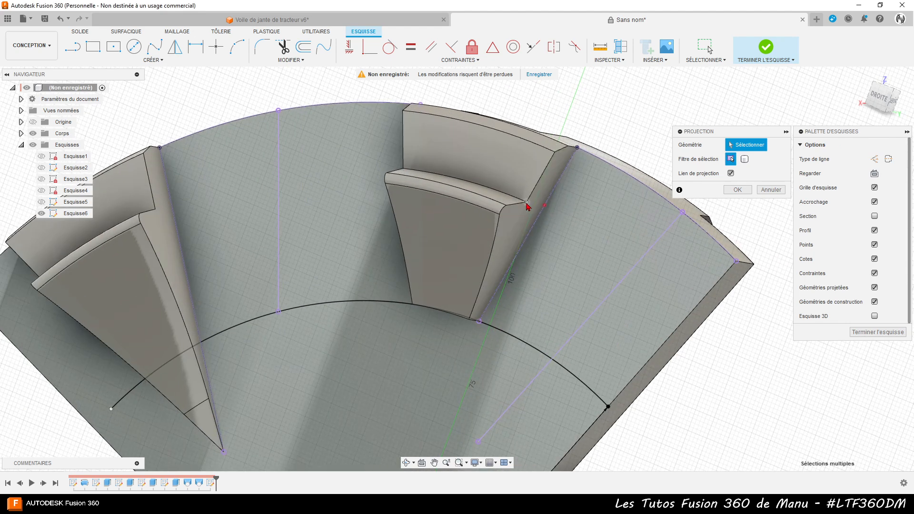
pyautogui.click(526, 205)
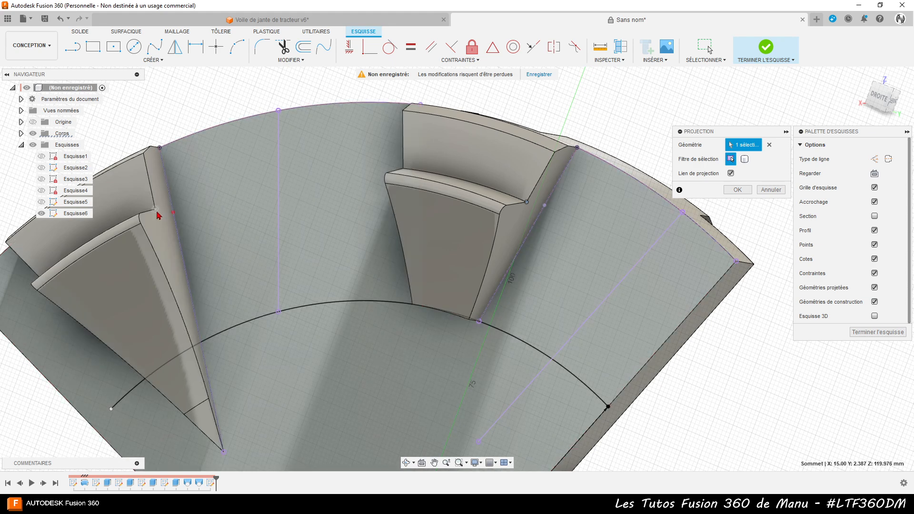
pyautogui.click(155, 210)
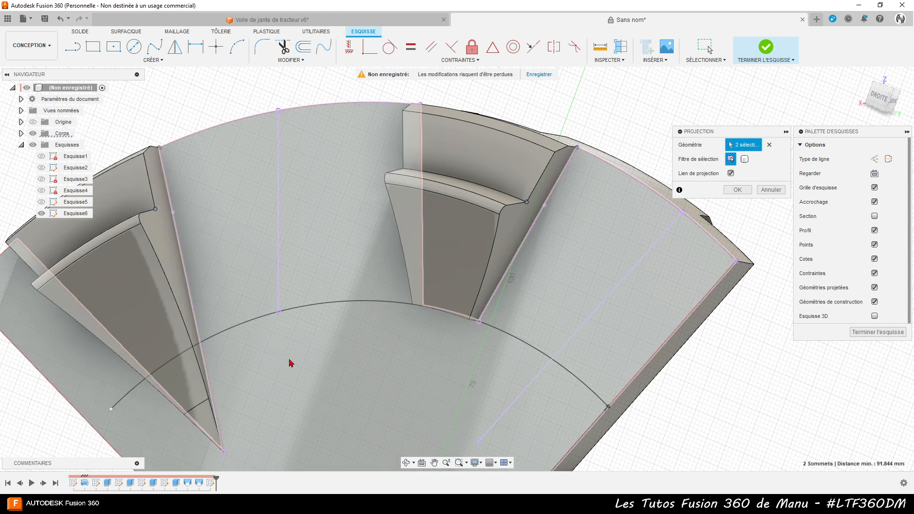
pyautogui.scroll(-5, 561, 244)
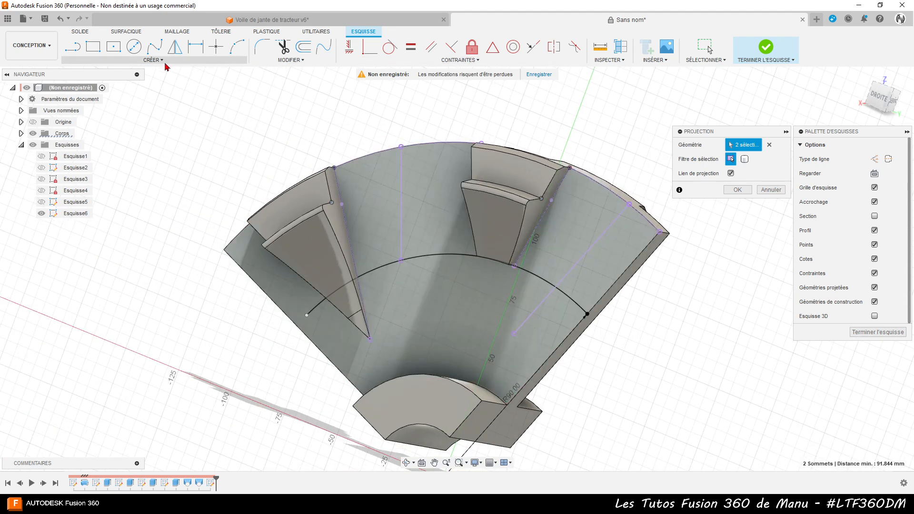
# Draw a centre-point arc about the origin from the first spoke's projected step vertex to the neighbouring projected straight edge
pyautogui.click(152, 61)
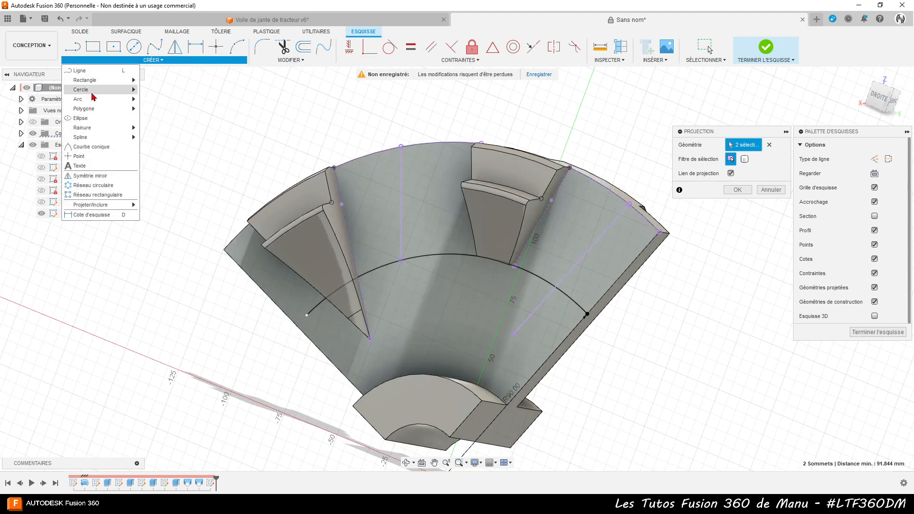
pyautogui.moveTo(94, 94)
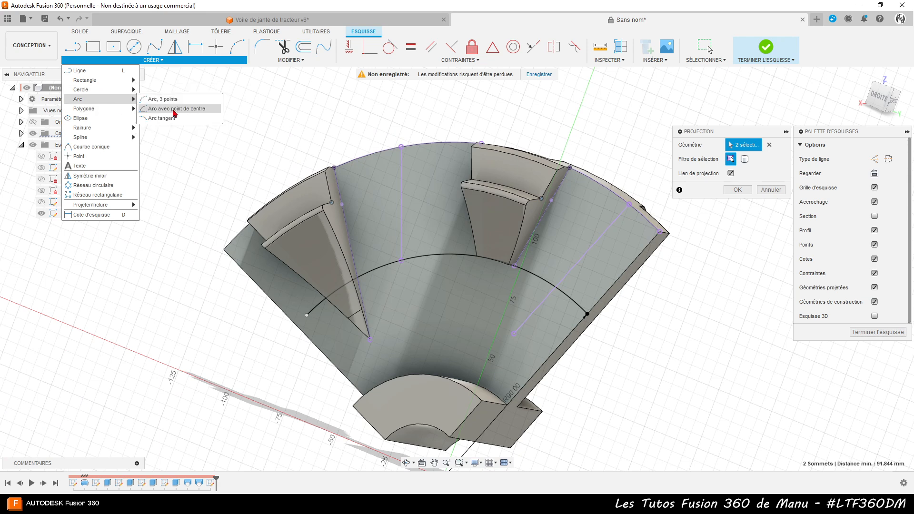
pyautogui.click(176, 109)
pyautogui.scroll(-2, 422, 200)
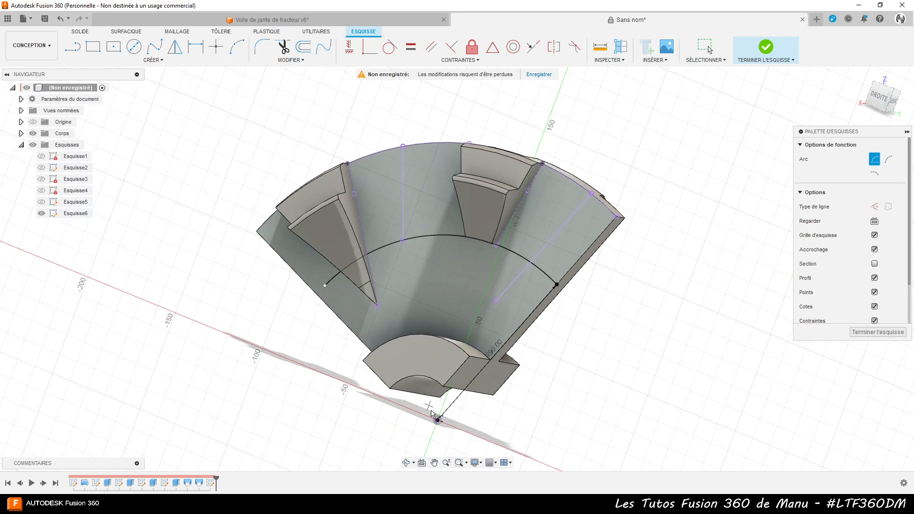
pyautogui.scroll(-1, 431, 411)
pyautogui.click(437, 419)
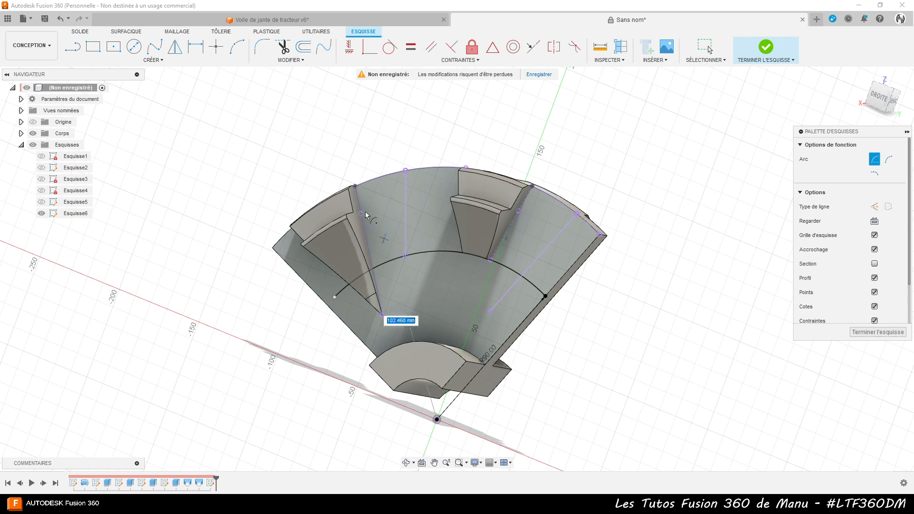
pyautogui.click(361, 215)
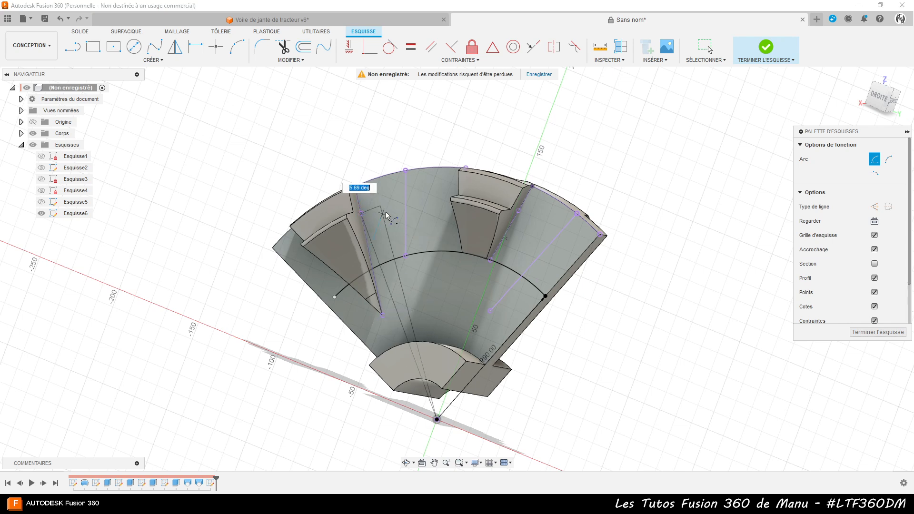
pyautogui.scroll(4, 407, 209)
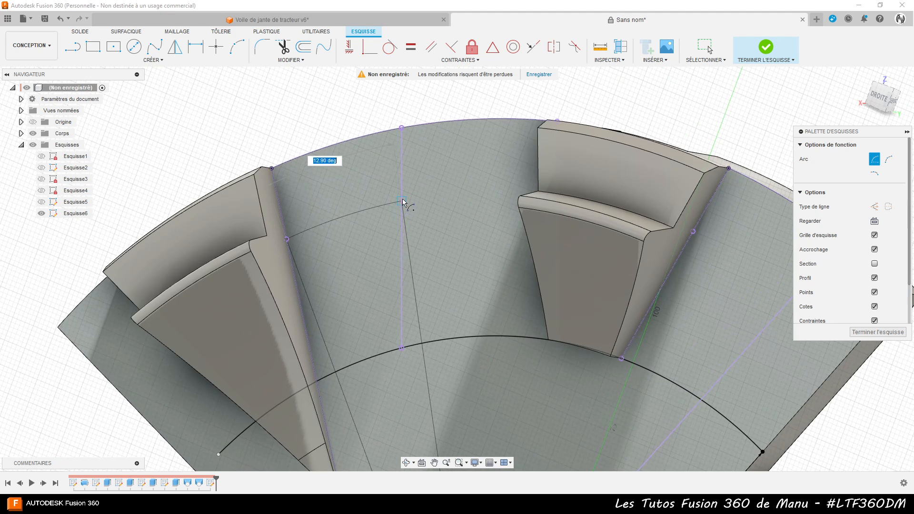
pyautogui.click(402, 204)
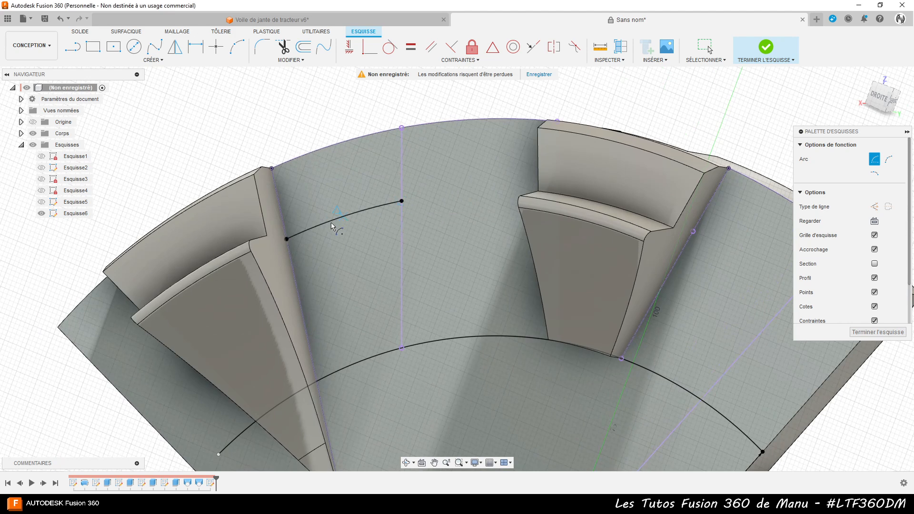
# Draw a 120 mm radius centre-point arc about the origin from the second spoke's projected step vertex towards its neighbouring projected edge
pyautogui.scroll(-2, 324, 210)
pyautogui.scroll(-2, 320, 193)
pyautogui.click(153, 60)
pyautogui.moveTo(95, 99)
pyautogui.click(167, 109)
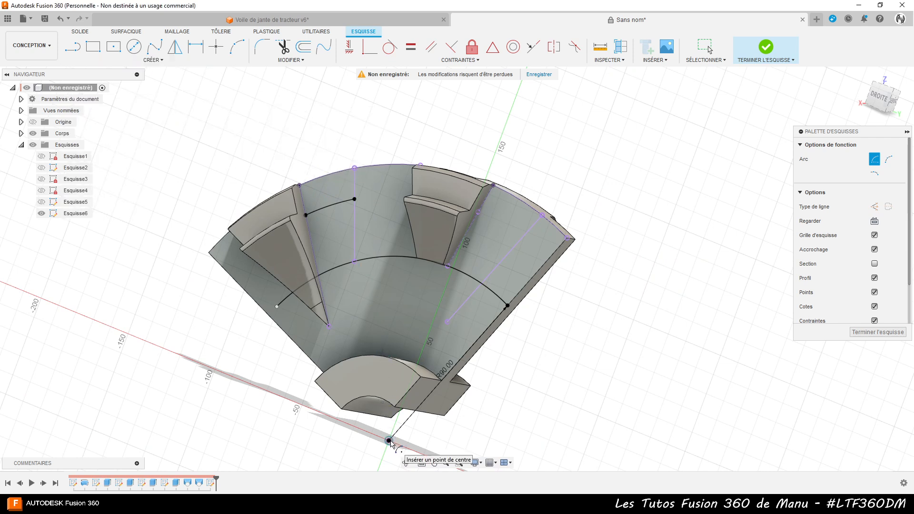
pyautogui.click(389, 442)
pyautogui.scroll(4, 494, 210)
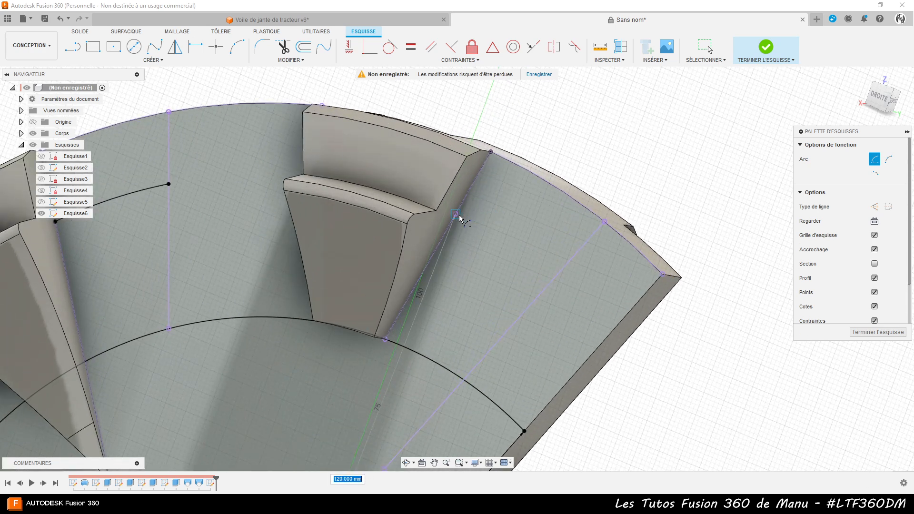
pyautogui.click(456, 215)
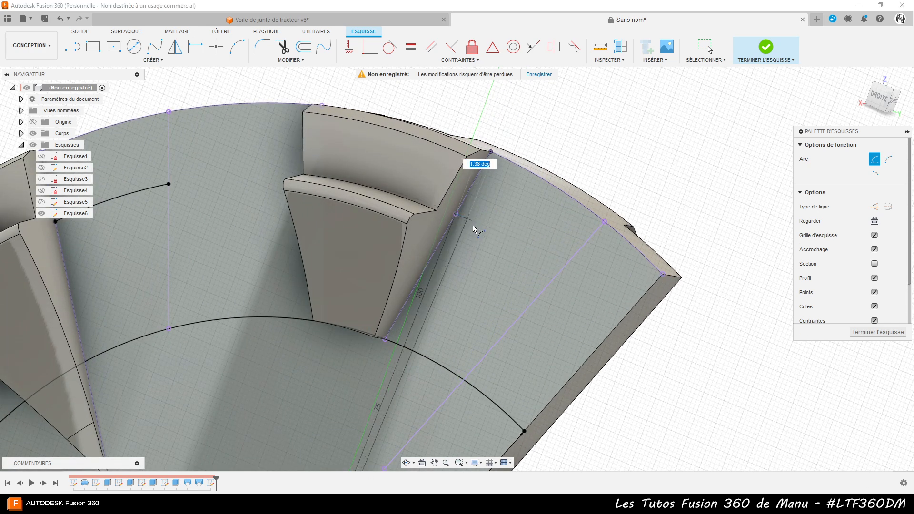
pyautogui.click(558, 274)
# Offset the two projected straight pocket edges 10 mm, each towards the raised spoke where its short arc starts
pyautogui.scroll(-3, 695, 174)
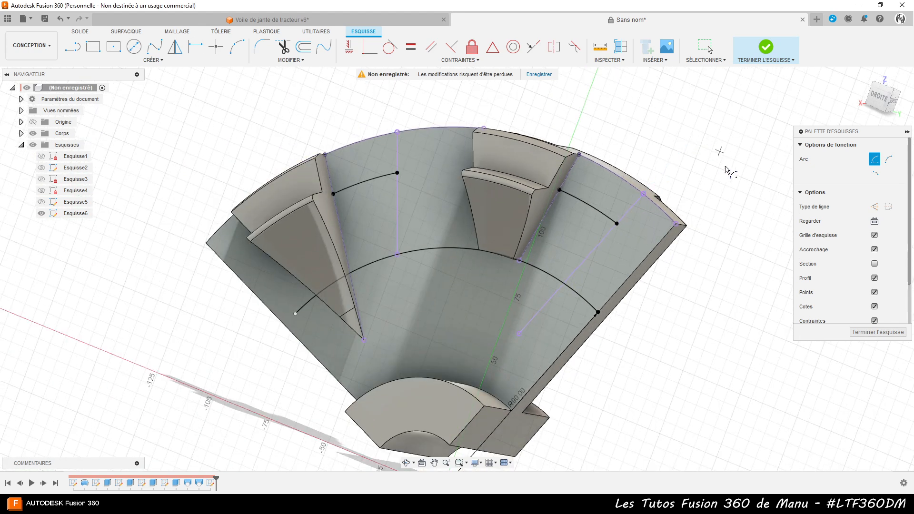
pyautogui.click(309, 54)
pyautogui.click(397, 148)
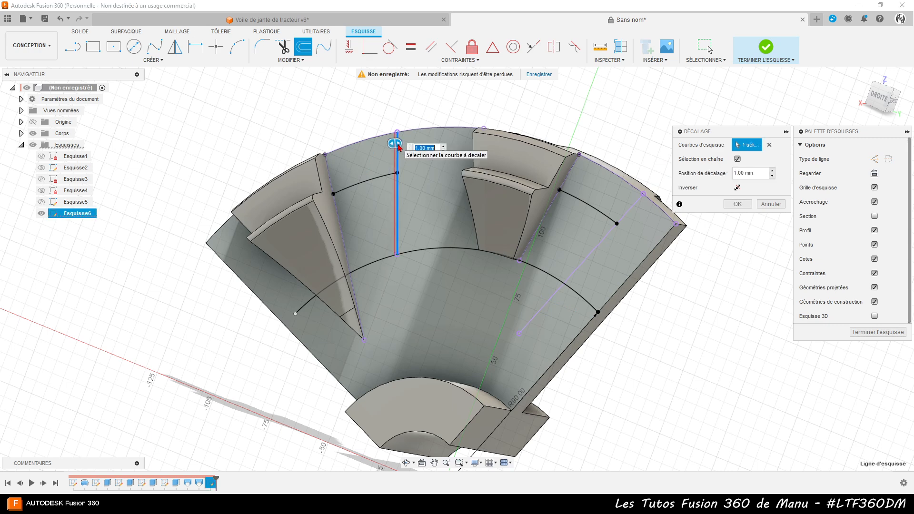
pyautogui.write('10')
pyautogui.press('Return')
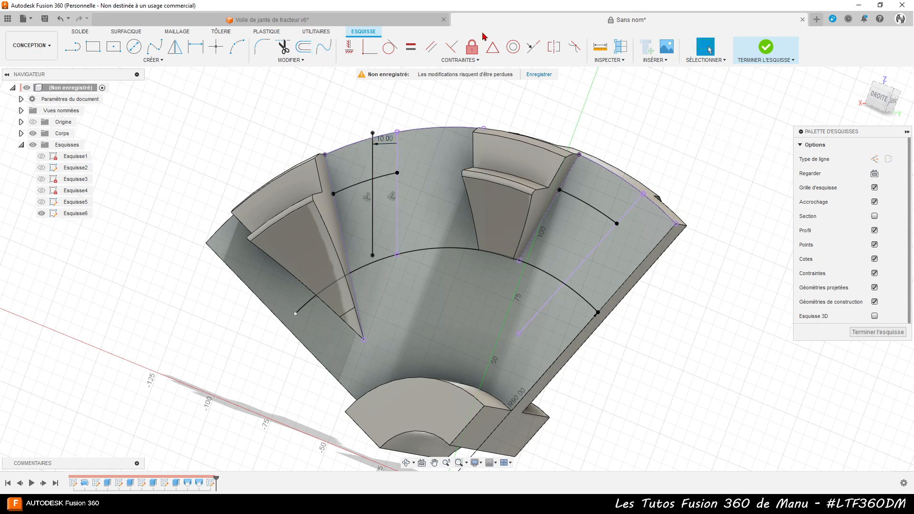
pyautogui.click(303, 48)
pyautogui.click(594, 248)
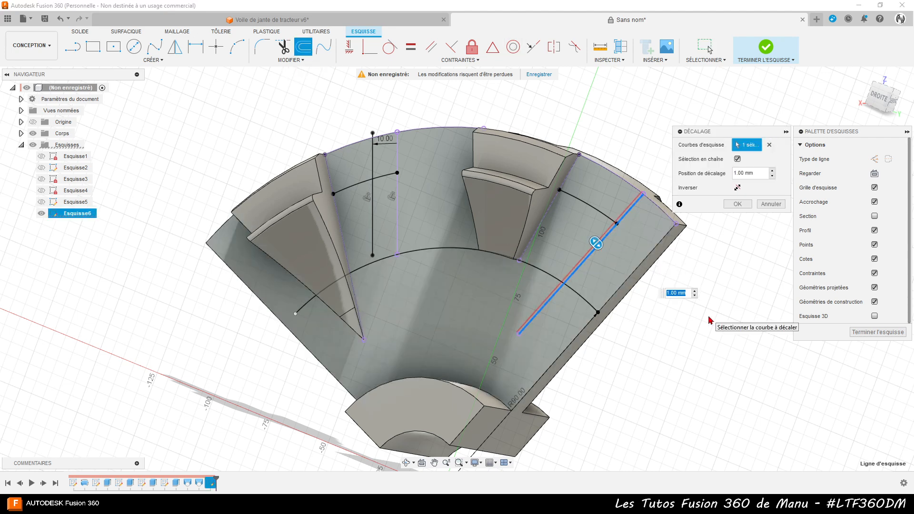
pyautogui.write('10')
pyautogui.press('Return')
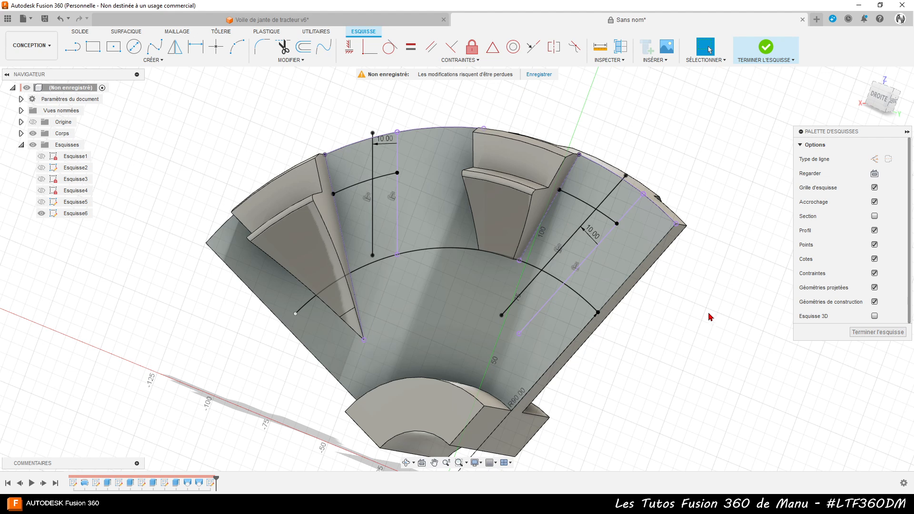
# Extend the first spoke's offset line to the 90 mm radius arc and finish the sketch
pyautogui.click(280, 60)
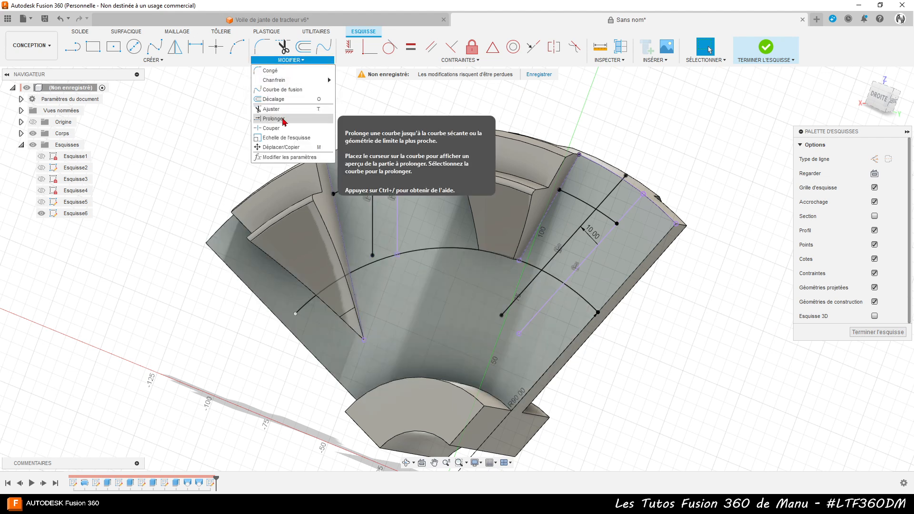
pyautogui.click(303, 118)
pyautogui.click(373, 238)
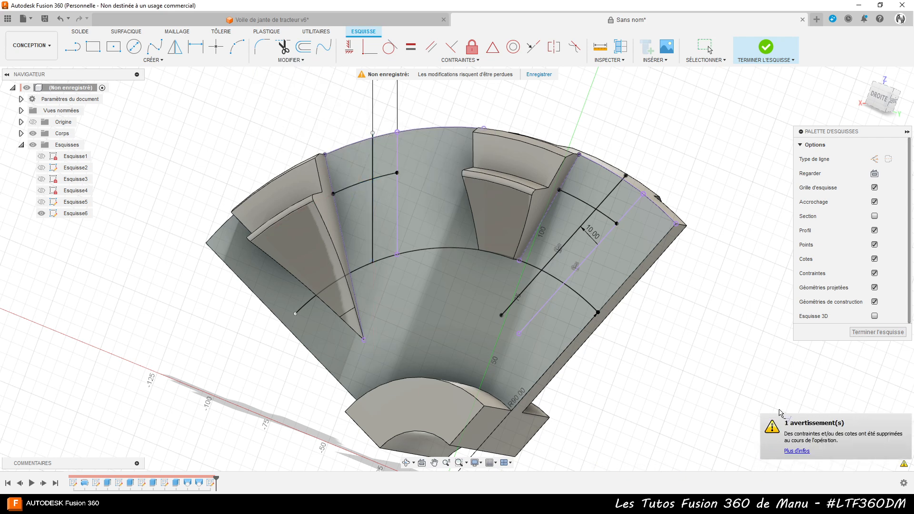
pyautogui.press('Escape')
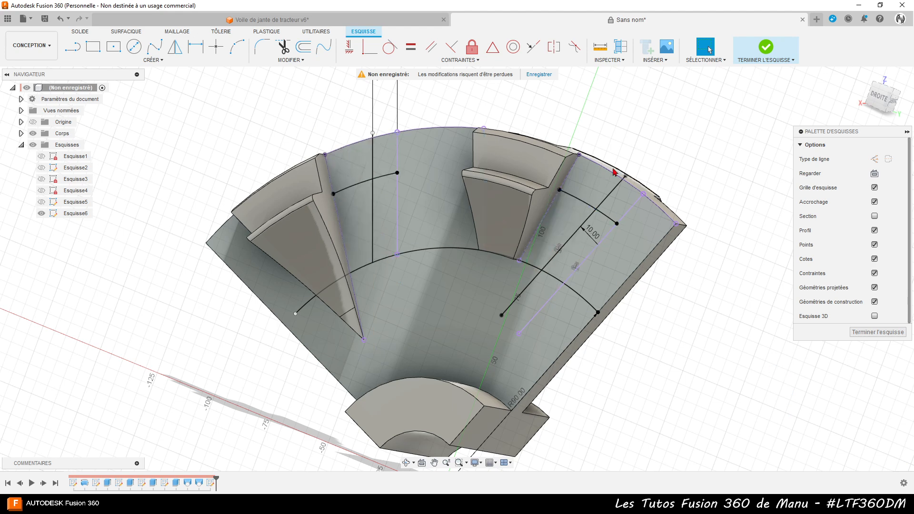
pyautogui.click(865, 334)
# Extrude the two outer profiles beside the raised spokes by -10 mm as a cut
pyautogui.moveTo(780, 335)
pyautogui.keyDown('shift'); pyautogui.mouseDown(button='middle')
pyautogui.moveTo(748, 344)
pyautogui.moveTo(755, 332)
pyautogui.mouseUp(button='middle'); pyautogui.keyUp('shift')
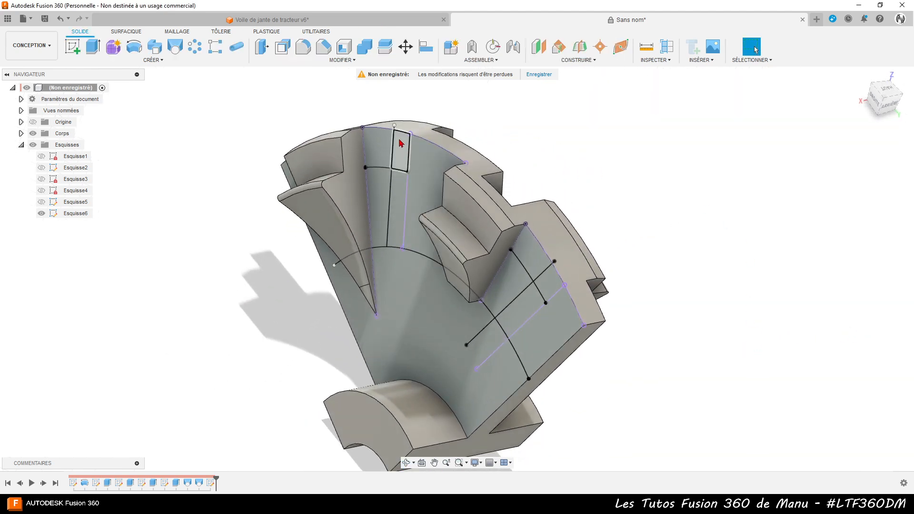
pyautogui.click(90, 46)
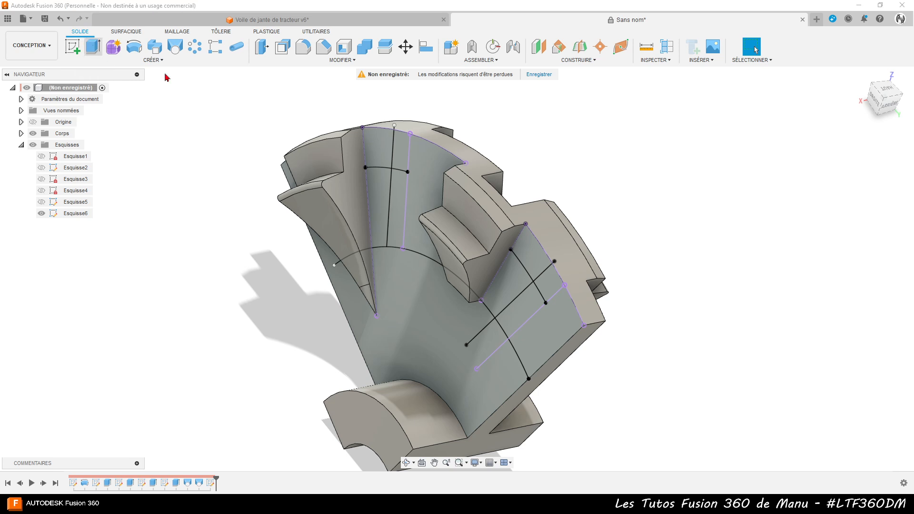
pyautogui.click(378, 147)
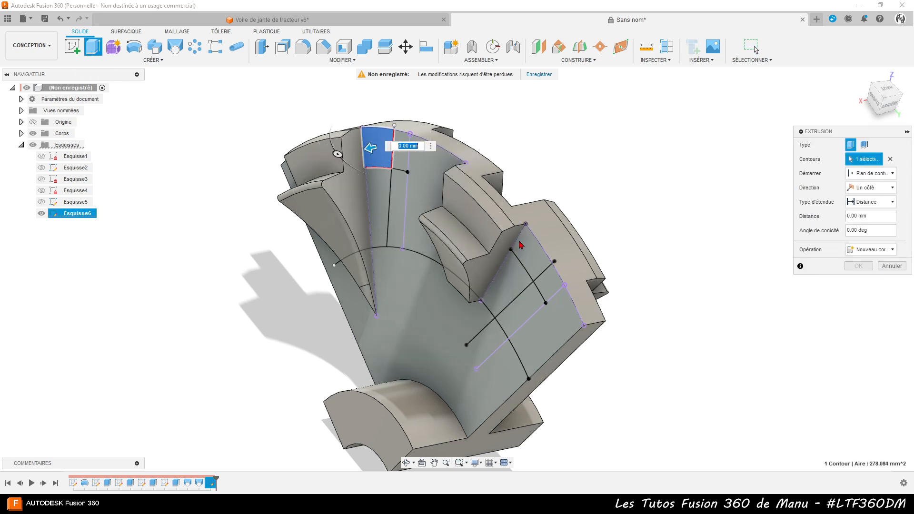
pyautogui.click(529, 255)
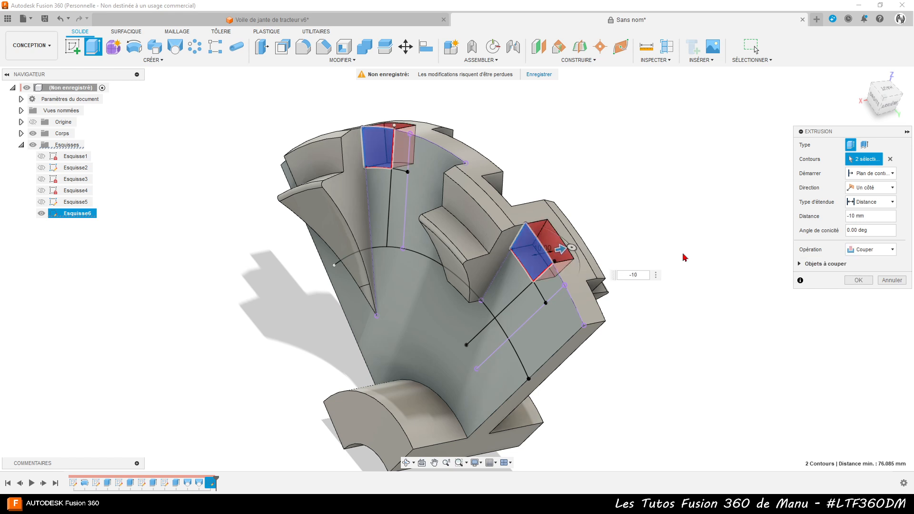
pyautogui.press('Return')
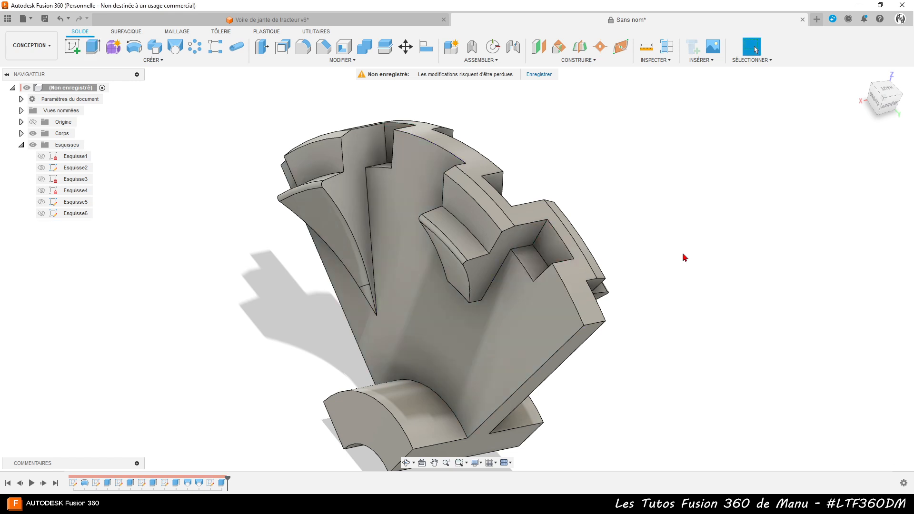
# Show the sketch again and loft a cut from one notch's curved inner wall to the adjoining tapered sketch profile
pyautogui.click(42, 214)
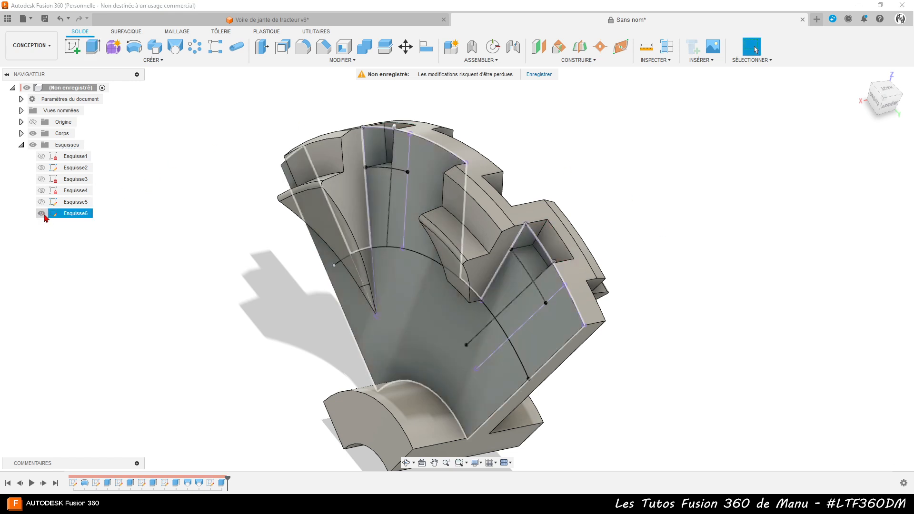
pyautogui.moveTo(618, 349)
pyautogui.keyDown('shift'); pyautogui.mouseDown(button='middle')
pyautogui.moveTo(558, 340)
pyautogui.moveTo(561, 351)
pyautogui.moveTo(583, 353)
pyautogui.moveTo(570, 356)
pyautogui.mouseUp(button='middle'); pyautogui.keyUp('shift')
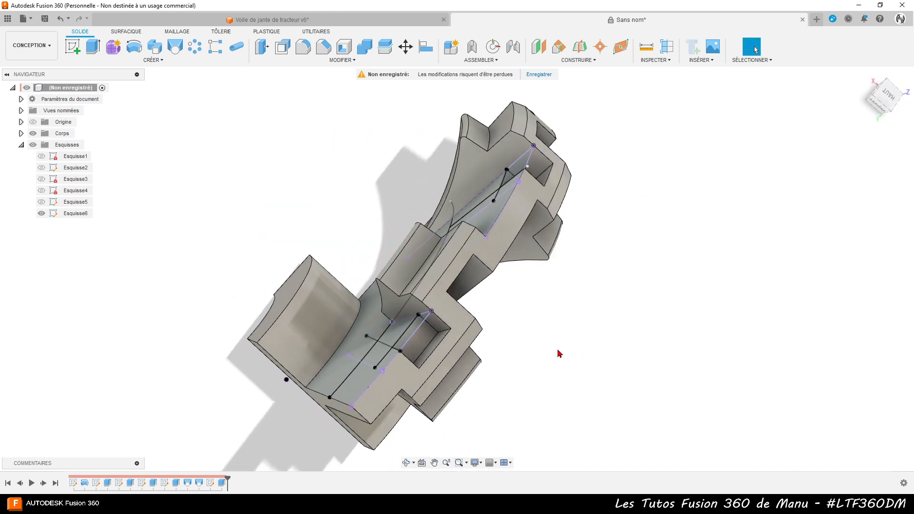
pyautogui.click(426, 343)
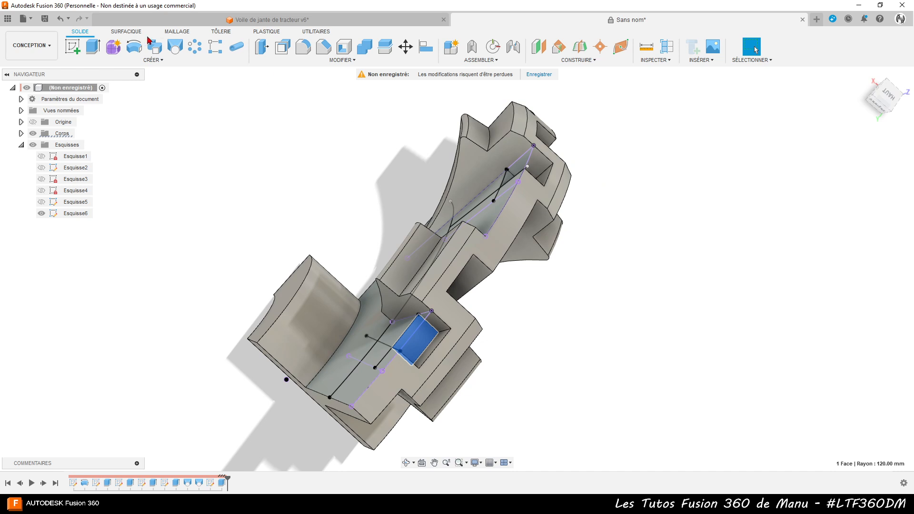
pyautogui.click(175, 49)
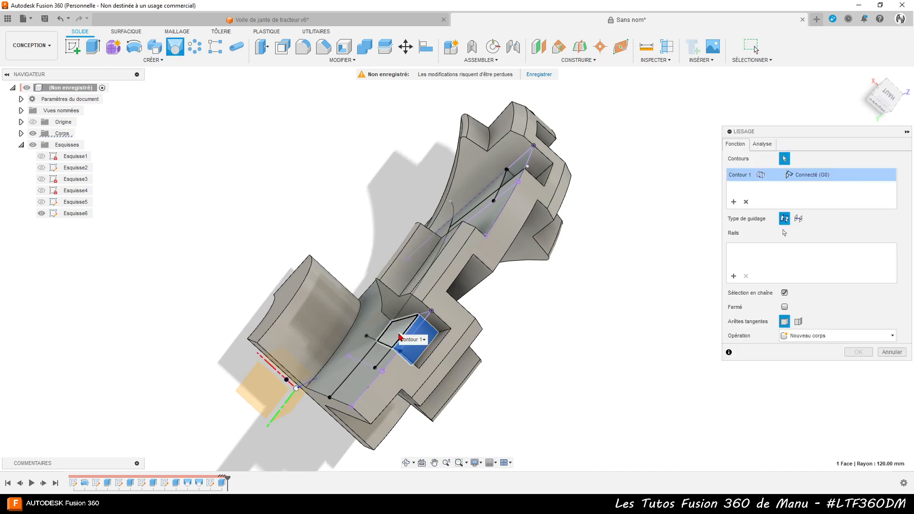
pyautogui.click(400, 338)
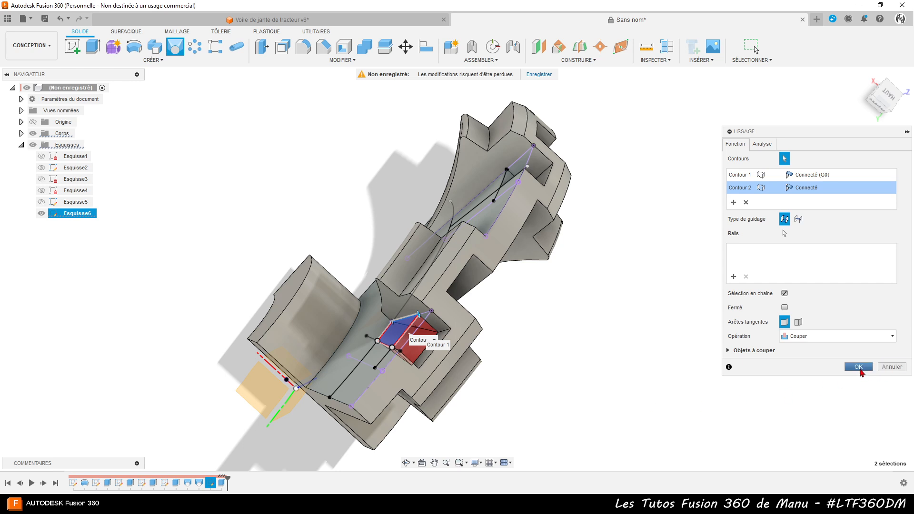
pyautogui.click(859, 367)
# Loft a matching cut from the other notch's curved inner wall to its adjoining sketch profile
pyautogui.keyDown('shift'); pyautogui.moveTo(804, 373); pyautogui.dragTo(710, 399, button='middle'); pyautogui.keyUp('shift')
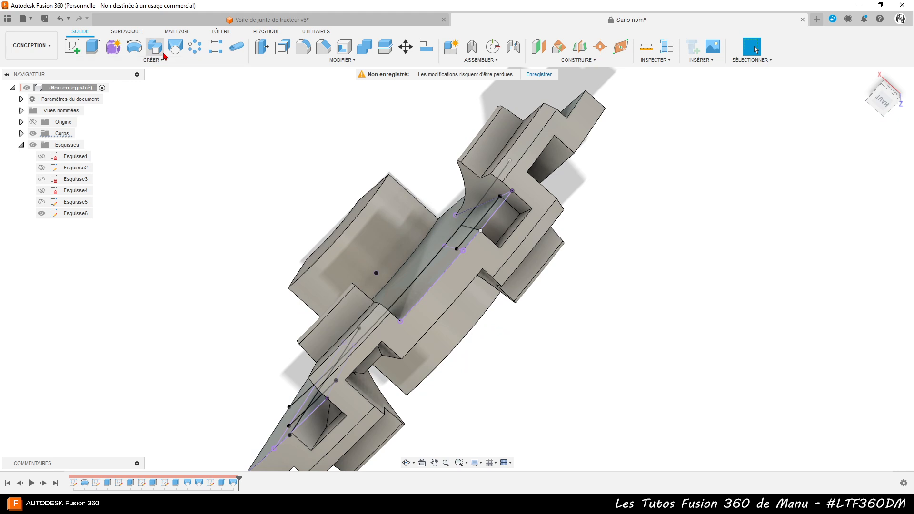
pyautogui.click(502, 223)
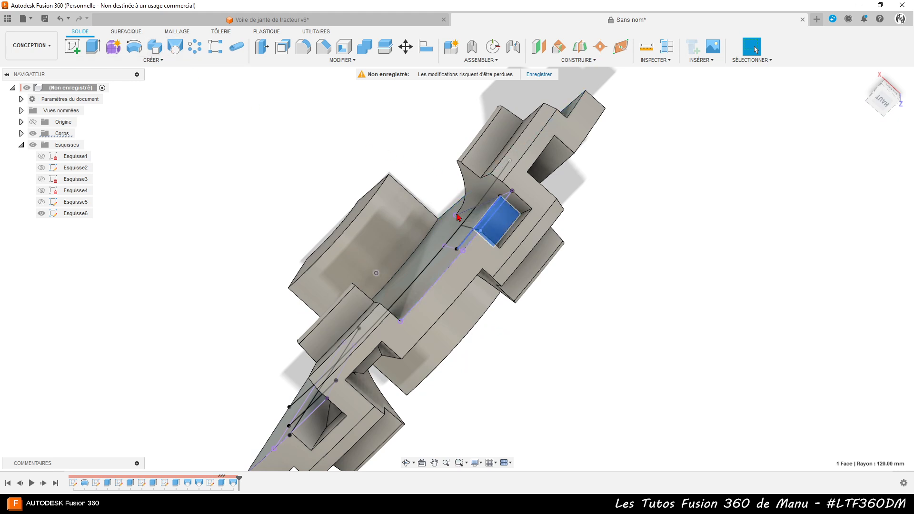
pyautogui.click(175, 48)
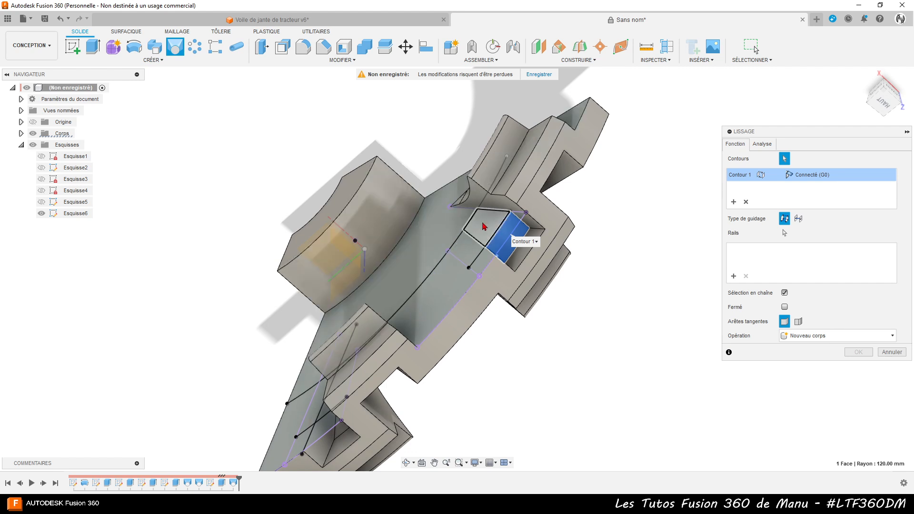
pyautogui.click(510, 211)
pyautogui.click(864, 364)
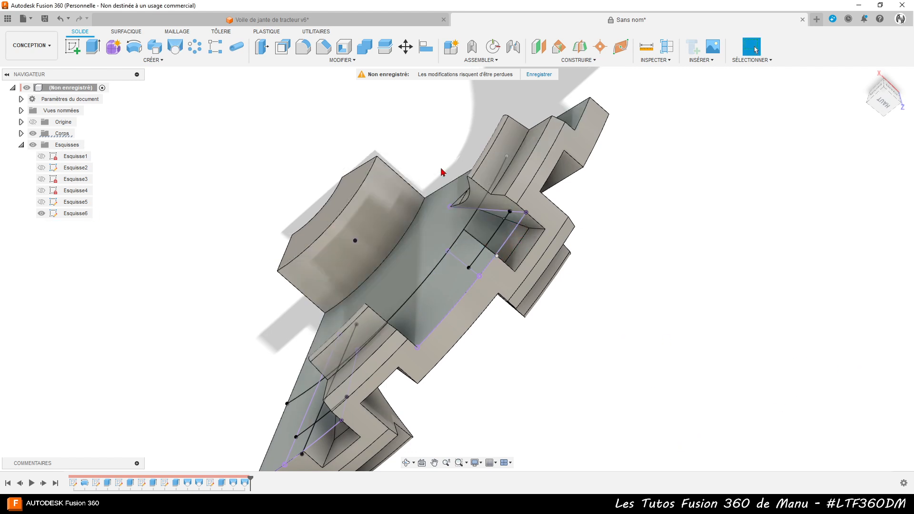
# Hide the last sketch and inspect the finished spoke pockets from the opposite side of the disc
pyautogui.click(41, 213)
pyautogui.keyDown('shift'); pyautogui.moveTo(524, 342); pyautogui.dragTo(499, 253, button='middle'); pyautogui.keyUp('shift')
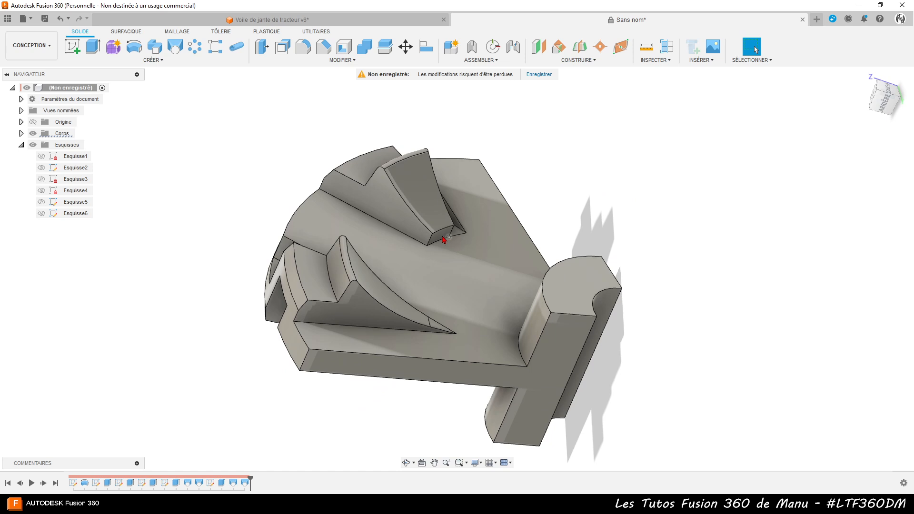
pyautogui.keyDown('shift'); pyautogui.moveTo(438, 245); pyautogui.dragTo(373, 198, button='middle'); pyautogui.keyUp('shift')
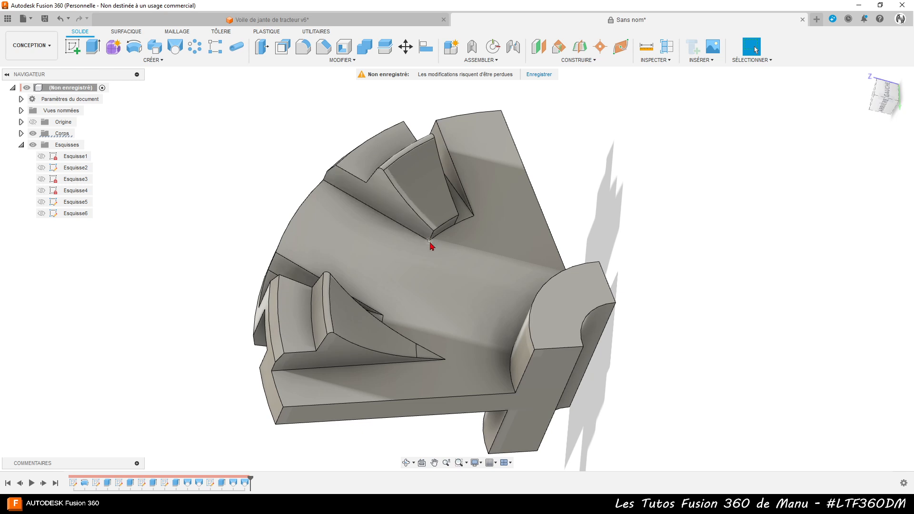
pyautogui.keyDown('shift'); pyautogui.moveTo(554, 261); pyautogui.dragTo(523, 302, button='middle'); pyautogui.keyUp('shift')
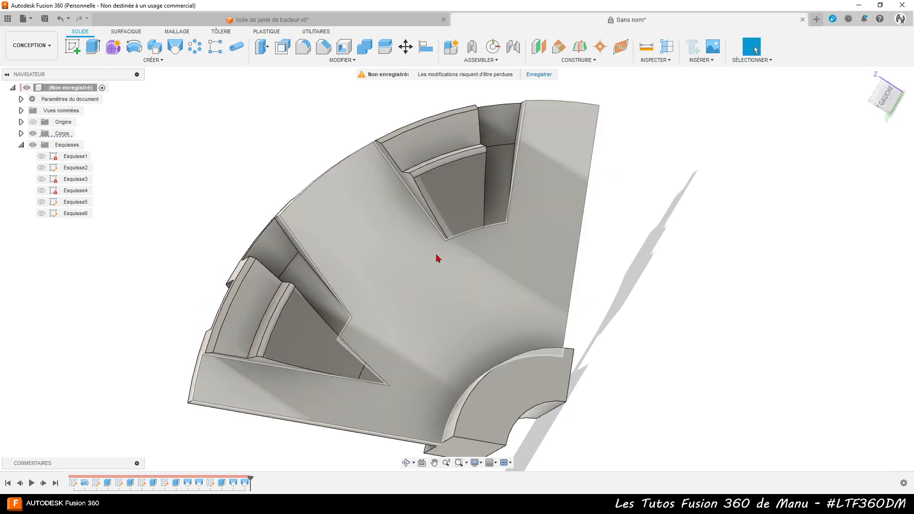
# Start a sketch on the disc face beside the spoke pockets and project one pocket's outer rim corner point
pyautogui.keyDown('shift'); pyautogui.moveTo(429, 259); pyautogui.dragTo(429, 195, button='middle'); pyautogui.keyUp('shift')
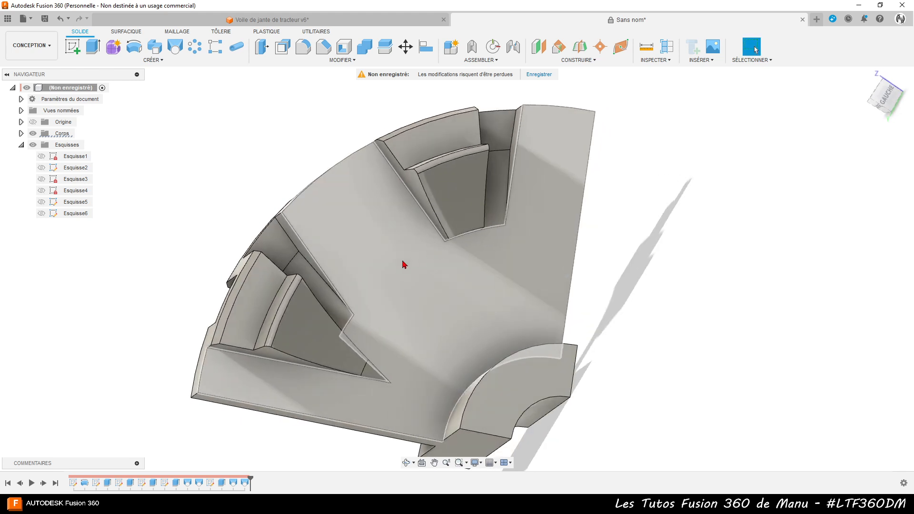
pyautogui.click(443, 250)
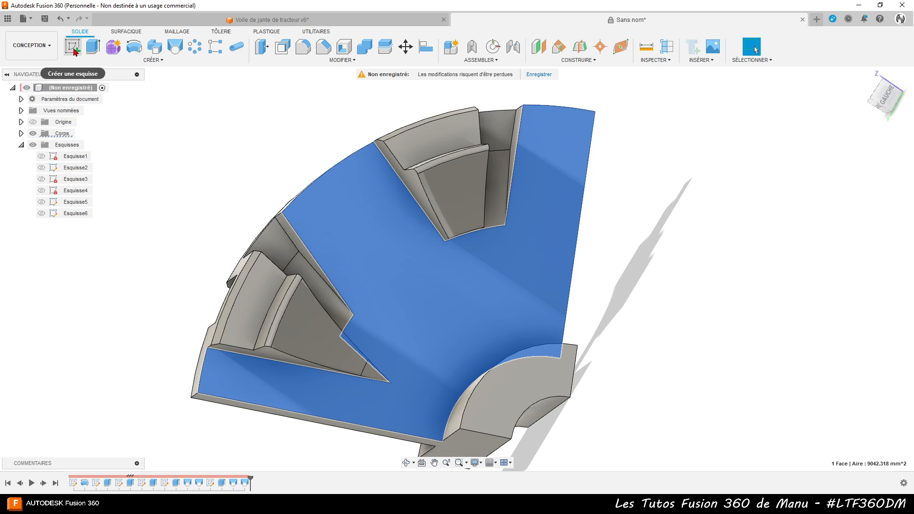
pyautogui.click(75, 51)
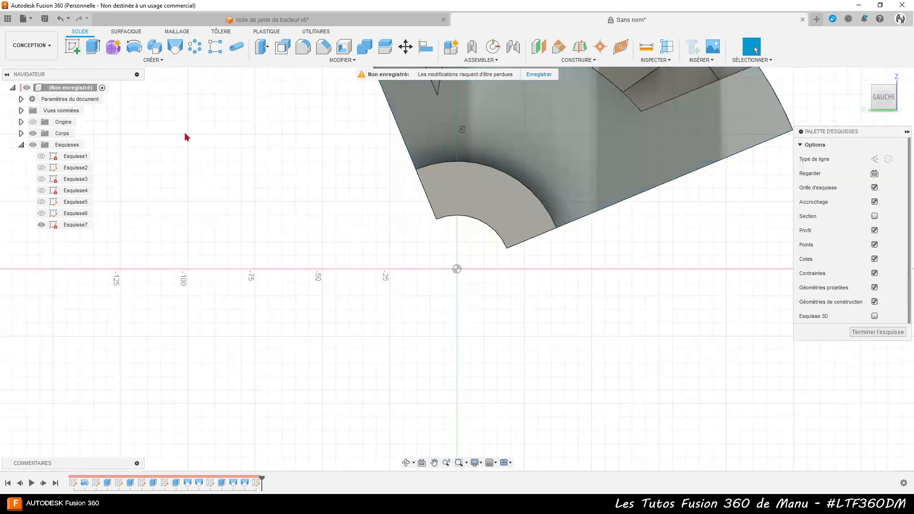
pyautogui.scroll(8, 450, 191)
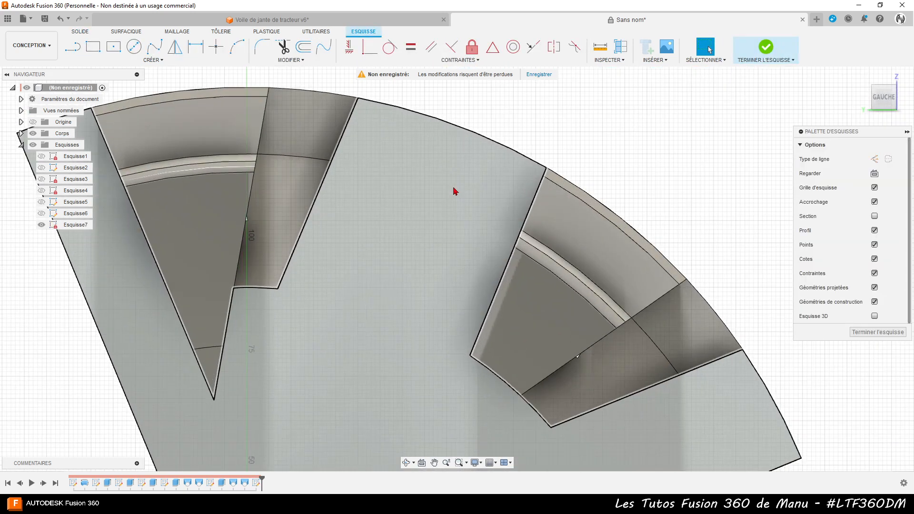
pyautogui.press('Escape')
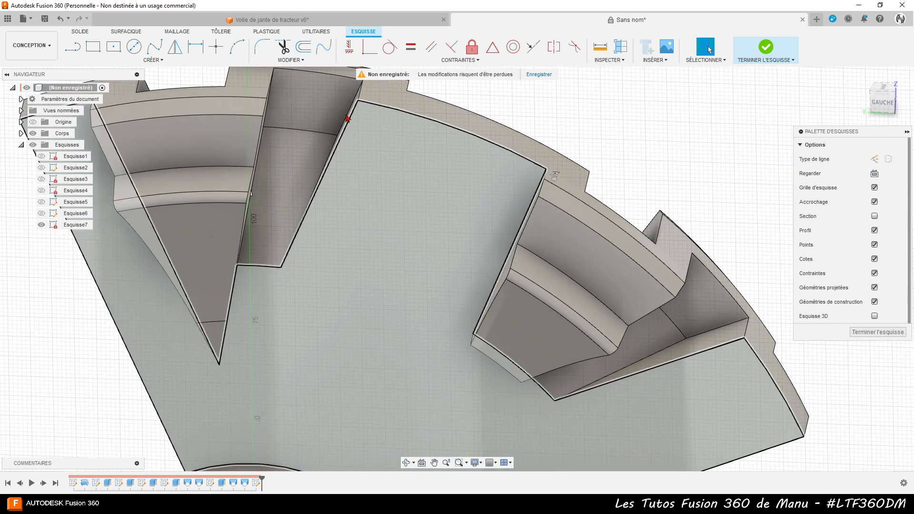
pyautogui.press('p')
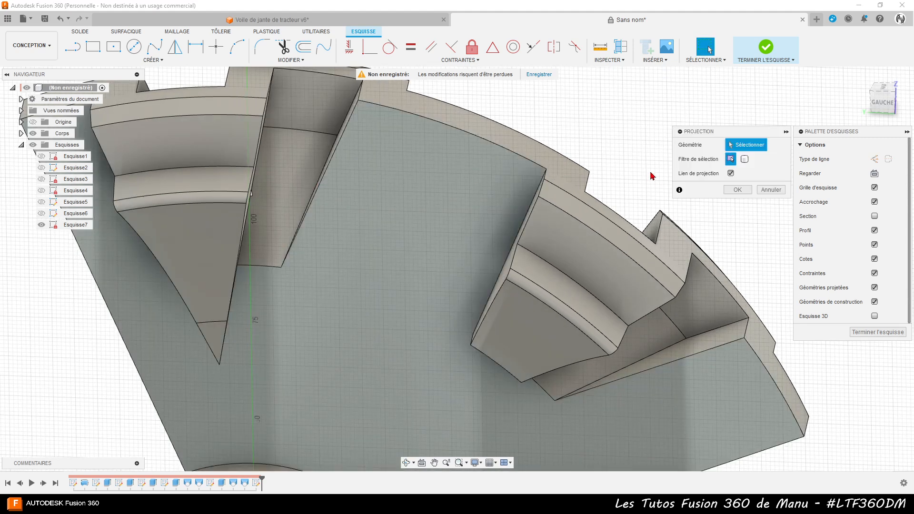
pyautogui.click(547, 171)
pyautogui.click(737, 191)
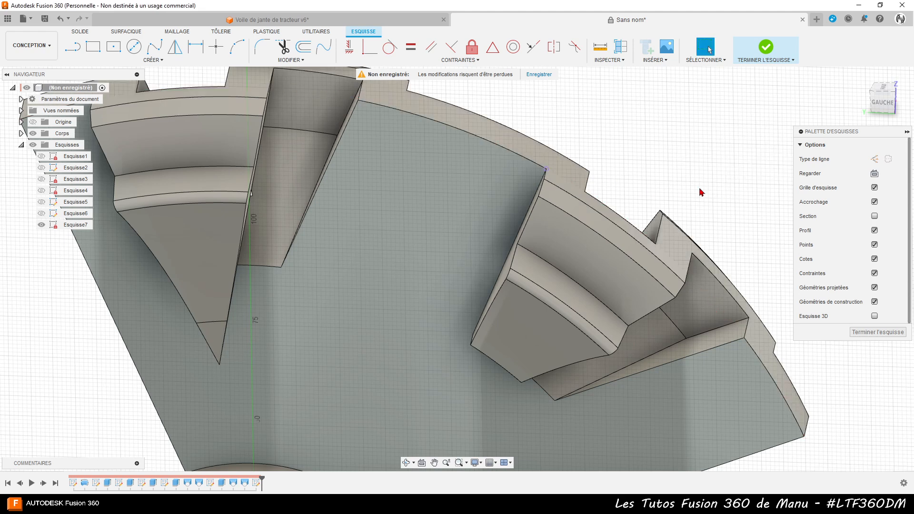
# Draw a straight line from the projected rim corner to the sketch origin and finish the sketch
pyautogui.click(73, 55)
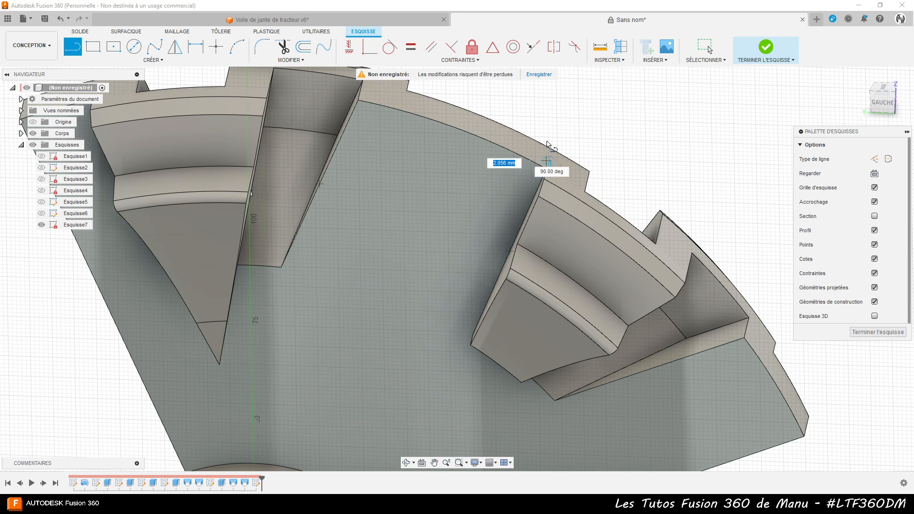
pyautogui.click(547, 171)
pyautogui.scroll(-5, 546, 172)
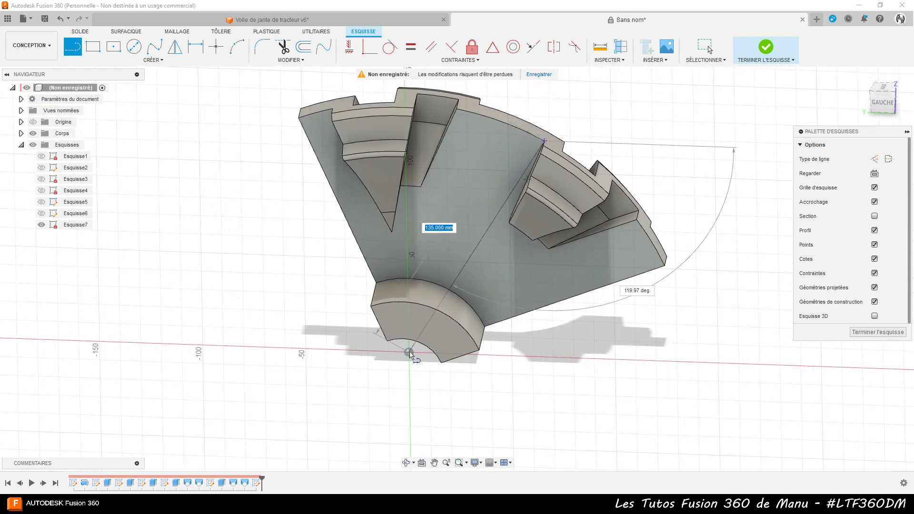
pyautogui.click(409, 352)
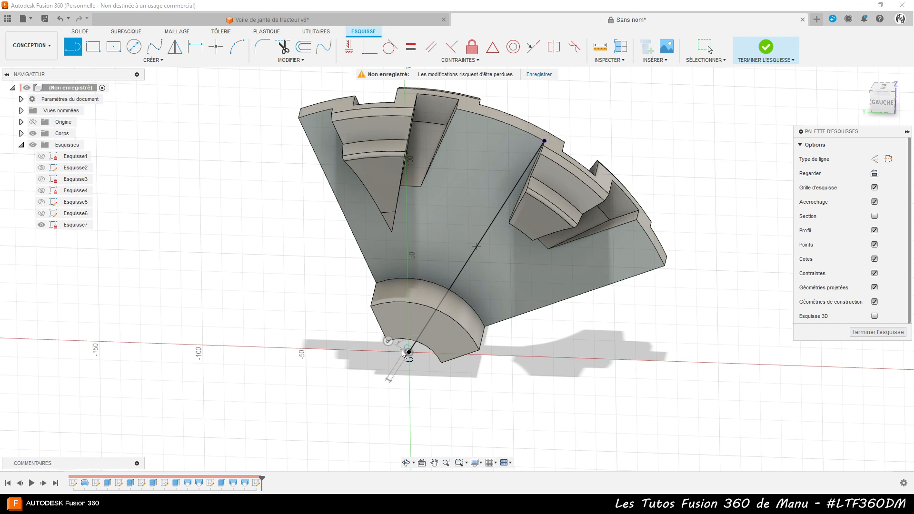
pyautogui.click(388, 341)
pyautogui.keyDown('shift'); pyautogui.moveTo(476, 388); pyautogui.dragTo(533, 436, button='middle'); pyautogui.keyUp('shift')
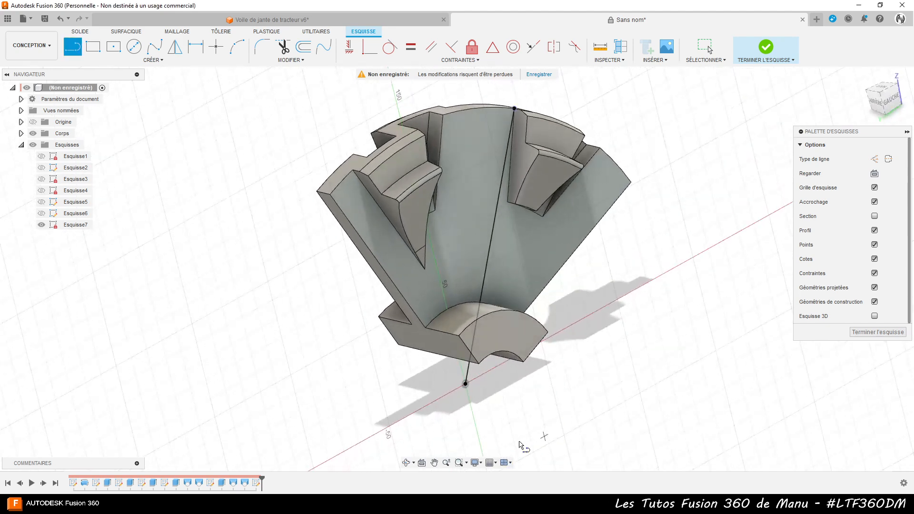
pyautogui.click(875, 333)
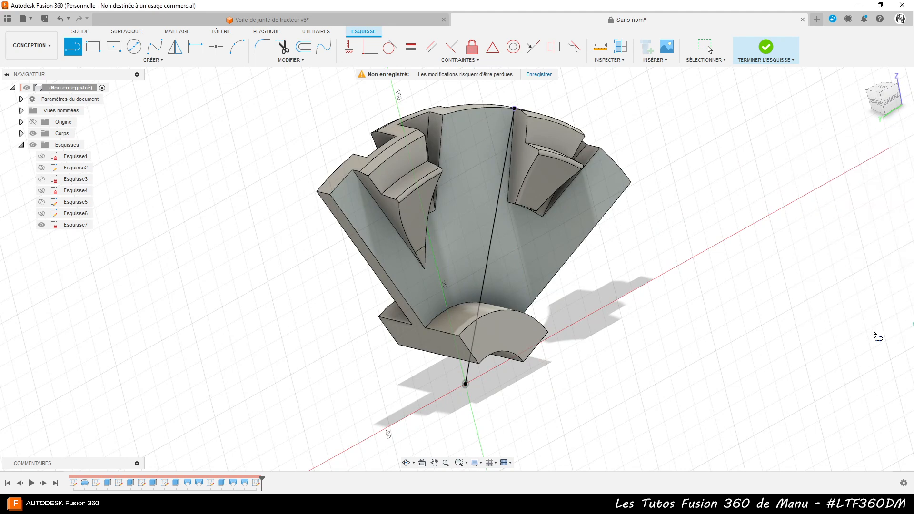
# Create an angled construction plane through the new radial line at 90 degrees
pyautogui.click(497, 223)
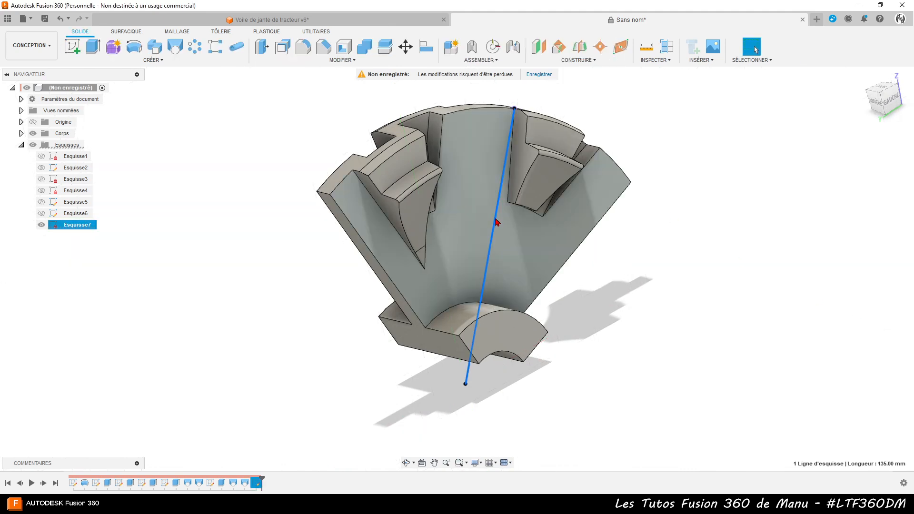
pyautogui.click(560, 47)
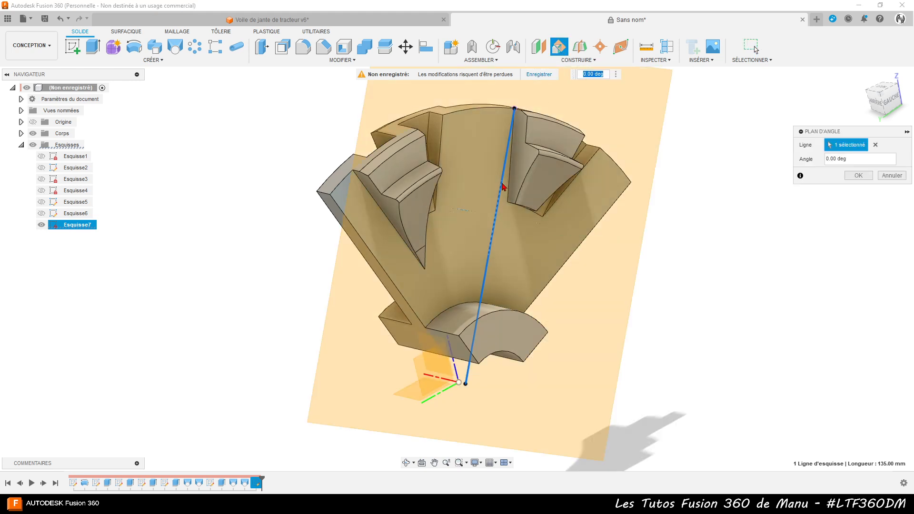
pyautogui.keyDown('shift'); pyautogui.moveTo(686, 336); pyautogui.dragTo(674, 365, button='middle'); pyautogui.keyUp('shift')
pyautogui.moveTo(444, 245); pyautogui.dragTo(514, 260)
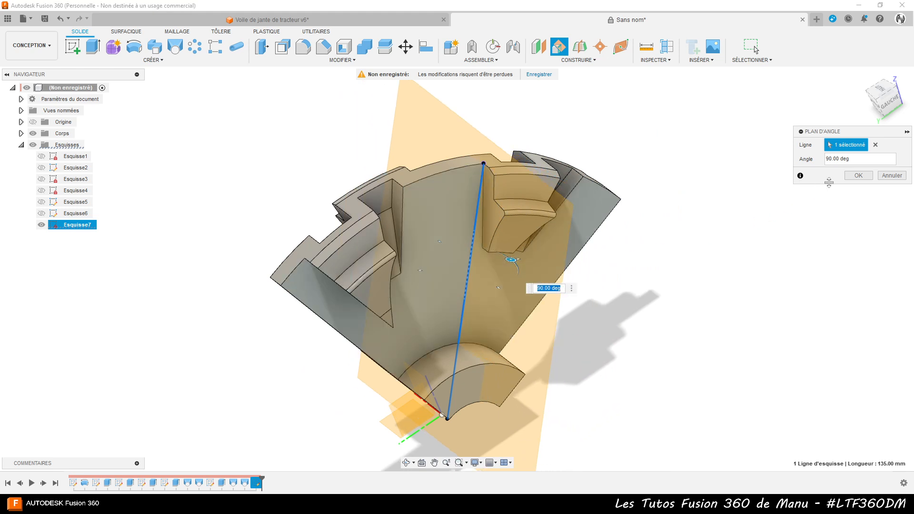
pyautogui.click(859, 176)
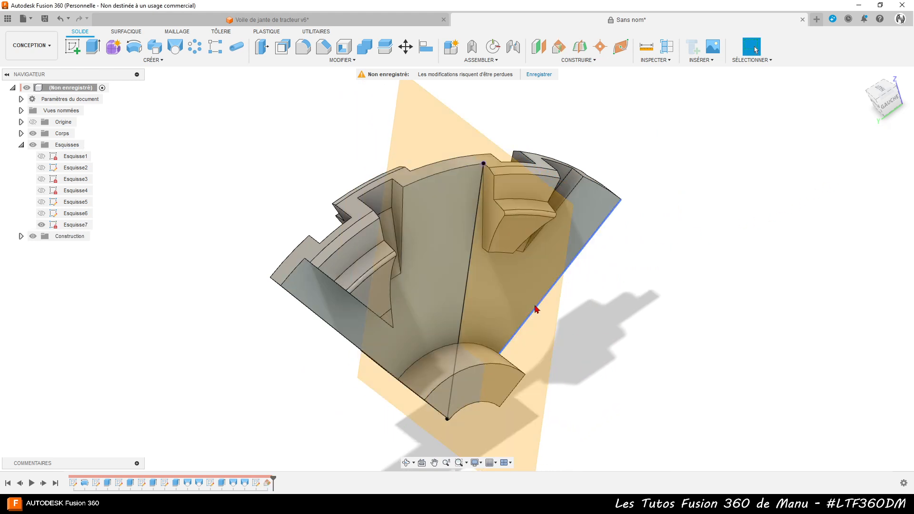
# Start a sketch on the angled plane with the section display on, then project the pocket's side wall face and its rounded tip edge
pyautogui.click(522, 284)
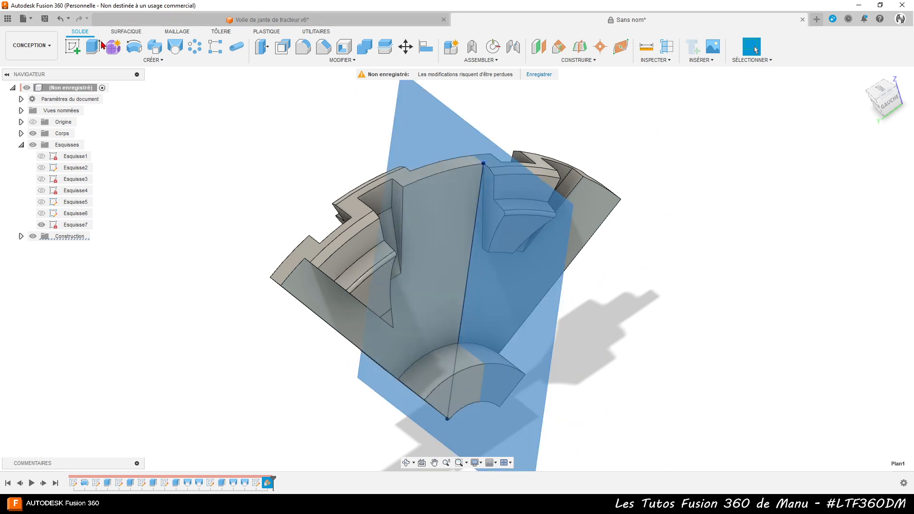
pyautogui.click(73, 51)
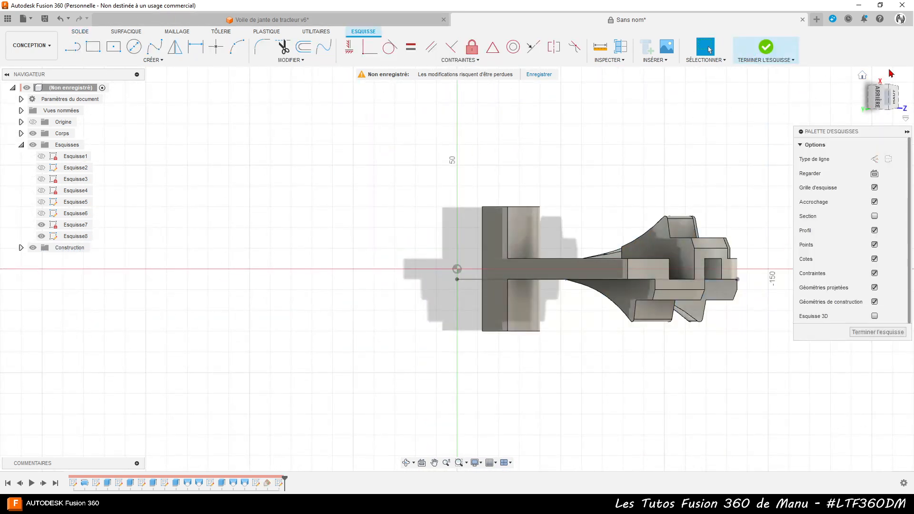
pyautogui.click(875, 216)
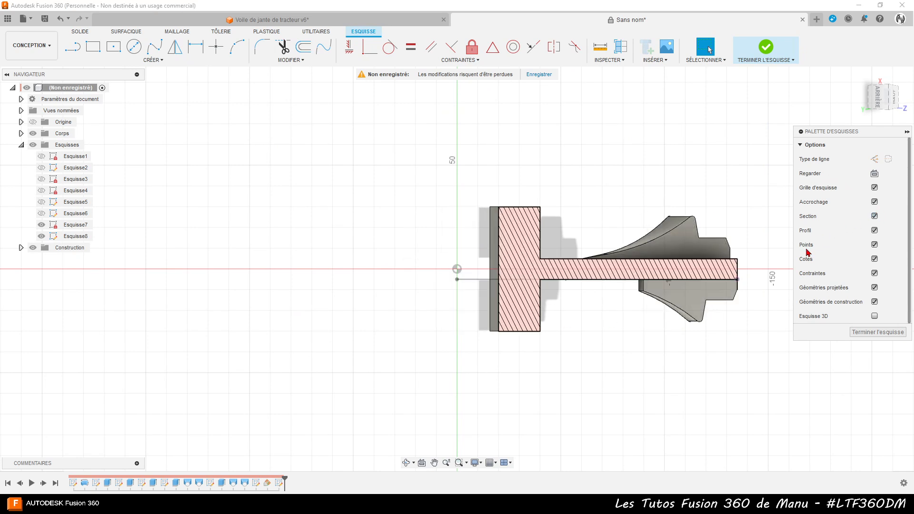
pyautogui.scroll(4, 782, 274)
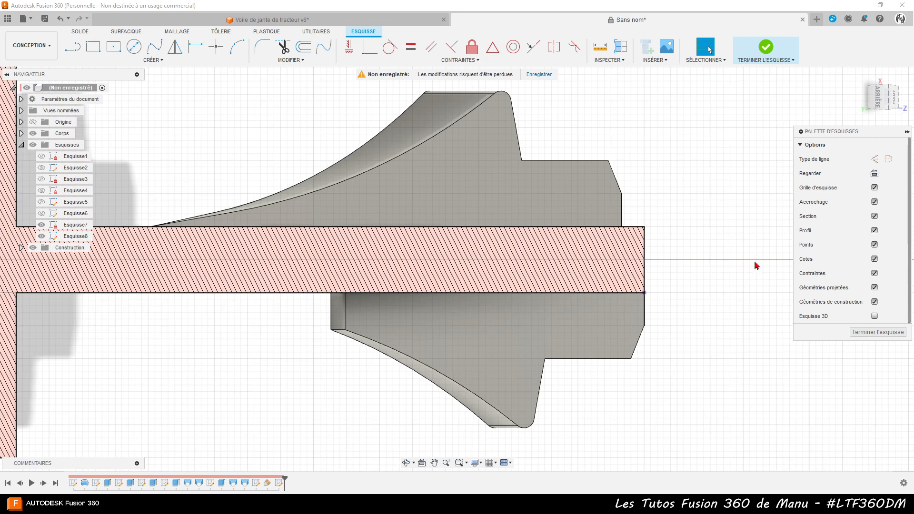
pyautogui.press('p')
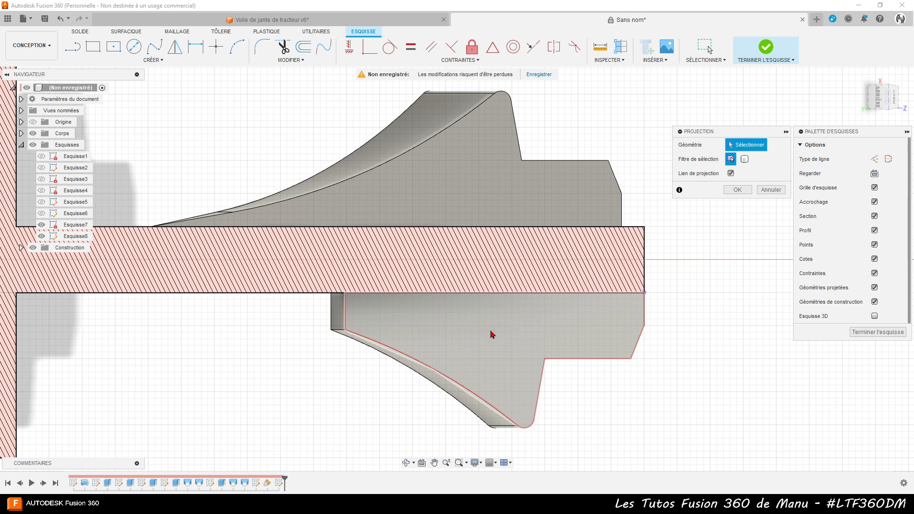
pyautogui.click(524, 330)
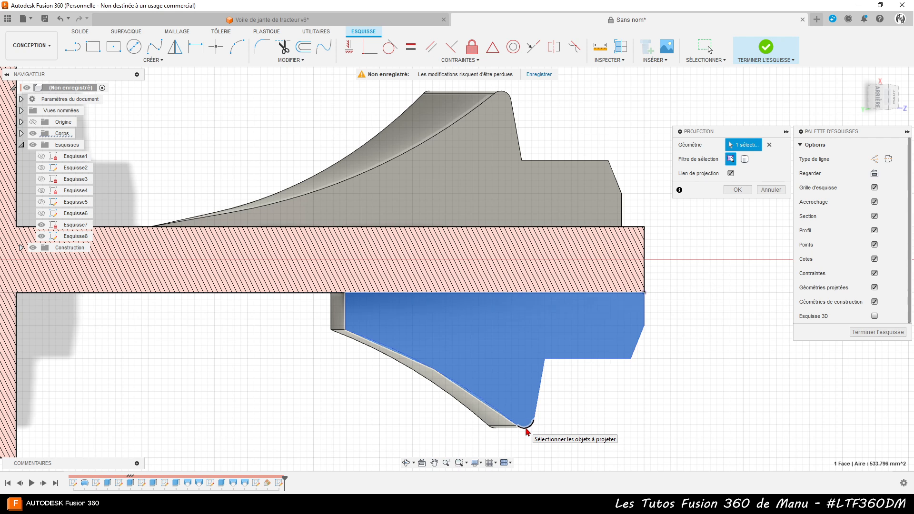
pyautogui.click(528, 431)
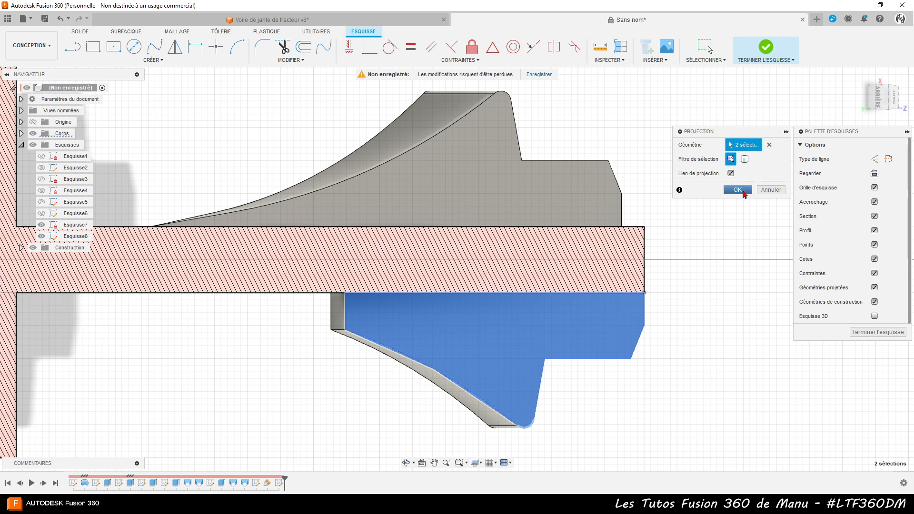
pyautogui.click(744, 192)
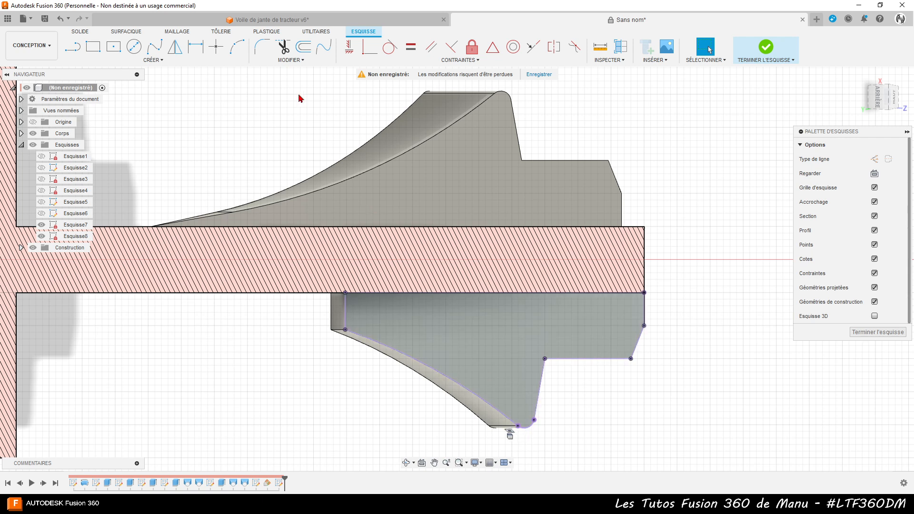
# Draw a three-point arc from the projected wall's inner corner to its rounded tip, tangent to the disc face, select the enclosed profile and finish the sketch
pyautogui.click(237, 46)
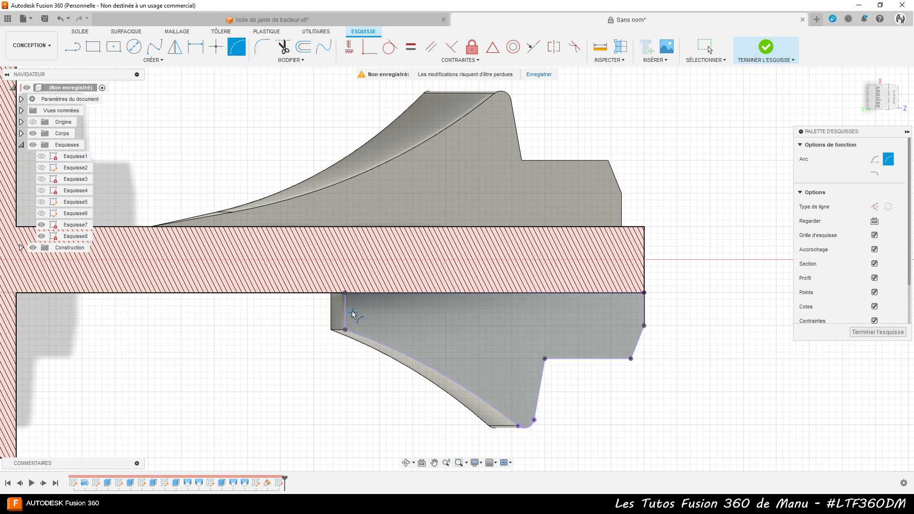
pyautogui.click(345, 293)
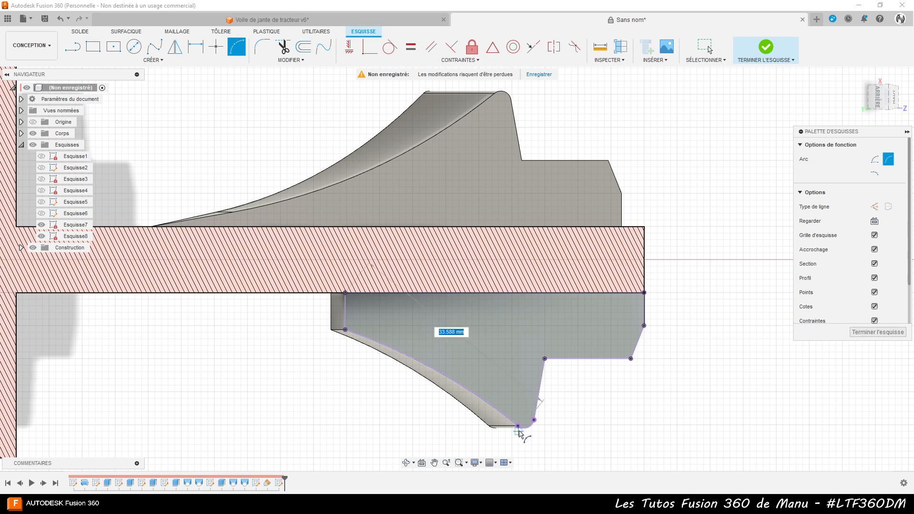
pyautogui.click(517, 426)
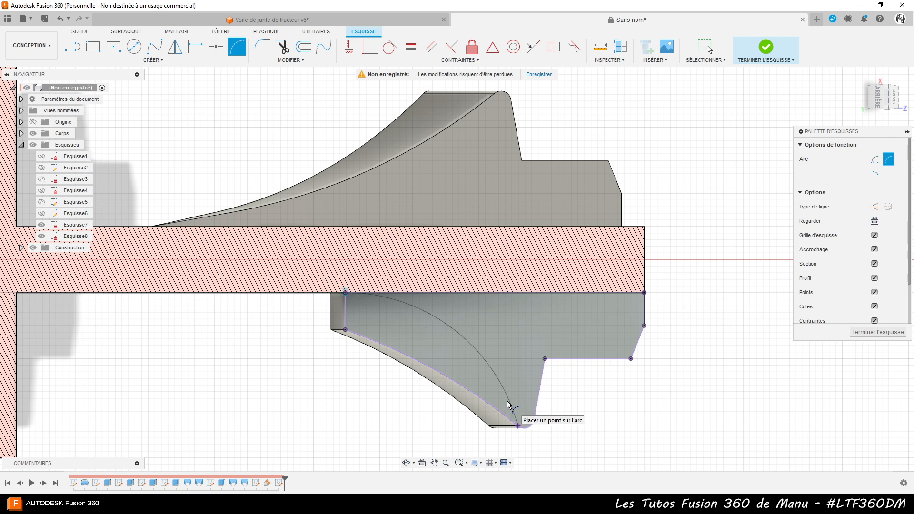
pyautogui.click(512, 407)
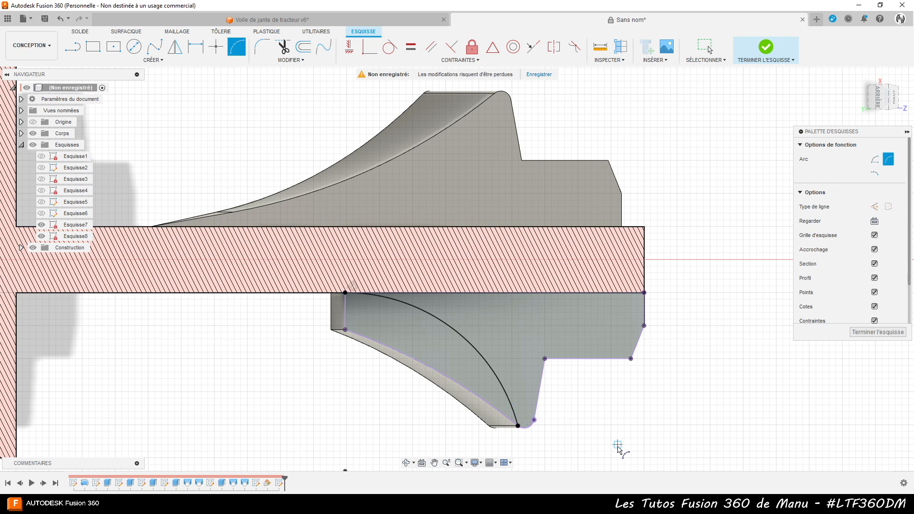
pyautogui.moveTo(581, 428)
pyautogui.keyDown('shift'); pyautogui.mouseDown(button='middle')
pyautogui.moveTo(578, 412)
pyautogui.moveTo(578, 424)
pyautogui.mouseUp(button='middle'); pyautogui.keyUp('shift')
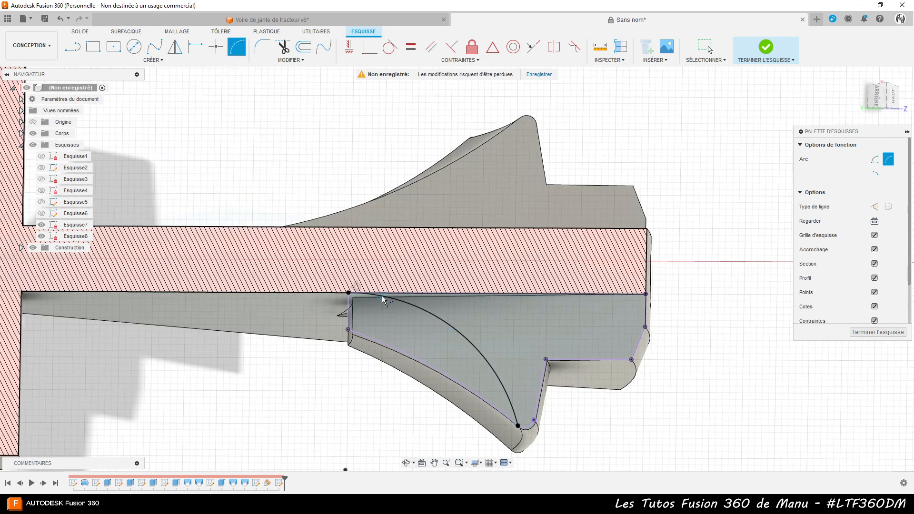
pyautogui.press('Escape')
pyautogui.click(404, 336)
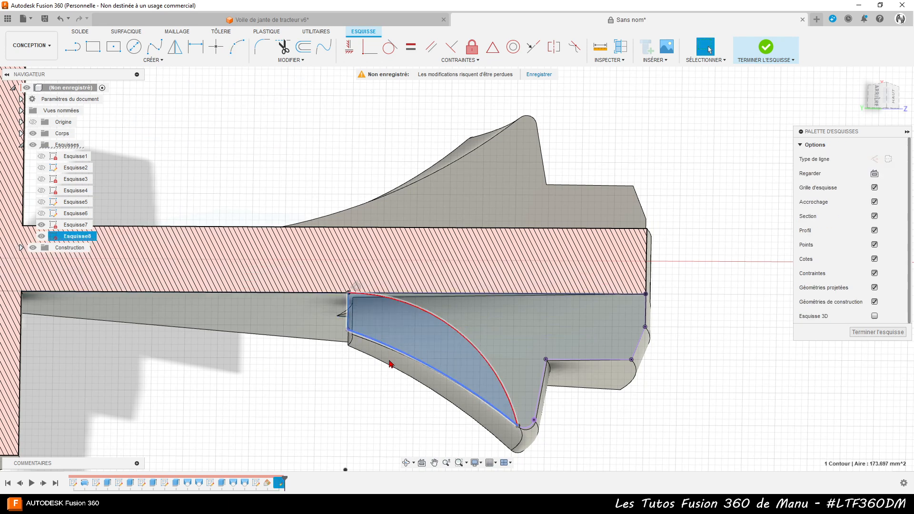
pyautogui.moveTo(620, 437)
pyautogui.keyDown('shift'); pyautogui.mouseDown(button='middle')
pyautogui.moveTo(677, 424)
pyautogui.moveTo(557, 395)
pyautogui.moveTo(600, 412)
pyautogui.moveTo(621, 360)
pyautogui.mouseUp(button='middle'); pyautogui.keyUp('shift')
pyautogui.scroll(-2, 368, 229)
pyautogui.moveTo(367, 229)
pyautogui.keyDown('shift'); pyautogui.mouseDown(button='middle')
pyautogui.moveTo(388, 179)
pyautogui.moveTo(424, 222)
pyautogui.moveTo(376, 262)
pyautogui.moveTo(353, 251)
pyautogui.moveTo(359, 241)
pyautogui.moveTo(376, 273)
pyautogui.moveTo(486, 287)
pyautogui.mouseUp(button='middle'); pyautogui.keyUp('shift')
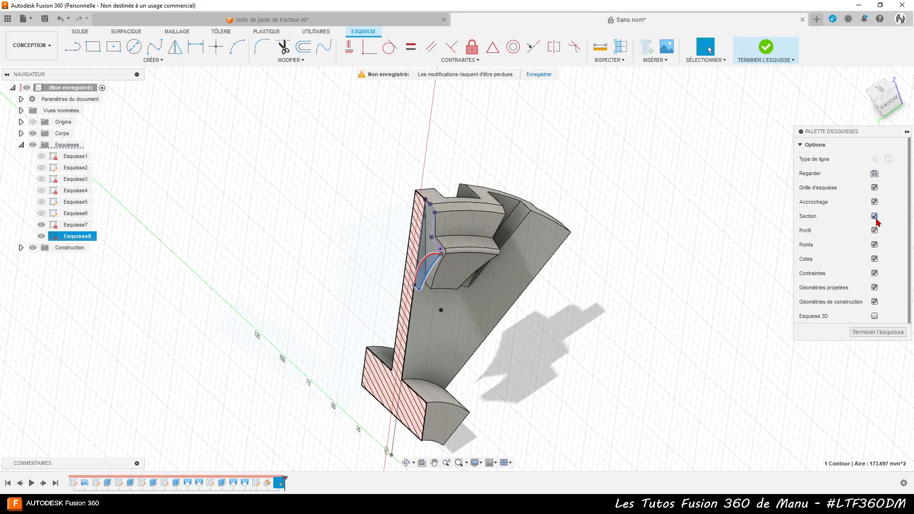
pyautogui.click(880, 333)
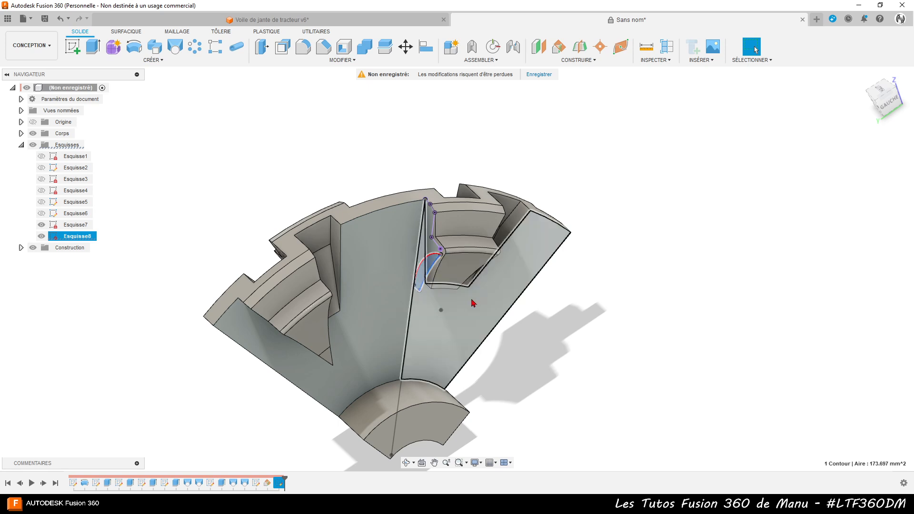
pyautogui.moveTo(524, 319)
pyautogui.keyDown('shift'); pyautogui.mouseDown(button='middle')
pyautogui.moveTo(487, 318)
pyautogui.moveTo(490, 271)
pyautogui.moveTo(506, 285)
pyautogui.moveTo(433, 281)
pyautogui.mouseUp(button='middle'); pyautogui.keyUp('shift')
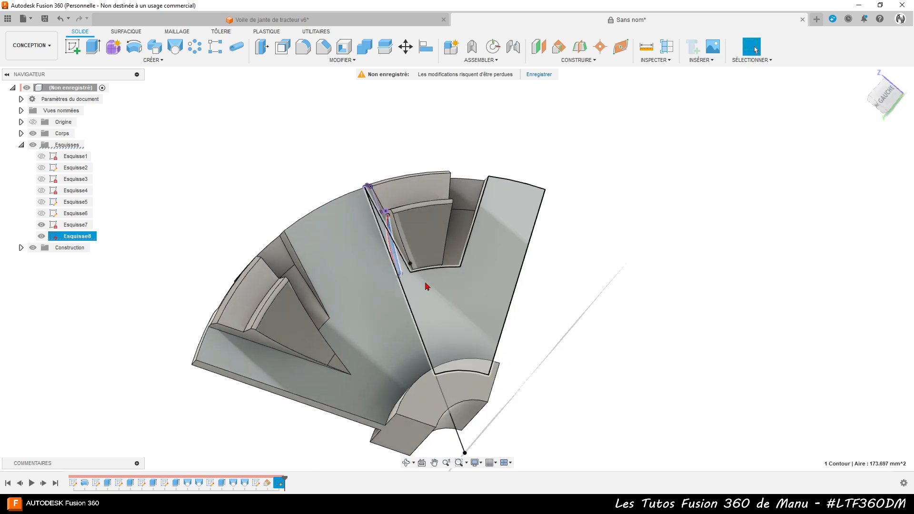
pyautogui.click(90, 53)
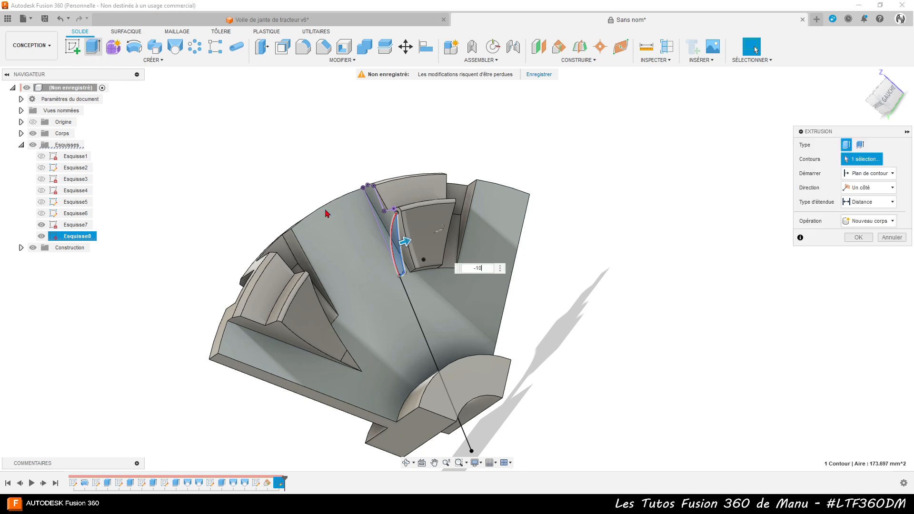
pyautogui.moveTo(422, 238); pyautogui.dragTo(477, 218)
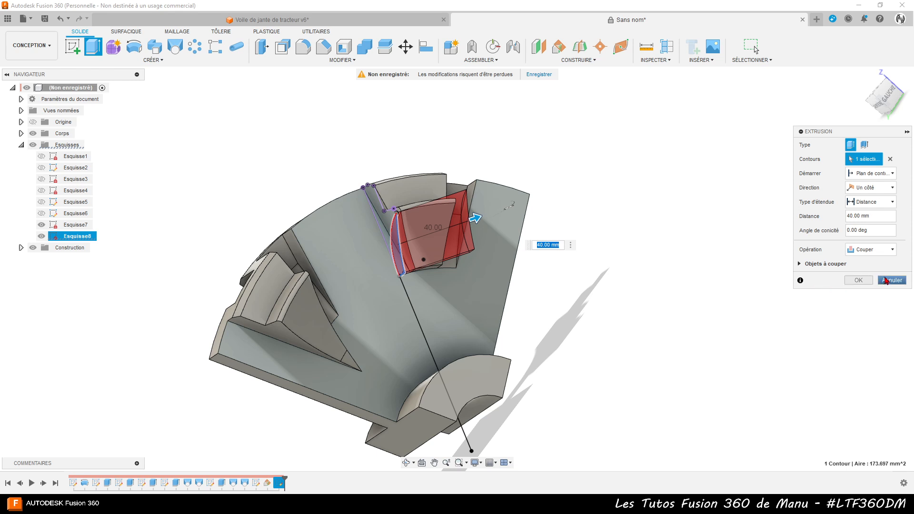
pyautogui.click(886, 281)
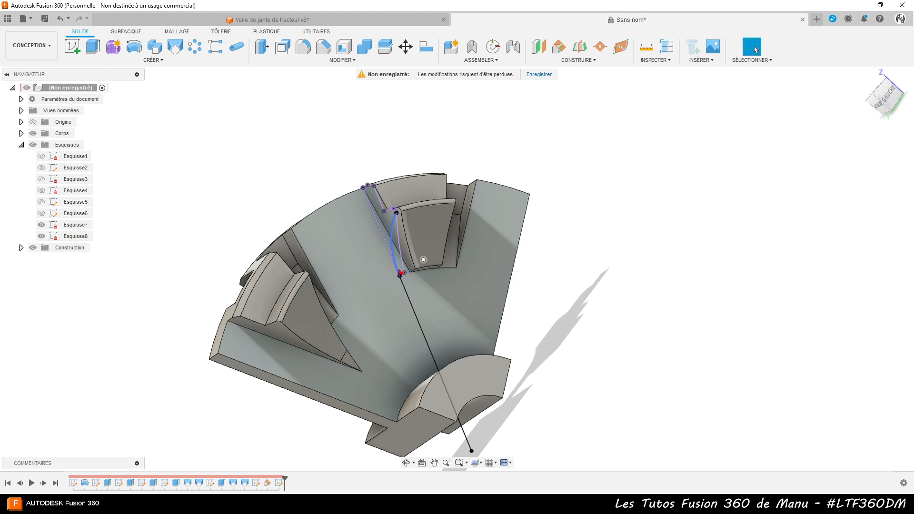
# Start a Revolve cut of the arc-shaped profile, using the hub's cylindrical face as the axis
pyautogui.click(402, 269)
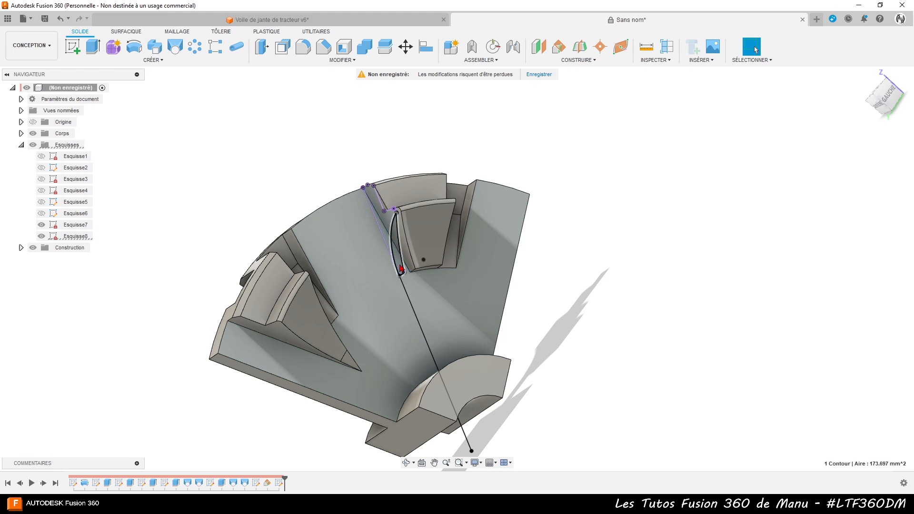
pyautogui.click(138, 50)
pyautogui.keyDown('shift'); pyautogui.moveTo(561, 411); pyautogui.dragTo(504, 411, button='middle'); pyautogui.keyUp('shift')
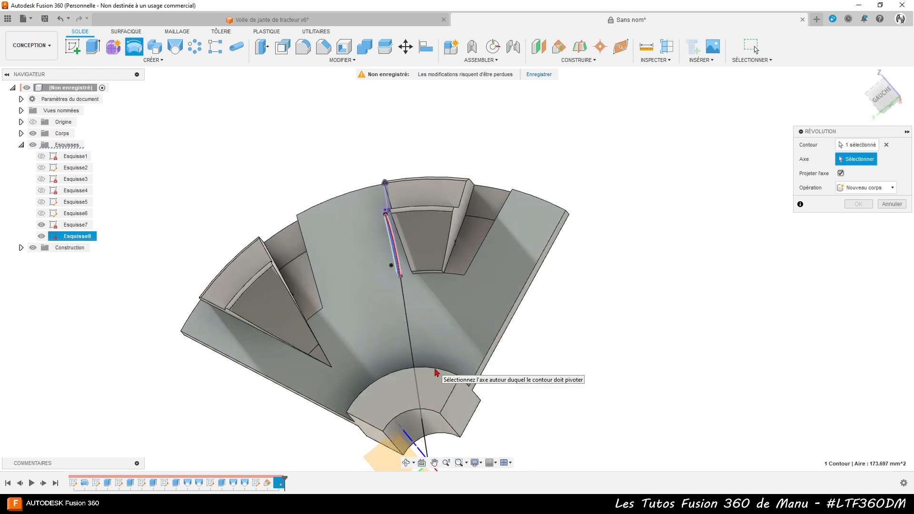
pyautogui.click(434, 373)
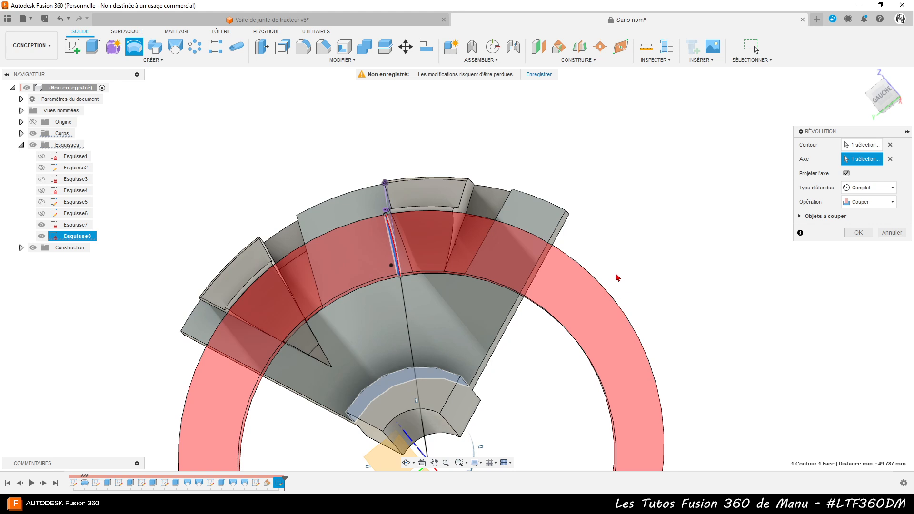
pyautogui.keyDown('shift'); pyautogui.moveTo(601, 318); pyautogui.dragTo(653, 309, button='middle'); pyautogui.keyUp('shift')
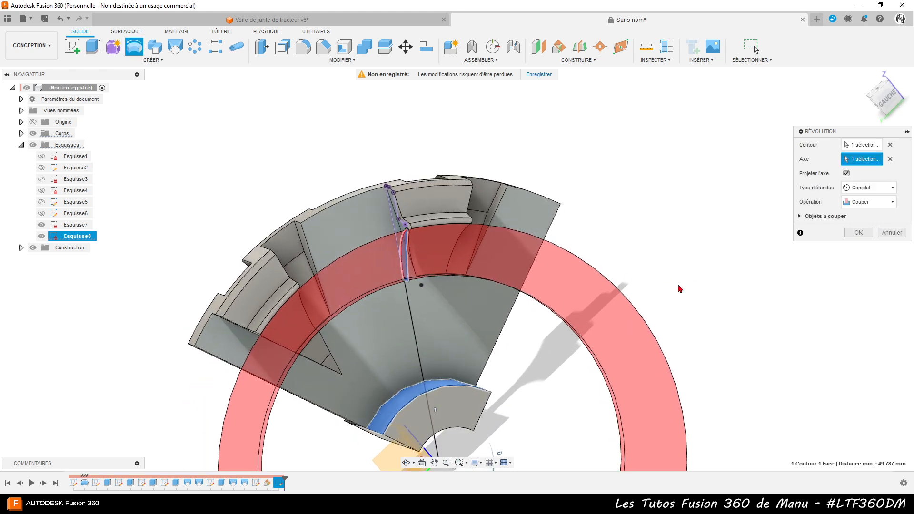
# Limit the revolve cut to a partial angle of 20 degrees across the pocket and apply it
pyautogui.click(866, 191)
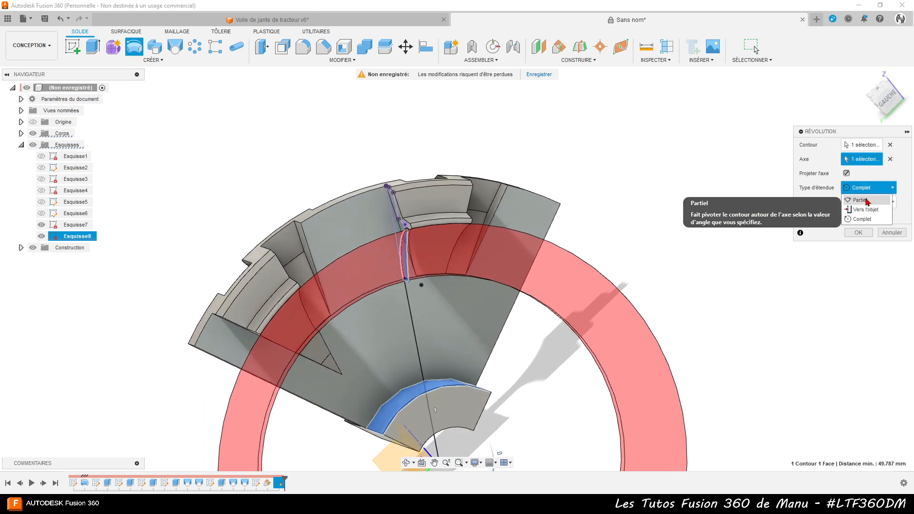
pyautogui.click(872, 201)
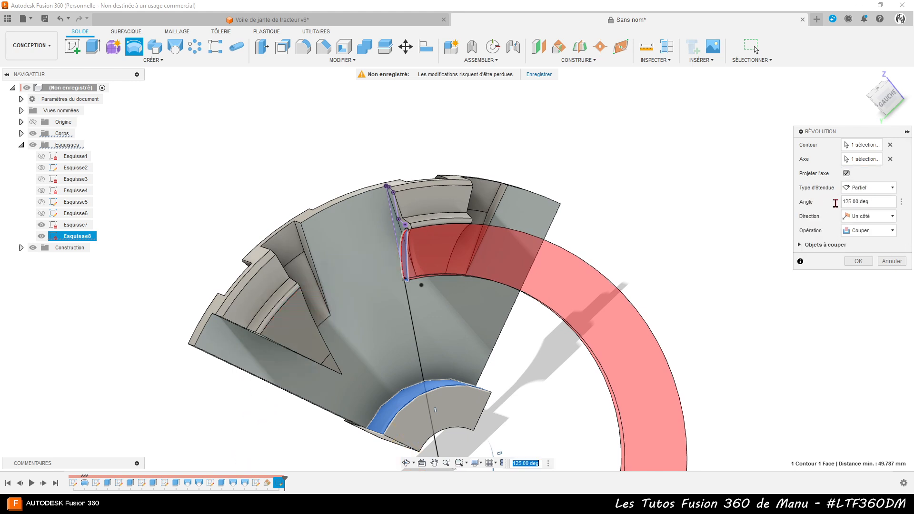
pyautogui.click(879, 201)
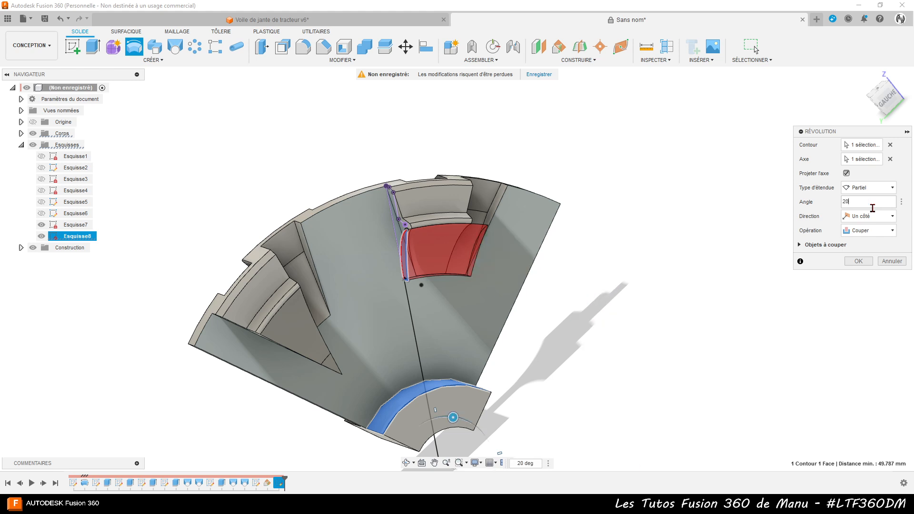
pyautogui.keyDown('shift'); pyautogui.moveTo(458, 342); pyautogui.dragTo(452, 303, button='middle'); pyautogui.keyUp('shift')
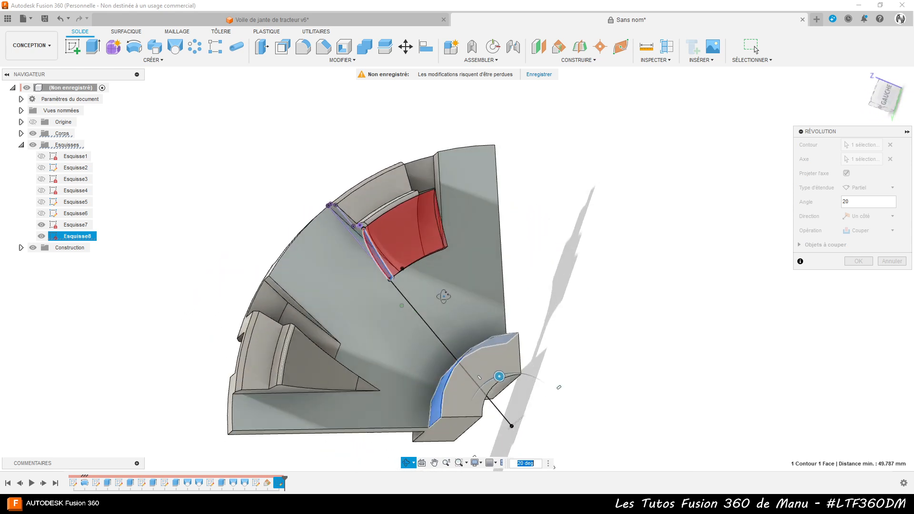
pyautogui.click(858, 261)
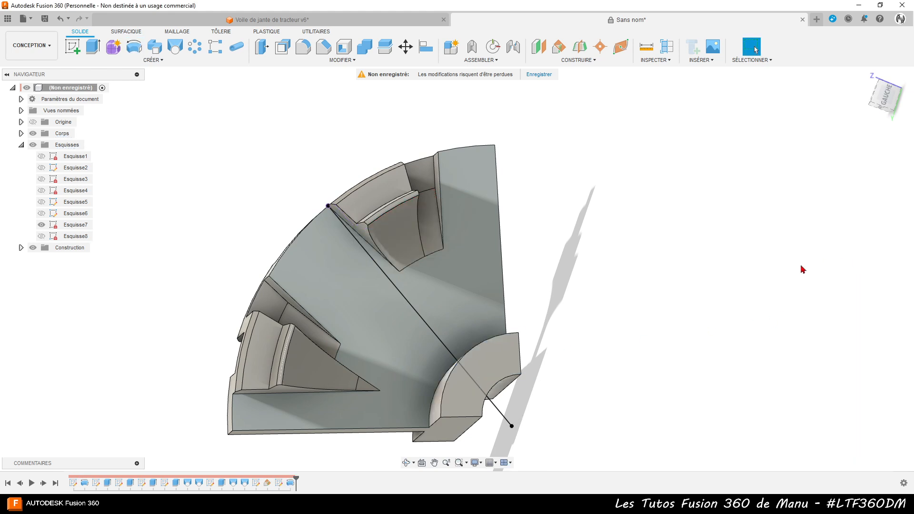
# Hide the sketch Esquisse7 that contains the radial line
pyautogui.keyDown('shift'); pyautogui.moveTo(651, 293); pyautogui.dragTo(660, 267, button='middle'); pyautogui.keyUp('shift')
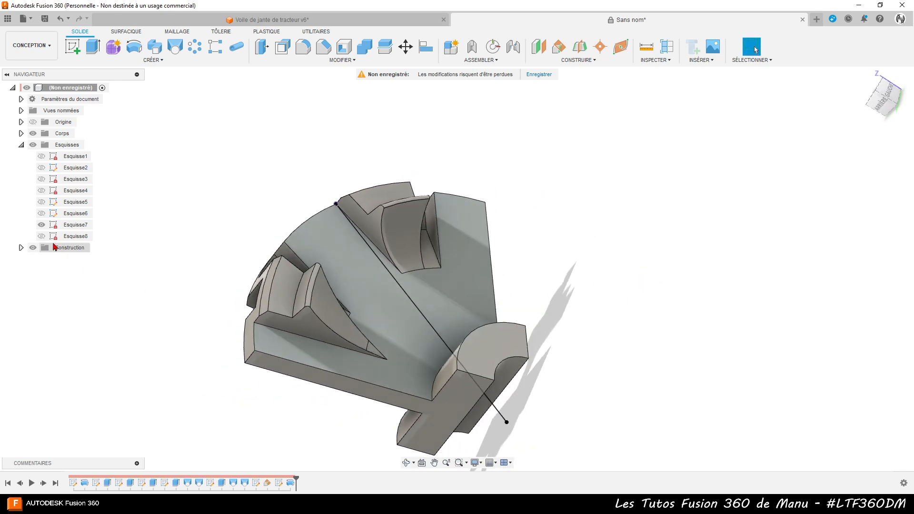
pyautogui.click(42, 225)
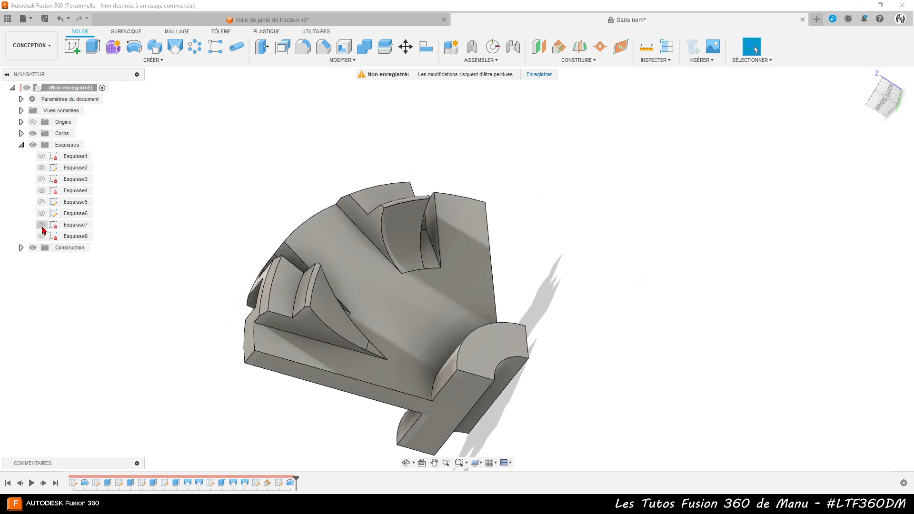
pyautogui.keyDown('shift'); pyautogui.moveTo(670, 360); pyautogui.dragTo(633, 380, button='middle'); pyautogui.keyUp('shift')
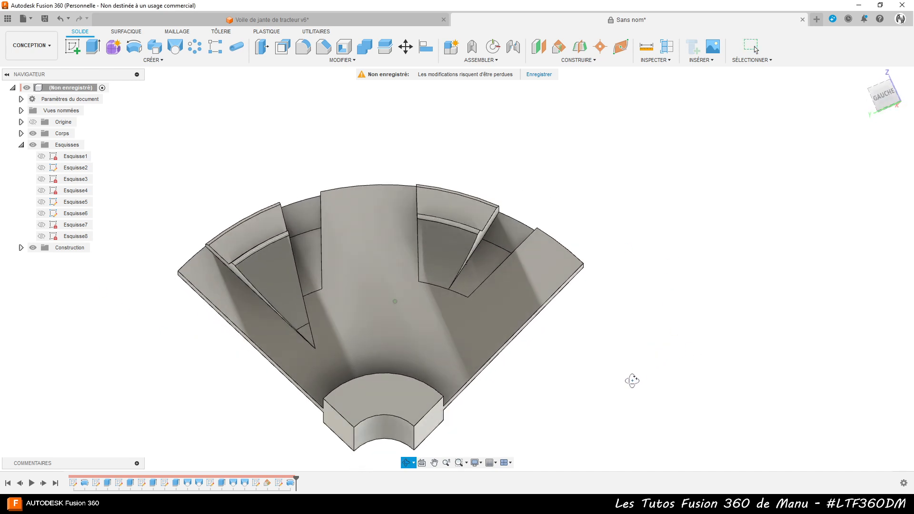
# Switch to FastStone Image Viewer, compare the pocket shapes with the wheel disc reference photos, and return to the Fusion 360 model
pyautogui.hotkey('alt', 'Tab')
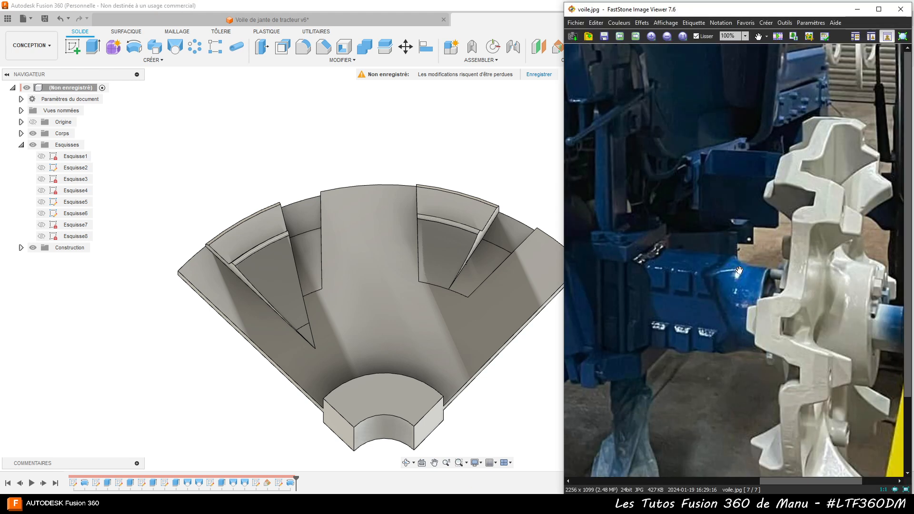
pyautogui.scroll(6, 739, 271)
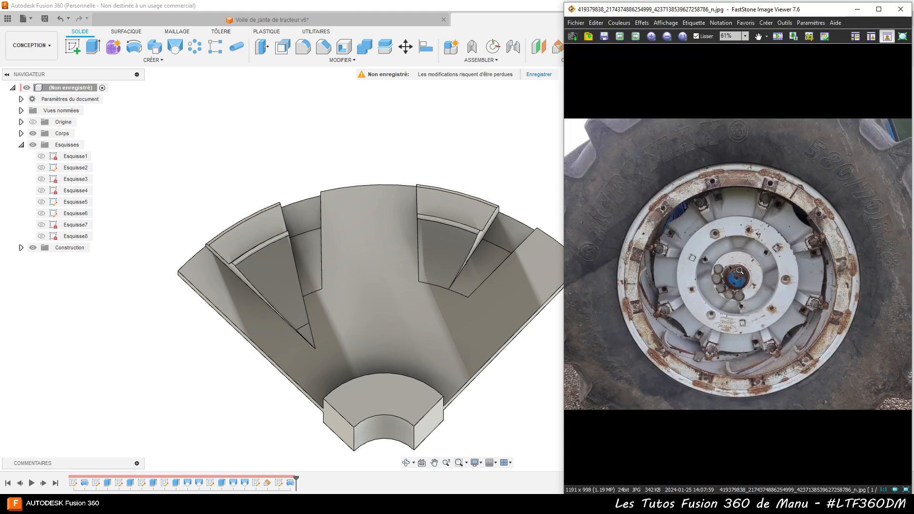
pyautogui.scroll(-1, 740, 270)
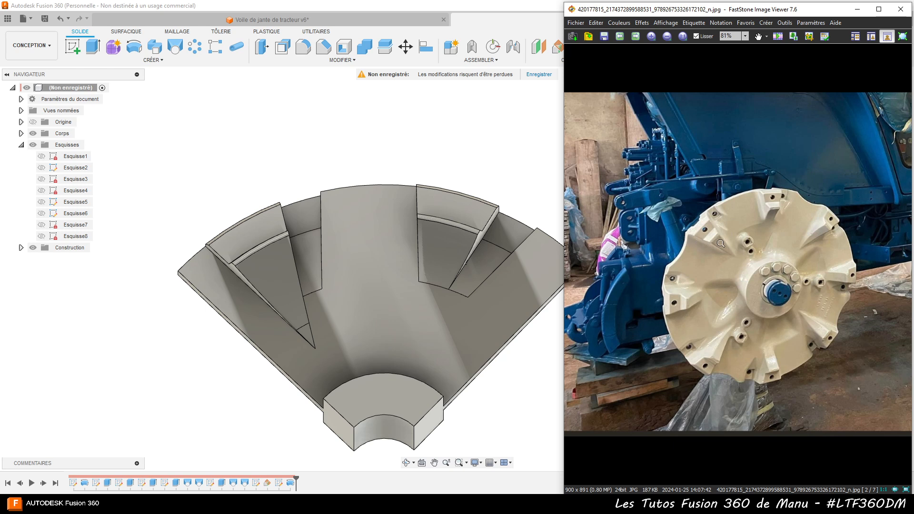
pyautogui.click(275, 277)
pyautogui.press('Delete')
# Start a Draft with the flat disc face as the pull direction
pyautogui.keyDown('shift'); pyautogui.moveTo(372, 323); pyautogui.dragTo(381, 297, button='middle'); pyautogui.keyUp('shift')
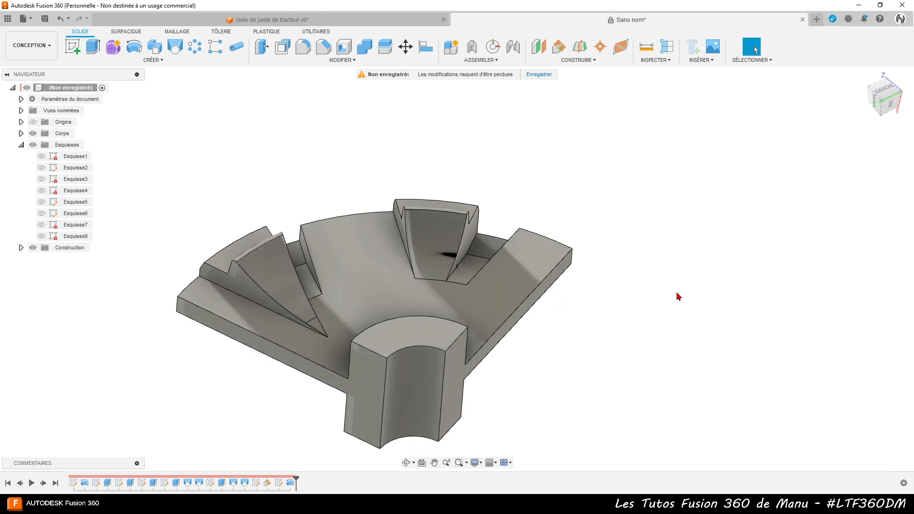
pyautogui.click(331, 61)
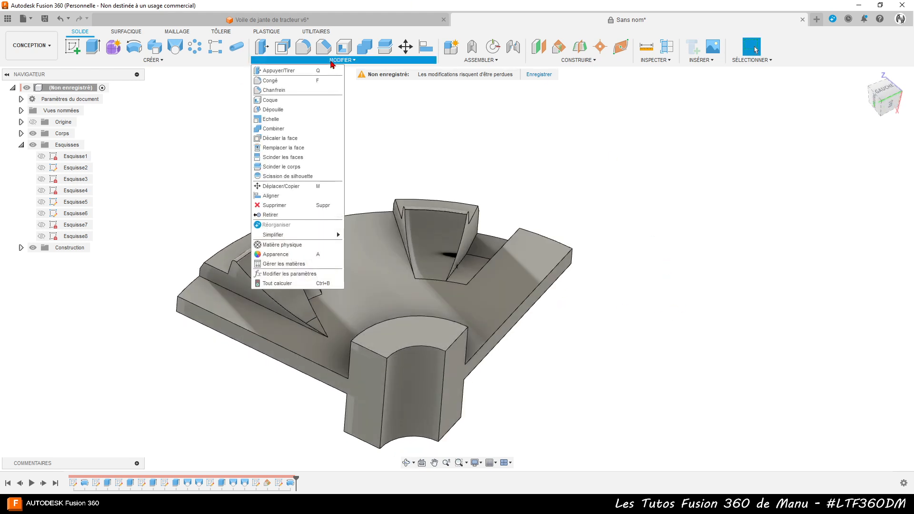
pyautogui.click(271, 110)
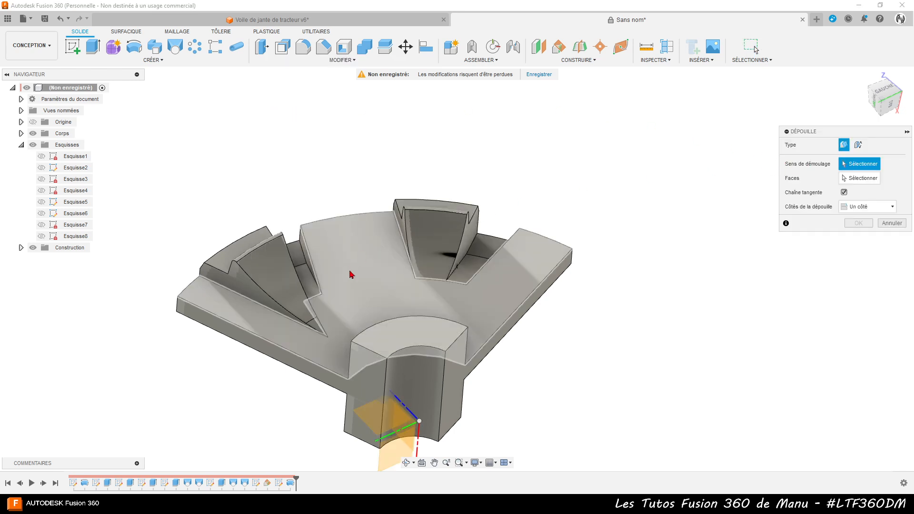
pyautogui.click(370, 287)
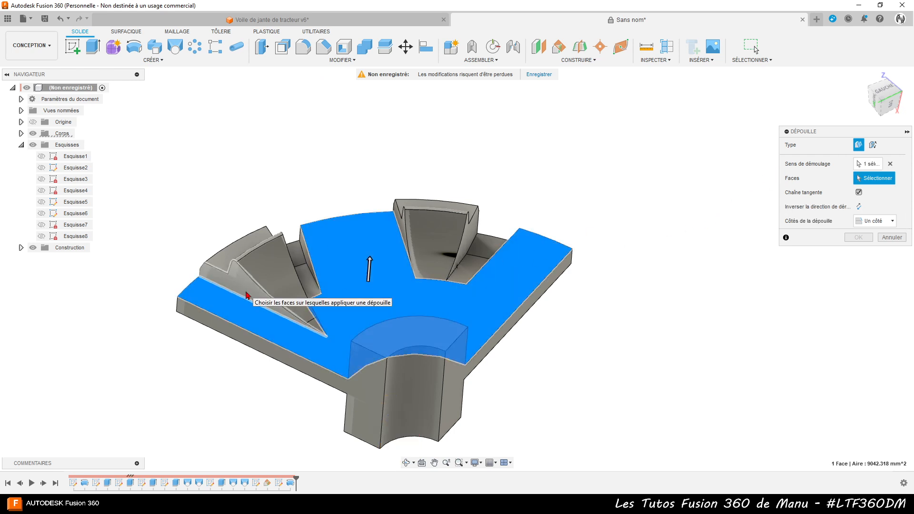
# Select the six radial side walls of the pockets and raised lugs on this side as the faces to draft
pyautogui.click(293, 299)
pyautogui.keyDown('shift'); pyautogui.moveTo(294, 299); pyautogui.dragTo(310, 257, button='middle'); pyautogui.keyUp('shift')
pyautogui.click(310, 257)
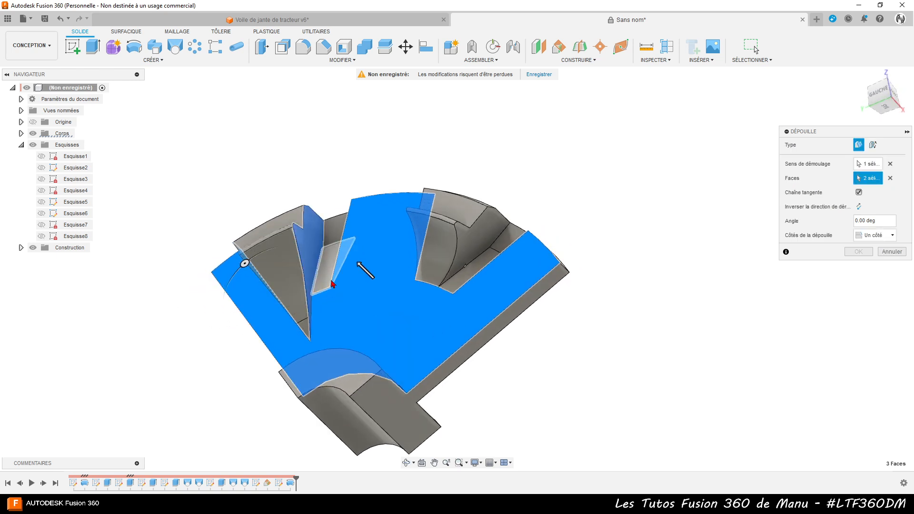
pyautogui.click(471, 250)
pyautogui.keyDown('shift'); pyautogui.moveTo(425, 339); pyautogui.dragTo(422, 262, button='middle'); pyautogui.keyUp('shift')
pyautogui.click(393, 227)
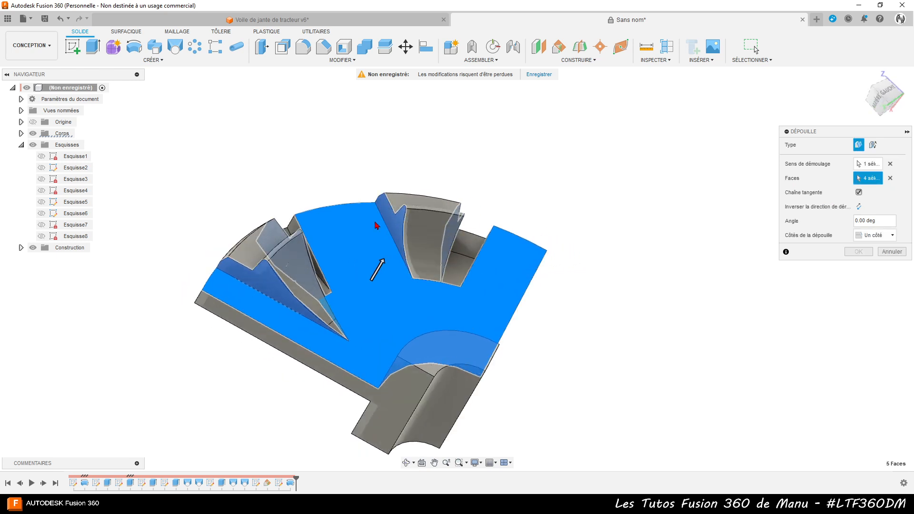
pyautogui.click(300, 231)
pyautogui.keyDown('shift'); pyautogui.moveTo(397, 315); pyautogui.dragTo(453, 245, button='middle'); pyautogui.keyUp('shift')
pyautogui.click(456, 244)
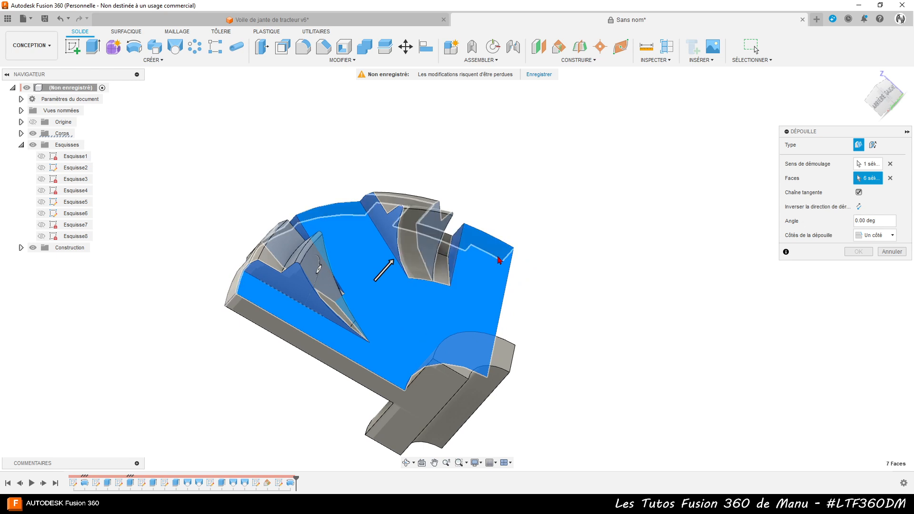
pyautogui.keyDown('shift'); pyautogui.moveTo(406, 296); pyautogui.dragTo(340, 279, button='middle'); pyautogui.keyUp('shift')
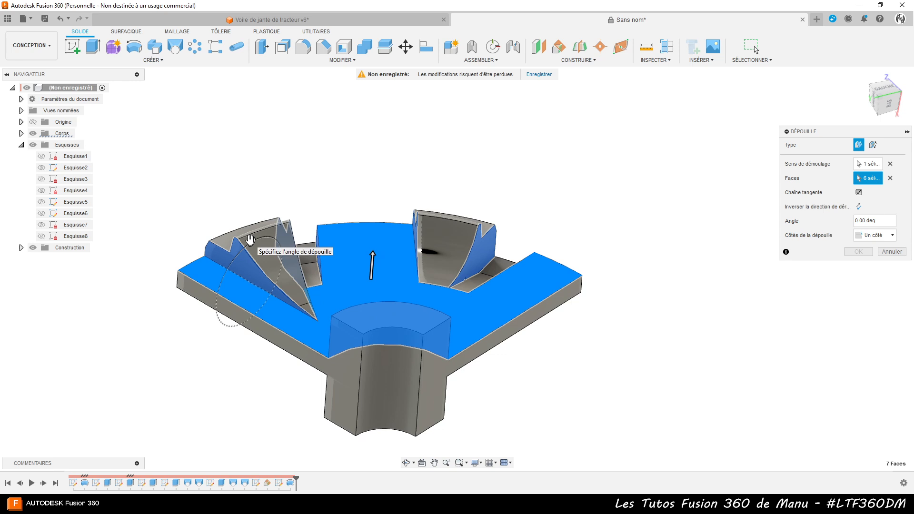
# Set the draft angle of the selected side walls to 15 degrees and apply the draft
pyautogui.click(251, 240)
pyautogui.write('10')
pyautogui.press('Return')
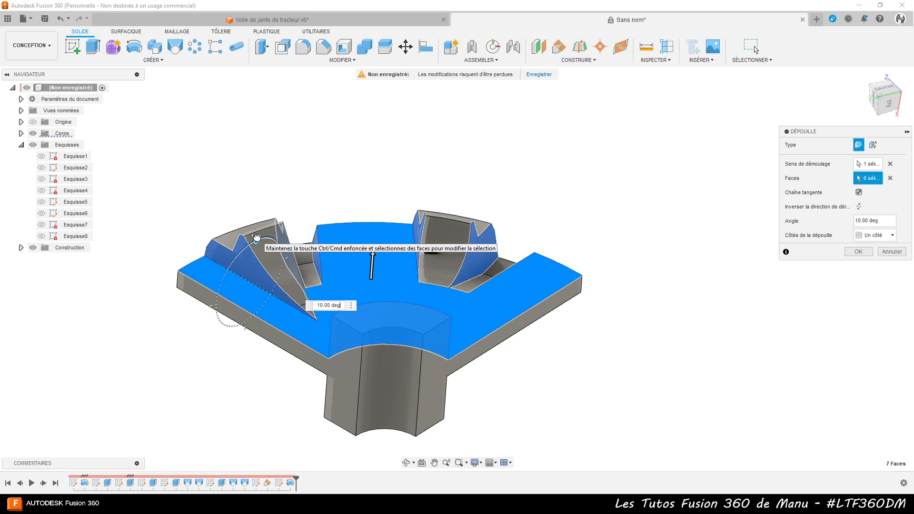
pyautogui.moveTo(258, 237); pyautogui.dragTo(259, 236)
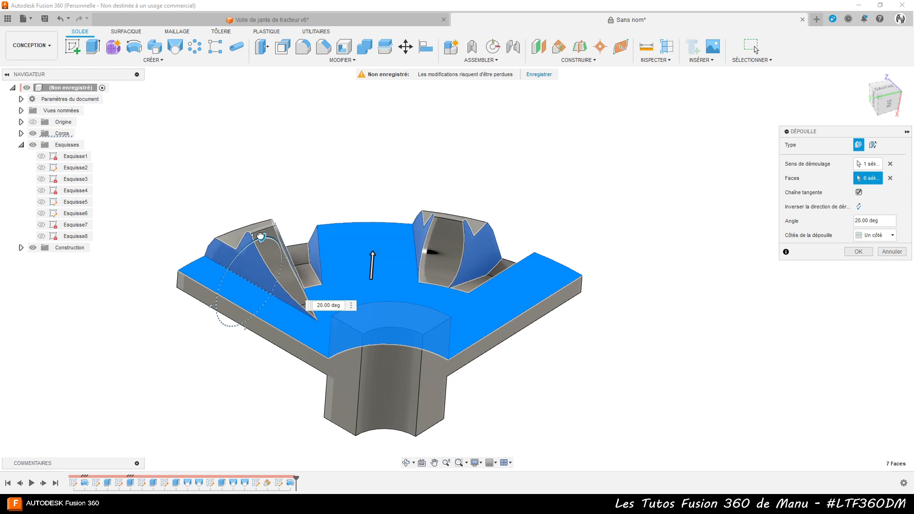
pyautogui.moveTo(258, 236); pyautogui.dragTo(260, 236)
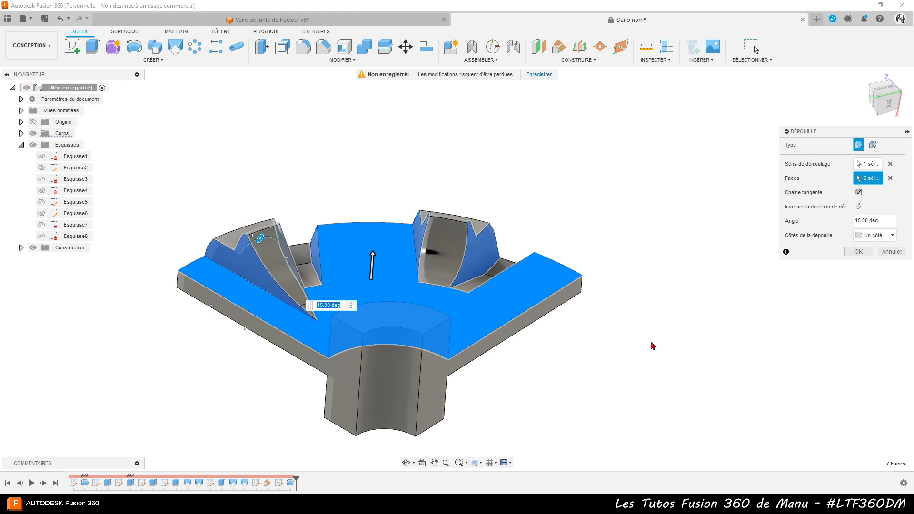
pyautogui.keyDown('shift'); pyautogui.moveTo(592, 332); pyautogui.dragTo(482, 357, button='middle'); pyautogui.keyUp('shift')
pyautogui.click(861, 252)
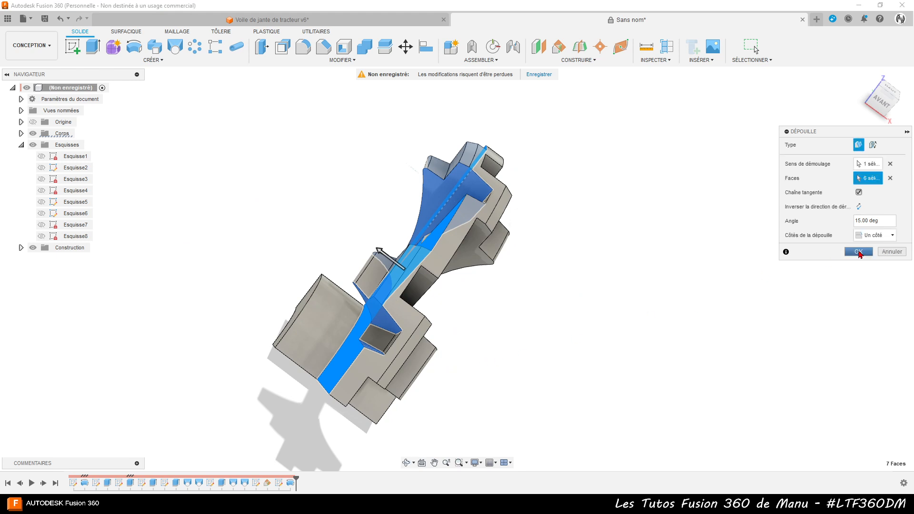
# Start a Draft on the opposite side of the sector with its flat disc face as the pull direction
pyautogui.keyDown('shift'); pyautogui.moveTo(568, 347); pyautogui.dragTo(503, 236, button='middle'); pyautogui.keyUp('shift')
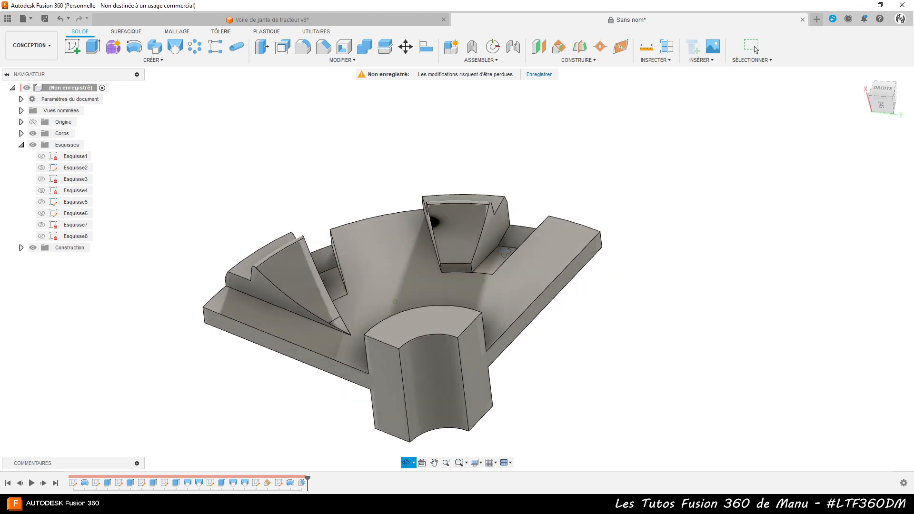
pyautogui.click(332, 64)
pyautogui.click(286, 107)
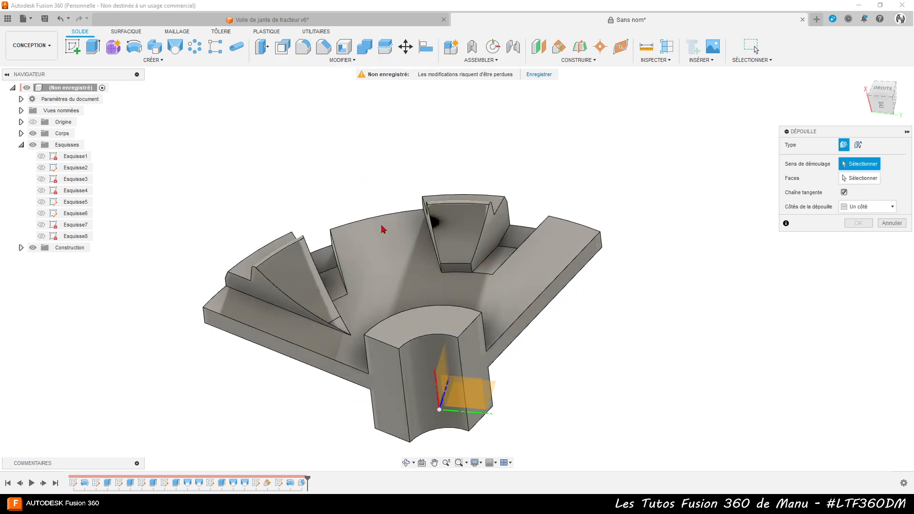
pyautogui.click(386, 278)
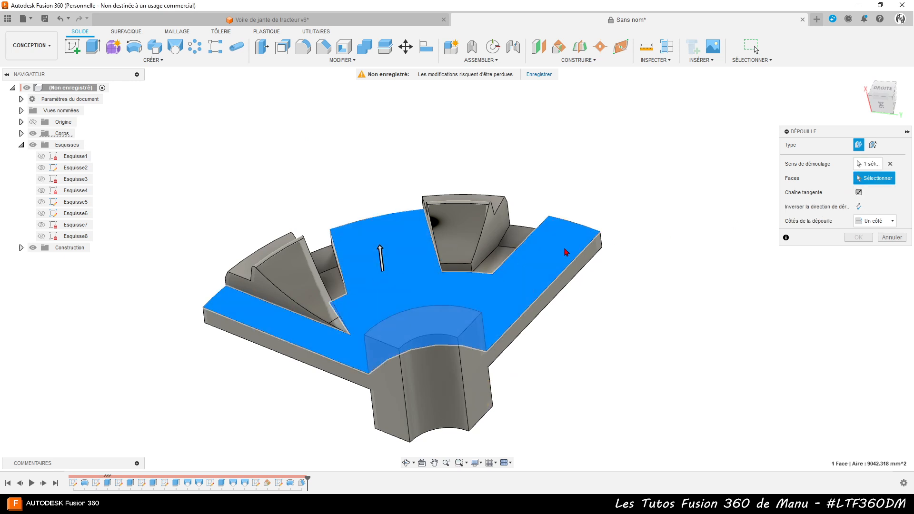
# Draft the six radial side walls of the pockets and raised lugs on this side by 20 degrees
pyautogui.click(497, 232)
pyautogui.click(312, 276)
pyautogui.keyDown('shift'); pyautogui.moveTo(312, 277); pyautogui.dragTo(353, 279, button='middle'); pyautogui.keyUp('shift')
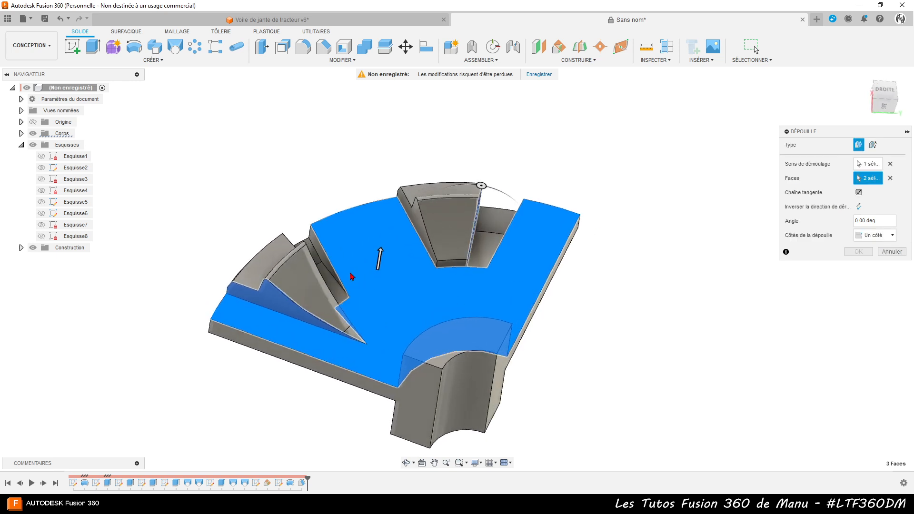
pyautogui.click(413, 221)
pyautogui.click(412, 222)
pyautogui.keyDown('shift'); pyautogui.moveTo(480, 297); pyautogui.dragTo(548, 203, button='middle'); pyautogui.keyUp('shift')
pyautogui.click(353, 271)
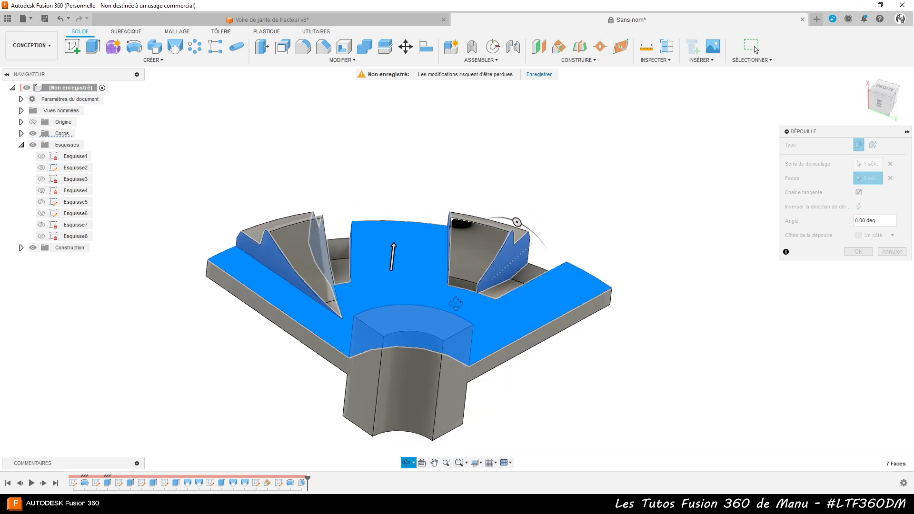
pyautogui.moveTo(517, 222); pyautogui.dragTo(504, 218)
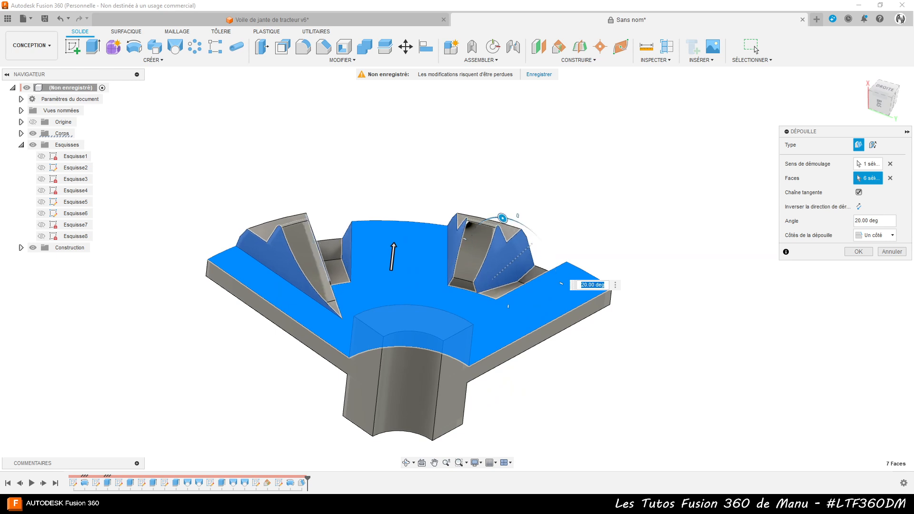
pyautogui.click(858, 252)
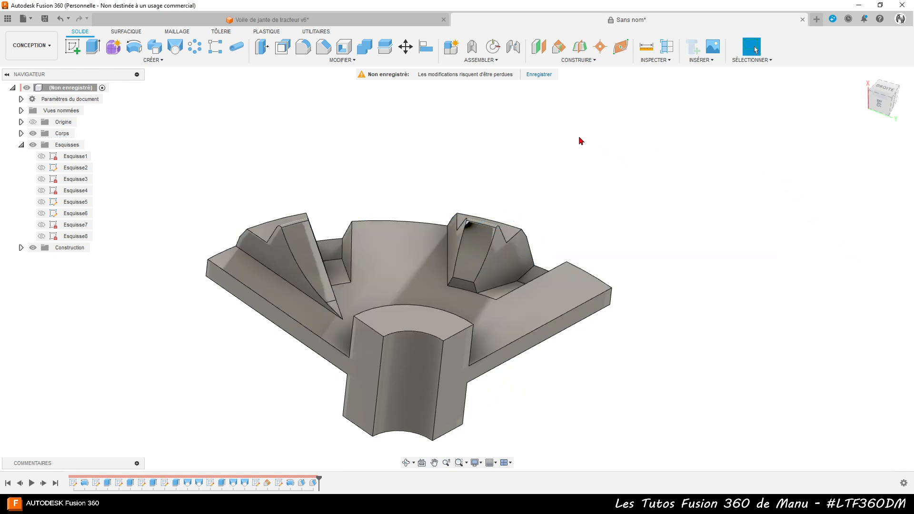
# Roll the timeline back to just before the two Draft features
pyautogui.scroll(-3, 492, 121)
pyautogui.keyDown('shift'); pyautogui.moveTo(507, 332); pyautogui.dragTo(540, 356, button='middle'); pyautogui.keyUp('shift')
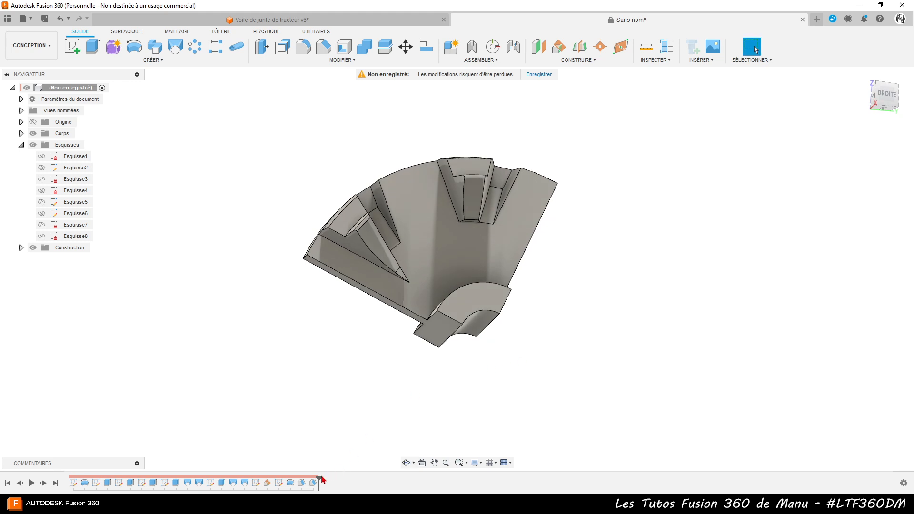
pyautogui.keyDown('shift'); pyautogui.moveTo(417, 440); pyautogui.dragTo(428, 343, button='middle'); pyautogui.keyUp('shift')
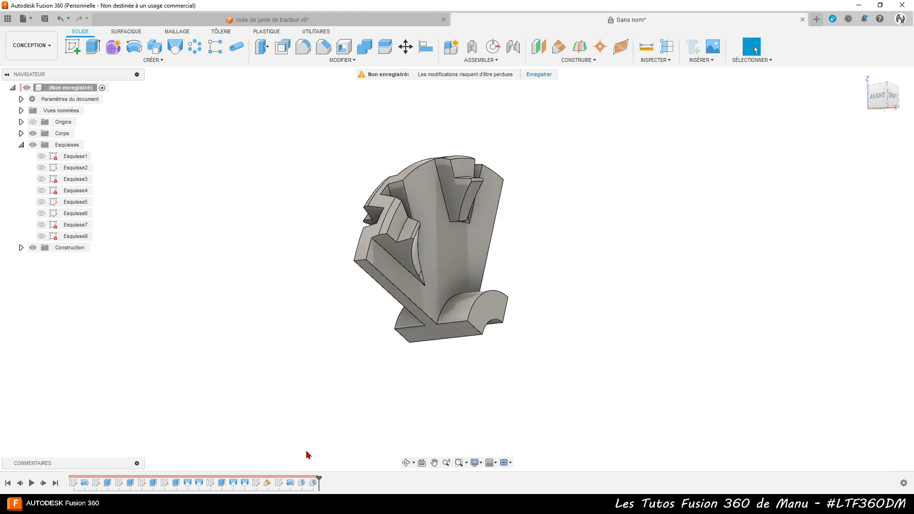
pyautogui.moveTo(321, 477); pyautogui.dragTo(295, 477)
# Create a sketch on the flat disc face and project the outer rim corner point of the upper pocket into it
pyautogui.keyDown('shift'); pyautogui.moveTo(596, 293); pyautogui.dragTo(620, 320, button='middle'); pyautogui.keyUp('shift')
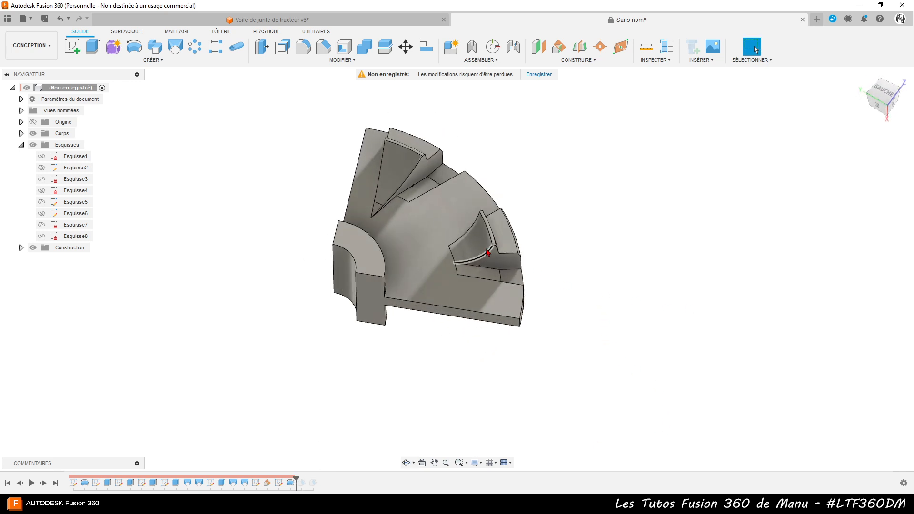
pyautogui.keyDown('shift'); pyautogui.moveTo(593, 261); pyautogui.dragTo(494, 232, button='middle'); pyautogui.keyUp('shift')
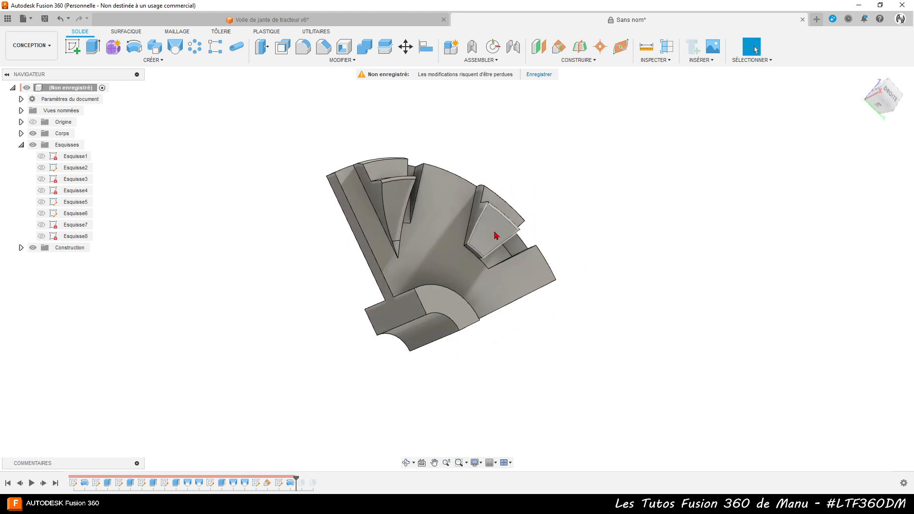
pyautogui.click(464, 231)
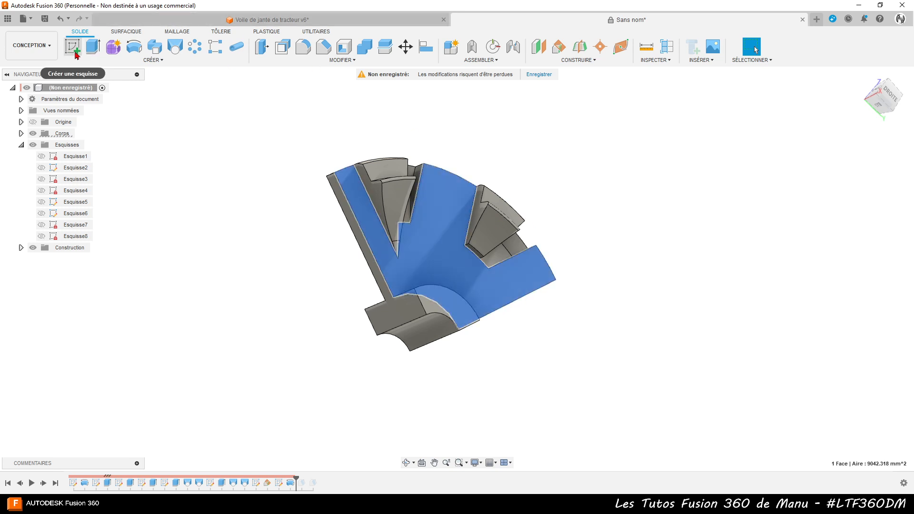
pyautogui.click(72, 47)
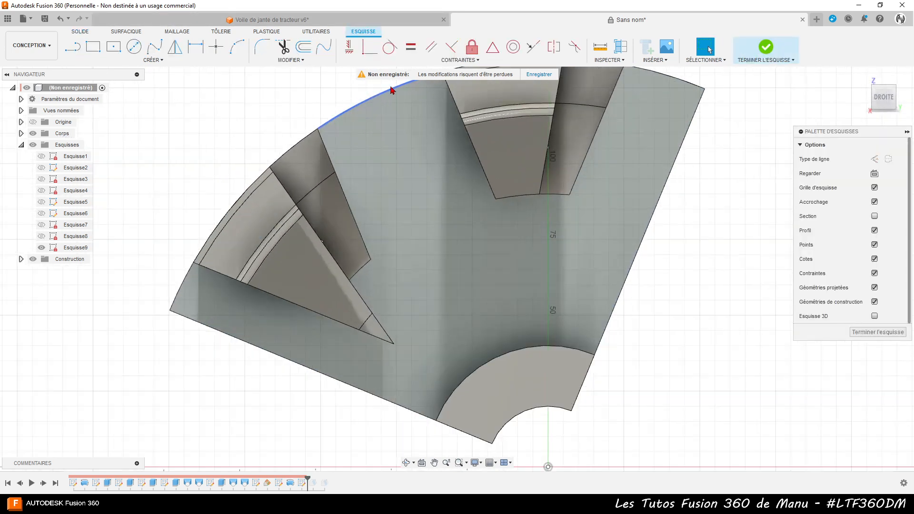
pyautogui.scroll(6, 464, 229)
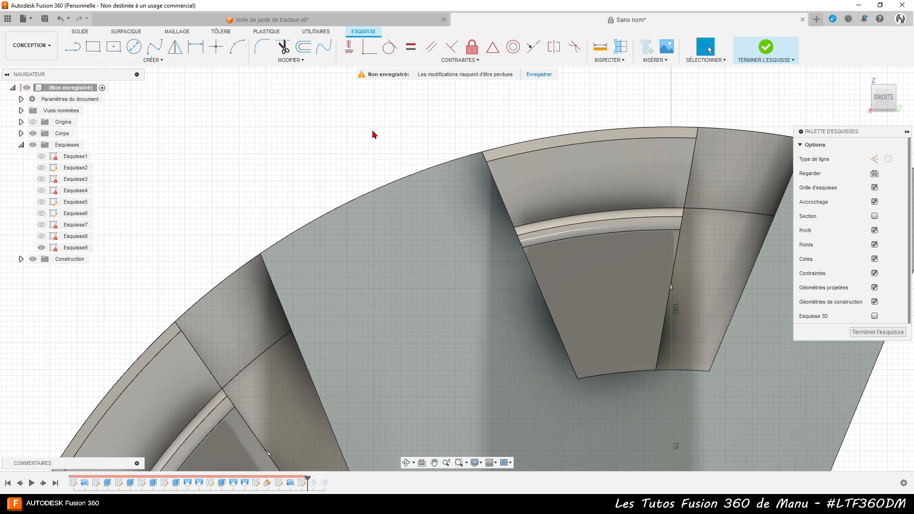
pyautogui.press('p')
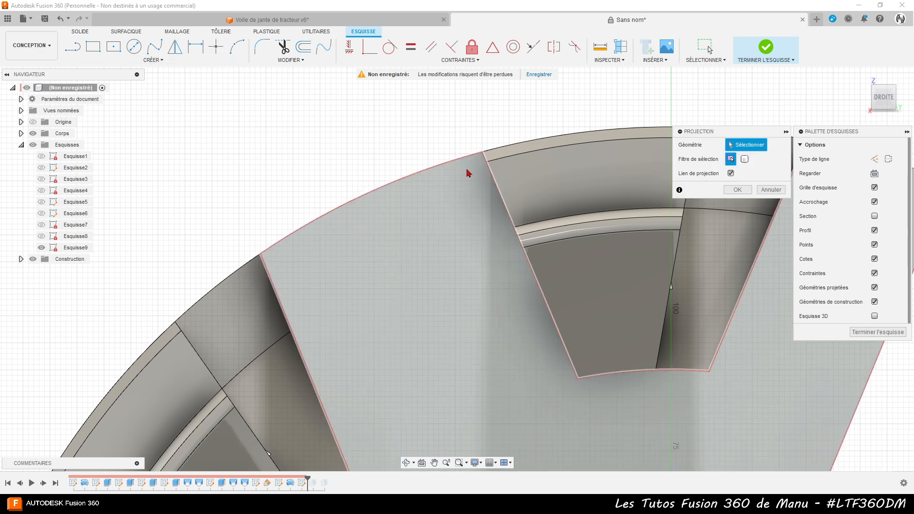
pyautogui.click(482, 155)
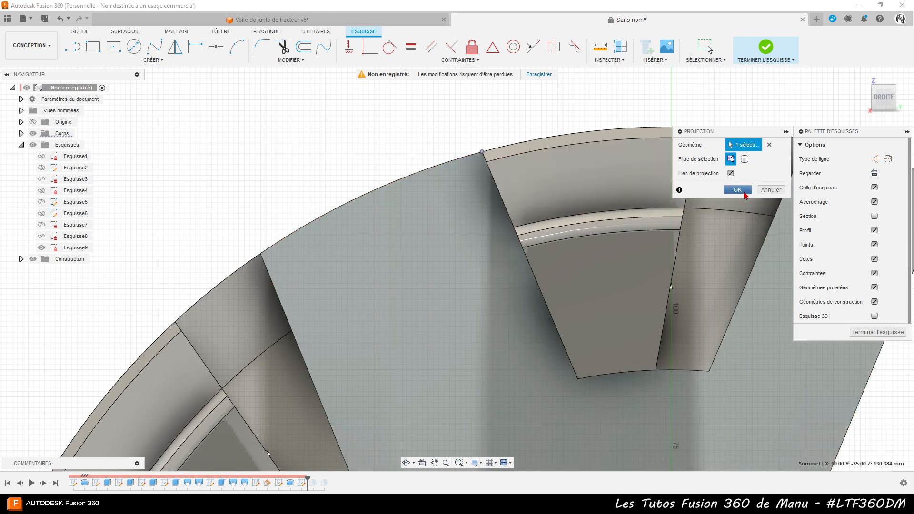
pyautogui.click(738, 190)
# Draw a line from the projected corner point to the sketch origin and finish the sketch
pyautogui.scroll(-2, 443, 79)
pyautogui.scroll(-2, 412, 76)
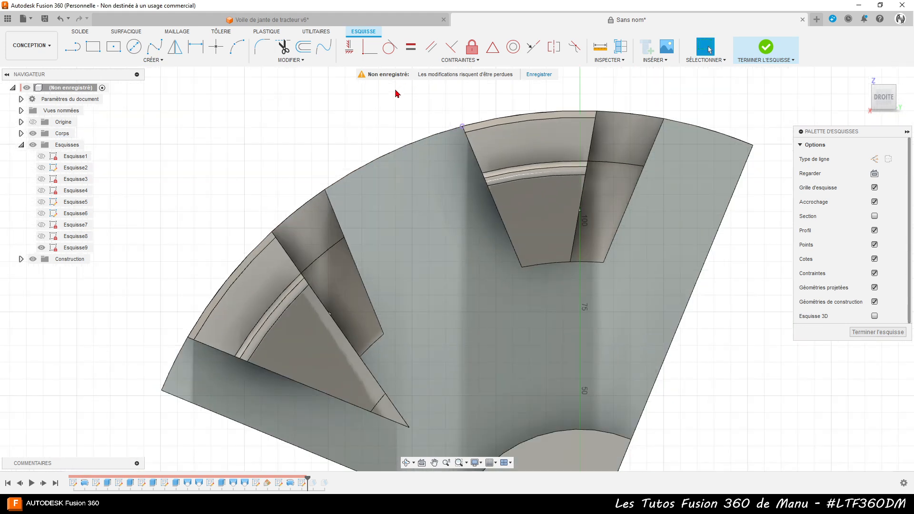
pyautogui.press('l')
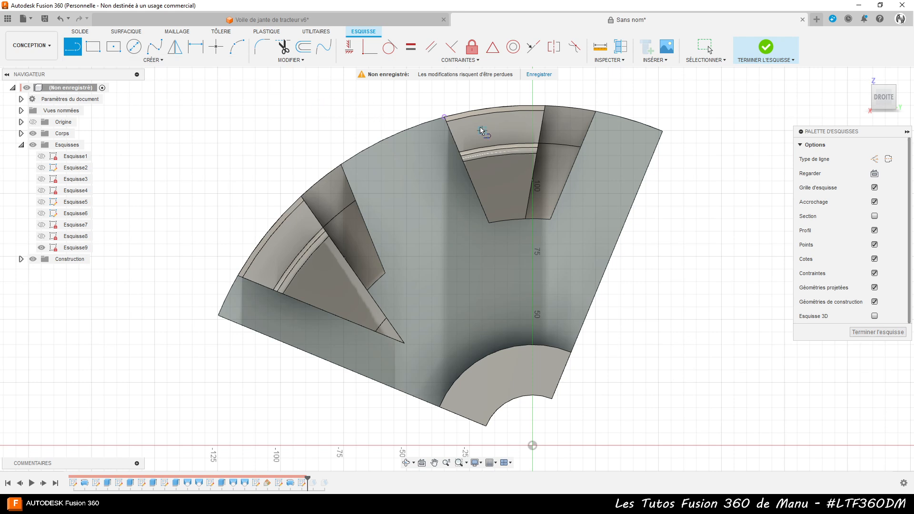
pyautogui.click(445, 118)
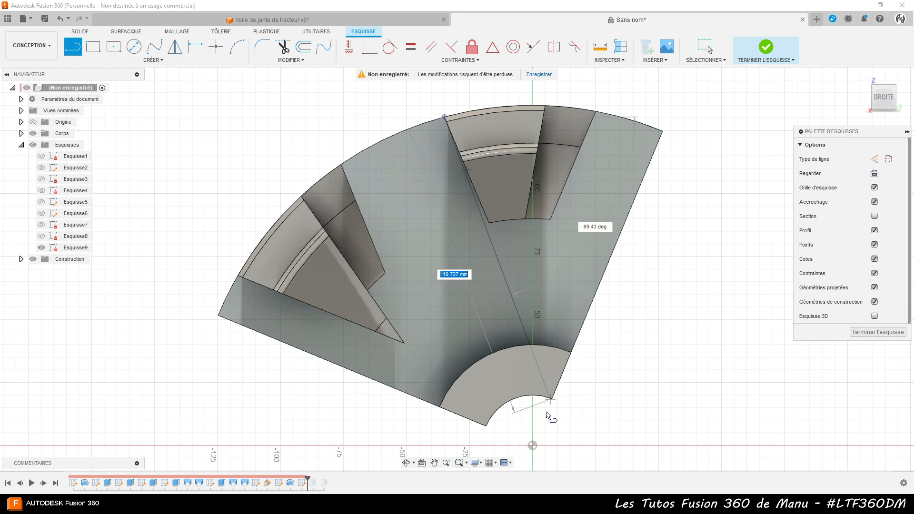
pyautogui.click(533, 447)
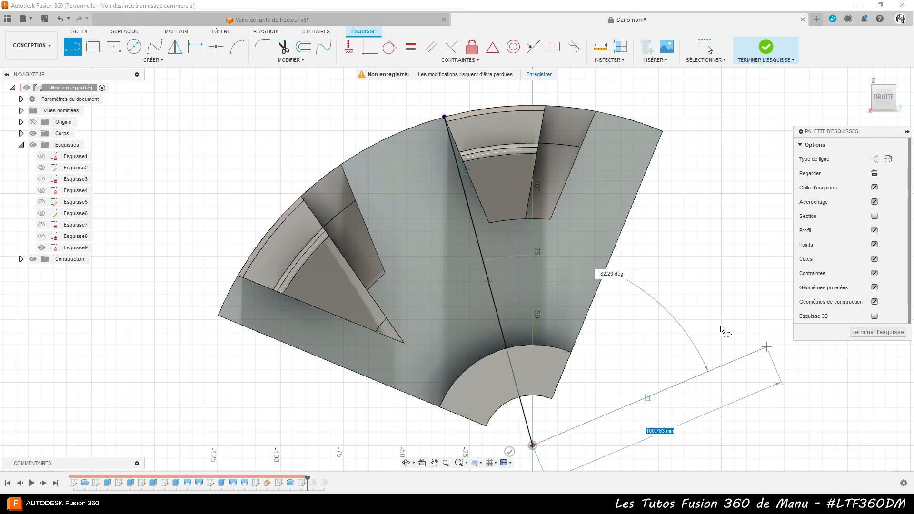
pyautogui.press('Escape')
pyautogui.click(878, 332)
pyautogui.keyDown('shift'); pyautogui.moveTo(676, 268); pyautogui.dragTo(714, 268, button='middle'); pyautogui.keyUp('shift')
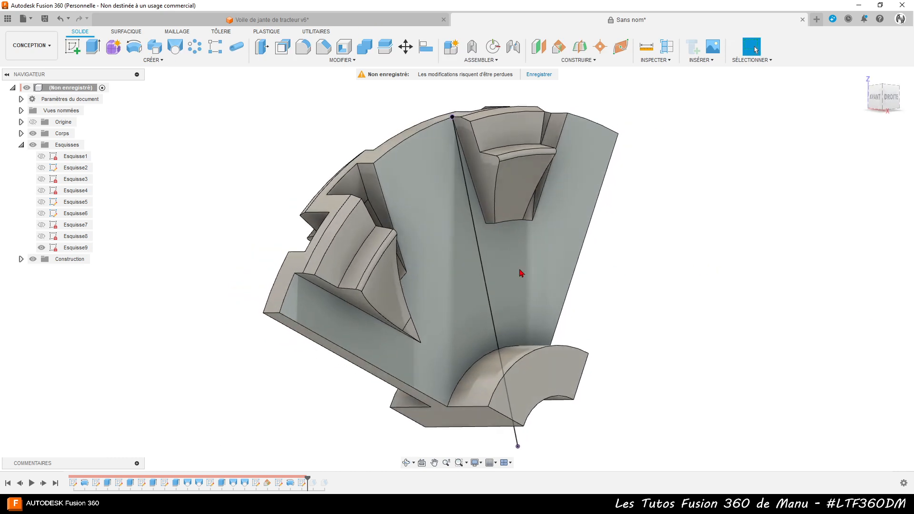
# Create a construction plane at a 90° angle through the radial sketch line
pyautogui.click(482, 265)
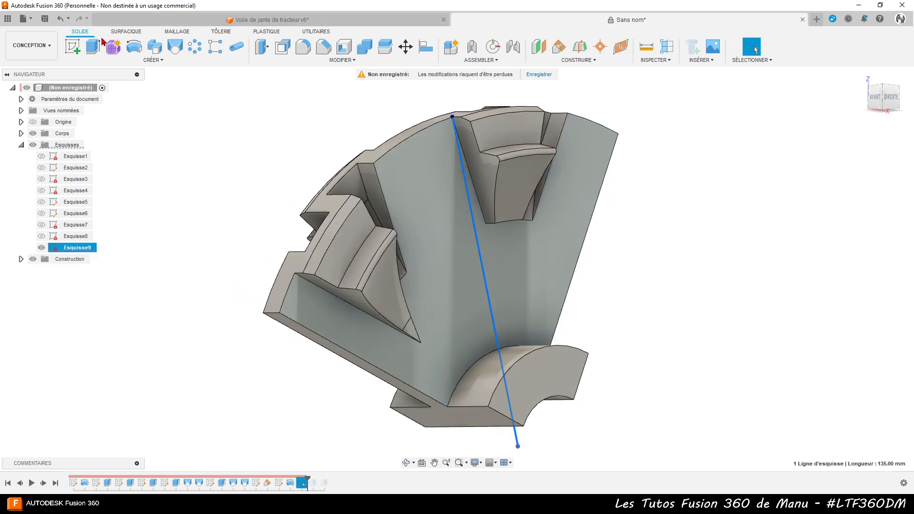
pyautogui.click(561, 47)
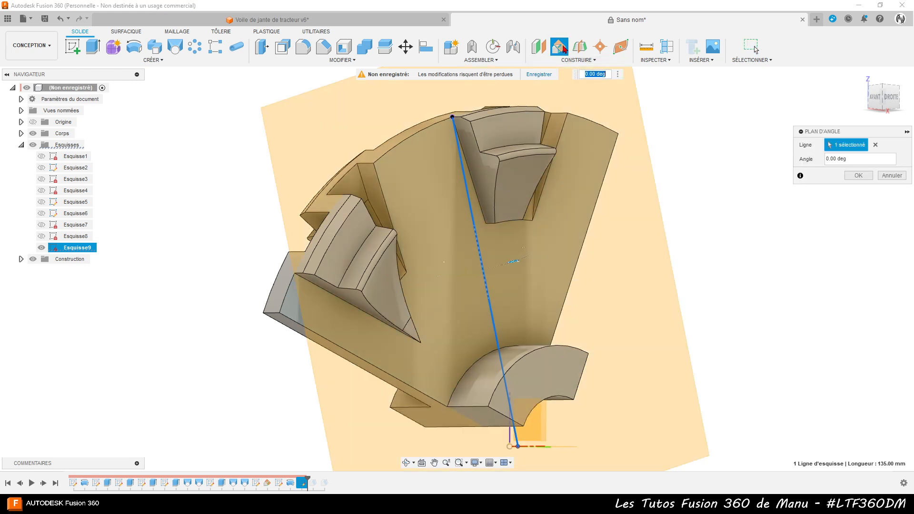
pyautogui.keyDown('shift'); pyautogui.moveTo(518, 265); pyautogui.dragTo(525, 286, button='middle'); pyautogui.keyUp('shift')
pyautogui.moveTo(520, 277); pyautogui.dragTo(441, 312)
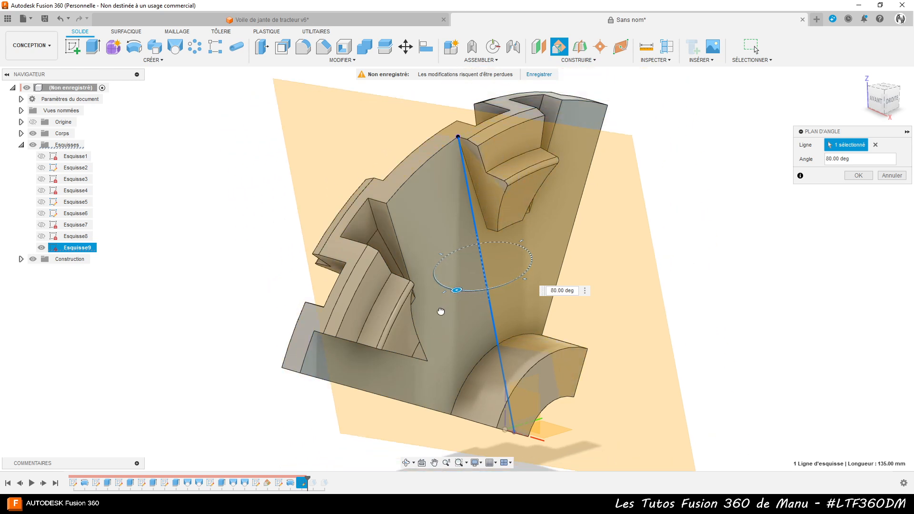
pyautogui.click(563, 291)
pyautogui.write('90')
pyautogui.press('Return')
pyautogui.click(859, 176)
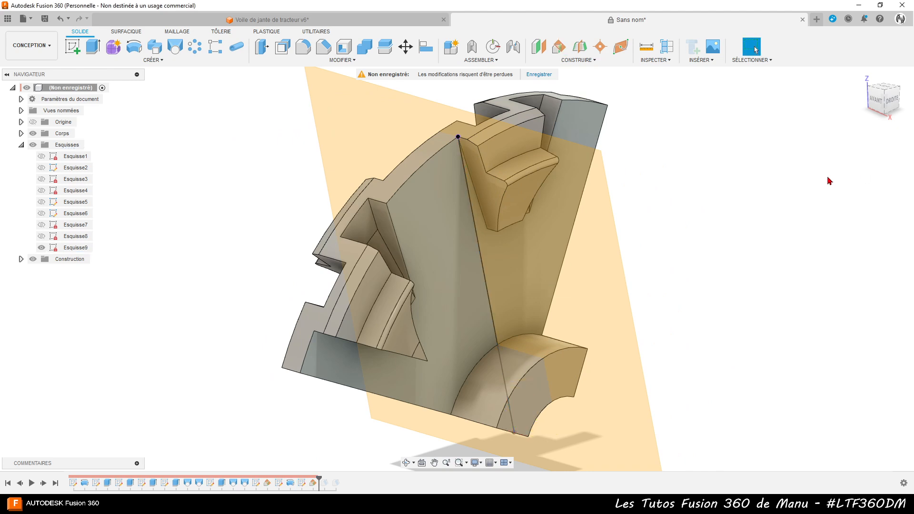
# Start a sketch on the new angled plane and turn on the section view of the model
pyautogui.click(573, 278)
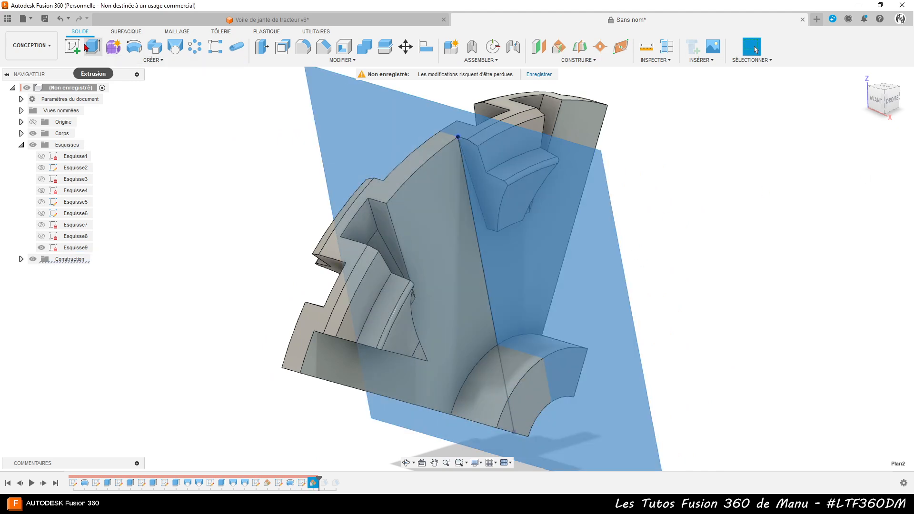
pyautogui.click(72, 47)
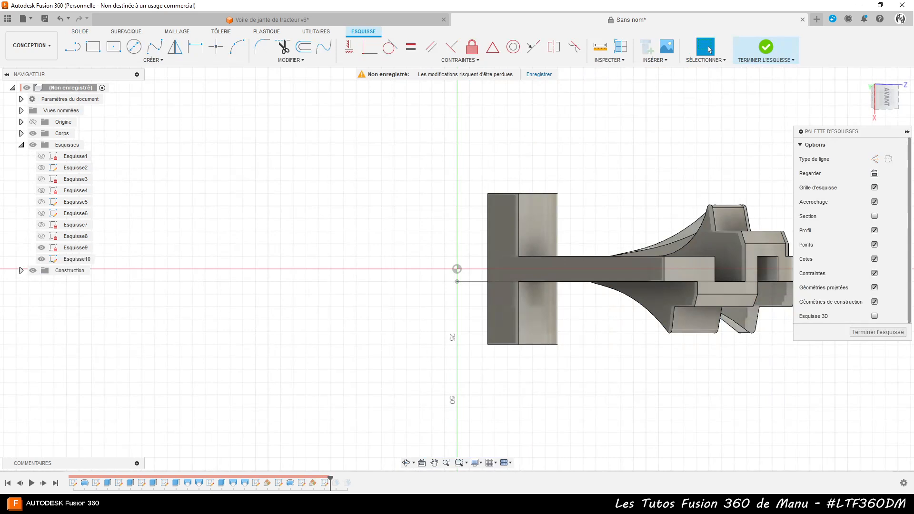
pyautogui.click(875, 217)
pyautogui.scroll(-2, 217, 238)
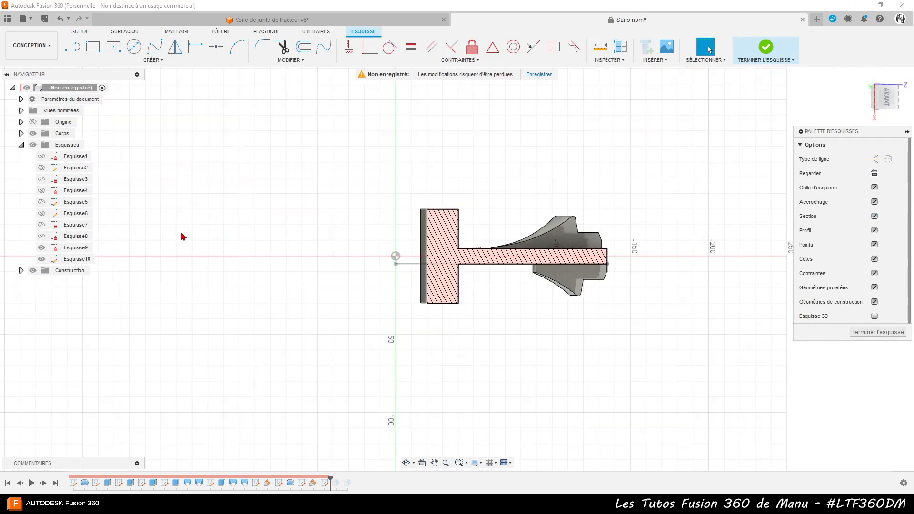
pyautogui.scroll(3, 628, 270)
pyautogui.scroll(3, 573, 289)
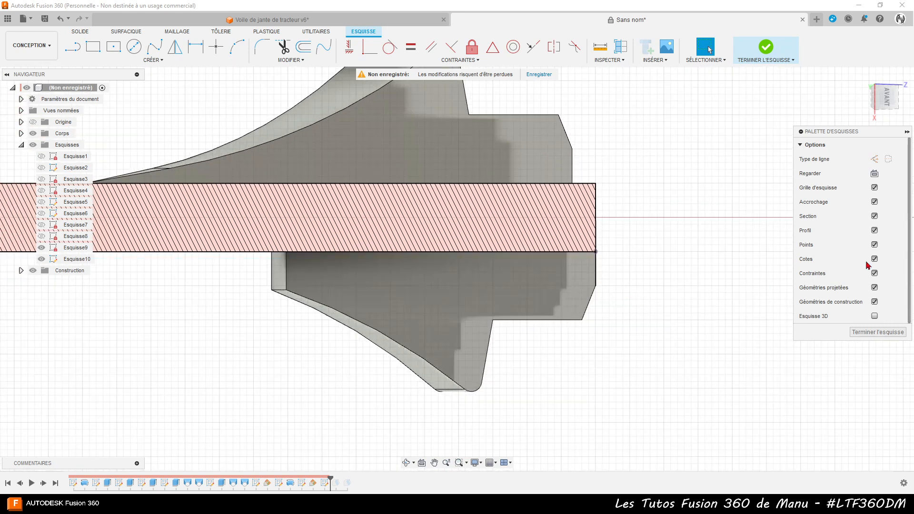
# Project the lower lug's side face and its rounded tip edge into the sketch
pyautogui.press('p')
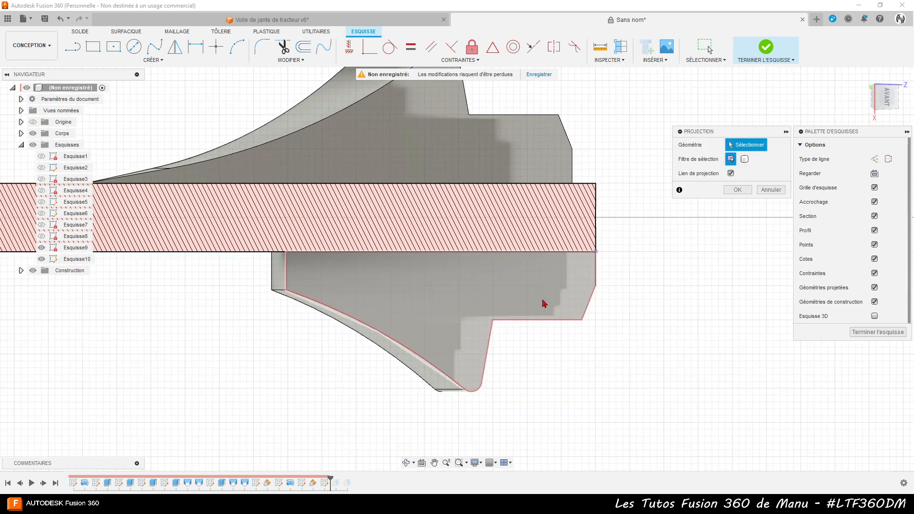
pyautogui.click(460, 286)
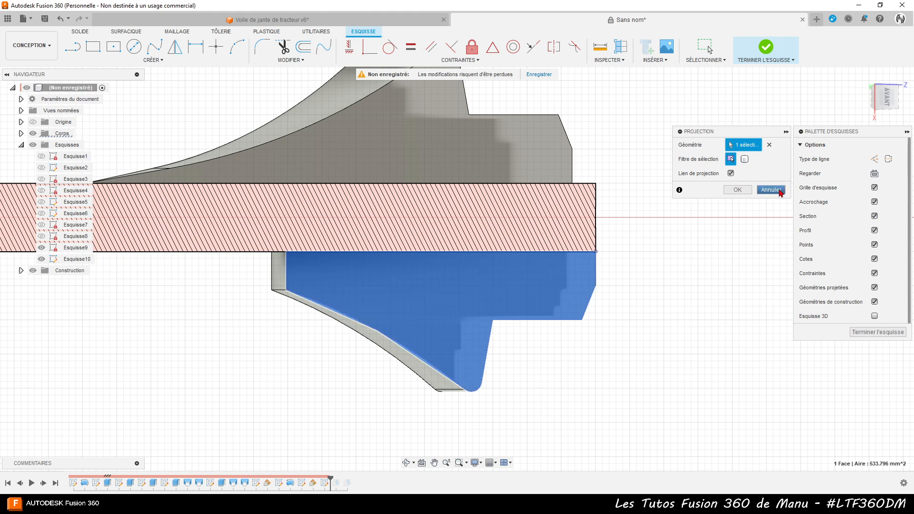
pyautogui.click(472, 397)
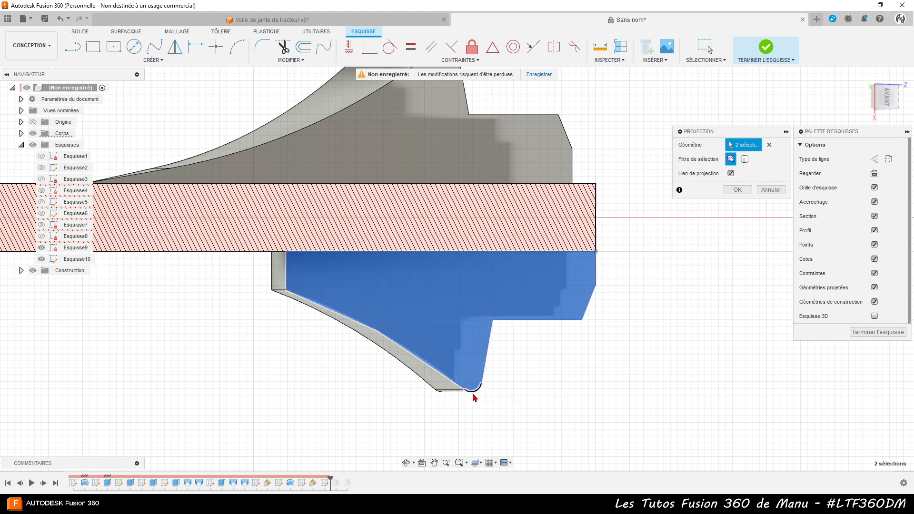
pyautogui.click(738, 190)
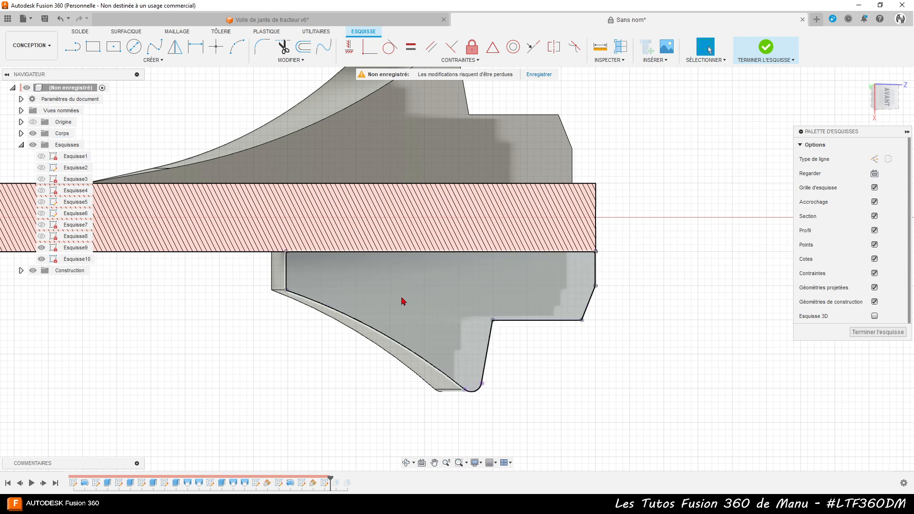
# Draw a three-point arc from the lug's inner corner at the web to the start of its rounded tip, tangent to the web edge
pyautogui.click(237, 47)
pyautogui.click(286, 251)
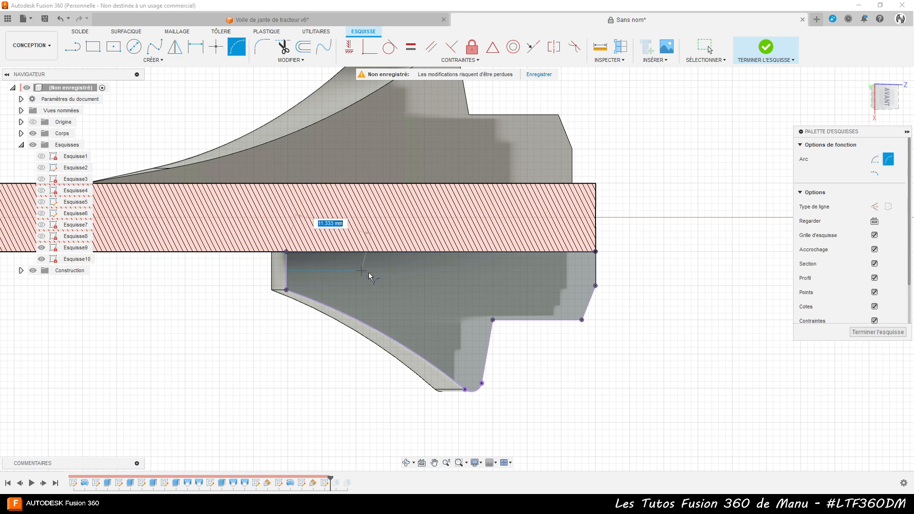
pyautogui.click(465, 389)
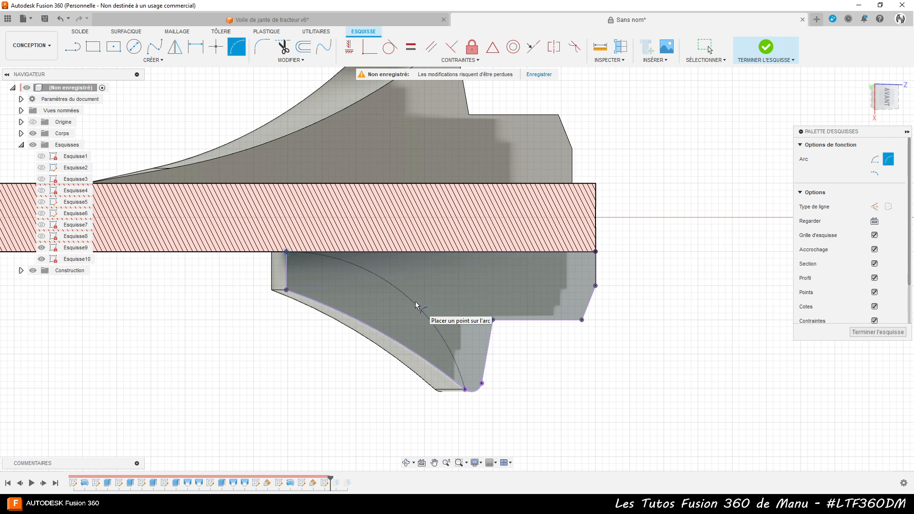
pyautogui.click(416, 306)
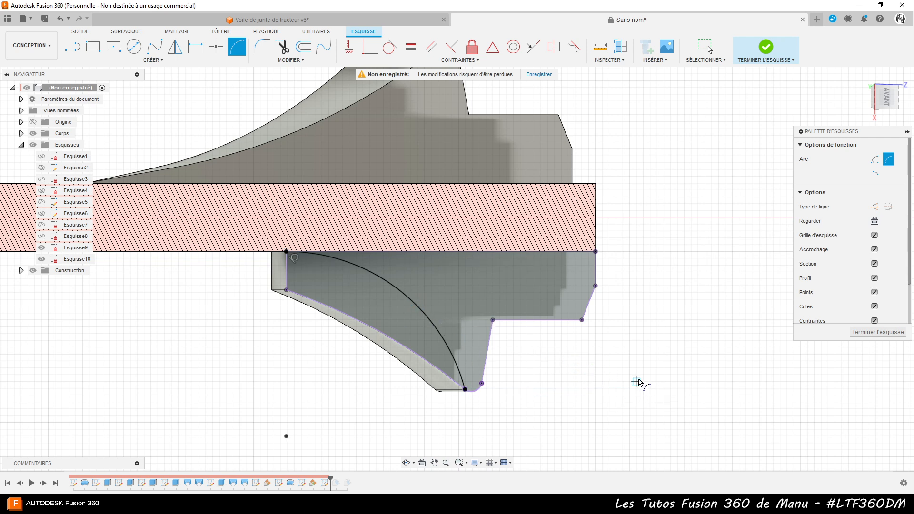
pyautogui.press('Escape')
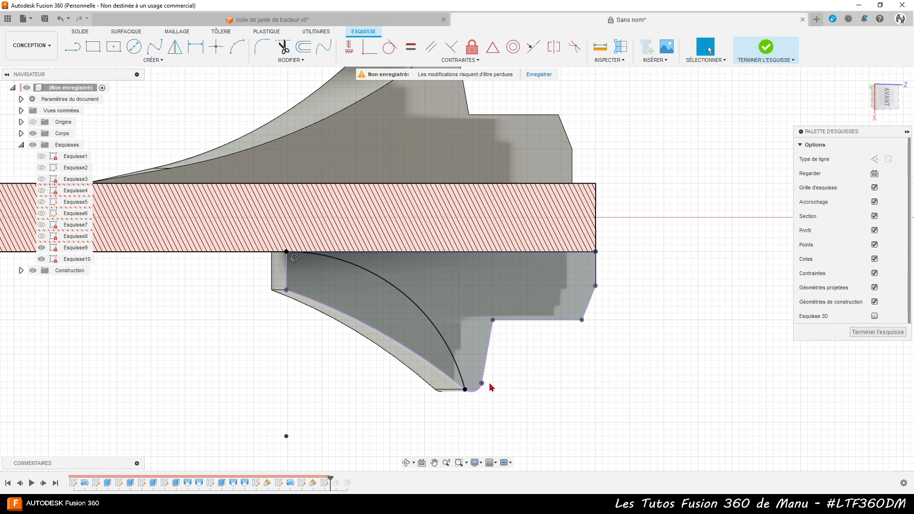
# Finish the sketch and revolve the region between the arc and the lug's curved edge by -20° around the hub axis as a cut
pyautogui.click(400, 322)
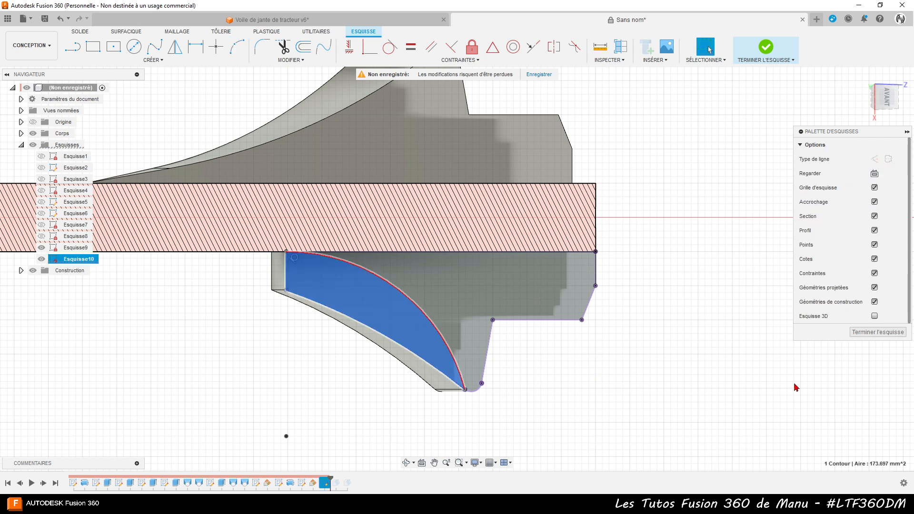
pyautogui.click(871, 333)
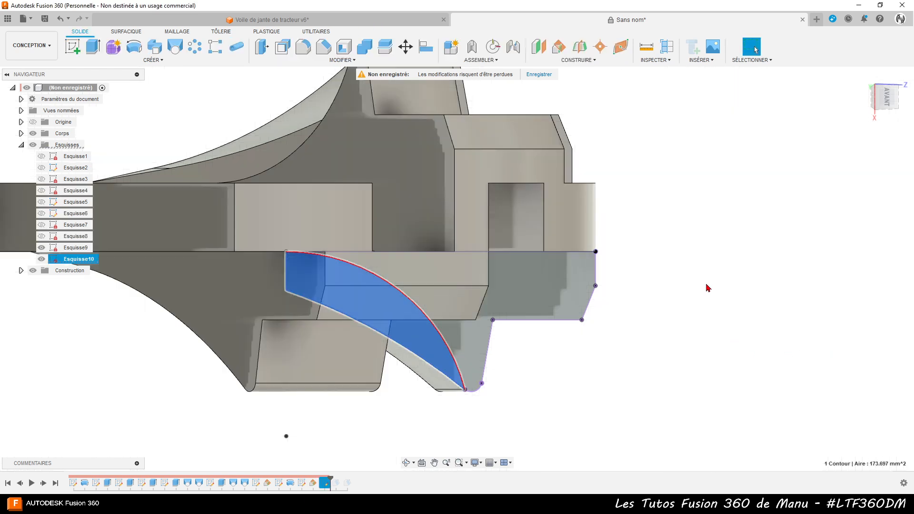
pyautogui.keyDown('shift'); pyautogui.moveTo(669, 323); pyautogui.dragTo(648, 336, button='middle'); pyautogui.keyUp('shift')
pyautogui.scroll(-4, 451, 138)
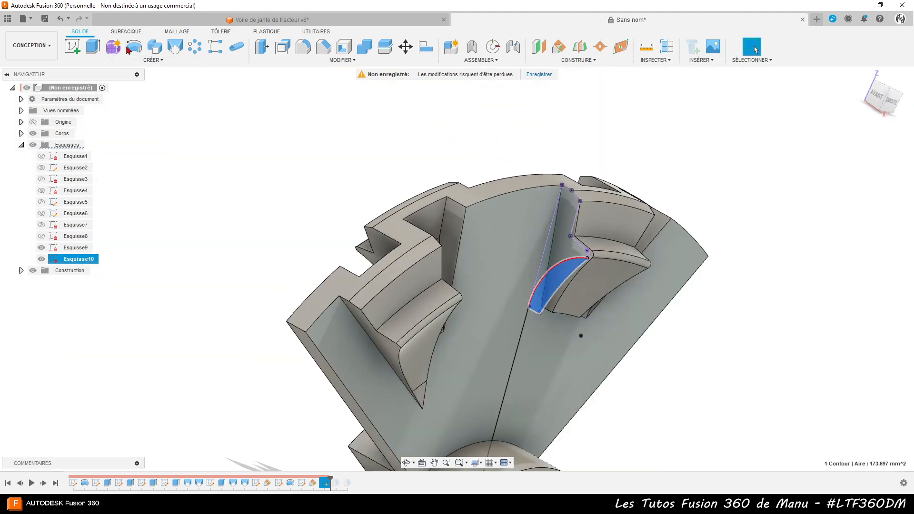
pyautogui.click(131, 50)
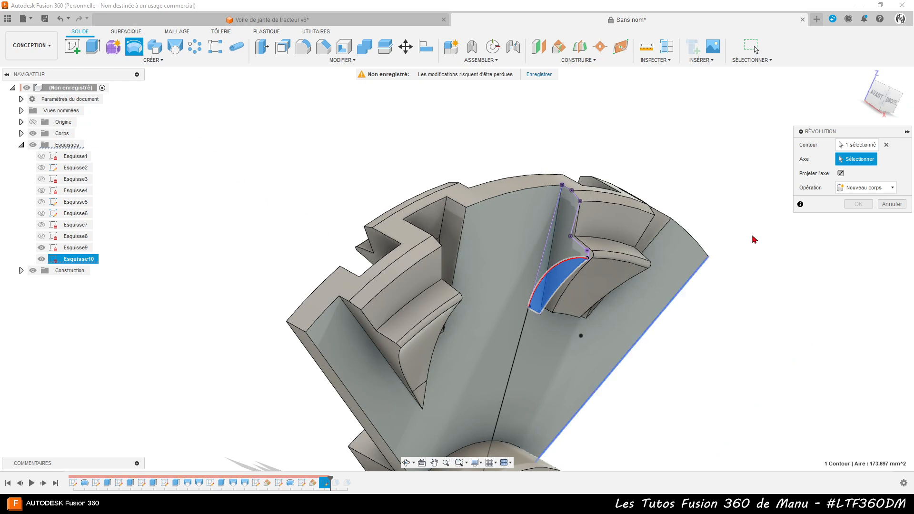
pyautogui.scroll(-3, 481, 125)
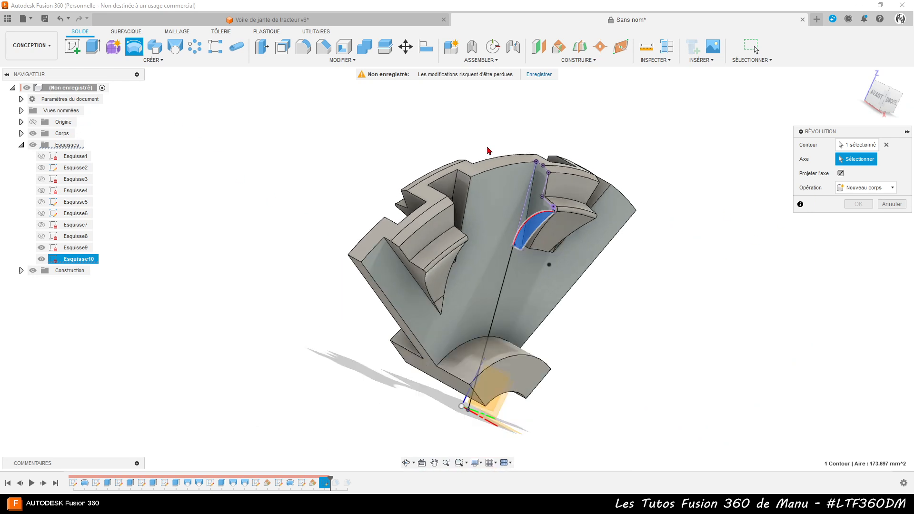
pyautogui.click(511, 358)
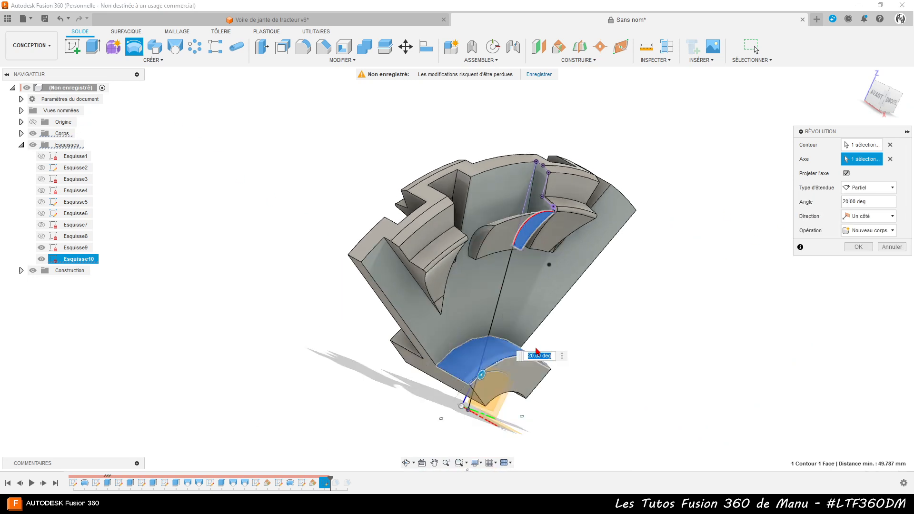
pyautogui.click(843, 202)
pyautogui.write('-')
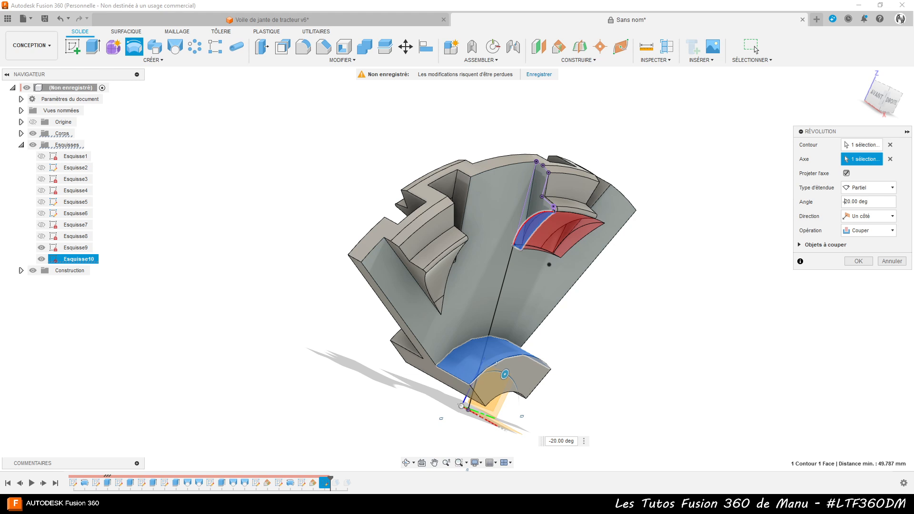
pyautogui.click(859, 261)
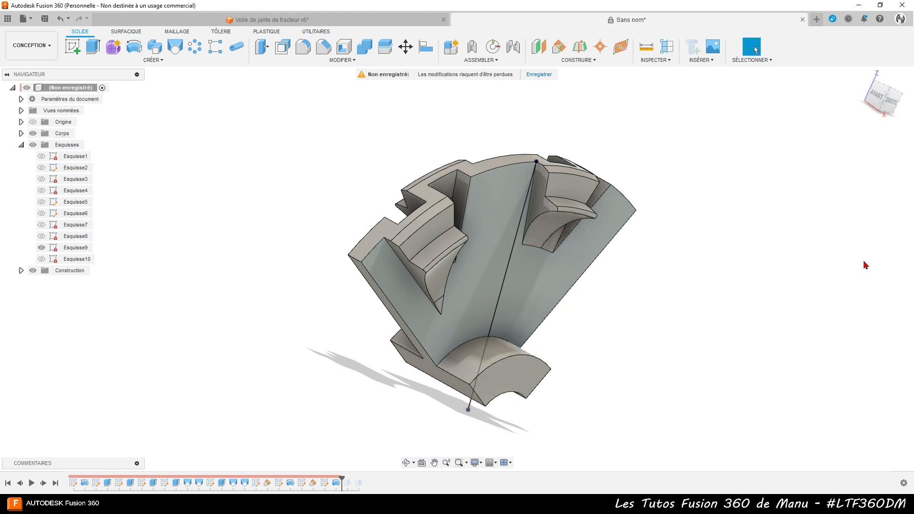
# Roll the timeline forward to the end, past Dépouille2, and inspect the lugs from above and from the opposite side
pyautogui.keyDown('shift'); pyautogui.moveTo(710, 301); pyautogui.dragTo(692, 295, button='middle'); pyautogui.keyUp('shift')
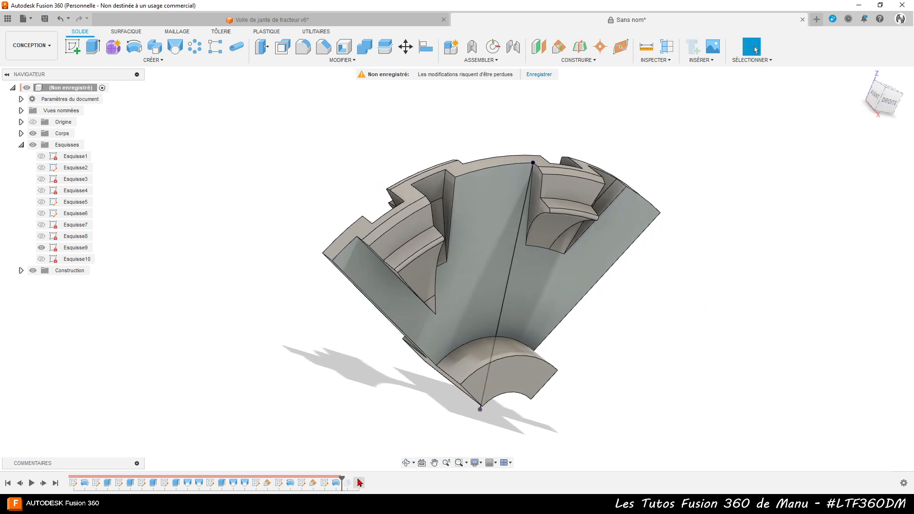
pyautogui.moveTo(351, 482); pyautogui.dragTo(354, 477)
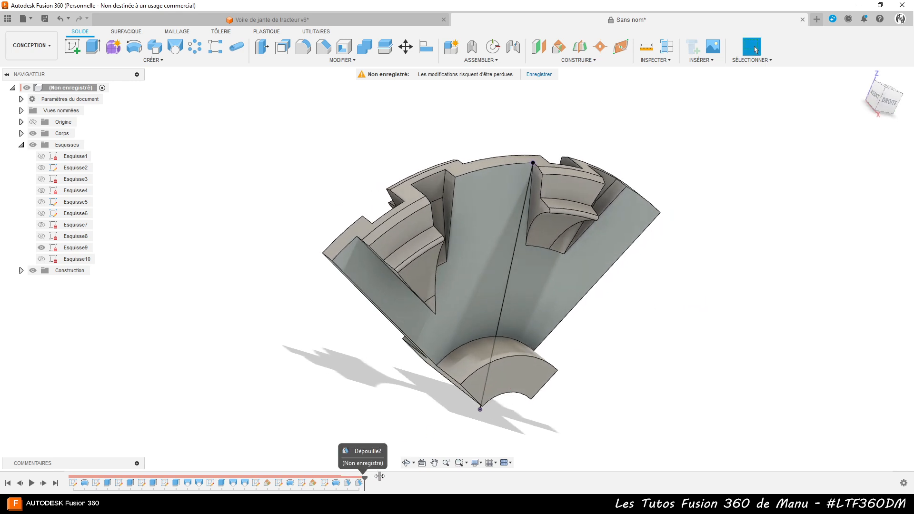
pyautogui.keyDown('shift'); pyautogui.moveTo(654, 342); pyautogui.dragTo(532, 309, button='middle'); pyautogui.keyUp('shift')
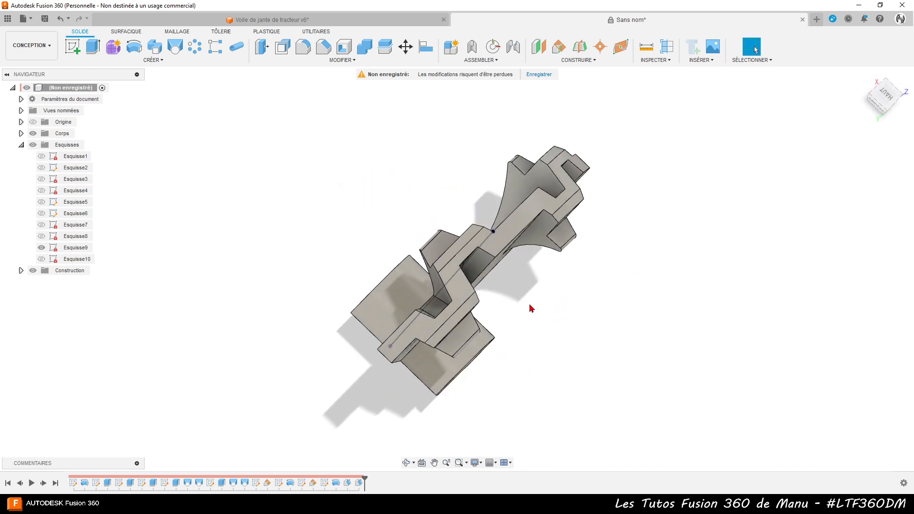
pyautogui.click(886, 98)
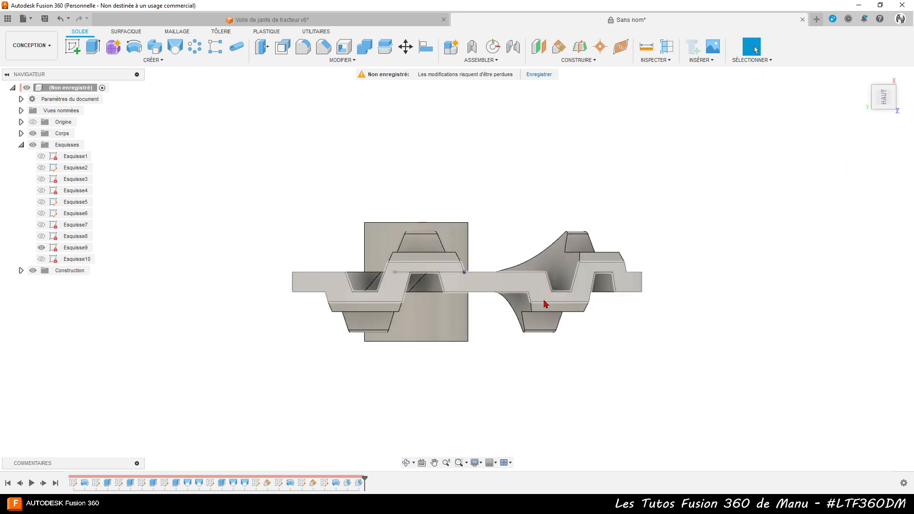
pyautogui.keyDown('shift'); pyautogui.moveTo(548, 376); pyautogui.dragTo(608, 288, button='middle'); pyautogui.keyUp('shift')
pyautogui.press('Escape')
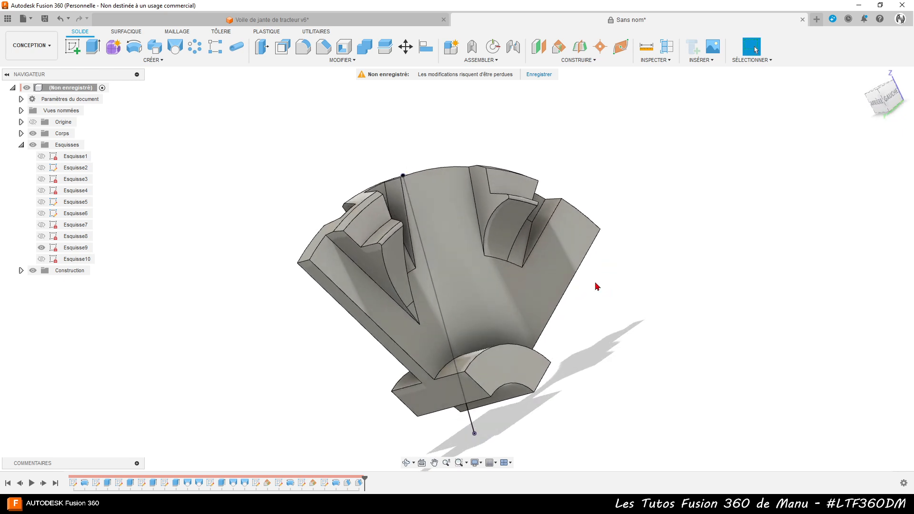
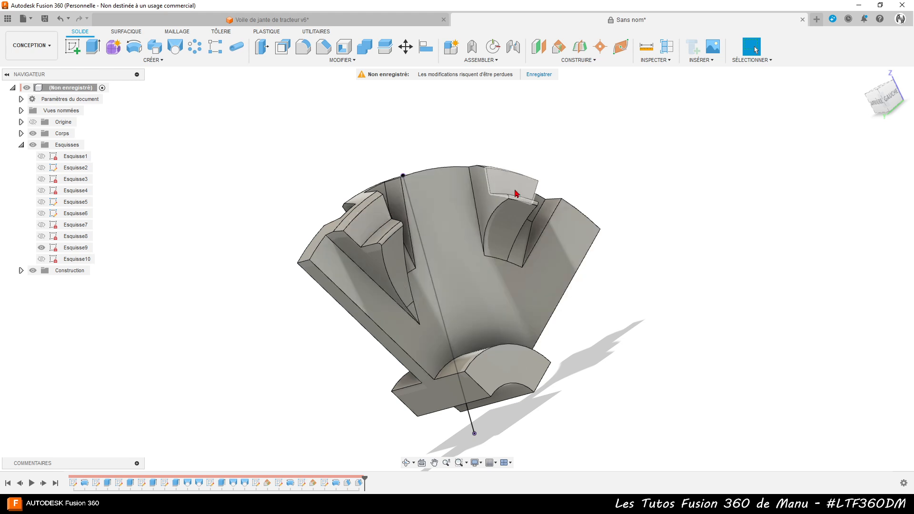
# Start a sketch on the flat outer pad of one lug and project the pad faces of both front-side lugs into it
pyautogui.click(373, 224)
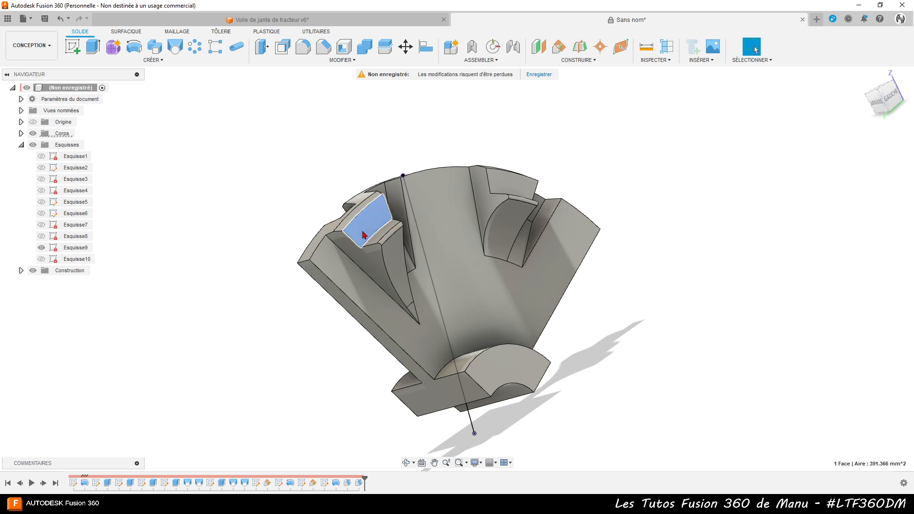
pyautogui.click(73, 46)
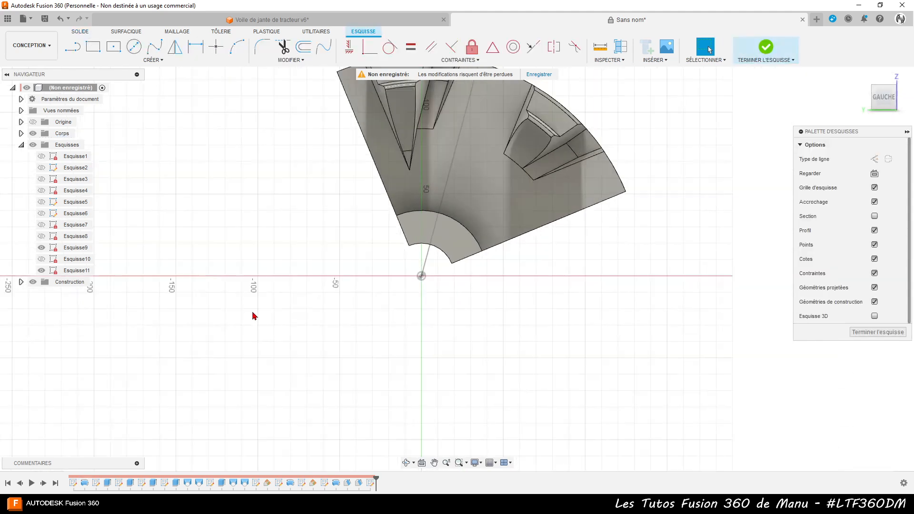
pyautogui.scroll(2, 445, 124)
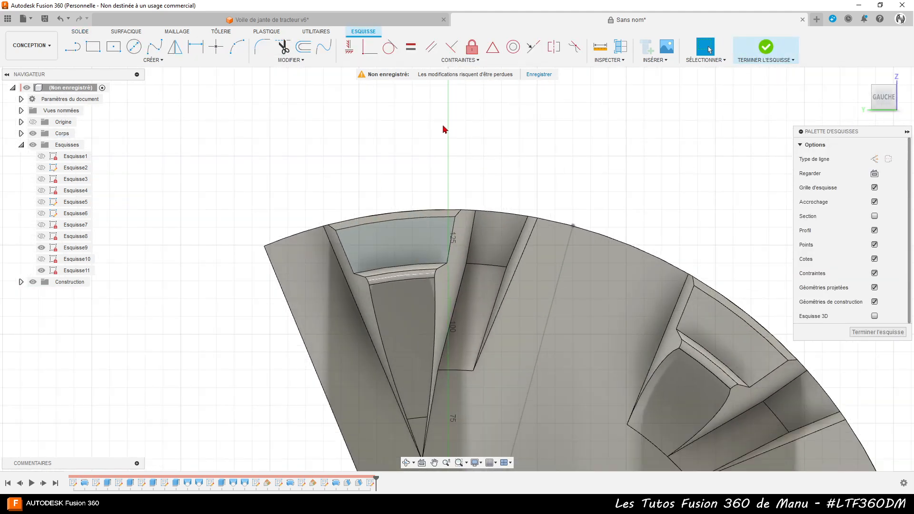
pyautogui.scroll(1, 496, 165)
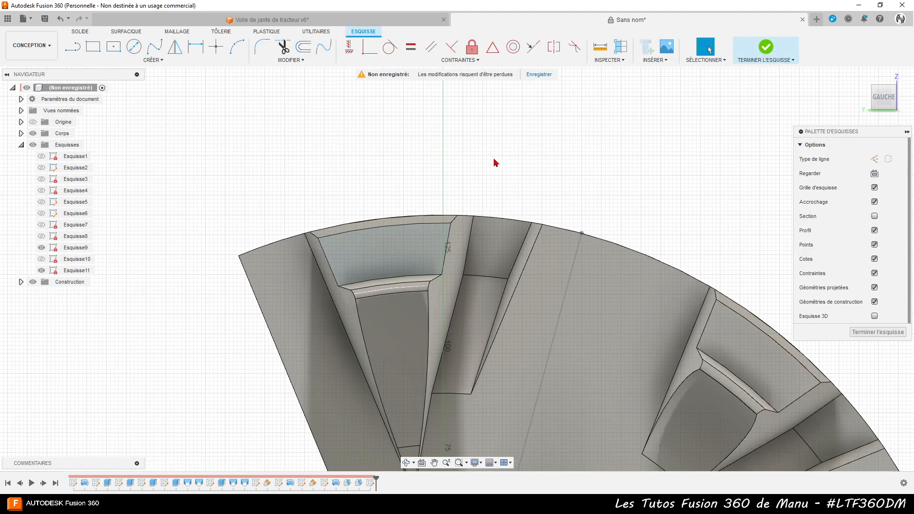
pyautogui.press('m')
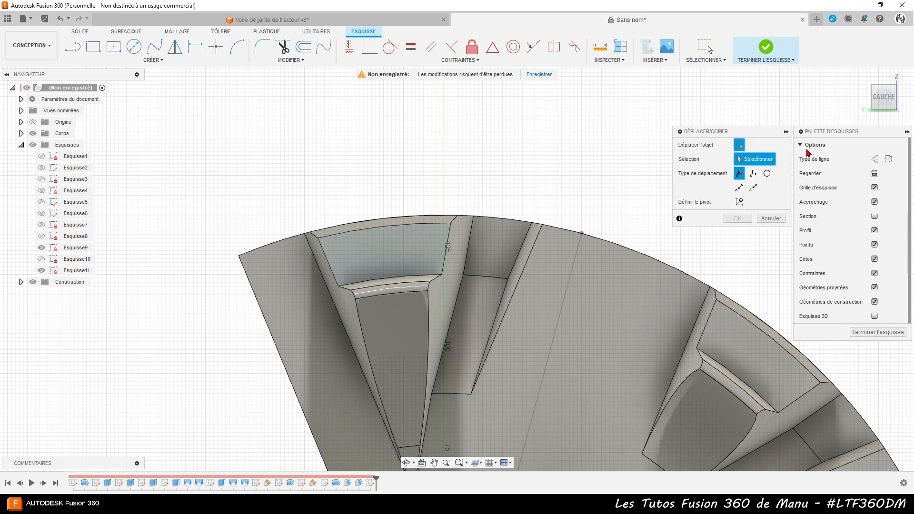
pyautogui.press('p')
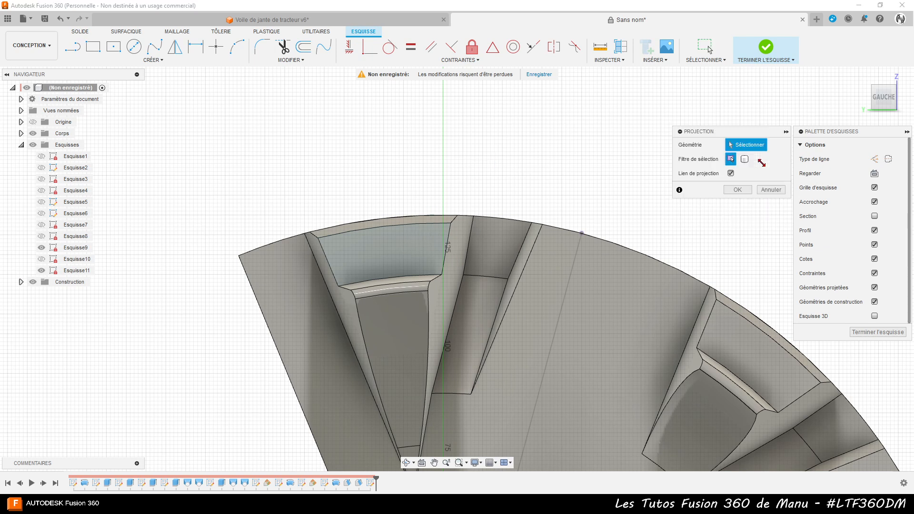
pyautogui.click(383, 253)
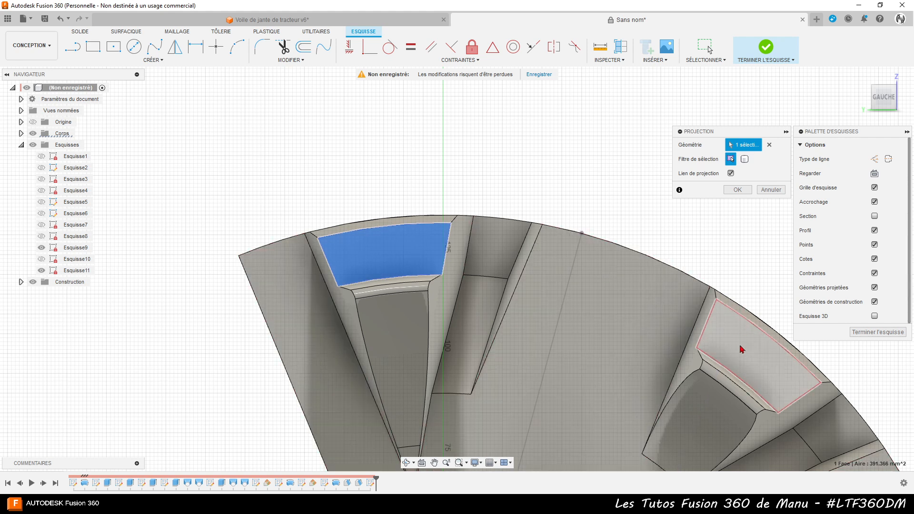
pyautogui.click(746, 358)
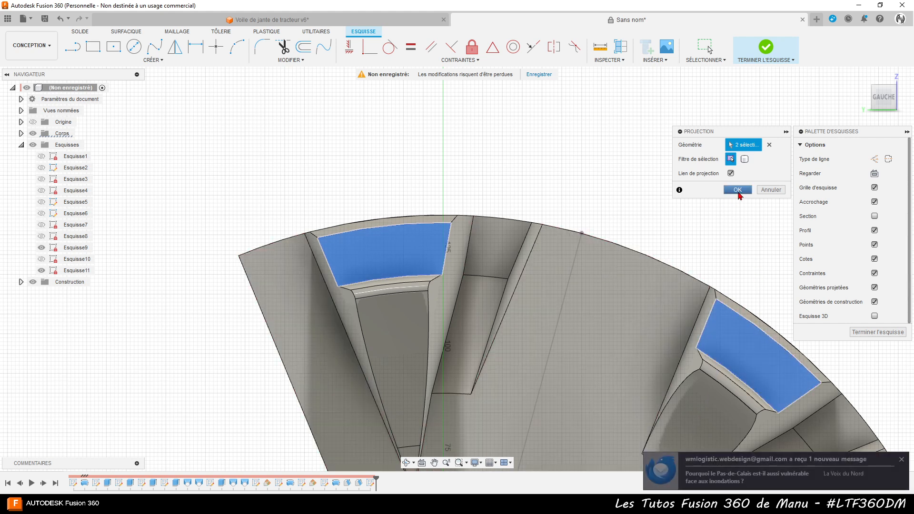
pyautogui.click(738, 190)
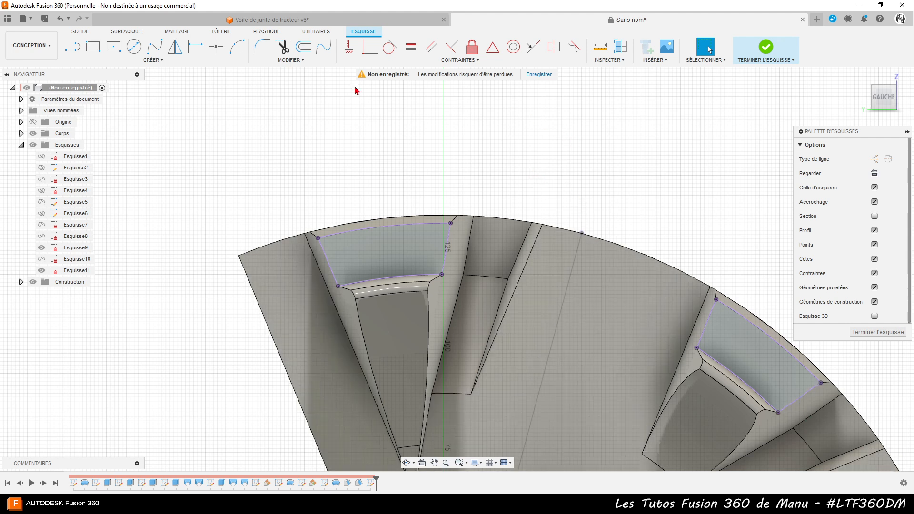
# Draw a line across each projected lug pad, joining the midpoints of its outer and inner arcs
pyautogui.click(72, 46)
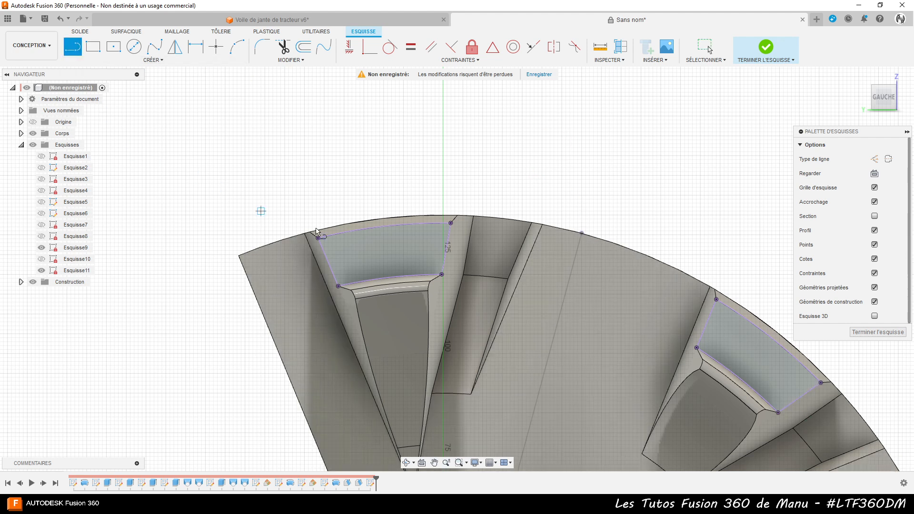
pyautogui.click(384, 226)
pyautogui.click(389, 277)
pyautogui.click(771, 339)
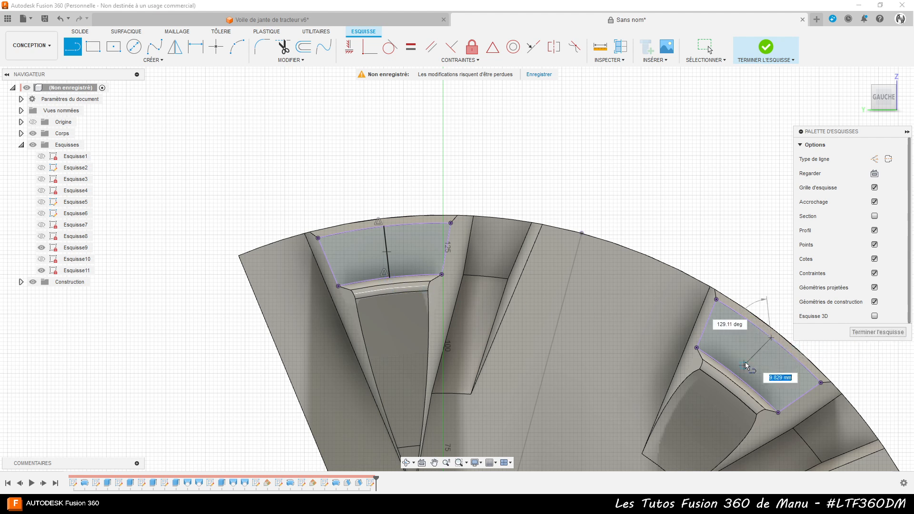
pyautogui.click(739, 380)
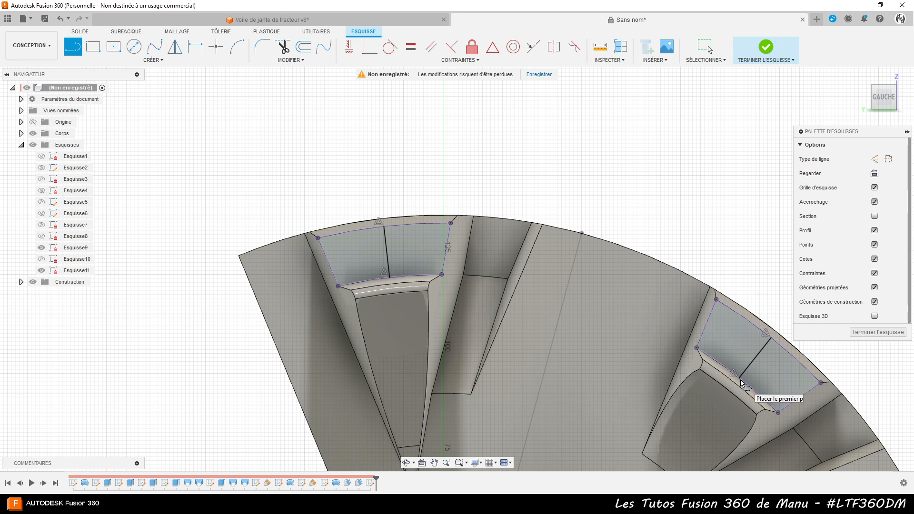
pyautogui.press('Escape')
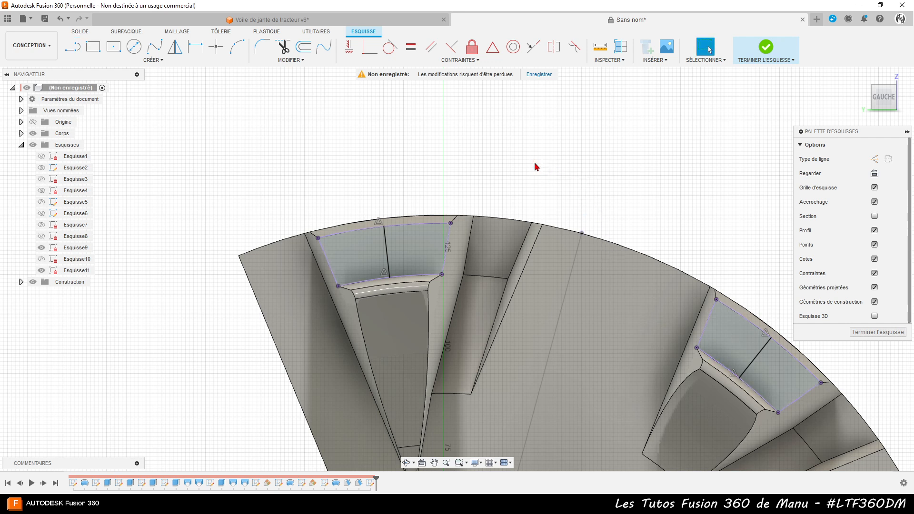
# Convert the two midlines across the lug pads to construction lines
pyautogui.click(386, 247)
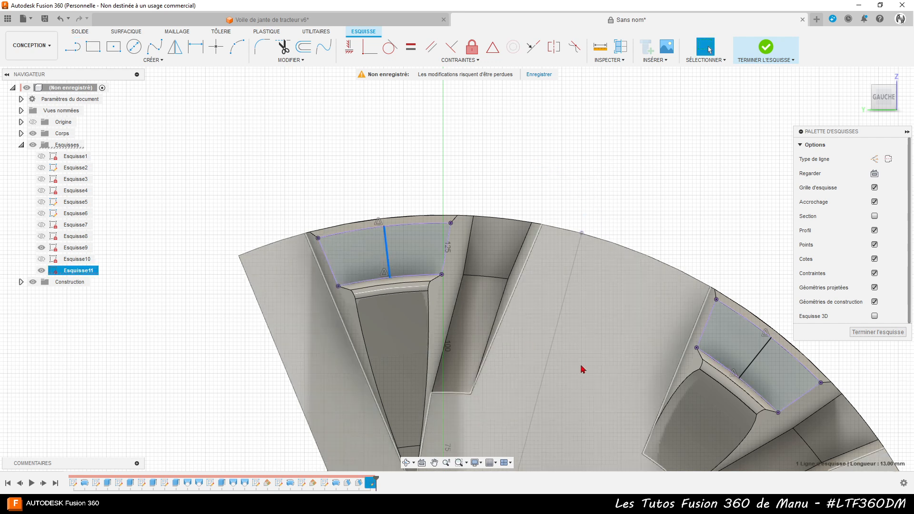
pyautogui.click(759, 362)
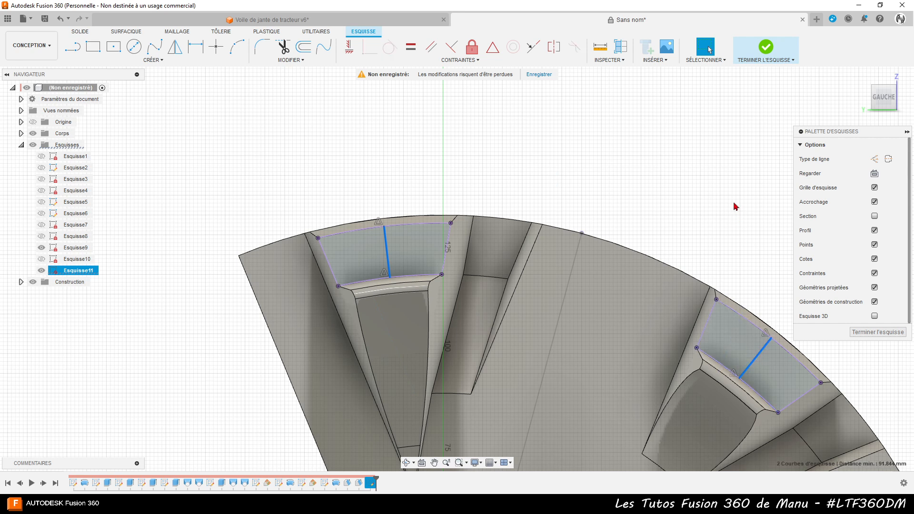
pyautogui.press('x')
pyautogui.click(703, 196)
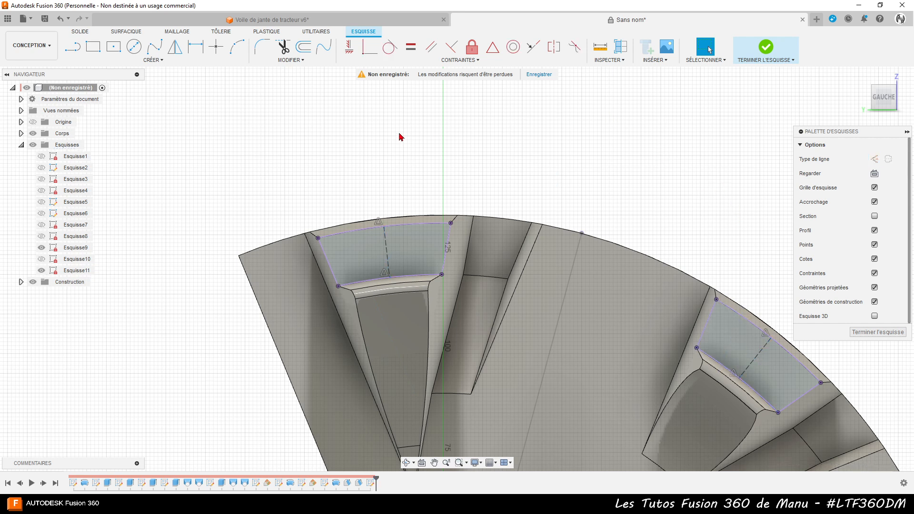
# Draw an 8 mm diameter circle centred on the midpoint of each of the two construction lines
pyautogui.press('c')
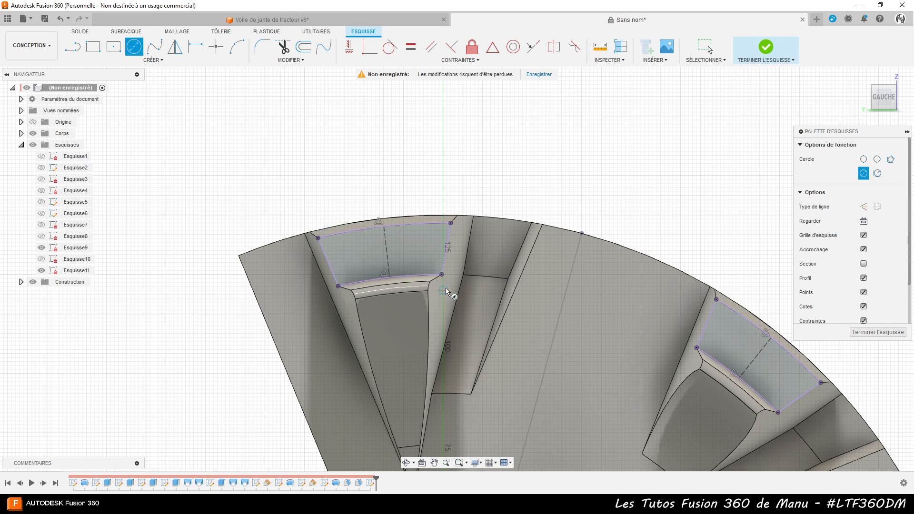
pyautogui.click(386, 252)
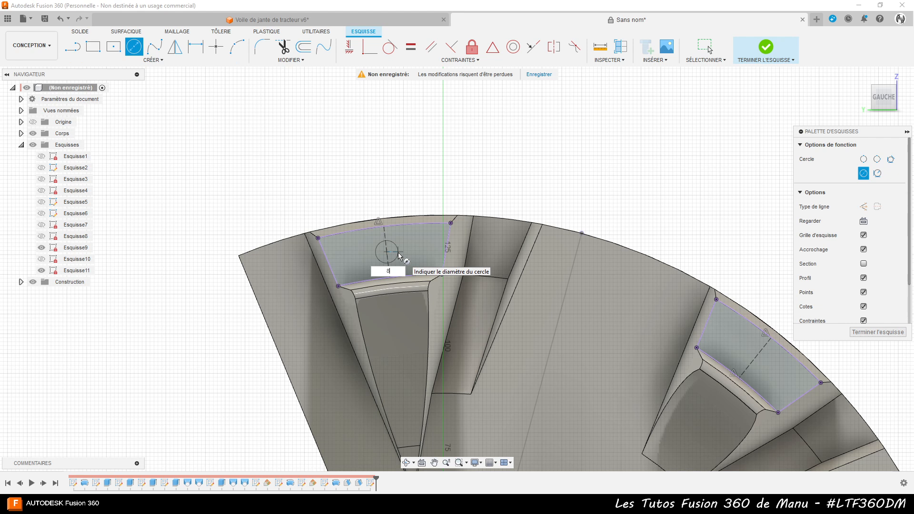
pyautogui.press('Return')
pyautogui.press('Escape')
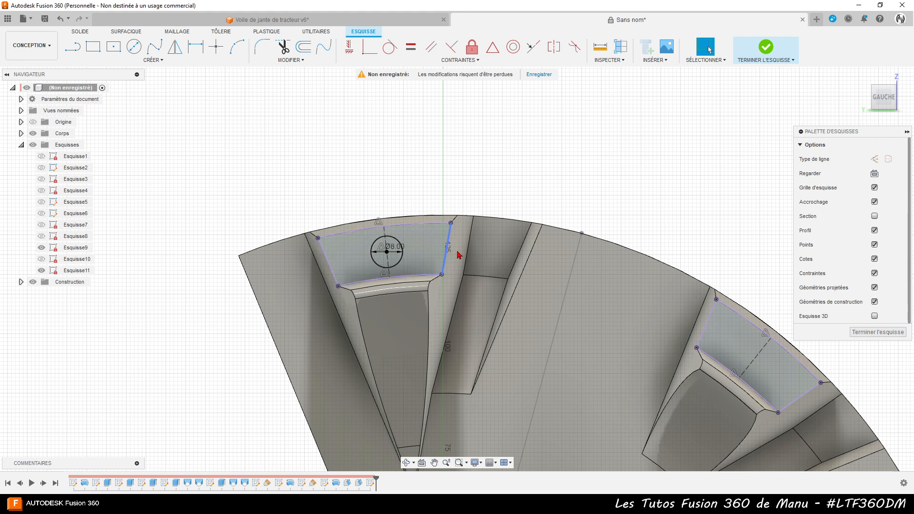
pyautogui.click(134, 47)
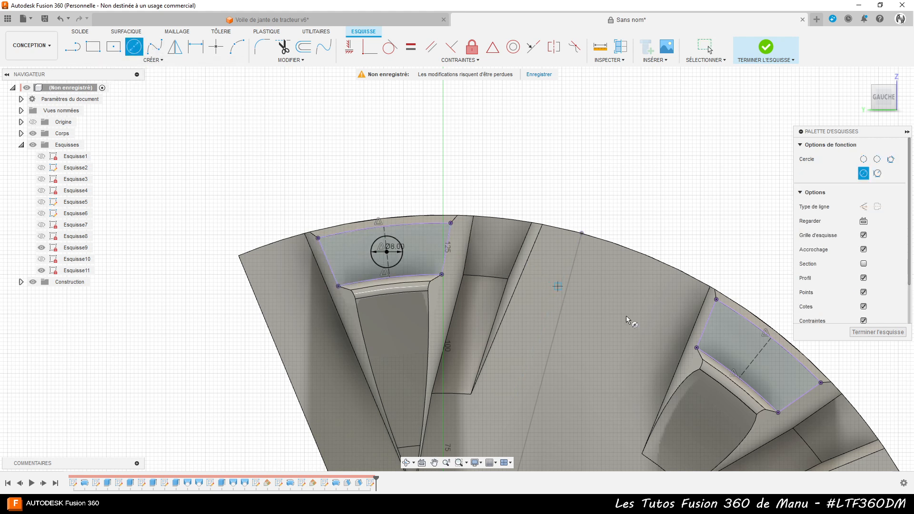
pyautogui.click(756, 357)
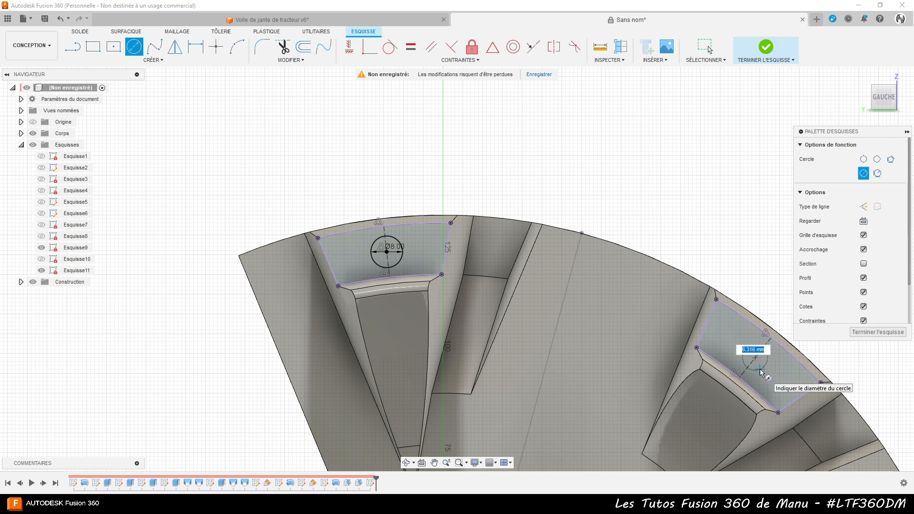
pyautogui.write('8')
pyautogui.press('Return')
pyautogui.press('Escape')
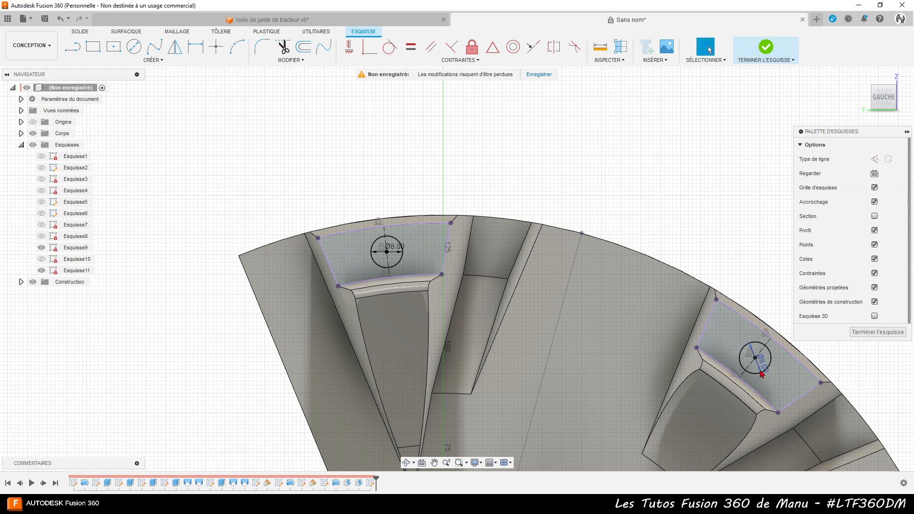
# Project the flat pad faces of the two lugs on the opposite side of the disc into the sketch
pyautogui.scroll(-3, 289, 160)
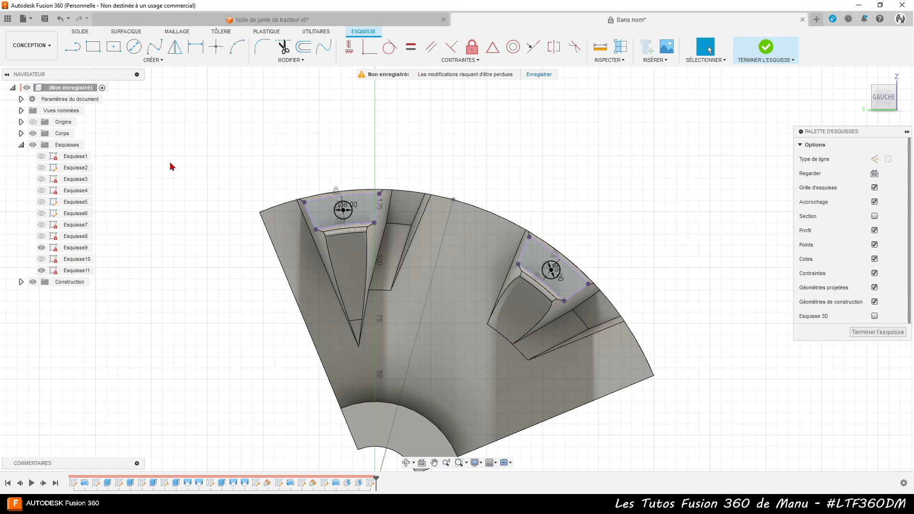
pyautogui.keyDown('shift'); pyautogui.moveTo(602, 361); pyautogui.dragTo(505, 380, button='middle'); pyautogui.keyUp('shift')
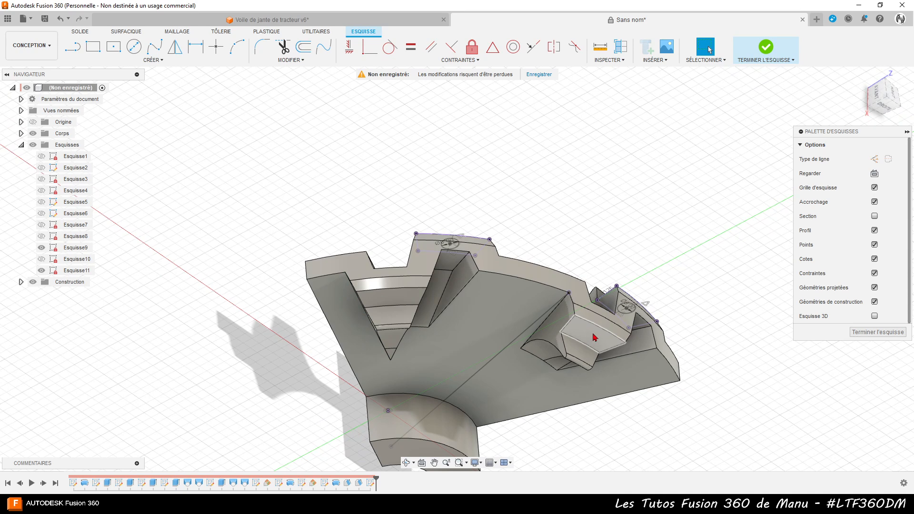
pyautogui.press('p')
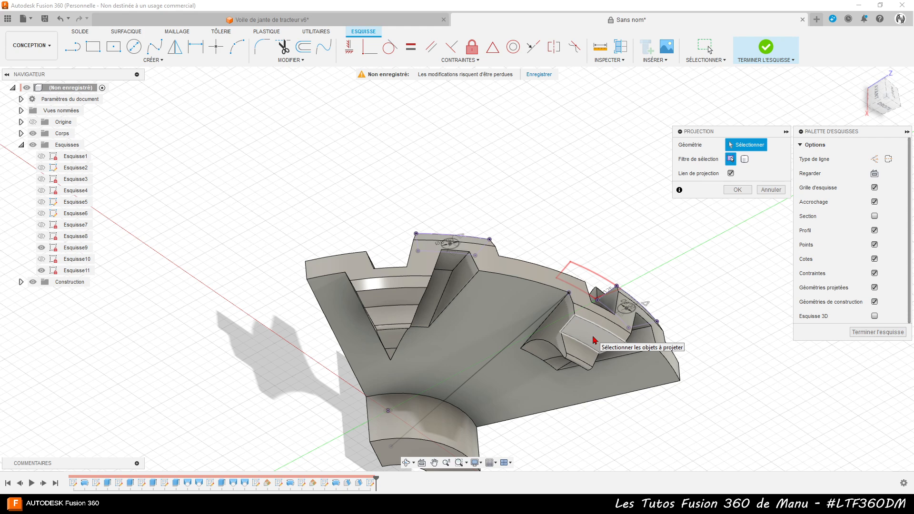
pyautogui.click(594, 338)
pyautogui.click(388, 297)
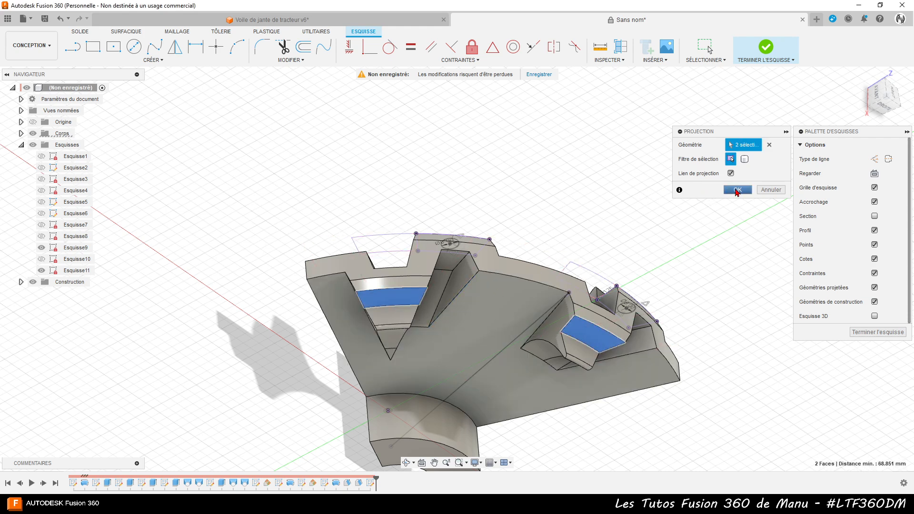
pyautogui.click(736, 192)
# Draw a 13 mm line across each newly projected pad outline, between the midpoints of its outer and inner arcs
pyautogui.moveTo(415, 392)
pyautogui.keyDown('shift'); pyautogui.mouseDown(button='middle')
pyautogui.moveTo(559, 411)
pyautogui.moveTo(523, 448)
pyautogui.mouseUp(button='middle'); pyautogui.keyUp('shift')
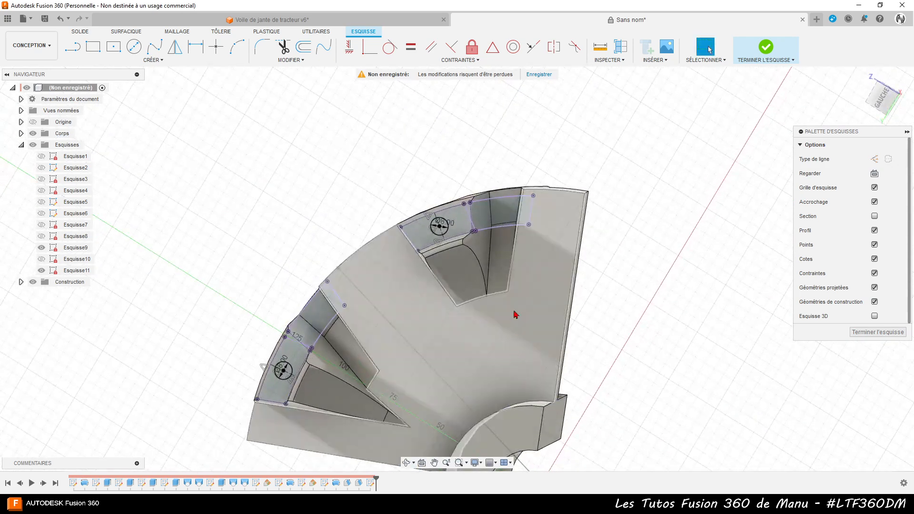
pyautogui.scroll(3, 476, 223)
pyautogui.scroll(4, 498, 204)
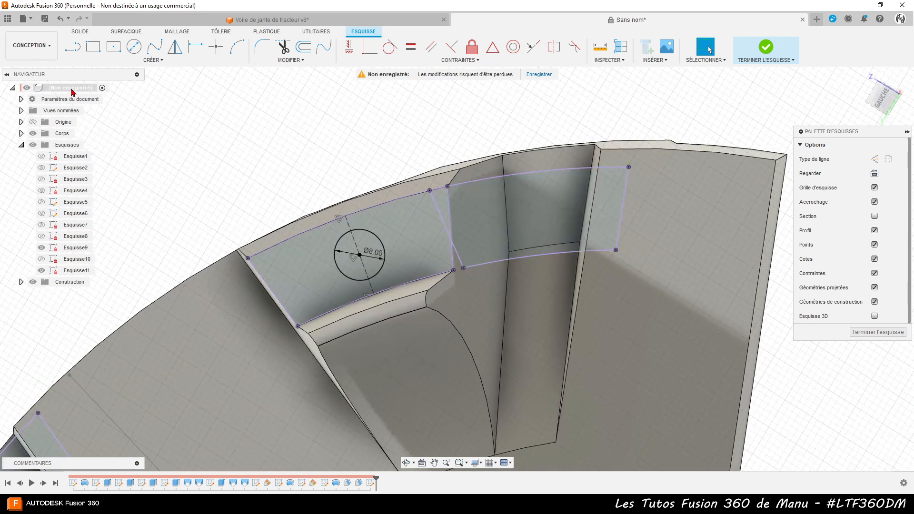
pyautogui.click(72, 54)
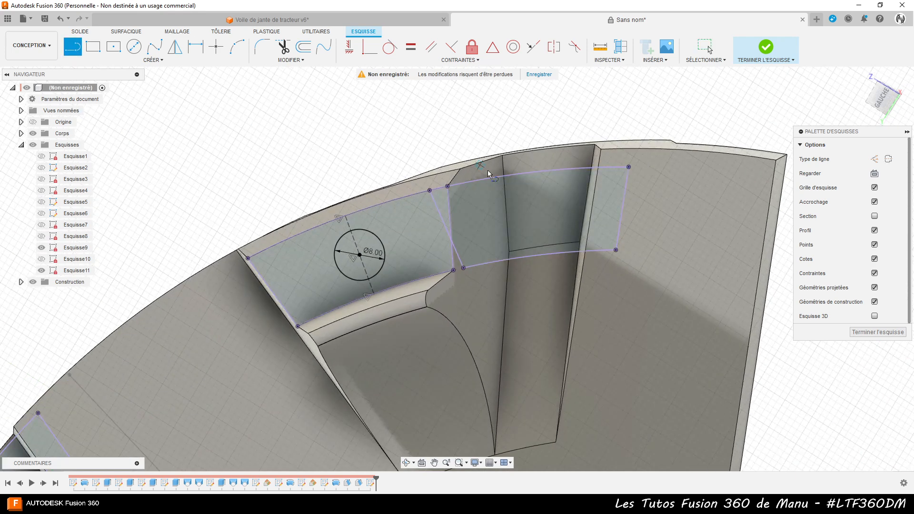
pyautogui.click(530, 174)
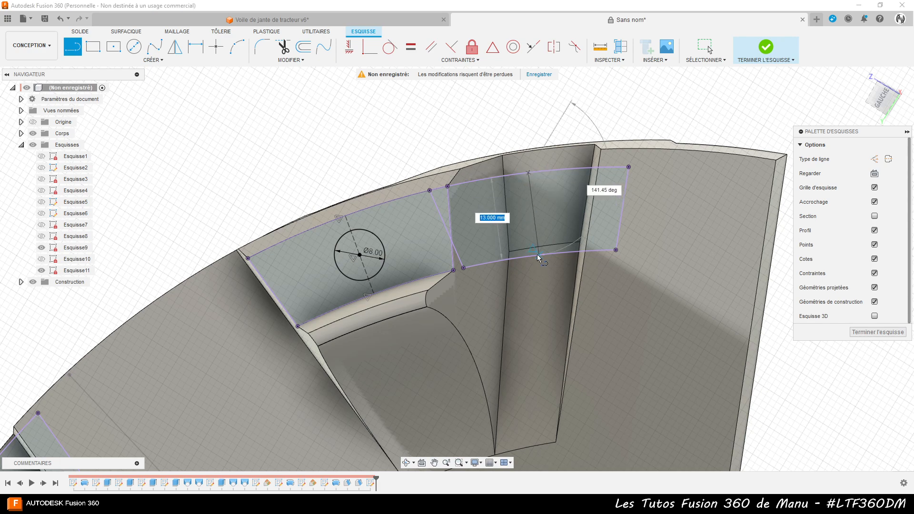
pyautogui.click(540, 258)
pyautogui.scroll(-3, 552, 243)
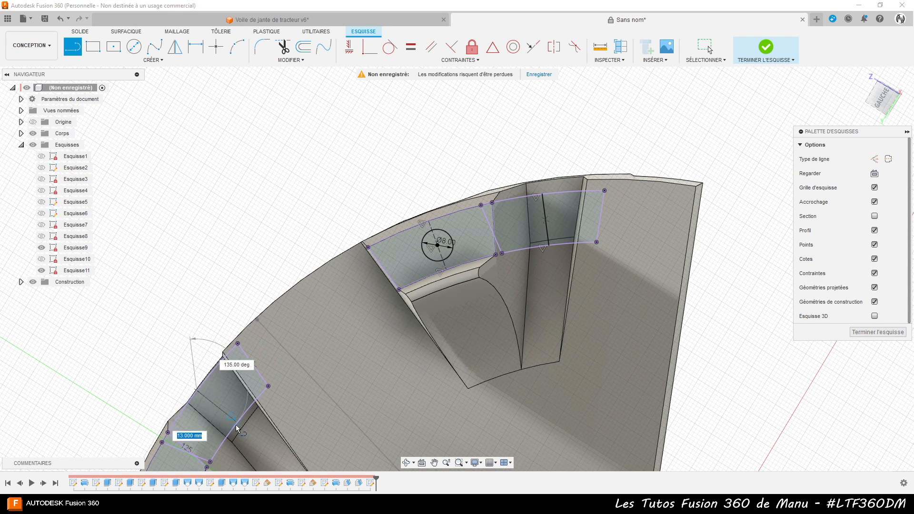
pyautogui.press('Escape')
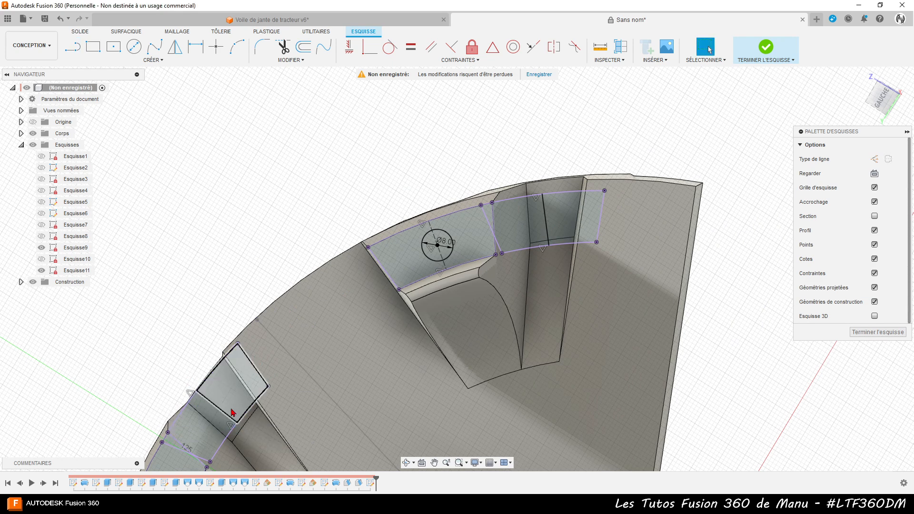
# Convert the two new midlines across the opposite-side pad outlines to construction lines
pyautogui.click(223, 418)
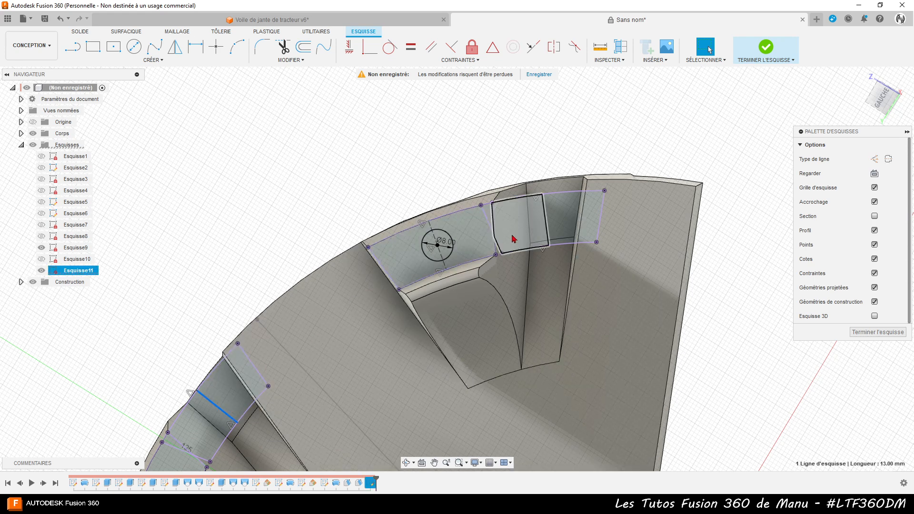
pyautogui.keyDown('ctrl'); pyautogui.click(547, 225); pyautogui.keyUp('ctrl')
pyautogui.press('x')
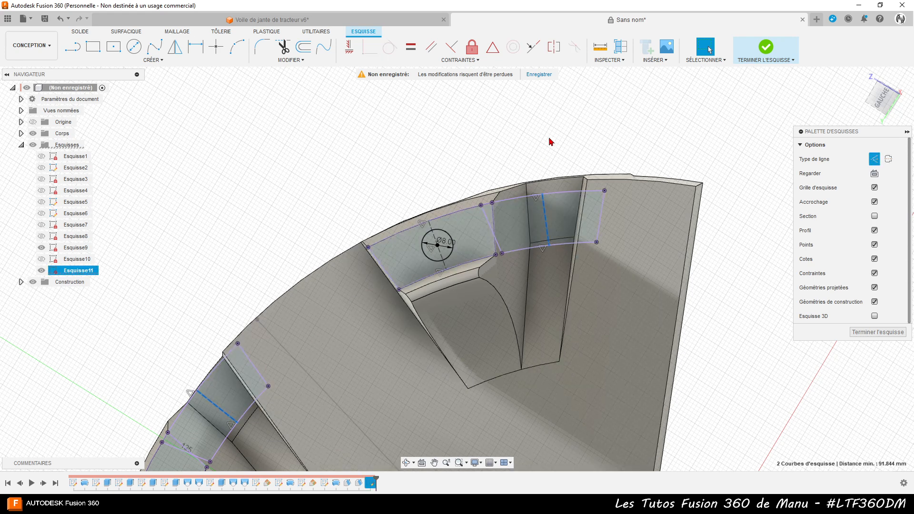
pyautogui.scroll(-2, 552, 138)
pyautogui.keyDown('shift'); pyautogui.moveTo(354, 178); pyautogui.dragTo(302, 147, button='middle'); pyautogui.keyUp('shift')
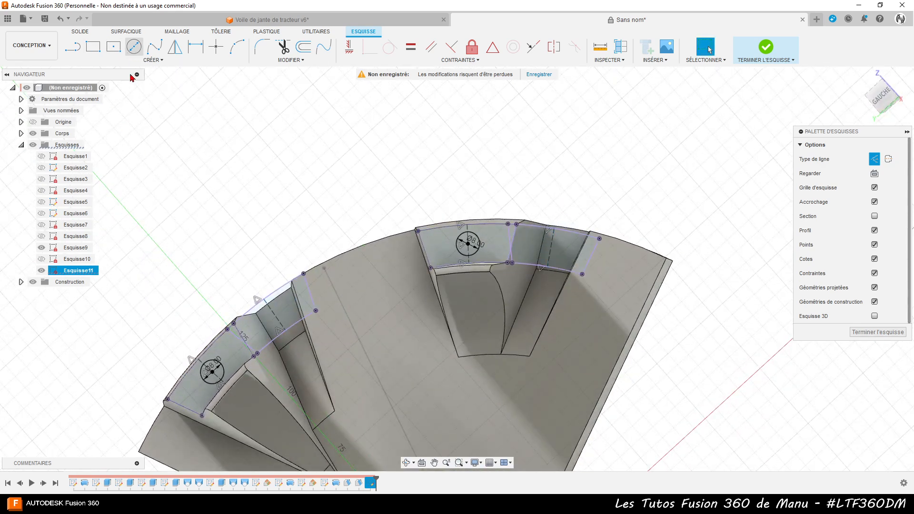
# Draw an 8 mm diameter circle centred on the midpoint of each opposite-side construction line and finish the sketch
pyautogui.click(134, 47)
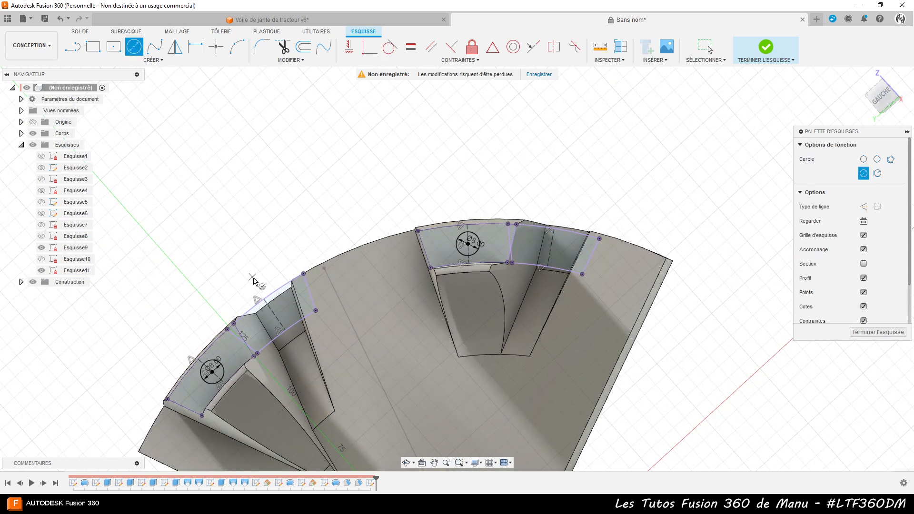
pyautogui.click(277, 314)
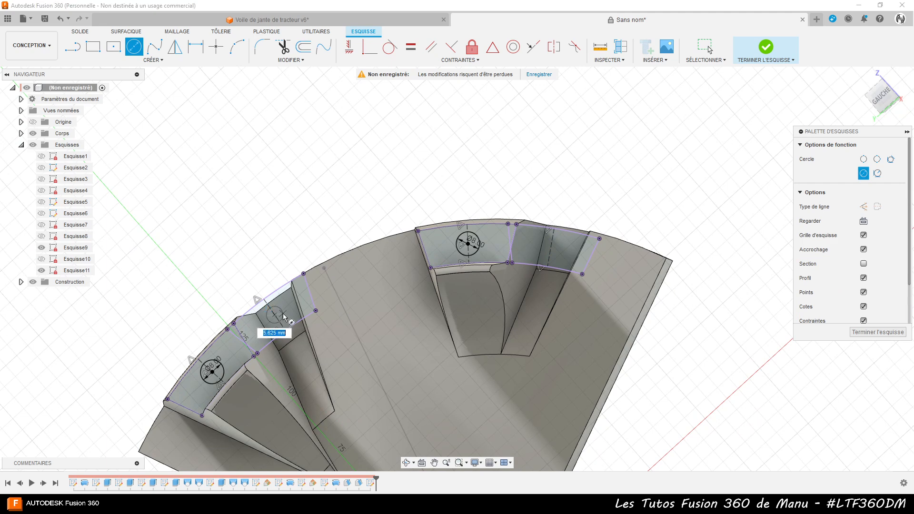
pyautogui.write('8')
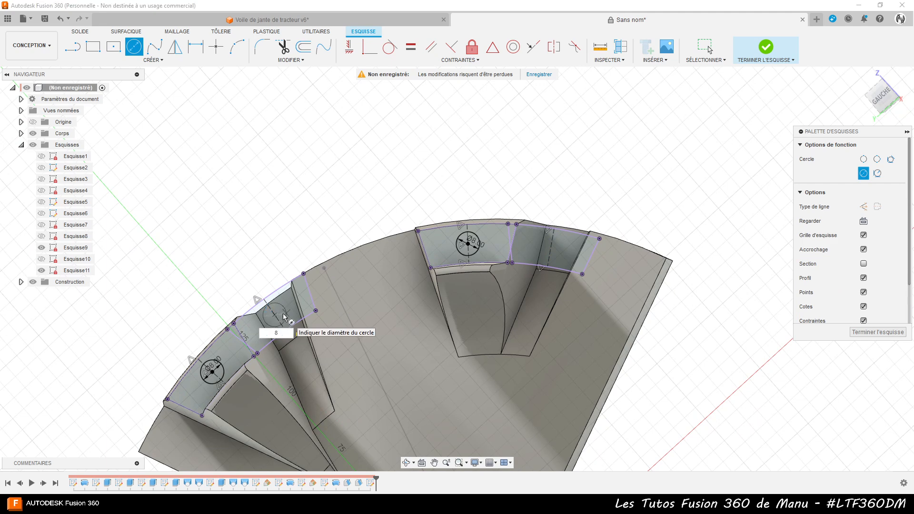
pyautogui.press('Return')
pyautogui.press('Escape')
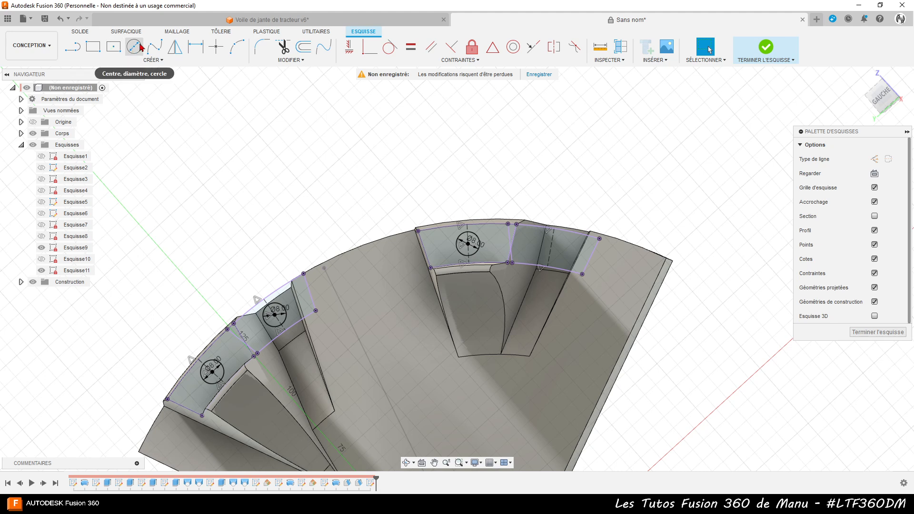
pyautogui.click(134, 46)
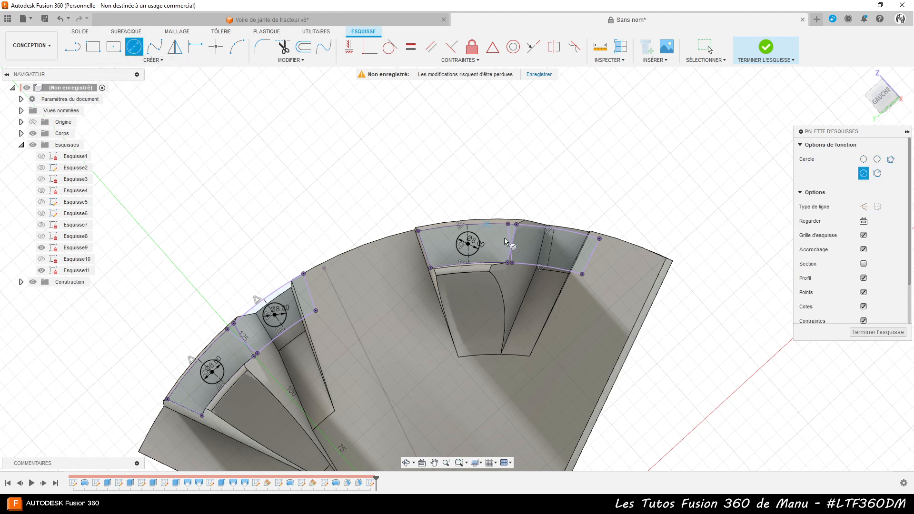
pyautogui.click(551, 249)
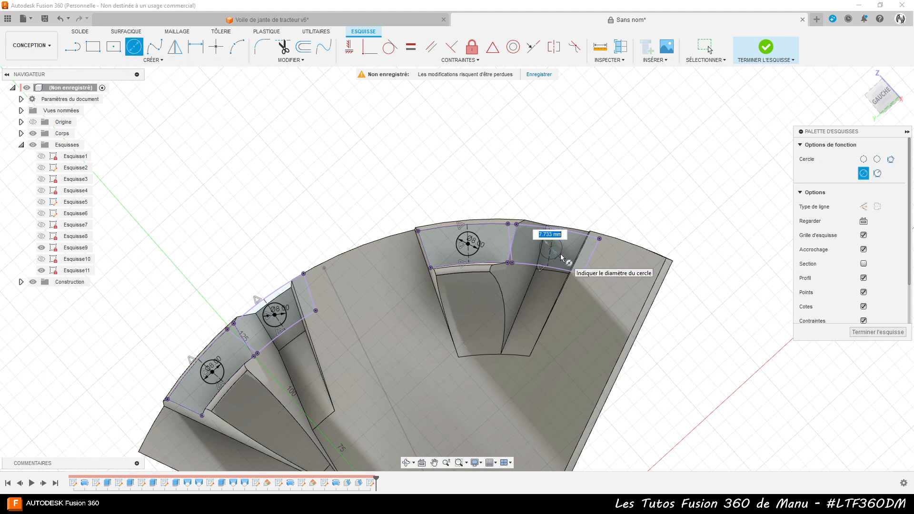
pyautogui.press('Return')
pyautogui.press('Escape')
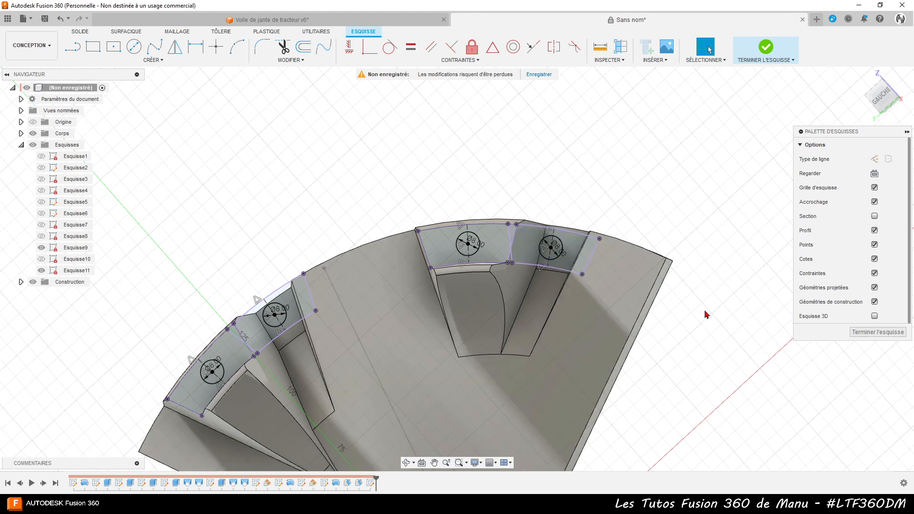
pyautogui.click(871, 334)
# Extrude the four 8 mm circles by -65 mm as a cut through the lug pads
pyautogui.keyDown('shift'); pyautogui.moveTo(757, 225); pyautogui.dragTo(733, 208, button='middle'); pyautogui.keyUp('shift')
pyautogui.scroll(-2, 533, 163)
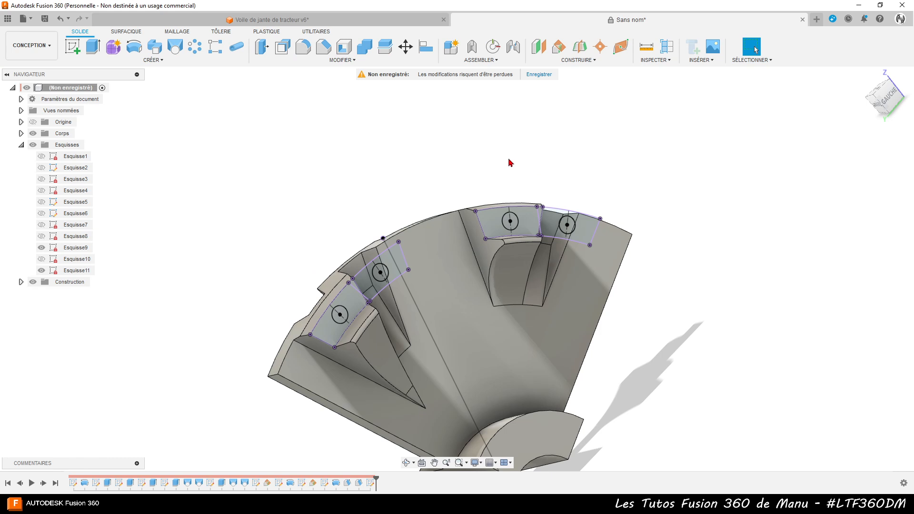
pyautogui.press('e')
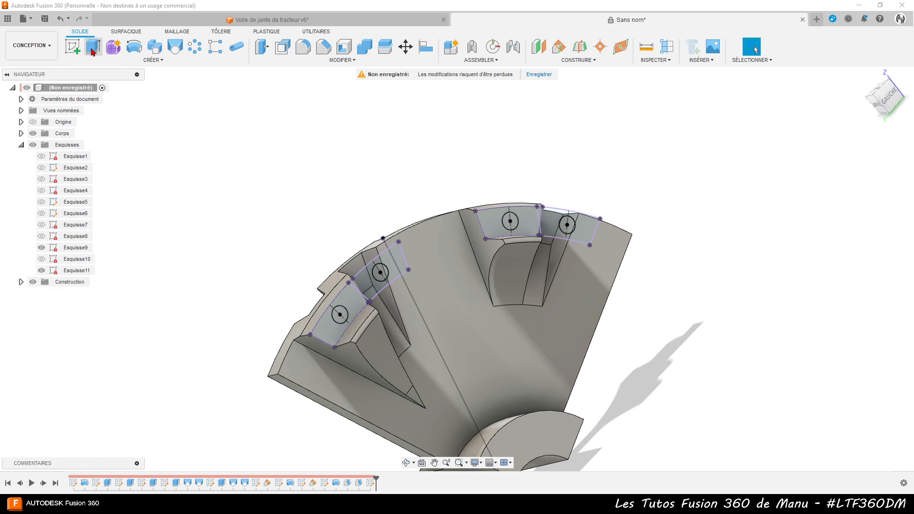
pyautogui.click(340, 315)
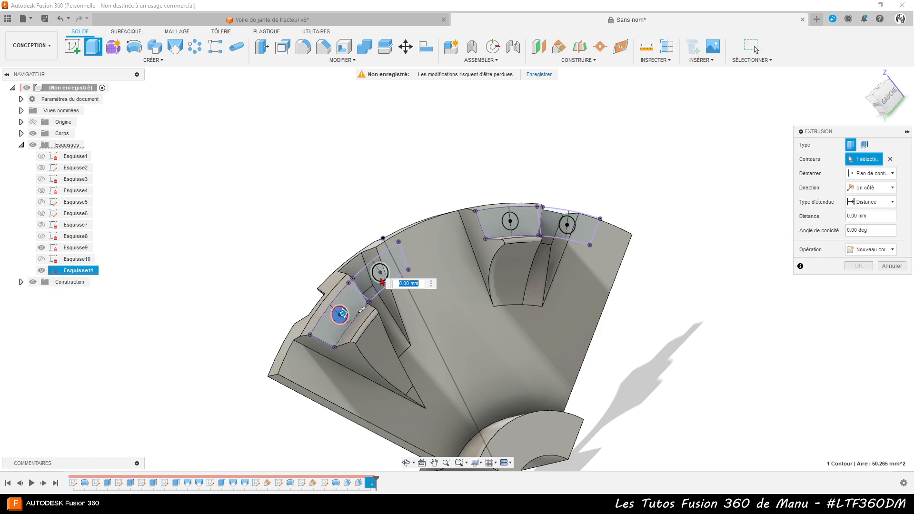
pyautogui.click(381, 276)
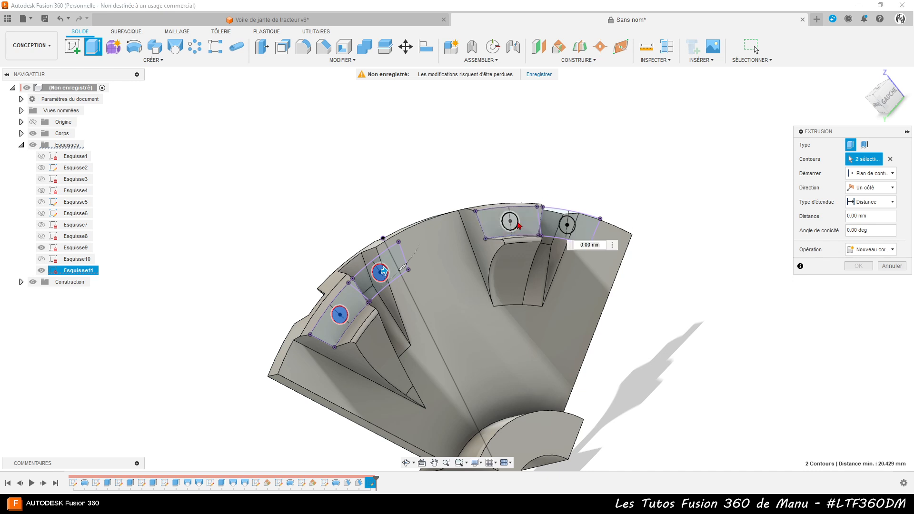
pyautogui.click(510, 221)
pyautogui.click(579, 231)
pyautogui.keyDown('shift'); pyautogui.moveTo(599, 343); pyautogui.dragTo(629, 346, button='middle'); pyautogui.keyUp('shift')
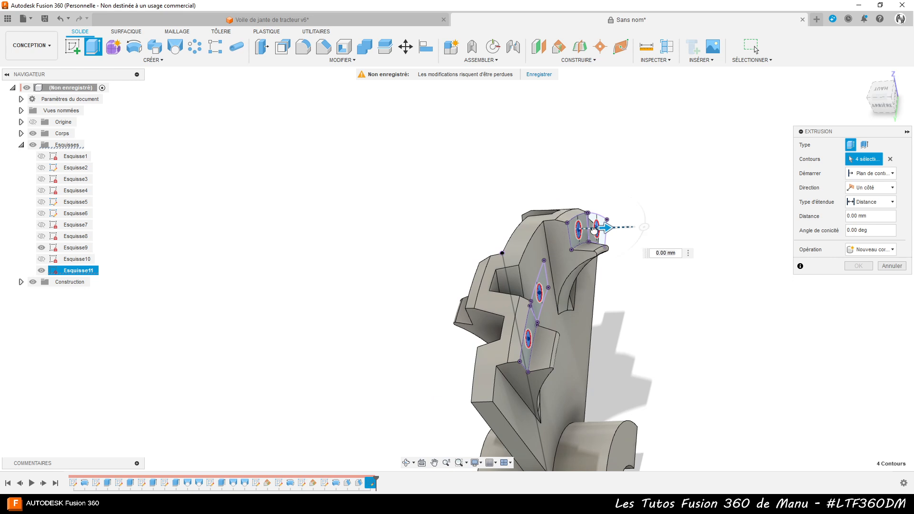
pyautogui.moveTo(604, 226); pyautogui.dragTo(465, 235)
pyautogui.moveTo(594, 348)
pyautogui.keyDown('shift'); pyautogui.mouseDown(button='middle')
pyautogui.moveTo(655, 342)
pyautogui.moveTo(606, 343)
pyautogui.mouseUp(button='middle'); pyautogui.keyUp('shift')
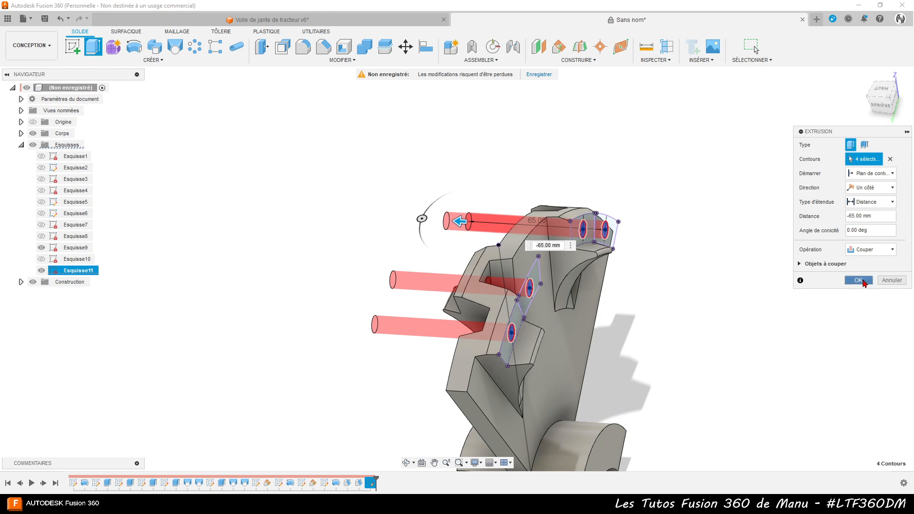
pyautogui.click(857, 281)
# Hide the sketch Esquisse9
pyautogui.keyDown('shift'); pyautogui.moveTo(707, 337); pyautogui.dragTo(676, 329, button='middle'); pyautogui.keyUp('shift')
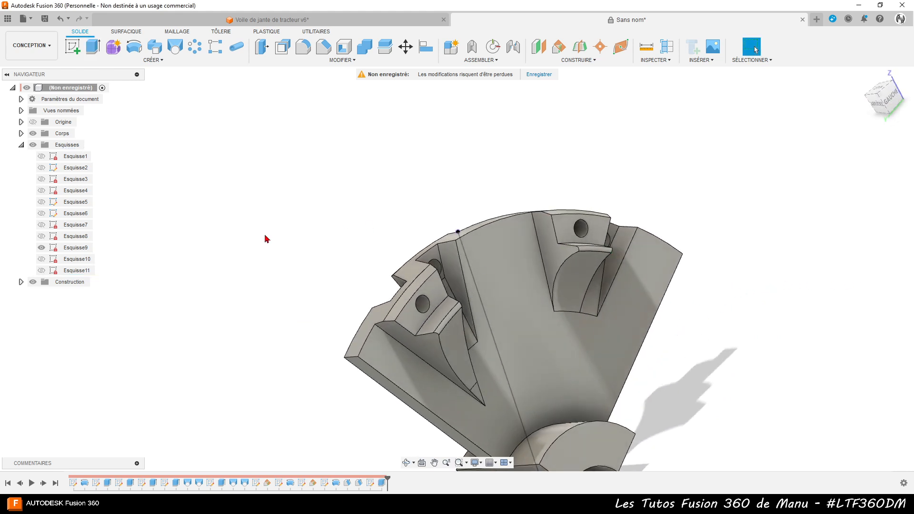
pyautogui.click(43, 251)
pyautogui.click(42, 249)
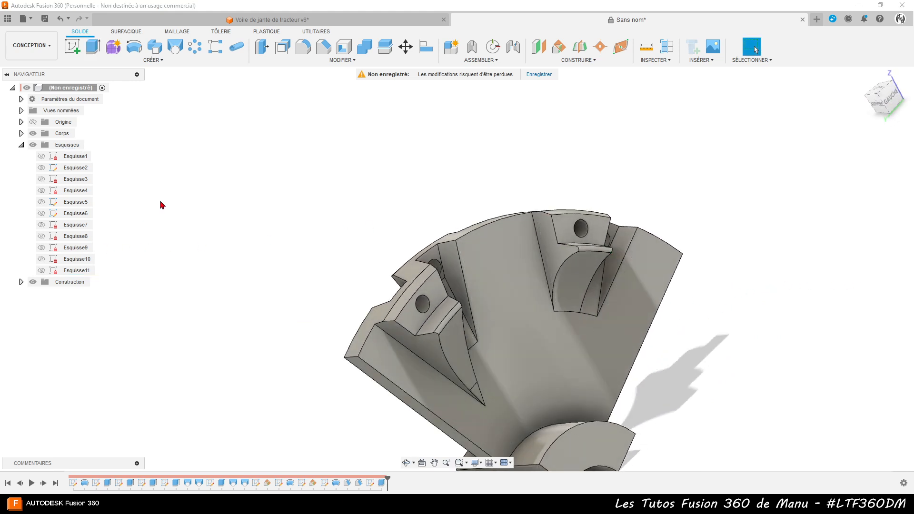
# Add modelled full-length ISO metric threads, M8x1.25, class 6H, right-hand, to the four lug holes
pyautogui.scroll(-3, 333, 135)
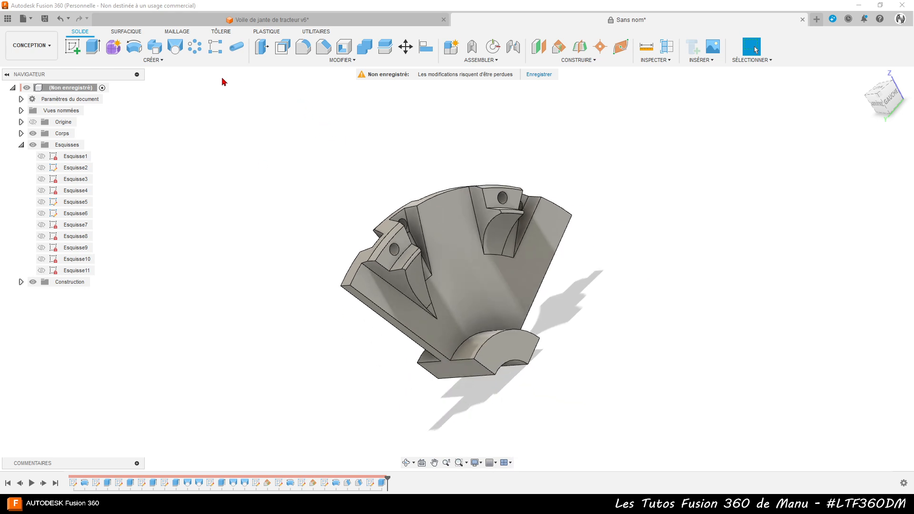
pyautogui.click(155, 61)
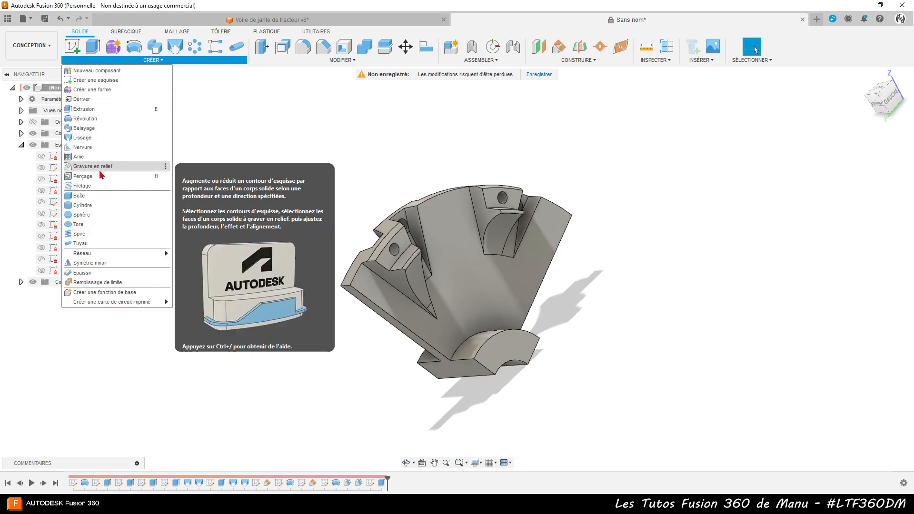
pyautogui.click(102, 186)
pyautogui.scroll(4, 387, 267)
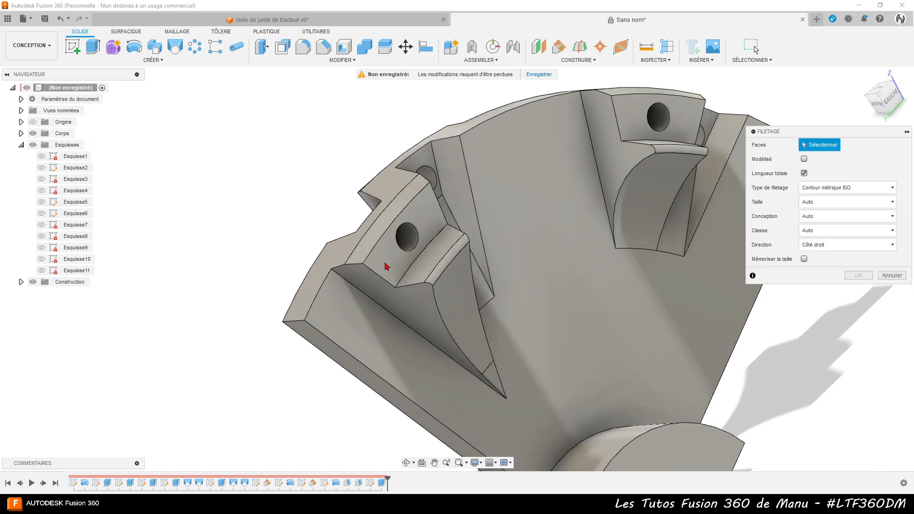
pyautogui.click(405, 237)
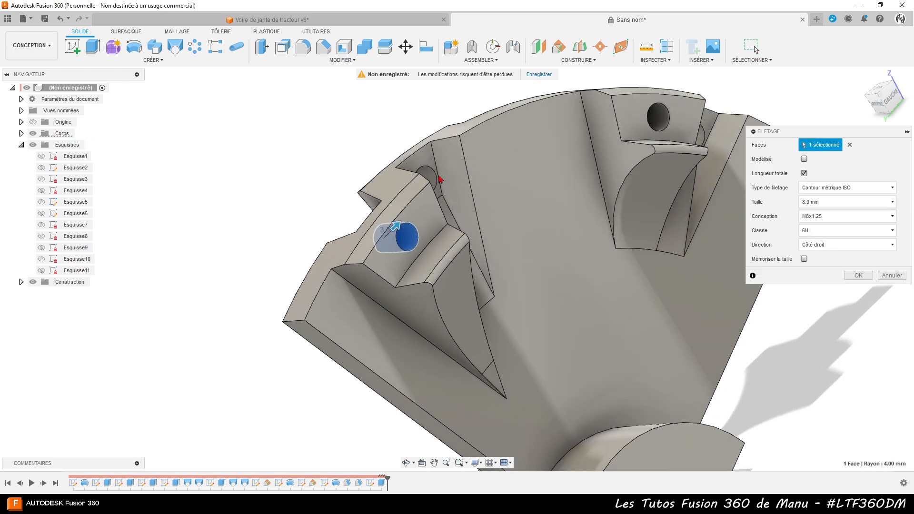
pyautogui.click(431, 179)
pyautogui.click(662, 119)
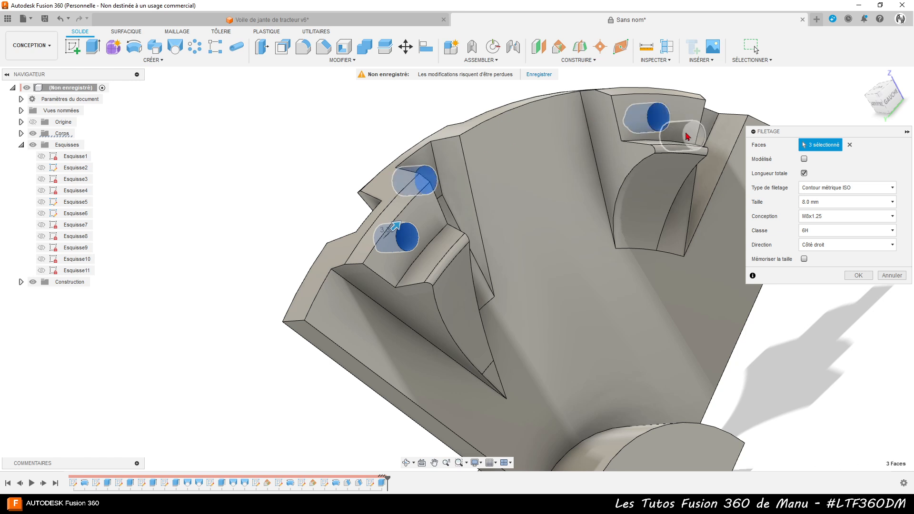
pyautogui.click(703, 140)
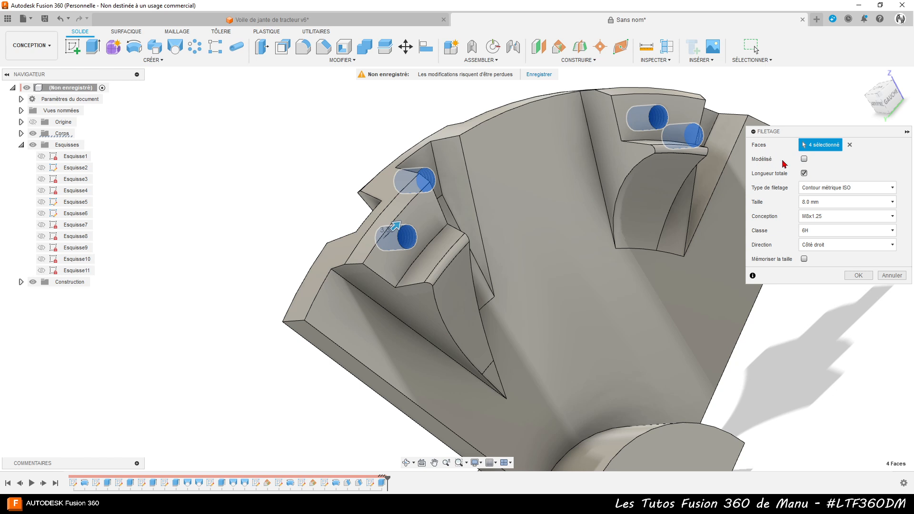
pyautogui.click(804, 159)
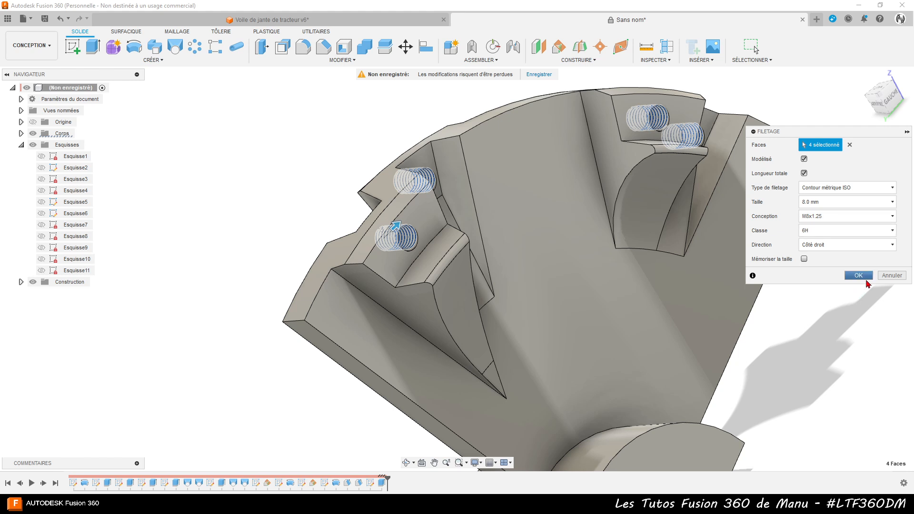
pyautogui.click(859, 276)
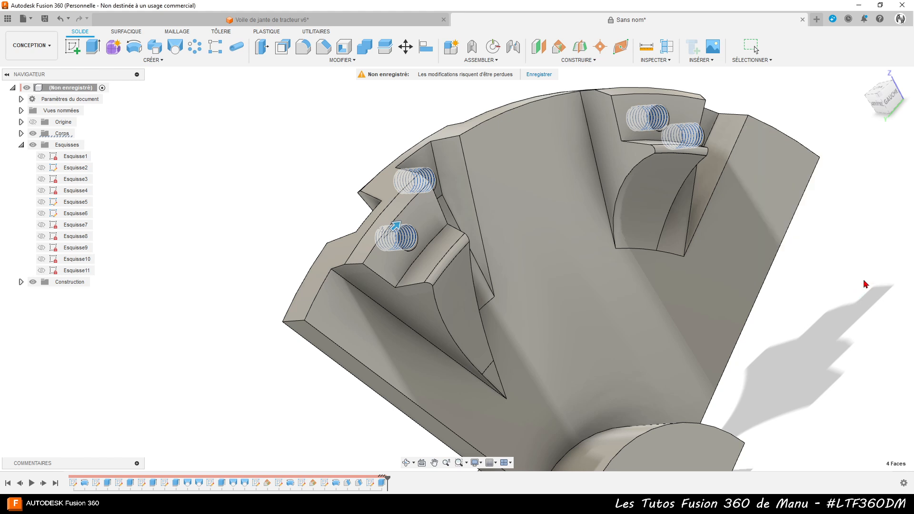
# Inspect the threaded holes from several sides and compare the segment with the reference wheel photo in FastStone Image Viewer
pyautogui.keyDown('shift'); pyautogui.moveTo(676, 291); pyautogui.dragTo(439, 213, button='middle'); pyautogui.keyUp('shift')
pyautogui.scroll(-3, 329, 173)
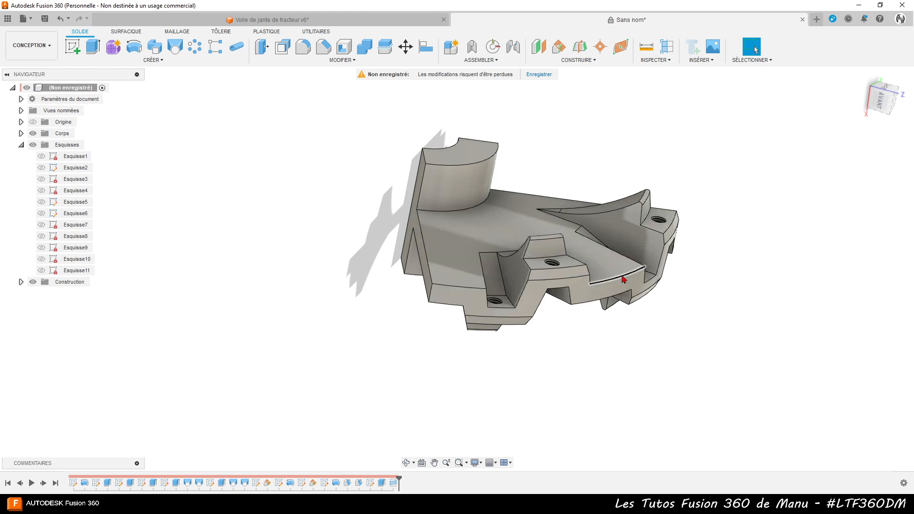
pyautogui.keyDown('shift'); pyautogui.moveTo(579, 353); pyautogui.dragTo(669, 423, button='middle'); pyautogui.keyUp('shift')
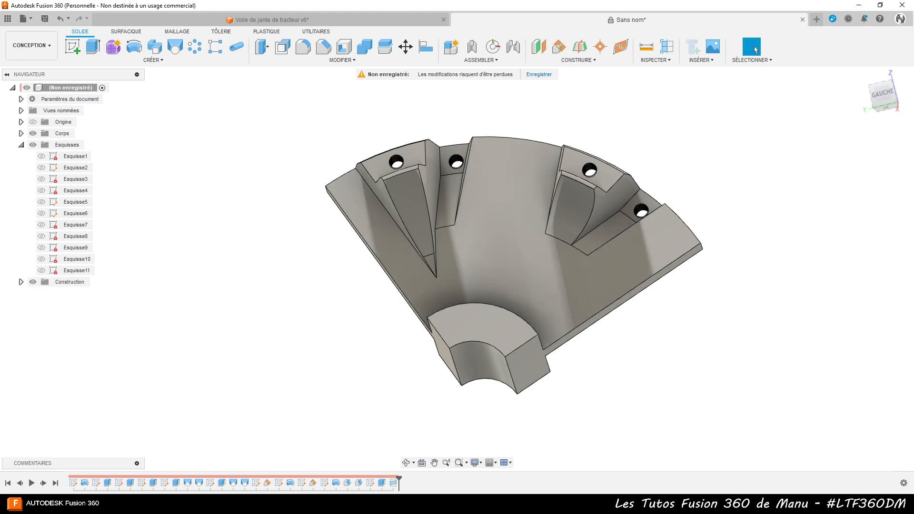
pyautogui.click(430, 504)
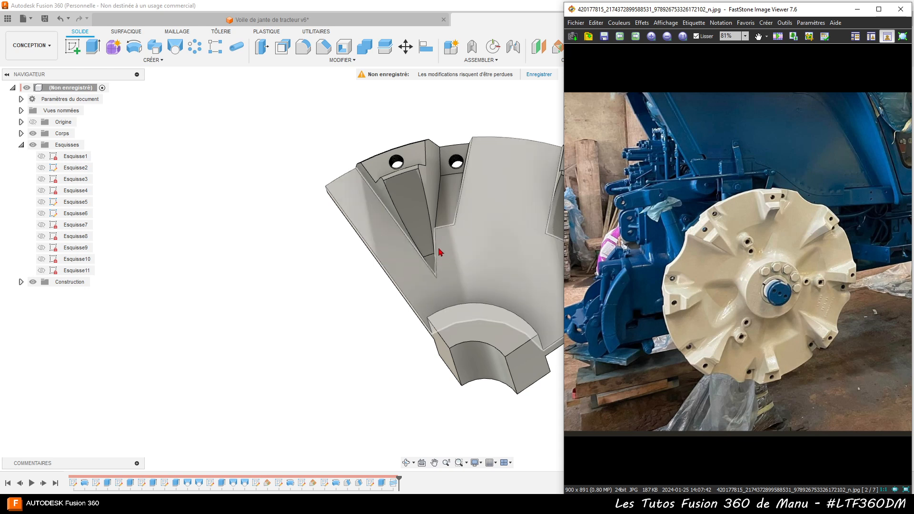
pyautogui.keyDown('shift'); pyautogui.moveTo(307, 263); pyautogui.dragTo(371, 248, button='middle'); pyautogui.keyUp('shift')
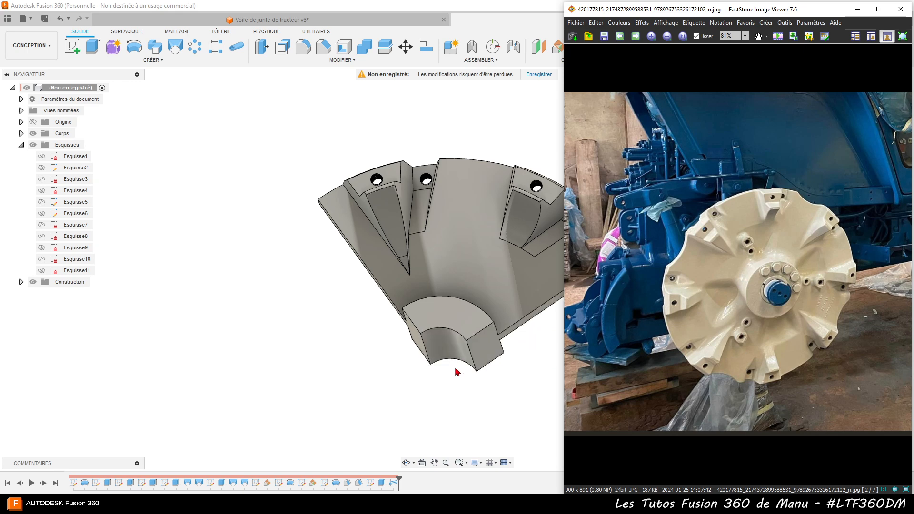
# Start a sketch on the disc face and project the inner vertex between the raised and recessed parts of each lug
pyautogui.click(480, 255)
pyautogui.click(71, 47)
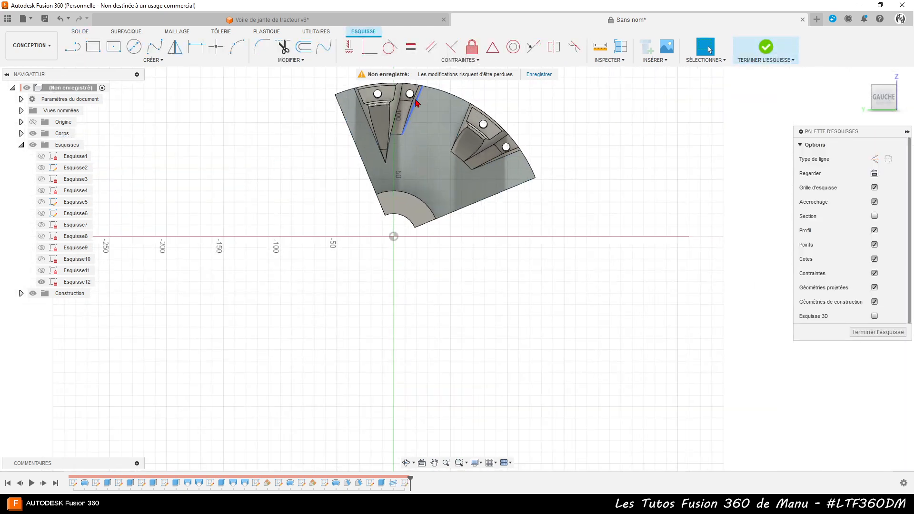
pyautogui.scroll(4, 416, 102)
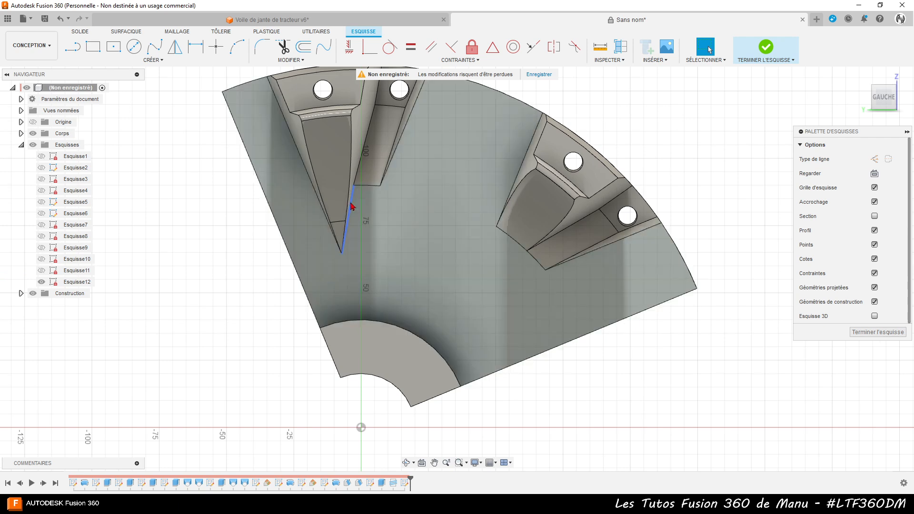
pyautogui.press('p')
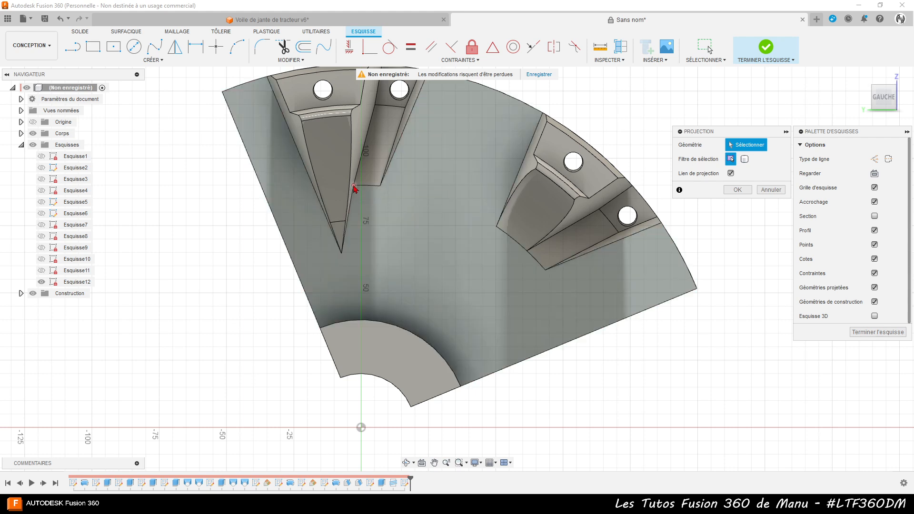
pyautogui.click(366, 224)
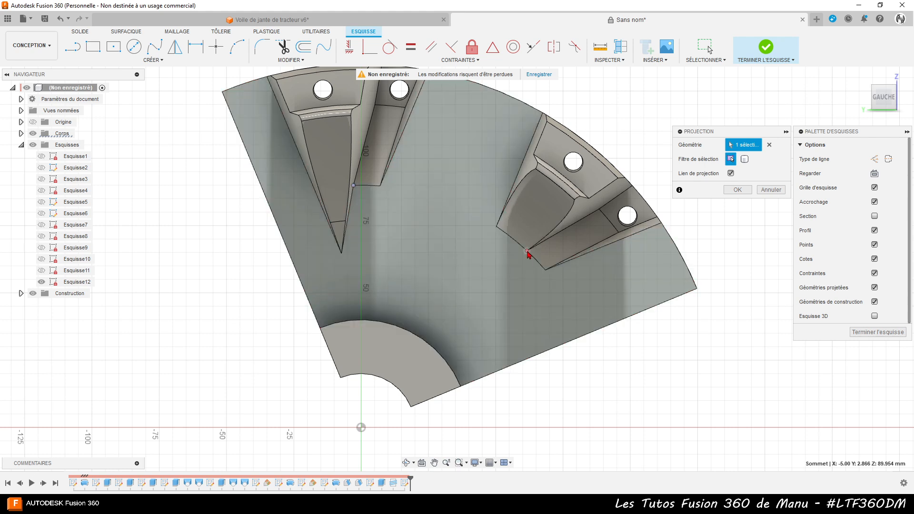
pyautogui.click(528, 252)
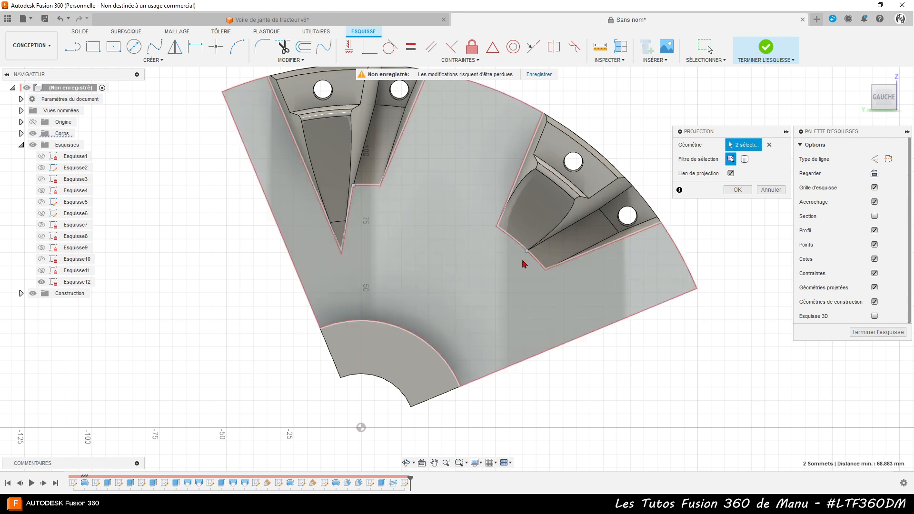
pyautogui.scroll(-2, 469, 327)
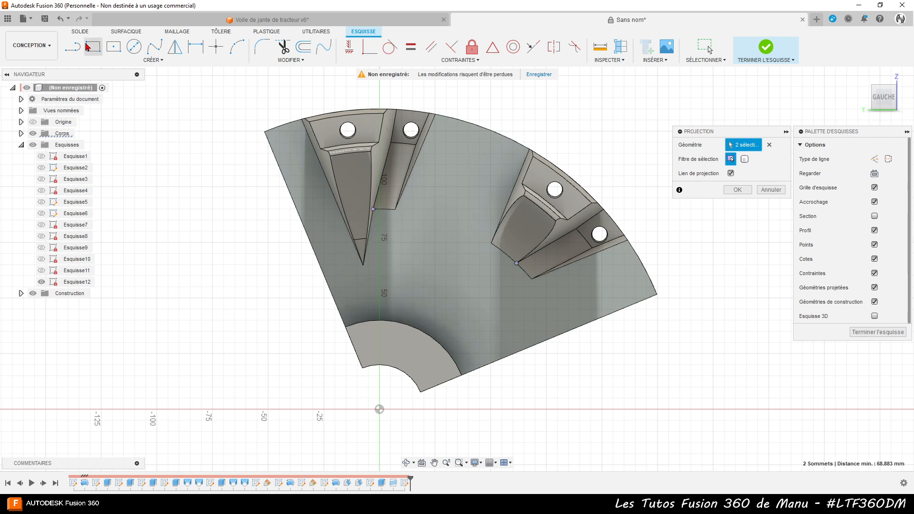
pyautogui.click(738, 189)
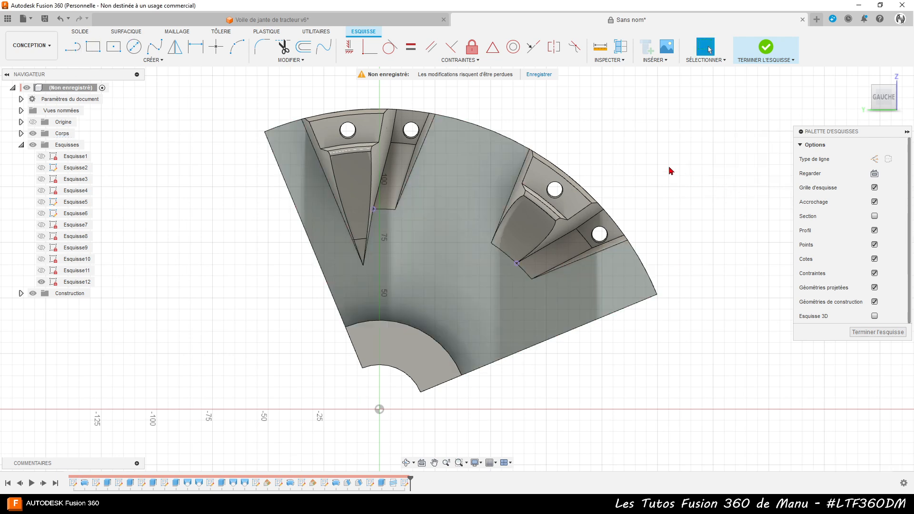
# Draw two radial lines joining the origin to the projected inner vertex of each lug
pyautogui.click(72, 46)
pyautogui.click(374, 209)
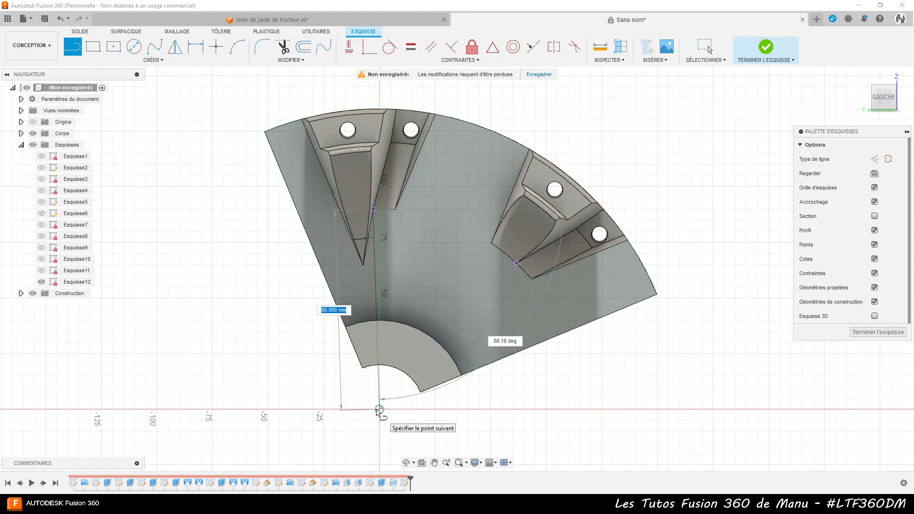
pyautogui.click(379, 409)
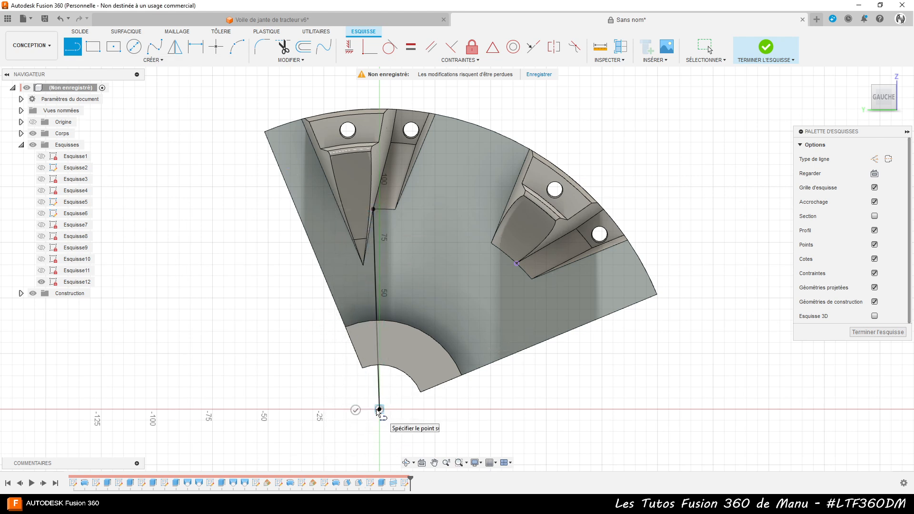
pyautogui.doubleClick(517, 263)
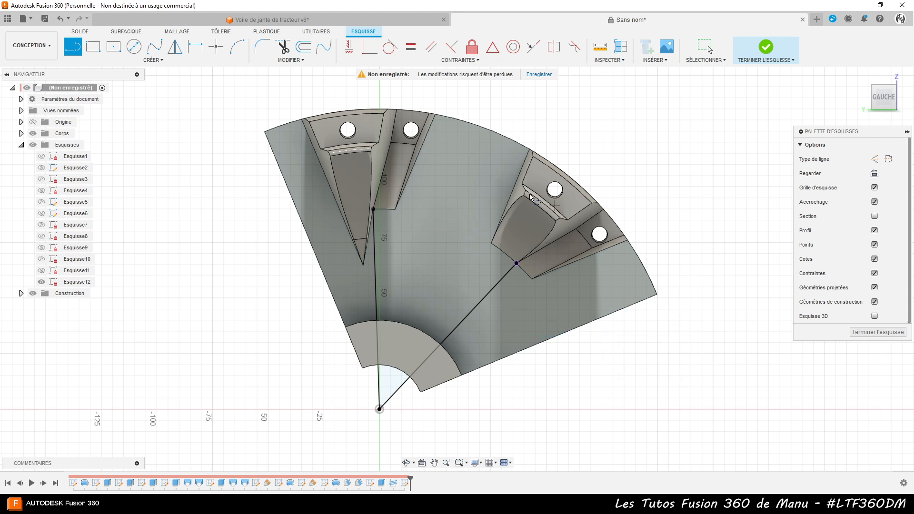
# Draw a centre-point arc about the origin connecting the outer ends of the two radial lines
pyautogui.click(148, 62)
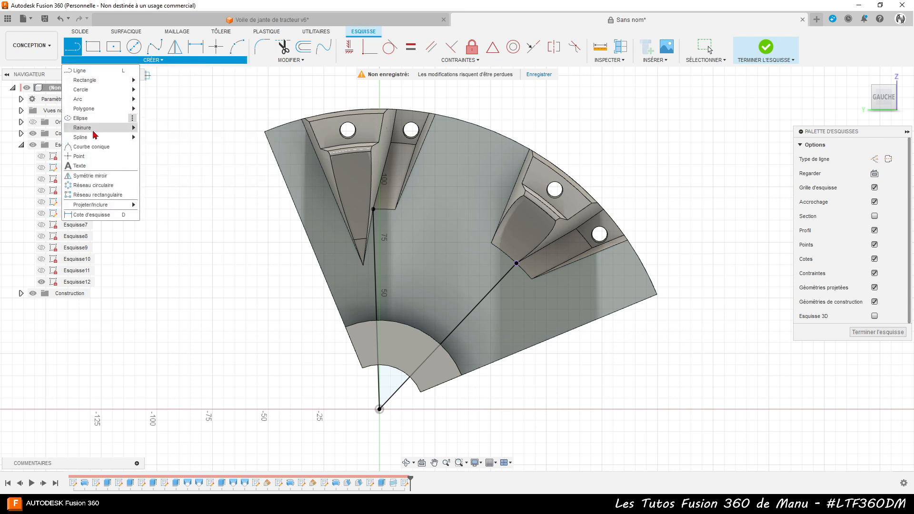
pyautogui.moveTo(107, 109)
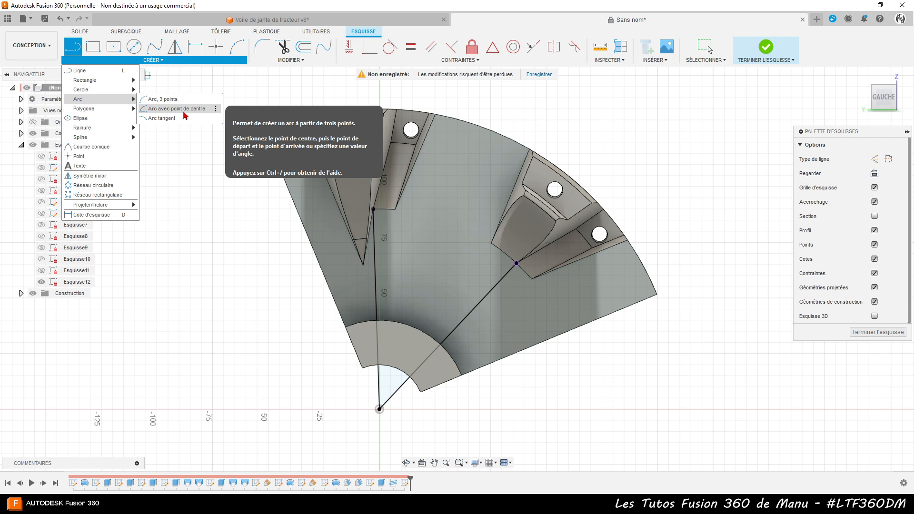
pyautogui.click(177, 110)
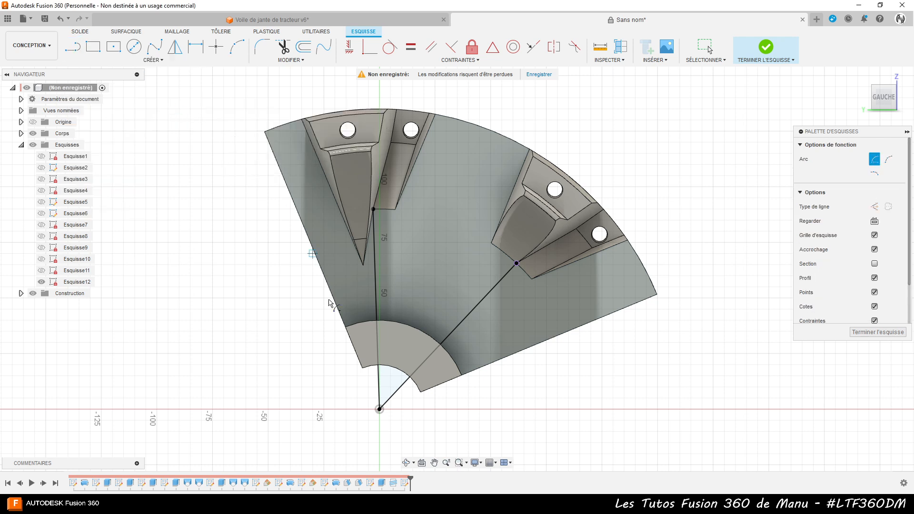
pyautogui.click(379, 410)
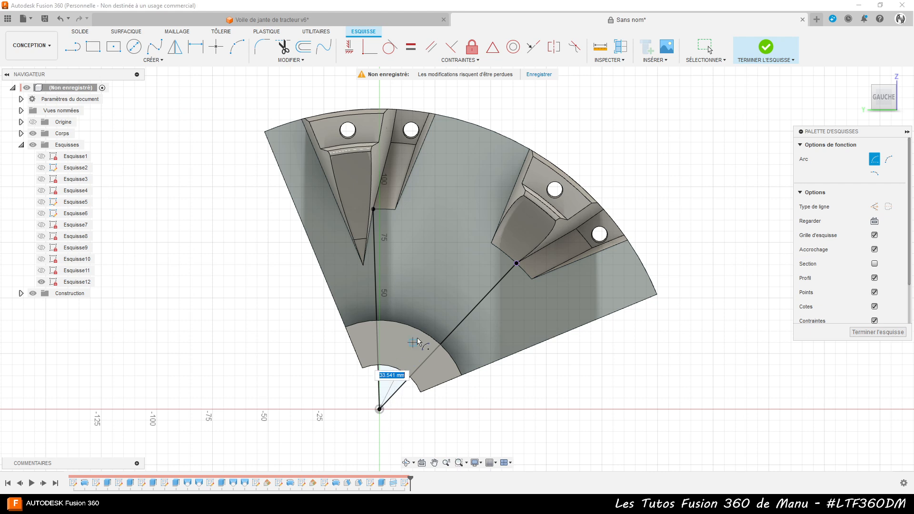
pyautogui.click(517, 265)
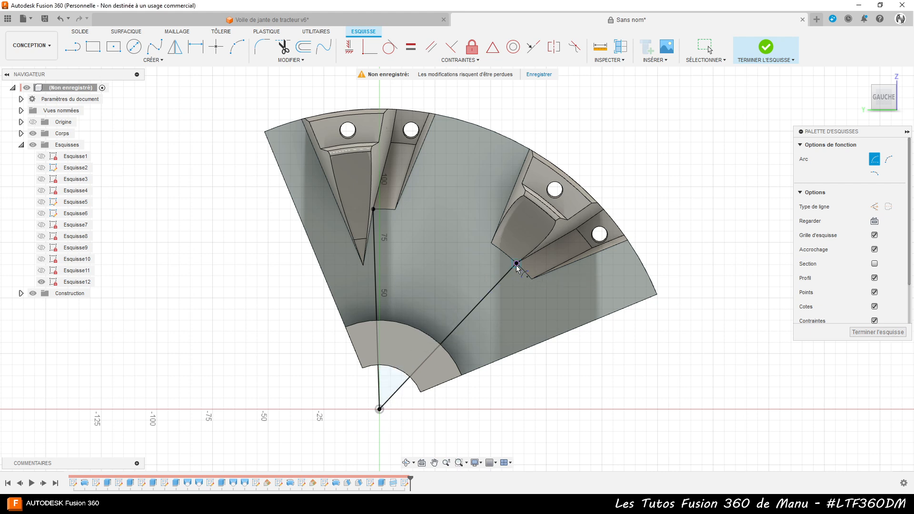
pyautogui.click(374, 210)
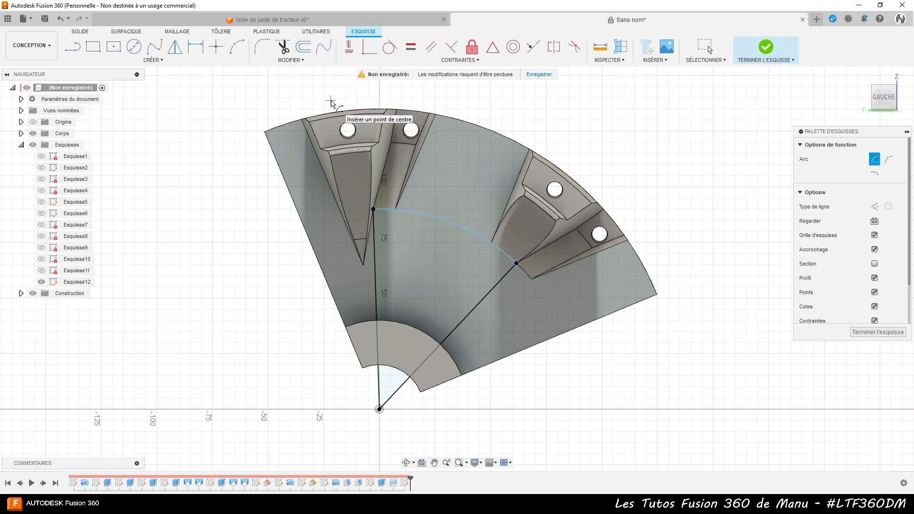
# Offset the arc between the lugs by -5 mm, toward the disc centre
pyautogui.click(304, 47)
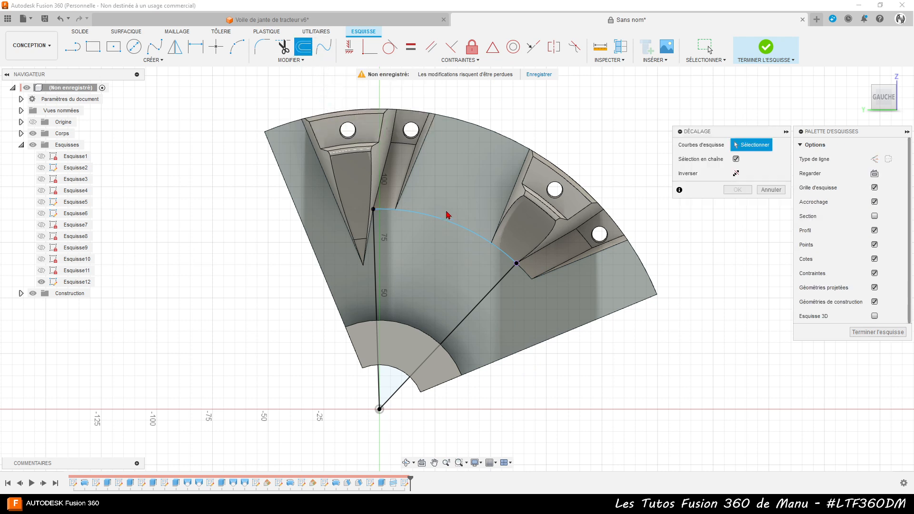
pyautogui.click(448, 219)
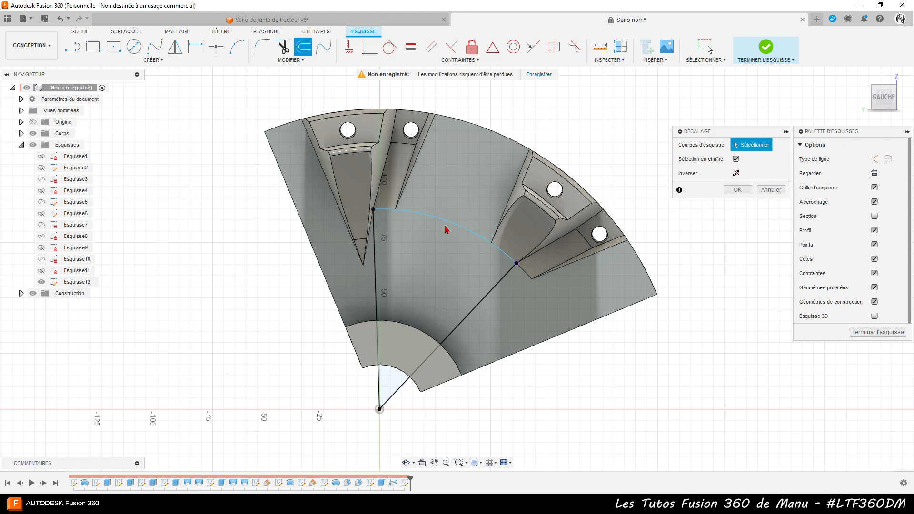
pyautogui.click(451, 225)
pyautogui.moveTo(451, 220); pyautogui.dragTo(446, 235)
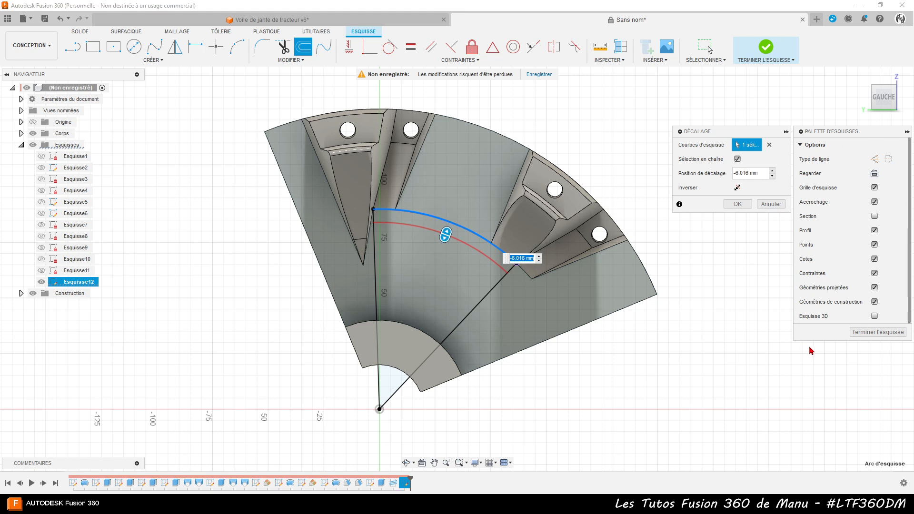
pyautogui.write('-5')
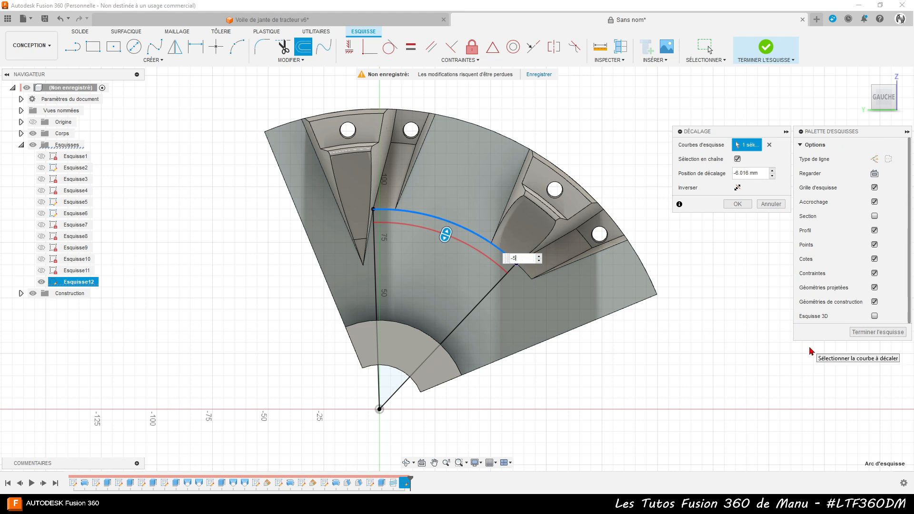
pyautogui.press('Return')
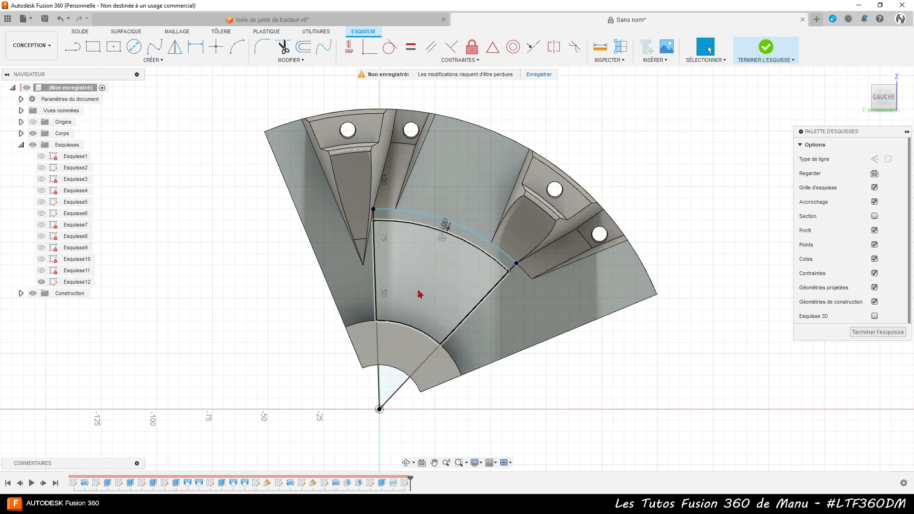
# Draw a 50 mm radius centre-point arc about the origin between the two radial lines, just outside the hub
pyautogui.scroll(3, 508, 260)
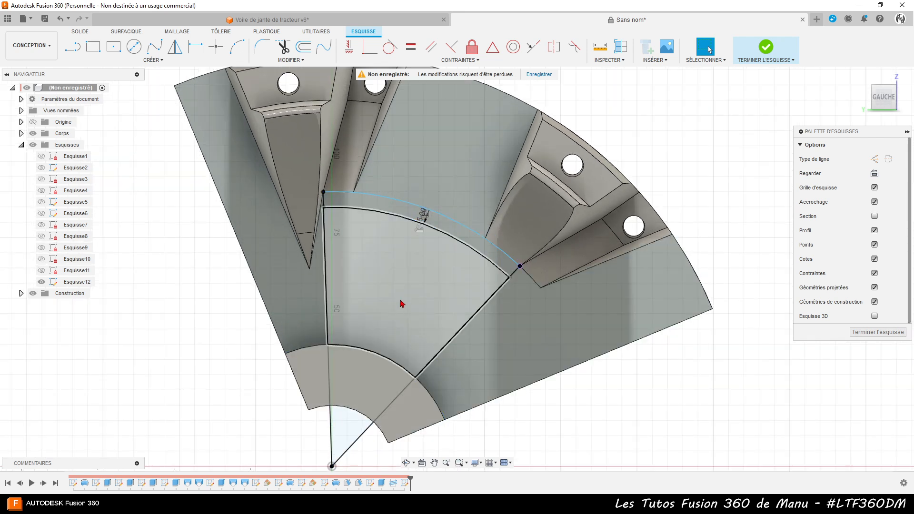
pyautogui.click(153, 60)
pyautogui.moveTo(99, 100)
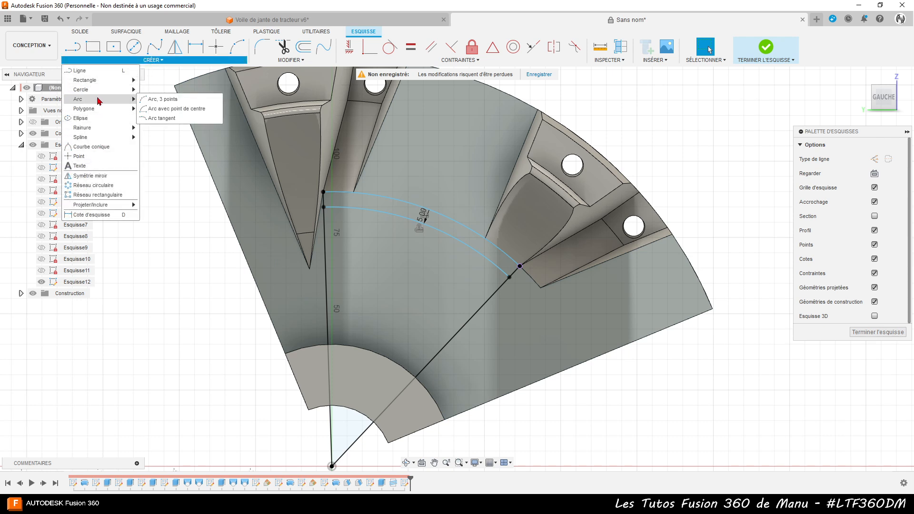
pyautogui.click(161, 109)
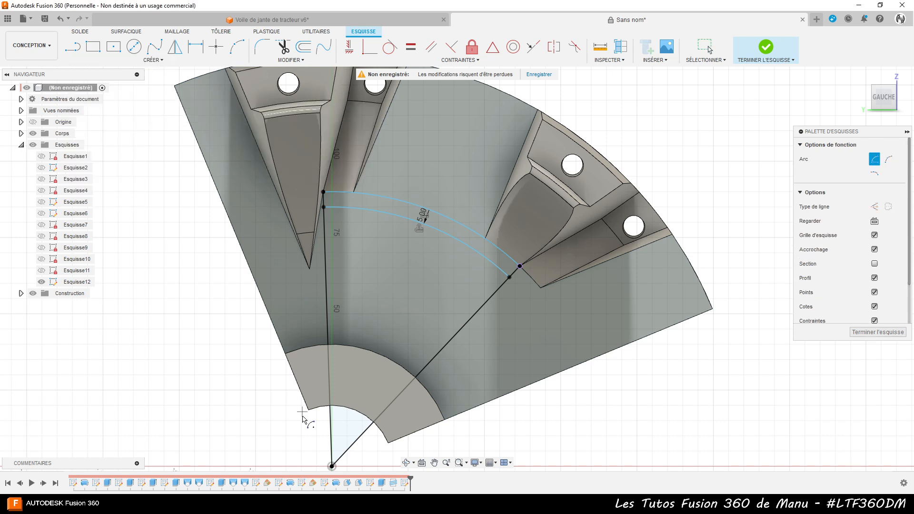
pyautogui.click(332, 466)
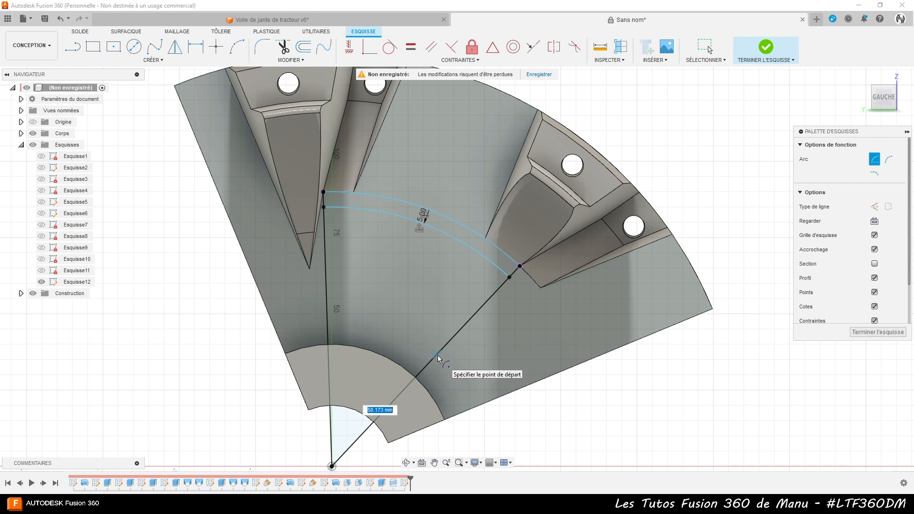
pyautogui.write('50')
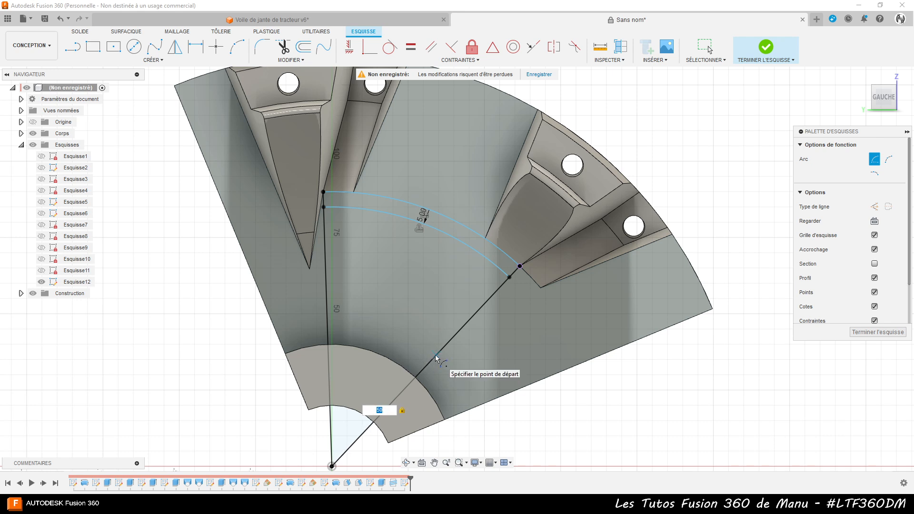
pyautogui.click(437, 355)
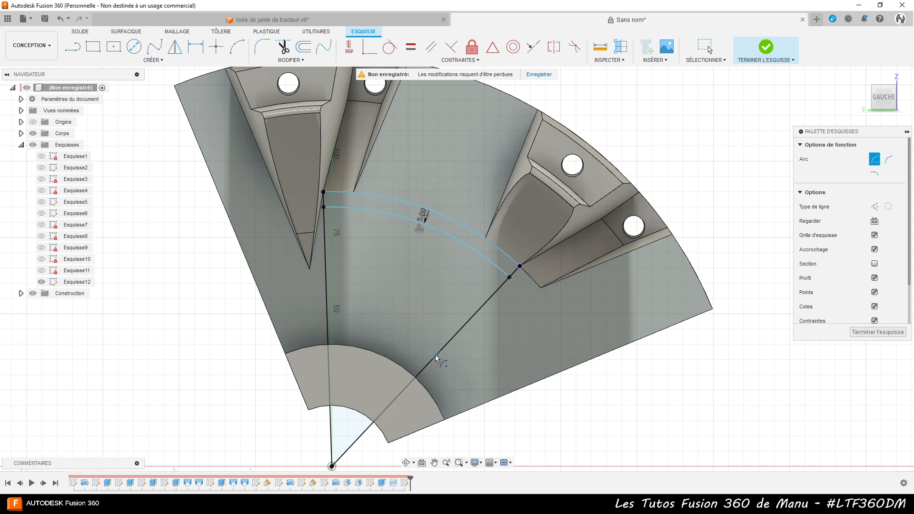
pyautogui.click(328, 314)
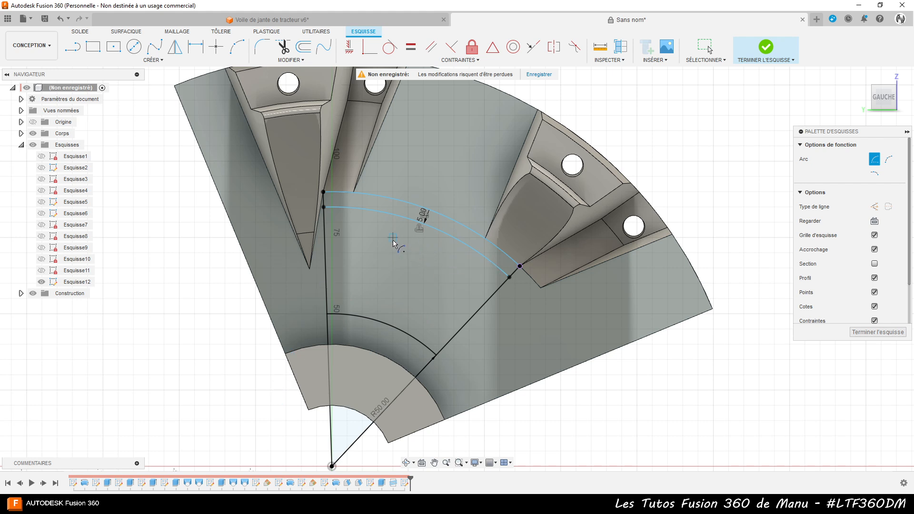
# Offset the chained radial lines by -5 mm, toward the inside of the sector
pyautogui.click(303, 47)
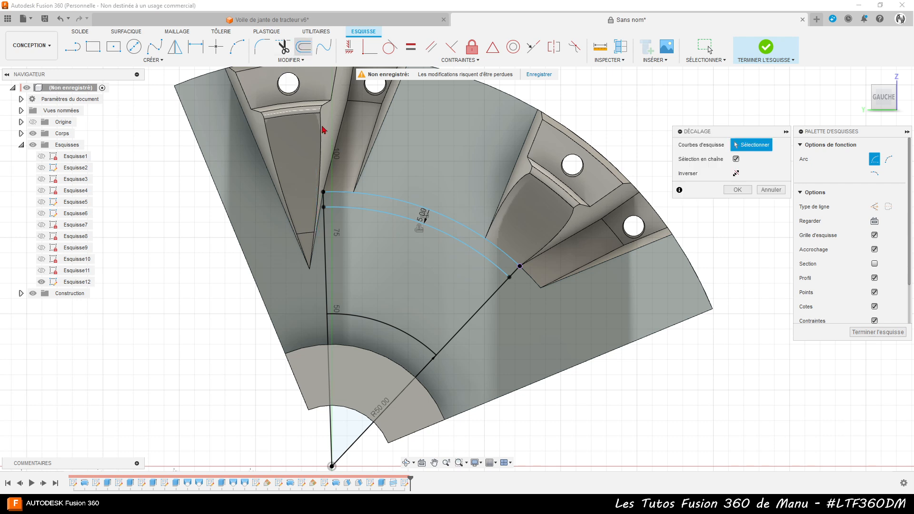
pyautogui.click(327, 261)
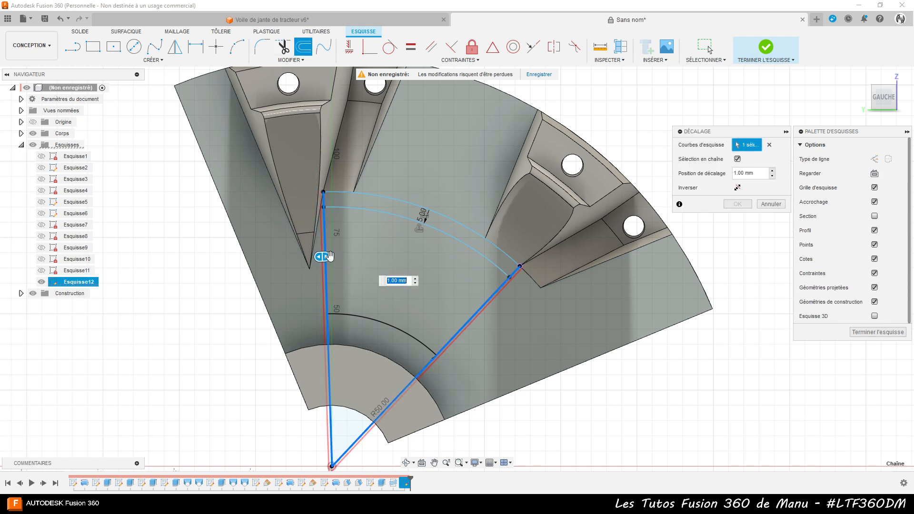
pyautogui.moveTo(323, 257); pyautogui.dragTo(343, 256)
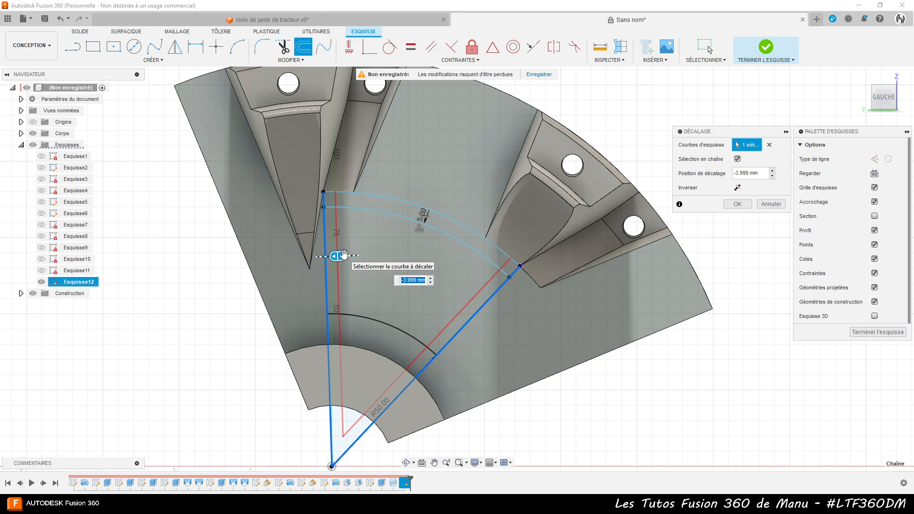
pyautogui.write('5')
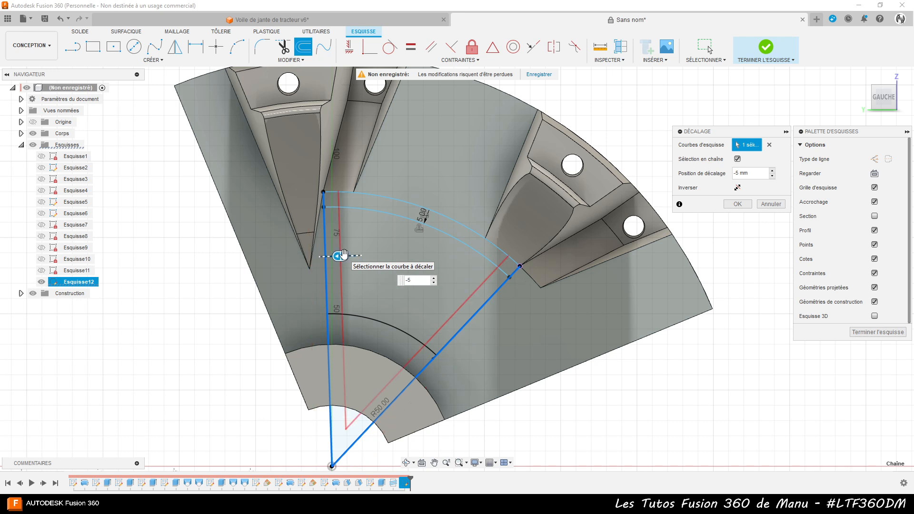
pyautogui.press('Return')
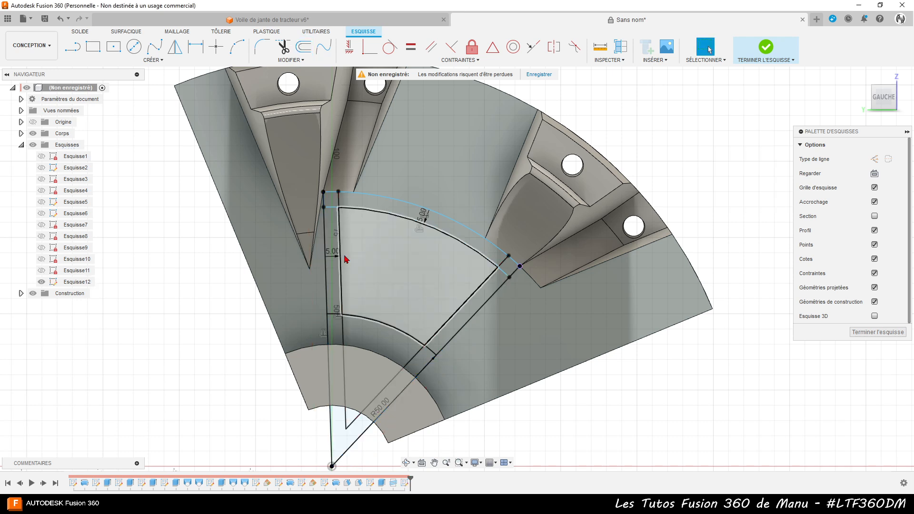
# Compare the enclosed profile between the lugs with the reference wheel photo in FastStone Image Viewer, and finish the sketch
pyautogui.click(440, 279)
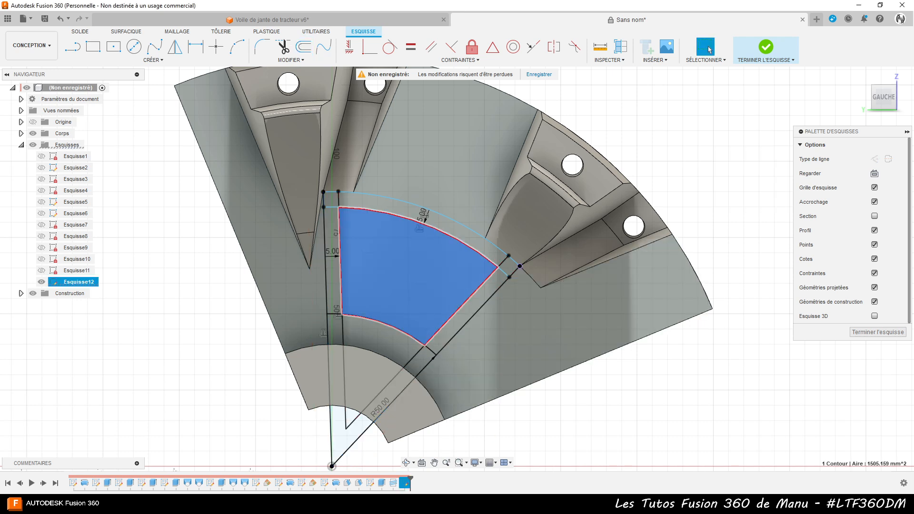
pyautogui.keyDown('shift'); pyautogui.moveTo(553, 459); pyautogui.dragTo(552, 444, button='middle'); pyautogui.keyUp('shift')
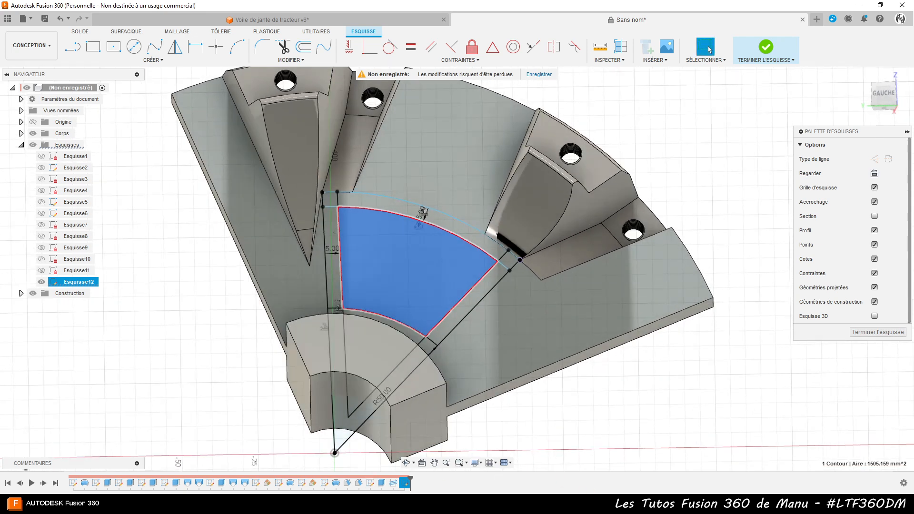
pyautogui.hotkey('alt', 'Tab')
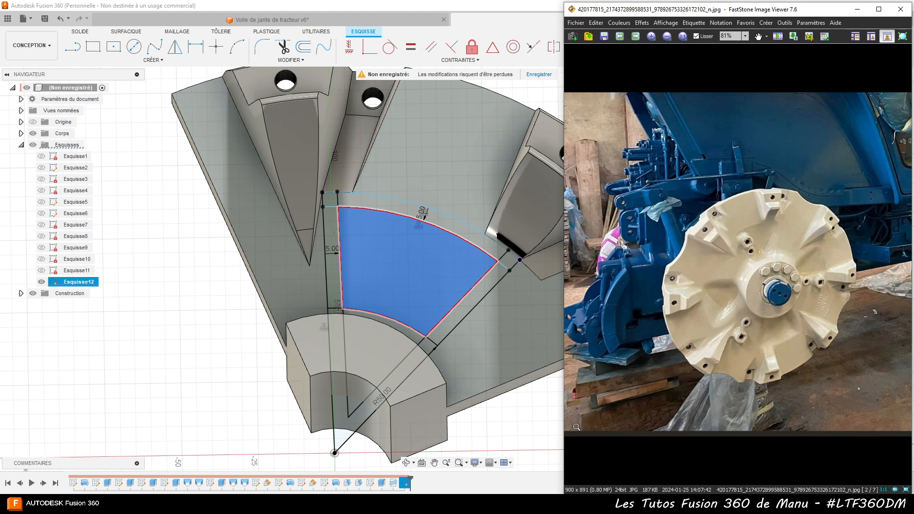
pyautogui.click(514, 443)
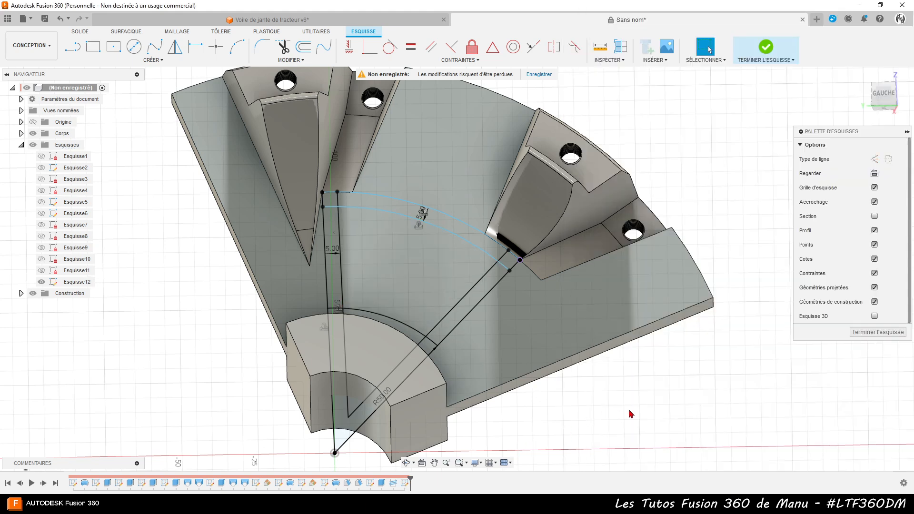
pyautogui.click(865, 335)
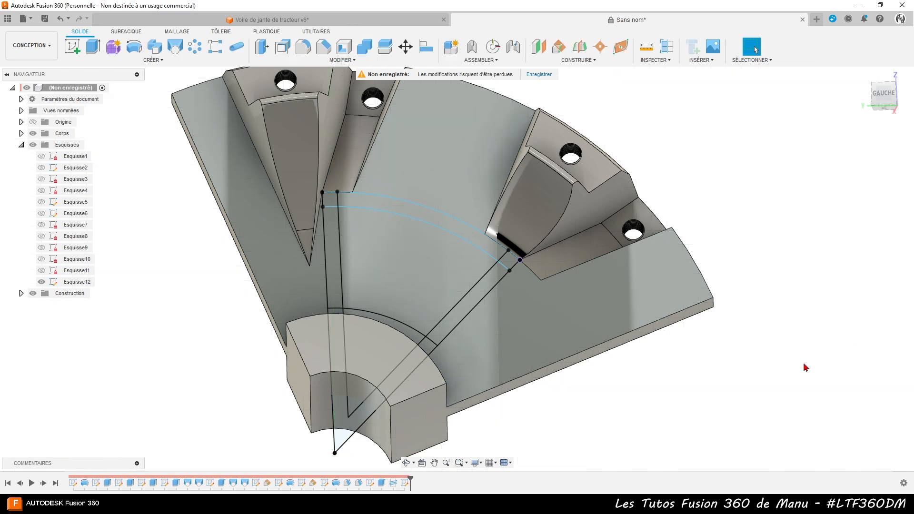
# Cut the profile between the lugs with an Extrude of -2.5 mm and a -75° taper angle
pyautogui.click(431, 227)
pyautogui.moveTo(506, 351)
pyautogui.keyDown('shift'); pyautogui.mouseDown(button='middle')
pyautogui.moveTo(546, 367)
pyautogui.moveTo(549, 429)
pyautogui.moveTo(553, 419)
pyautogui.mouseUp(button='middle'); pyautogui.keyUp('shift')
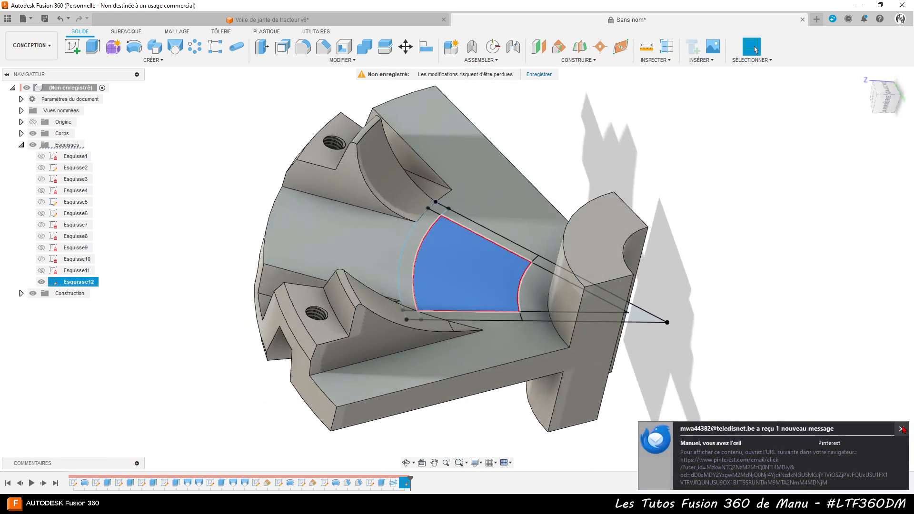
pyautogui.click(902, 429)
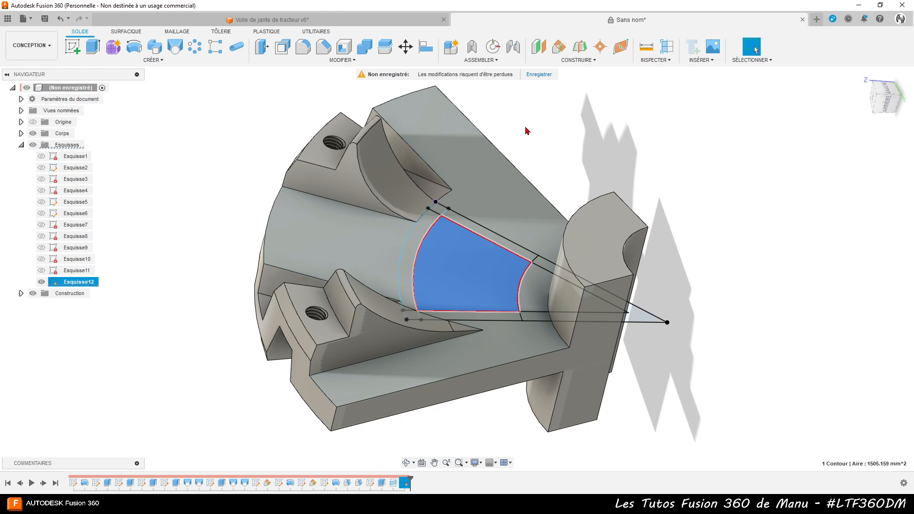
pyautogui.click(93, 46)
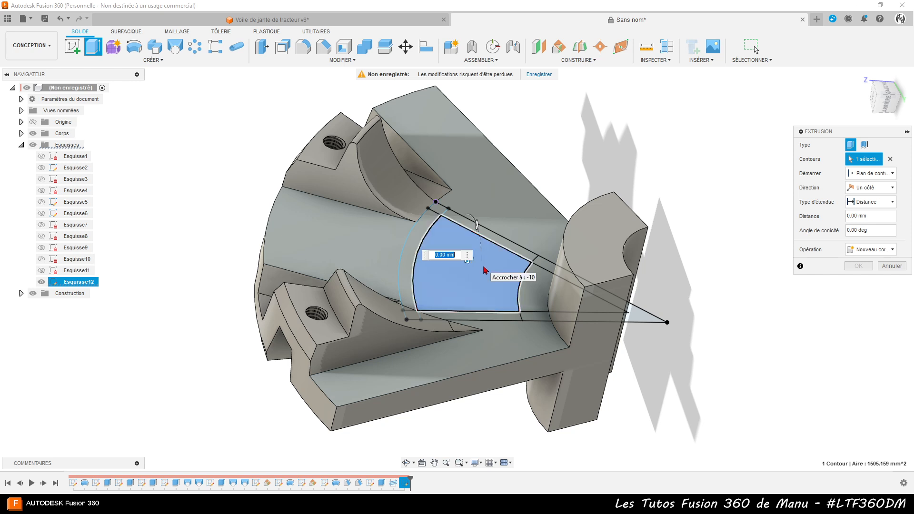
pyautogui.write('-2.5')
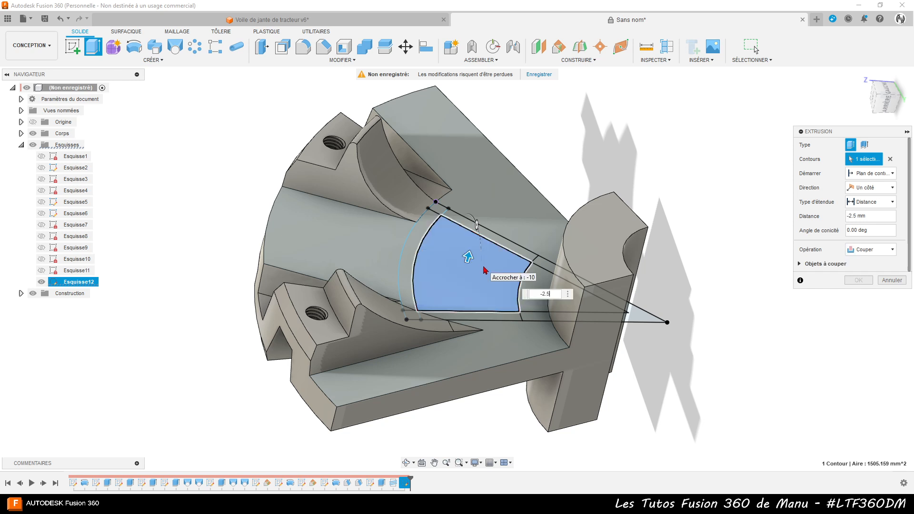
pyautogui.keyDown('shift'); pyautogui.moveTo(483, 307); pyautogui.dragTo(453, 329, button='middle'); pyautogui.keyUp('shift')
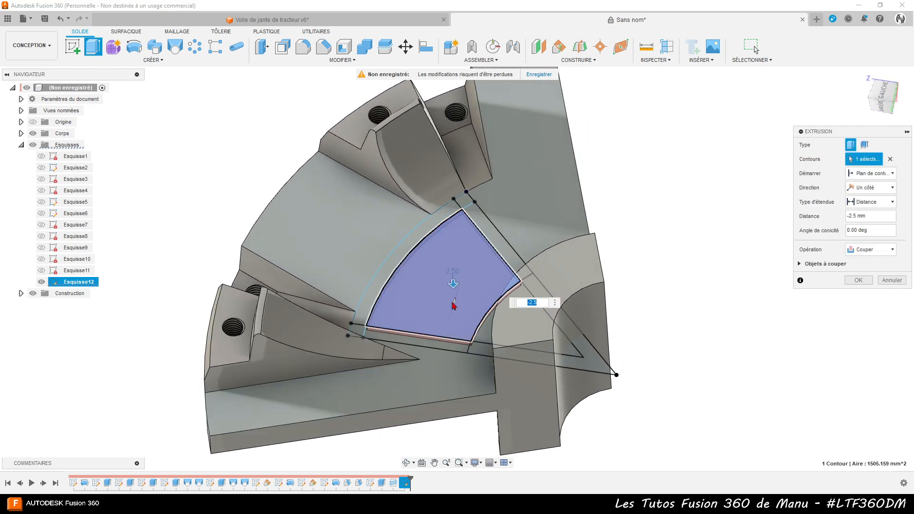
pyautogui.moveTo(455, 302); pyautogui.dragTo(444, 313)
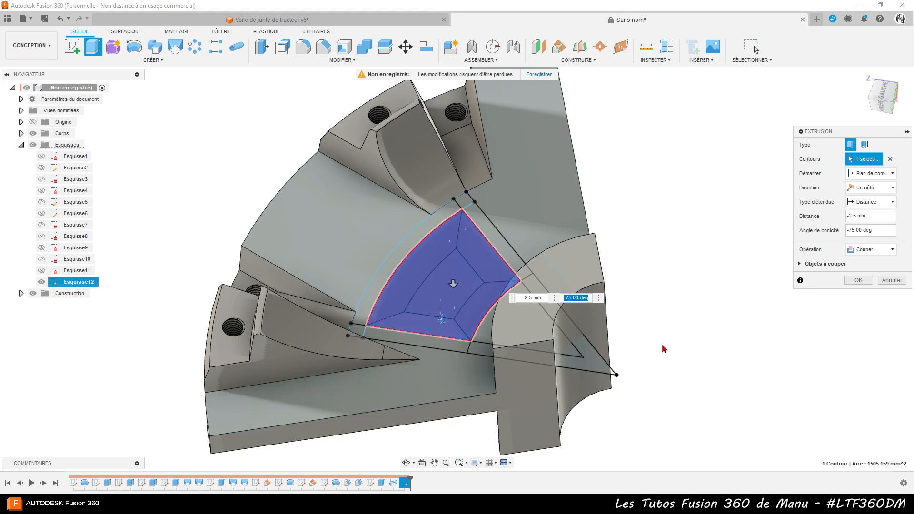
pyautogui.click(856, 281)
pyautogui.moveTo(708, 398)
pyautogui.keyDown('shift'); pyautogui.mouseDown(button='middle')
pyautogui.moveTo(708, 370)
pyautogui.moveTo(708, 391)
pyautogui.mouseUp(button='middle'); pyautogui.keyUp('shift')
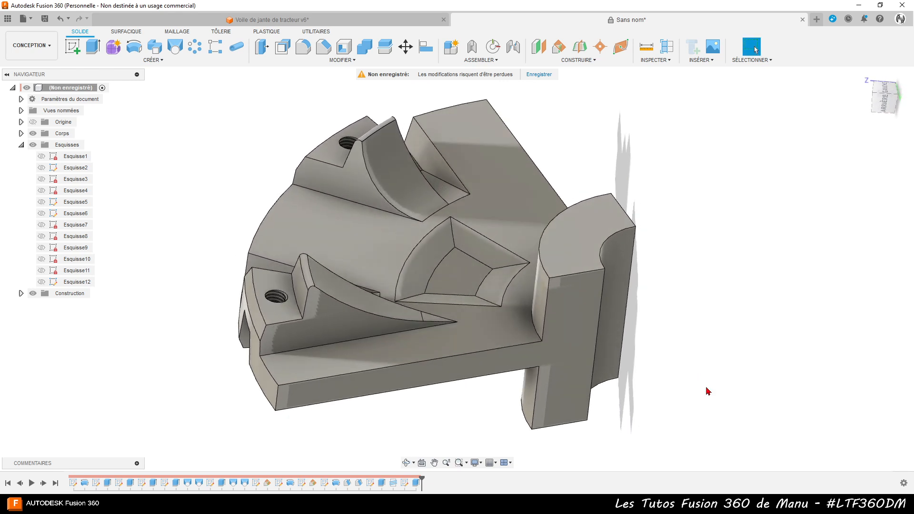
# Check the reference wheel photo and loft the pocket's floor face to its sloped outer wall, joining the result to the body
pyautogui.hotkey('alt', 'Tab')
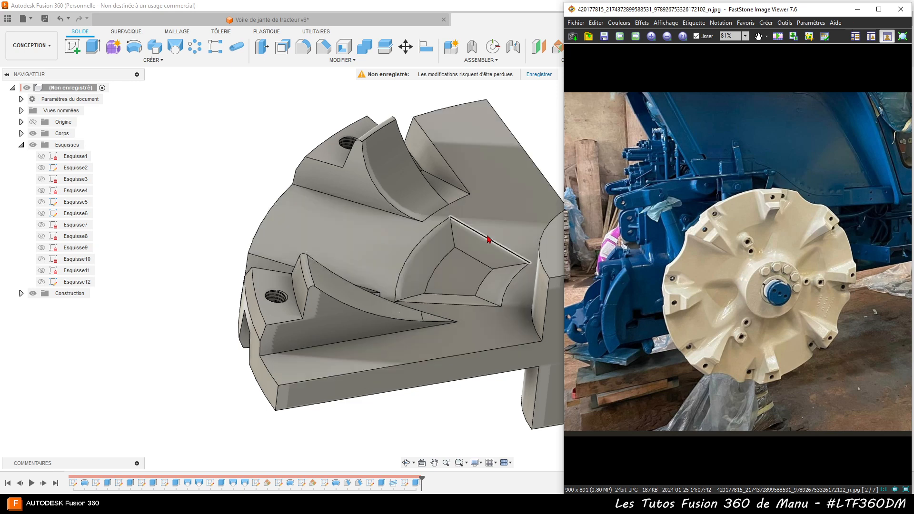
pyautogui.click(177, 47)
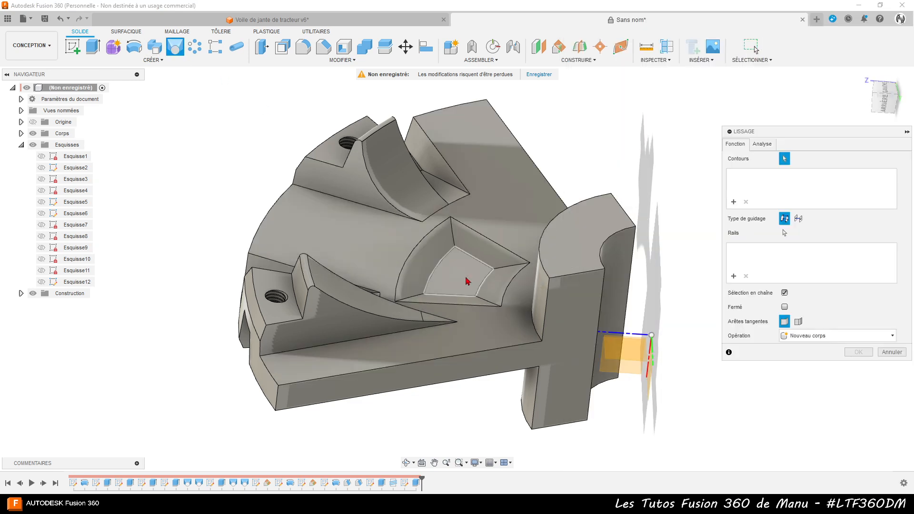
pyautogui.click(468, 281)
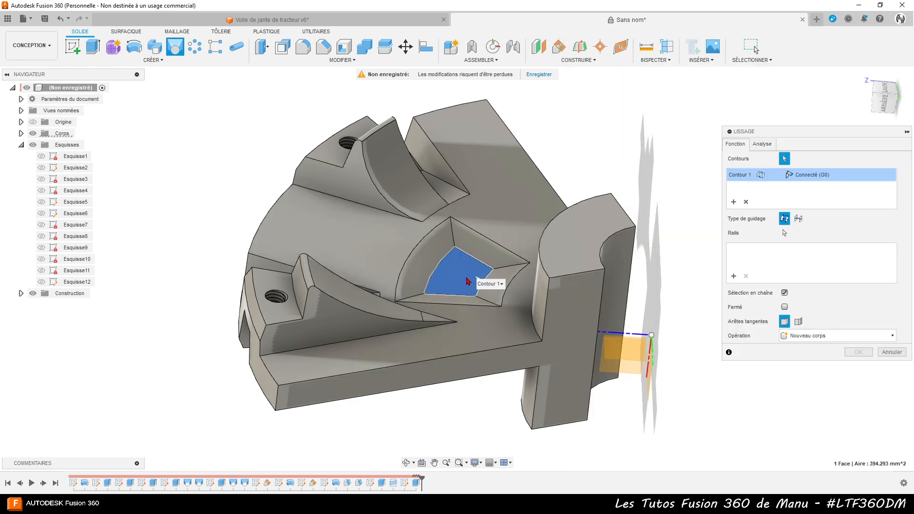
pyautogui.click(432, 260)
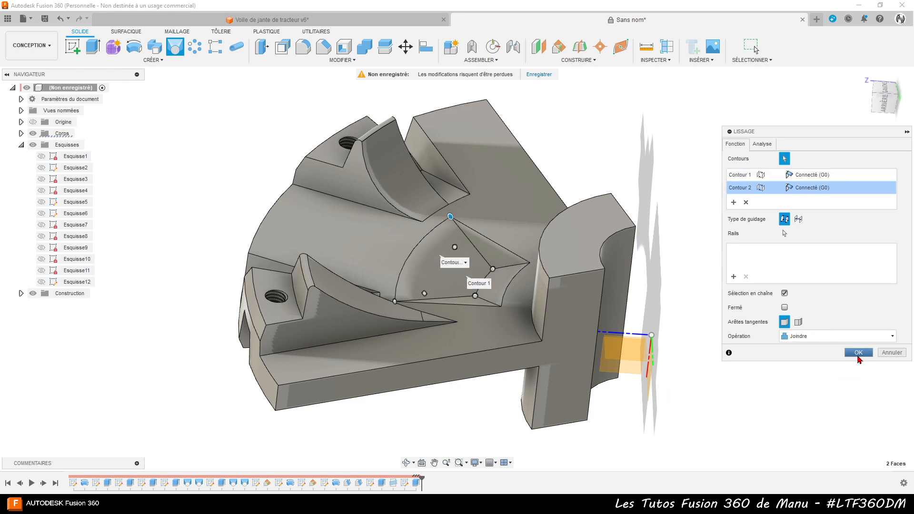
pyautogui.click(859, 353)
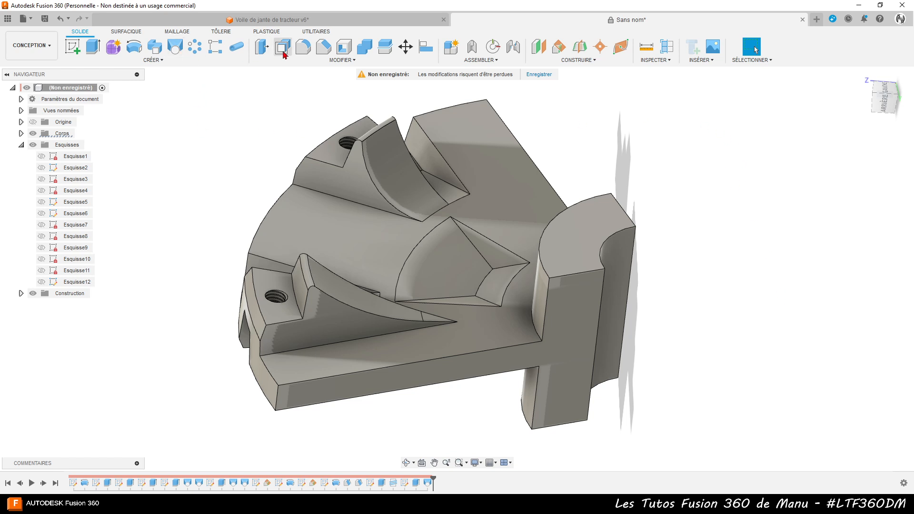
# Fillet the four rim edges of the pocket between the lugs with a 25 mm radius
pyautogui.click(303, 48)
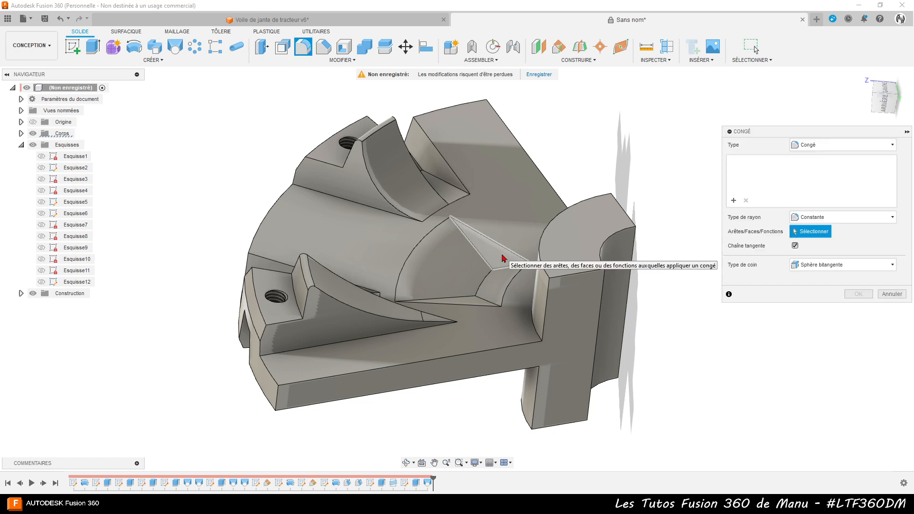
pyautogui.click(509, 252)
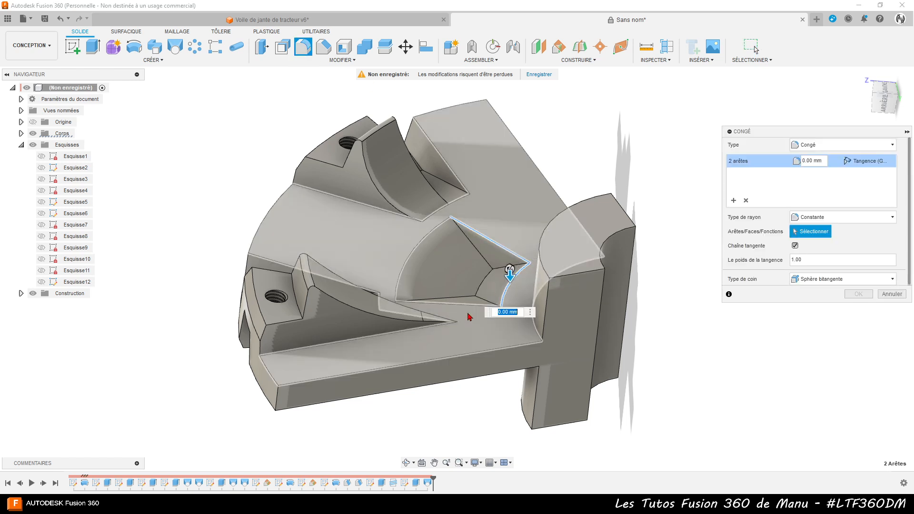
pyautogui.click(412, 256)
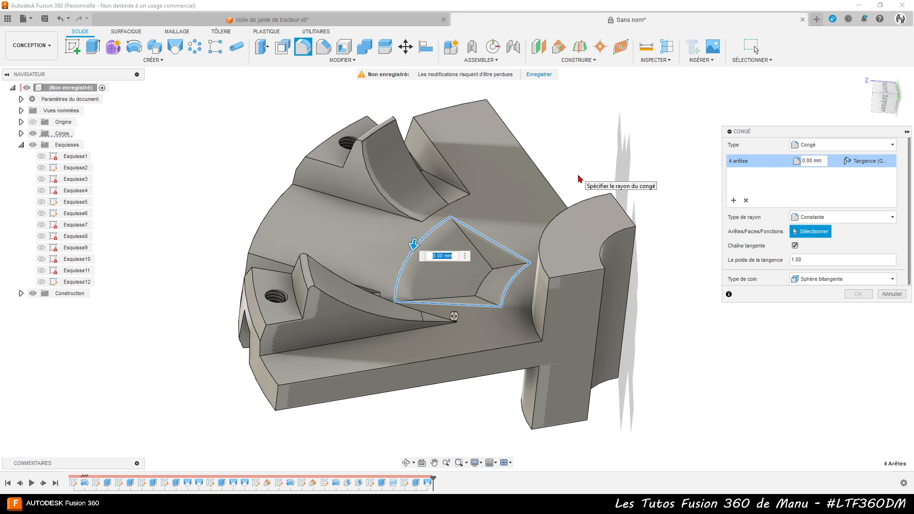
pyautogui.press('Return')
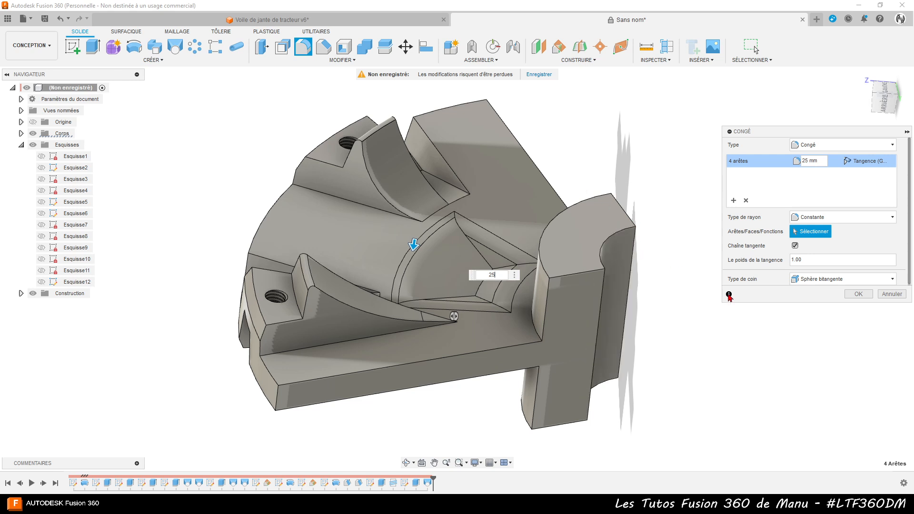
pyautogui.click(858, 295)
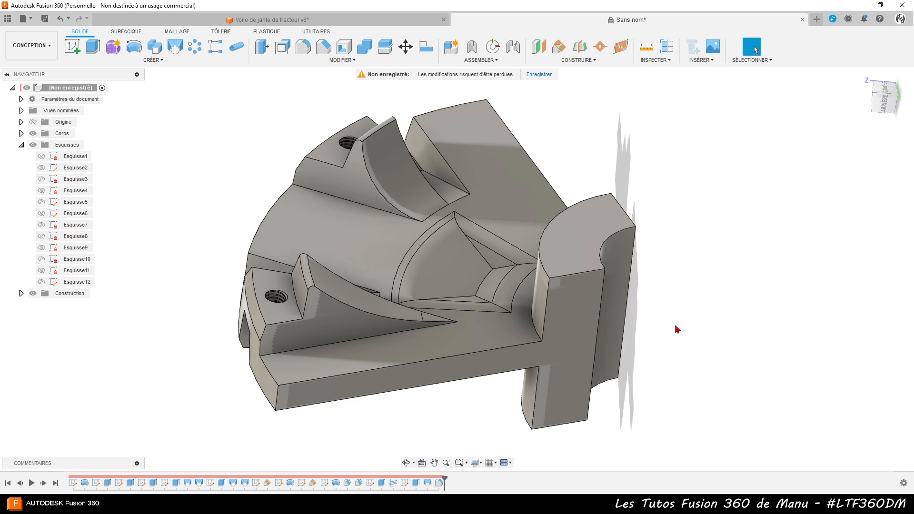
# Start a constant-radius Fillet and select the side and rim edges of one lug's recess plus the adjoining raised lug's profile edges
pyautogui.keyDown('shift'); pyautogui.moveTo(453, 386); pyautogui.dragTo(473, 431, button='middle'); pyautogui.keyUp('shift')
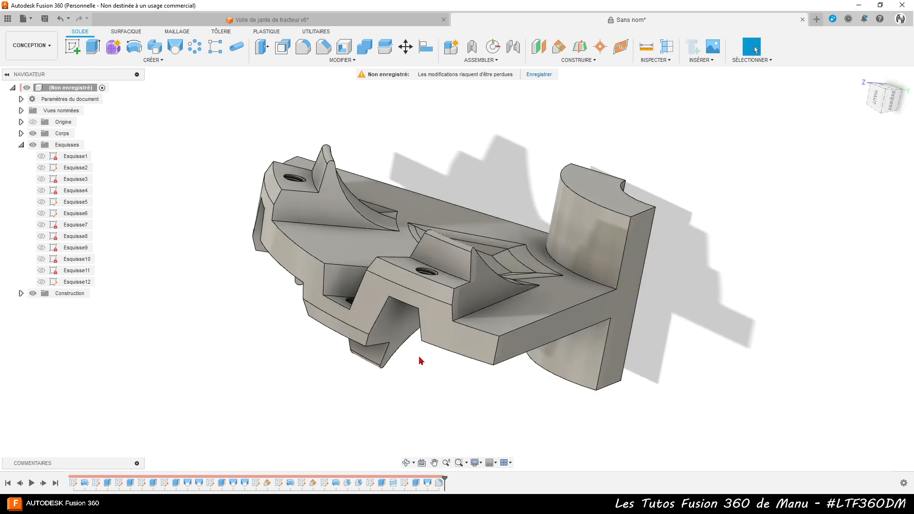
pyautogui.keyDown('shift'); pyautogui.moveTo(416, 411); pyautogui.dragTo(472, 415, button='middle'); pyautogui.keyUp('shift')
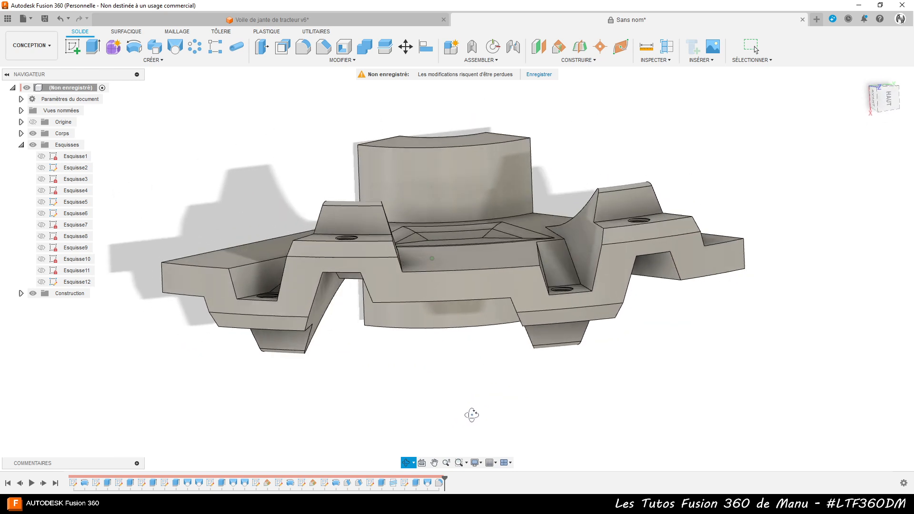
pyautogui.click(303, 48)
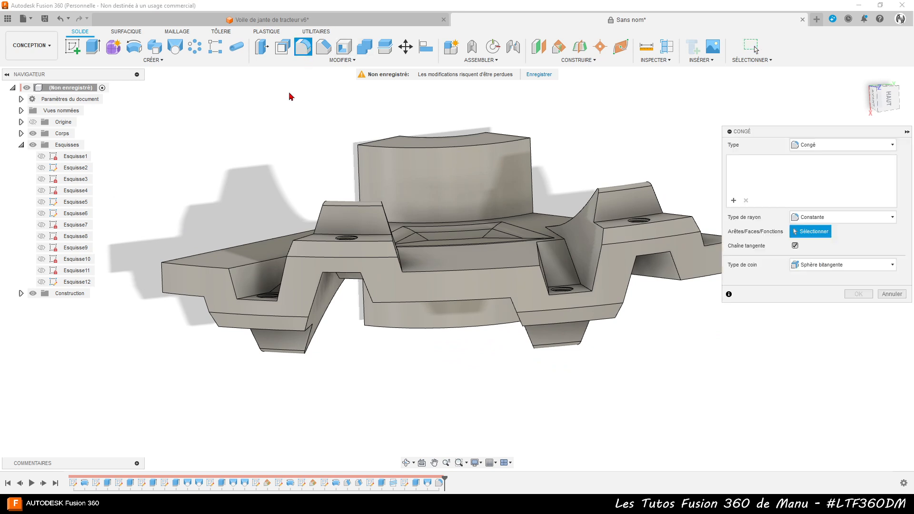
pyautogui.click(234, 289)
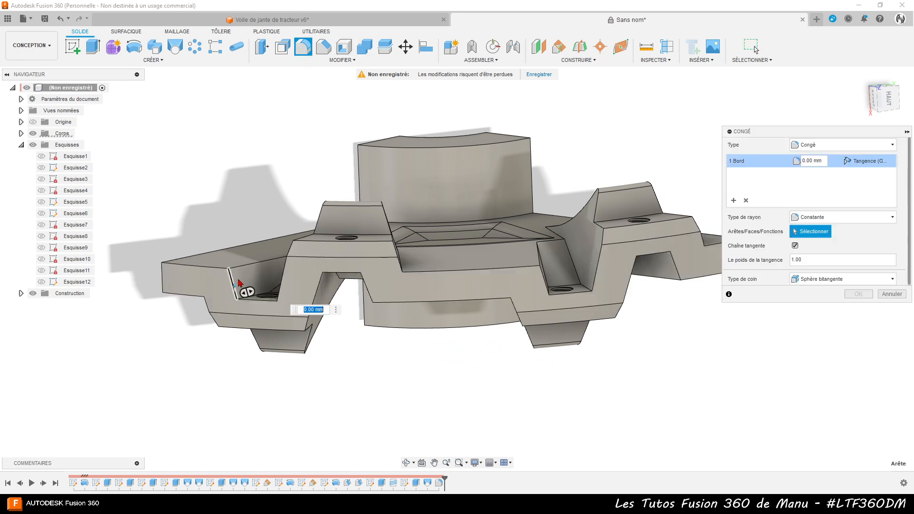
pyautogui.click(250, 265)
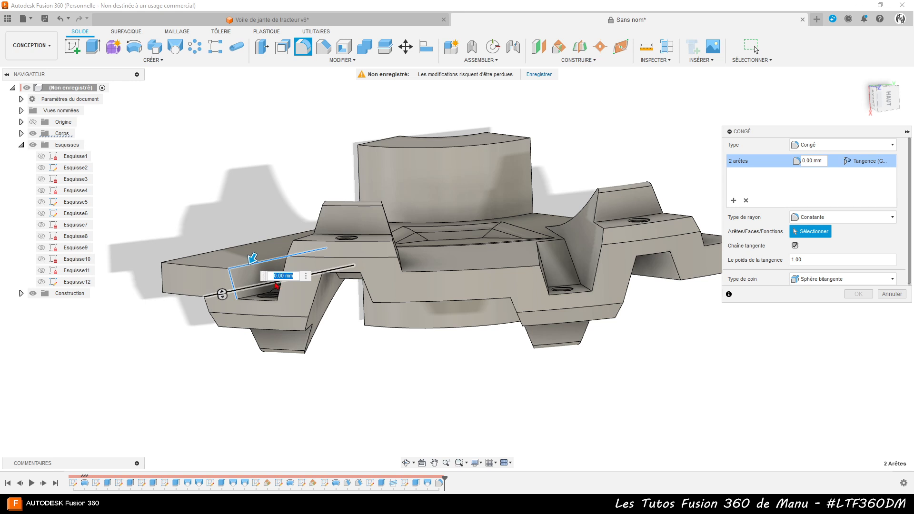
pyautogui.click(283, 273)
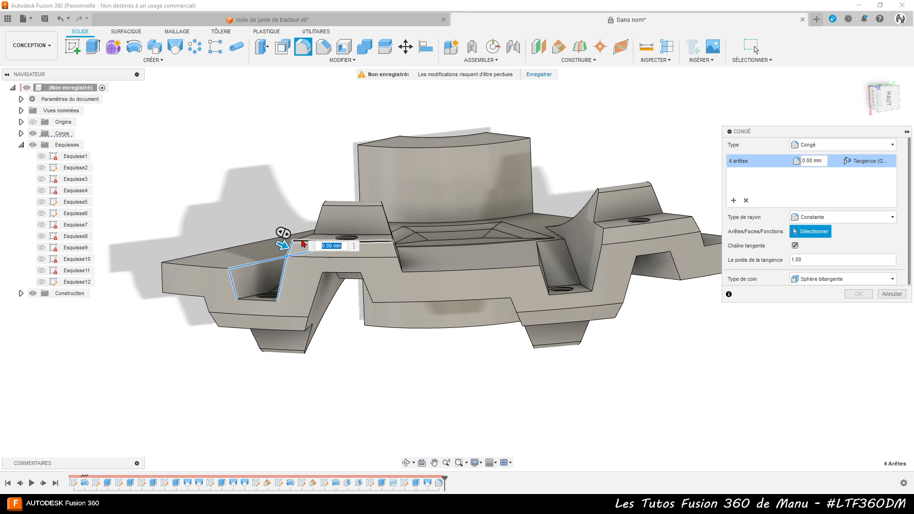
pyautogui.click(305, 236)
pyautogui.click(318, 220)
# Add the same lug's curved rib edge and the inner corner edges of its recess to the fillet selection
pyautogui.keyDown('shift'); pyautogui.moveTo(322, 321); pyautogui.dragTo(414, 302, button='middle'); pyautogui.keyUp('shift')
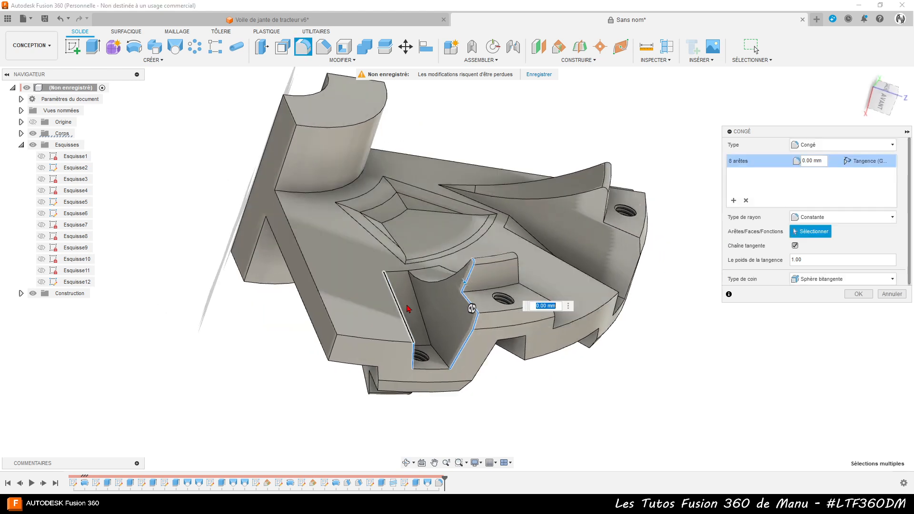
pyautogui.click(435, 284)
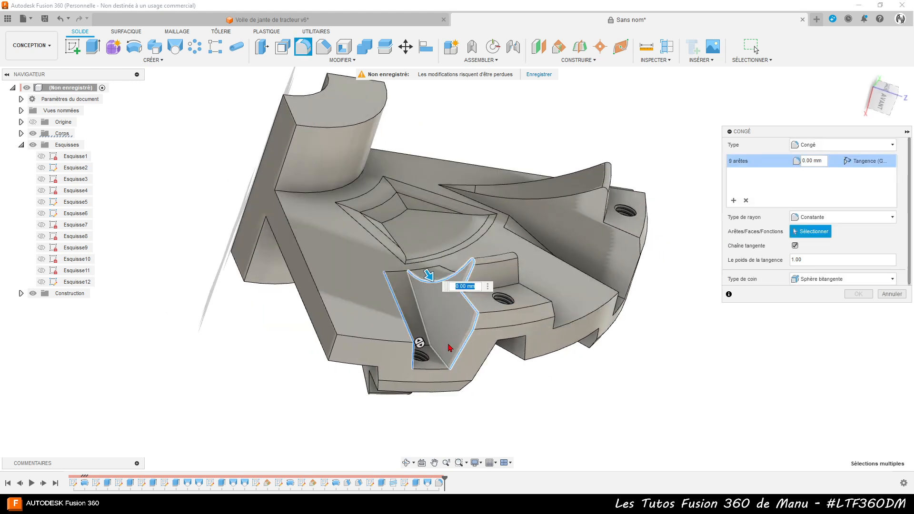
pyautogui.click(445, 361)
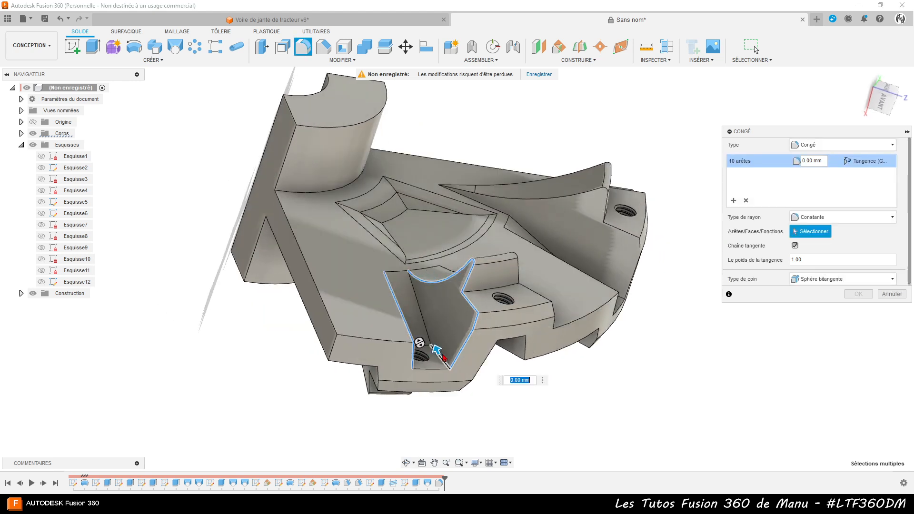
pyautogui.click(421, 310)
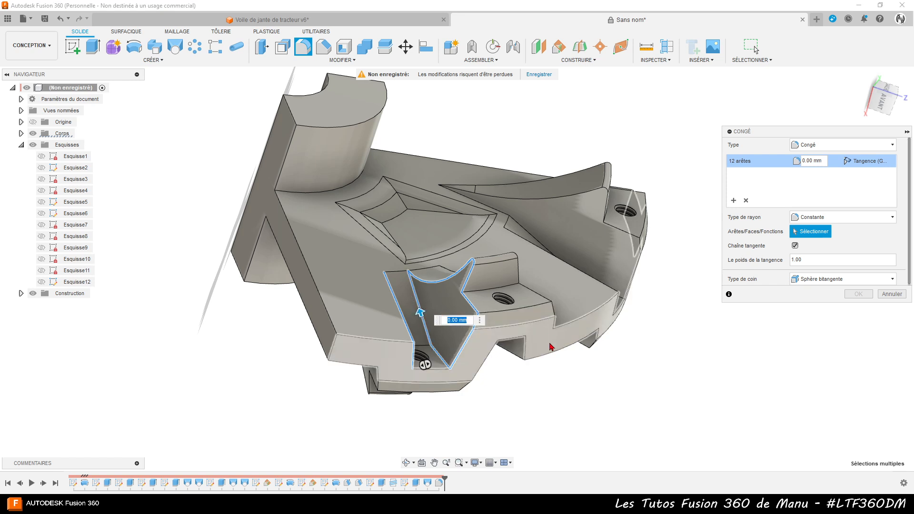
# Add the edges along the side of the same lug on the disc's underside to the fillet selection
pyautogui.keyDown('shift'); pyautogui.moveTo(448, 413); pyautogui.dragTo(445, 375, button='middle'); pyautogui.keyUp('shift')
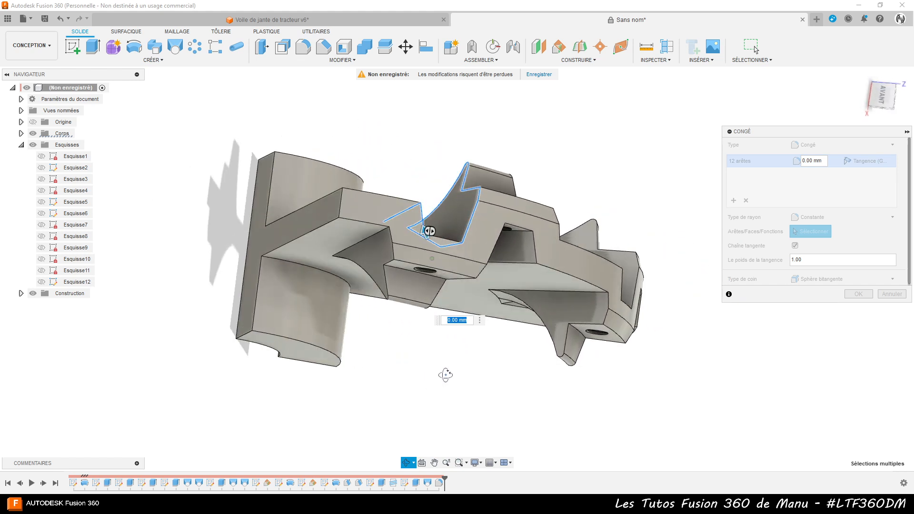
pyautogui.click(381, 236)
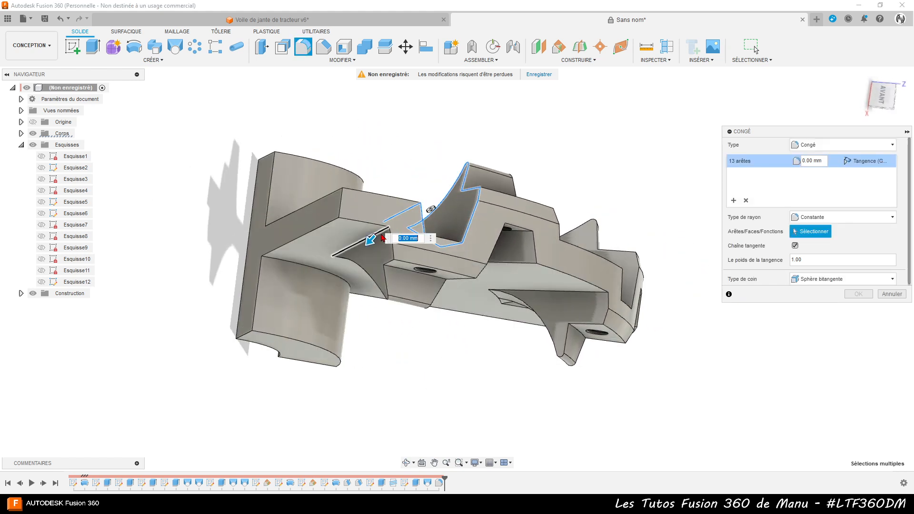
pyautogui.click(393, 251)
pyautogui.click(393, 251)
pyautogui.click(388, 263)
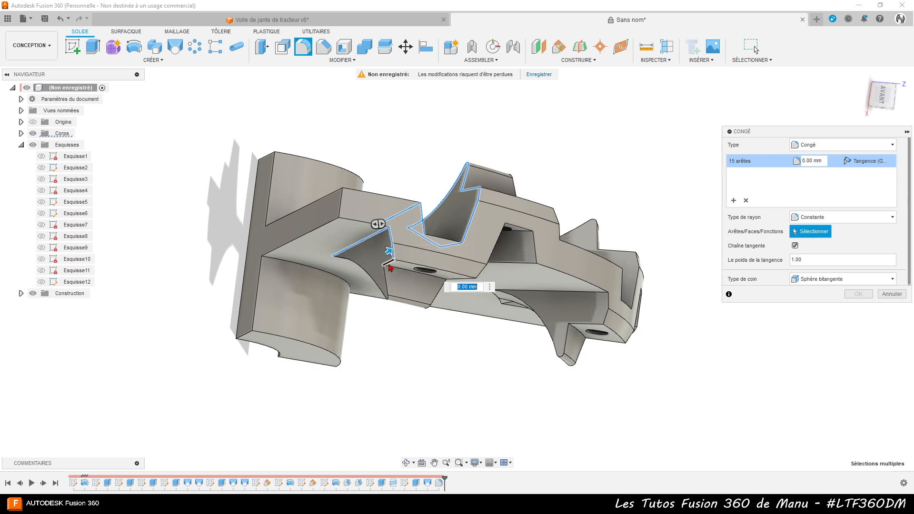
pyautogui.click(387, 278)
# Add the remaining curved rib edge of the lug and the rim edges of the adjacent recess to the fillet selection
pyautogui.keyDown('shift'); pyautogui.moveTo(451, 341); pyautogui.dragTo(370, 315, button='middle'); pyautogui.keyUp('shift')
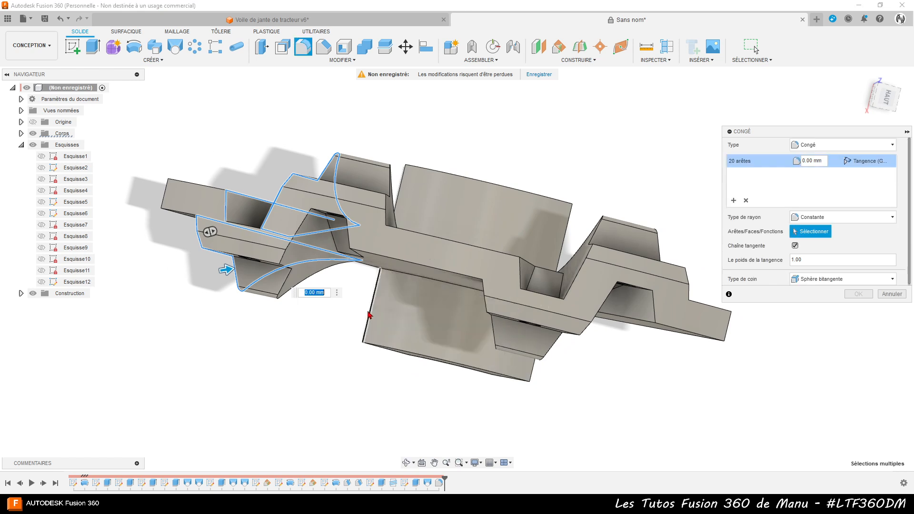
pyautogui.click(327, 275)
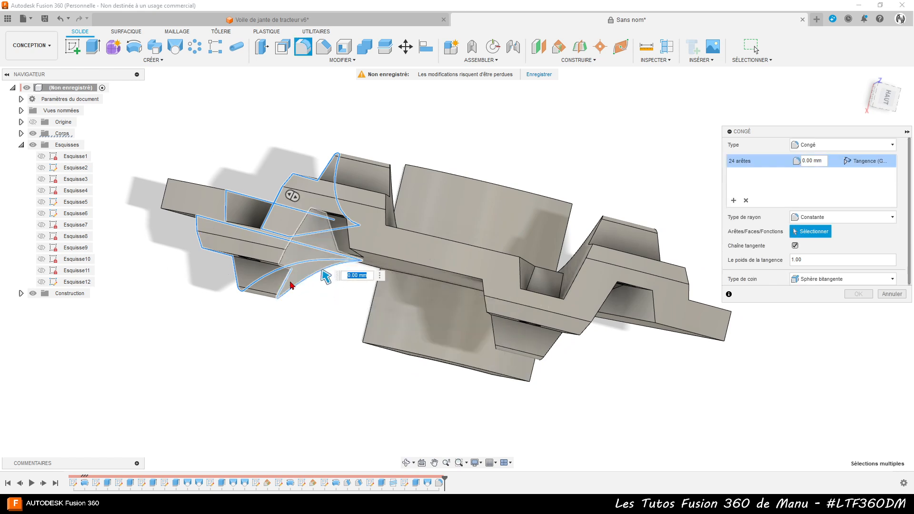
pyautogui.scroll(5, 291, 282)
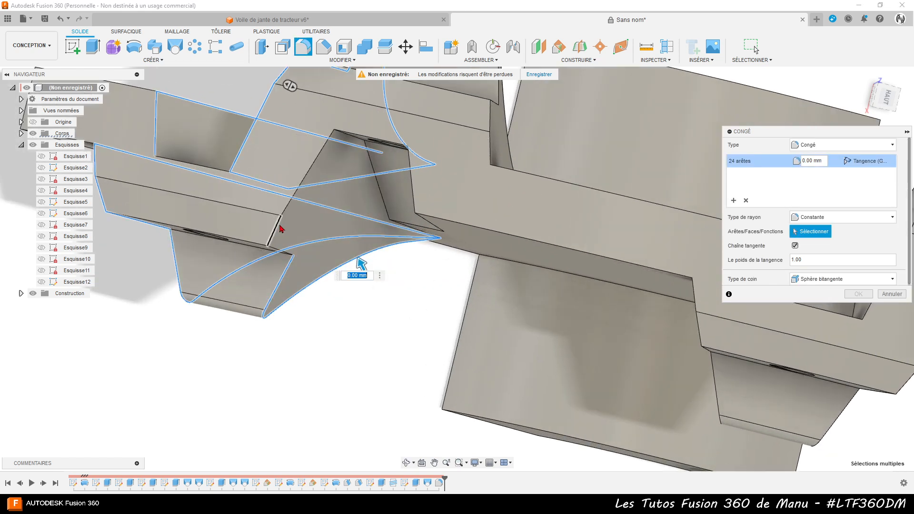
pyautogui.click(278, 230)
pyautogui.click(275, 238)
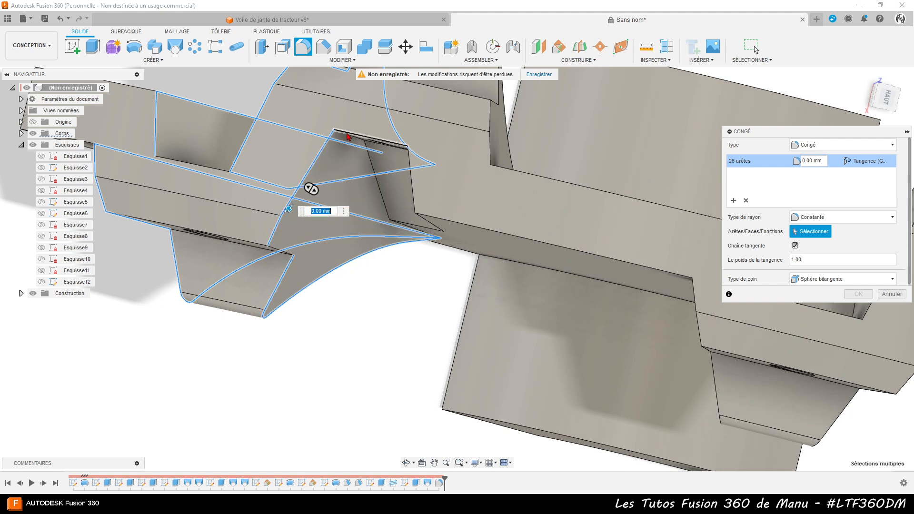
pyautogui.click(378, 141)
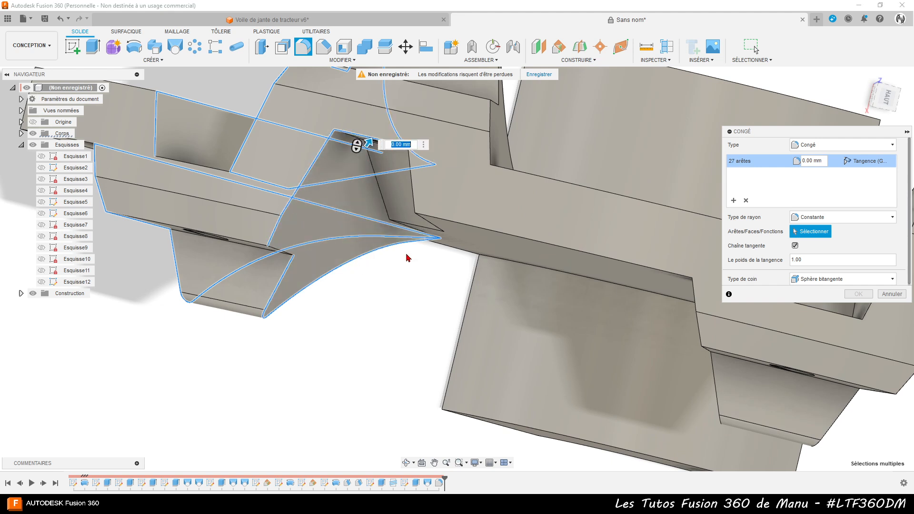
pyautogui.click(457, 220)
pyautogui.scroll(-4, 397, 339)
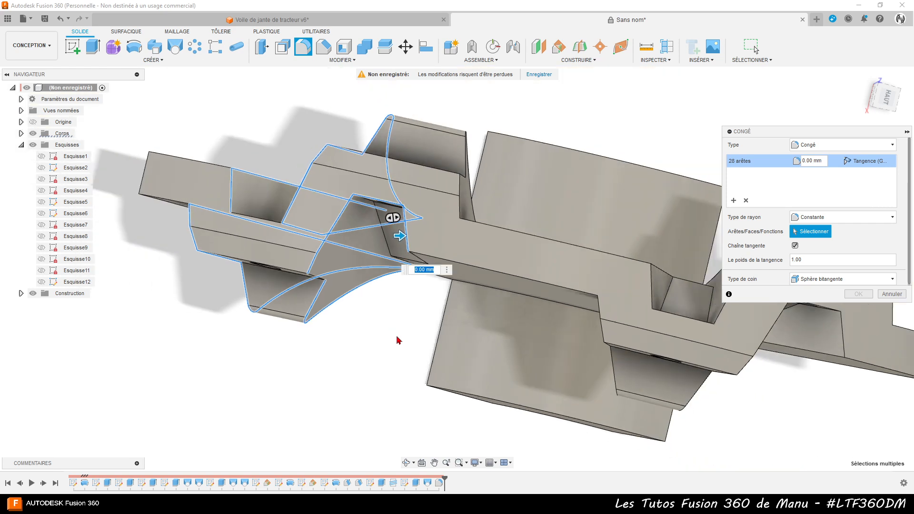
# Add the base edge, side profile edges and curved edge on the far side of the same lug to the fillet selection
pyautogui.keyDown('shift'); pyautogui.moveTo(399, 324); pyautogui.dragTo(380, 324, button='middle'); pyautogui.keyUp('shift')
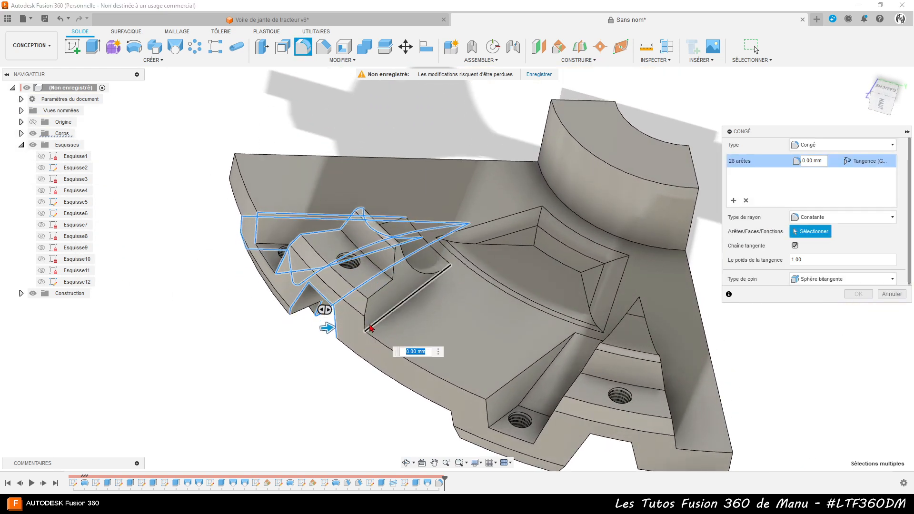
pyautogui.click(376, 328)
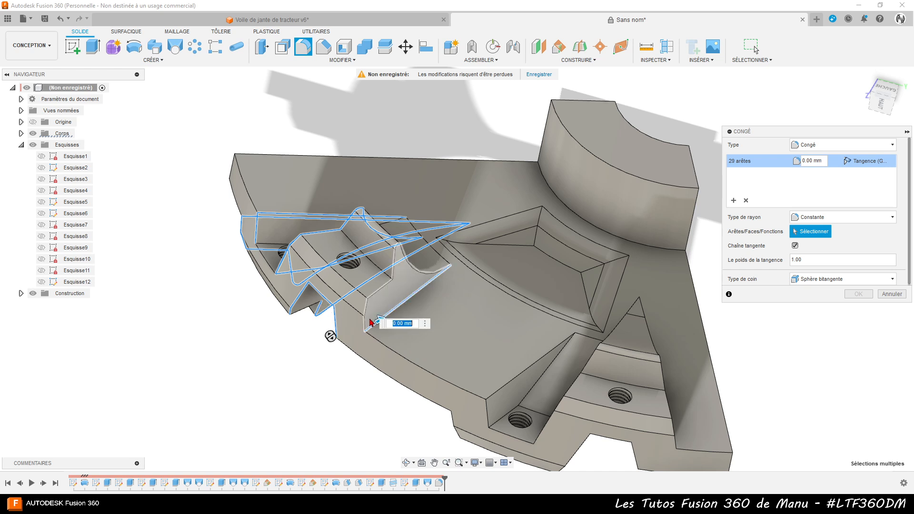
pyautogui.click(381, 296)
pyautogui.click(394, 273)
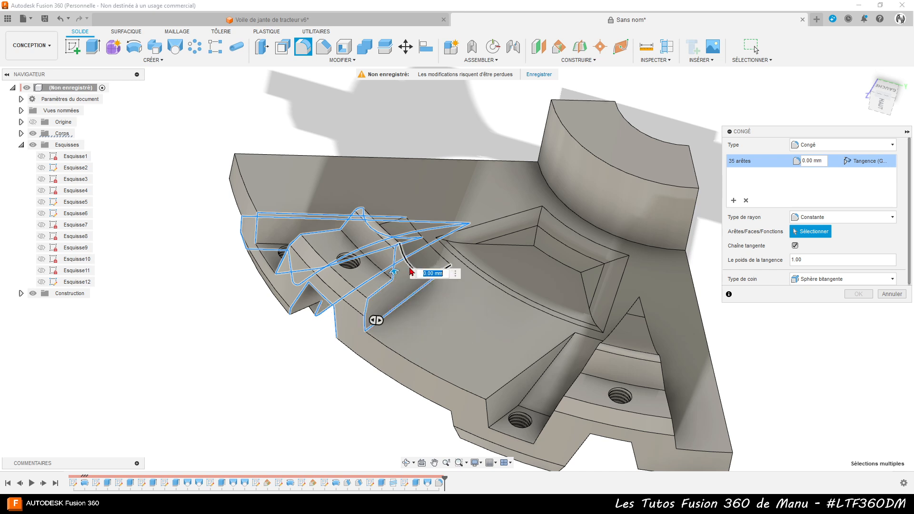
# Add the inner wall and floor edges of the recess around the threaded hole on the other face to the fillet selection
pyautogui.keyDown('shift'); pyautogui.moveTo(360, 391); pyautogui.dragTo(388, 425, button='middle'); pyautogui.keyUp('shift')
pyautogui.keyDown('shift'); pyautogui.moveTo(500, 422); pyautogui.dragTo(569, 166, button='middle'); pyautogui.keyUp('shift')
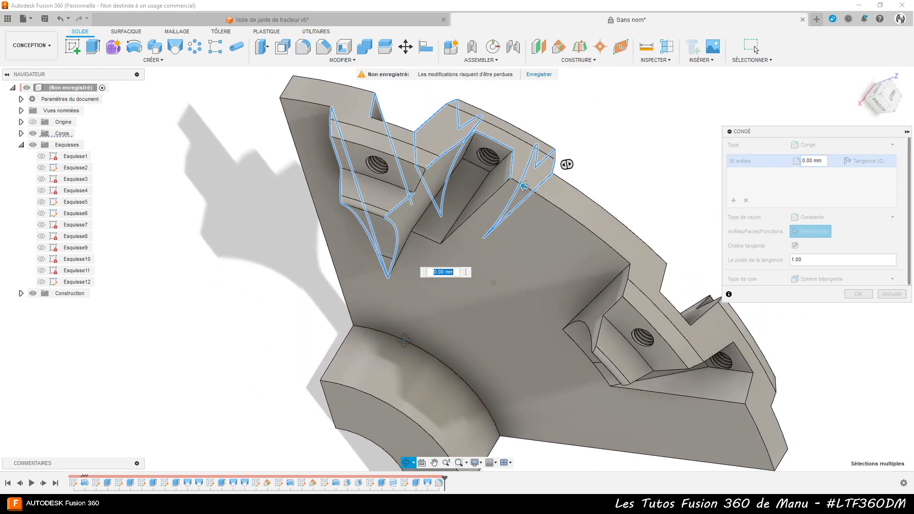
pyautogui.click(470, 209)
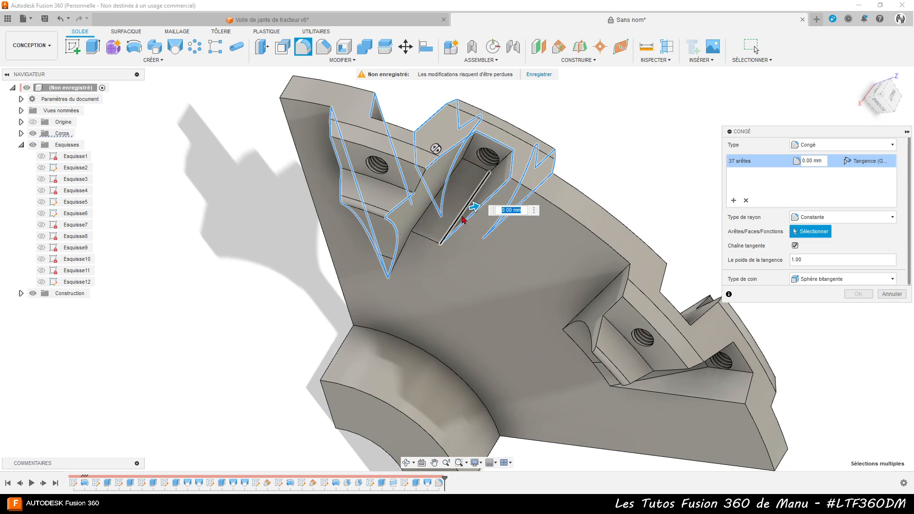
pyautogui.click(496, 168)
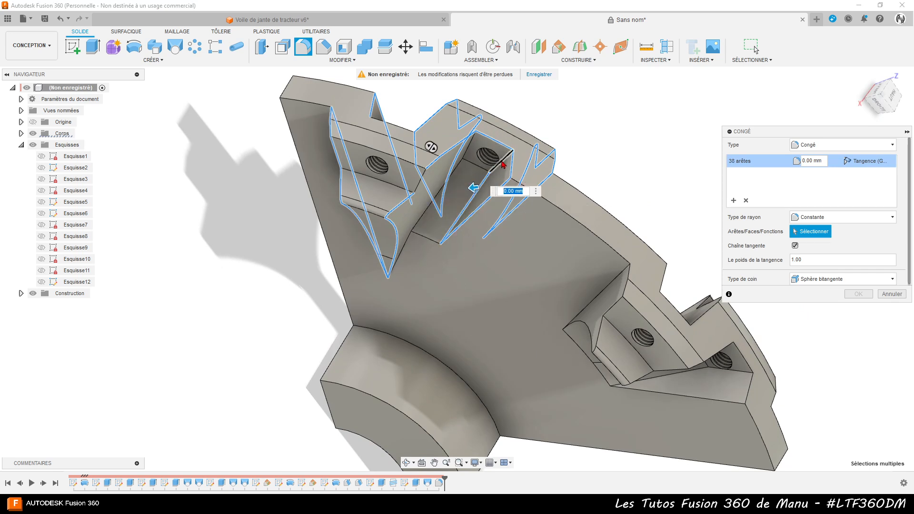
pyautogui.click(505, 153)
pyautogui.click(482, 156)
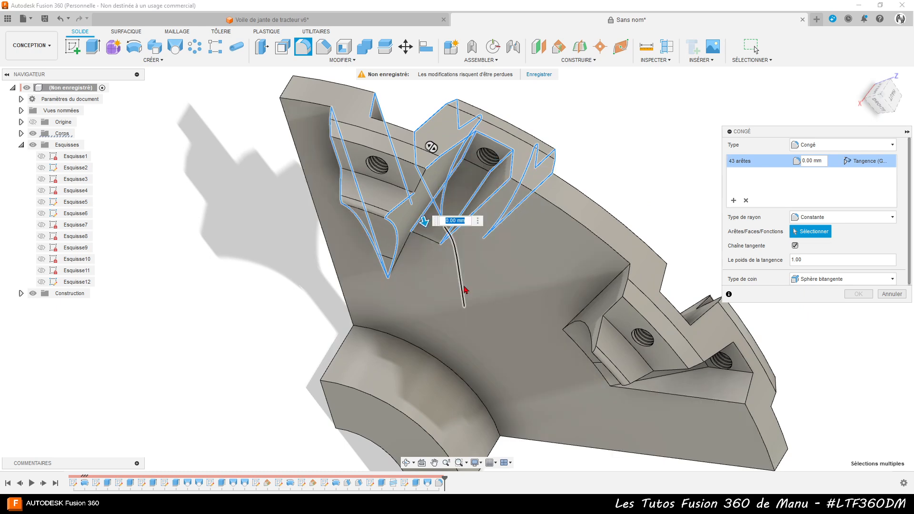
# Add the leftover inner recess edges and the short side edge of the neighbouring lug to the fillet selection
pyautogui.keyDown('shift'); pyautogui.moveTo(482, 296); pyautogui.dragTo(479, 342, button='middle'); pyautogui.keyUp('shift')
pyautogui.click(381, 274)
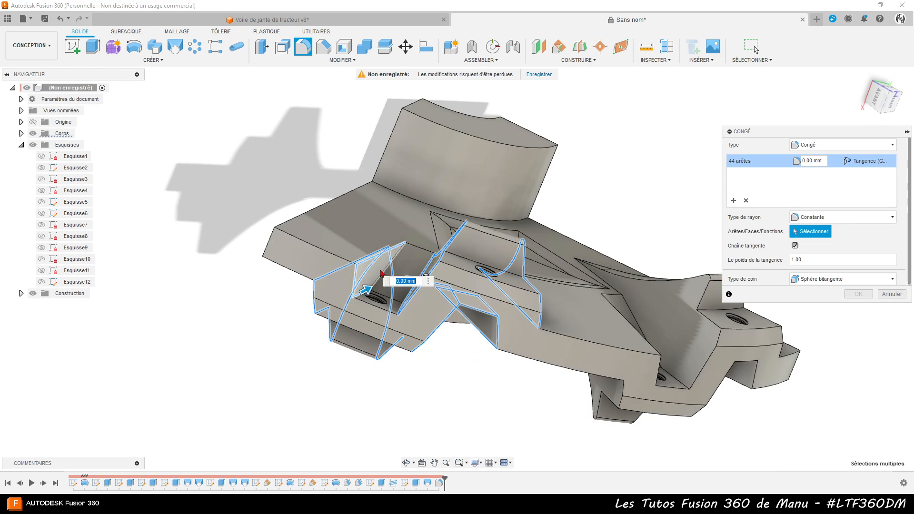
pyautogui.click(382, 280)
pyautogui.keyDown('shift'); pyautogui.moveTo(453, 351); pyautogui.dragTo(367, 139, button='middle'); pyautogui.keyUp('shift')
pyautogui.keyDown('shift'); pyautogui.moveTo(424, 266); pyautogui.dragTo(404, 275, button='middle'); pyautogui.keyUp('shift')
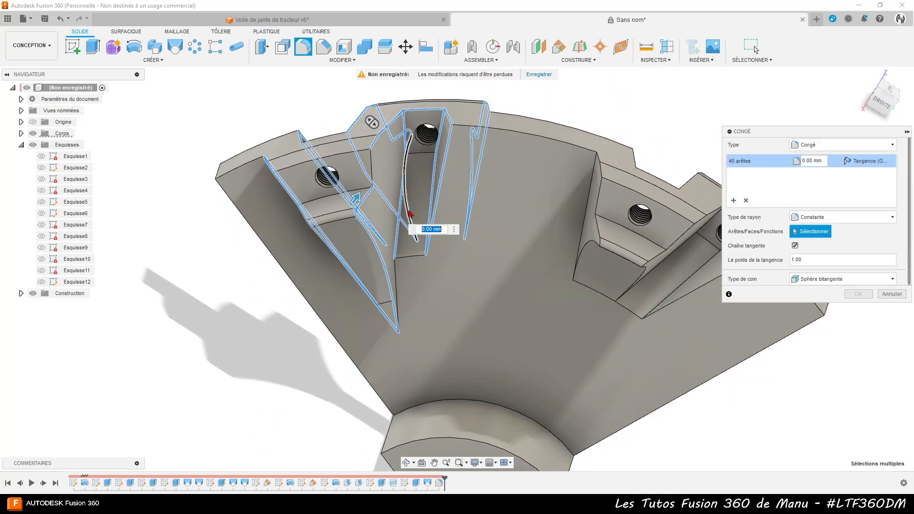
pyautogui.click(372, 171)
# Try a 3 mm radius on all selected lug edges, check the selection from several sides, and cancel the fillet
pyautogui.keyDown('shift'); pyautogui.moveTo(342, 350); pyautogui.dragTo(319, 399, button='middle'); pyautogui.keyUp('shift')
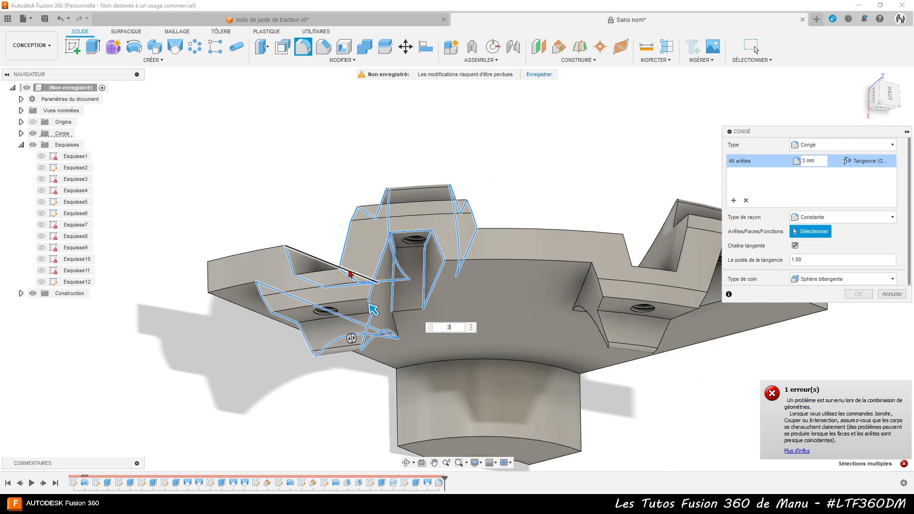
pyautogui.keyDown('shift'); pyautogui.moveTo(374, 310); pyautogui.dragTo(550, 373, button='middle'); pyautogui.keyUp('shift')
pyautogui.keyDown('shift'); pyautogui.moveTo(446, 290); pyautogui.dragTo(461, 292, button='middle'); pyautogui.keyUp('shift')
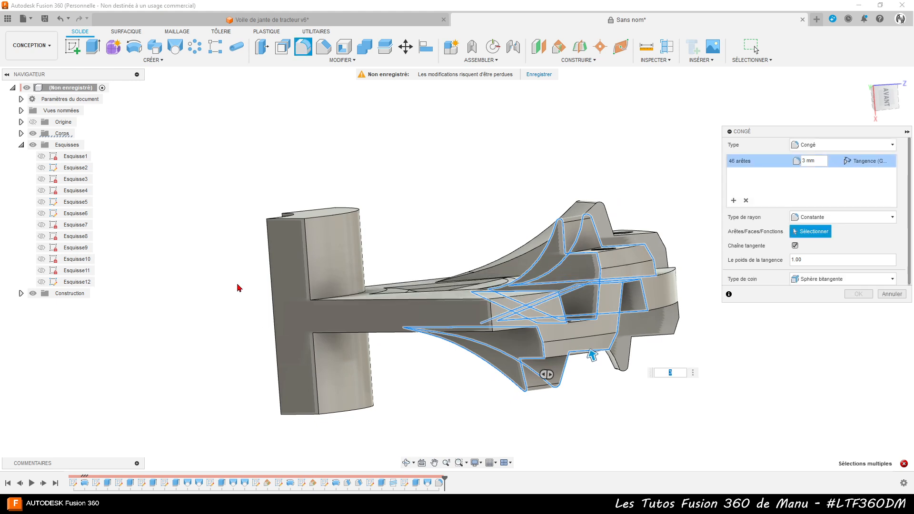
pyautogui.keyDown('shift'); pyautogui.moveTo(388, 372); pyautogui.dragTo(395, 343, button='middle'); pyautogui.keyUp('shift')
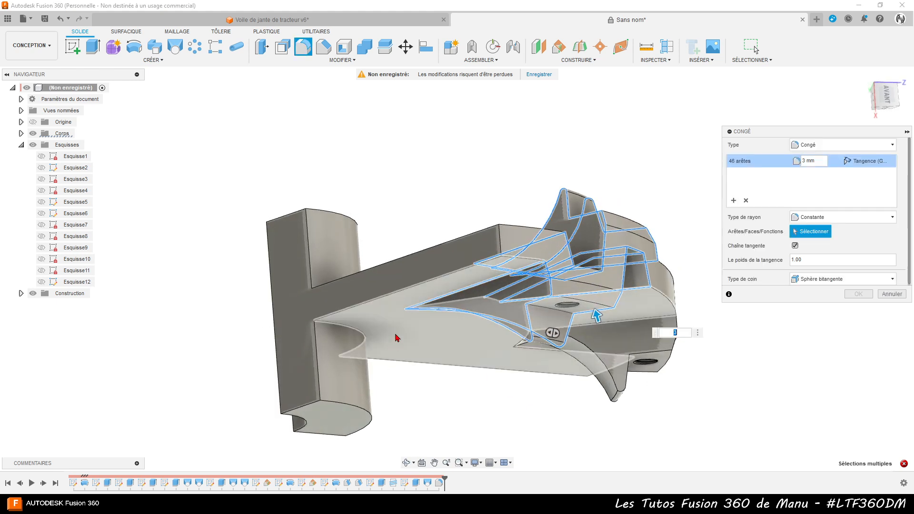
pyautogui.keyDown('shift'); pyautogui.moveTo(537, 282); pyautogui.dragTo(244, 409, button='middle'); pyautogui.keyUp('shift')
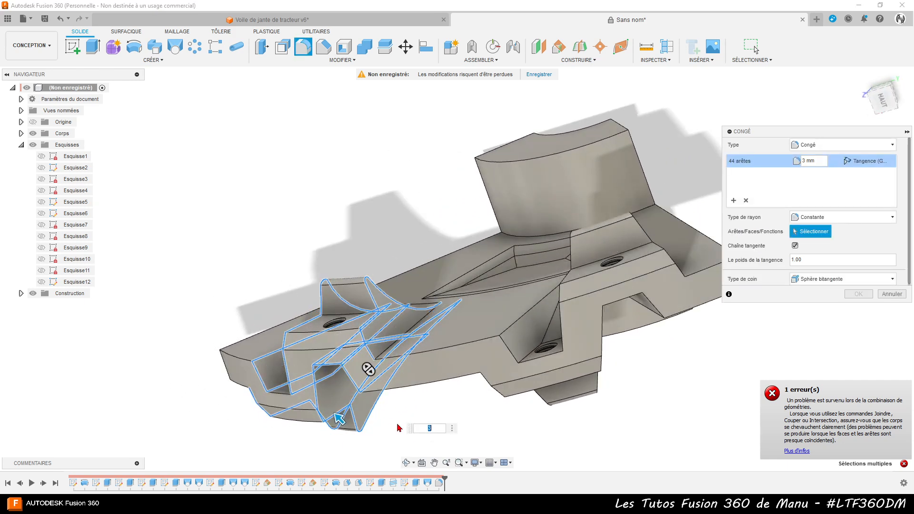
pyautogui.keyDown('shift'); pyautogui.moveTo(339, 419); pyautogui.dragTo(538, 234, button='middle'); pyautogui.keyUp('shift')
pyautogui.keyDown('shift'); pyautogui.moveTo(462, 350); pyautogui.dragTo(526, 334, button='middle'); pyautogui.keyUp('shift')
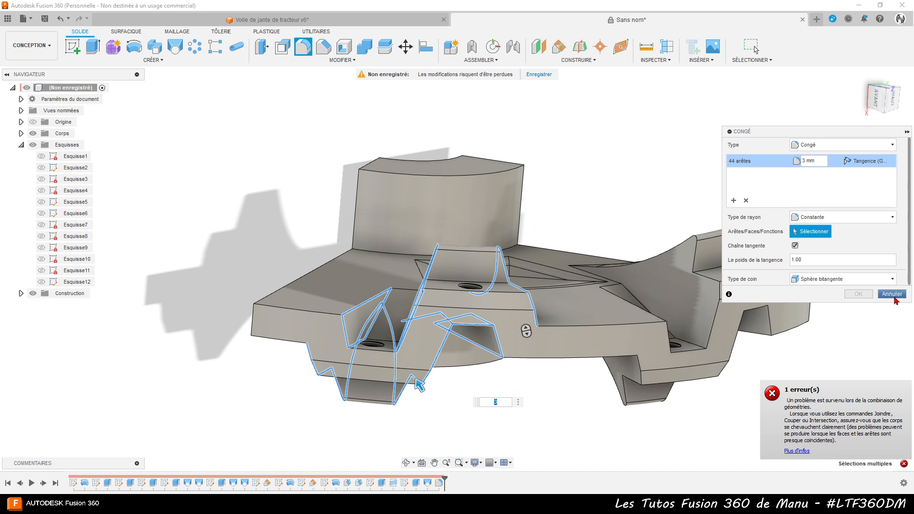
pyautogui.click(893, 296)
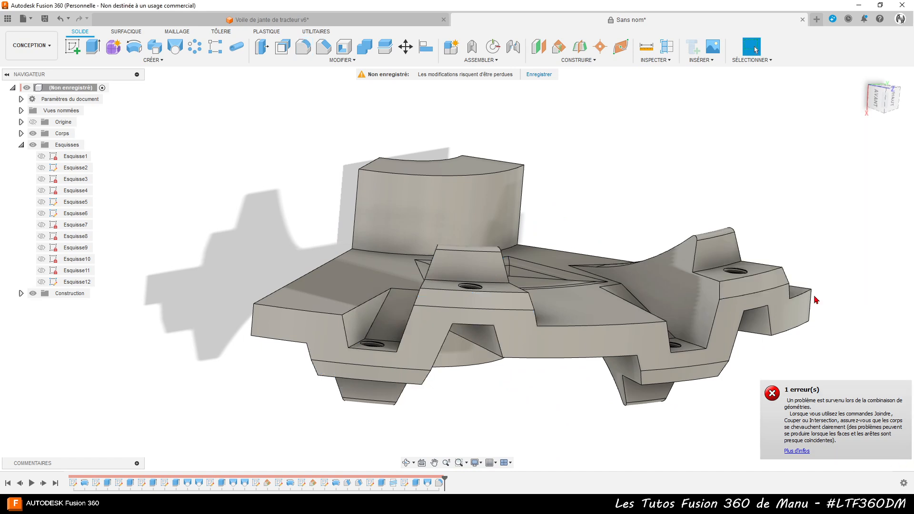
# Try a 3 mm constant-radius fillet on one lug's side profile edges and its curved rib edge
pyautogui.click(304, 50)
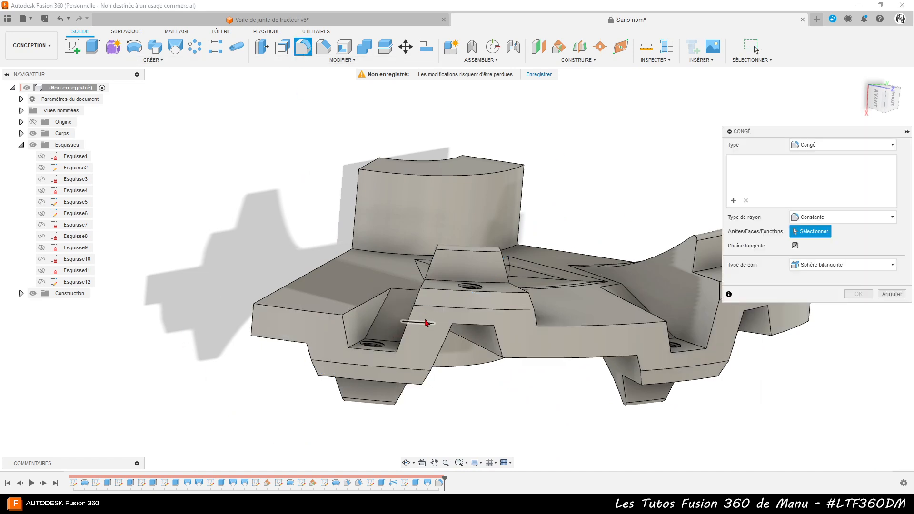
pyautogui.click(409, 331)
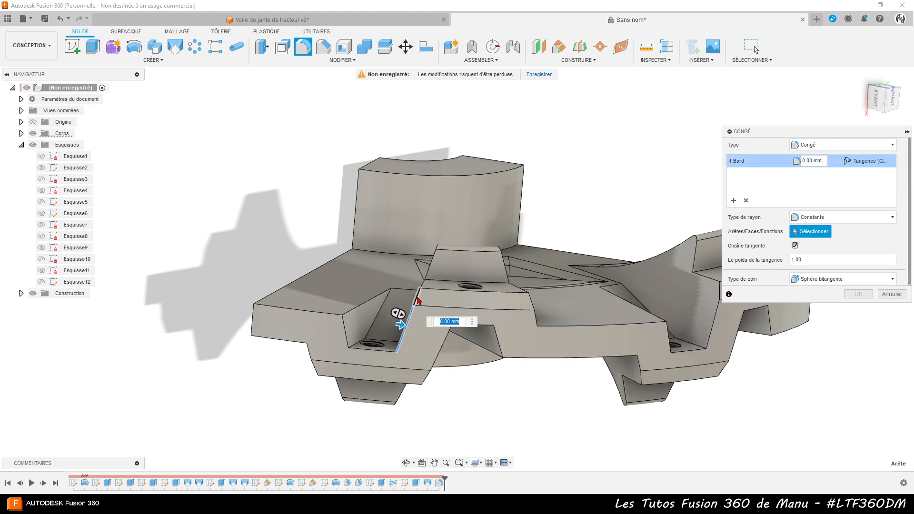
pyautogui.click(425, 282)
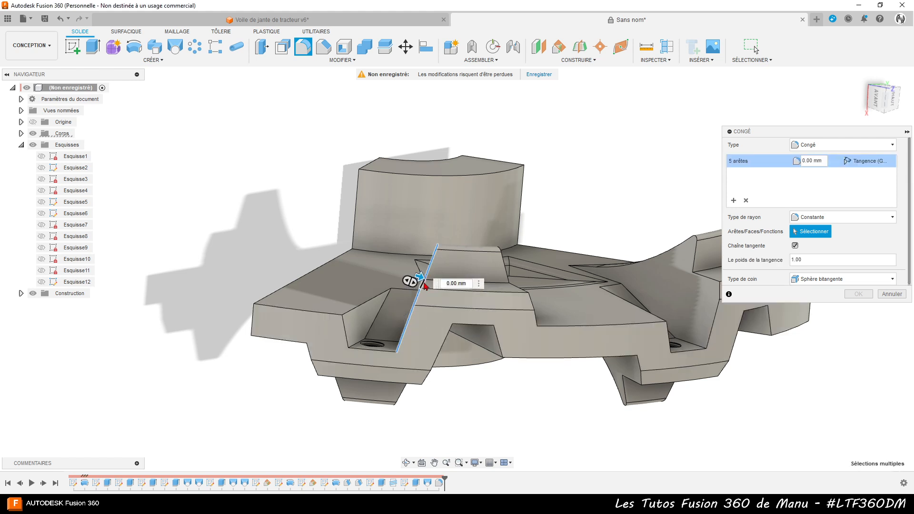
pyautogui.click(421, 285)
pyautogui.keyDown('shift'); pyautogui.moveTo(433, 388); pyautogui.dragTo(481, 381, button='middle'); pyautogui.keyUp('shift')
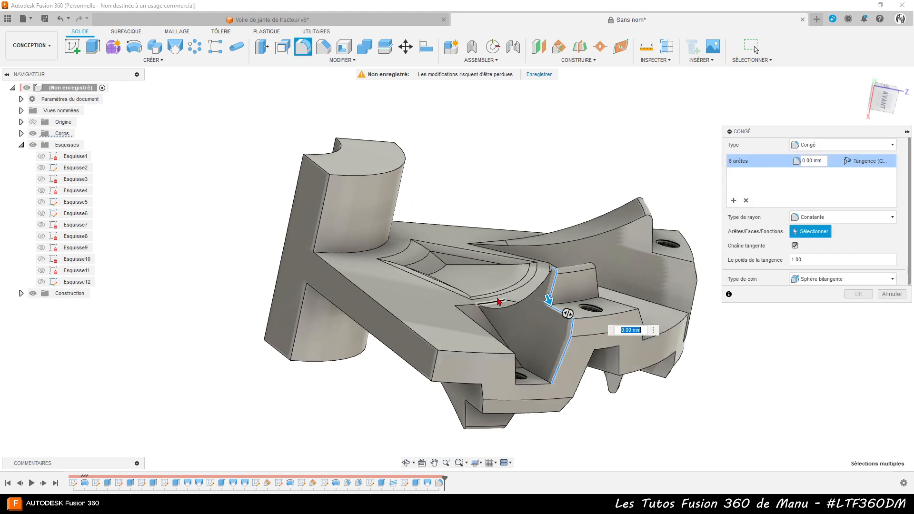
pyautogui.click(525, 302)
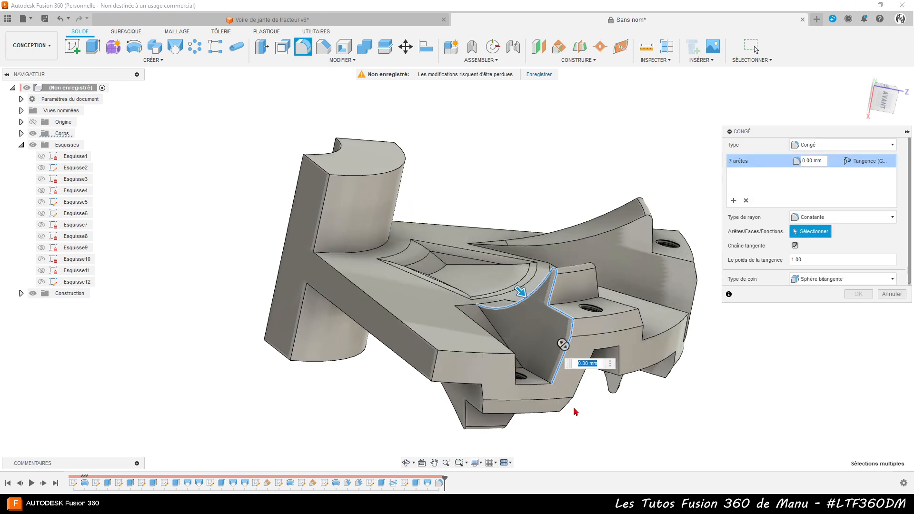
pyautogui.press('Return')
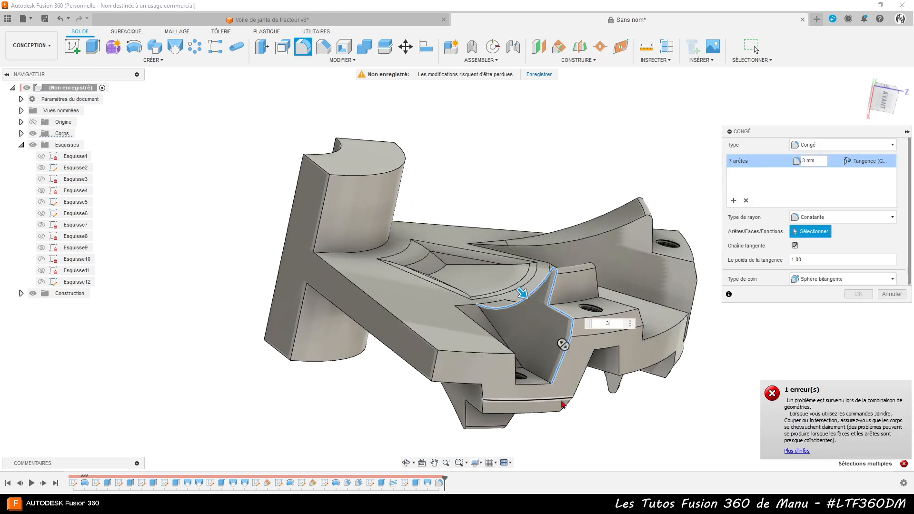
# Remove the extra upper profile edges from the 3 mm fillet, keeping the lug's lower profile edges and curved rib edge selected
pyautogui.click(542, 291)
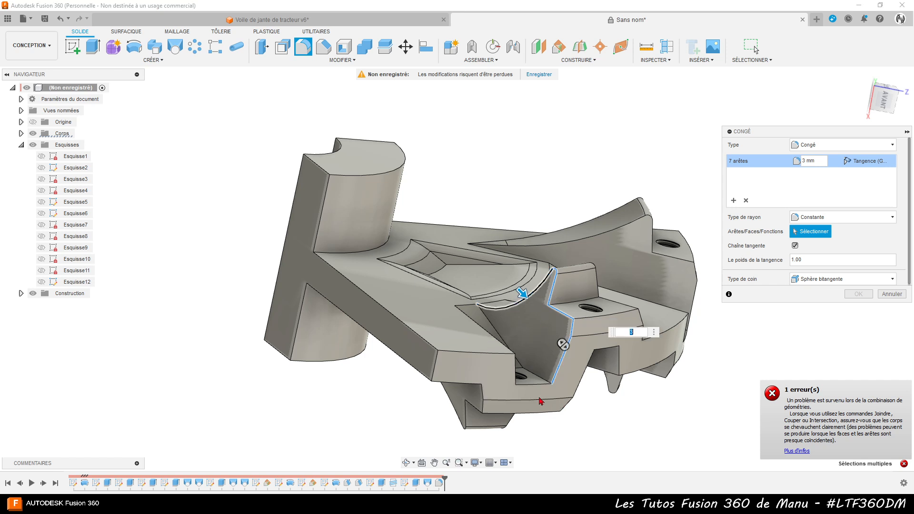
pyautogui.click(556, 288)
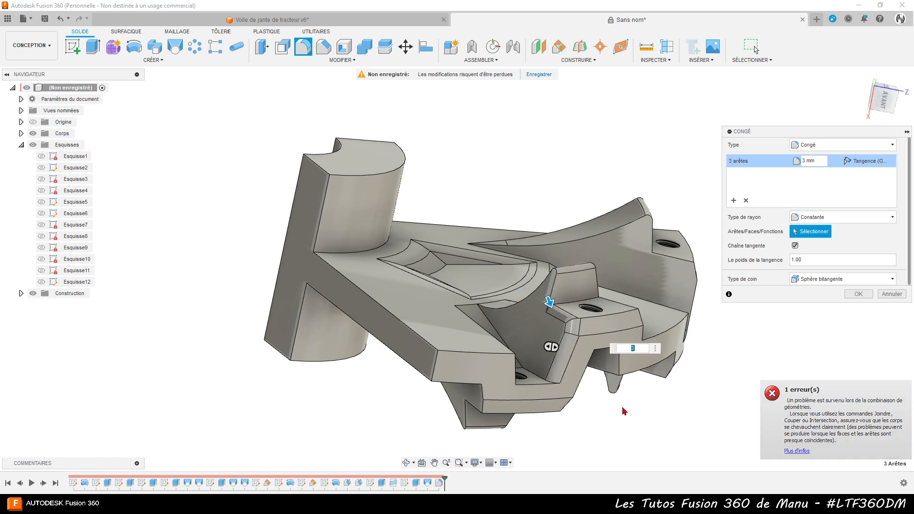
pyautogui.click(527, 301)
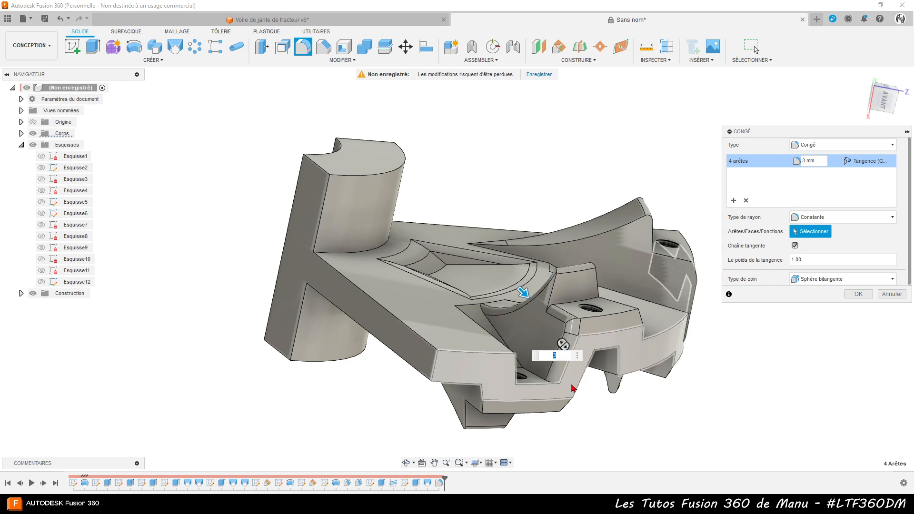
# Add the adjoining recess's floor edges, inner corner edges and opposite side wall edges to the 3 mm fillet
pyautogui.click(548, 387)
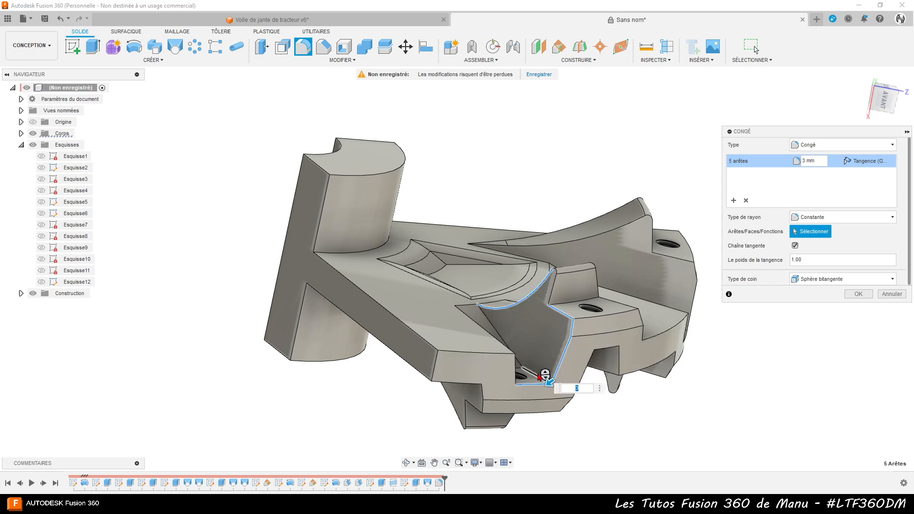
pyautogui.click(502, 326)
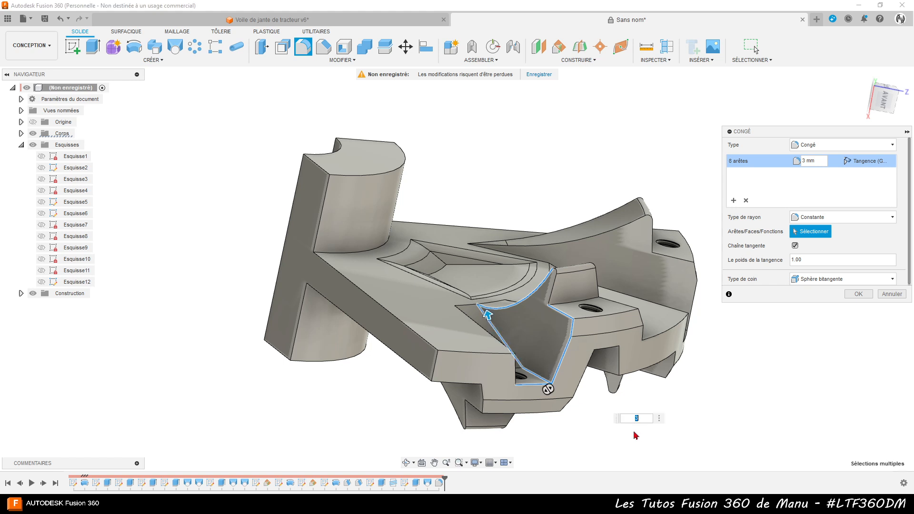
pyautogui.keyDown('shift'); pyautogui.moveTo(640, 436); pyautogui.dragTo(599, 433, button='middle'); pyautogui.keyUp('shift')
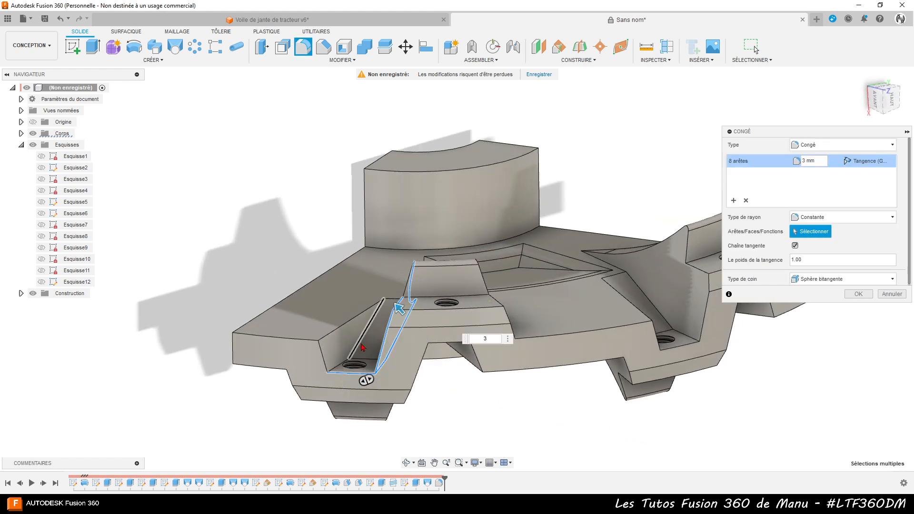
pyautogui.click(352, 329)
pyautogui.click(352, 329)
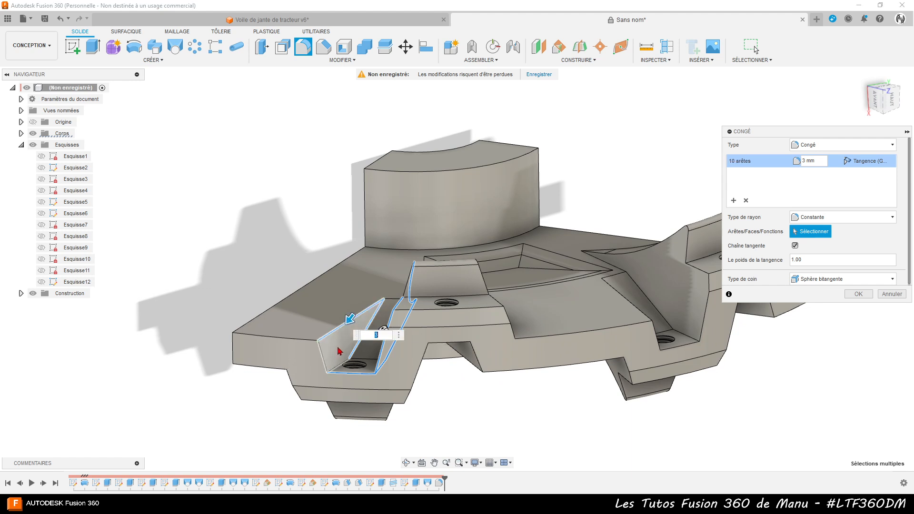
pyautogui.click(328, 364)
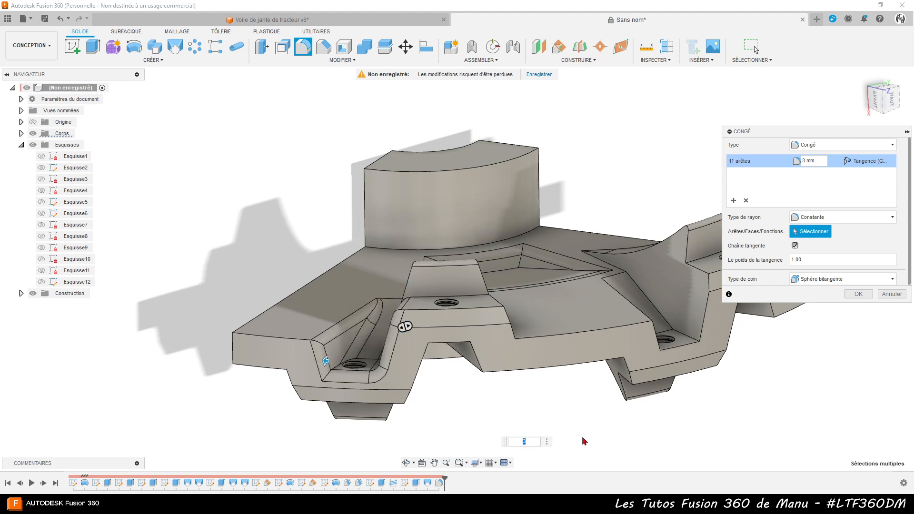
# Add the two edges closing the recess's inner end to the 3 mm fillet selection
pyautogui.keyDown('shift'); pyautogui.moveTo(499, 441); pyautogui.dragTo(500, 417, button='middle'); pyautogui.keyUp('shift')
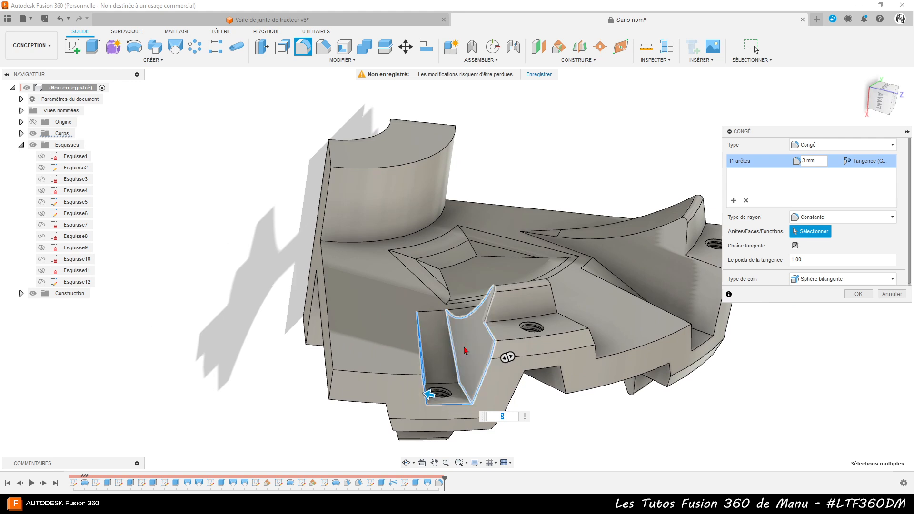
pyautogui.click(439, 315)
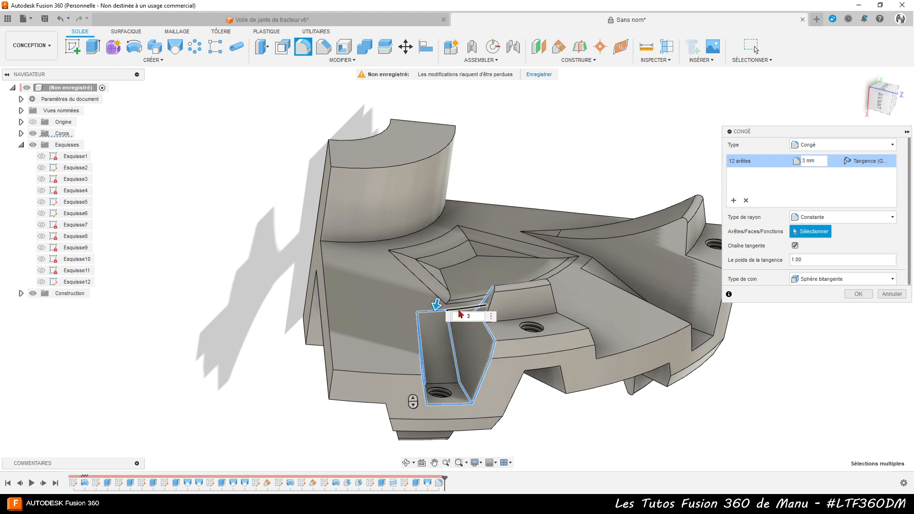
pyautogui.click(460, 313)
# Add the base, side profile and curved rib edges on the same lug's other flank to the 3 mm fillet
pyautogui.keyDown('shift'); pyautogui.moveTo(536, 423); pyautogui.dragTo(500, 443, button='middle'); pyautogui.keyUp('shift')
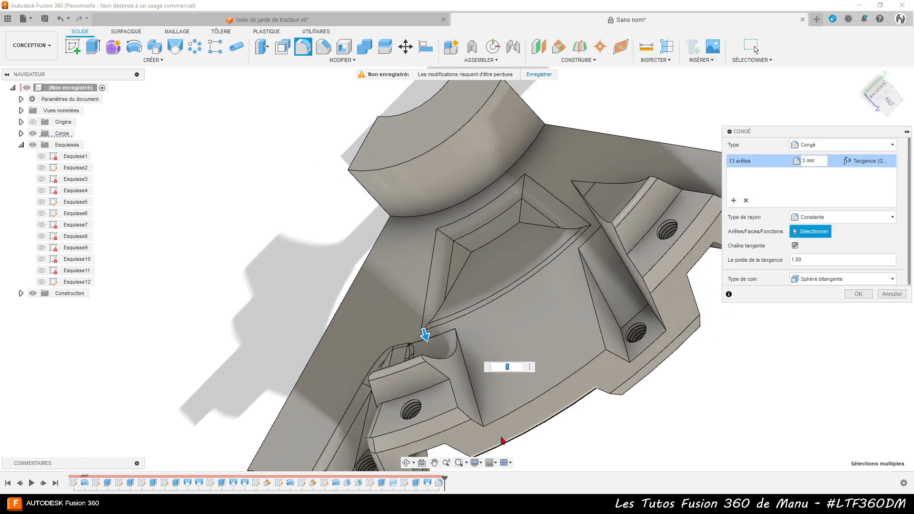
pyautogui.click(468, 415)
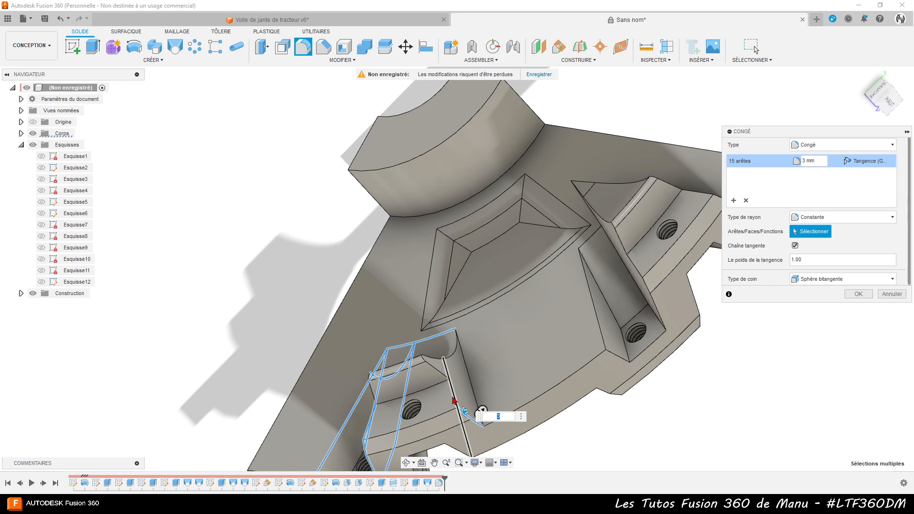
pyautogui.click(452, 386)
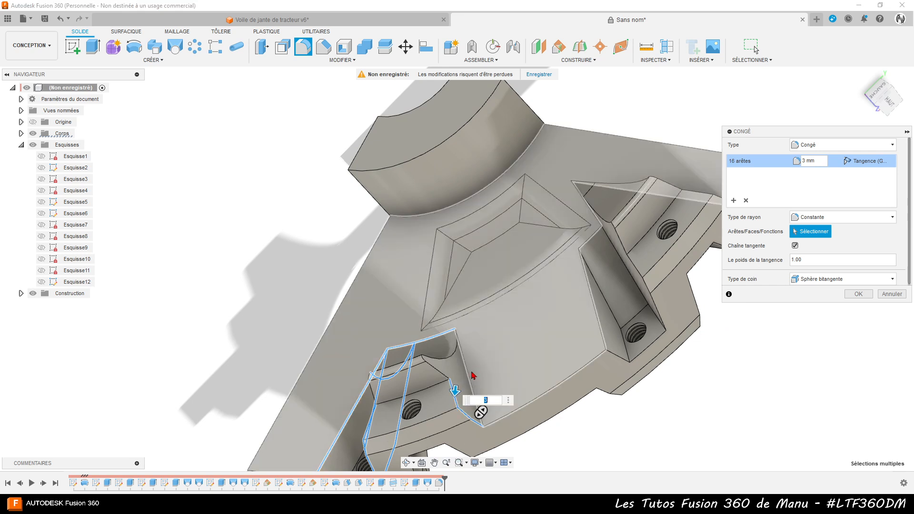
pyautogui.click(469, 378)
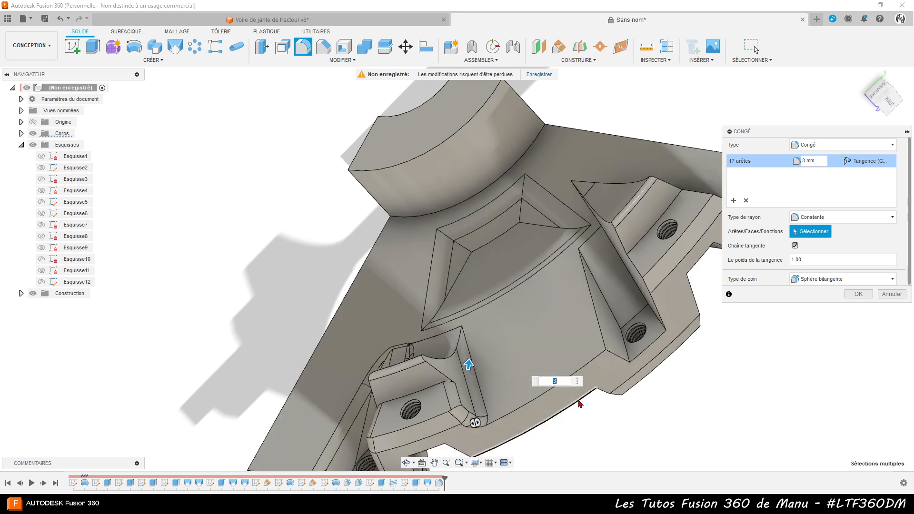
pyautogui.keyDown('shift'); pyautogui.moveTo(584, 404); pyautogui.dragTo(578, 437, button='middle'); pyautogui.keyUp('shift')
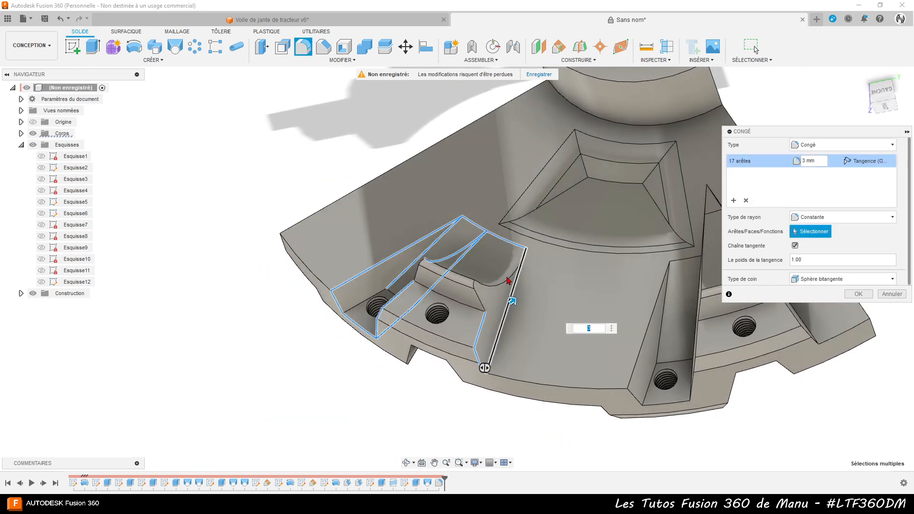
pyautogui.click(509, 285)
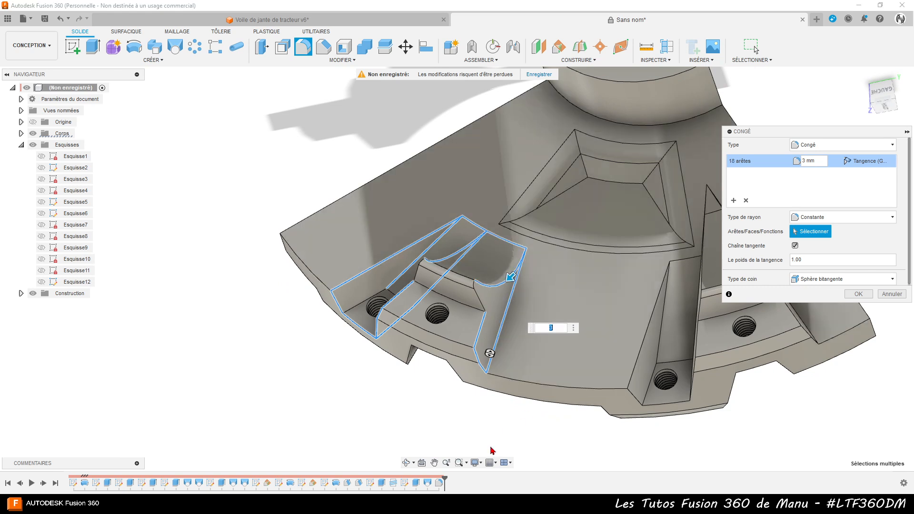
# Add the base, side profile and curved rib edges of the end lug on the disc's opposite face to the 3 mm fillet
pyautogui.keyDown('shift'); pyautogui.moveTo(466, 426); pyautogui.dragTo(575, 334, button='middle'); pyautogui.keyUp('shift')
pyautogui.click(574, 321)
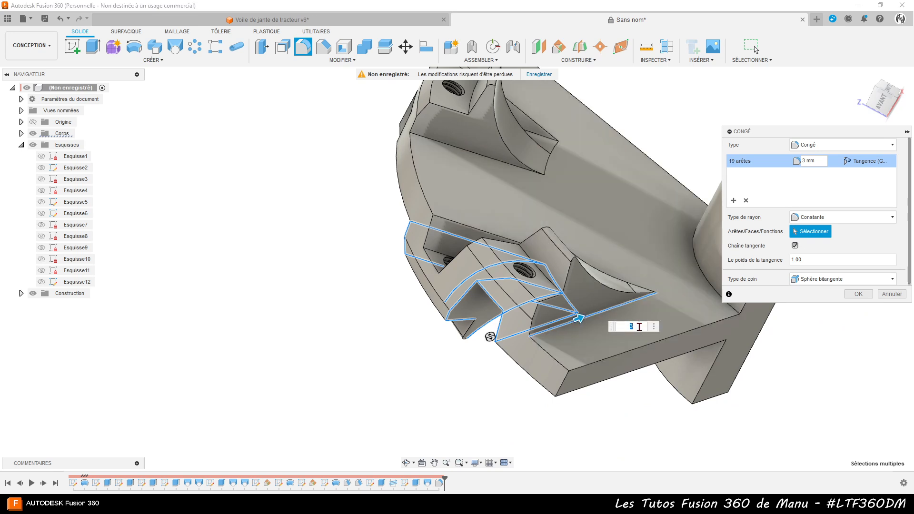
pyautogui.click(533, 328)
pyautogui.click(548, 301)
pyautogui.click(543, 310)
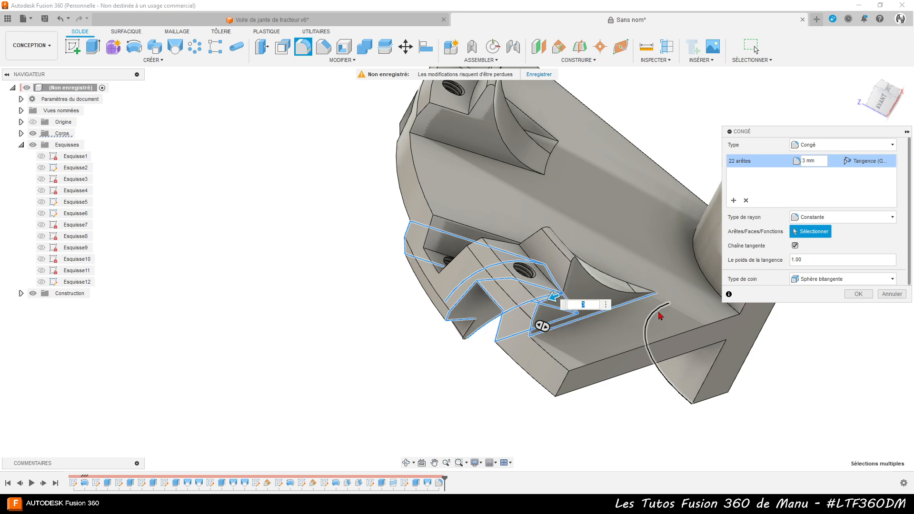
pyautogui.click(619, 294)
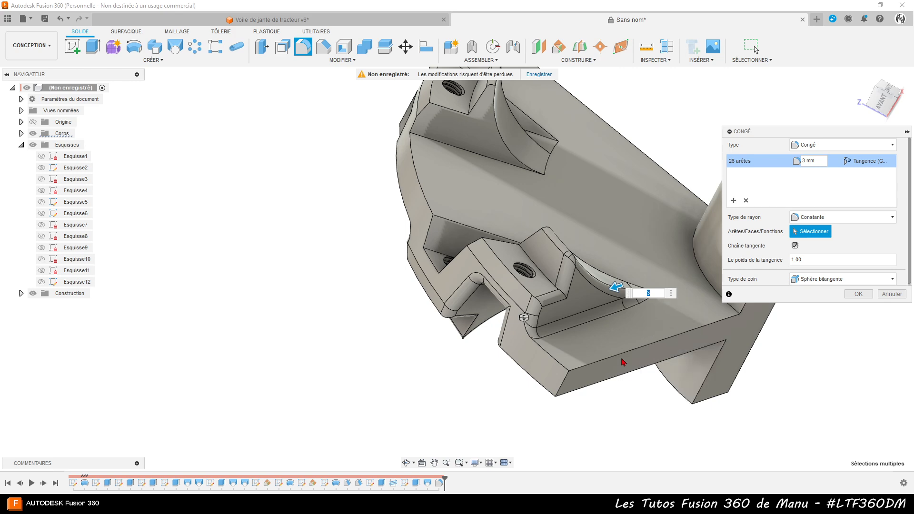
# Add the stepped profile edges on the recess-facing flank of the opposite-face end lug to the 3 mm fillet
pyautogui.keyDown('shift'); pyautogui.moveTo(598, 384); pyautogui.dragTo(598, 429, button='middle'); pyautogui.keyUp('shift')
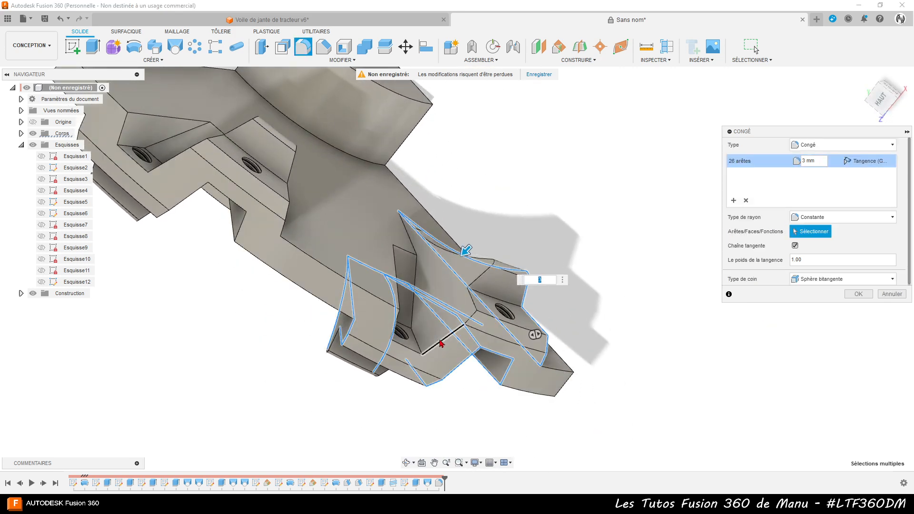
pyautogui.click(460, 329)
pyautogui.click(473, 312)
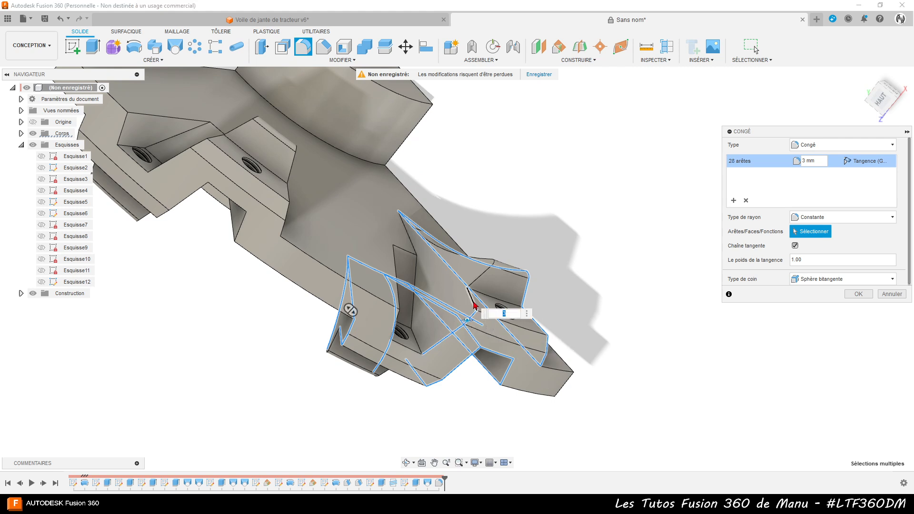
pyautogui.click(498, 330)
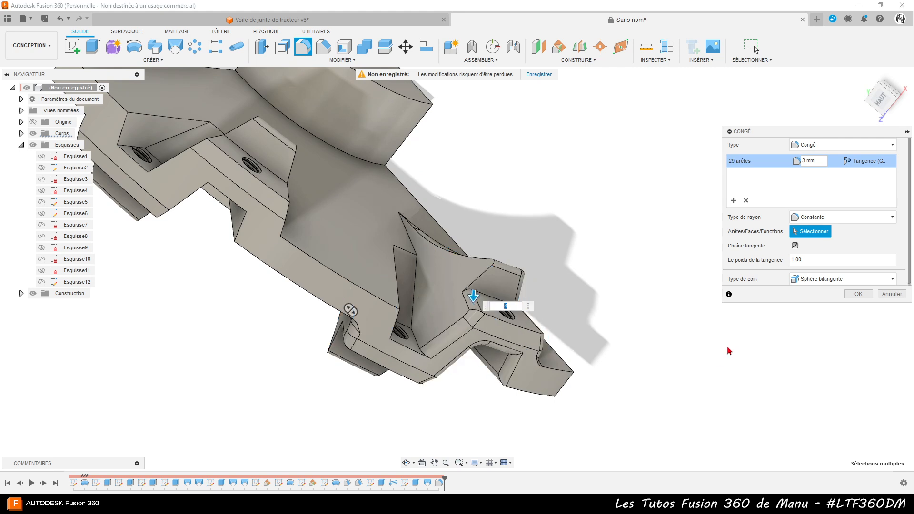
pyautogui.click(486, 280)
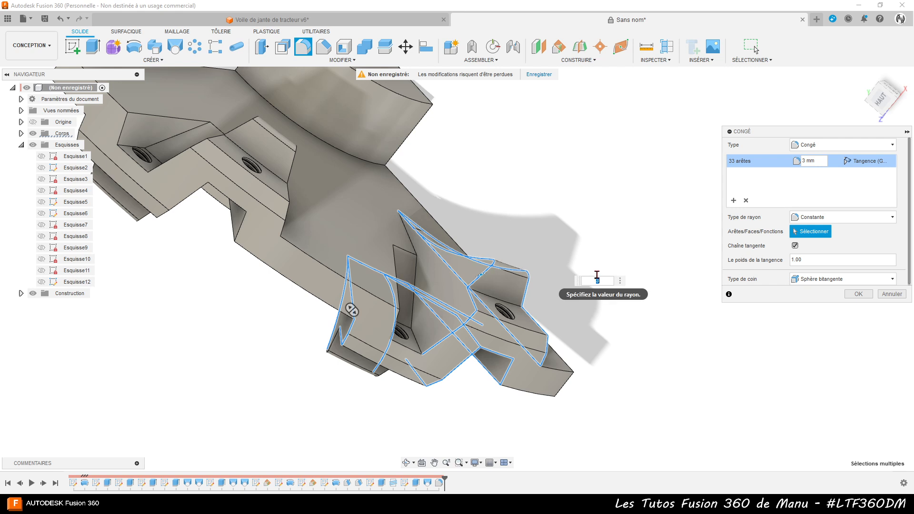
pyautogui.moveTo(599, 291)
pyautogui.keyDown('shift'); pyautogui.mouseDown(button='middle')
pyautogui.moveTo(574, 296)
pyautogui.moveTo(595, 291)
pyautogui.mouseUp(button='middle'); pyautogui.keyUp('shift')
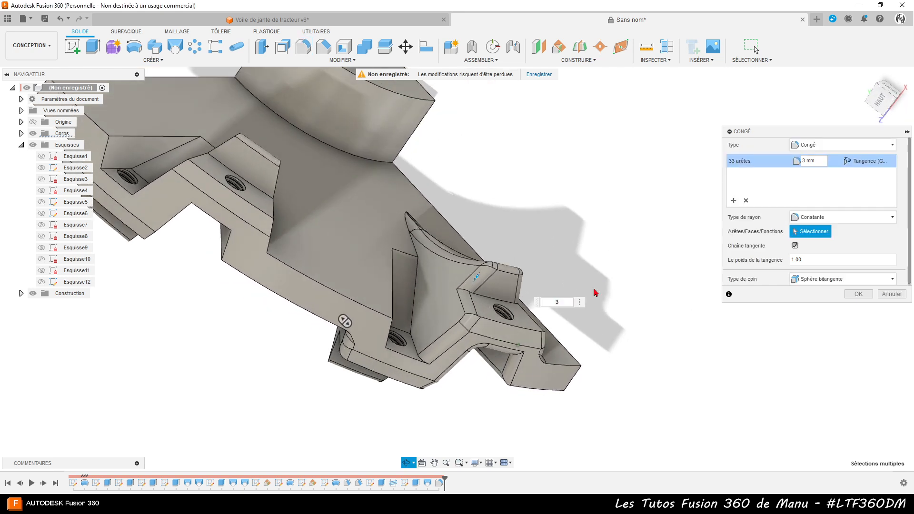
# Add the floor, corner and side wall edges of the recess adjoining the opposite-face end lug to the 3 mm fillet
pyautogui.click(419, 354)
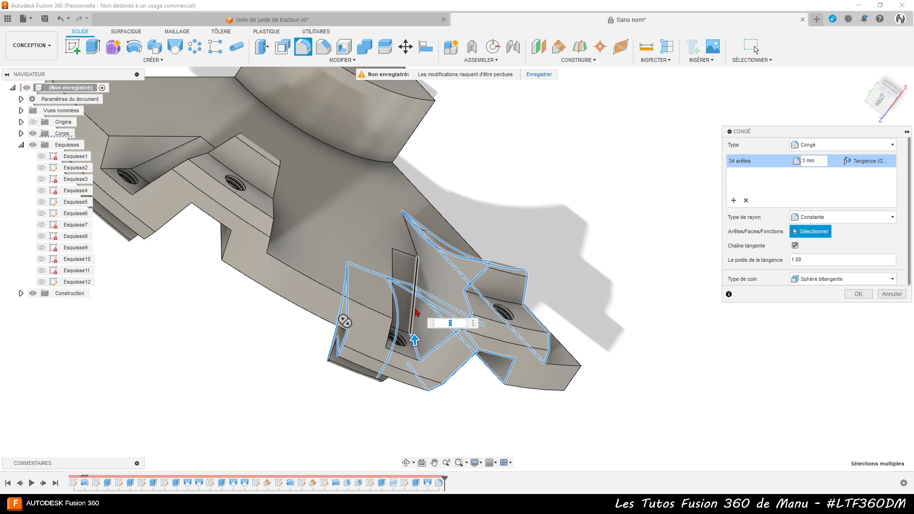
pyautogui.click(416, 303)
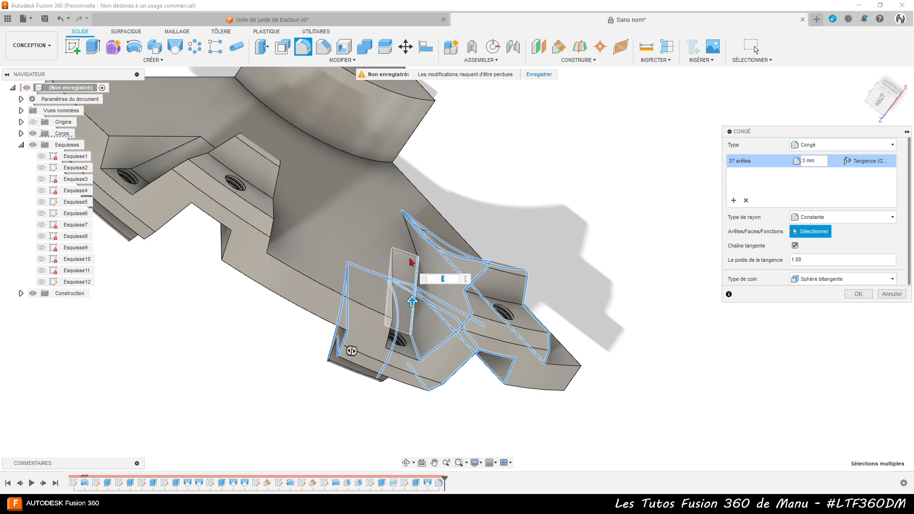
pyautogui.click(410, 354)
pyautogui.keyDown('shift'); pyautogui.moveTo(457, 399); pyautogui.dragTo(471, 416, button='middle'); pyautogui.keyUp('shift')
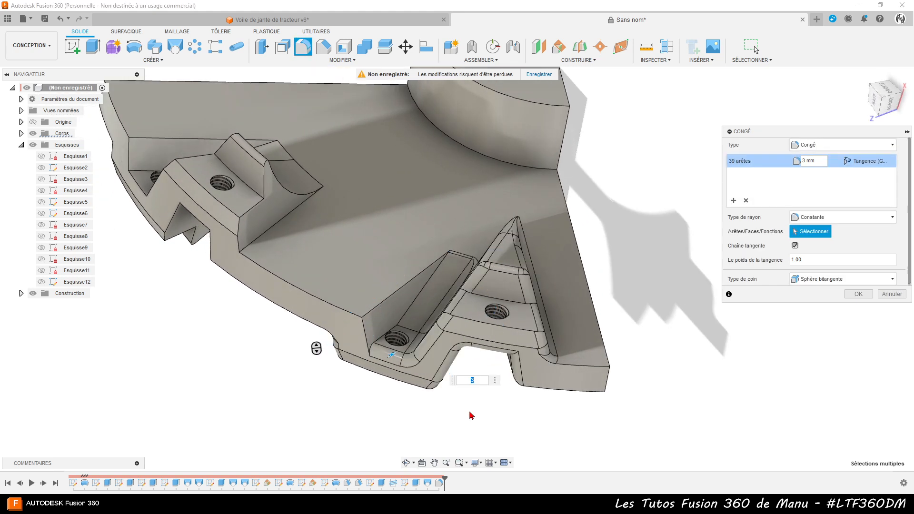
pyautogui.click(380, 344)
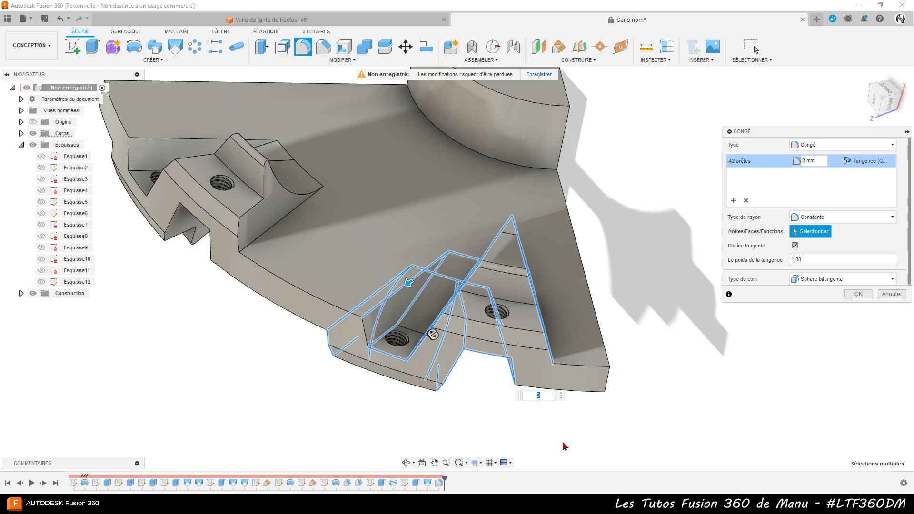
pyautogui.keyDown('shift'); pyautogui.moveTo(520, 440); pyautogui.dragTo(544, 435, button='middle'); pyautogui.keyUp('shift')
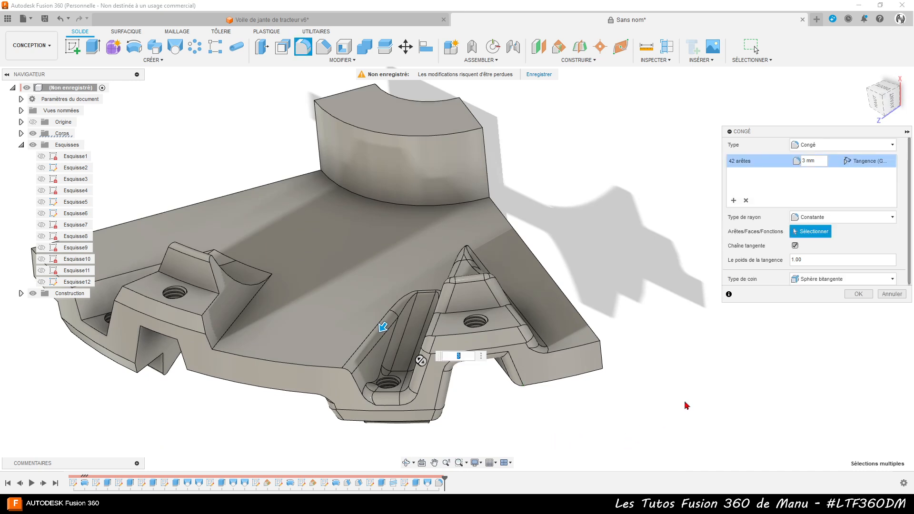
# Add the base, side profile and curved rib edges of the other lug on this face to the 3 mm fillet
pyautogui.scroll(-2, 686, 331)
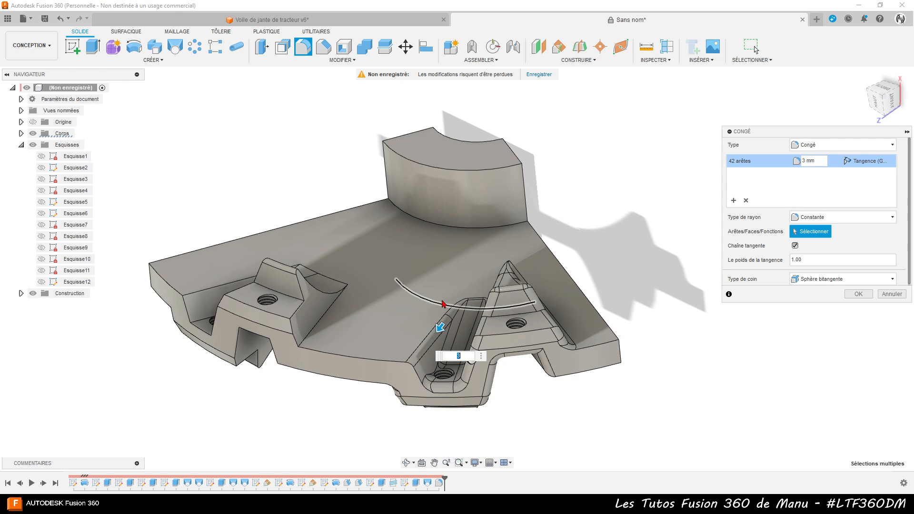
pyautogui.scroll(3, 289, 339)
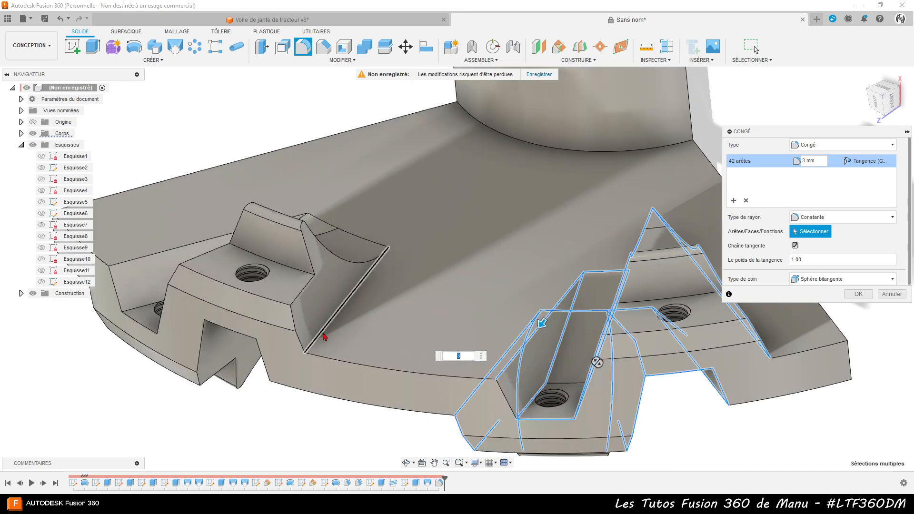
pyautogui.click(323, 336)
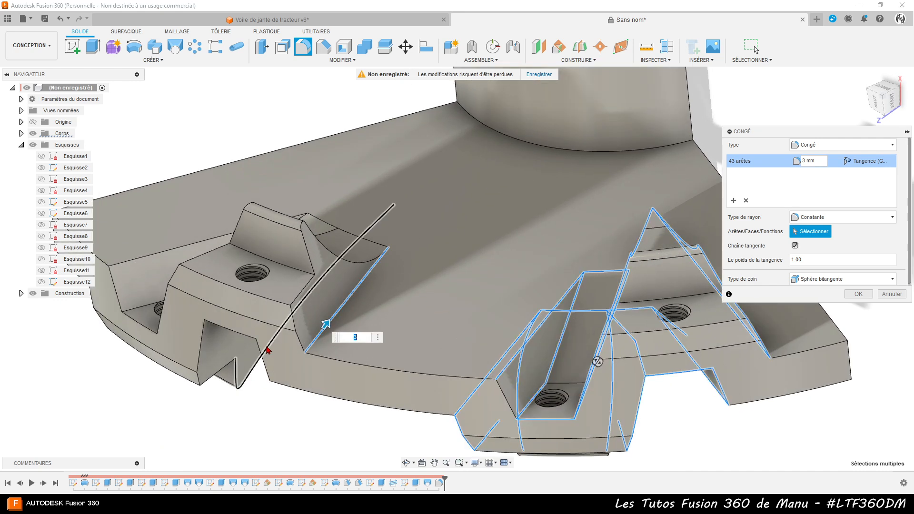
pyautogui.click(291, 319)
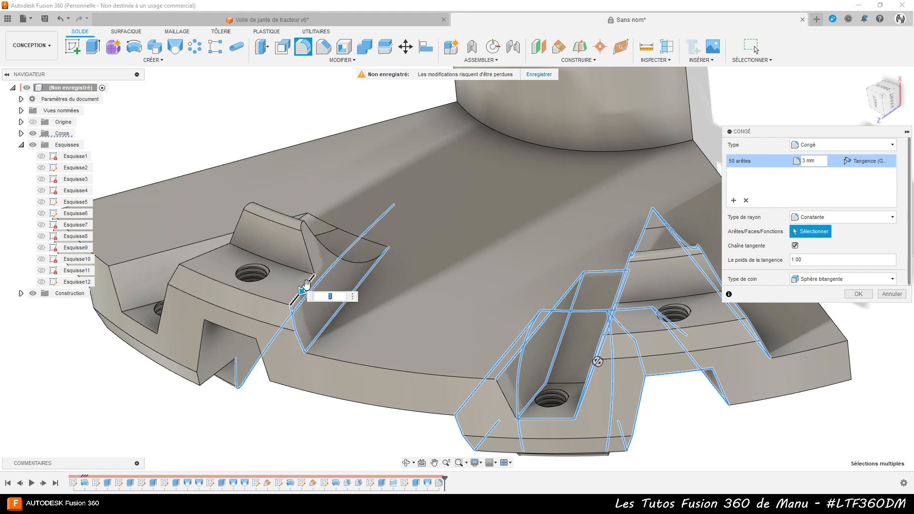
pyautogui.click(331, 270)
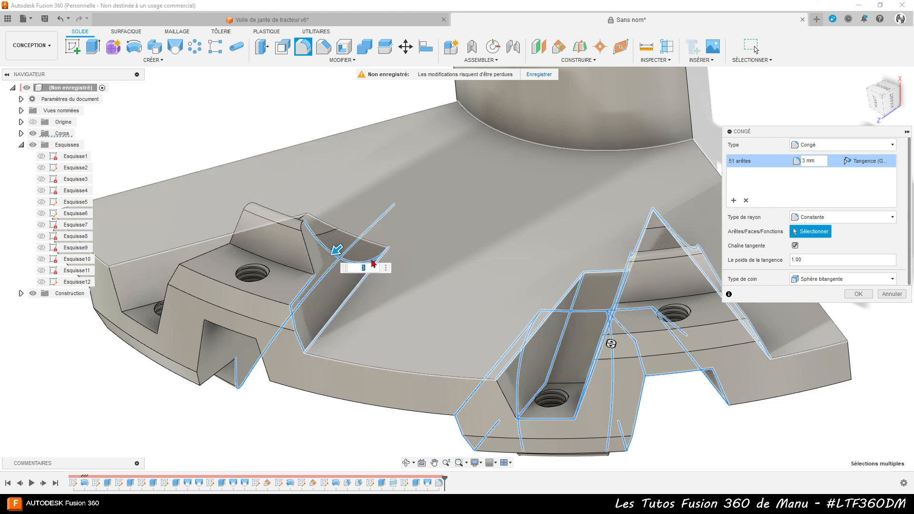
pyautogui.click(314, 268)
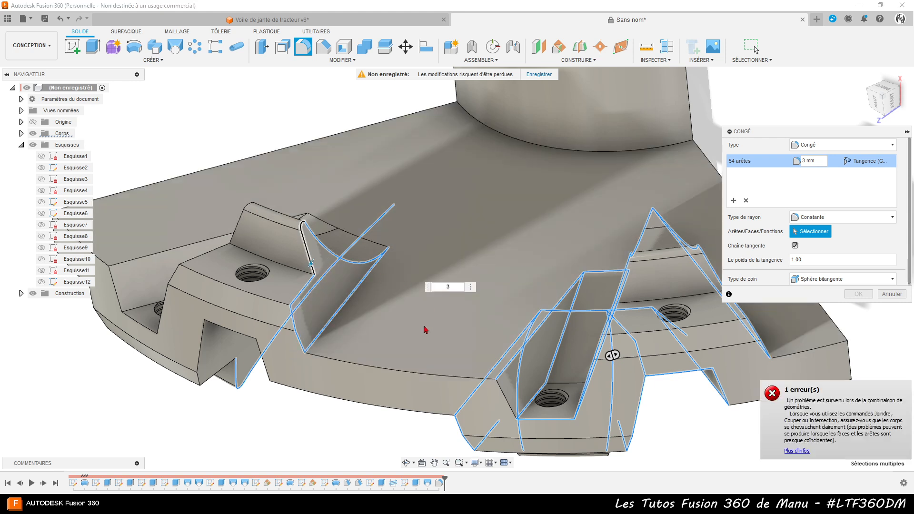
# Add the floor, corner and side wall edges of the threaded-hole recess behind that lug to the 3 mm fillet
pyautogui.keyDown('shift'); pyautogui.moveTo(318, 408); pyautogui.dragTo(327, 381, button='middle'); pyautogui.keyUp('shift')
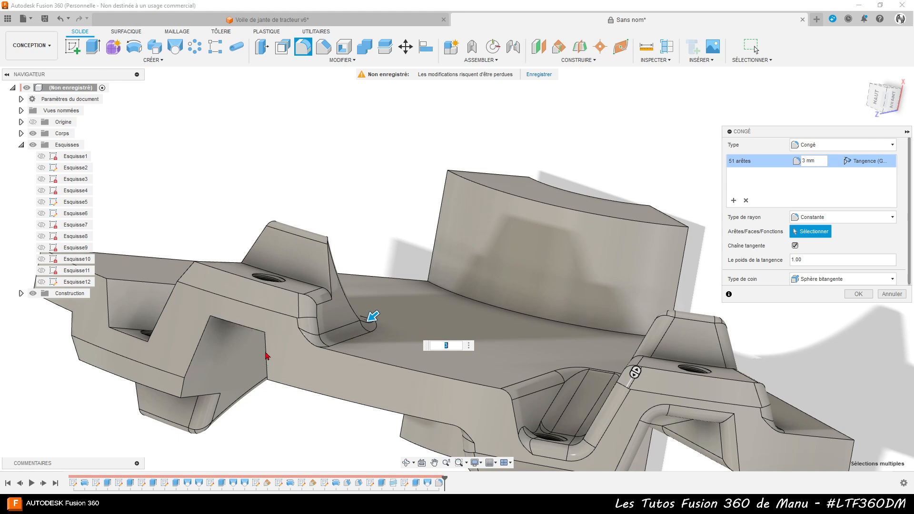
pyautogui.keyDown('shift'); pyautogui.moveTo(283, 416); pyautogui.dragTo(331, 407, button='middle'); pyautogui.keyUp('shift')
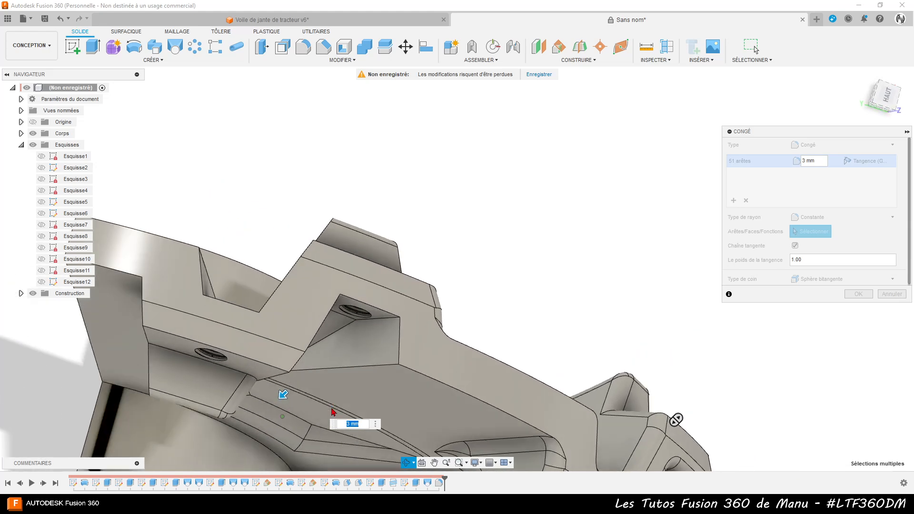
pyautogui.click(386, 370)
pyautogui.click(399, 360)
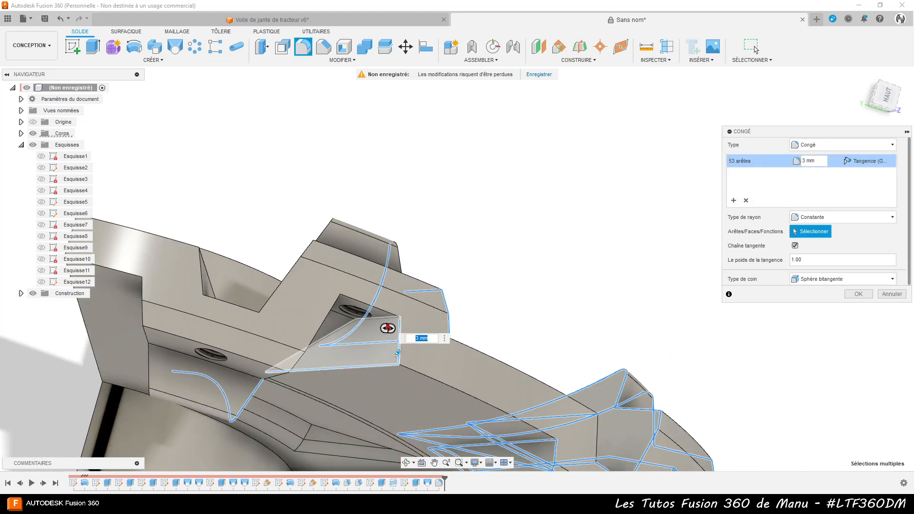
pyautogui.click(388, 321)
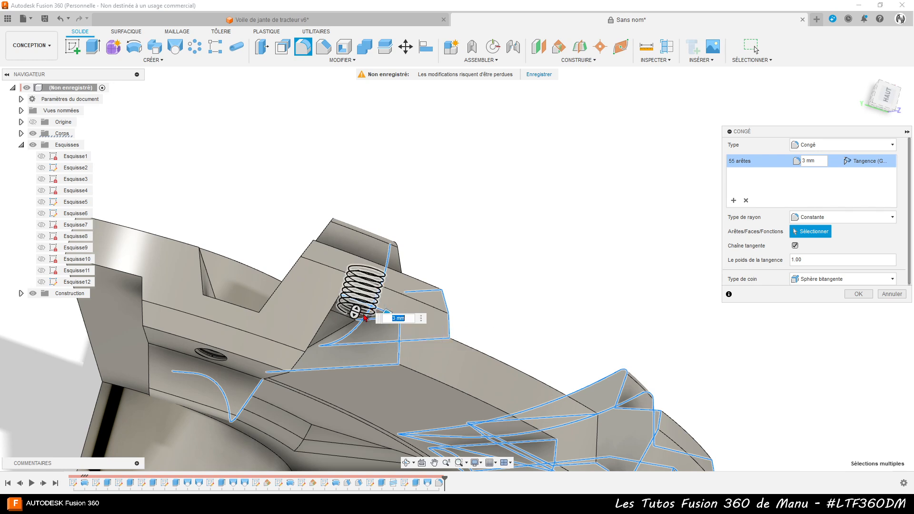
pyautogui.click(300, 363)
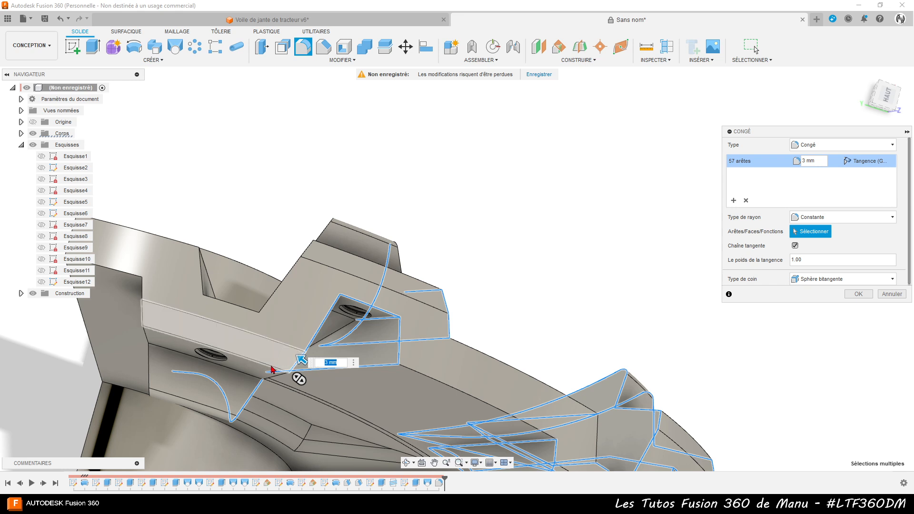
pyautogui.click(275, 380)
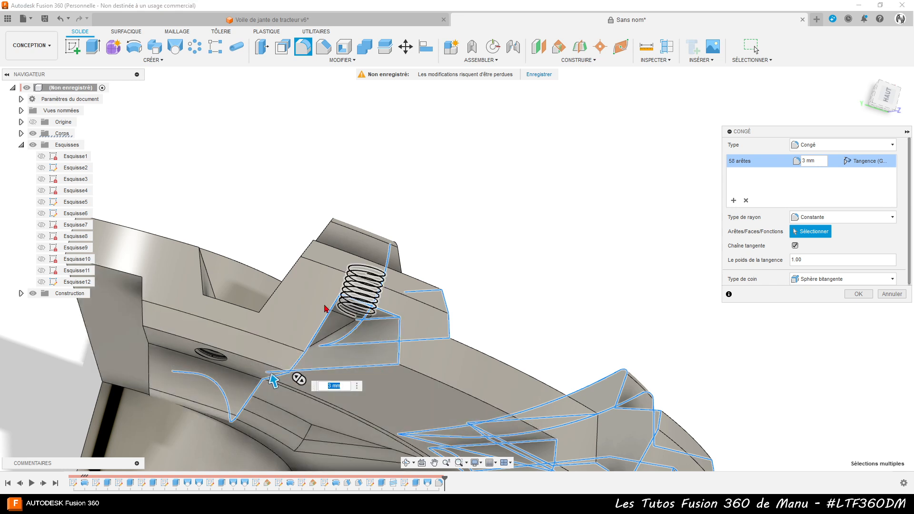
# Add the sloped side, floor and opposite side edges of the recess opening in the outer rim to the 3 mm fillet
pyautogui.click(269, 300)
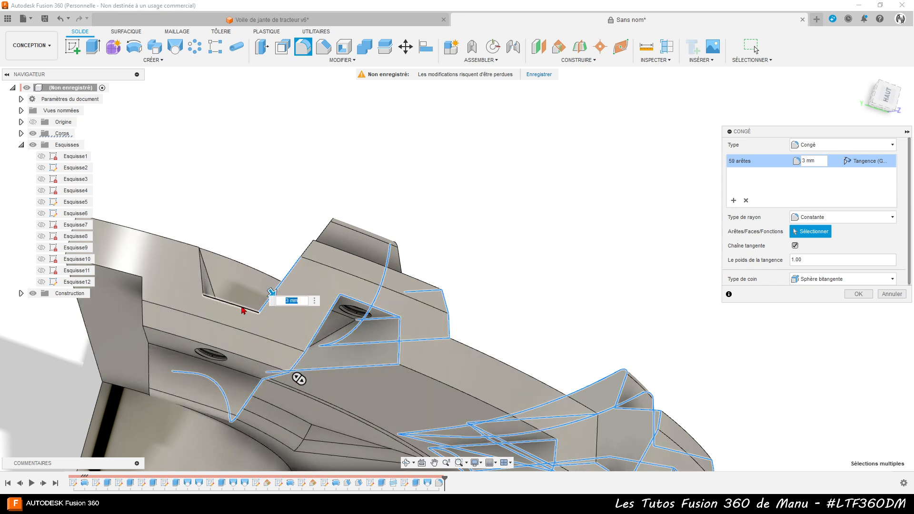
pyautogui.click(244, 308)
pyautogui.click(201, 274)
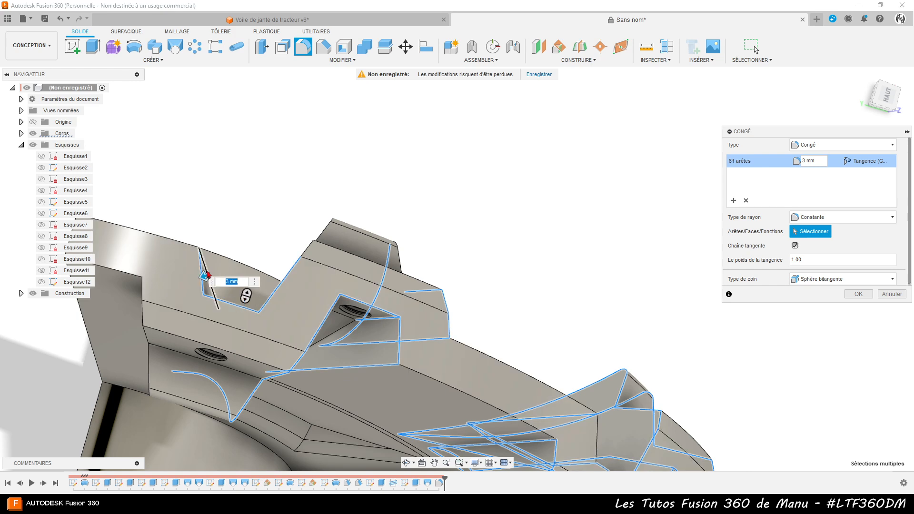
pyautogui.click(208, 275)
# Add the adjoining lug's side edges and the upper straight and curved edges of the threaded-hole recess to the 3 mm fillet
pyautogui.keyDown('shift'); pyautogui.moveTo(301, 302); pyautogui.dragTo(304, 343, button='middle'); pyautogui.keyUp('shift')
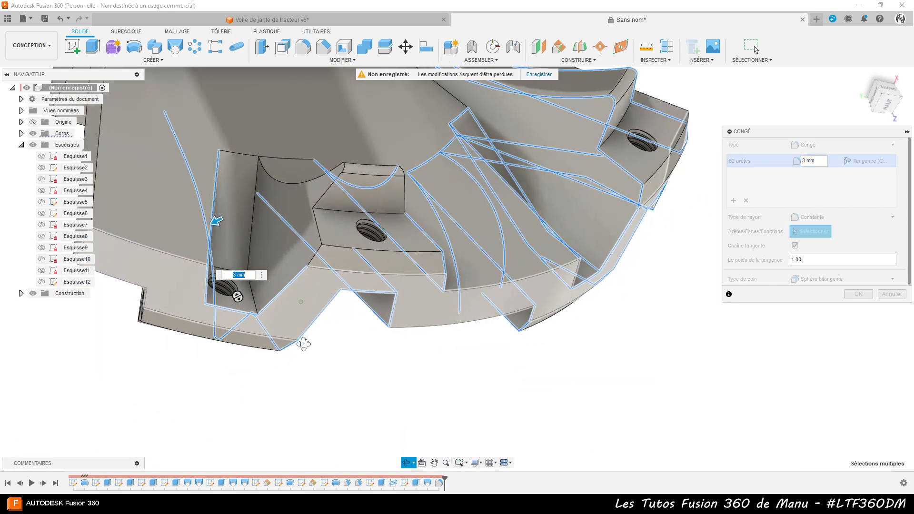
pyautogui.click(323, 244)
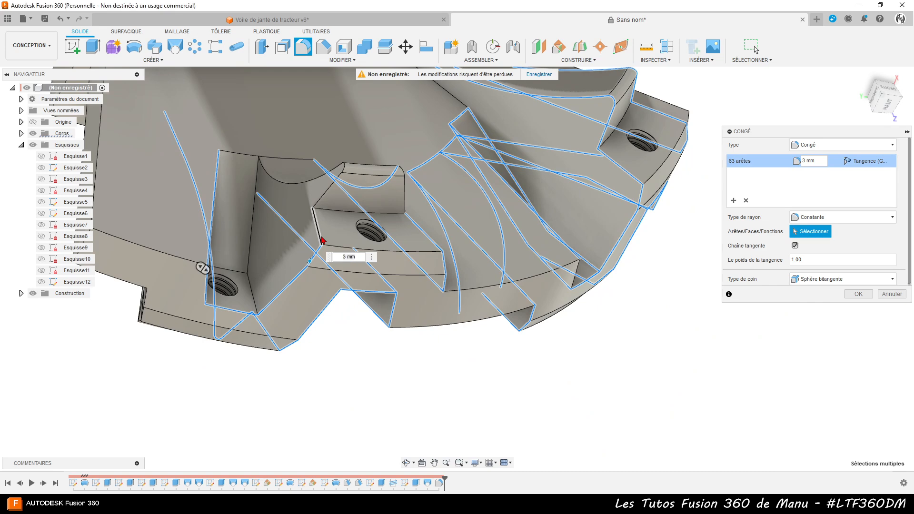
pyautogui.click(321, 238)
pyautogui.click(318, 182)
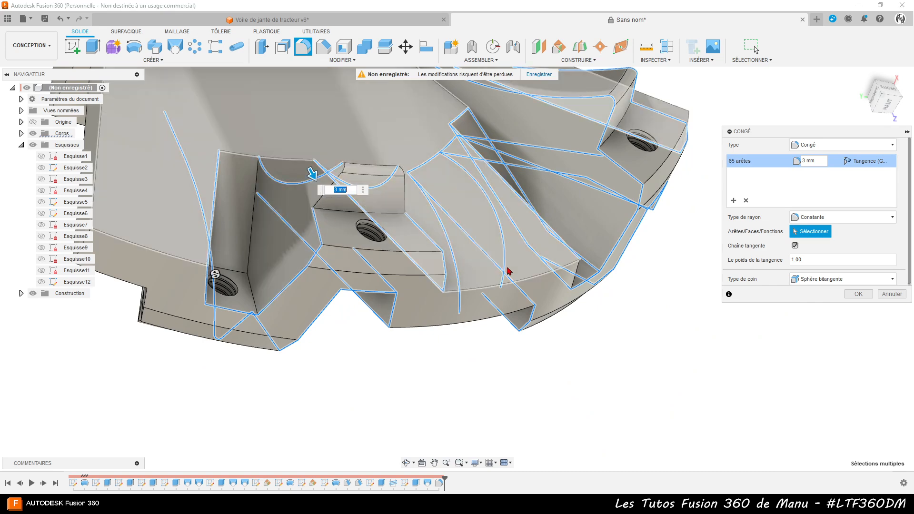
pyautogui.click(248, 151)
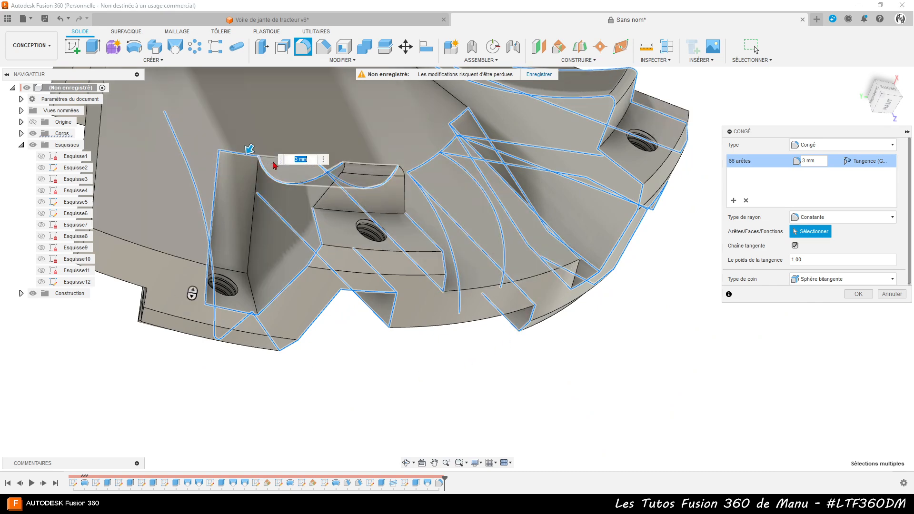
pyautogui.click(274, 167)
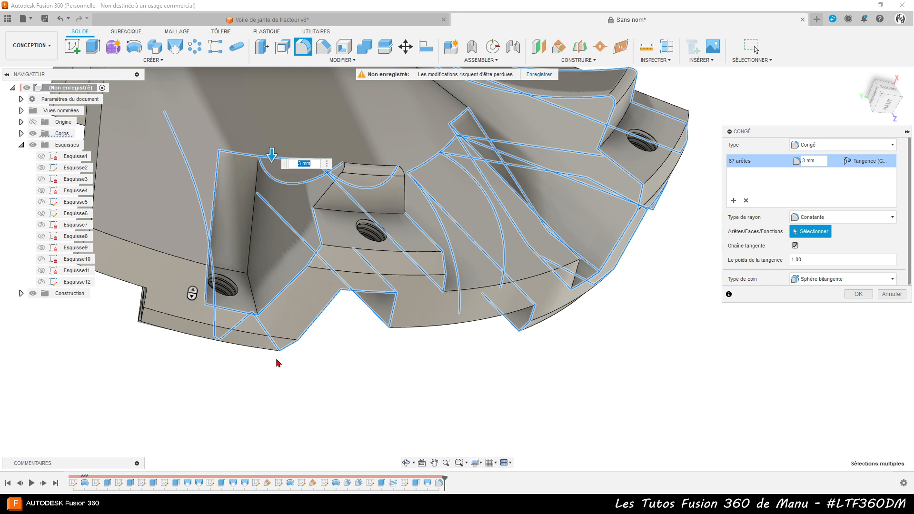
# Try to fillet the recess's long inner corner edge, keeping only the short floor corner edge in the 3 mm selection
pyautogui.click(250, 241)
pyautogui.click(253, 292)
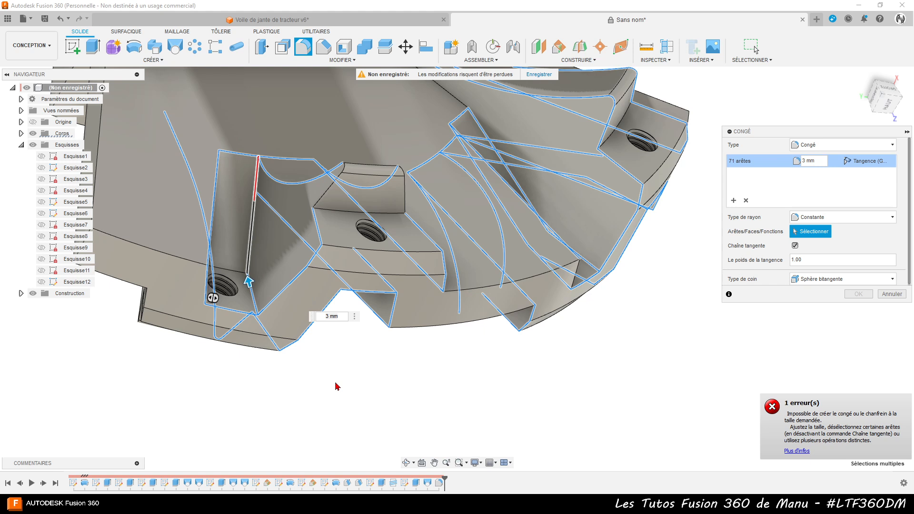
pyautogui.click(308, 309)
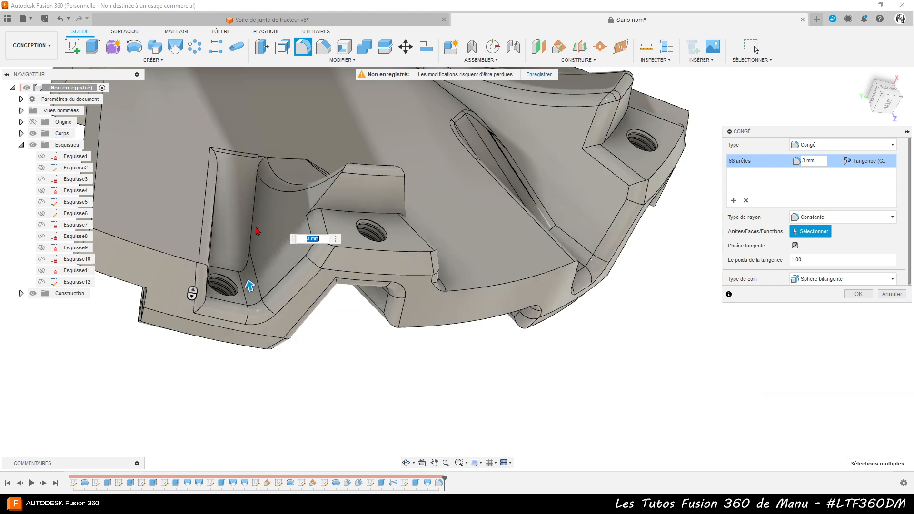
# Add the stepped flank edges and curved rib edge of the lug on the opposite face to the 3 mm fillet
pyautogui.keyDown('shift'); pyautogui.moveTo(328, 368); pyautogui.dragTo(346, 332, button='middle'); pyautogui.keyUp('shift')
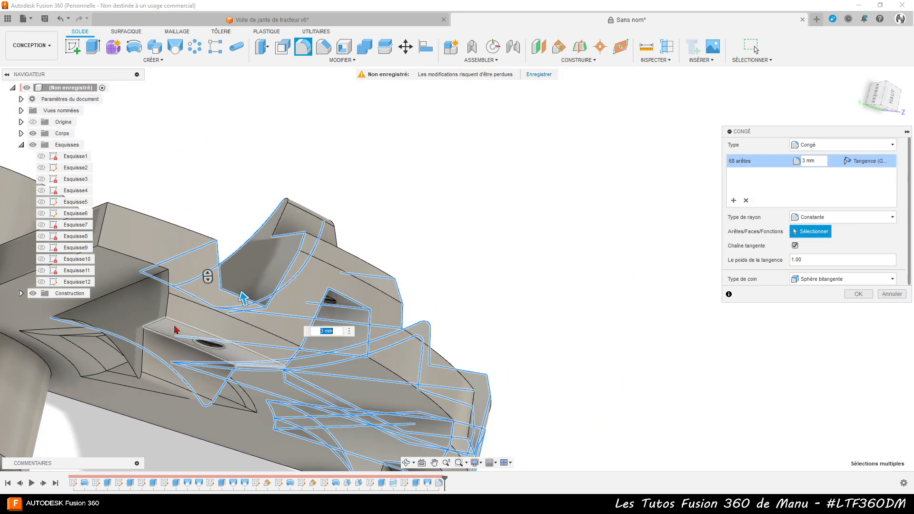
pyautogui.click(160, 322)
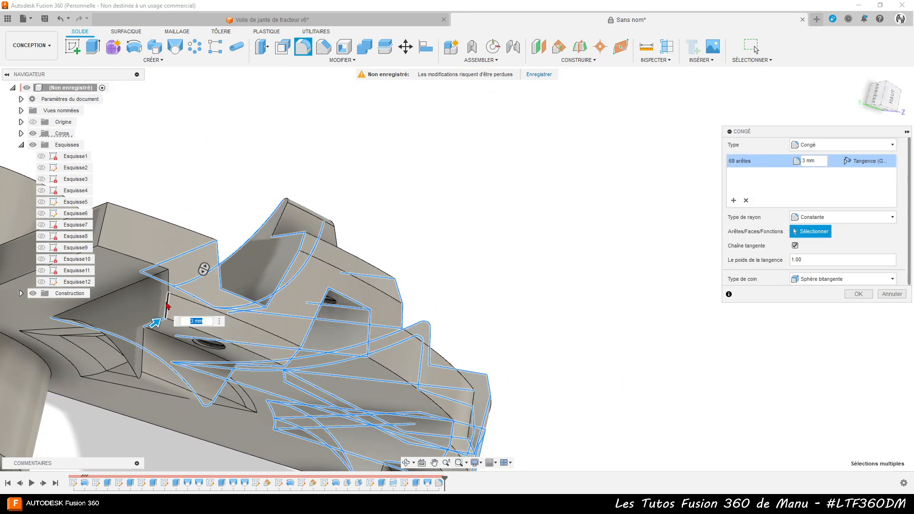
pyautogui.click(167, 298)
pyautogui.click(169, 275)
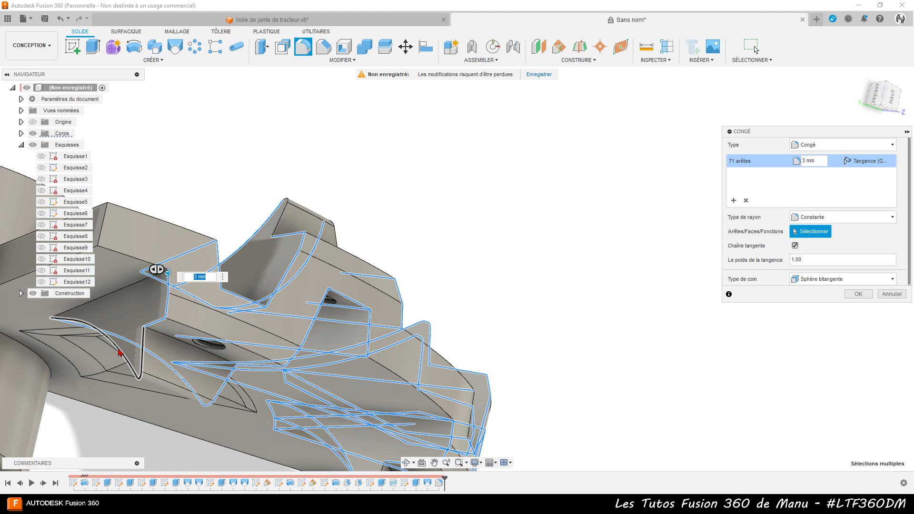
pyautogui.click(120, 353)
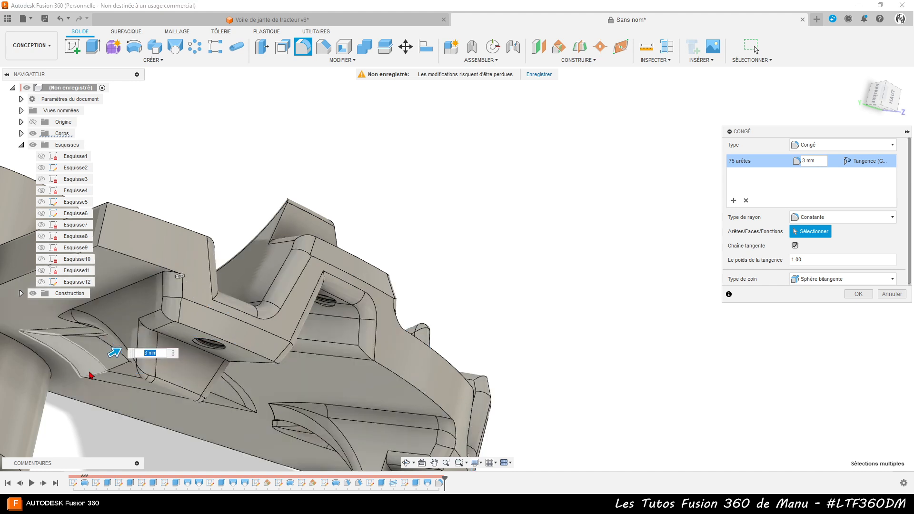
# Add the remaining rib and recess bottom edges beside the tapered pocket to the 3 mm fillet
pyautogui.keyDown('shift'); pyautogui.moveTo(135, 402); pyautogui.dragTo(240, 367, button='middle'); pyautogui.keyUp('shift')
pyautogui.scroll(-4, 547, 251)
pyautogui.keyDown('shift'); pyautogui.moveTo(547, 251); pyautogui.dragTo(220, 187, button='middle'); pyautogui.keyUp('shift')
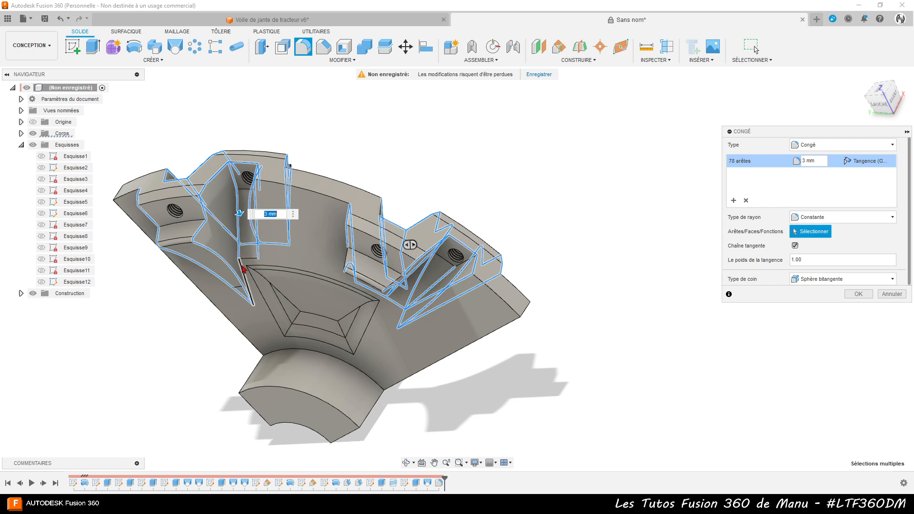
pyautogui.click(251, 260)
pyautogui.click(211, 300)
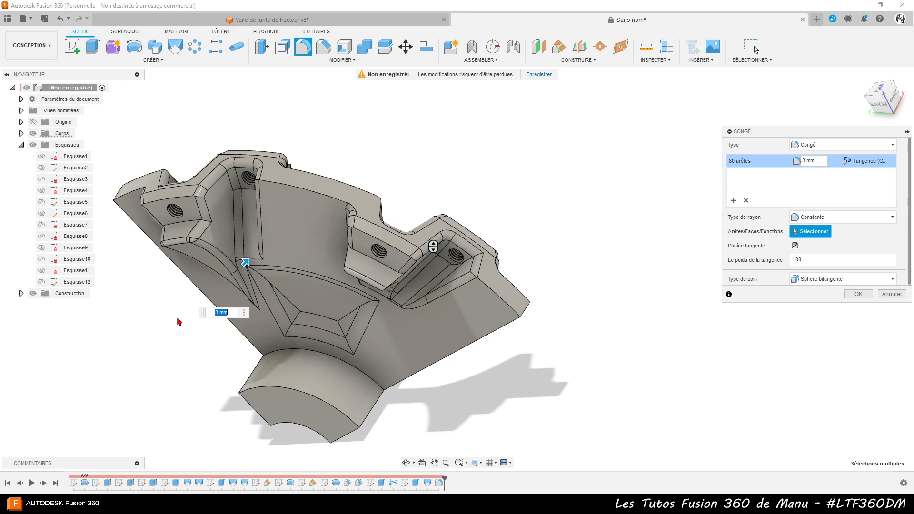
# Check the selected edges from both faces, apply the 3 mm fillet and compare the segment with the reference photo
pyautogui.keyDown('shift'); pyautogui.moveTo(177, 314); pyautogui.dragTo(261, 375, button='middle'); pyautogui.keyUp('shift')
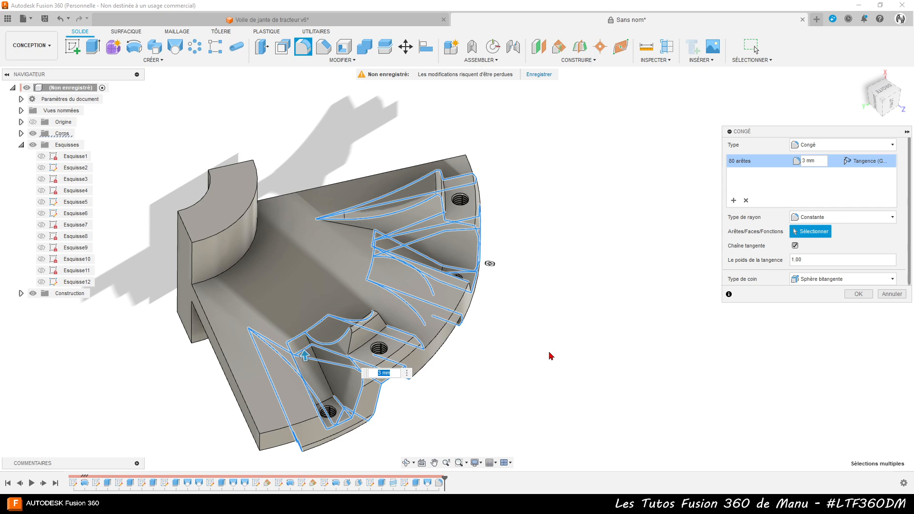
pyautogui.keyDown('shift'); pyautogui.moveTo(573, 366); pyautogui.dragTo(504, 276, button='middle'); pyautogui.keyUp('shift')
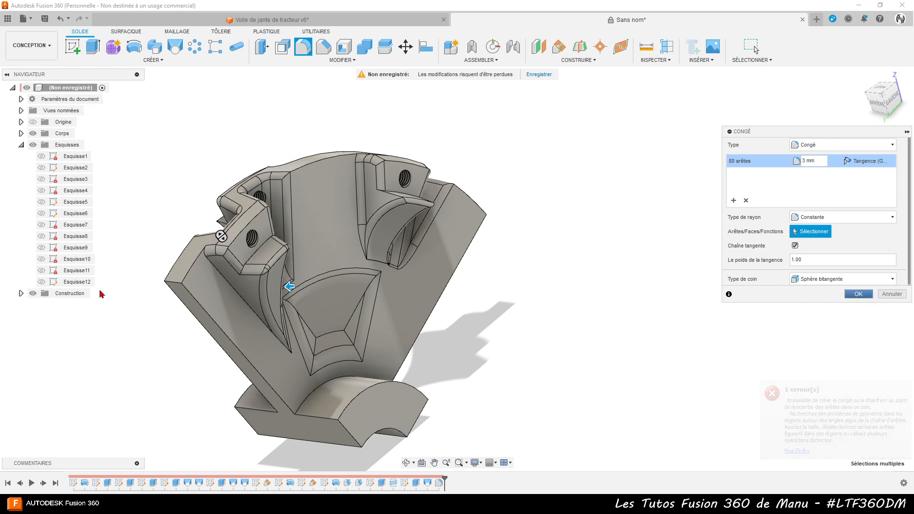
pyautogui.hotkey('alt', 'Tab')
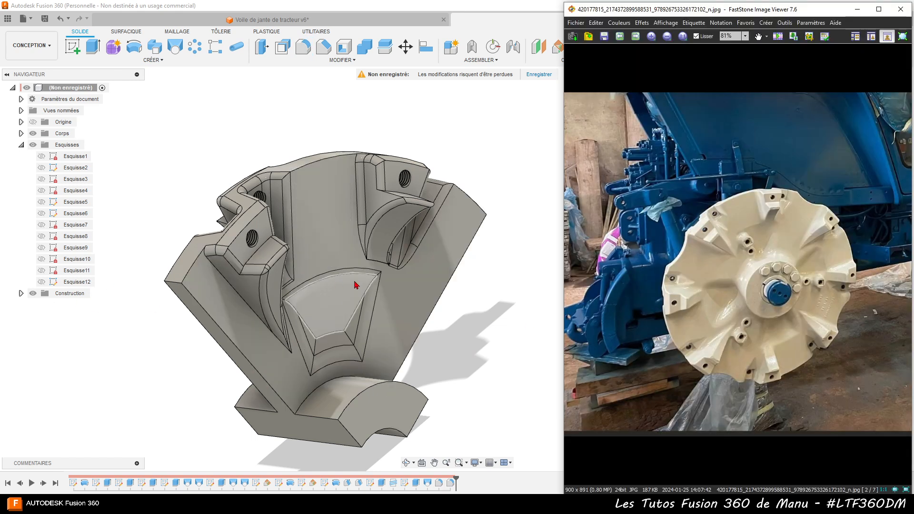
pyautogui.hotkey('alt', 'Tab')
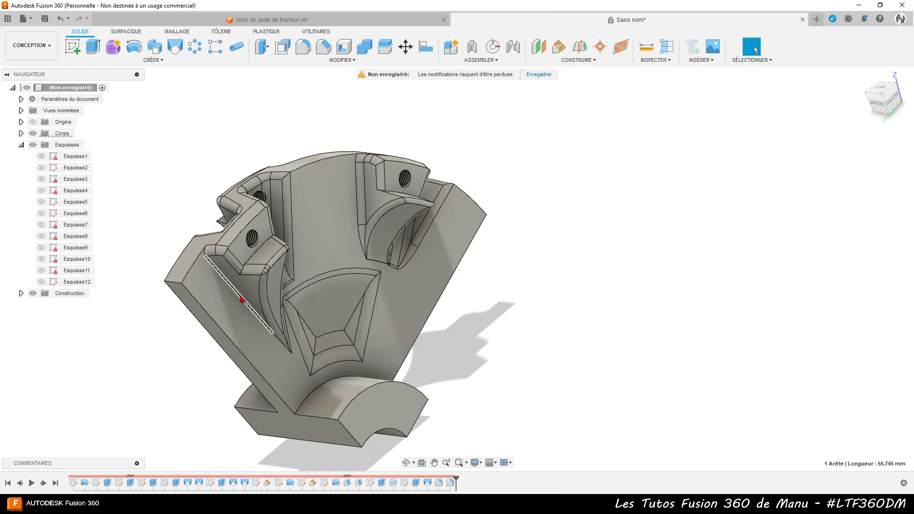
pyautogui.press('f')
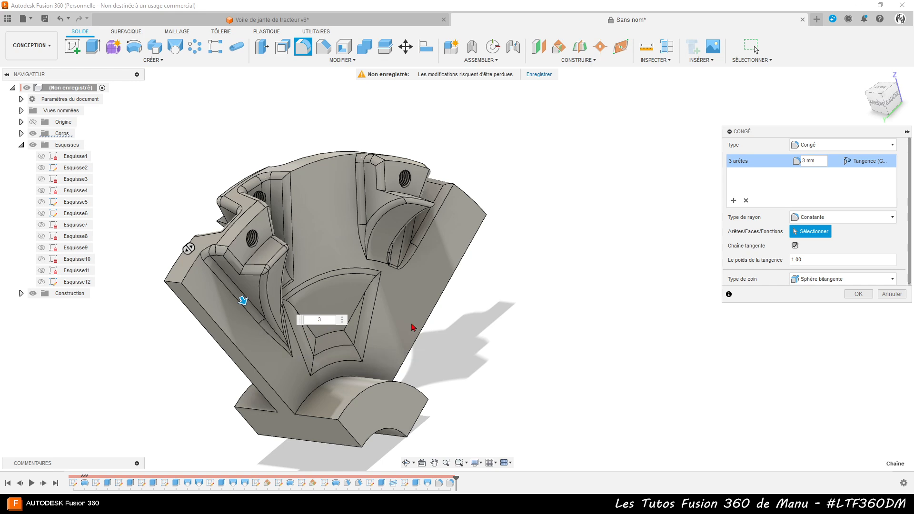
pyautogui.keyDown('shift'); pyautogui.moveTo(466, 357); pyautogui.dragTo(417, 362, button='middle'); pyautogui.keyUp('shift')
pyautogui.click(357, 208)
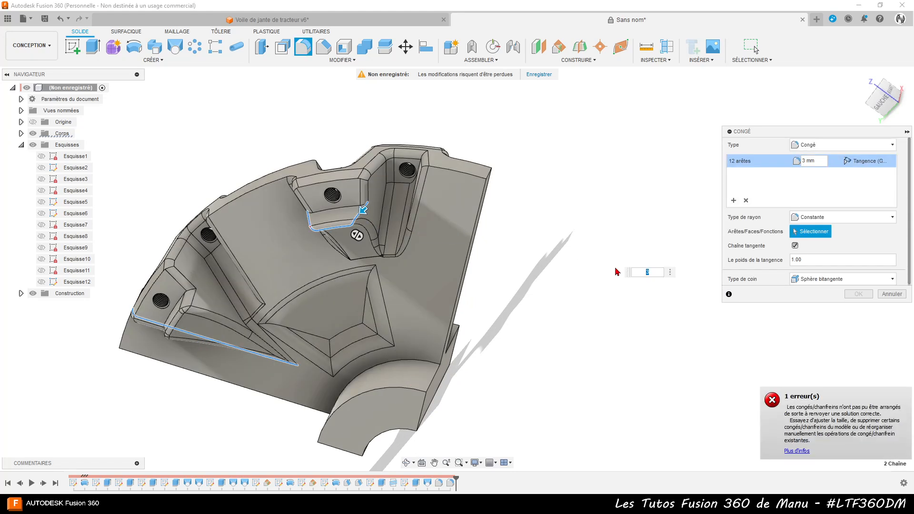
pyautogui.click(333, 228)
pyautogui.moveTo(271, 290)
pyautogui.keyDown('shift'); pyautogui.mouseDown(button='middle')
pyautogui.moveTo(296, 313)
pyautogui.moveTo(269, 288)
pyautogui.mouseUp(button='middle'); pyautogui.keyUp('shift')
pyautogui.keyDown('shift'); pyautogui.moveTo(270, 373); pyautogui.dragTo(414, 366, button='middle'); pyautogui.keyUp('shift')
pyautogui.keyDown('shift'); pyautogui.moveTo(355, 189); pyautogui.dragTo(453, 254, button='middle'); pyautogui.keyUp('shift')
pyautogui.click(452, 255)
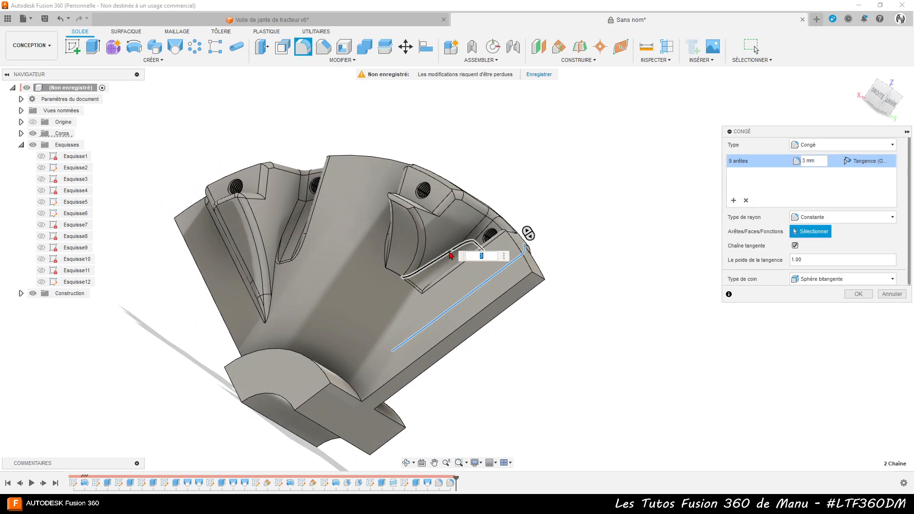
pyautogui.click(411, 280)
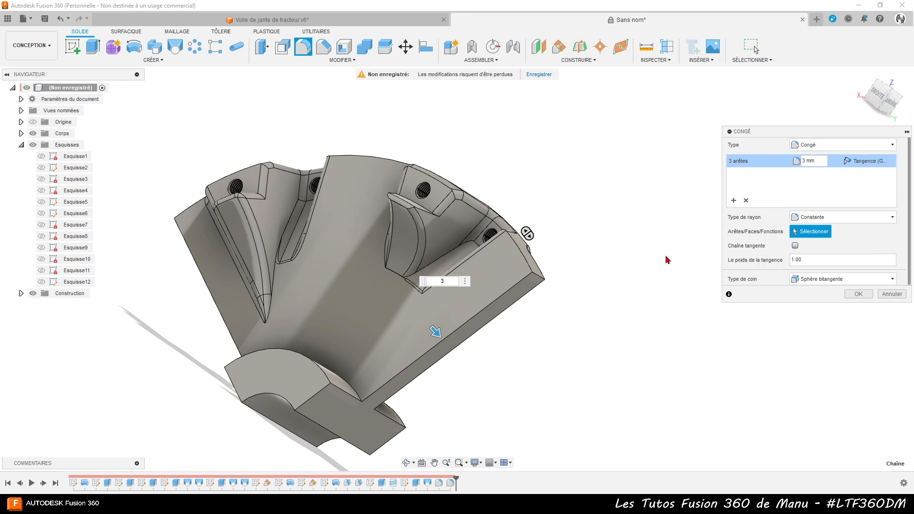
pyautogui.scroll(3, 457, 273)
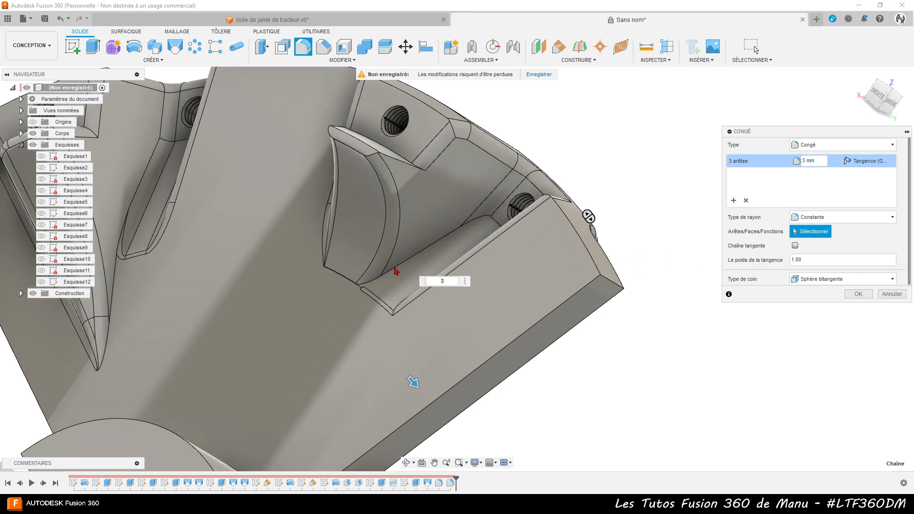
pyautogui.click(370, 283)
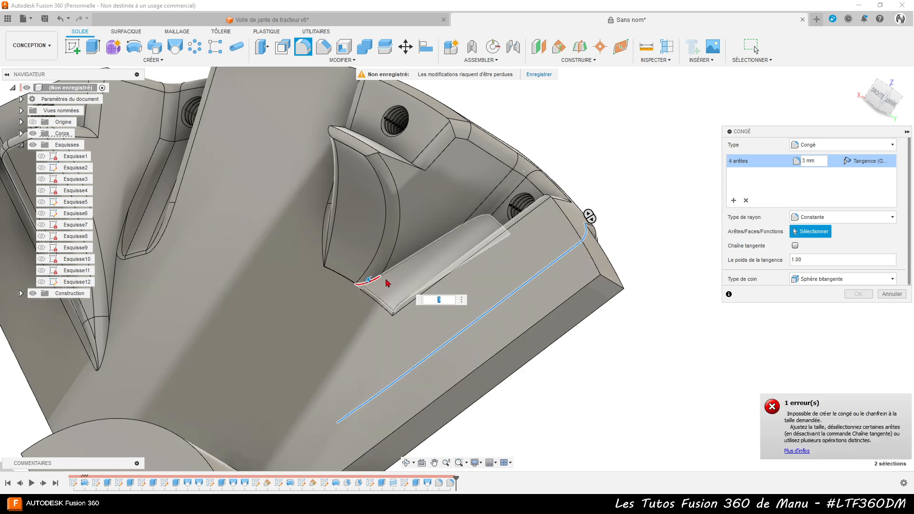
pyautogui.click(378, 282)
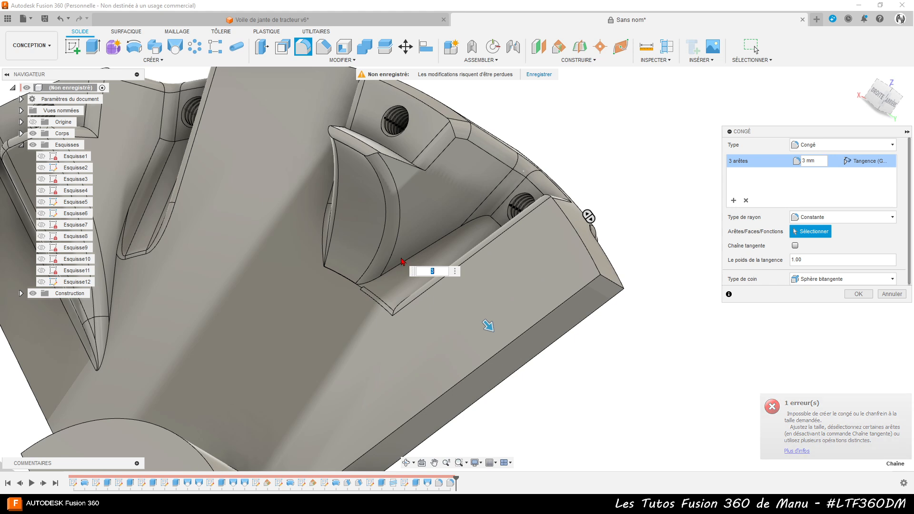
pyautogui.click(398, 267)
pyautogui.click(404, 264)
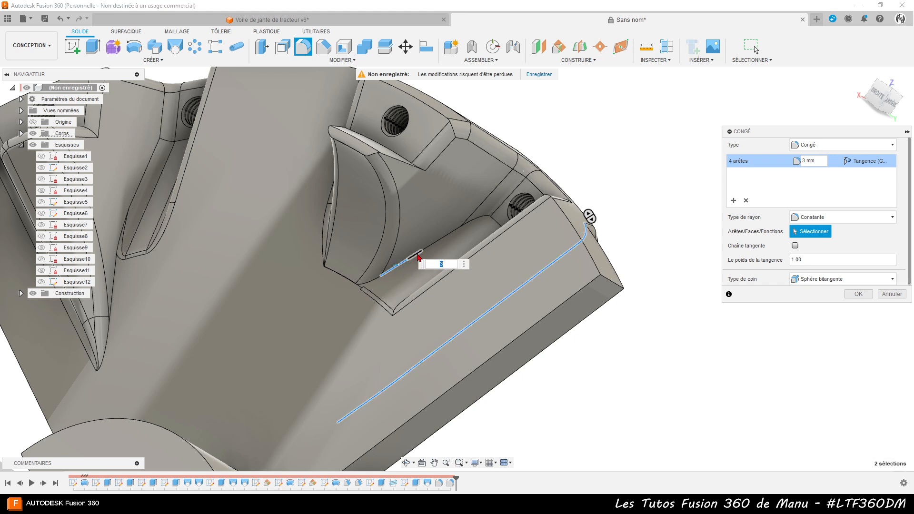
pyautogui.click(439, 243)
pyautogui.click(475, 221)
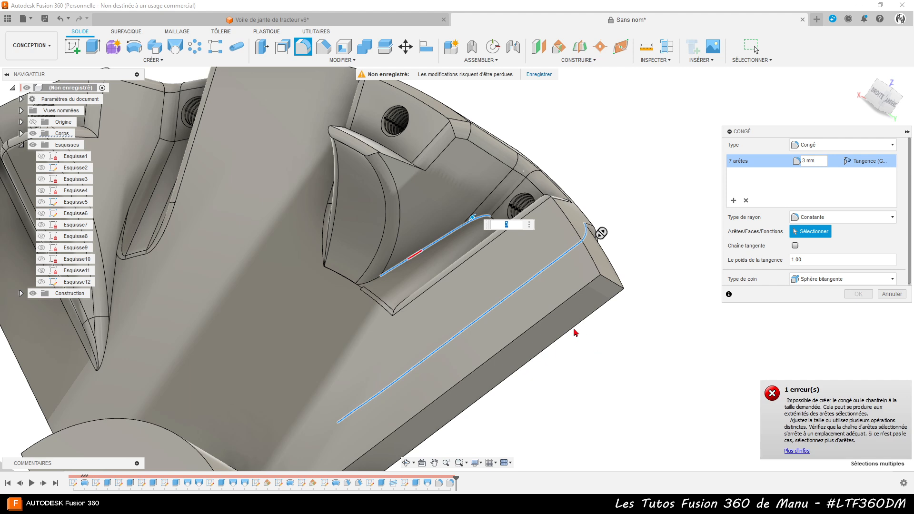
pyautogui.click(892, 294)
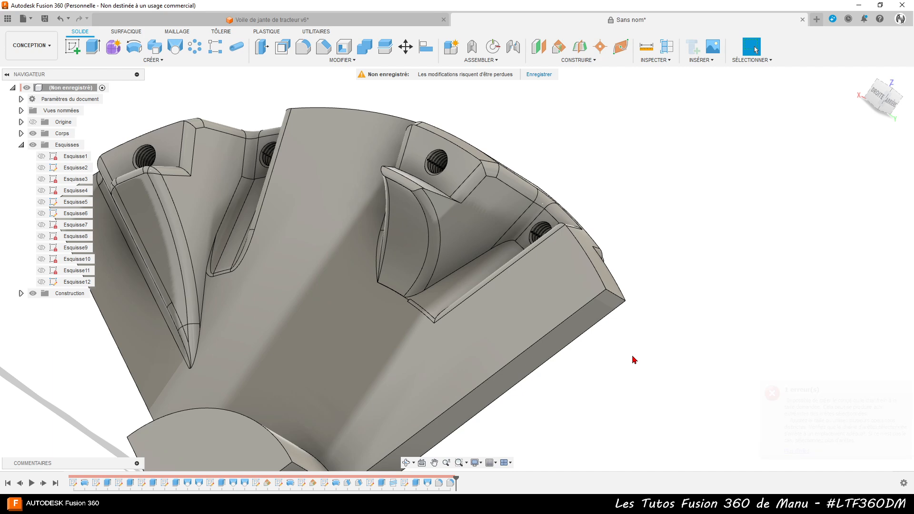
# Start a new fillet on the inner and outer edges of the threaded-hole pads on both lugs of one face
pyautogui.keyDown('shift'); pyautogui.moveTo(626, 377); pyautogui.dragTo(530, 392, button='middle'); pyautogui.keyUp('shift')
pyautogui.scroll(-3, 263, 313)
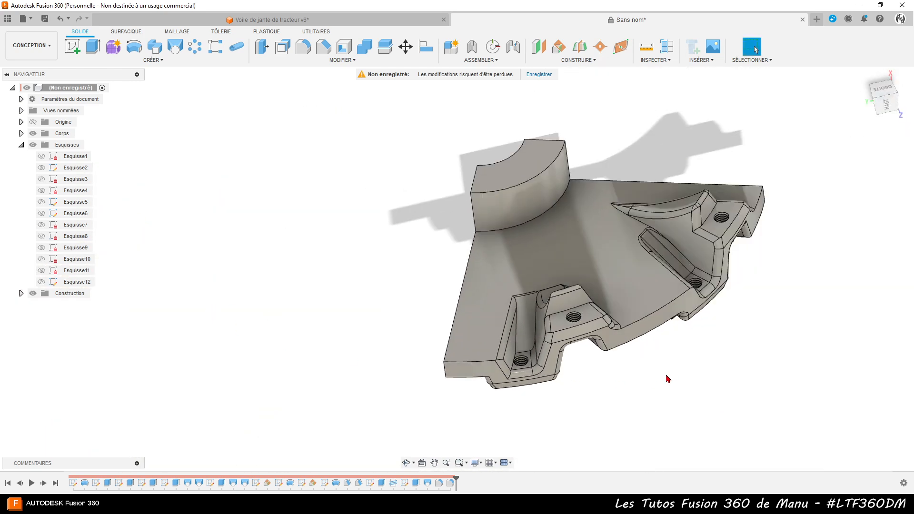
pyautogui.scroll(3, 788, 277)
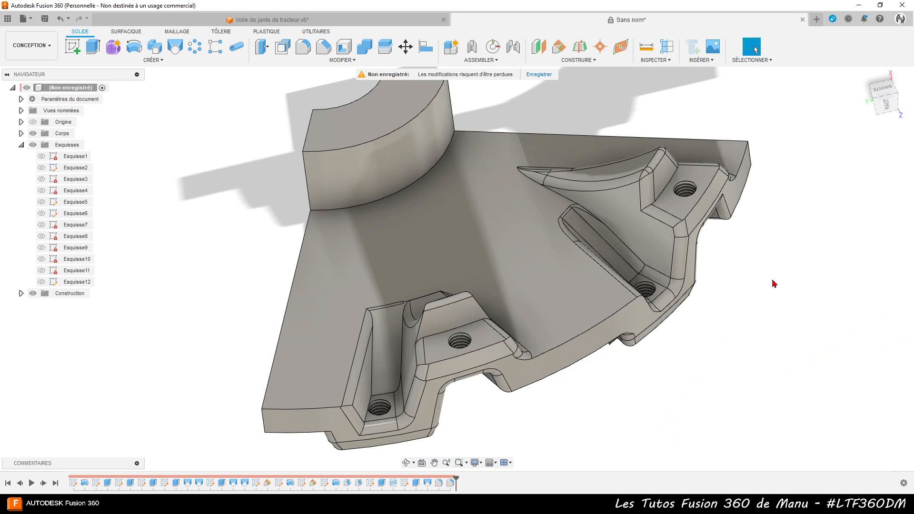
pyautogui.press('f')
pyautogui.click(418, 324)
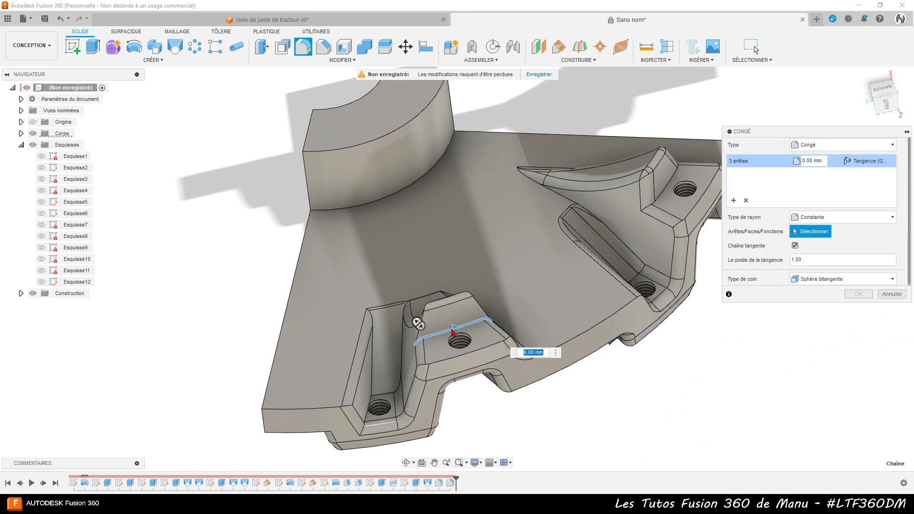
pyautogui.click(421, 340)
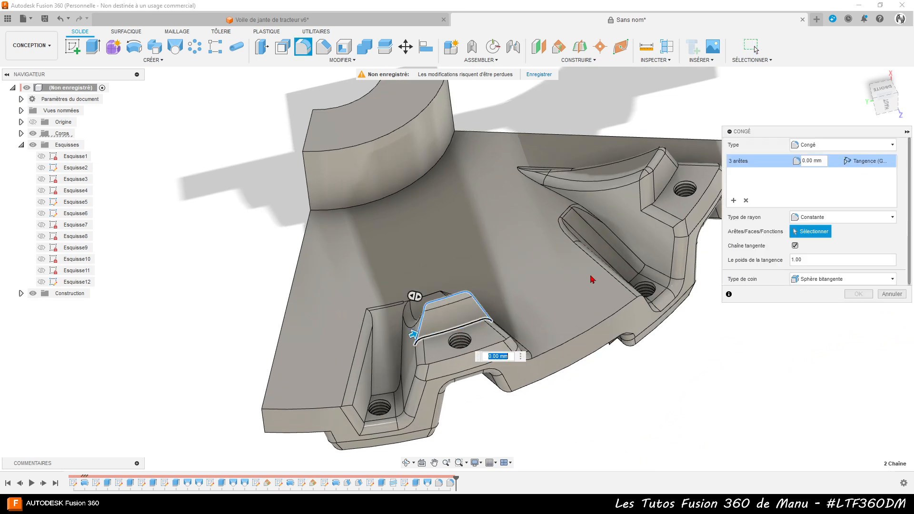
pyautogui.click(665, 199)
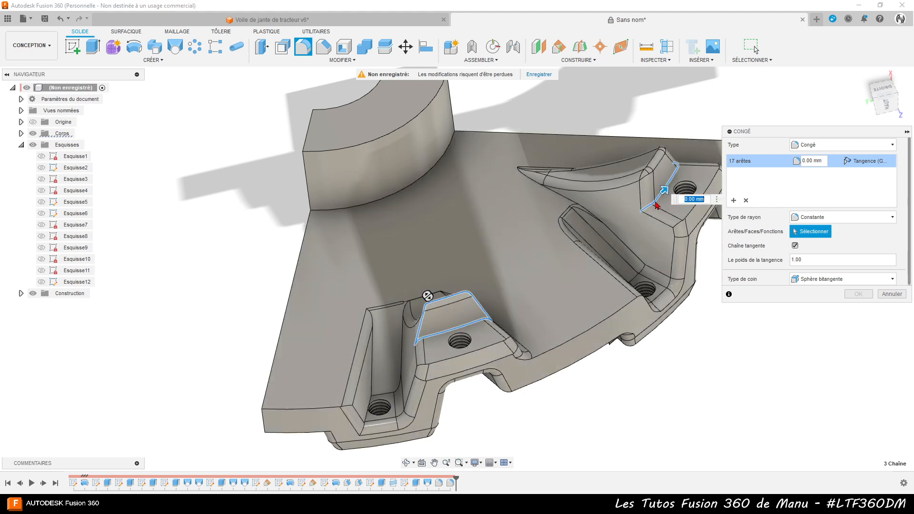
pyautogui.click(494, 351)
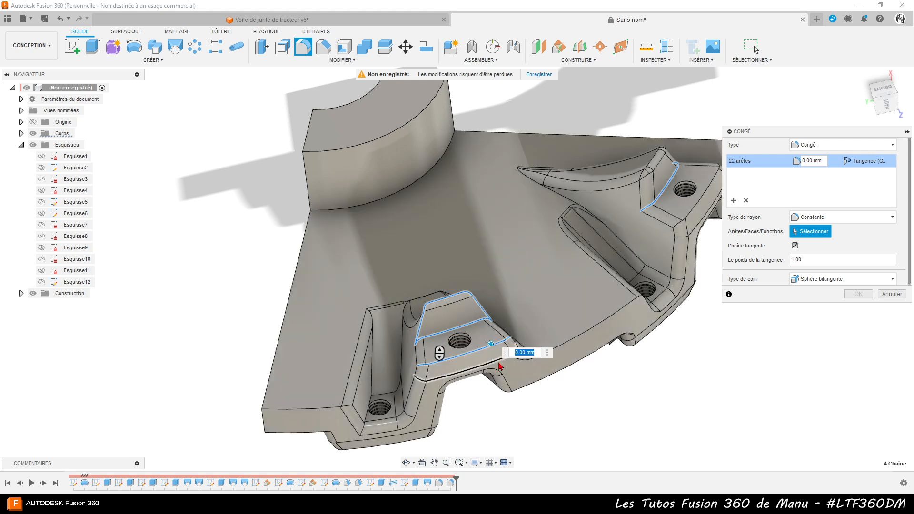
pyautogui.click(700, 196)
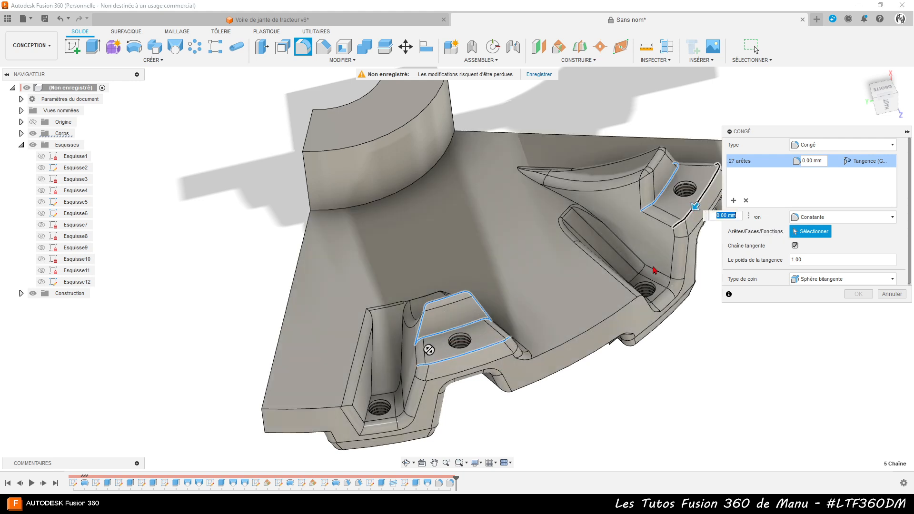
# Add the matching hole-pad edges of both lugs on the opposite face and apply the fillet with a 1 mm radius
pyautogui.keyDown('shift'); pyautogui.moveTo(695, 205); pyautogui.dragTo(292, 221, button='middle'); pyautogui.keyUp('shift')
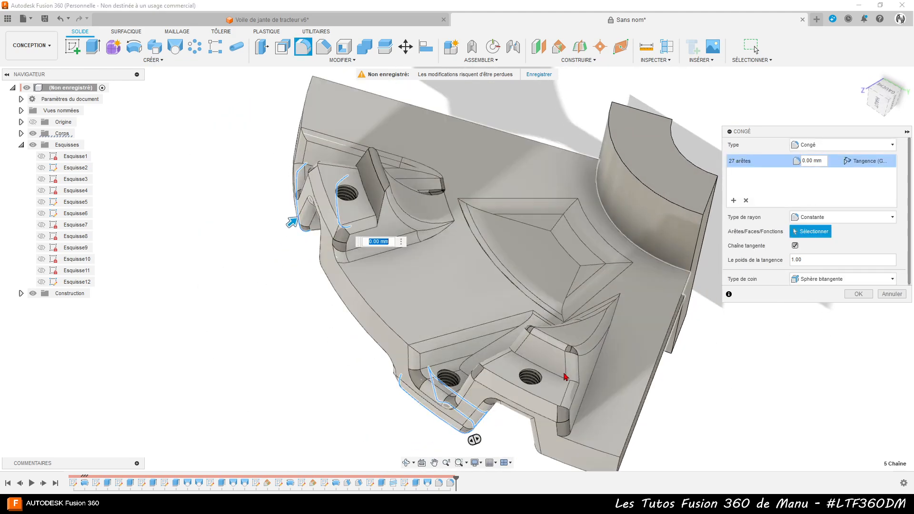
pyautogui.click(560, 380)
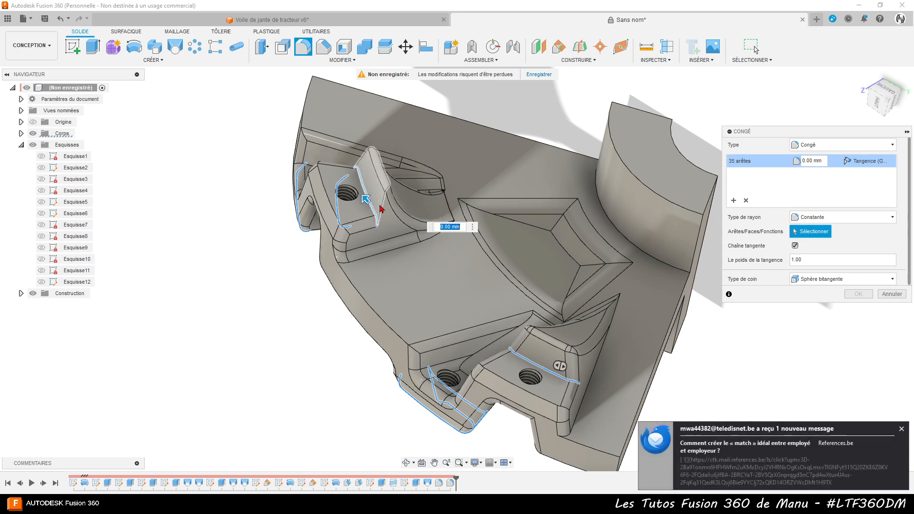
pyautogui.click(381, 208)
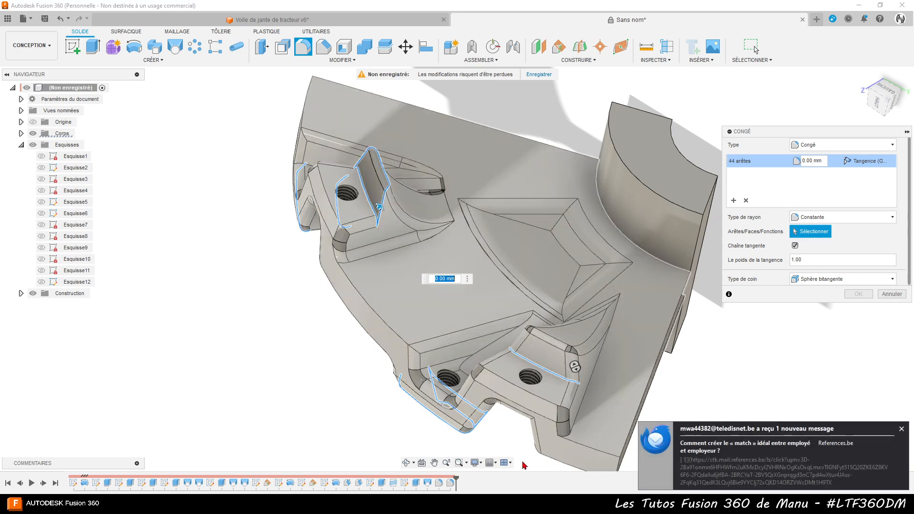
pyautogui.click(406, 463)
pyautogui.moveTo(393, 414); pyautogui.dragTo(421, 415)
pyautogui.press('Escape')
pyautogui.click(379, 265)
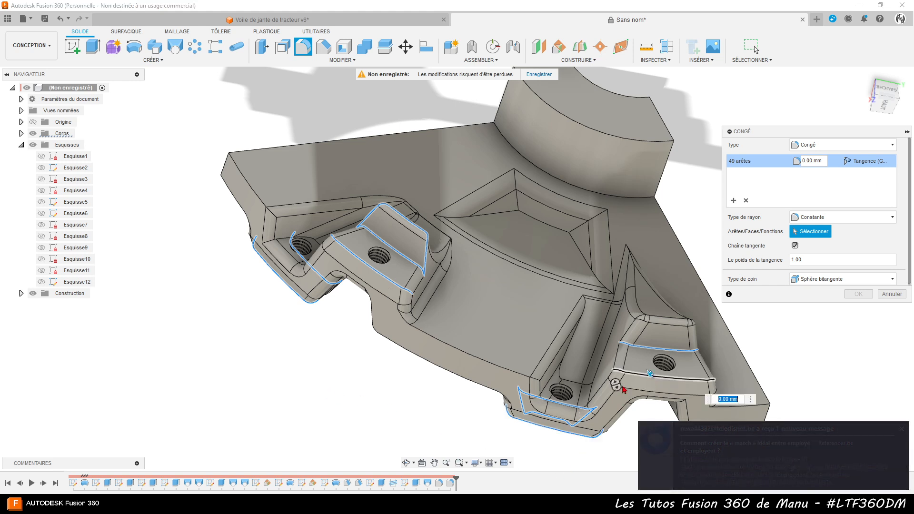
pyautogui.click(651, 374)
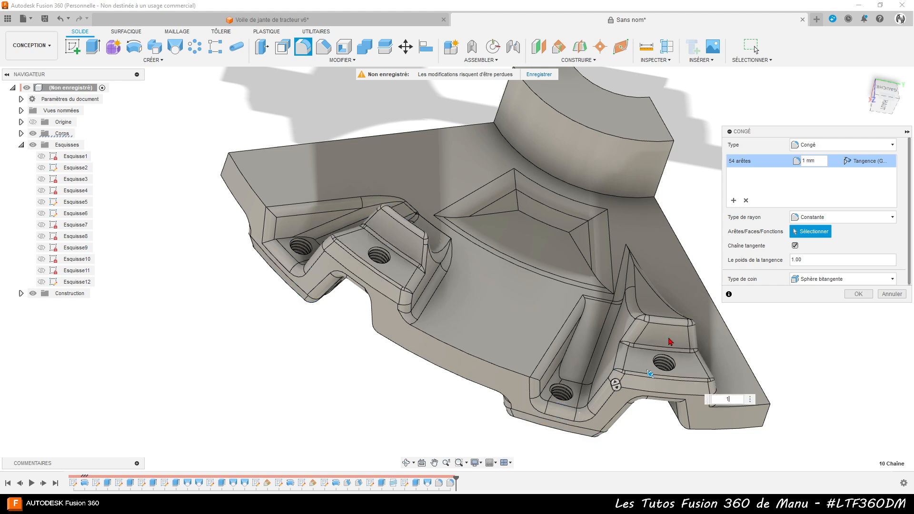
pyautogui.click(858, 295)
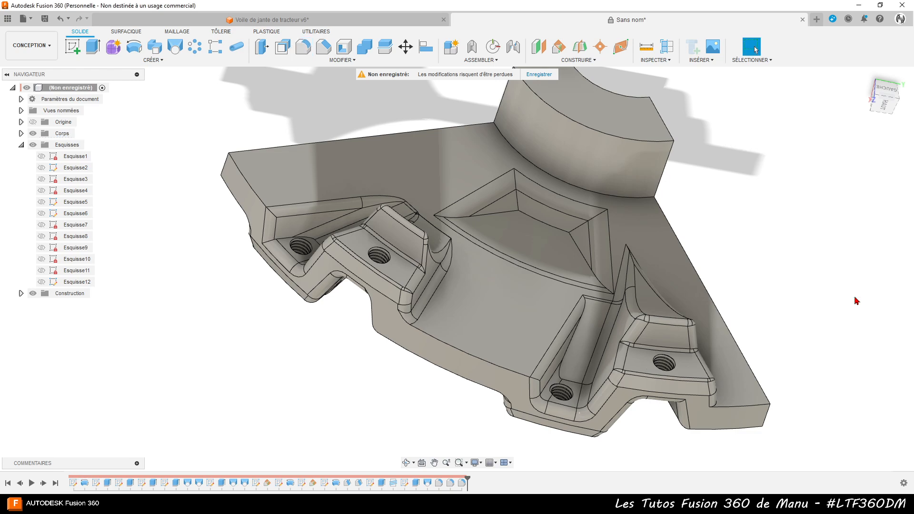
# Check the filleted segment from both faces, and roll the timeline back to before the three fillet features
pyautogui.keyDown('shift'); pyautogui.moveTo(826, 358); pyautogui.dragTo(740, 404, button='middle'); pyautogui.keyUp('shift')
pyautogui.press('Escape')
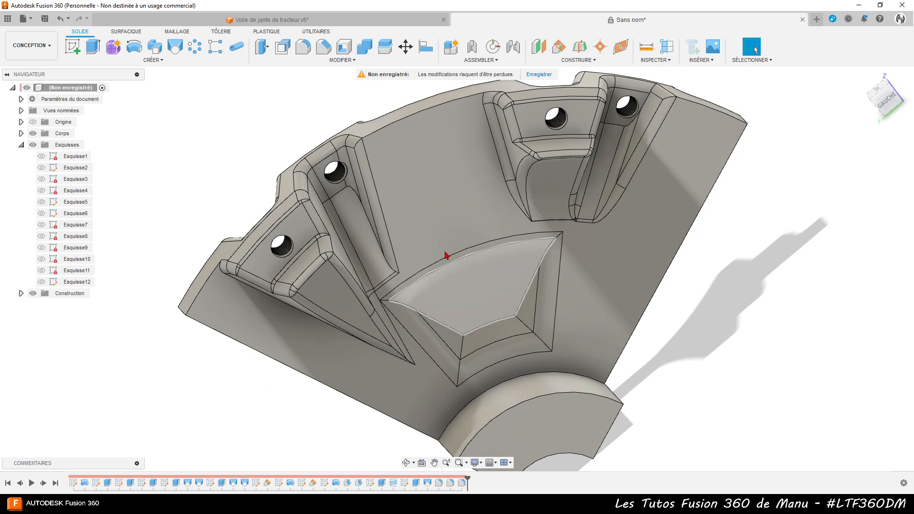
pyautogui.keyDown('shift'); pyautogui.moveTo(485, 310); pyautogui.dragTo(477, 362, button='middle'); pyautogui.keyUp('shift')
pyautogui.press('Escape')
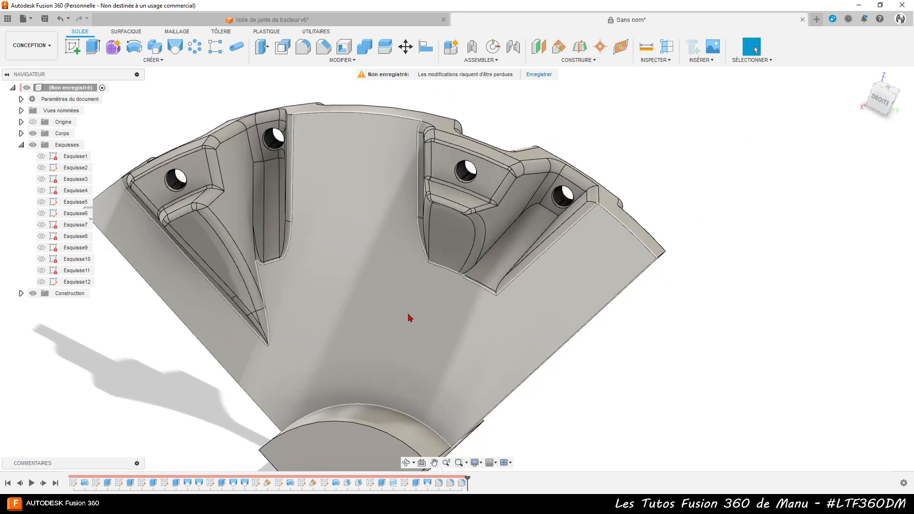
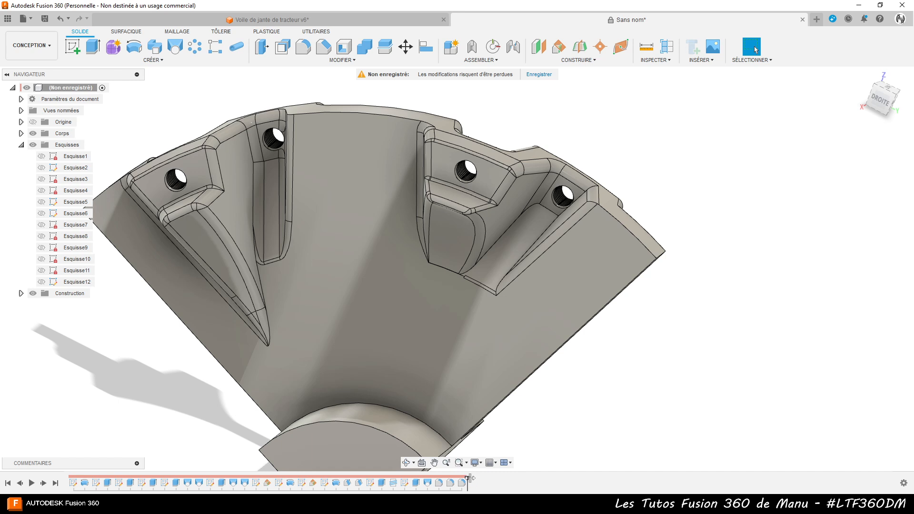
pyautogui.moveTo(469, 477); pyautogui.dragTo(430, 483)
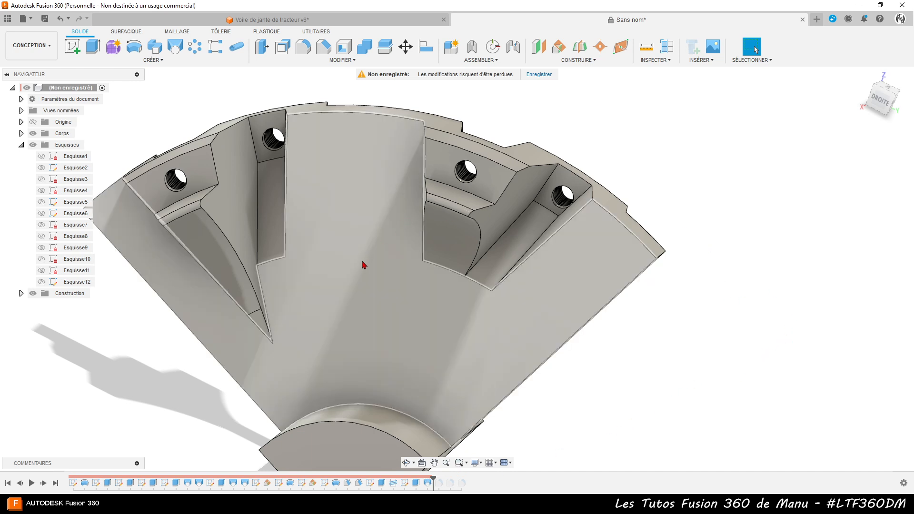
# Show Esquisse12 to examine its arcs and construction lines against the inner recess corner, and hide it again
pyautogui.keyDown('shift'); pyautogui.moveTo(367, 279); pyautogui.dragTo(381, 263, button='middle'); pyautogui.keyUp('shift')
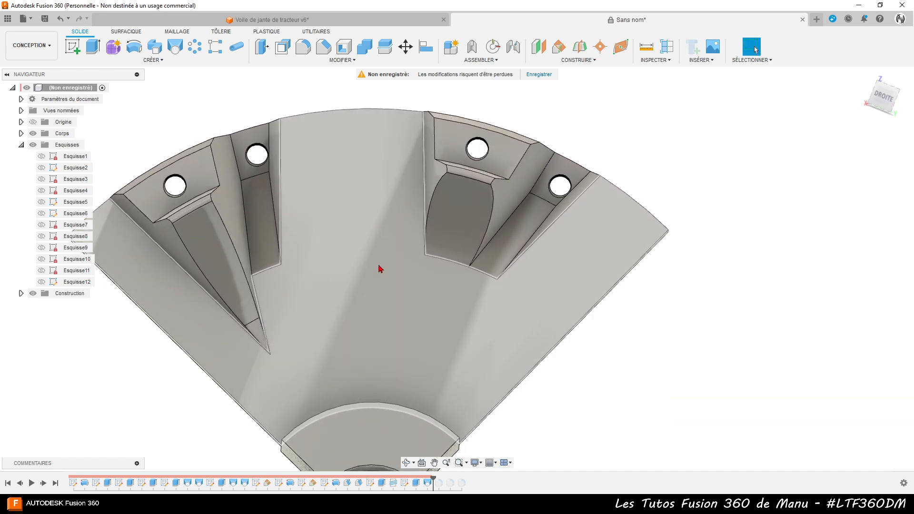
pyautogui.keyDown('shift'); pyautogui.moveTo(336, 211); pyautogui.dragTo(348, 212, button='middle'); pyautogui.keyUp('shift')
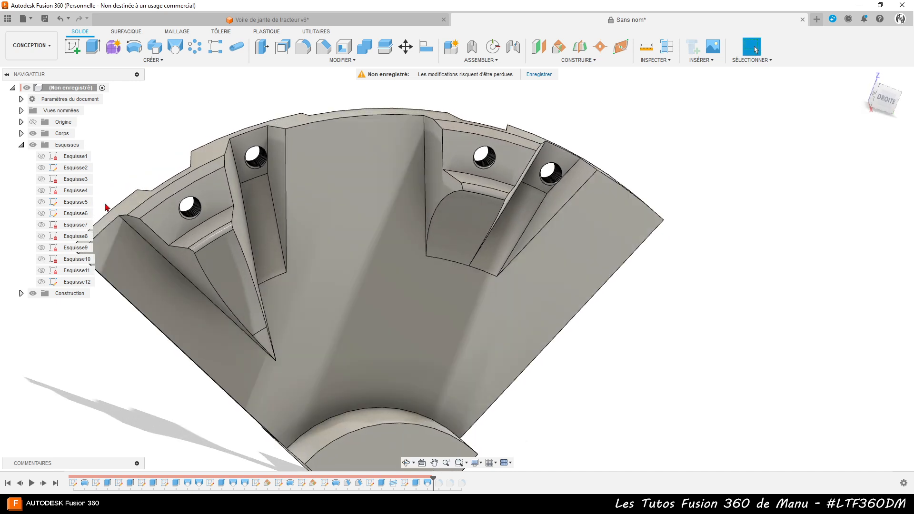
pyautogui.click(41, 282)
pyautogui.moveTo(415, 292)
pyautogui.keyDown('shift'); pyautogui.mouseDown(button='middle')
pyautogui.moveTo(548, 253)
pyautogui.moveTo(384, 281)
pyautogui.mouseUp(button='middle'); pyautogui.keyUp('shift')
pyautogui.click(393, 268)
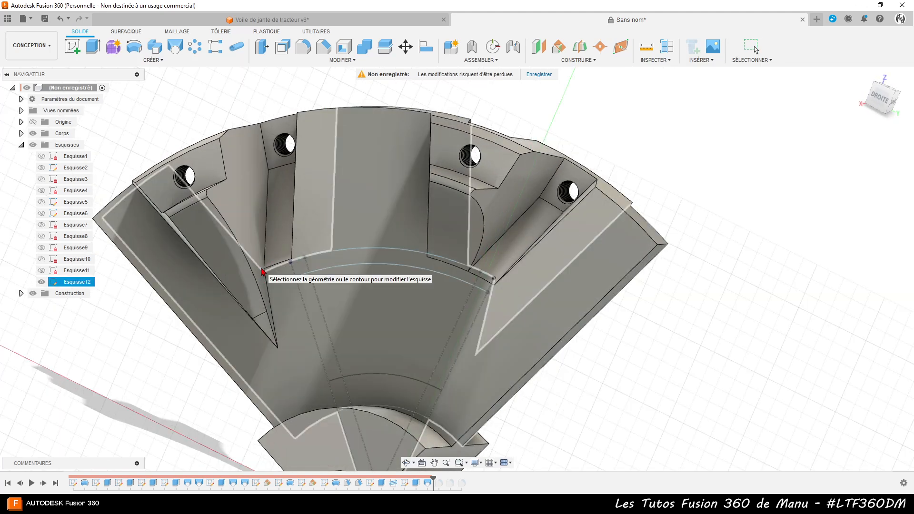
pyautogui.scroll(5, 264, 280)
pyautogui.scroll(3, 267, 282)
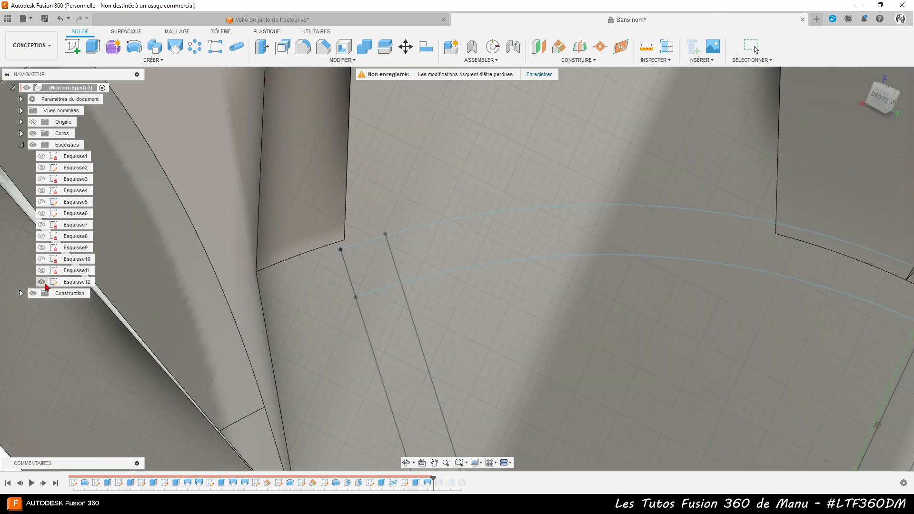
pyautogui.click(40, 285)
pyautogui.click(41, 283)
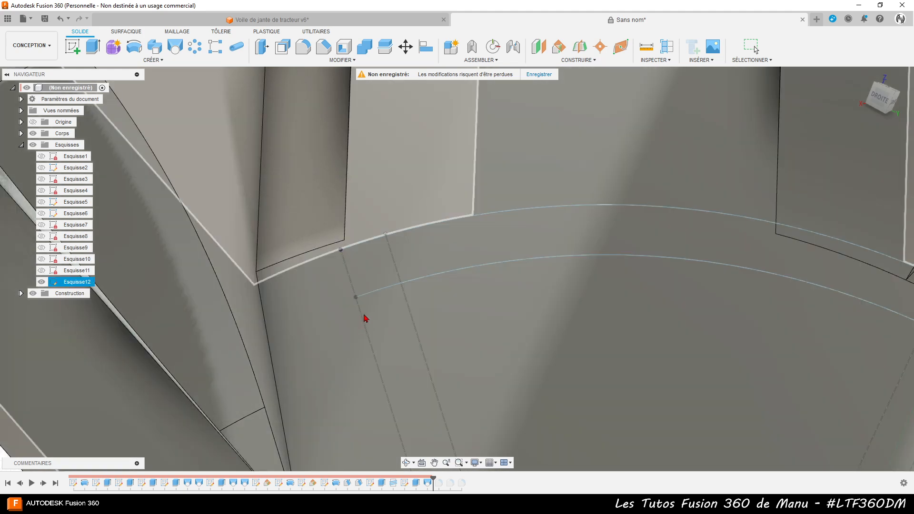
pyautogui.press('Escape')
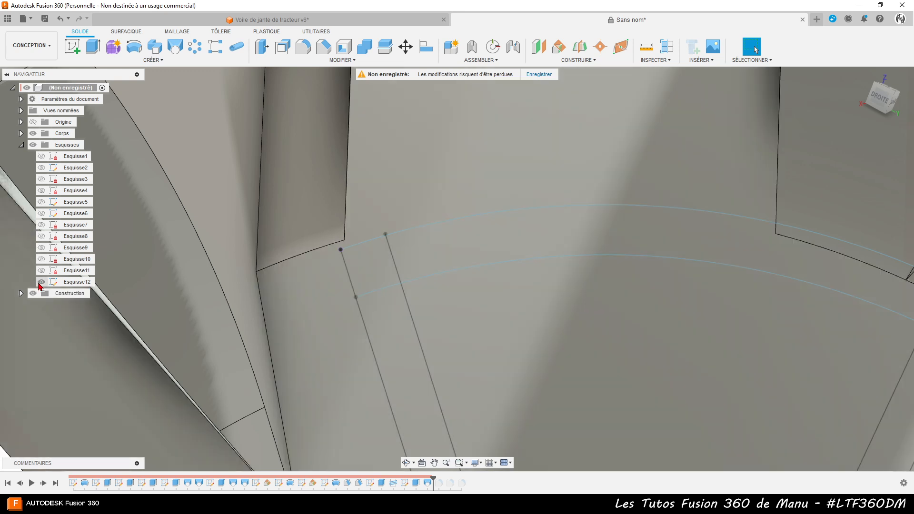
pyautogui.click(42, 282)
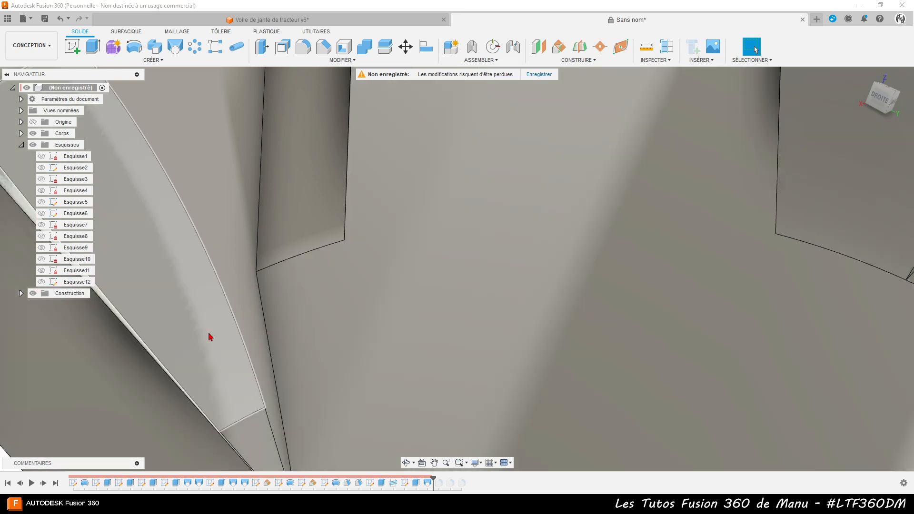
# Create a sketch on the disc's flat face between the recesses and project one inner corner point from each recess
pyautogui.scroll(-1, 368, 271)
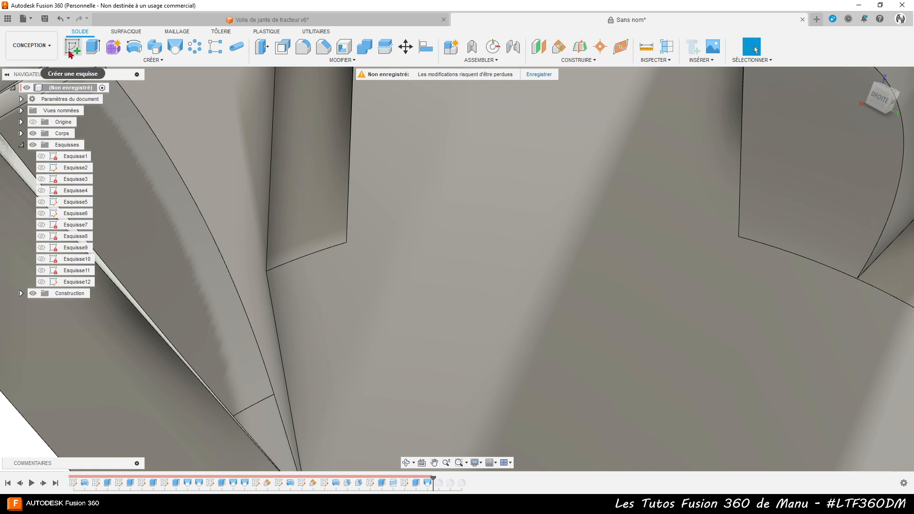
pyautogui.click(73, 46)
pyautogui.click(425, 316)
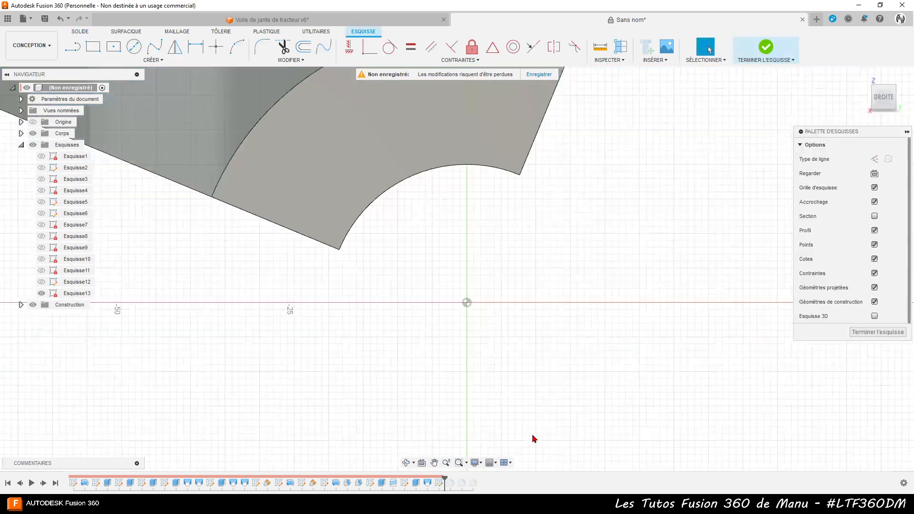
pyautogui.keyDown('shift'); pyautogui.moveTo(433, 290); pyautogui.dragTo(346, 223, button='middle'); pyautogui.keyUp('shift')
pyautogui.scroll(5, 346, 223)
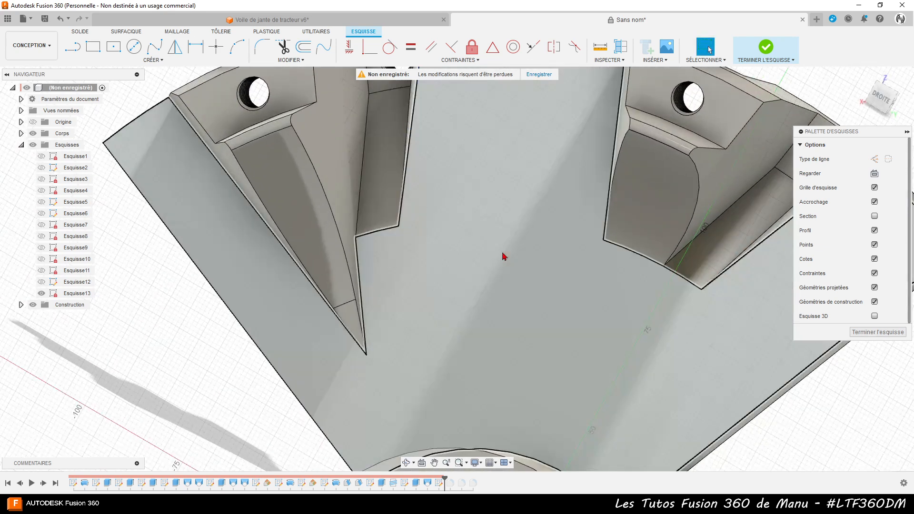
pyautogui.press('p')
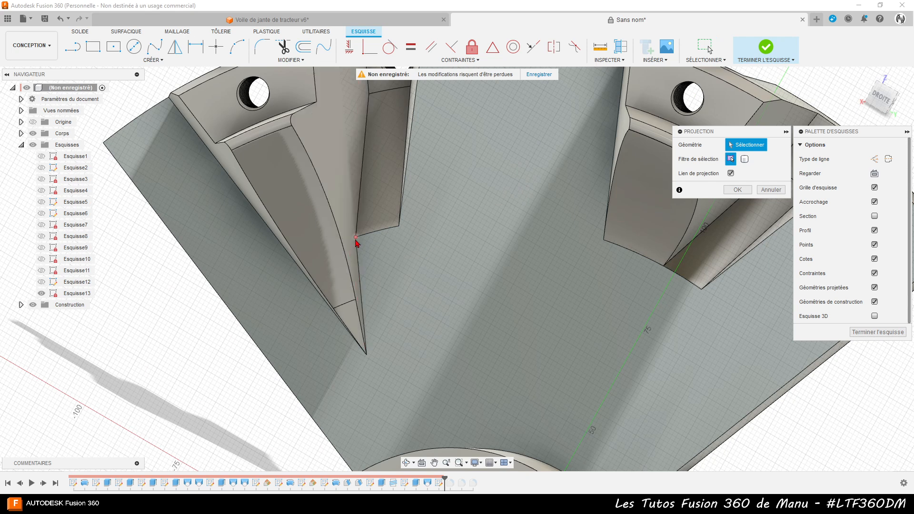
pyautogui.click(356, 241)
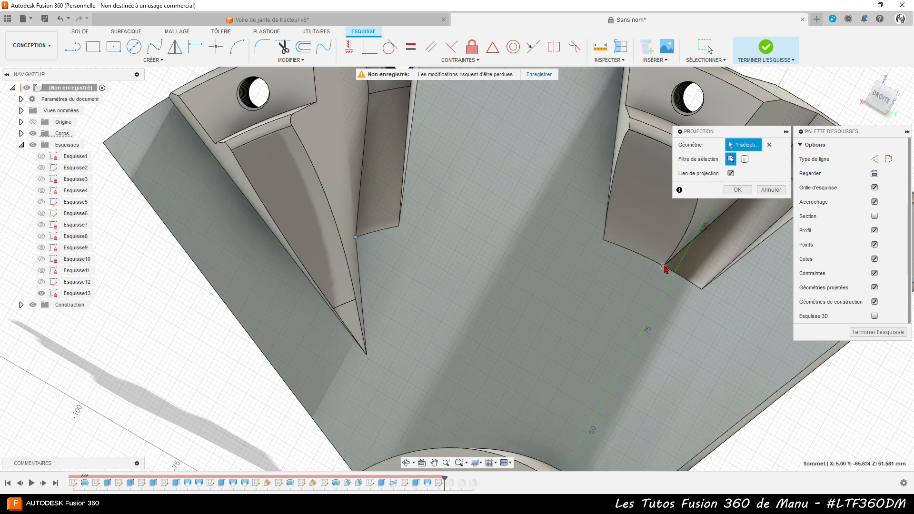
pyautogui.click(664, 267)
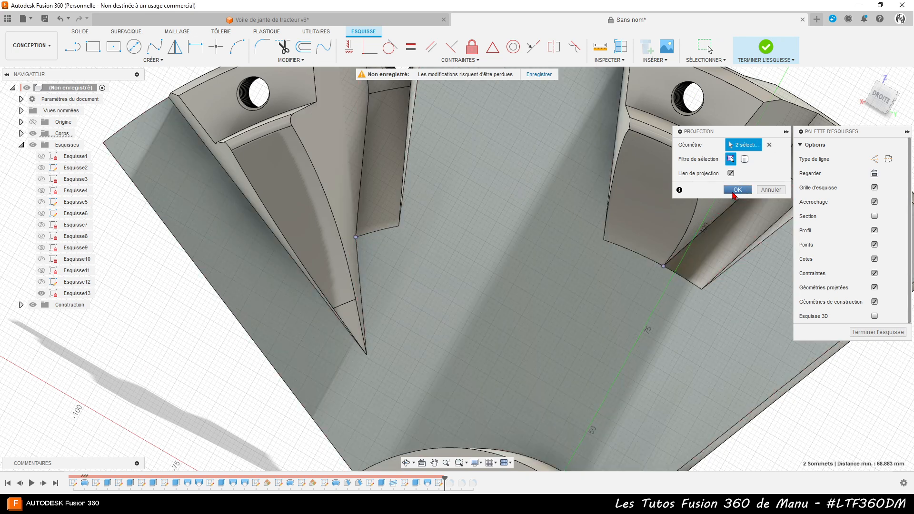
pyautogui.click(738, 190)
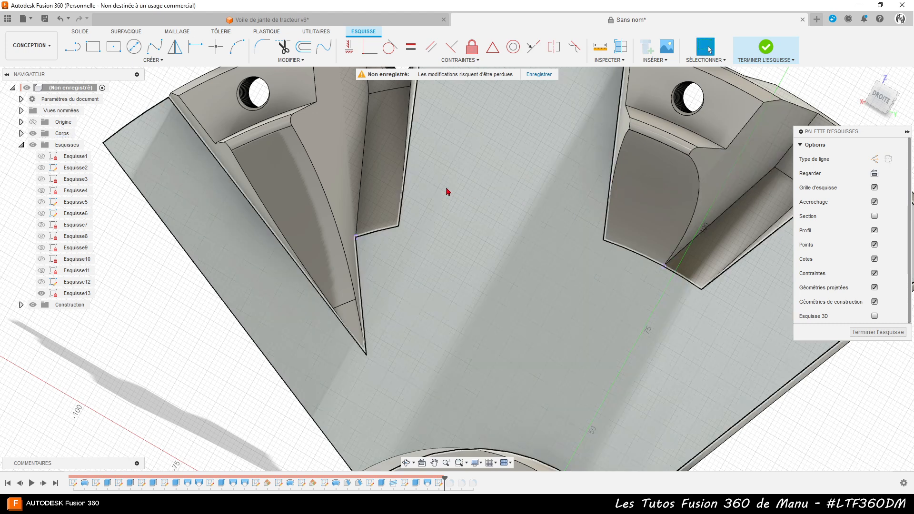
# Draw two lines joining the projected recess corner points to the sketch origin
pyautogui.click(68, 56)
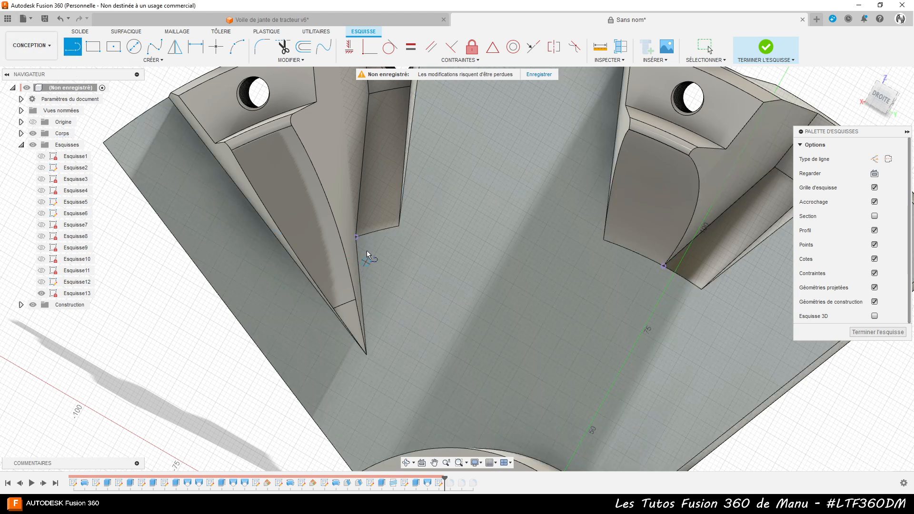
pyautogui.click(357, 237)
pyautogui.scroll(-5, 362, 238)
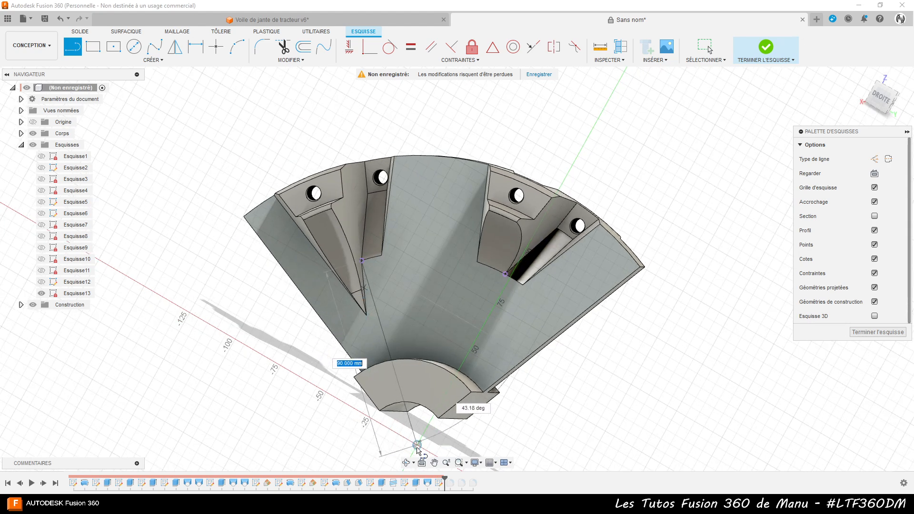
pyautogui.click(417, 444)
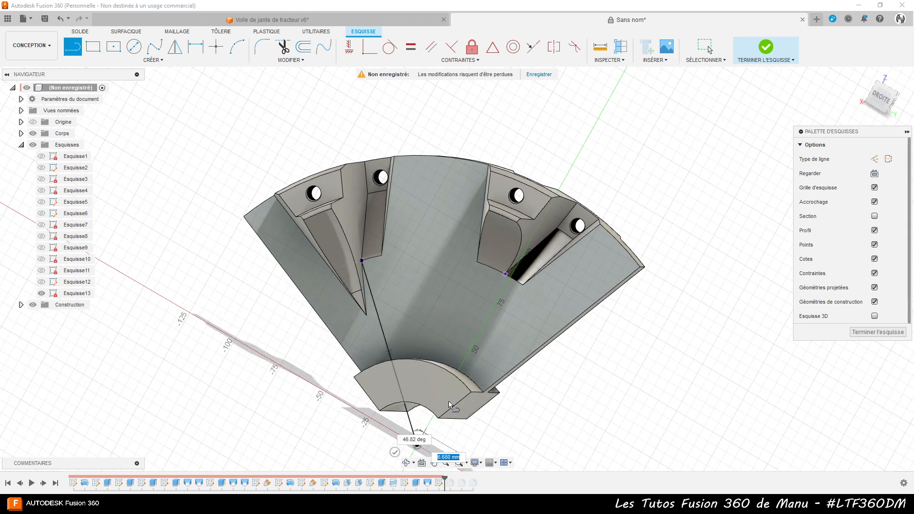
pyautogui.click(506, 275)
pyautogui.click(151, 61)
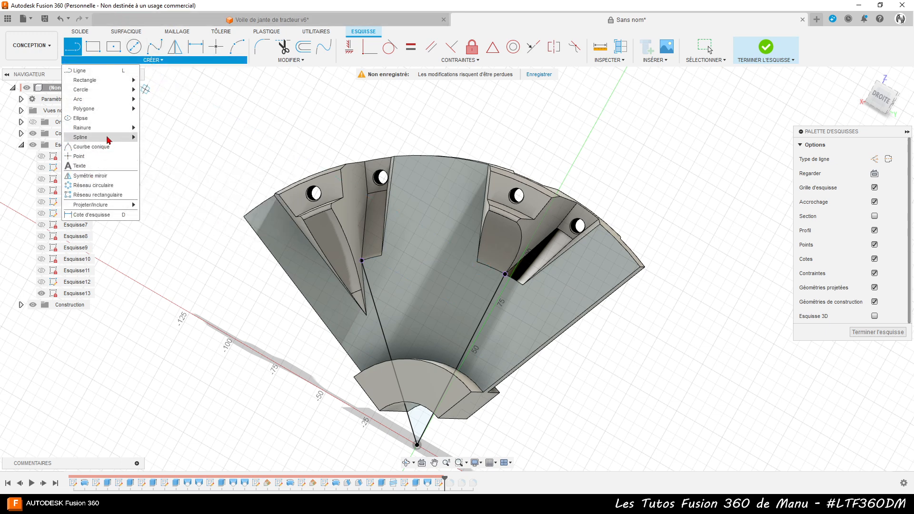
# Draw a centre-point arc centred on the sketch origin, joining the two projected recess corner points
pyautogui.moveTo(114, 99)
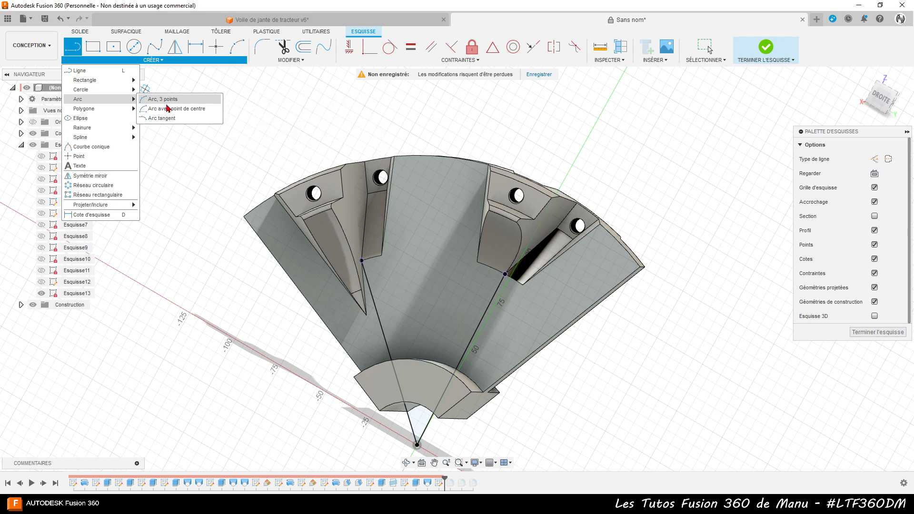
pyautogui.click(167, 108)
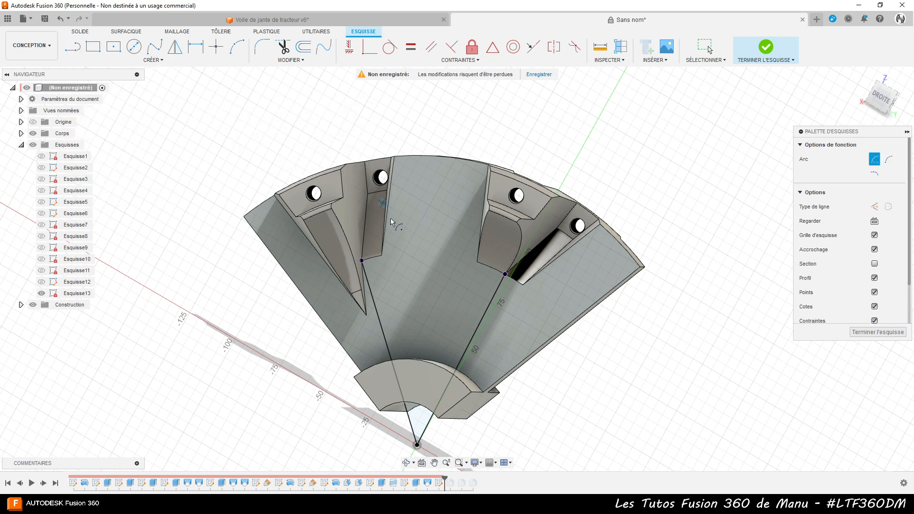
pyautogui.click(417, 446)
pyautogui.click(505, 274)
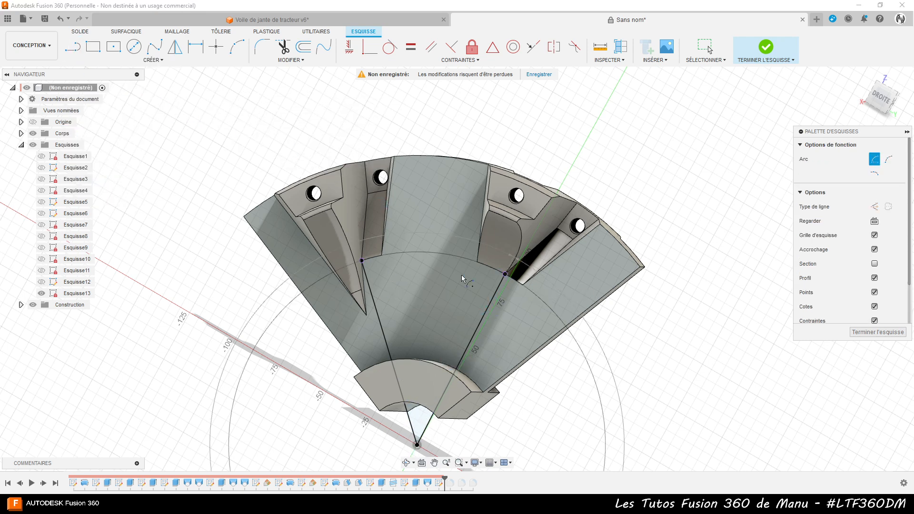
pyautogui.click(362, 262)
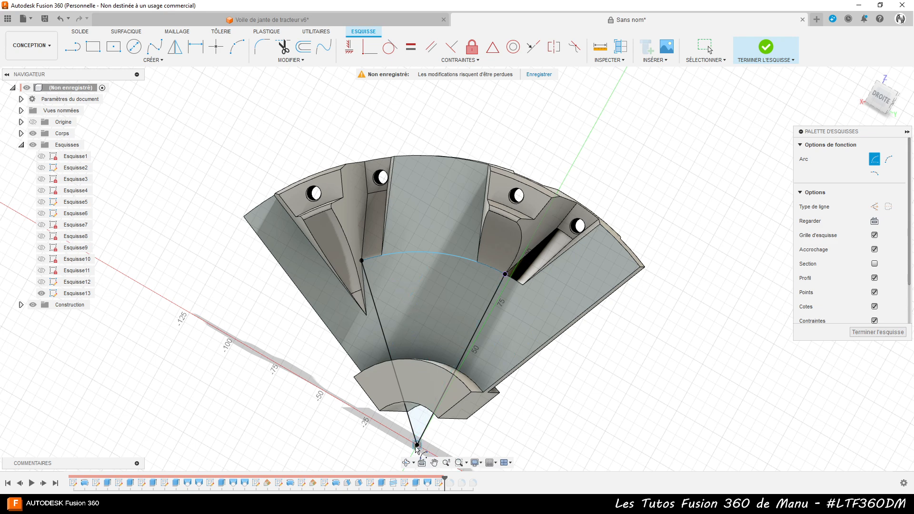
# Draw a second arc of 50 mm radius centred on the sketch origin, spanning between the two radial lines
pyautogui.click(417, 446)
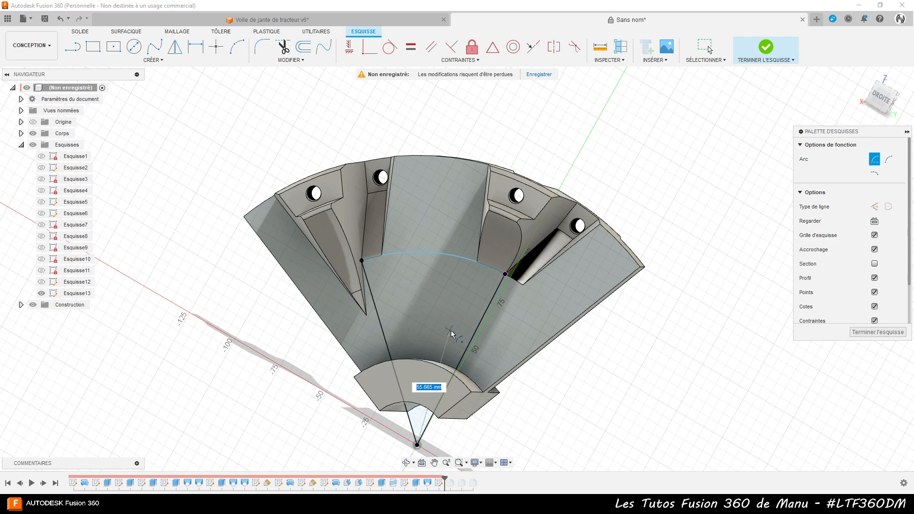
pyautogui.write('5')
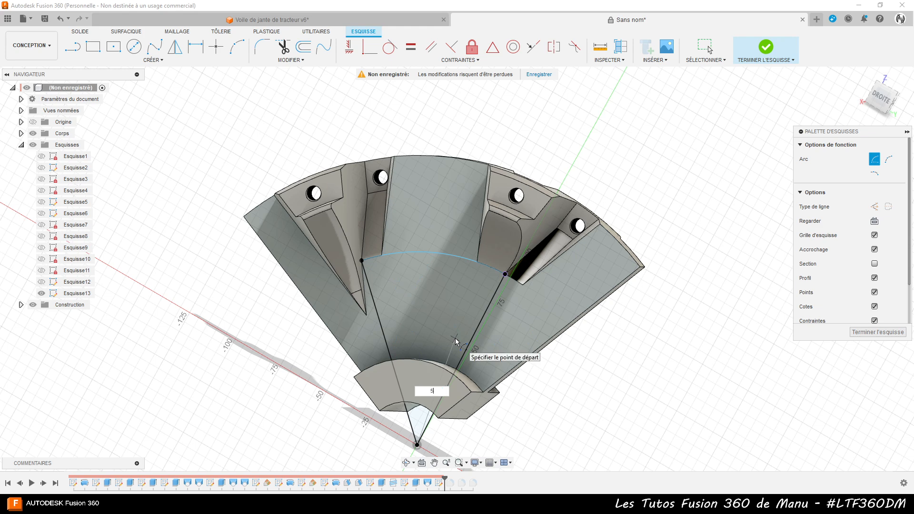
pyautogui.write('0')
pyautogui.press('Tab')
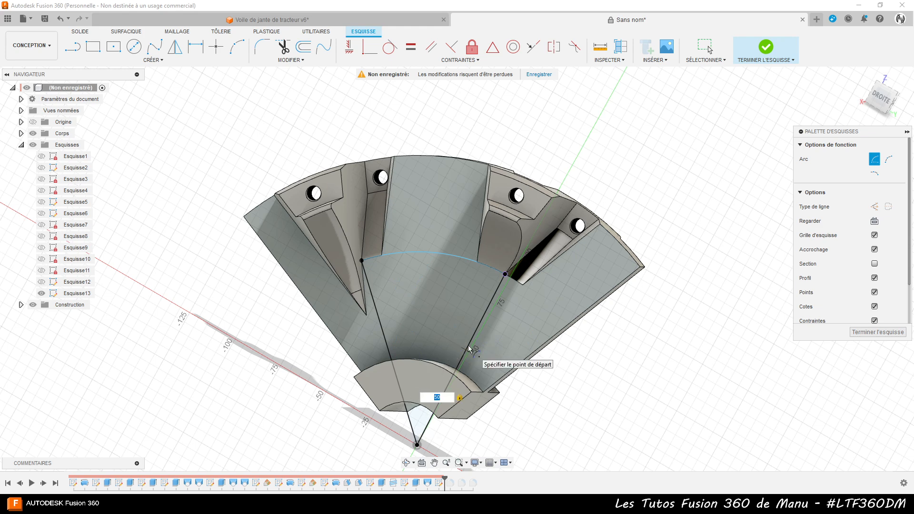
pyautogui.scroll(3, 469, 350)
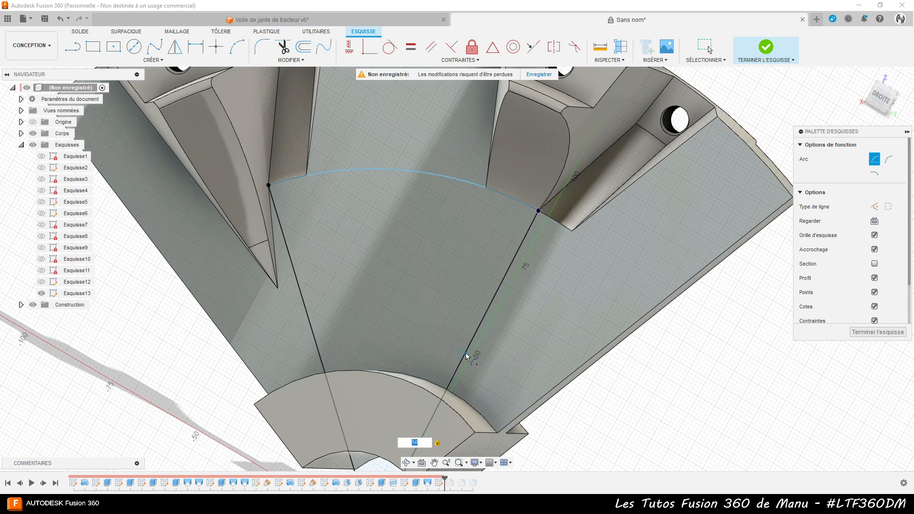
pyautogui.click(467, 355)
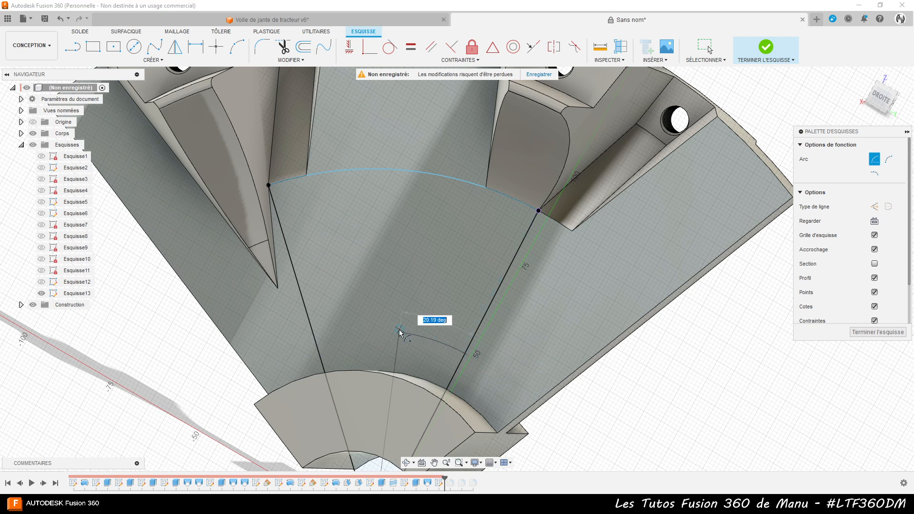
pyautogui.click(317, 343)
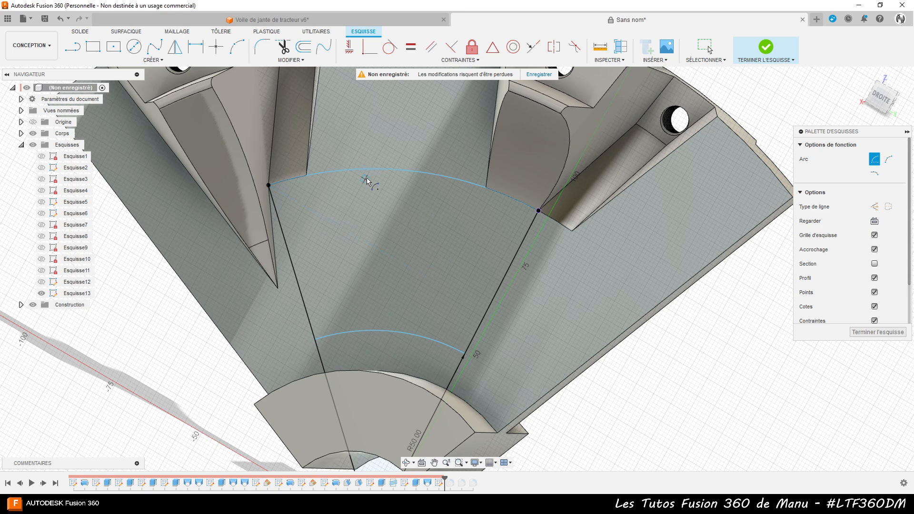
# Offset the chain formed by the outer arc and the two radial lines 5 mm inward
pyautogui.scroll(-1, 381, 189)
pyautogui.click(303, 46)
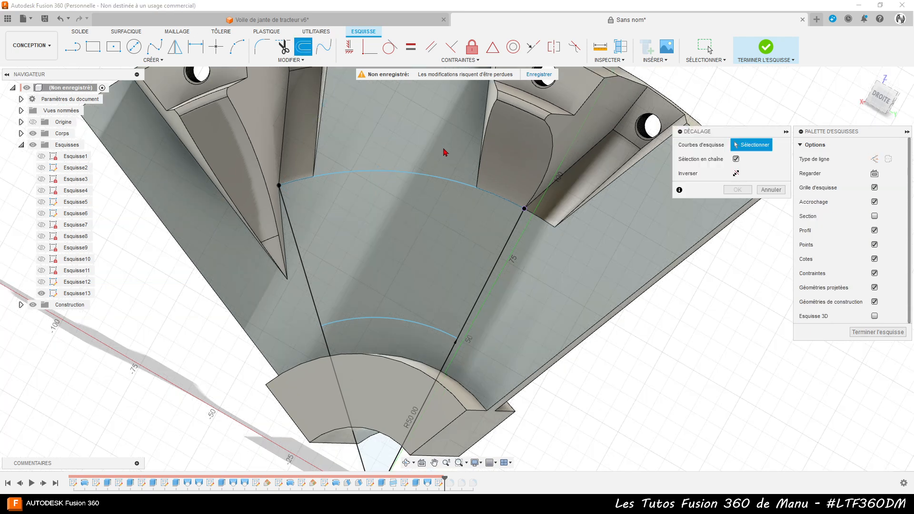
pyautogui.click(415, 171)
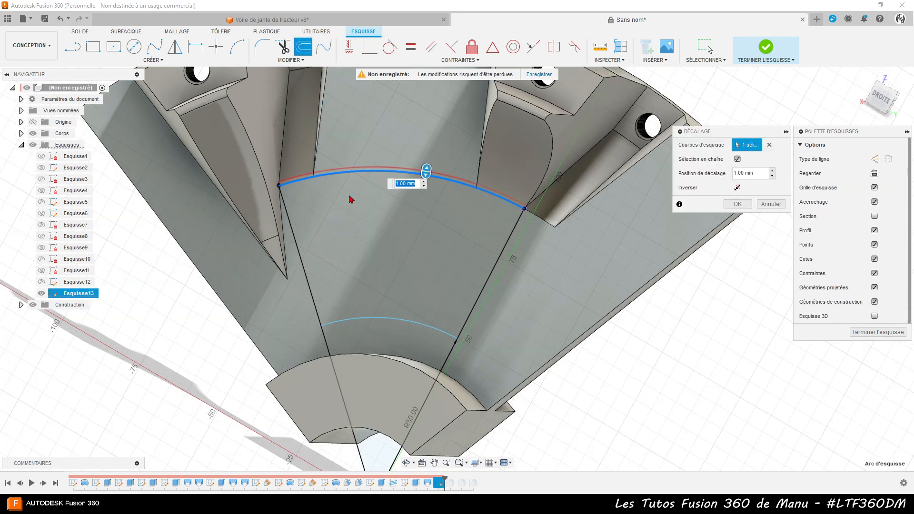
pyautogui.click(299, 250)
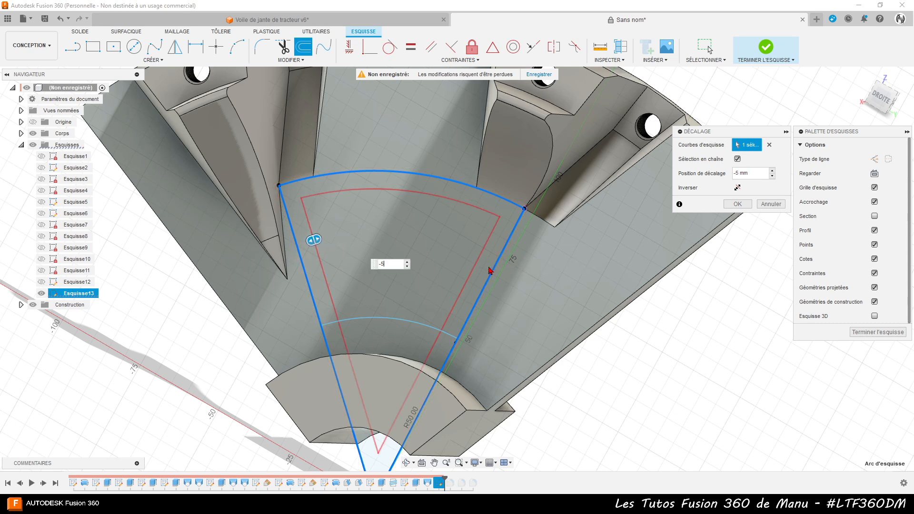
pyautogui.click(746, 208)
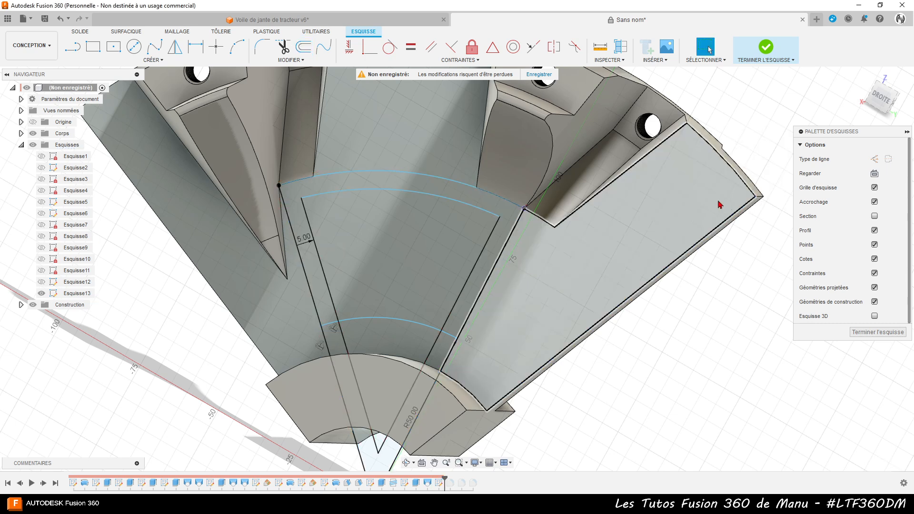
# Finish the sketch and extrude-cut the inner closed profile by -2.5 mm with a taper angle of -75 degrees
pyautogui.click(389, 267)
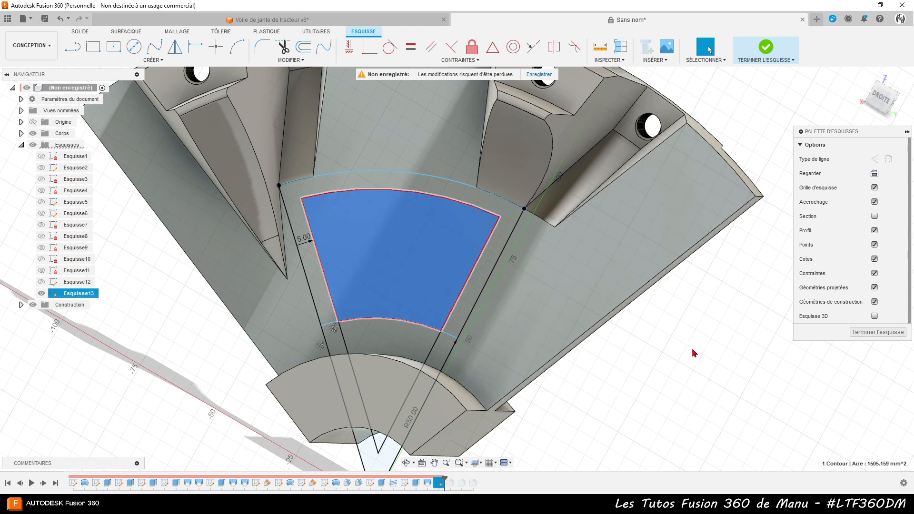
pyautogui.click(866, 334)
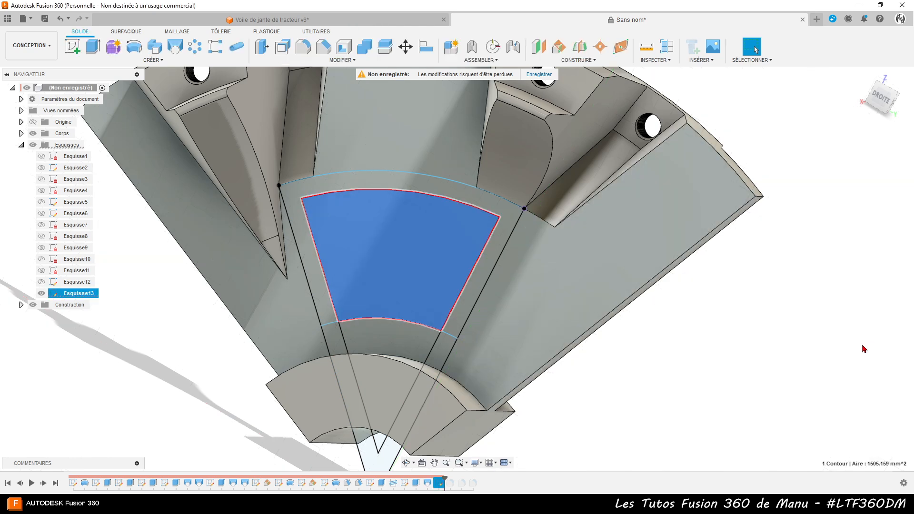
pyautogui.keyDown('shift'); pyautogui.moveTo(696, 391); pyautogui.dragTo(744, 369, button='middle'); pyautogui.keyUp('shift')
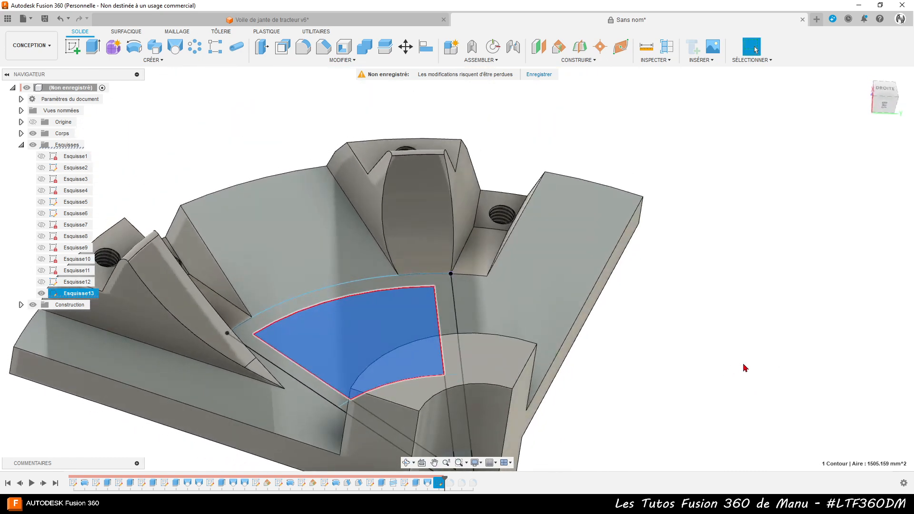
pyautogui.press('e')
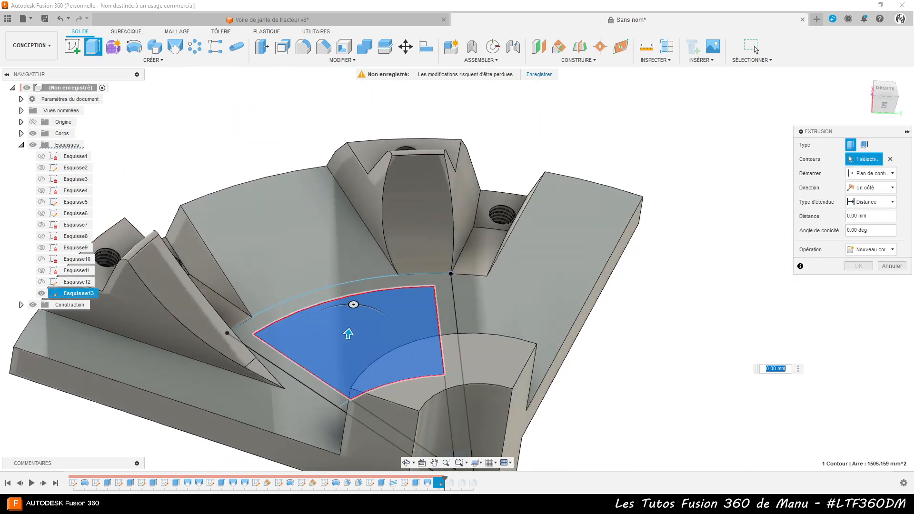
pyautogui.doubleClick(888, 214)
pyautogui.write('-2.5')
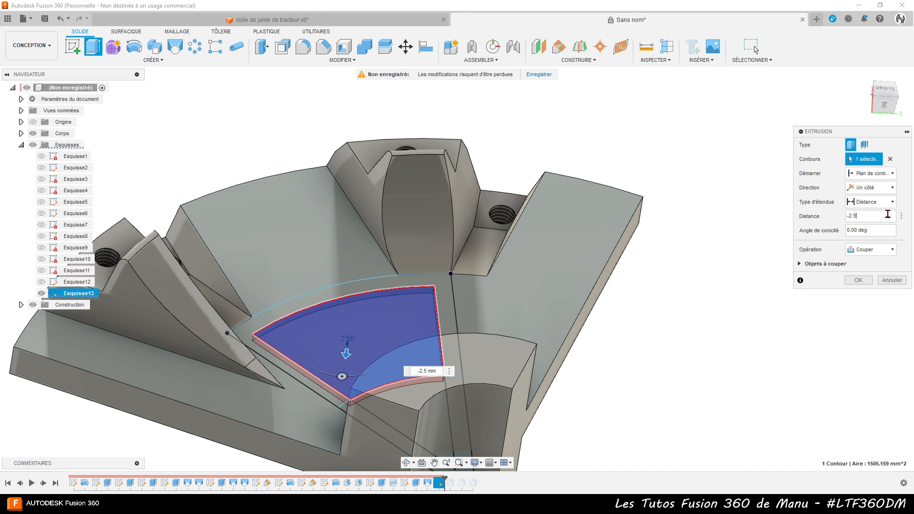
pyautogui.click(887, 233)
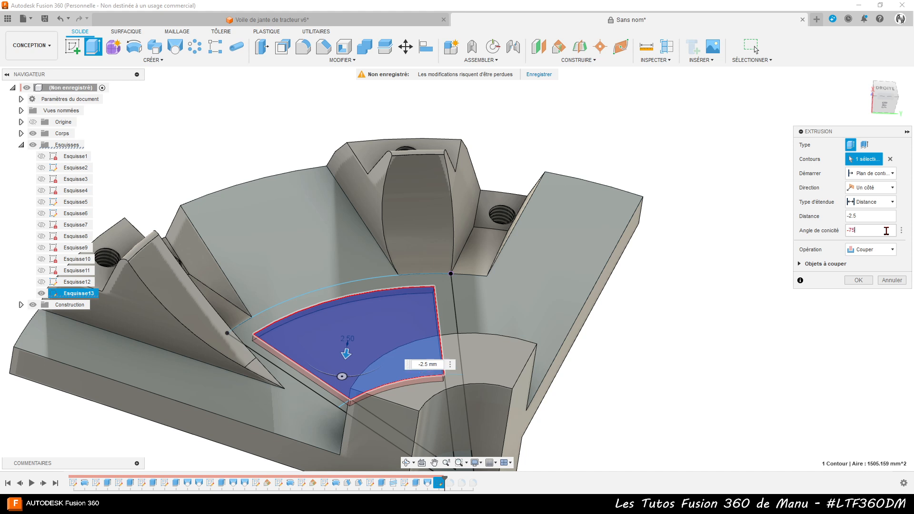
pyautogui.press('Return')
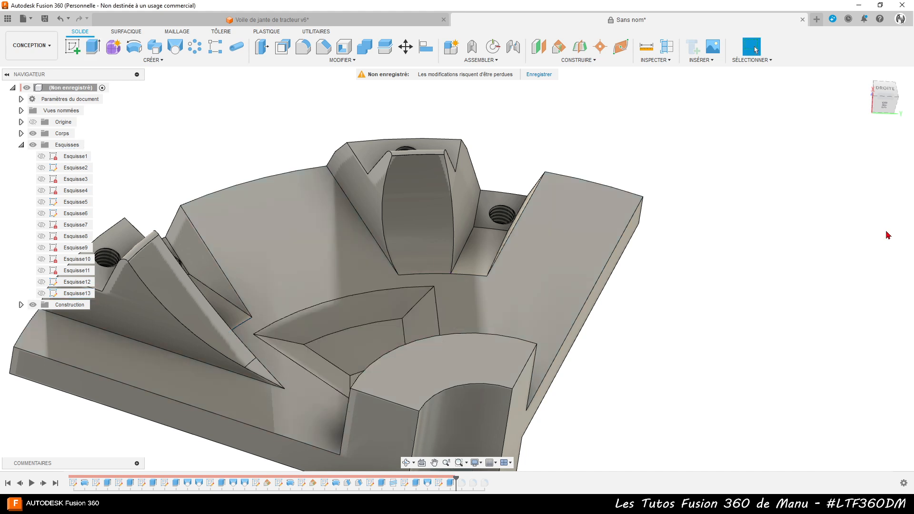
# Loft between the pocket's floor face and its outer curved sloping wall, joining the result to the body
pyautogui.click(359, 345)
pyautogui.click(176, 47)
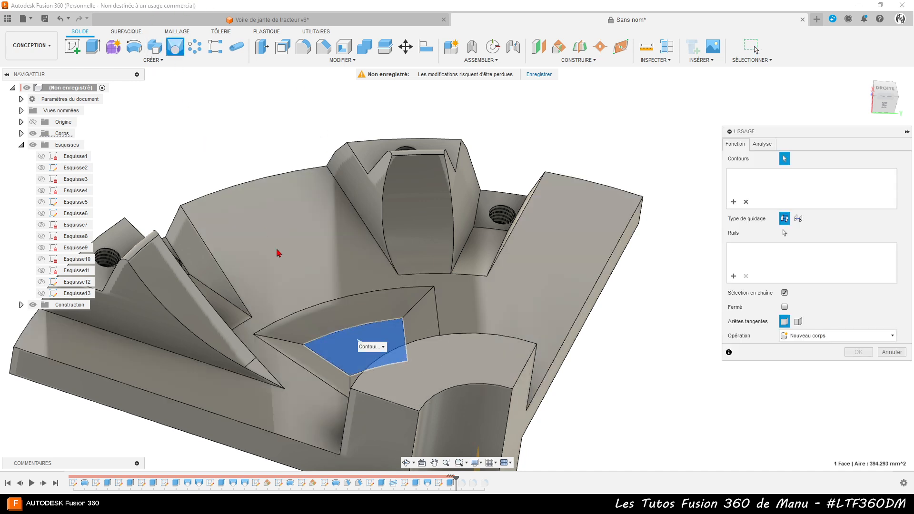
pyautogui.click(434, 286)
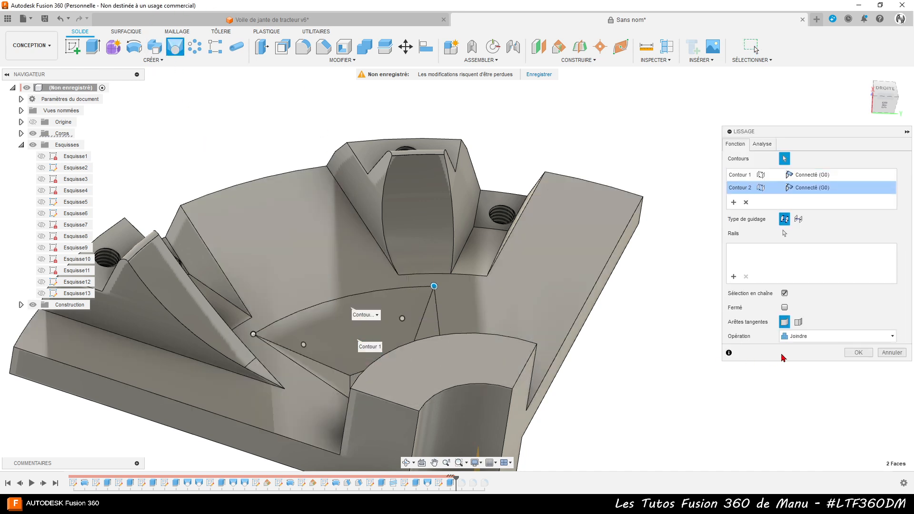
pyautogui.click(859, 354)
pyautogui.moveTo(735, 376)
pyautogui.keyDown('shift'); pyautogui.mouseDown(button='middle')
pyautogui.moveTo(715, 363)
pyautogui.moveTo(743, 366)
pyautogui.moveTo(719, 364)
pyautogui.moveTo(730, 363)
pyautogui.mouseUp(button='middle'); pyautogui.keyUp('shift')
pyautogui.press('Escape')
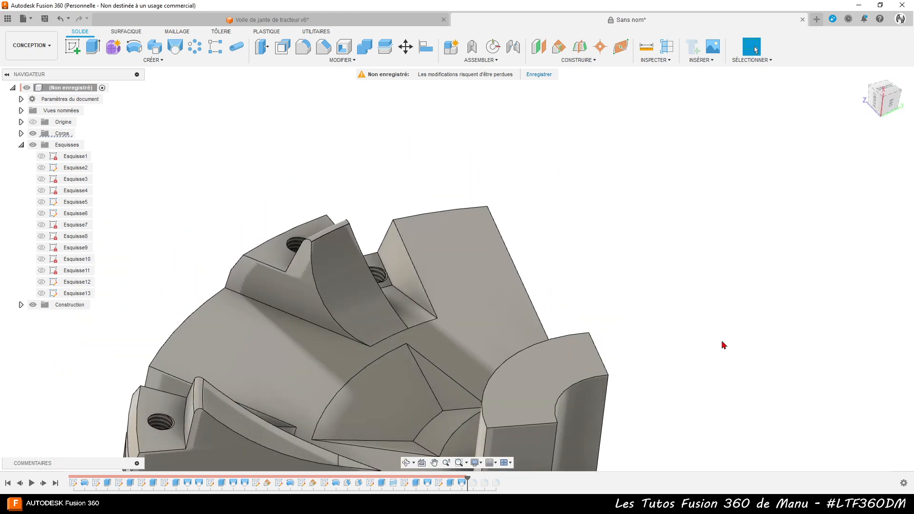
# Fillet the four edges around the pocket's rim with a constant radius
pyautogui.scroll(-2, 614, 266)
pyautogui.click(310, 55)
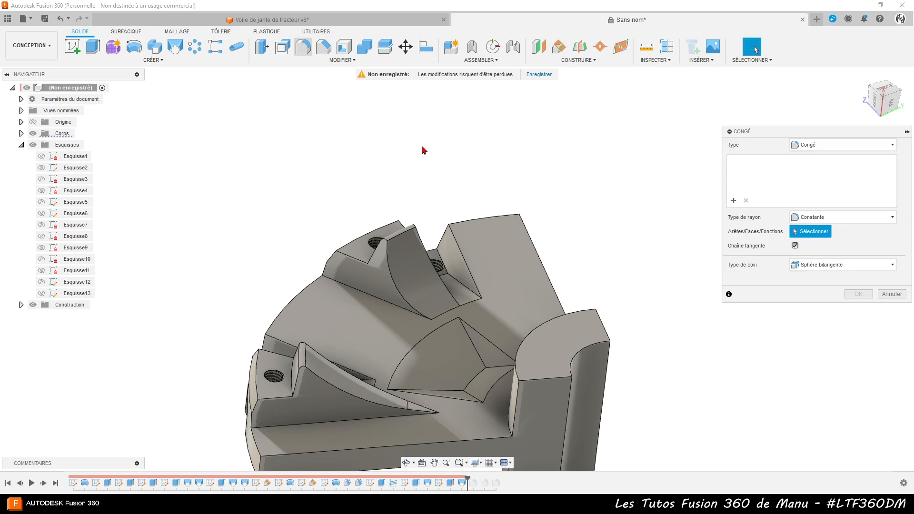
pyautogui.click(490, 342)
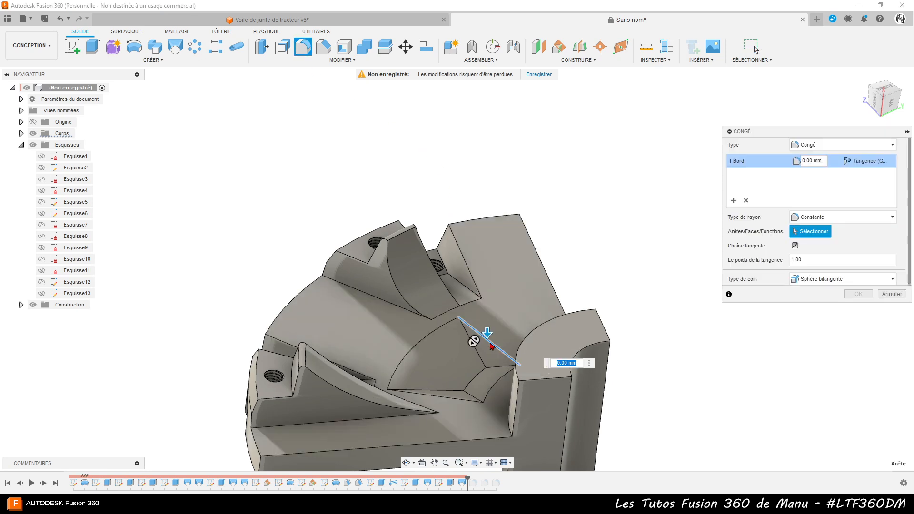
pyautogui.click(484, 395)
pyautogui.click(470, 401)
pyautogui.click(411, 351)
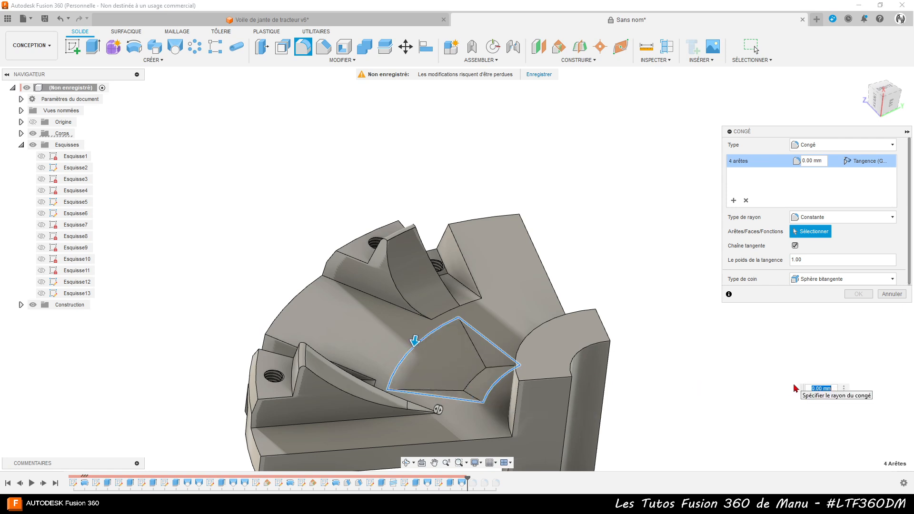
pyautogui.press('Return')
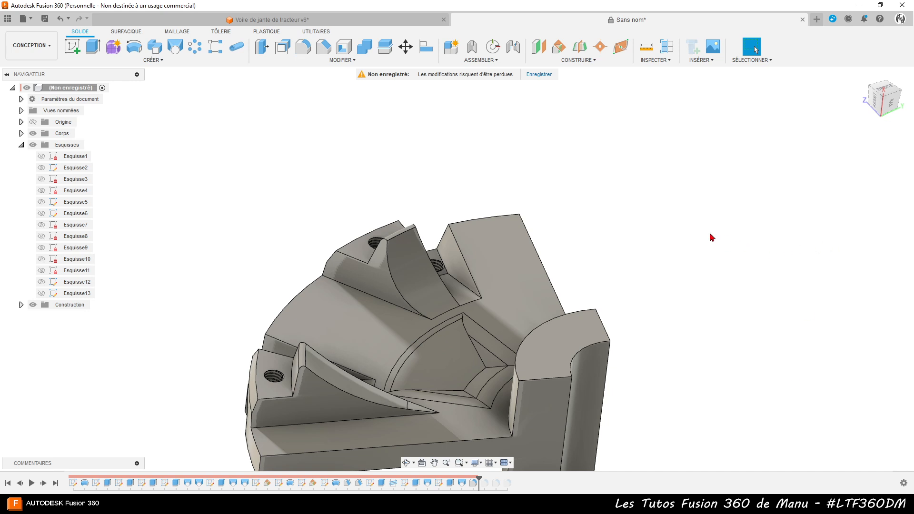
# Roll the timeline forward to its end to restore the three suppressed fillet features
pyautogui.scroll(-4, 658, 223)
pyautogui.moveTo(336, 361)
pyautogui.keyDown('shift'); pyautogui.mouseDown(button='middle')
pyautogui.moveTo(388, 382)
pyautogui.moveTo(378, 326)
pyautogui.moveTo(337, 343)
pyautogui.moveTo(320, 364)
pyautogui.mouseUp(button='middle'); pyautogui.keyUp('shift')
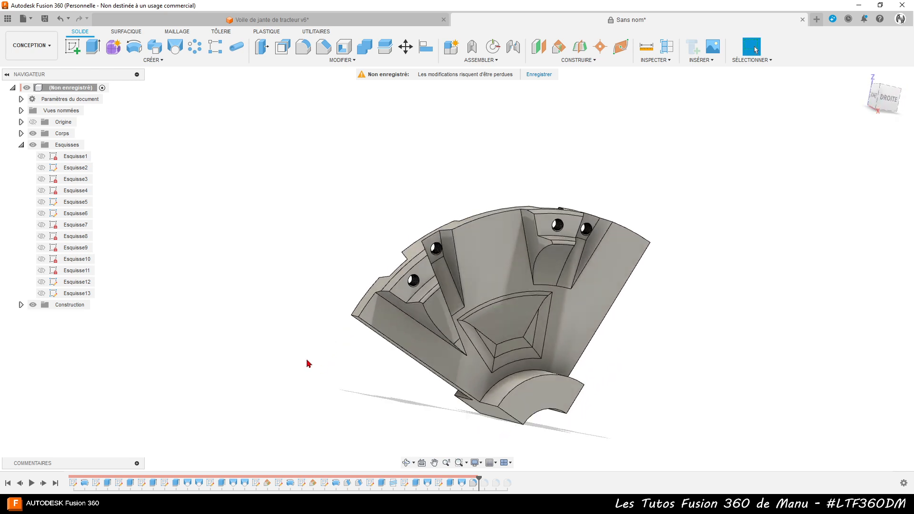
pyautogui.keyDown('shift'); pyautogui.moveTo(288, 379); pyautogui.dragTo(254, 372, button='middle'); pyautogui.keyUp('shift')
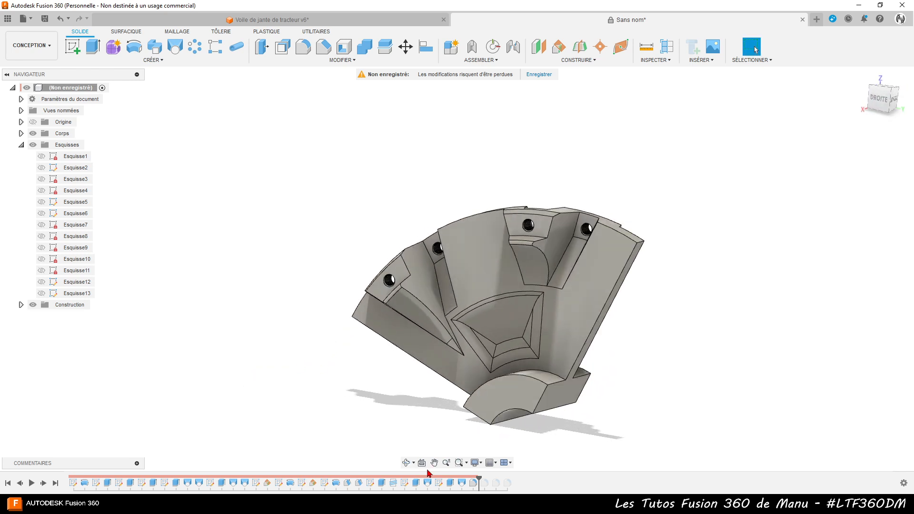
pyautogui.moveTo(480, 478); pyautogui.dragTo(543, 479)
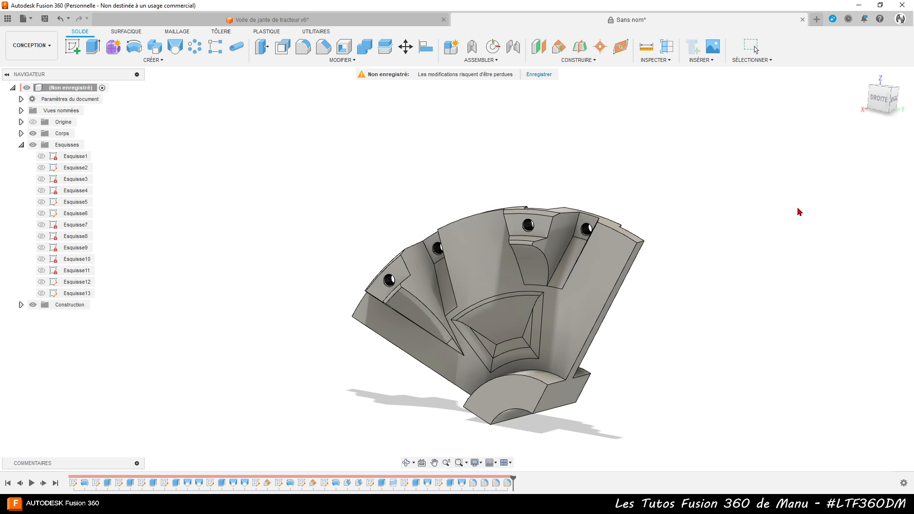
# Fillet the front and back edge chains along the segment's outer rim with a constant 1 mm radius
pyautogui.keyDown('shift'); pyautogui.moveTo(691, 348); pyautogui.dragTo(645, 435, button='middle'); pyautogui.keyUp('shift')
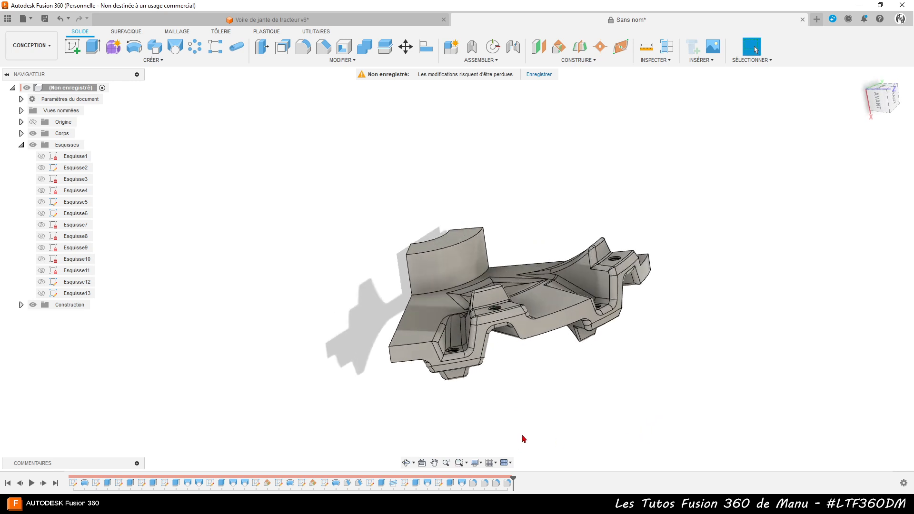
pyautogui.keyDown('shift'); pyautogui.moveTo(518, 421); pyautogui.dragTo(514, 406, button='middle'); pyautogui.keyUp('shift')
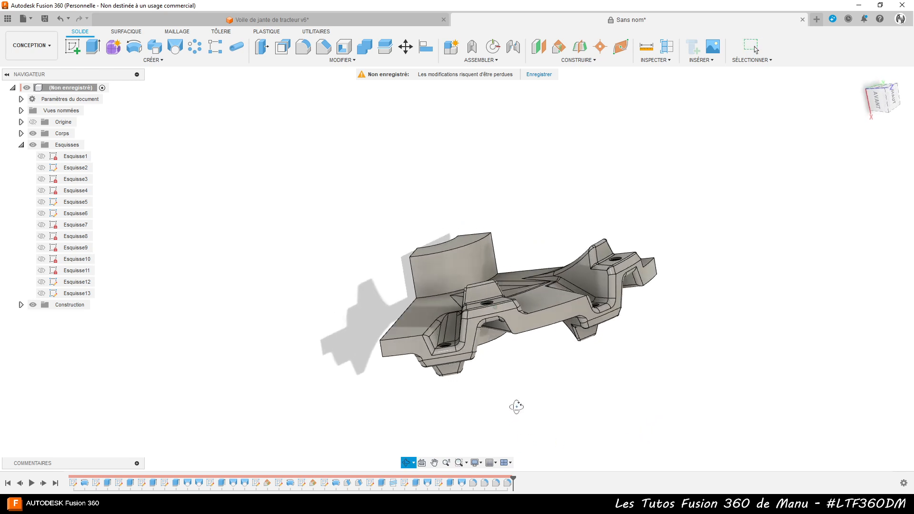
pyautogui.click(304, 47)
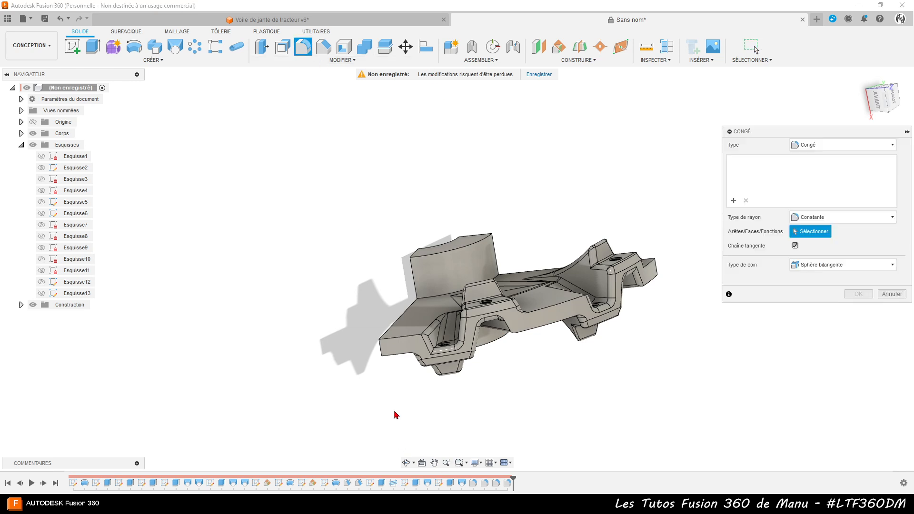
pyautogui.scroll(4, 395, 368)
pyautogui.click(410, 272)
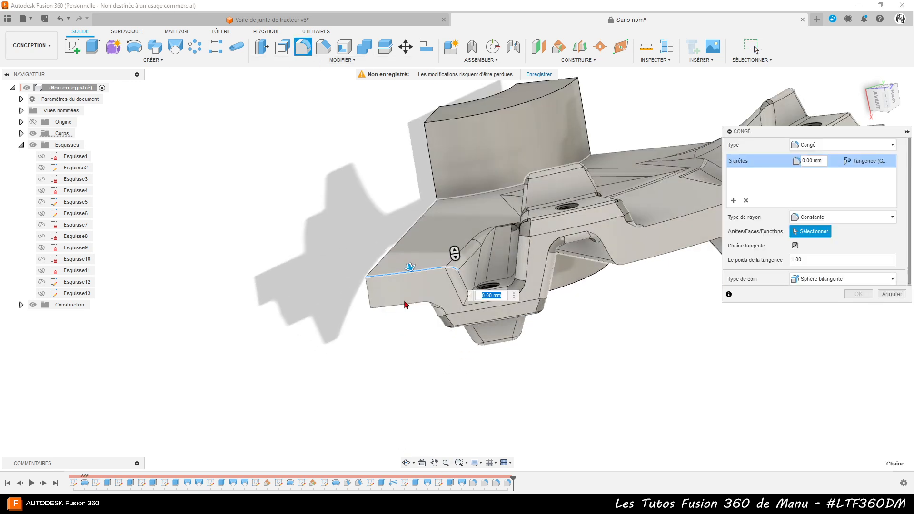
pyautogui.click(407, 306)
pyautogui.scroll(-2, 482, 381)
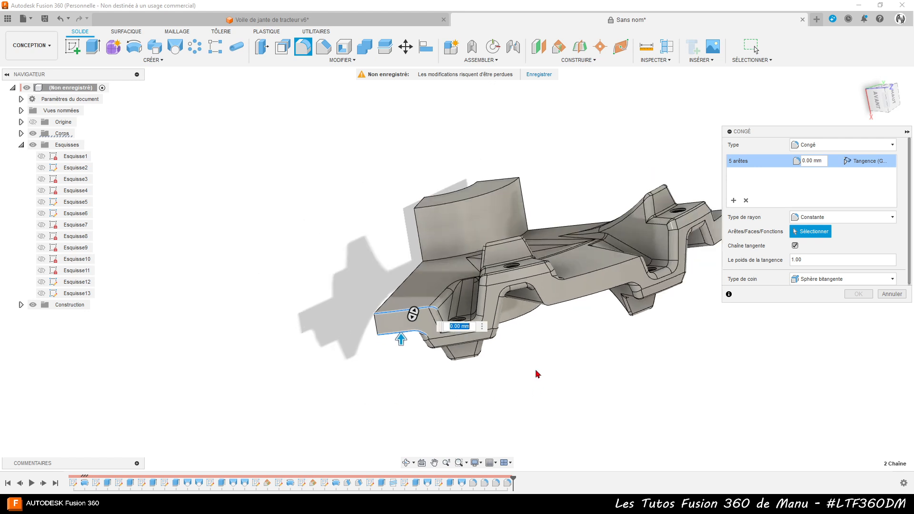
pyautogui.scroll(3, 613, 327)
pyautogui.click(575, 237)
pyautogui.click(563, 277)
pyautogui.scroll(-3, 538, 330)
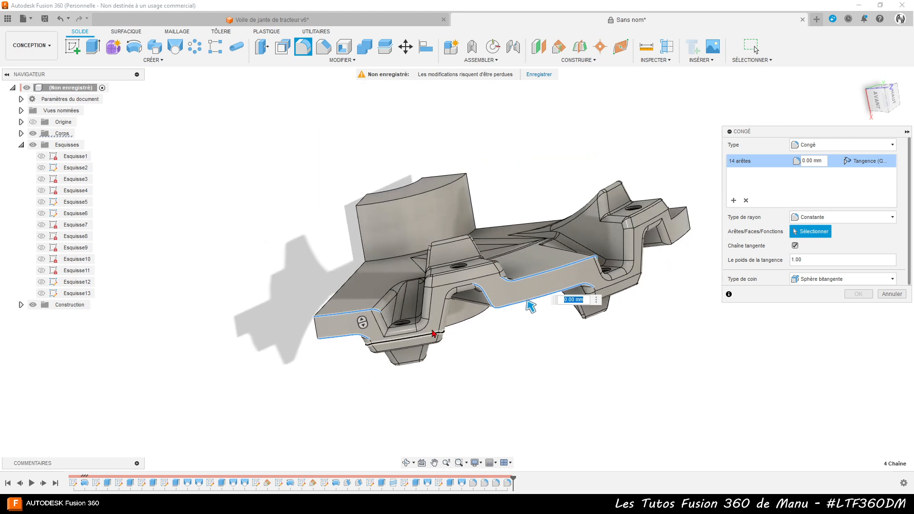
pyautogui.moveTo(538, 330)
pyautogui.keyDown('shift'); pyautogui.mouseDown(button='middle')
pyautogui.moveTo(579, 322)
pyautogui.moveTo(545, 343)
pyautogui.mouseUp(button='middle'); pyautogui.keyUp('shift')
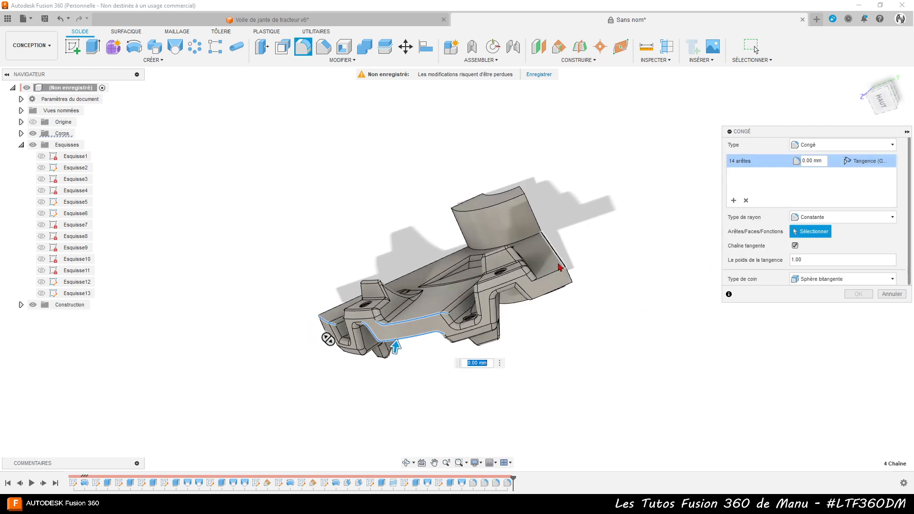
pyautogui.click(549, 276)
pyautogui.moveTo(569, 333)
pyautogui.keyDown('shift'); pyautogui.mouseDown(button='middle')
pyautogui.moveTo(562, 342)
pyautogui.moveTo(568, 321)
pyautogui.mouseUp(button='middle'); pyautogui.keyUp('shift')
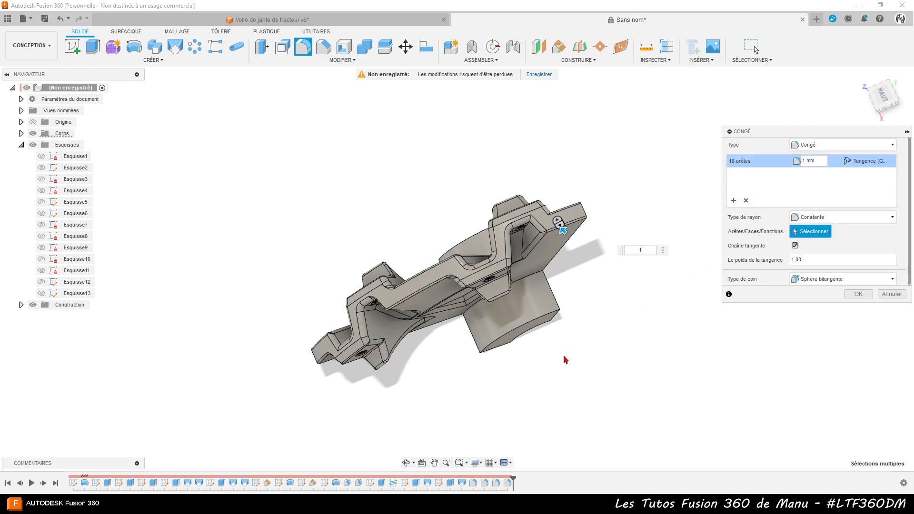
pyautogui.press('Return')
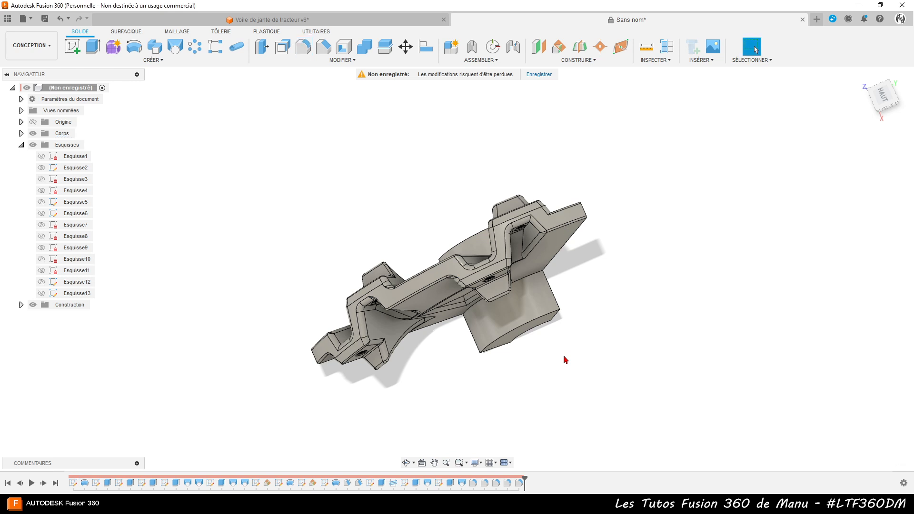
# Start a constant-radius fillet on the two edges where the hub meets the disc and set it to 5 mm
pyautogui.keyDown('shift'); pyautogui.moveTo(573, 352); pyautogui.dragTo(528, 315, button='middle'); pyautogui.keyUp('shift')
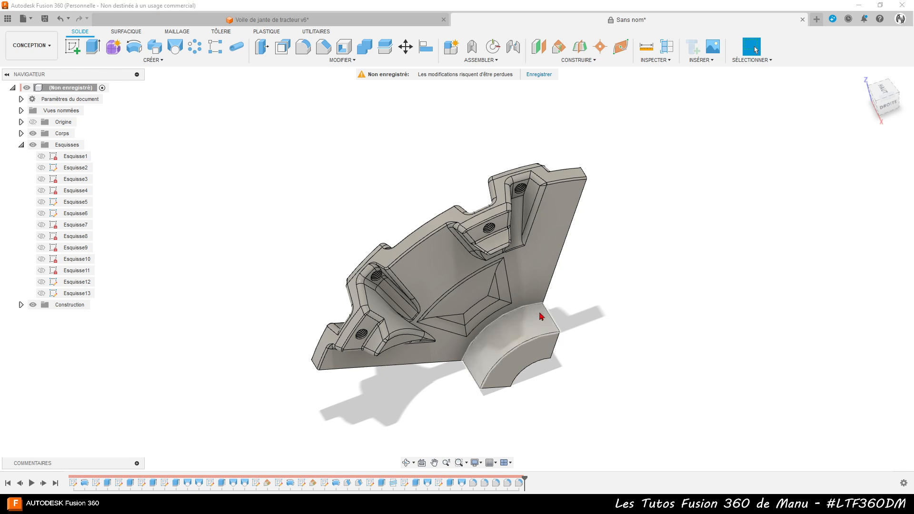
pyautogui.press('f')
pyautogui.click(530, 308)
pyautogui.keyDown('shift'); pyautogui.moveTo(606, 369); pyautogui.dragTo(498, 366, button='middle'); pyautogui.keyUp('shift')
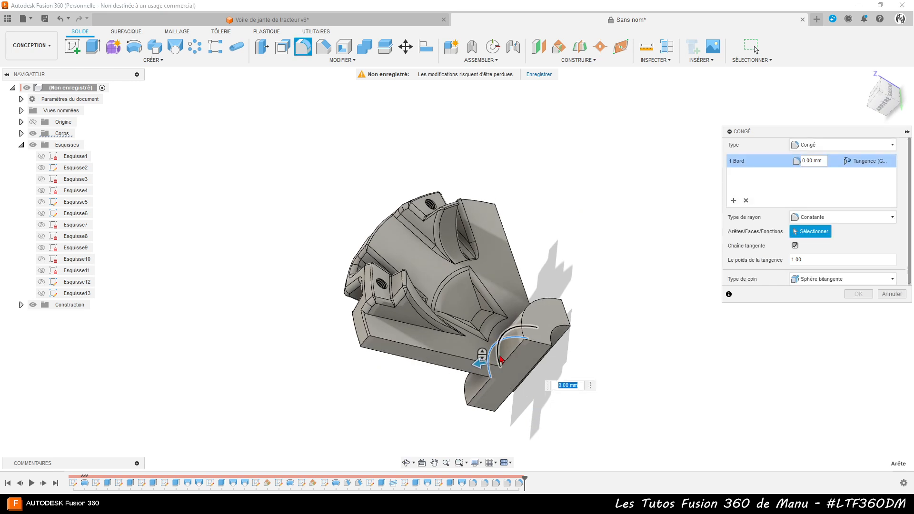
pyautogui.click(498, 366)
pyautogui.press('Return')
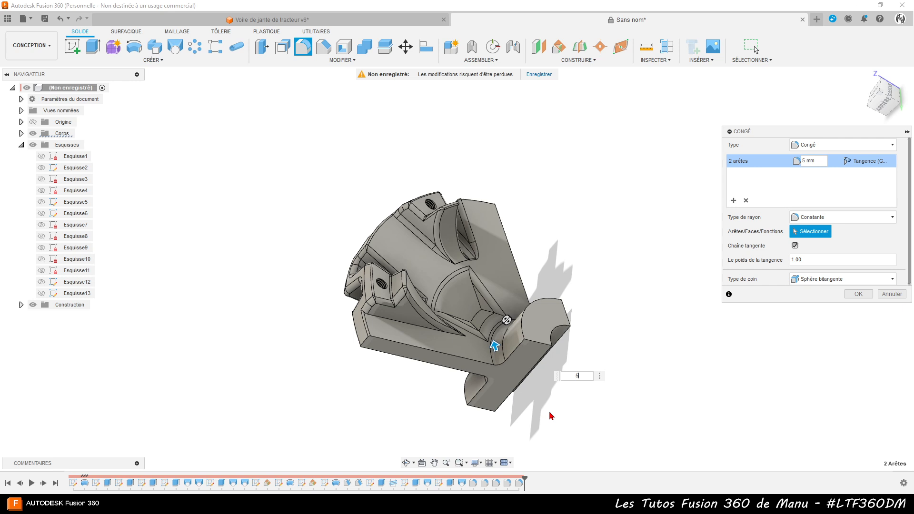
# Add a second fillet set with a 1 mm radius on the four outer and bore edges at the hub's ends
pyautogui.click(734, 201)
pyautogui.click(530, 313)
pyautogui.click(553, 332)
pyautogui.keyDown('shift'); pyautogui.moveTo(531, 389); pyautogui.dragTo(520, 350, button='middle'); pyautogui.keyUp('shift')
pyautogui.click(516, 344)
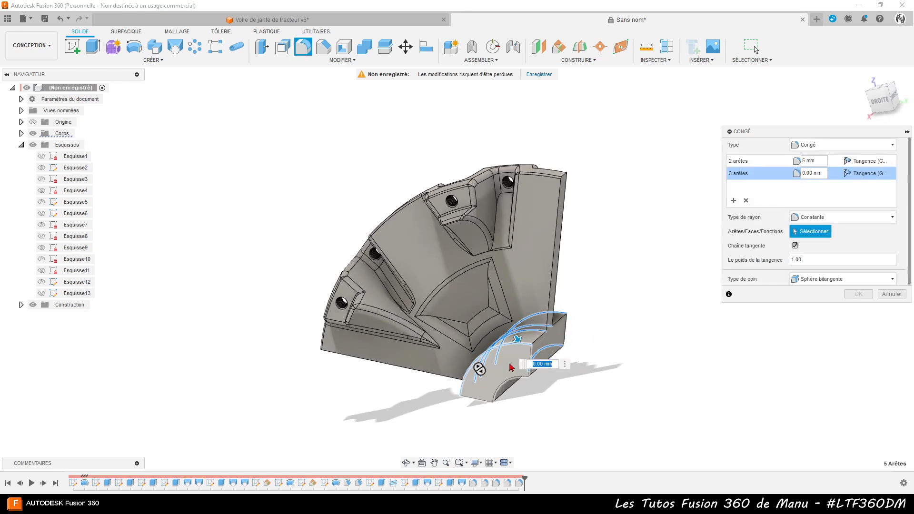
pyautogui.click(512, 380)
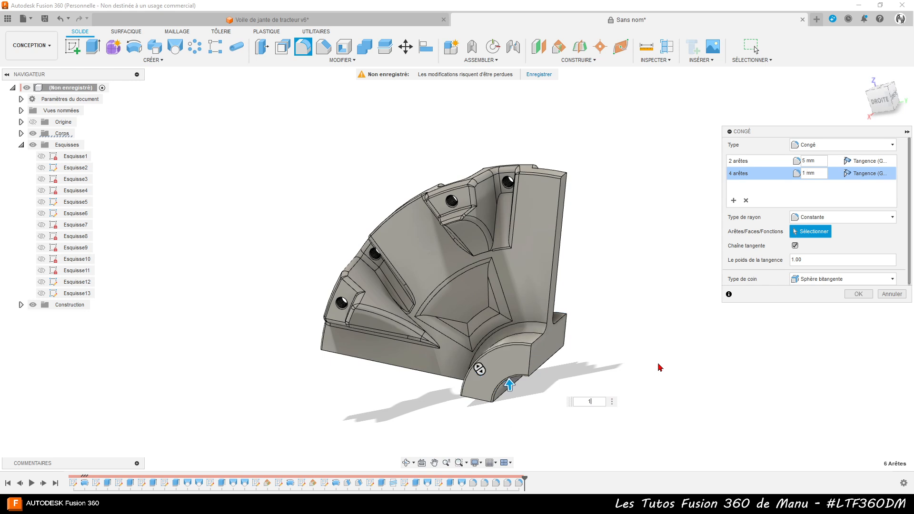
pyautogui.click(860, 295)
pyautogui.keyDown('shift'); pyautogui.moveTo(619, 343); pyautogui.dragTo(549, 421, button='middle'); pyautogui.keyUp('shift')
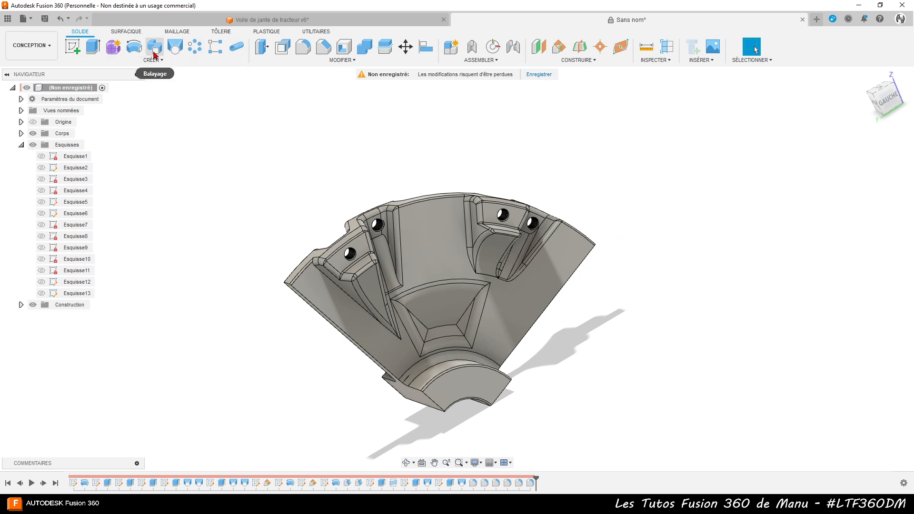
pyautogui.click(367, 50)
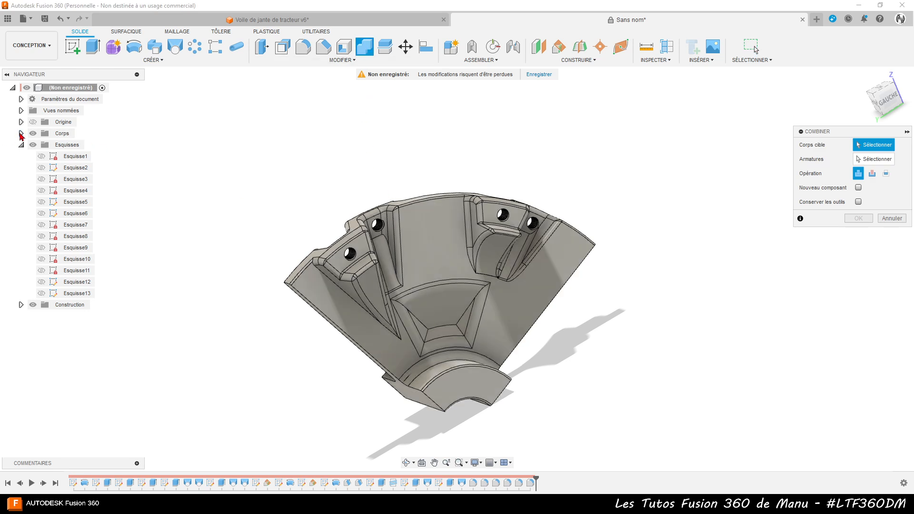
pyautogui.click(21, 134)
pyautogui.click(73, 145)
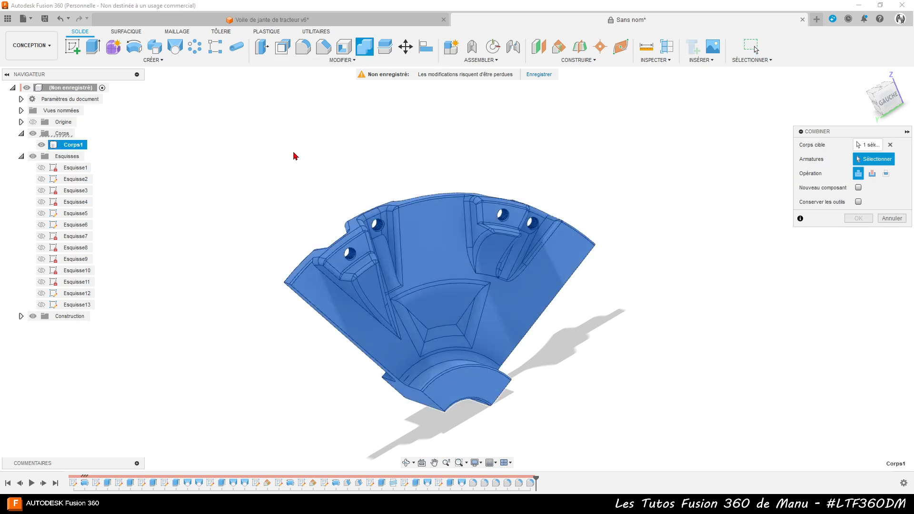
pyautogui.click(889, 219)
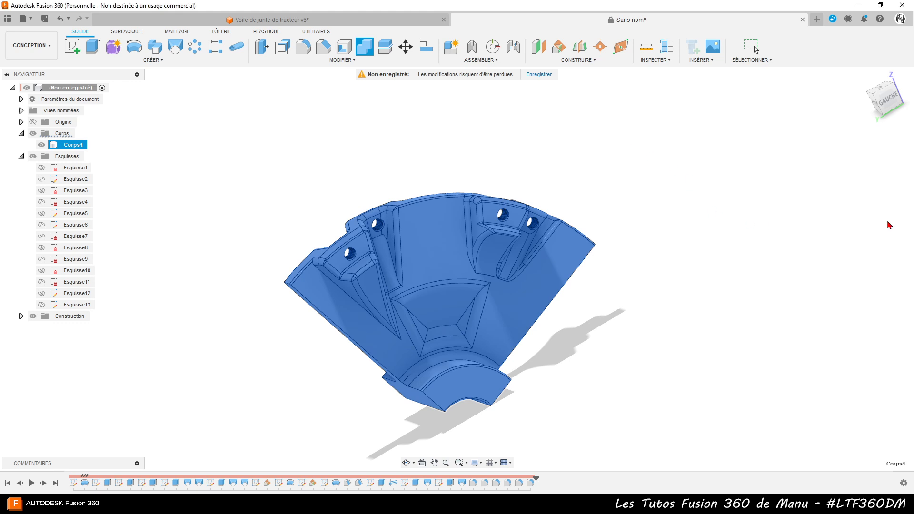
# Start a circular pattern and open its object type choices
pyautogui.click(195, 47)
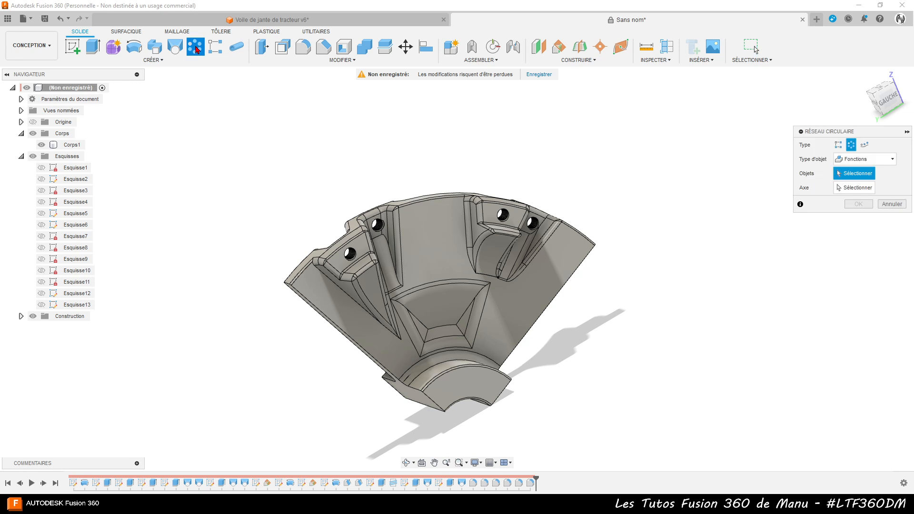
pyautogui.click(865, 159)
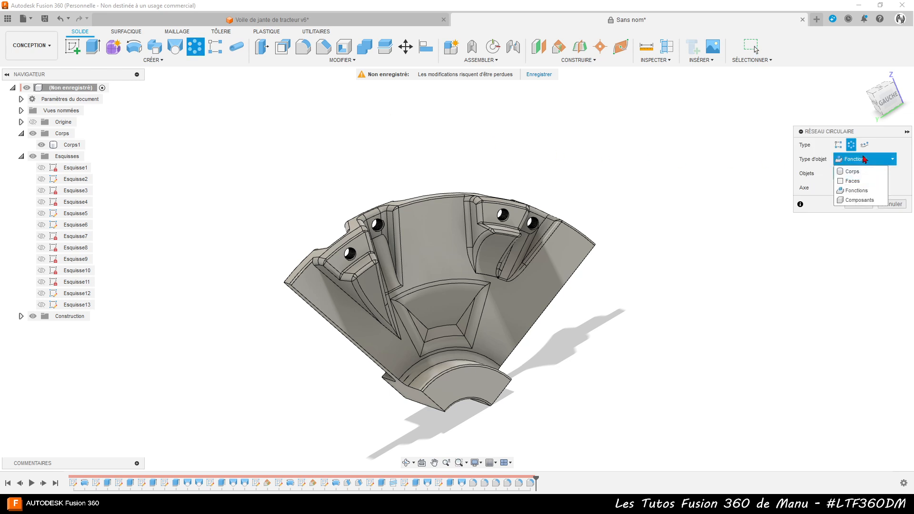
# Create a full circular pattern of the wheel segment body around the red X axis with a quantity of 4
pyautogui.click(867, 172)
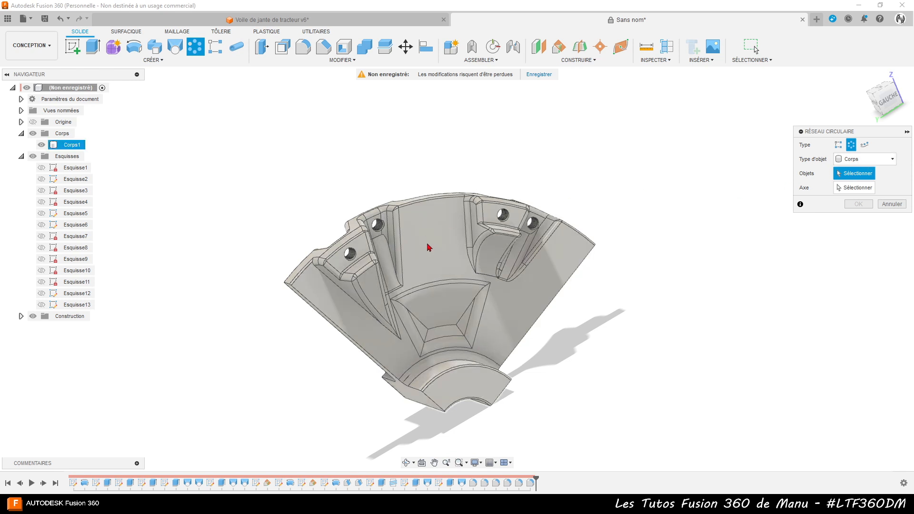
pyautogui.click(442, 242)
pyautogui.click(864, 190)
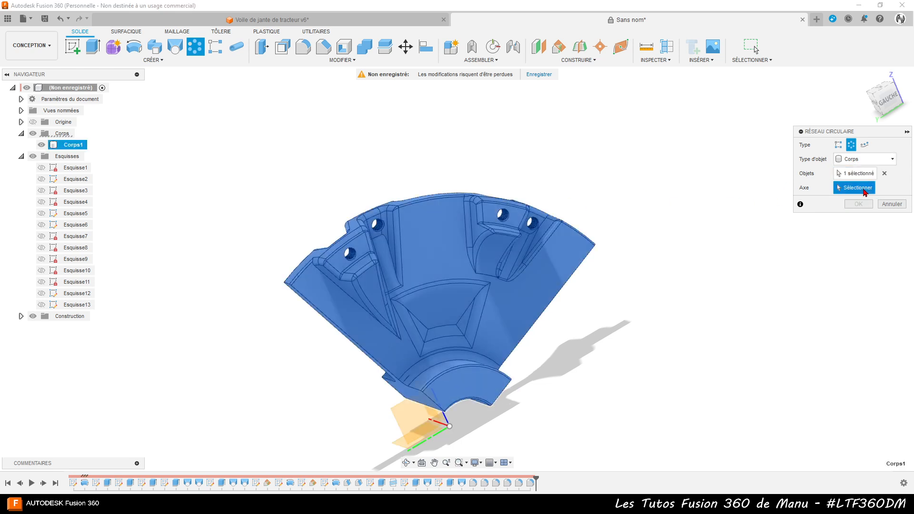
pyautogui.keyDown('shift'); pyautogui.moveTo(548, 437); pyautogui.dragTo(651, 431, button='middle'); pyautogui.keyUp('shift')
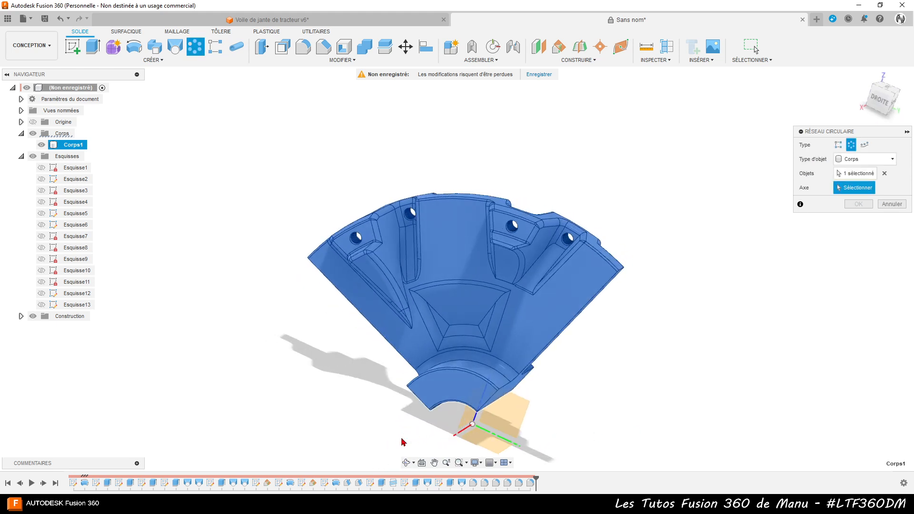
pyautogui.click(455, 437)
pyautogui.scroll(-4, 500, 167)
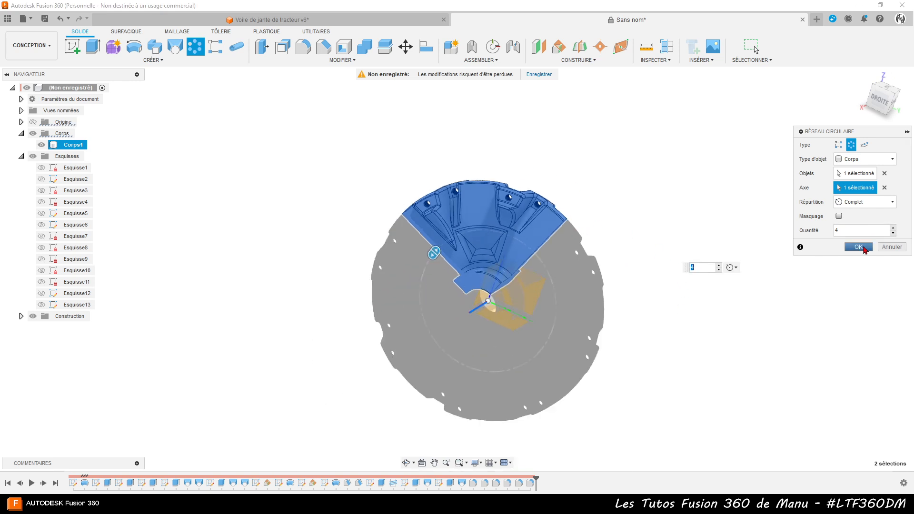
pyautogui.click(859, 247)
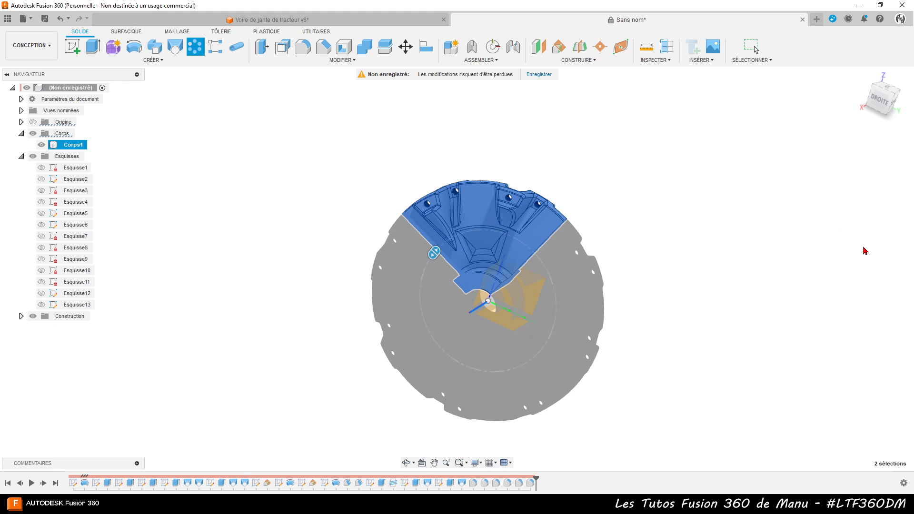
pyautogui.moveTo(764, 310)
pyautogui.keyDown('shift'); pyautogui.mouseDown(button='middle')
pyautogui.moveTo(768, 287)
pyautogui.moveTo(778, 287)
pyautogui.moveTo(774, 304)
pyautogui.mouseUp(button='middle'); pyautogui.keyUp('shift')
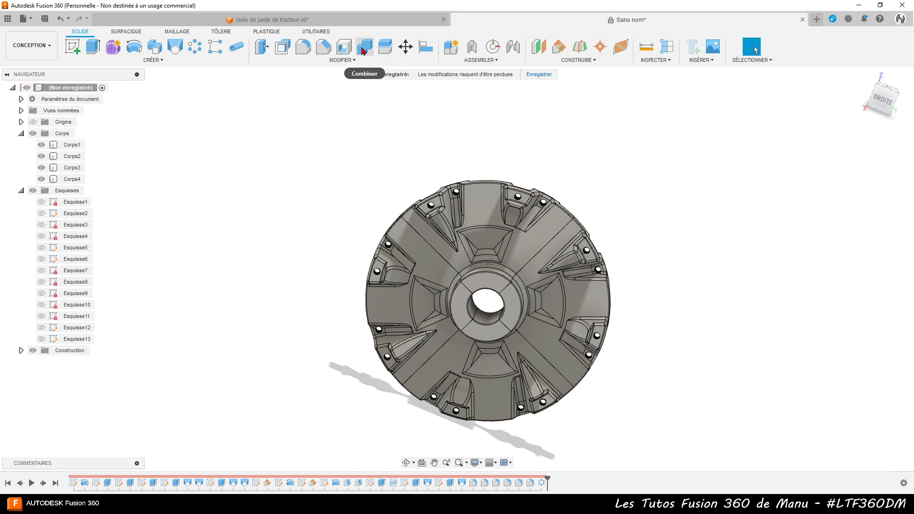
# Combine the four wheel segments into one body, using Corps1 as target and Corps2, Corps3 and Corps4 as joined tools
pyautogui.click(366, 47)
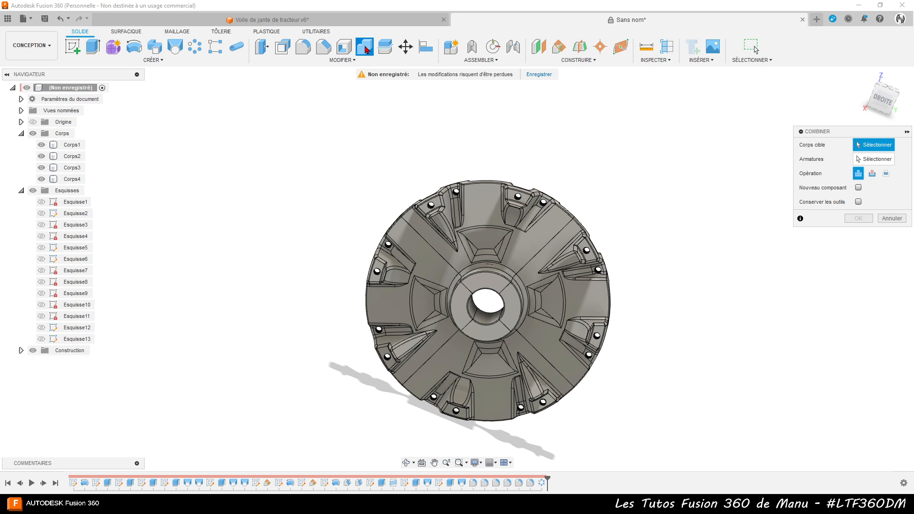
pyautogui.click(73, 145)
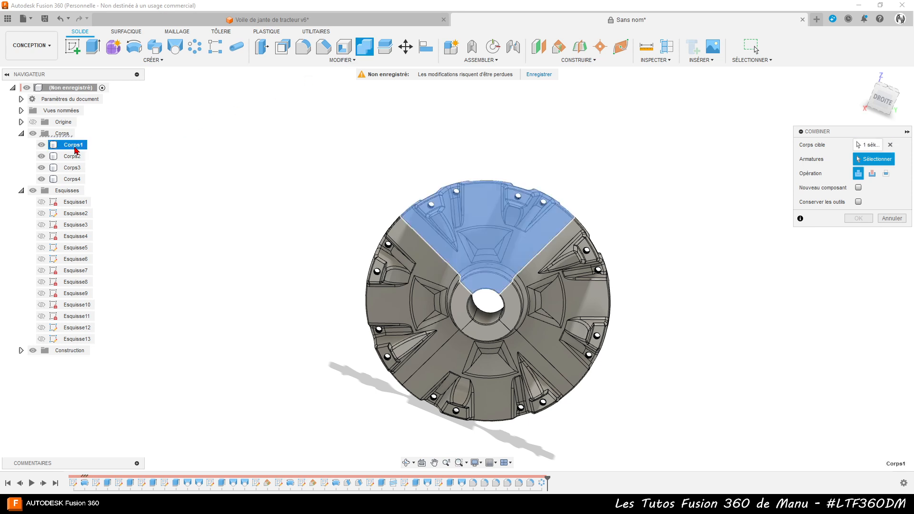
pyautogui.click(73, 159)
pyautogui.click(72, 168)
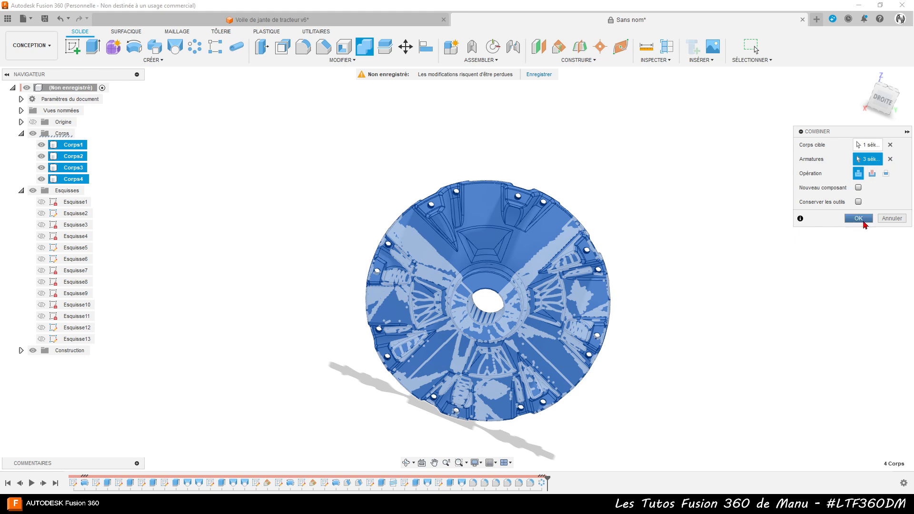
pyautogui.click(863, 222)
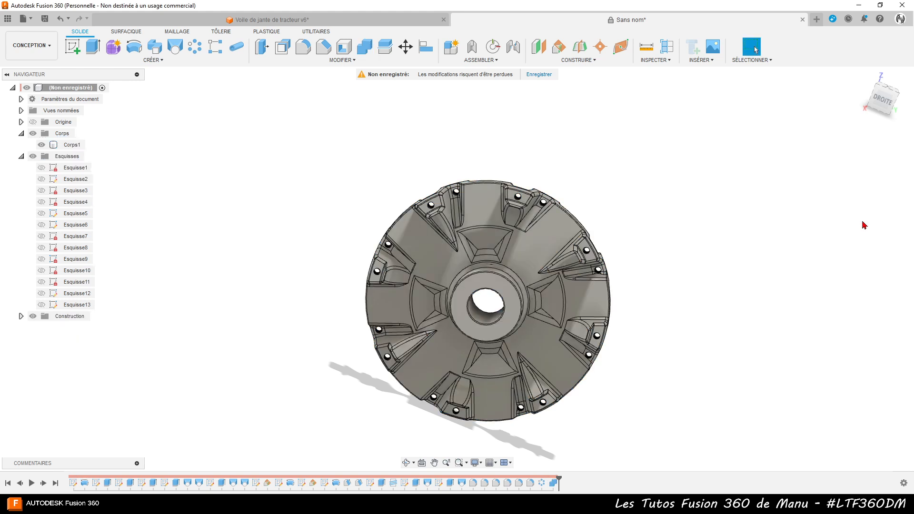
# Examine the joined disc's wavy rim edge-on and its front face, and compare it with the tractor wheel photo in FastStone Image Viewer
pyautogui.keyDown('shift'); pyautogui.moveTo(692, 296); pyautogui.dragTo(625, 319, button='middle'); pyautogui.keyUp('shift')
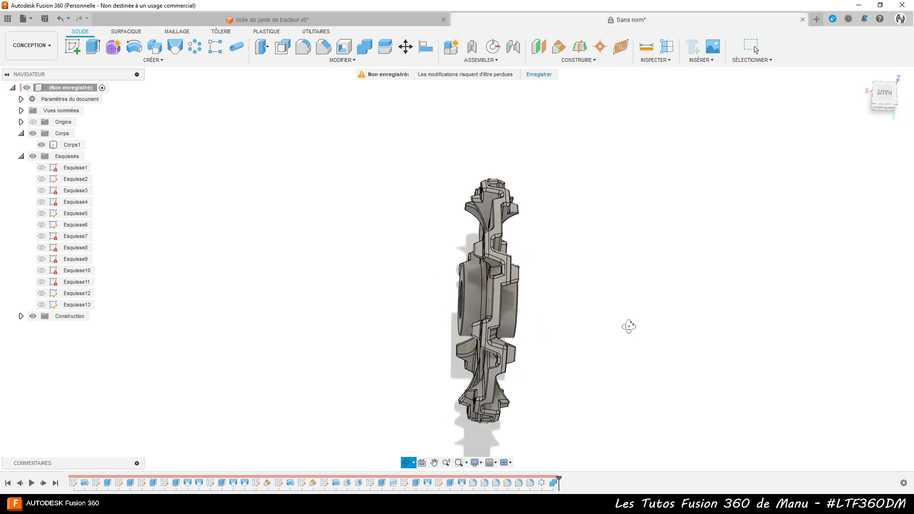
pyautogui.scroll(4, 500, 254)
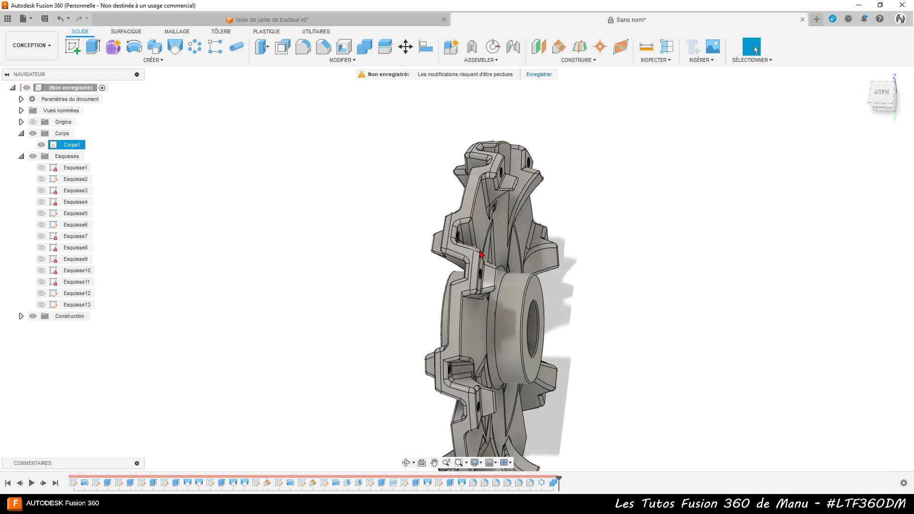
pyautogui.click(884, 93)
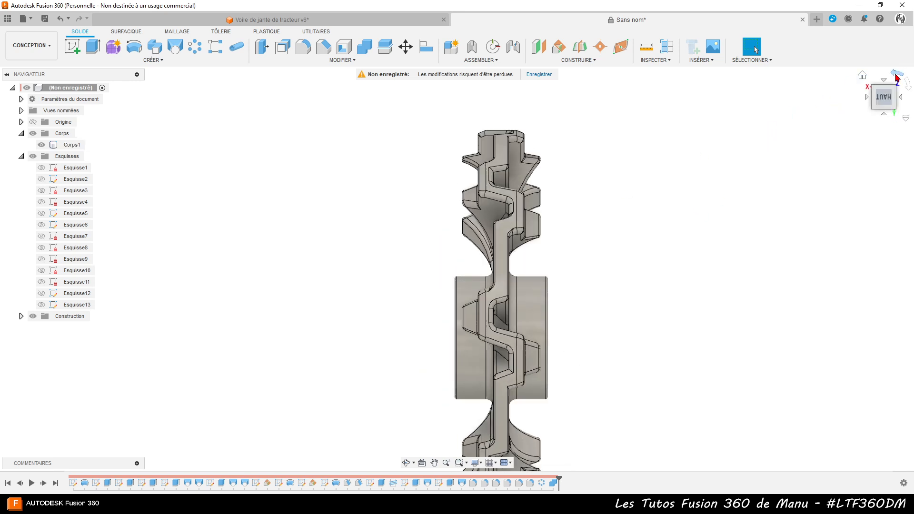
pyautogui.click(897, 75)
pyautogui.scroll(4, 690, 107)
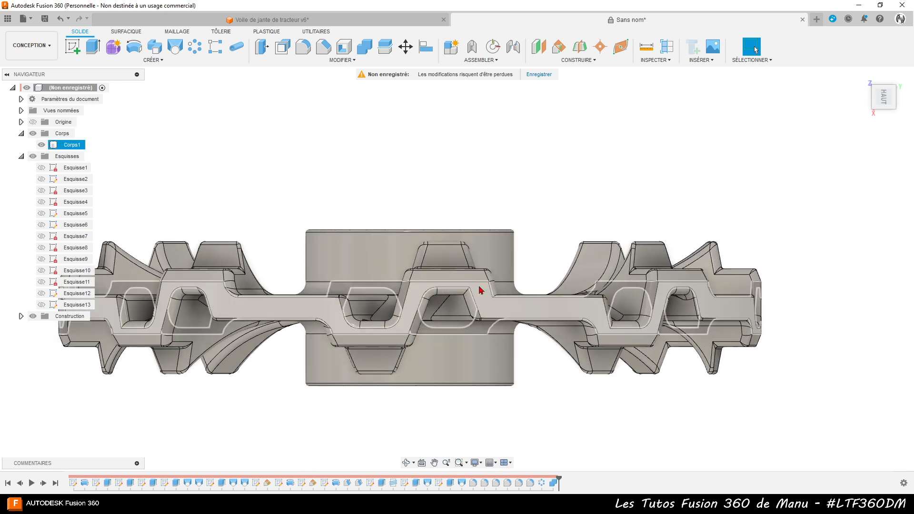
pyautogui.click(518, 407)
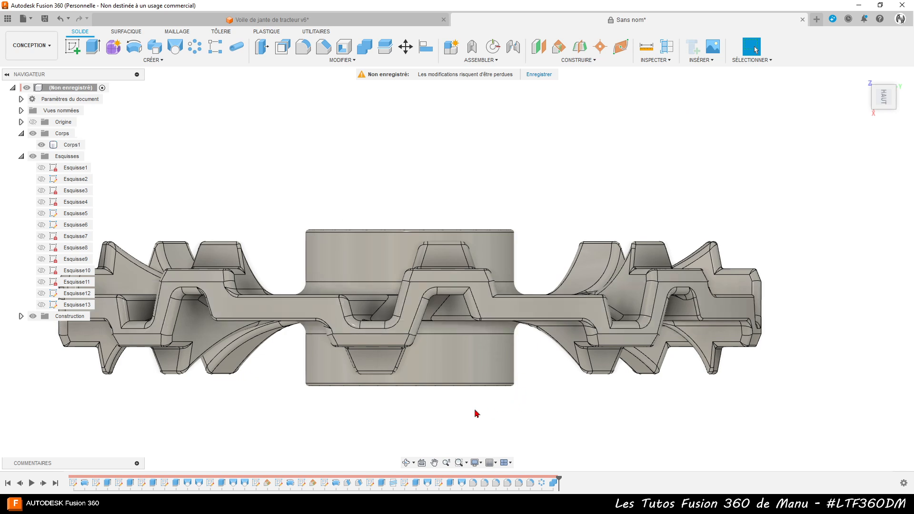
pyautogui.click(421, 370)
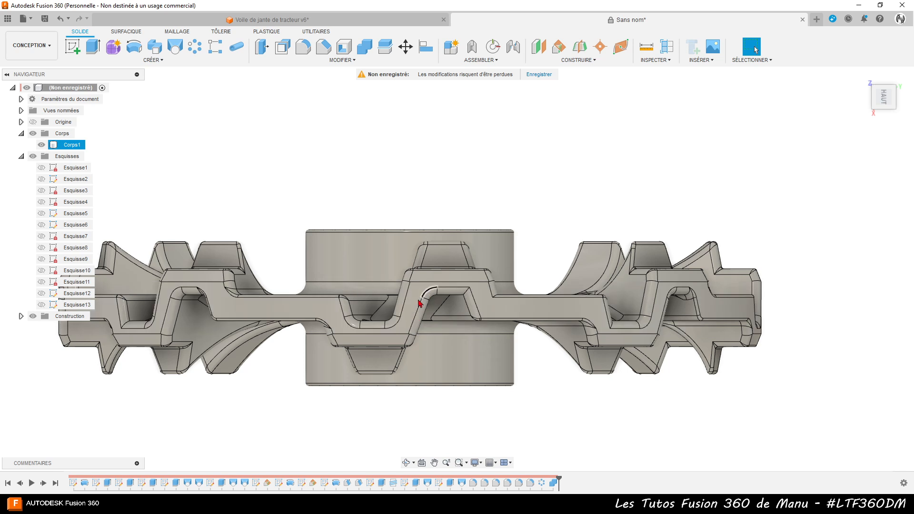
pyautogui.click(559, 463)
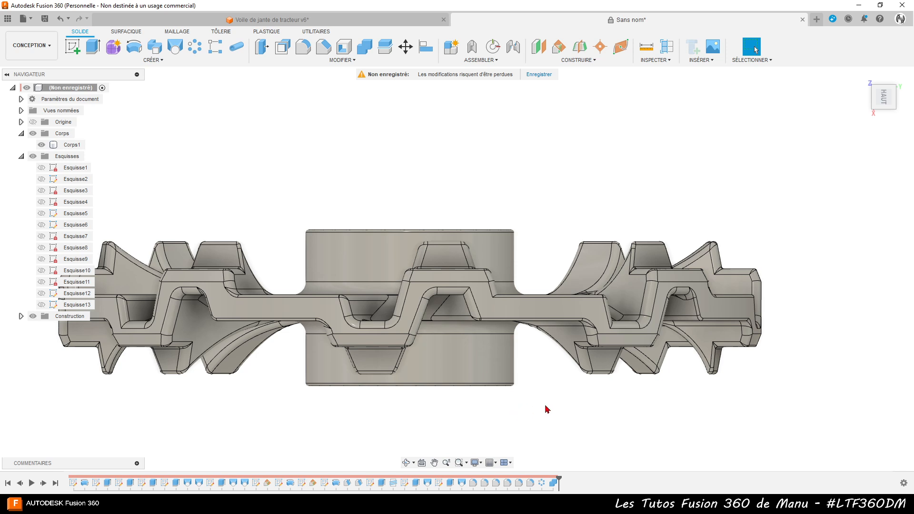
pyautogui.scroll(-3, 559, 170)
pyautogui.keyDown('shift'); pyautogui.moveTo(561, 375); pyautogui.dragTo(569, 295, button='middle'); pyautogui.keyUp('shift')
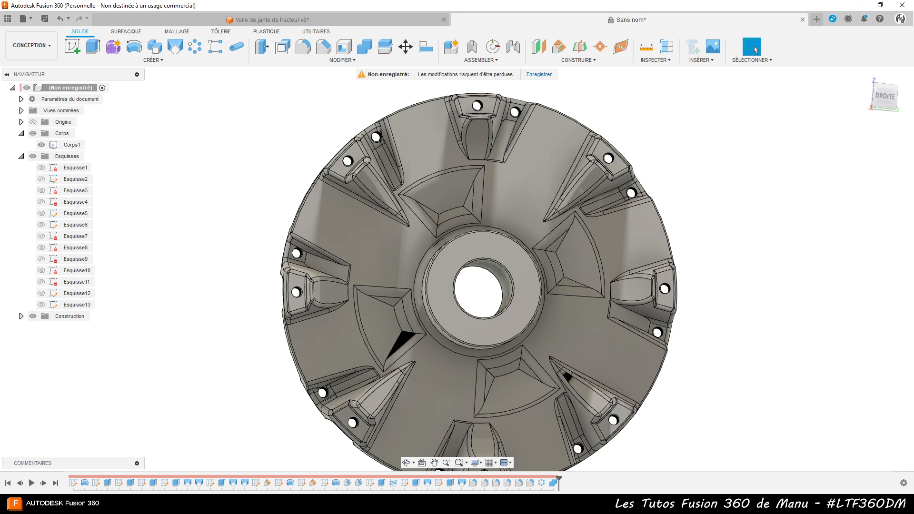
pyautogui.hotkey('alt', 'Tab')
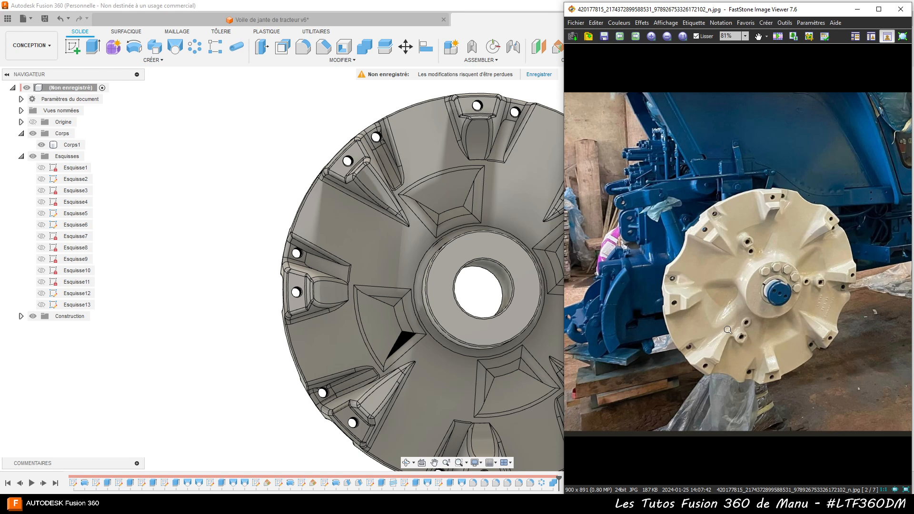
pyautogui.click(244, 186)
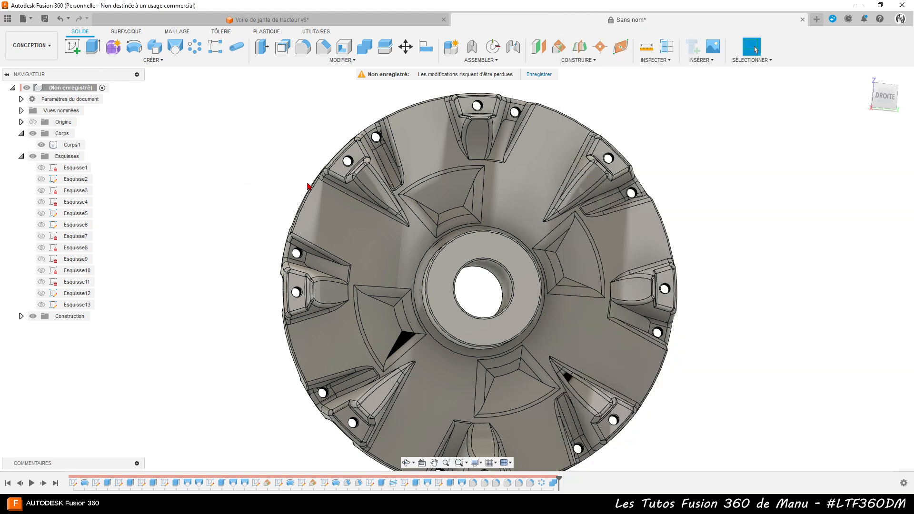
# Start a new sketch on the origin YZ plane, viewed square-on from the Droite side
pyautogui.click(879, 98)
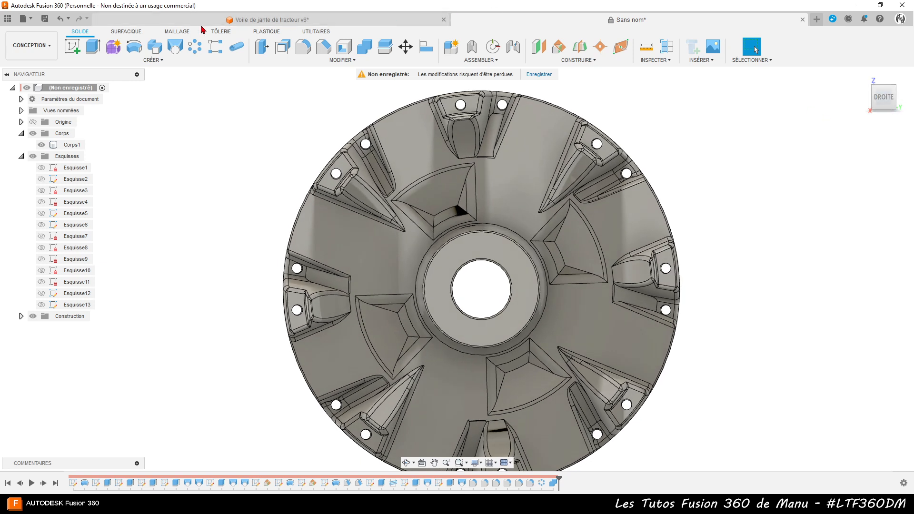
pyautogui.click(70, 48)
pyautogui.click(497, 279)
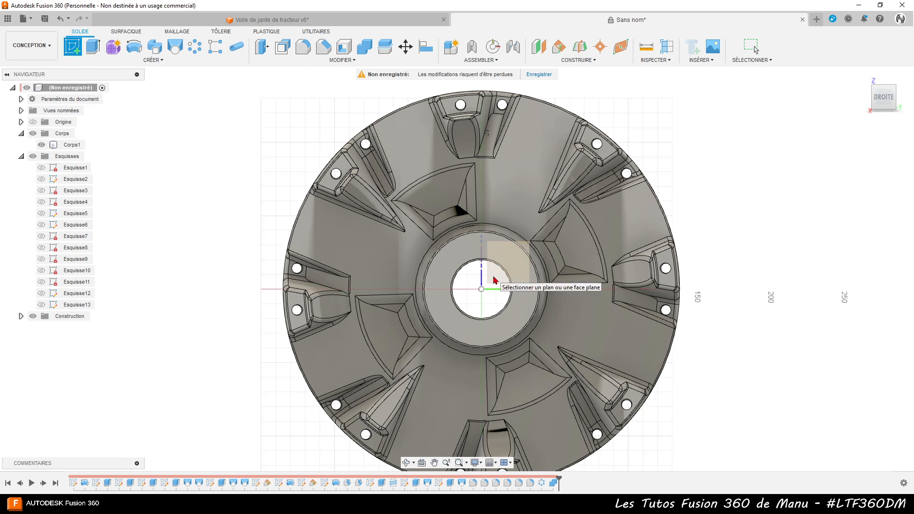
pyautogui.click(495, 277)
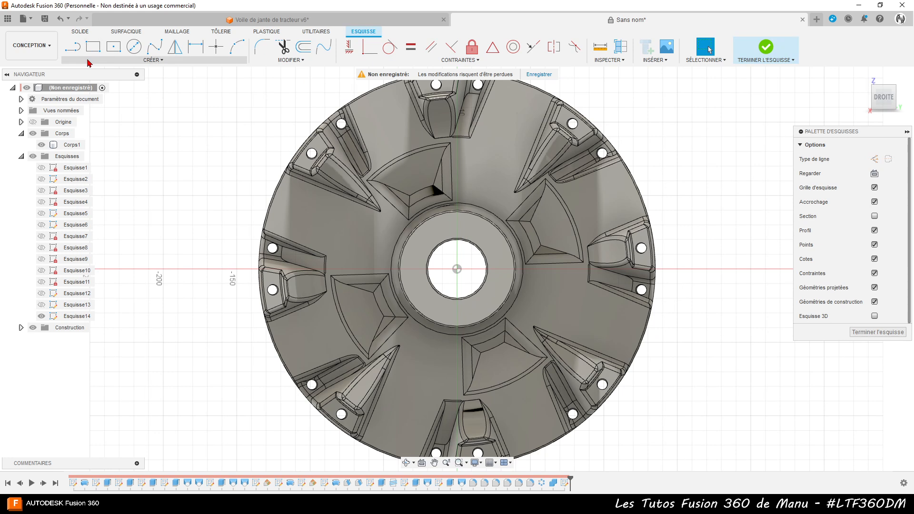
# Project the whole disc body's silhouette into the sketch, using the body selection filter with the projection link kept on
pyautogui.click(707, 47)
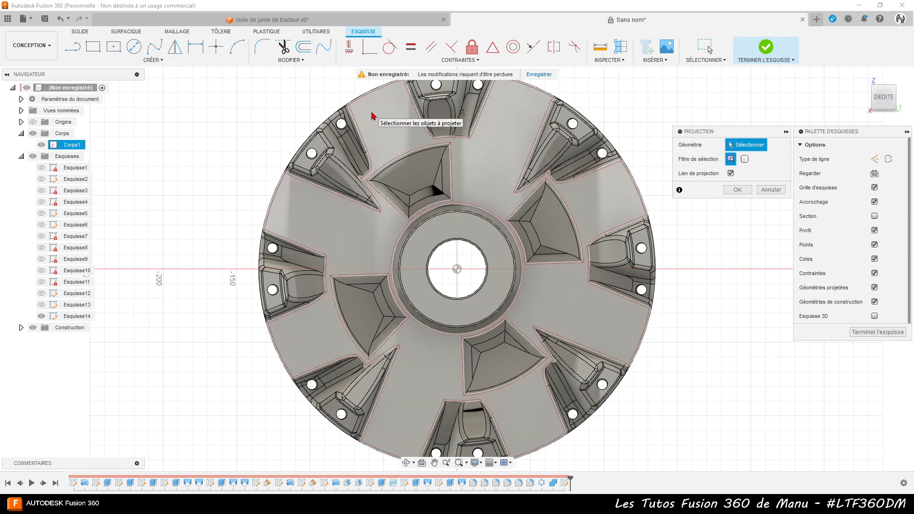
pyautogui.click(744, 159)
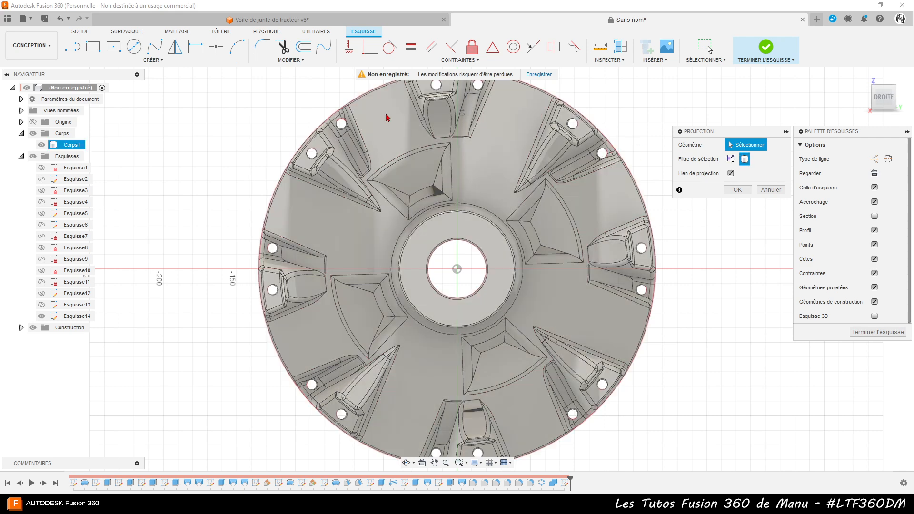
pyautogui.click(381, 113)
pyautogui.click(732, 191)
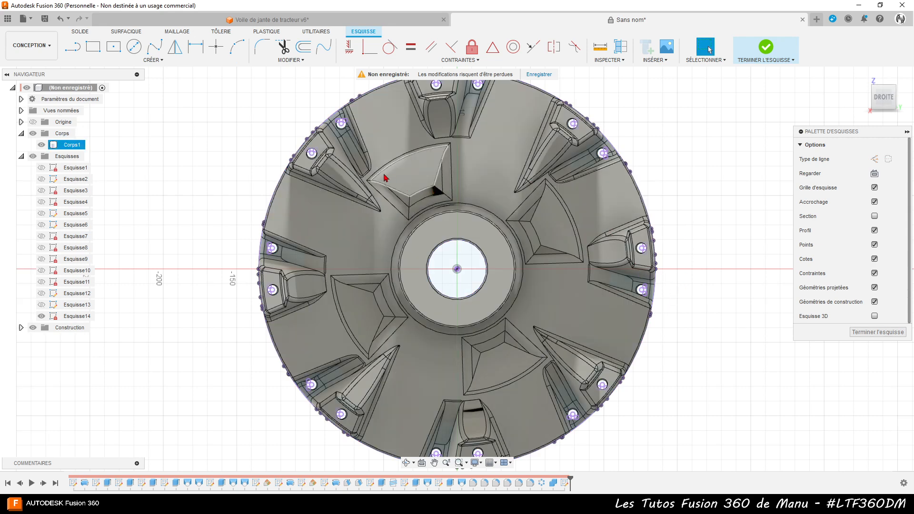
# Sketch a line about 138 mm long from the disc's centre to just past the rim, near the upper-left bolt hole
pyautogui.click(73, 46)
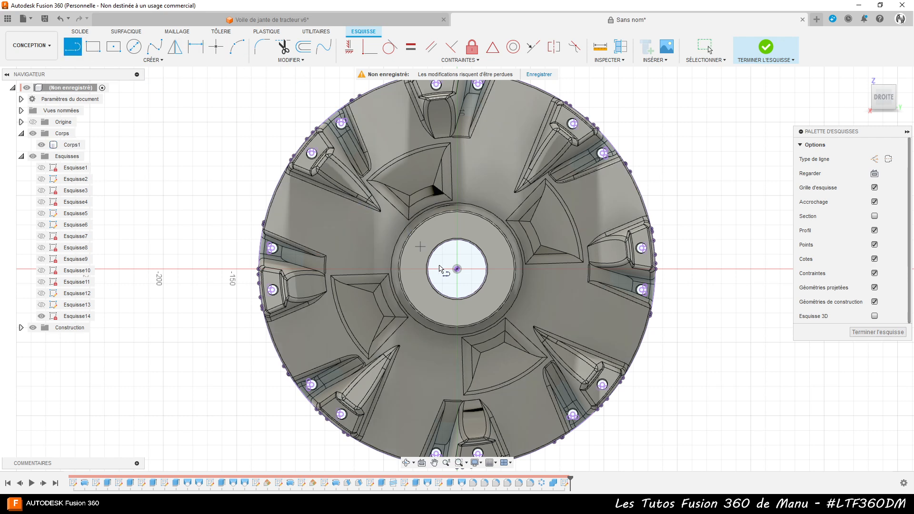
pyautogui.click(457, 269)
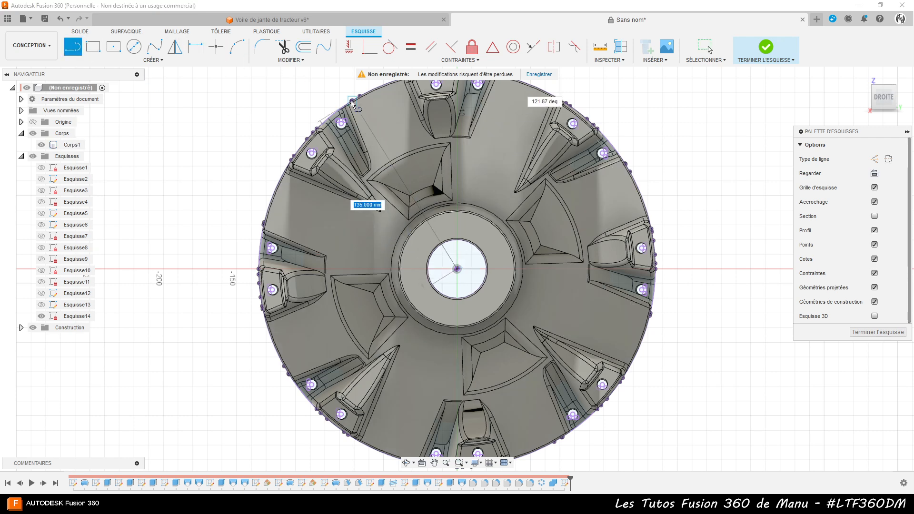
pyautogui.scroll(3, 355, 108)
pyautogui.scroll(3, 357, 111)
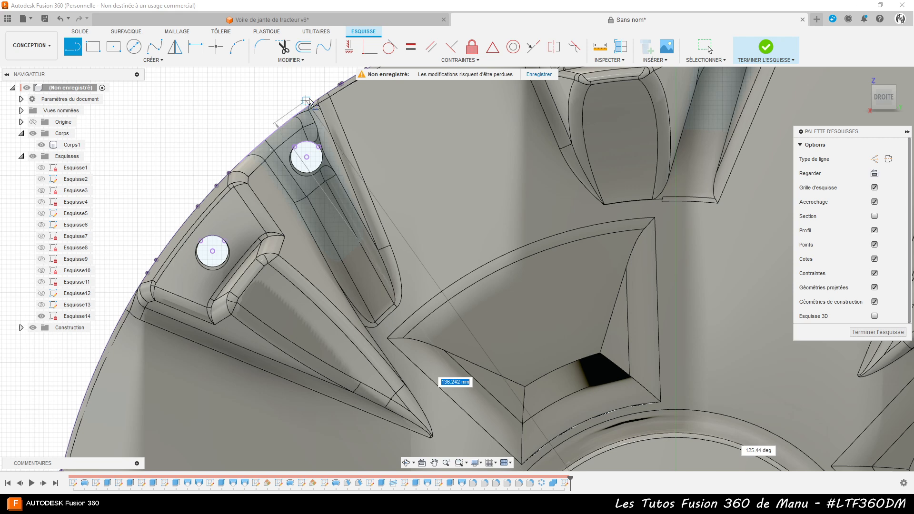
pyautogui.click(302, 96)
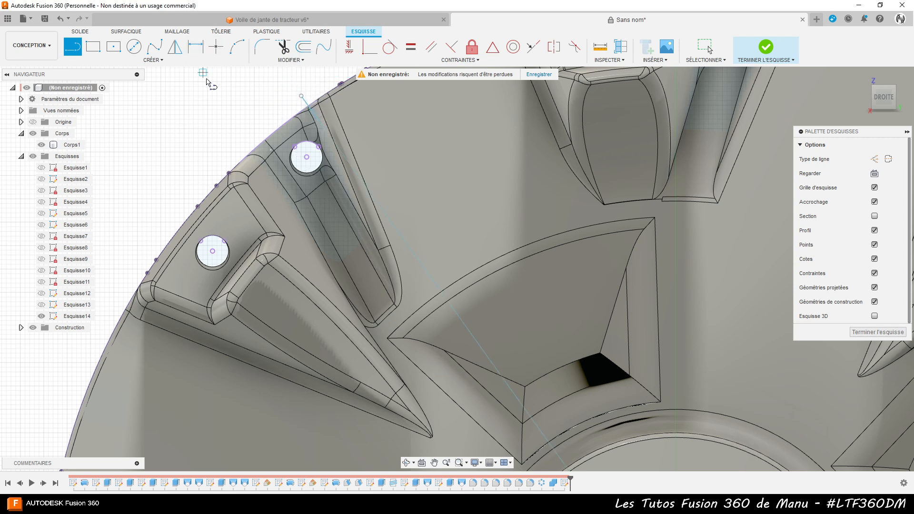
pyautogui.scroll(-6, 228, 91)
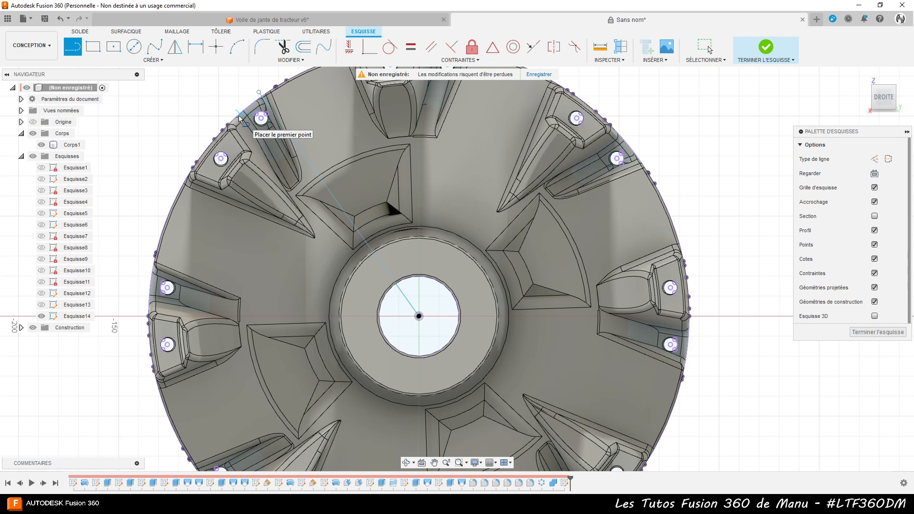
pyautogui.press('Escape')
# Start a full circular sketch pattern of the radial line, using the disc's centre point as the pattern centre
pyautogui.click(307, 168)
pyautogui.click(309, 168)
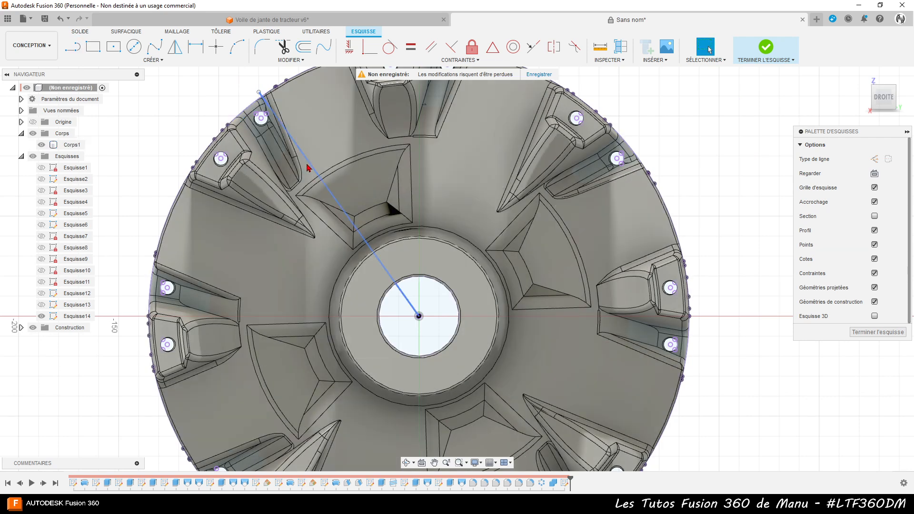
pyautogui.click(309, 167)
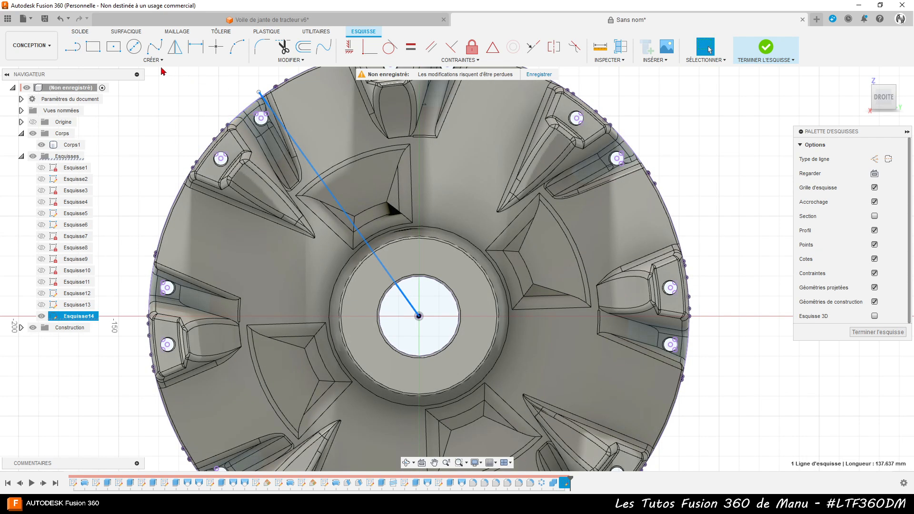
pyautogui.click(158, 61)
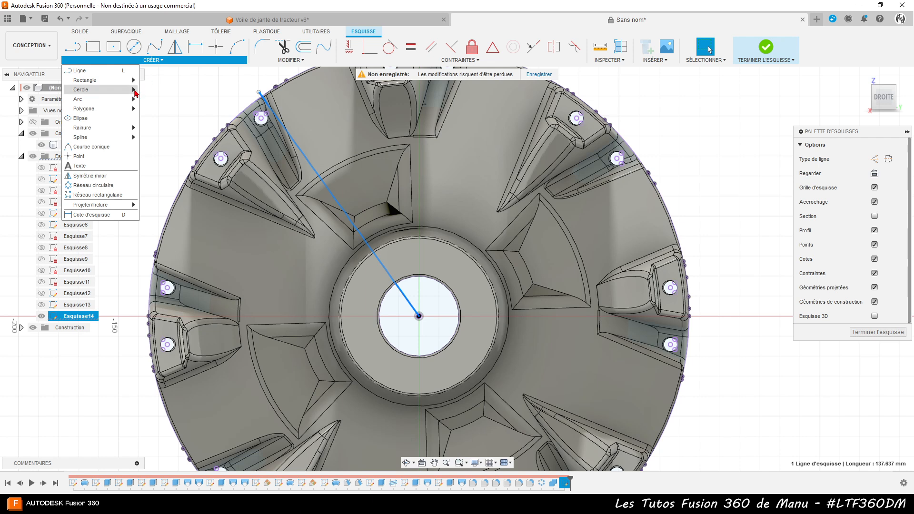
pyautogui.click(89, 185)
pyautogui.click(741, 159)
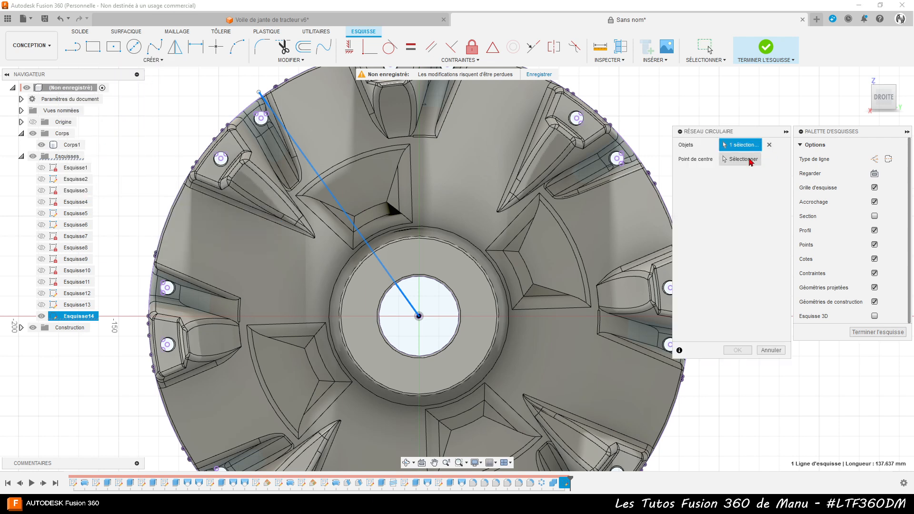
pyautogui.click(419, 317)
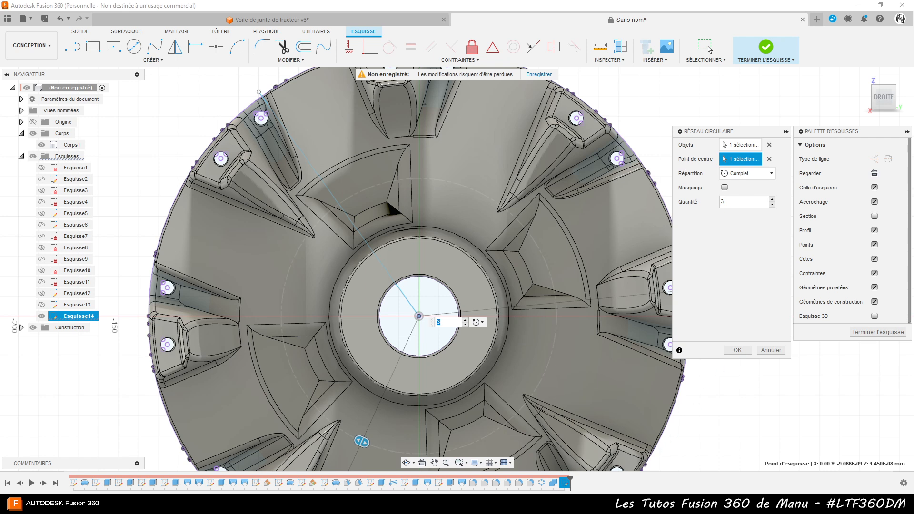
# Check the hole layout on the tractor wheel photo in FastStone Image Viewer and complete the radial line pattern with a quantity of 3
pyautogui.click(408, 504)
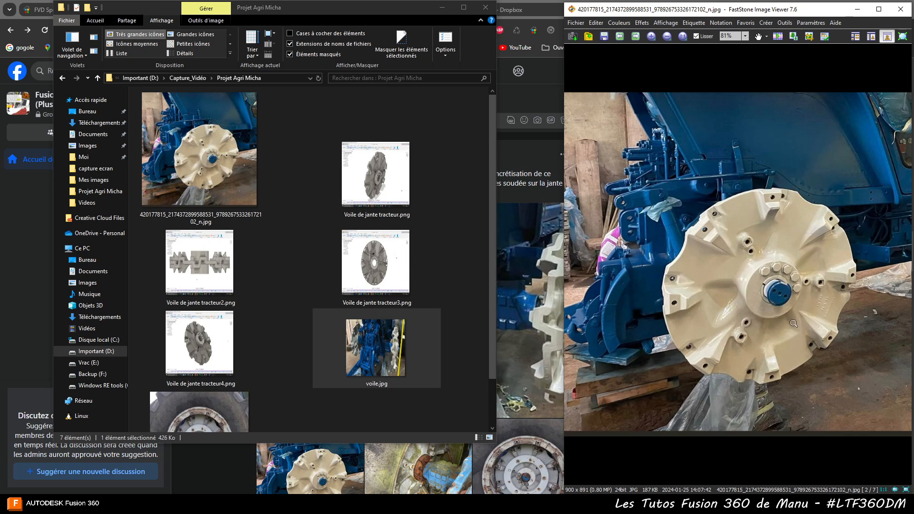
pyautogui.click(784, 270)
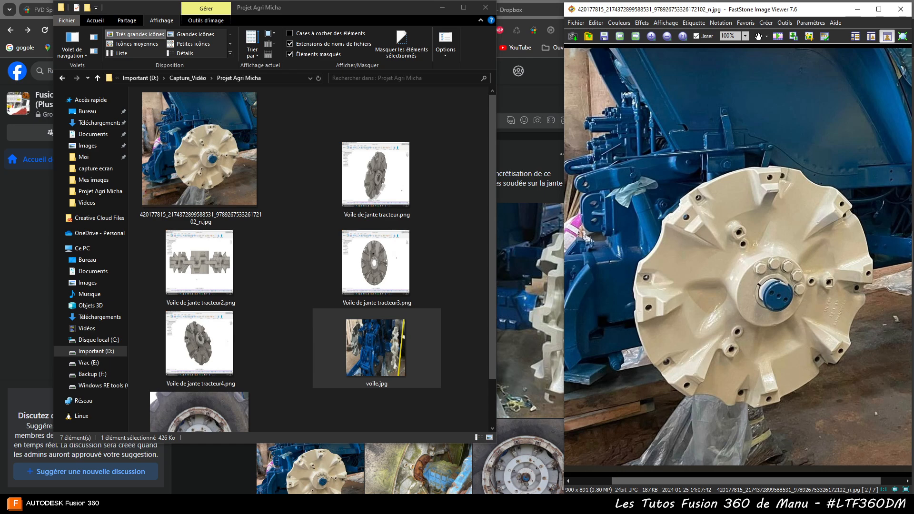
pyautogui.hotkey('alt', 'Tab')
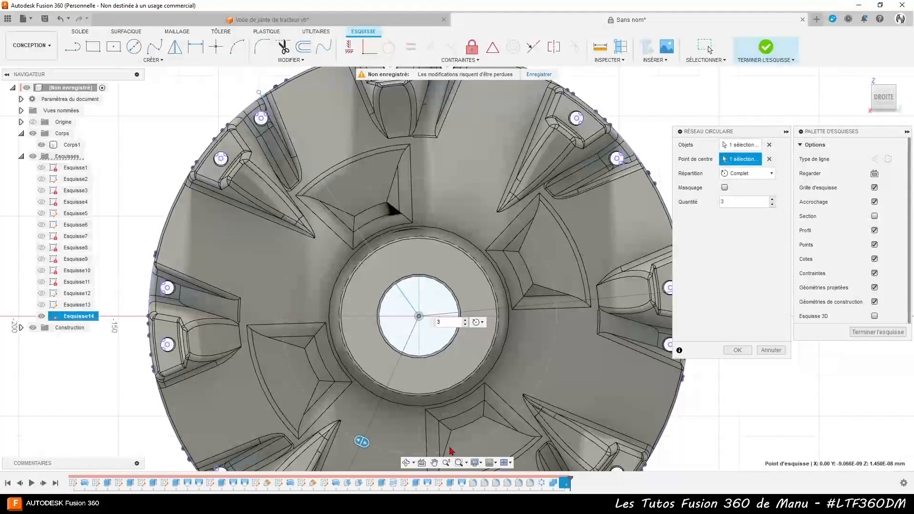
pyautogui.scroll(-3, 458, 247)
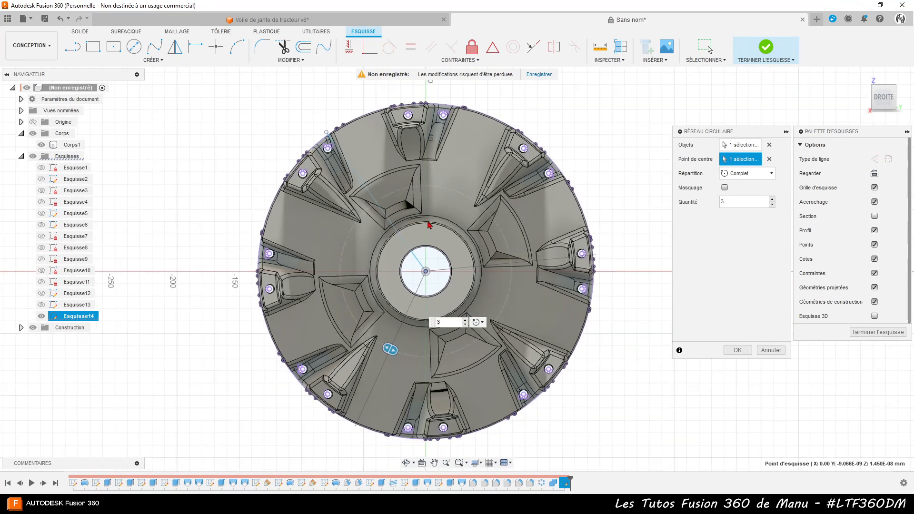
pyautogui.scroll(2, 379, 402)
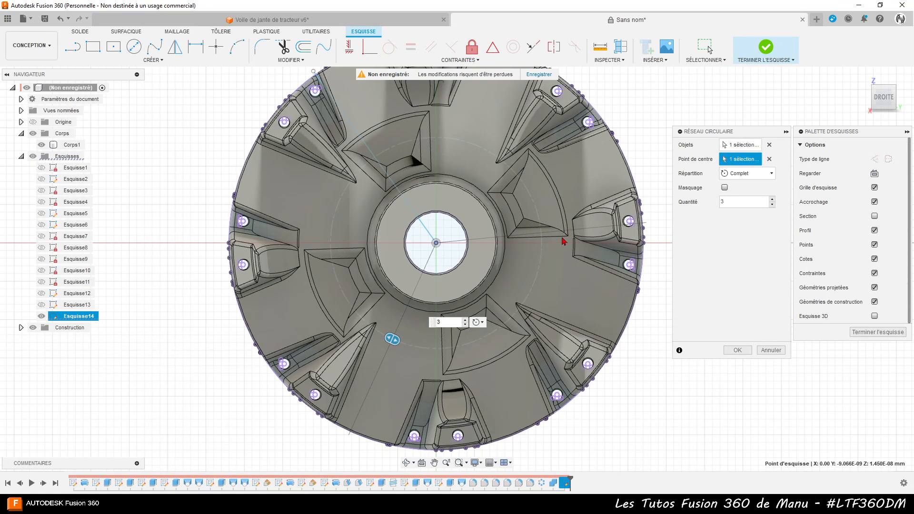
pyautogui.scroll(2, 560, 235)
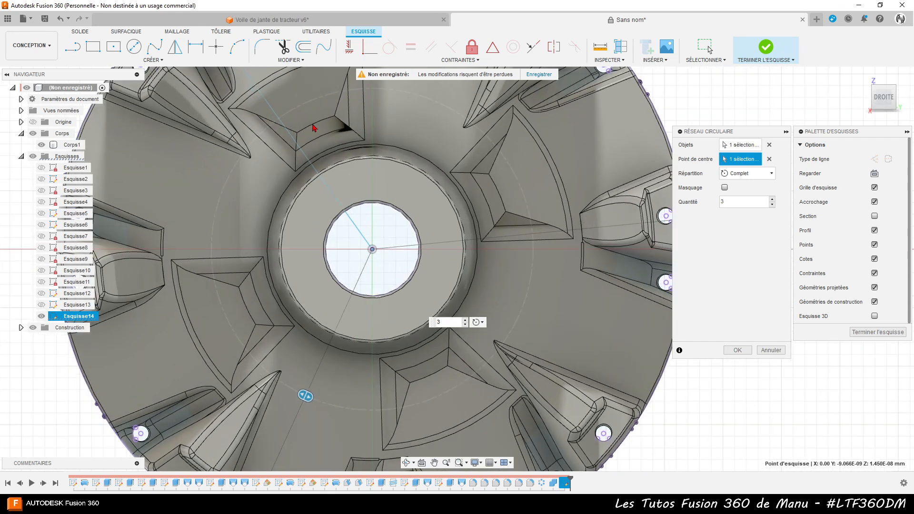
pyautogui.scroll(-3, 434, 203)
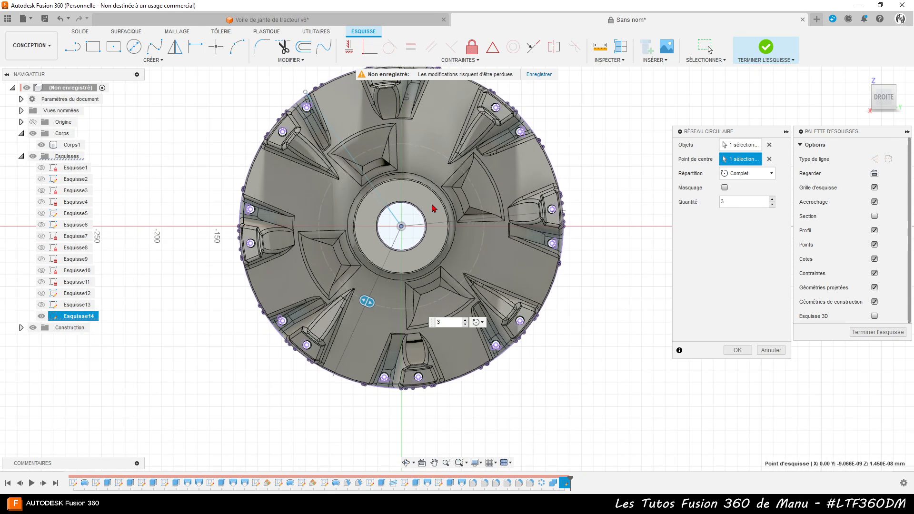
pyautogui.click(737, 350)
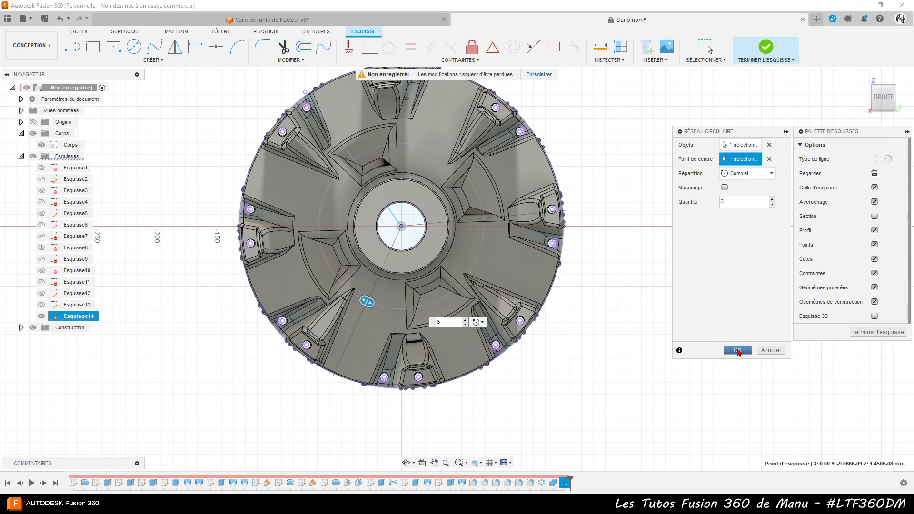
# Move the outer endpoint of the original radial line slightly outside the rim, away from the adjacent rib, turning all three patterned lines
pyautogui.scroll(5, 292, 92)
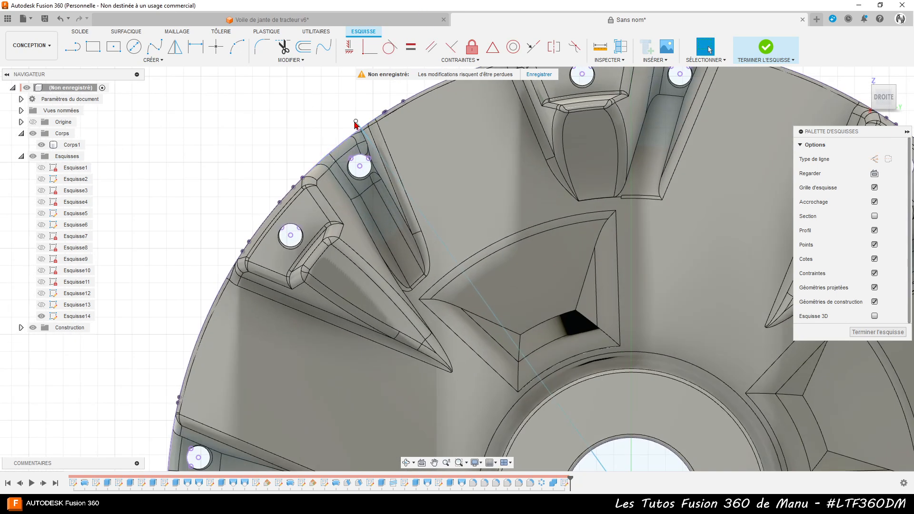
pyautogui.moveTo(355, 122); pyautogui.dragTo(342, 124)
pyautogui.scroll(-4, 278, 90)
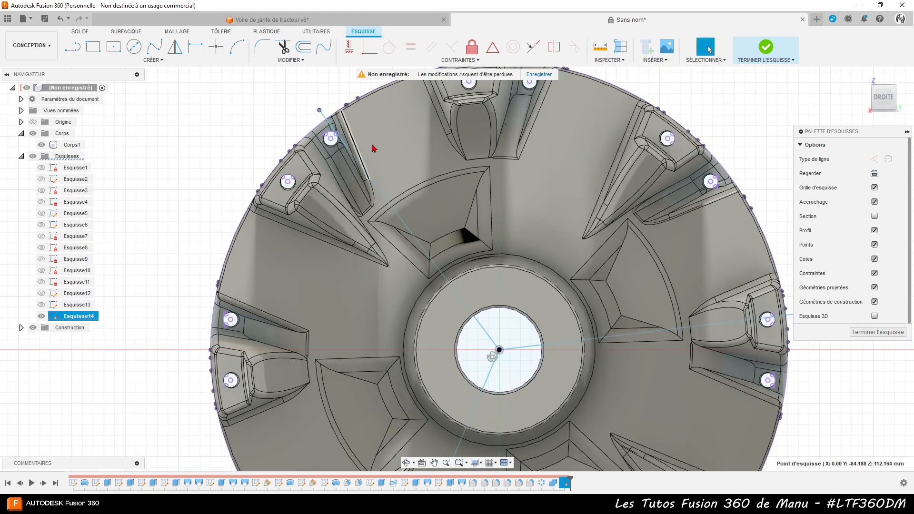
pyautogui.scroll(-3, 529, 273)
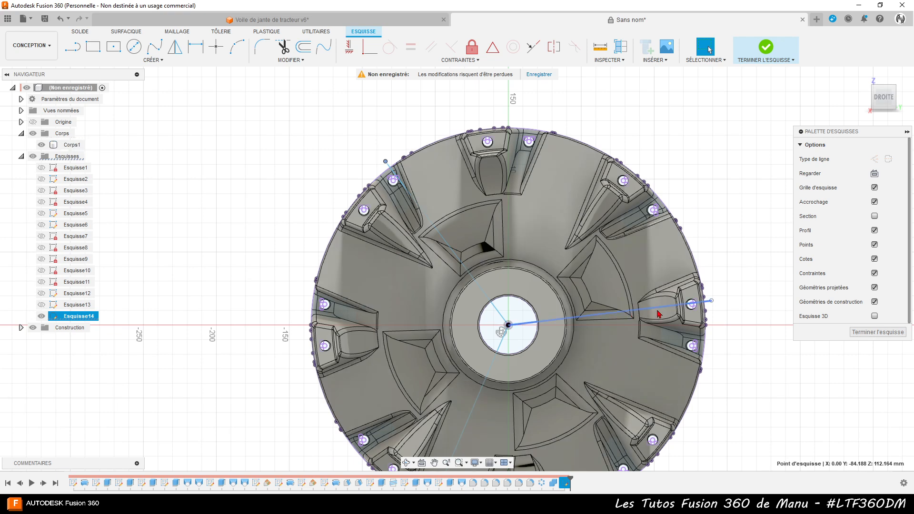
# Make the patterned line crossing the right side of the disc coincident with the centre of the upper bolt hole there
pyautogui.scroll(4, 719, 319)
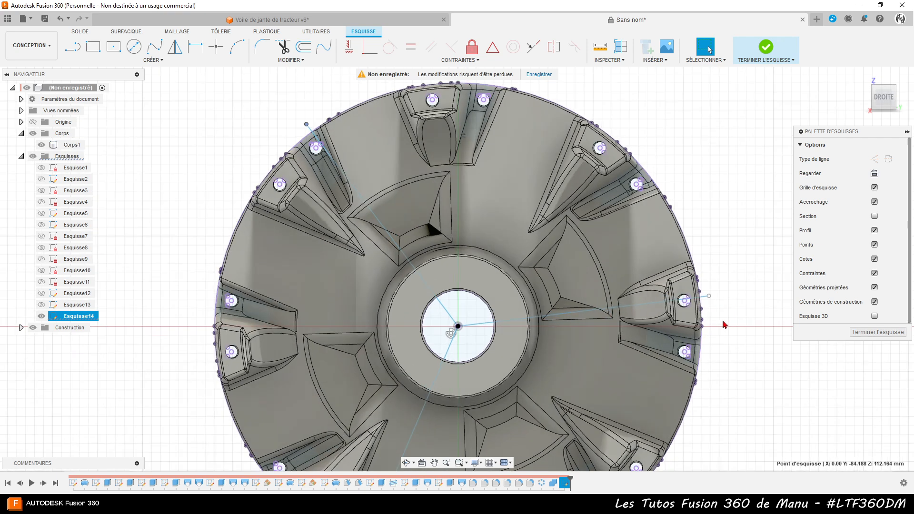
pyautogui.scroll(3, 719, 320)
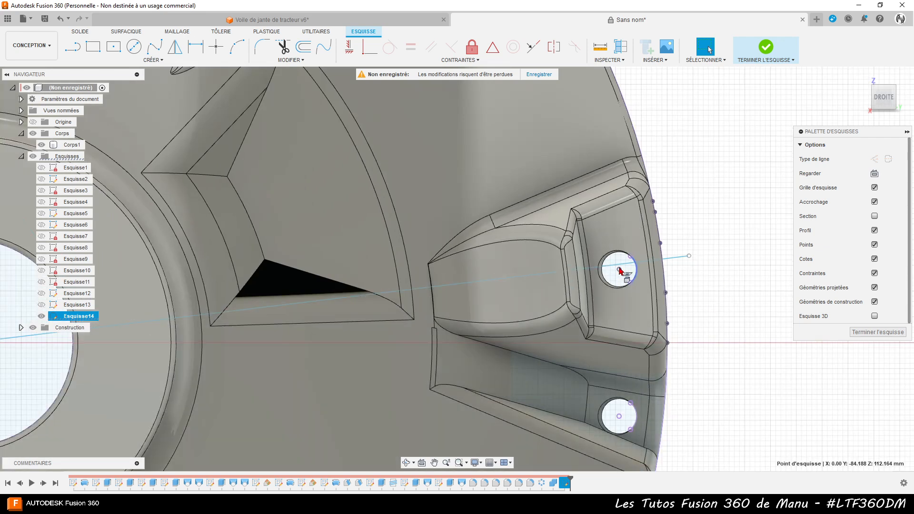
pyautogui.click(369, 46)
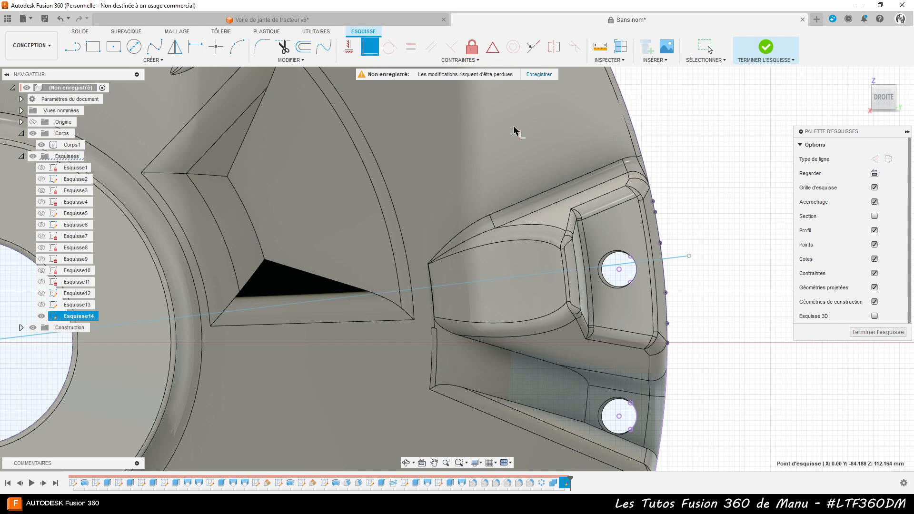
pyautogui.click(620, 270)
pyautogui.click(610, 265)
pyautogui.click(619, 270)
pyautogui.click(612, 265)
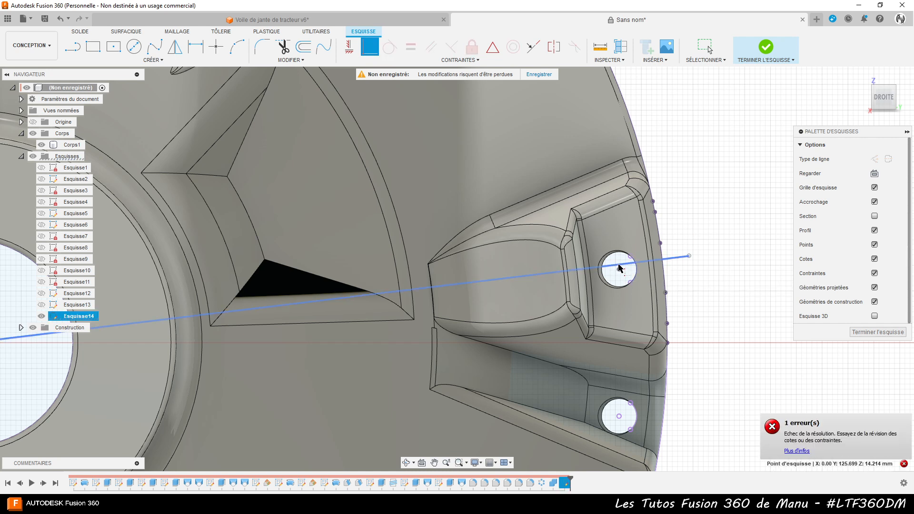
pyautogui.scroll(-6, 755, 271)
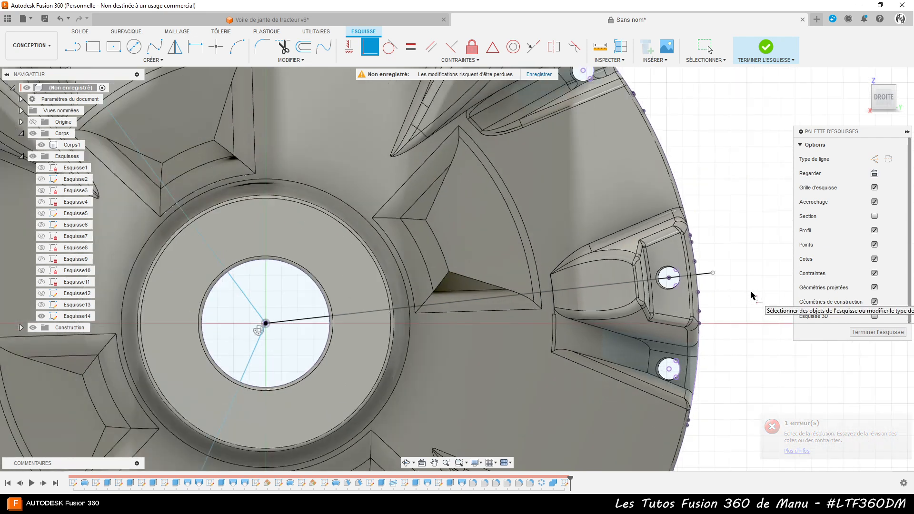
pyautogui.scroll(-3, 751, 288)
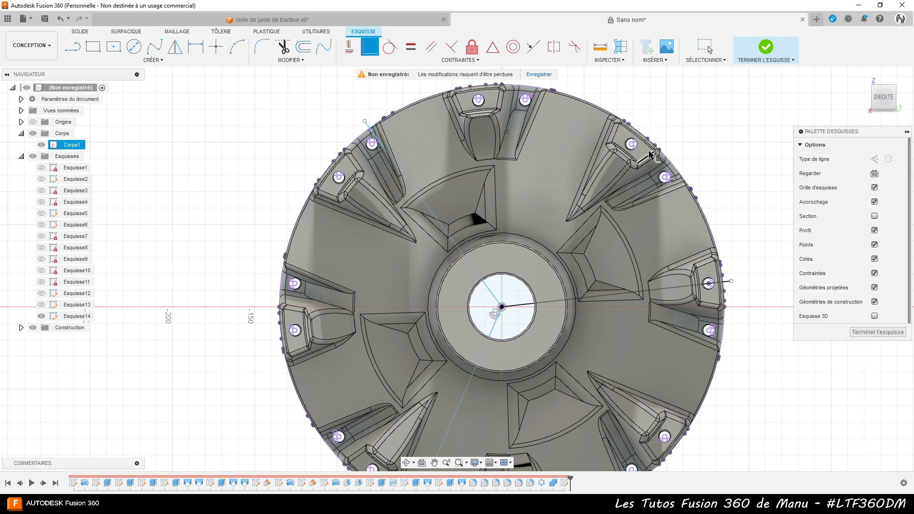
# Convert all three radial lines to construction geometry
pyautogui.scroll(3, 601, 280)
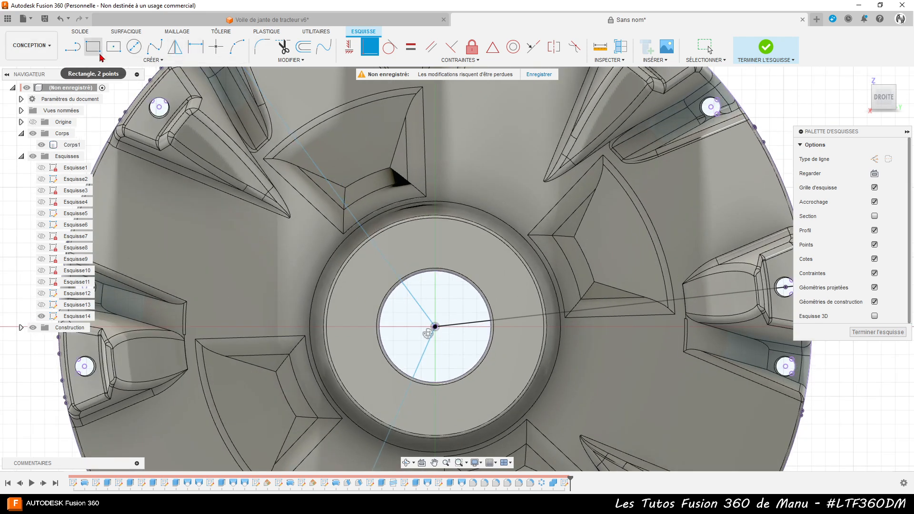
pyautogui.click(337, 196)
pyautogui.keyDown('shift'); pyautogui.click(707, 301); pyautogui.keyUp('shift')
pyautogui.keyDown('shift'); pyautogui.click(422, 367); pyautogui.keyUp('shift')
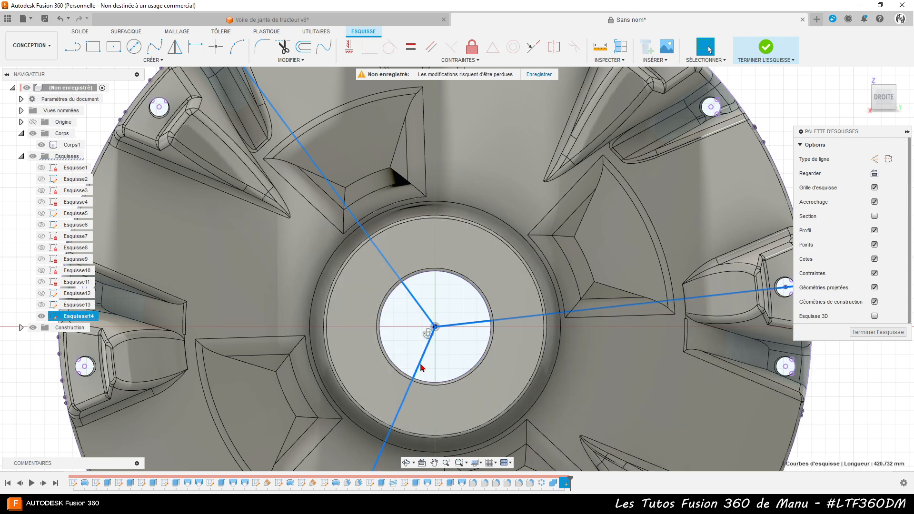
pyautogui.press('x')
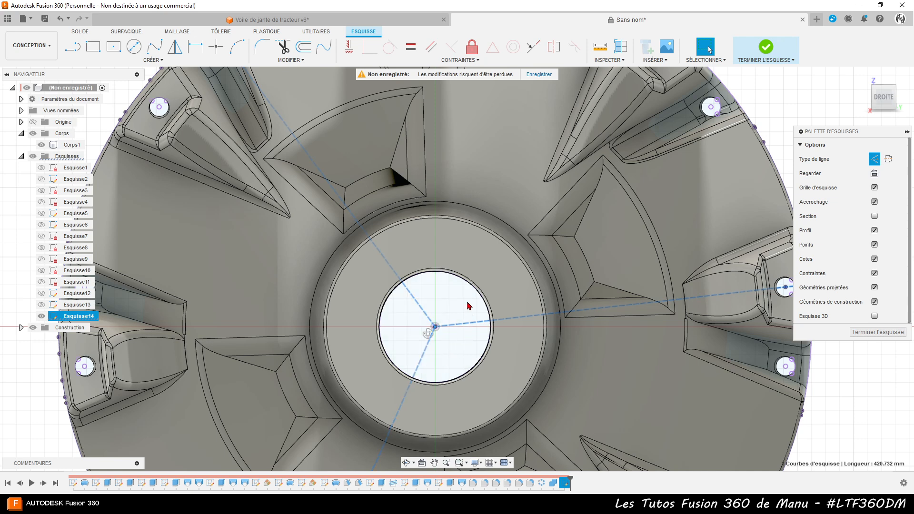
pyautogui.click(776, 119)
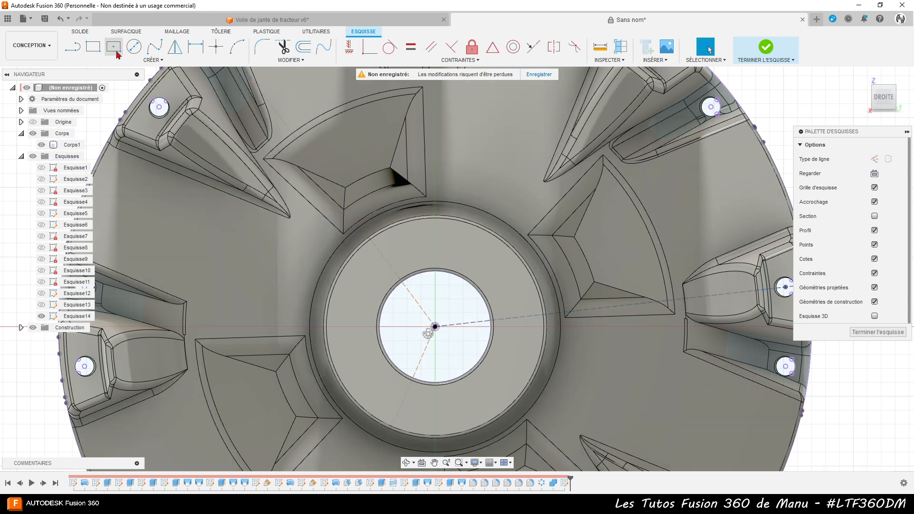
# Draw an 18 mm diameter circle centred on the upper-left construction line, at the outer part of the recessed pocket
pyautogui.click(134, 48)
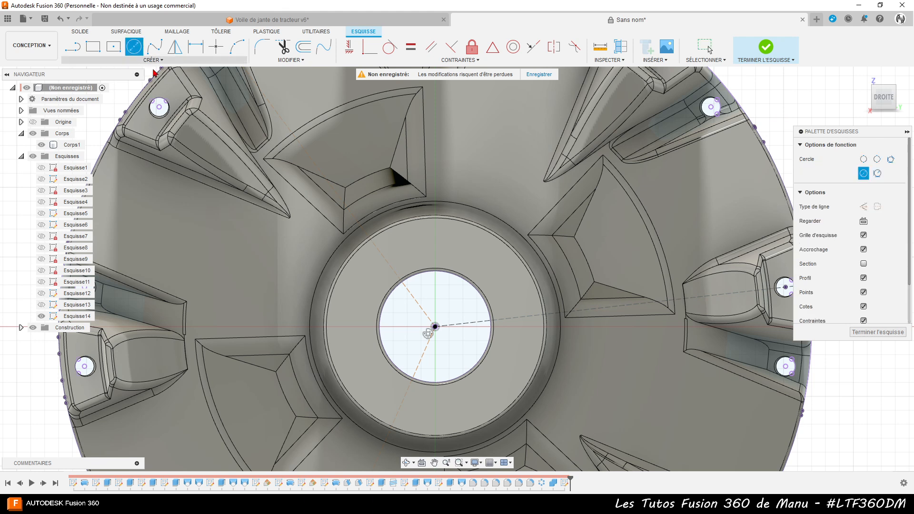
pyautogui.click(305, 151)
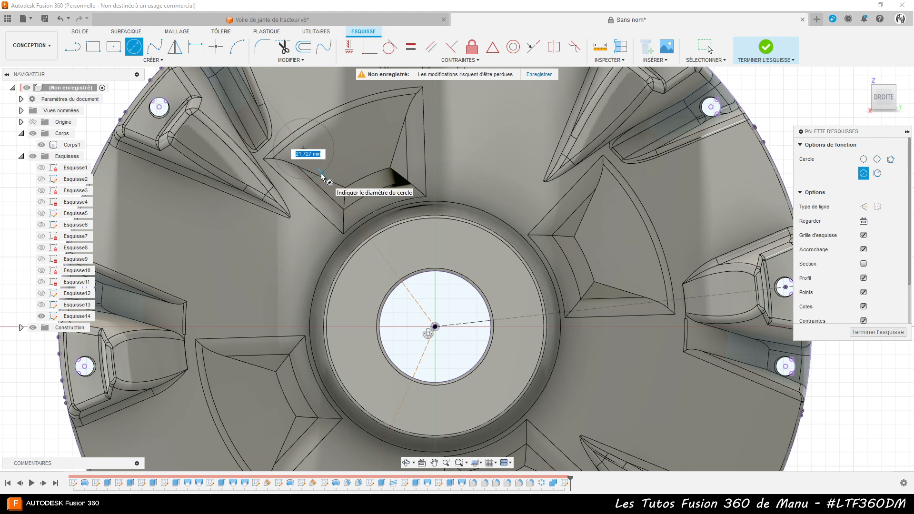
pyautogui.write('12')
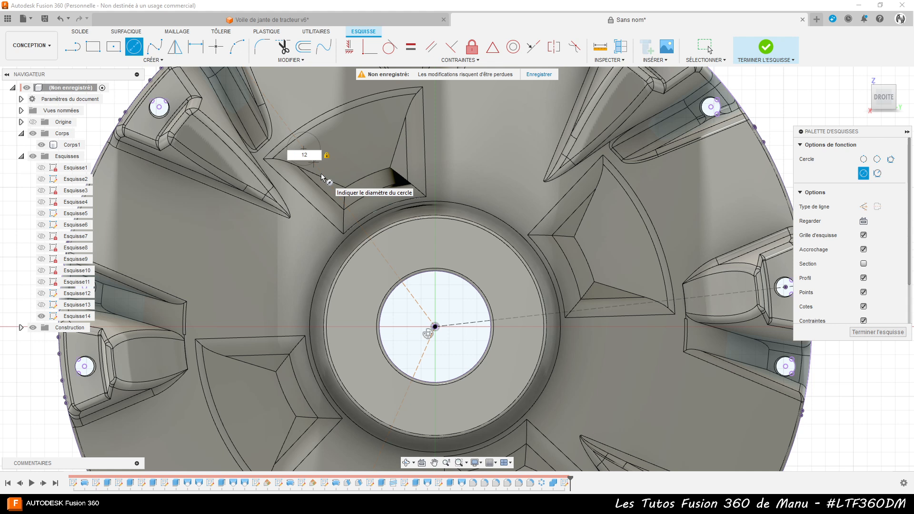
pyautogui.write('5')
pyautogui.press('Return')
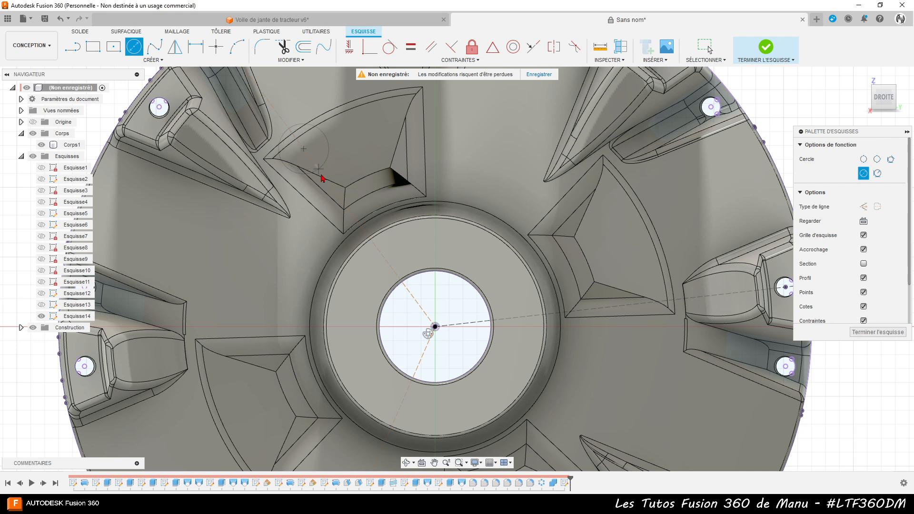
pyautogui.press('Escape')
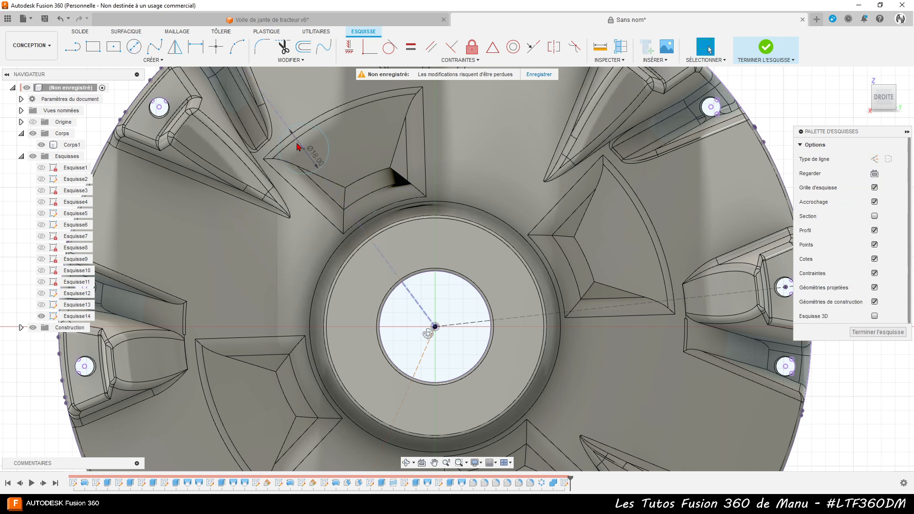
# Draw a 10 mm diameter circle centred on the same construction line, at the pocket's inner corner near the hub
pyautogui.click(134, 46)
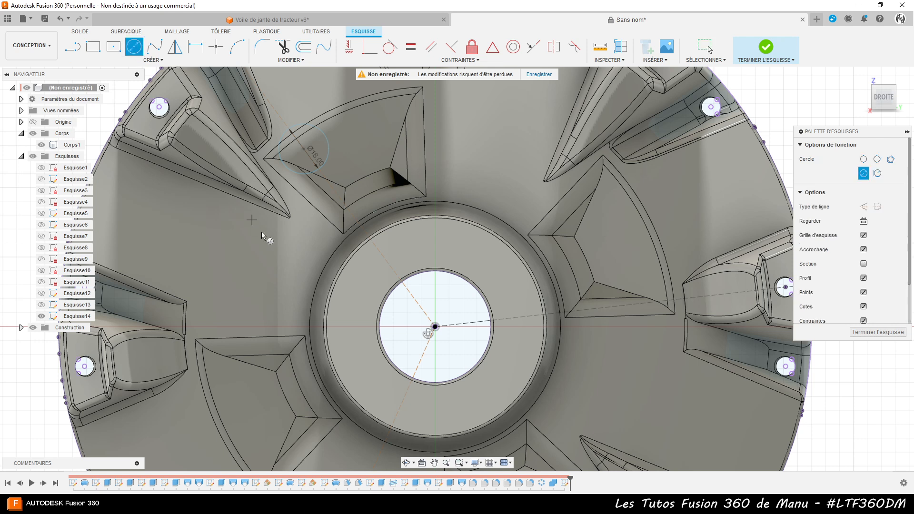
pyautogui.click(341, 201)
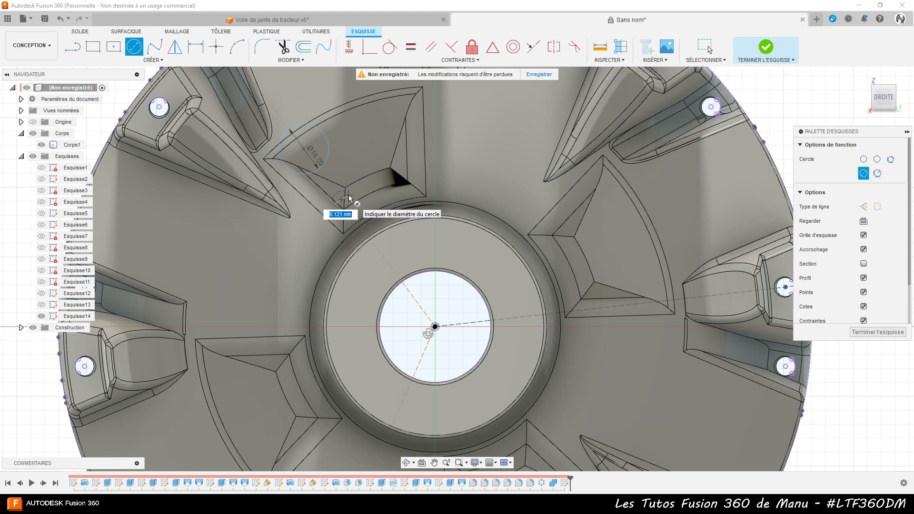
pyautogui.write('10')
pyautogui.press('Return')
pyautogui.press('Escape')
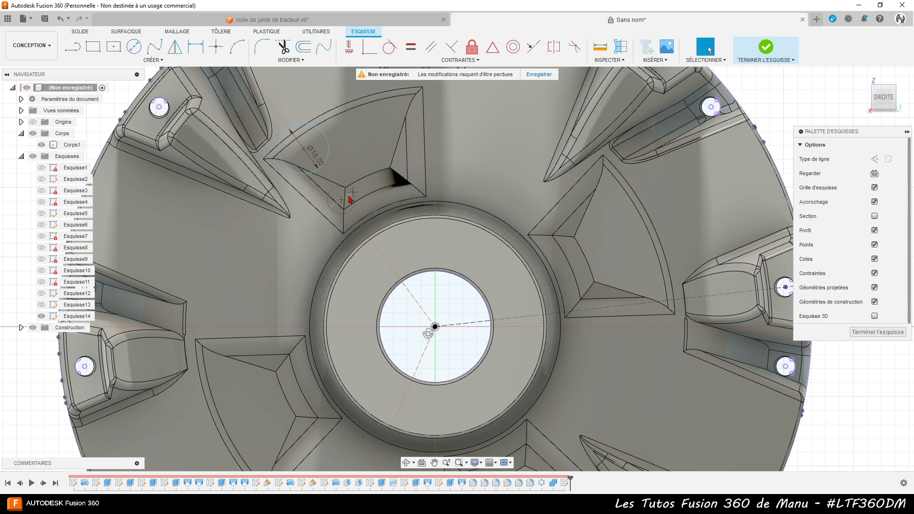
pyautogui.scroll(6, 350, 201)
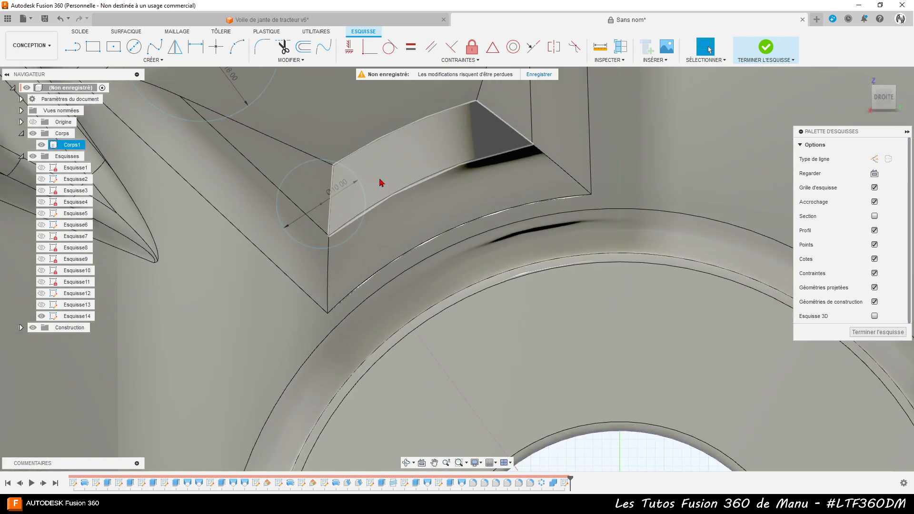
# Draw a 7 mm diameter circle concentric with the 10 mm circle at the pocket's inner corner
pyautogui.click(133, 46)
pyautogui.click(321, 204)
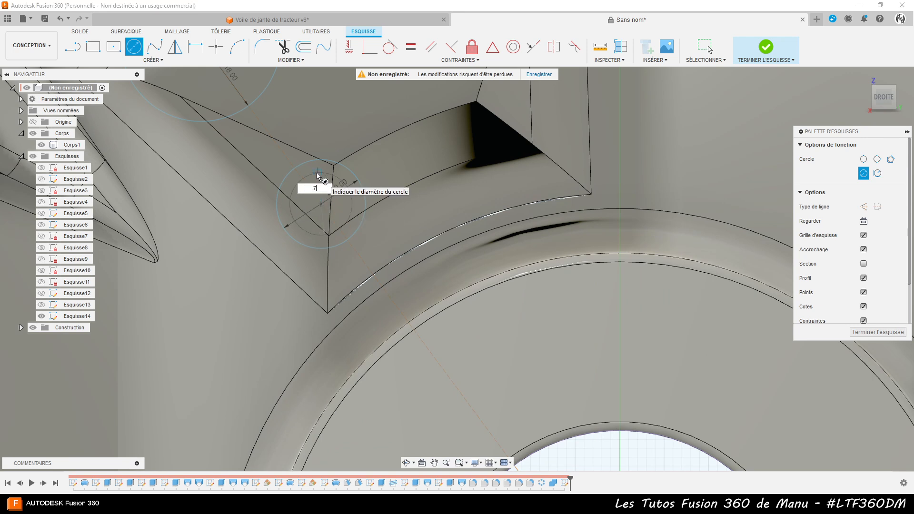
pyautogui.click(318, 177)
pyautogui.press('Escape')
pyautogui.scroll(-5, 319, 201)
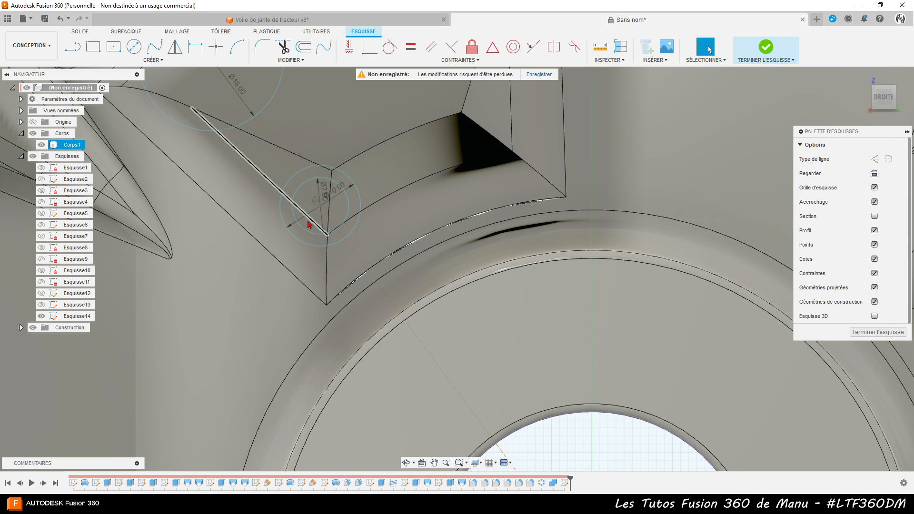
pyautogui.scroll(-4, 329, 202)
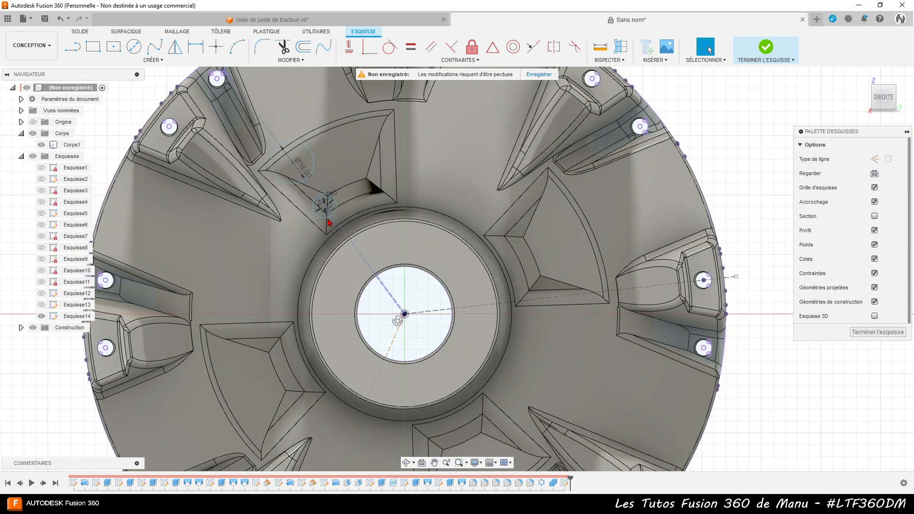
# Hide the body and dimension the distance from the small concentric circles' centre to the disc centre as 55 mm
pyautogui.keyDown('shift'); pyautogui.moveTo(330, 210); pyautogui.dragTo(301, 242, button='middle'); pyautogui.keyUp('shift')
pyautogui.click(41, 145)
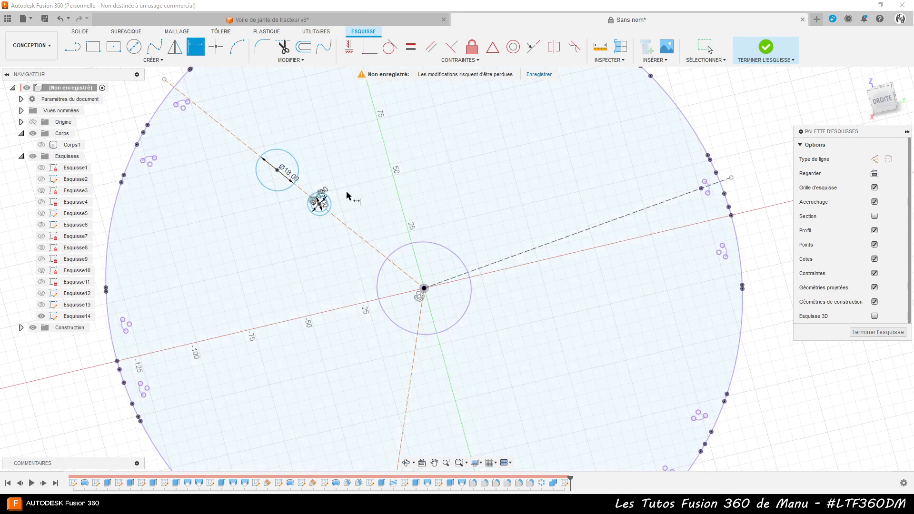
pyautogui.click(320, 205)
pyautogui.click(424, 288)
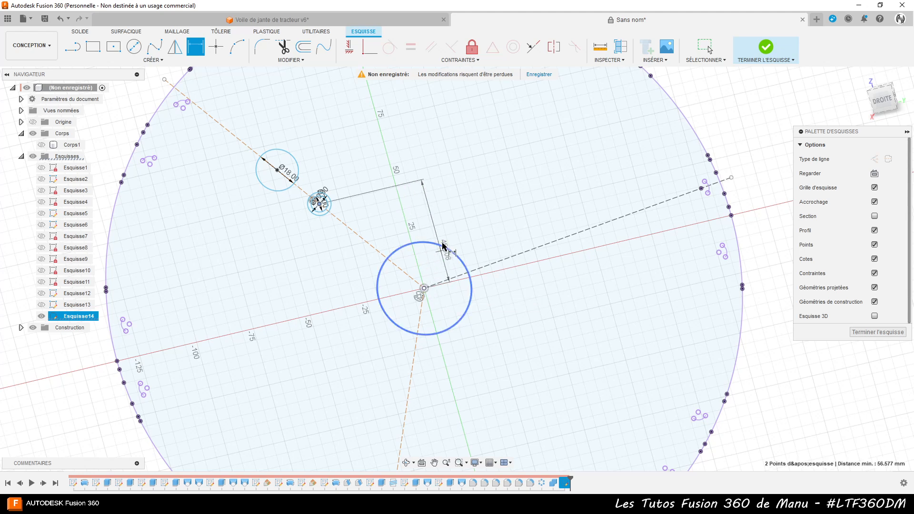
pyautogui.click(393, 199)
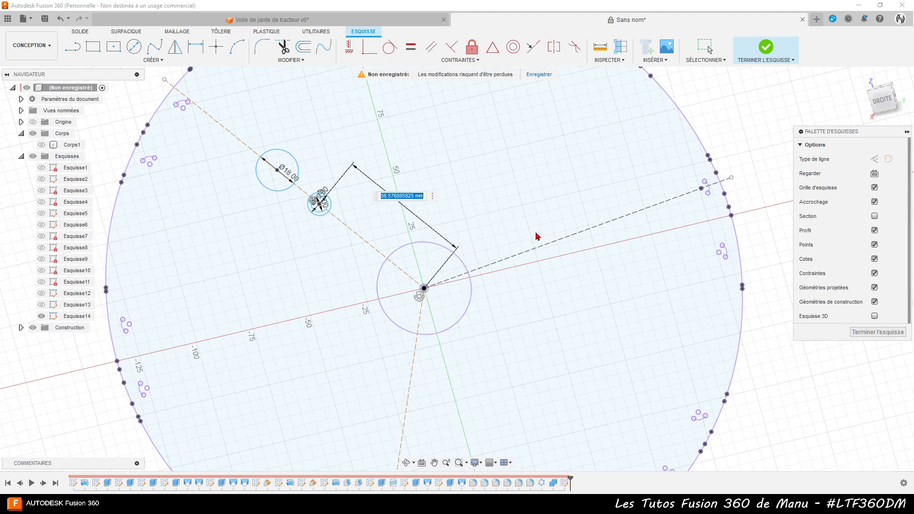
pyautogui.write('55')
pyautogui.press('Return')
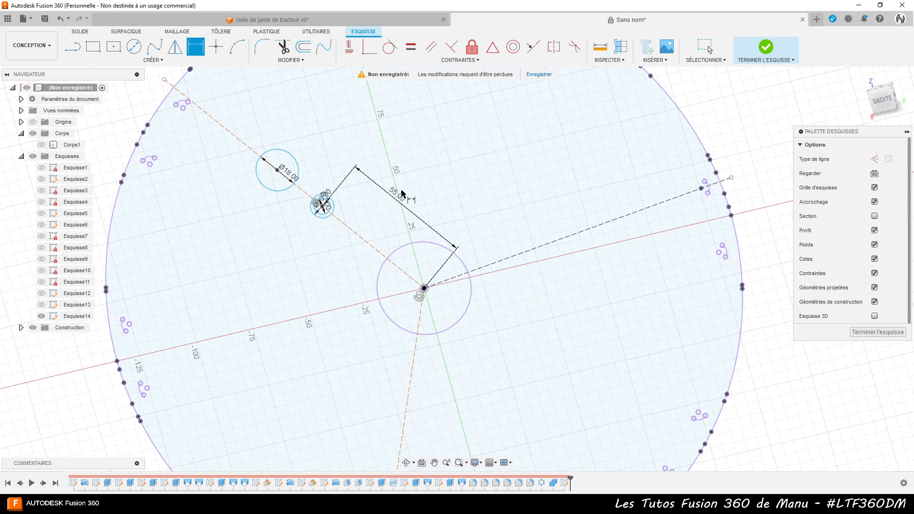
# Dimension the distance from the 18 mm circle's centre to the disc centre as 80 mm
pyautogui.click(278, 170)
pyautogui.click(424, 288)
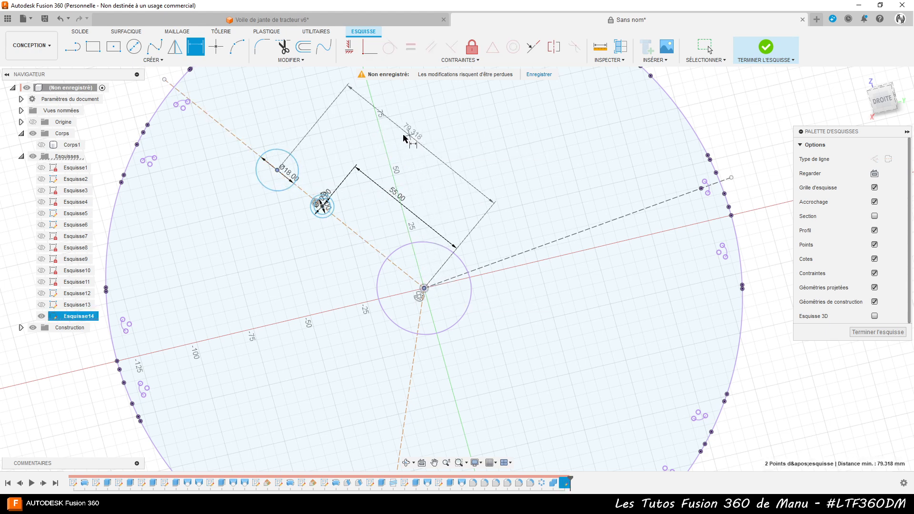
pyautogui.click(404, 136)
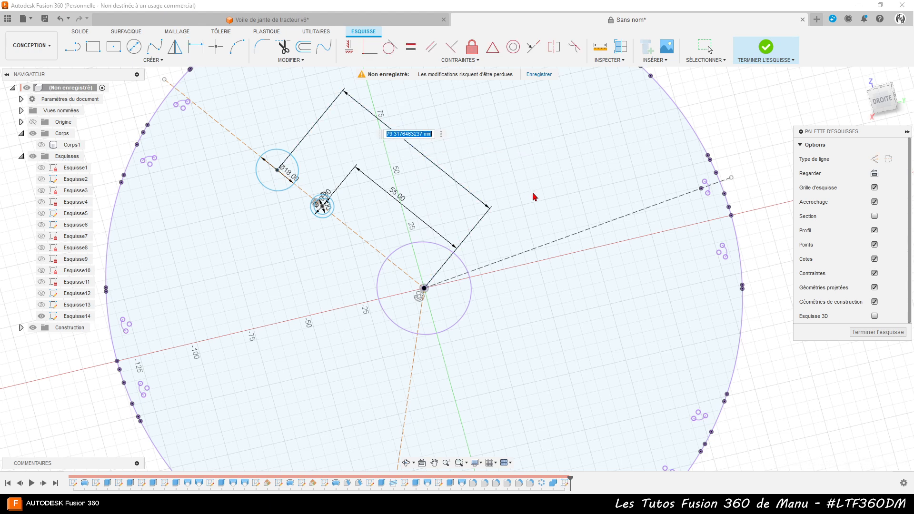
pyautogui.write('80')
pyautogui.press('Return')
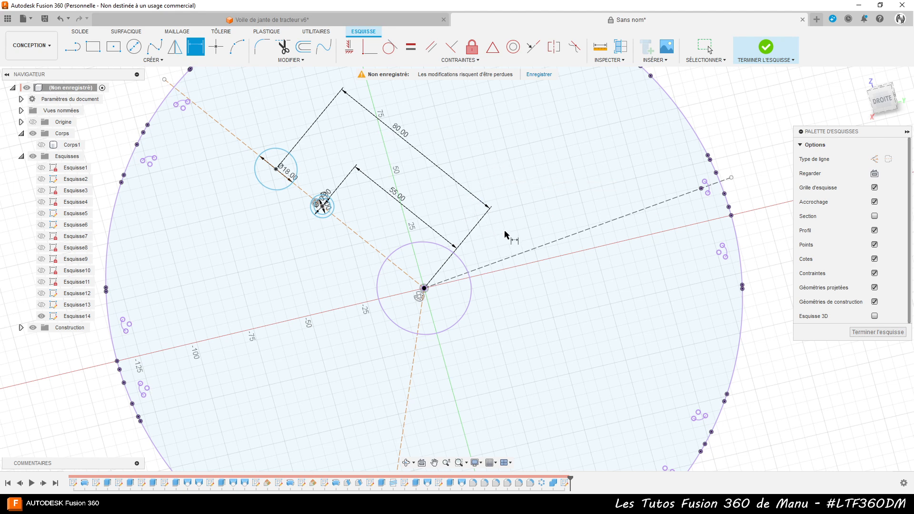
# Circular-pattern the 18, 10 and 7 mm circles around the central bore circle with full distribution and quantity 3, and finish the sketch
pyautogui.click(157, 61)
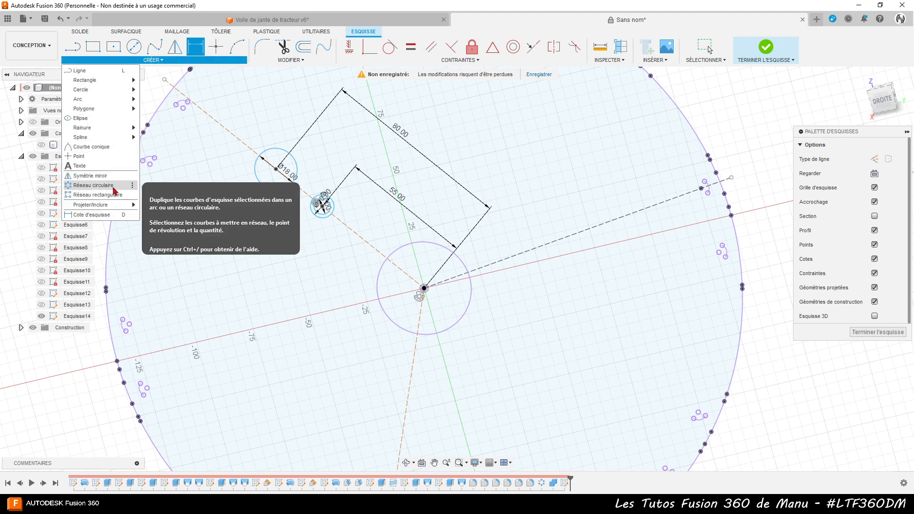
pyautogui.click(114, 189)
pyautogui.click(277, 153)
pyautogui.scroll(3, 315, 225)
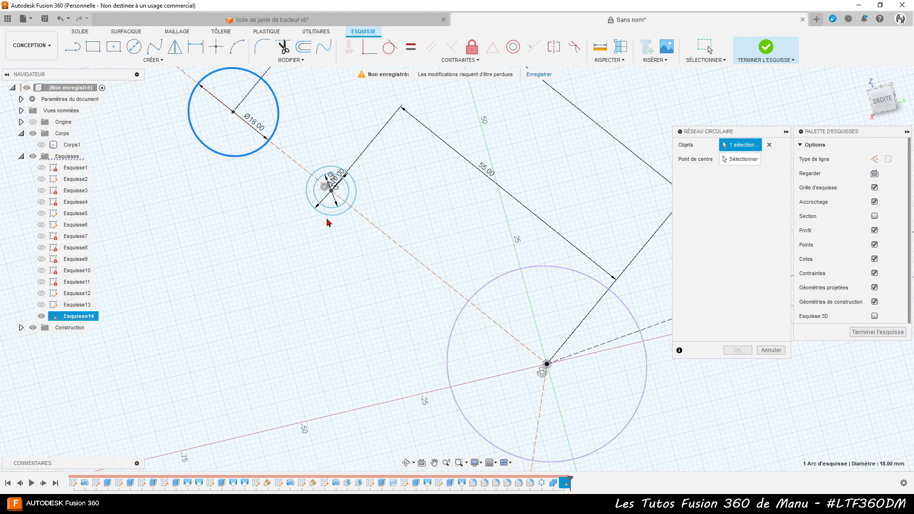
pyautogui.click(333, 211)
pyautogui.click(335, 212)
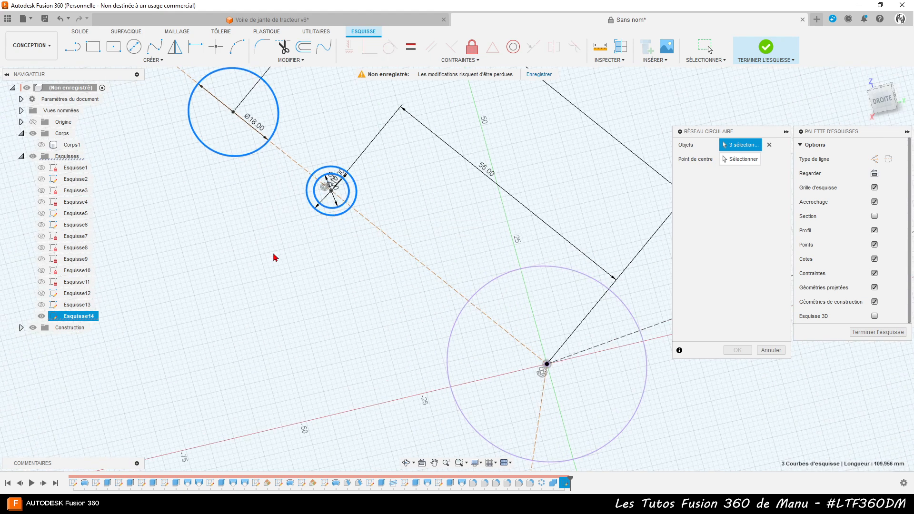
pyautogui.scroll(-3, 278, 256)
pyautogui.click(740, 159)
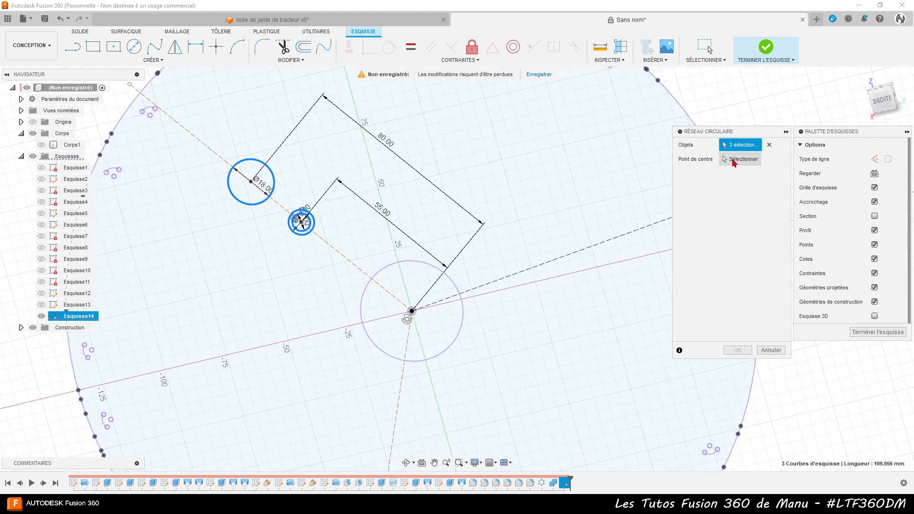
pyautogui.click(464, 337)
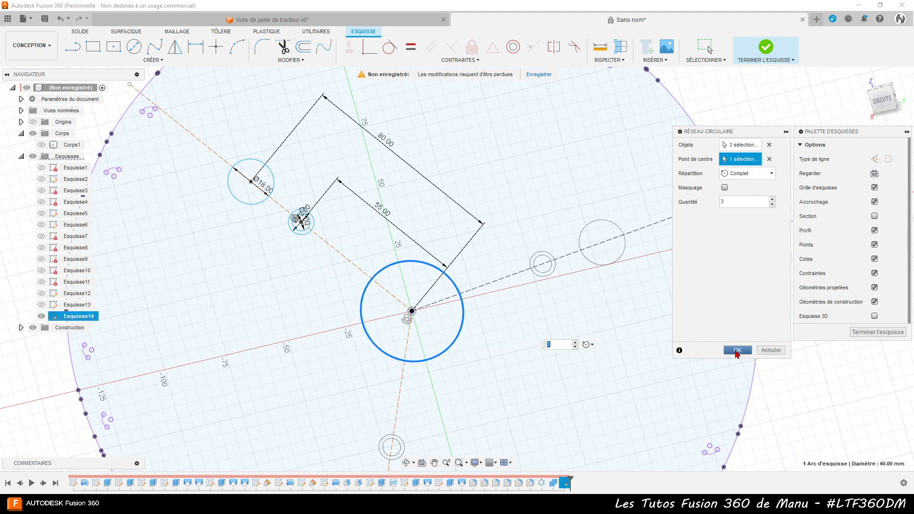
pyautogui.click(737, 351)
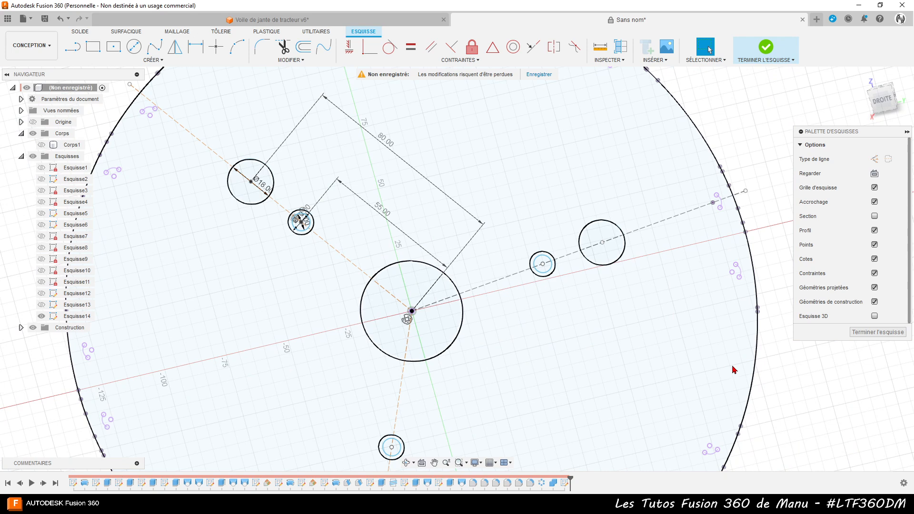
pyautogui.click(868, 334)
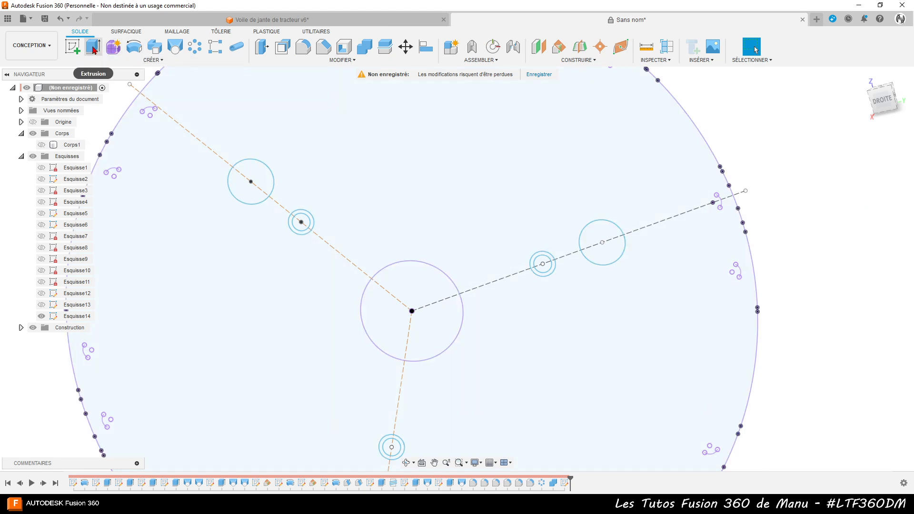
# Extrude the three 18 mm circles symmetrically by 20 mm and join them to the wheel disc body
pyautogui.click(43, 143)
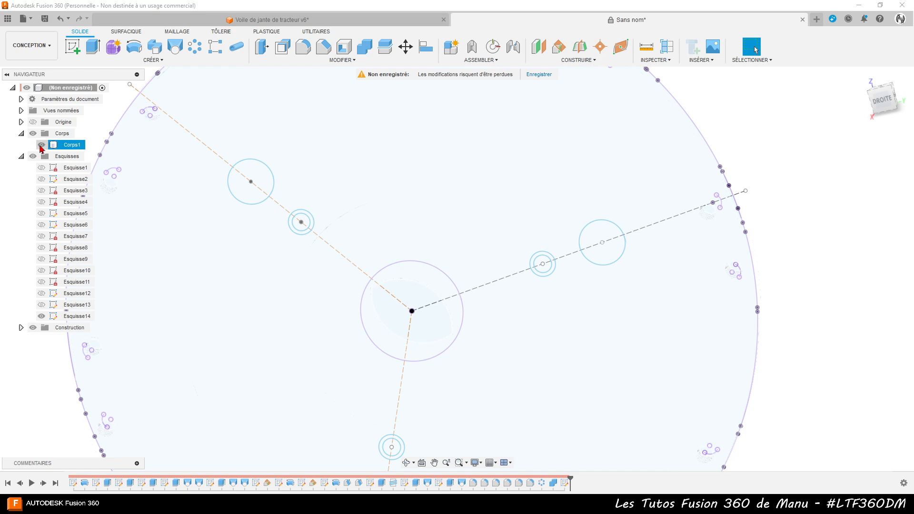
pyautogui.click(93, 46)
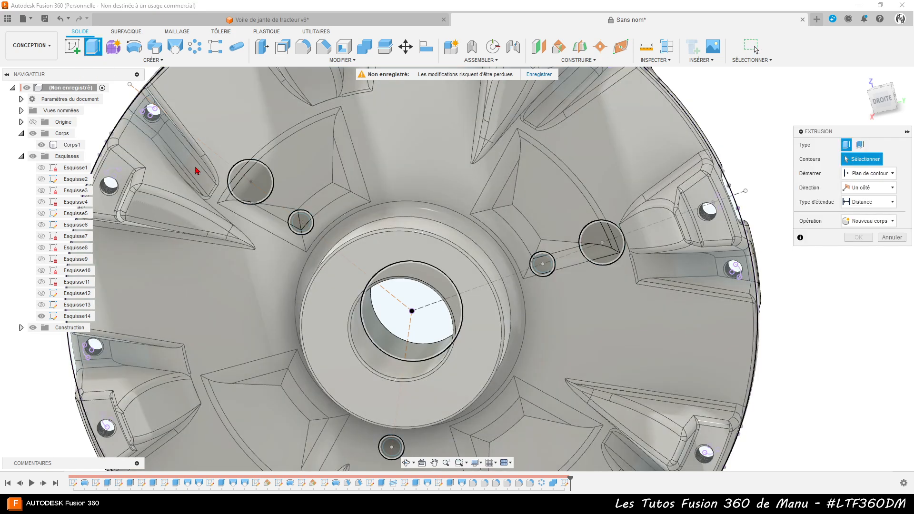
pyautogui.click(260, 183)
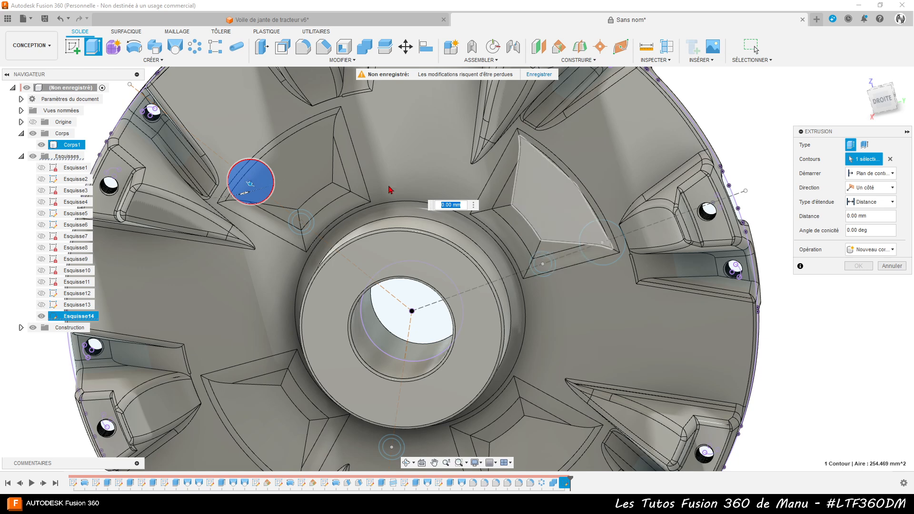
pyautogui.click(42, 145)
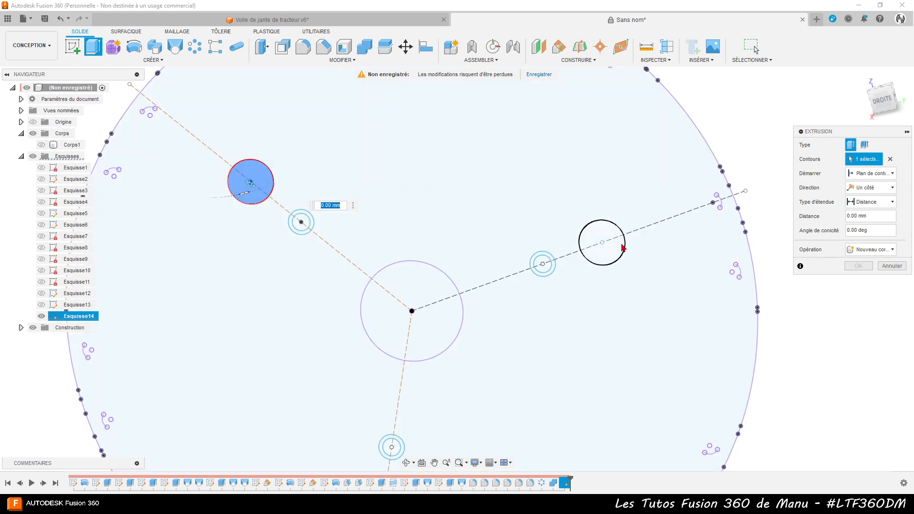
pyautogui.click(594, 245)
pyautogui.scroll(-3, 441, 187)
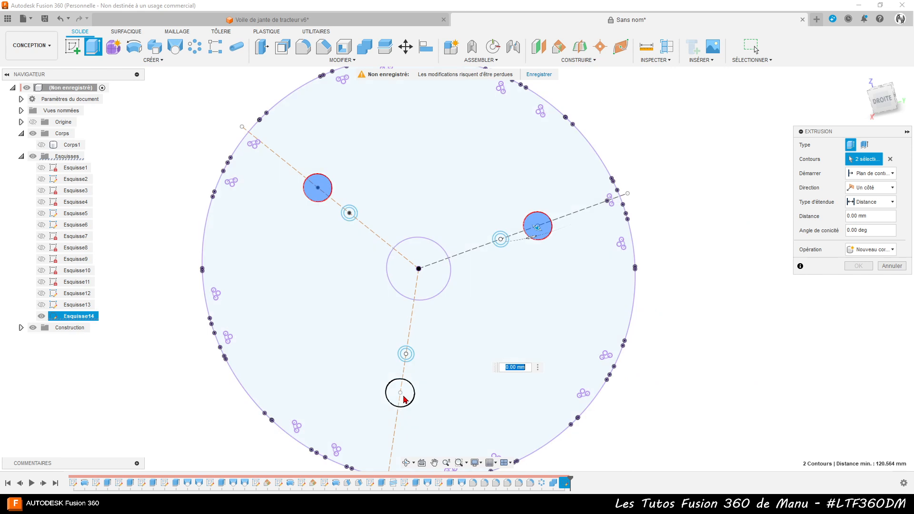
pyautogui.click(403, 396)
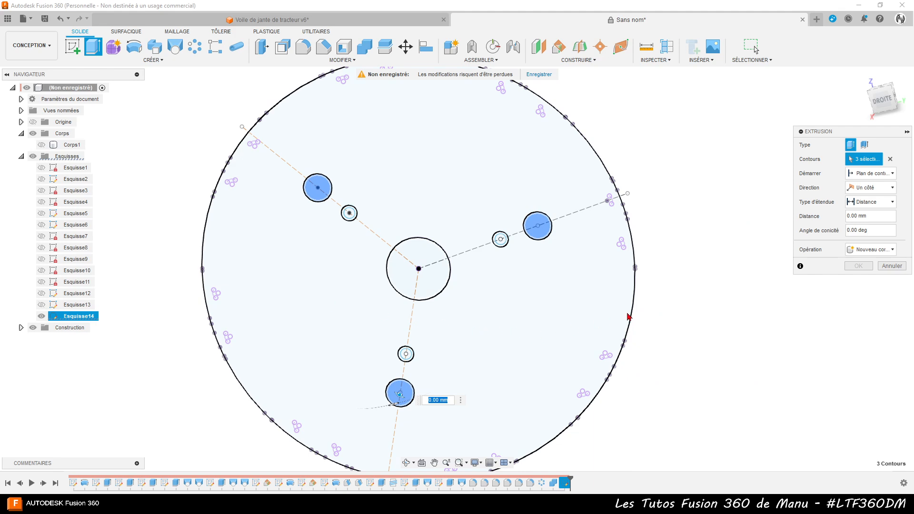
pyautogui.click(42, 145)
pyautogui.keyDown('shift'); pyautogui.moveTo(178, 256); pyautogui.dragTo(315, 289, button='middle'); pyautogui.keyUp('shift')
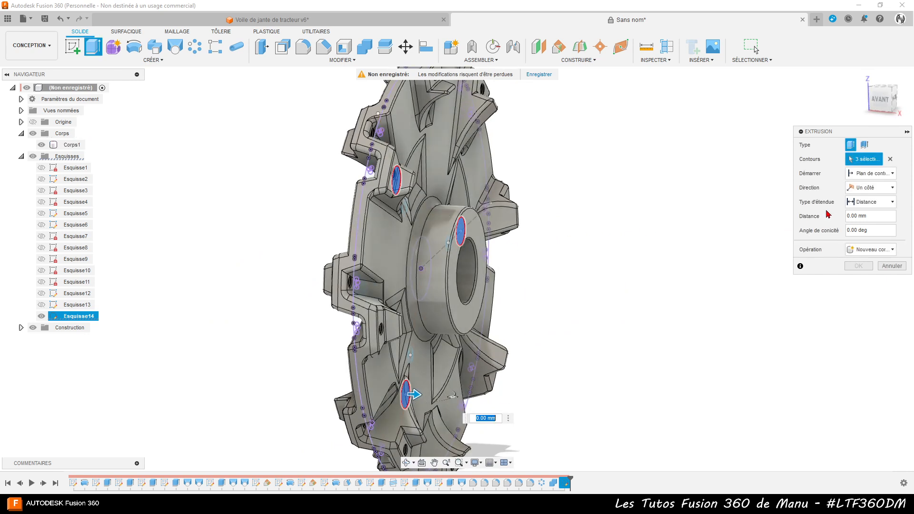
pyautogui.click(866, 188)
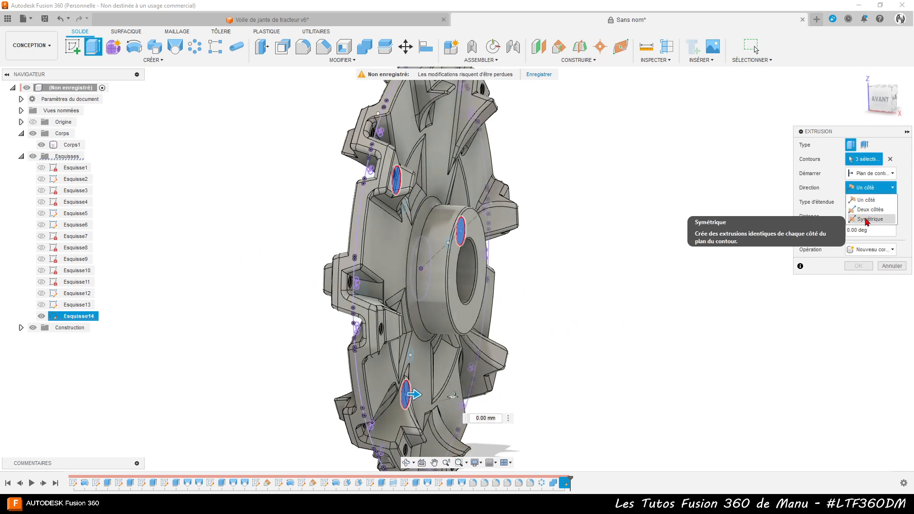
pyautogui.click(867, 219)
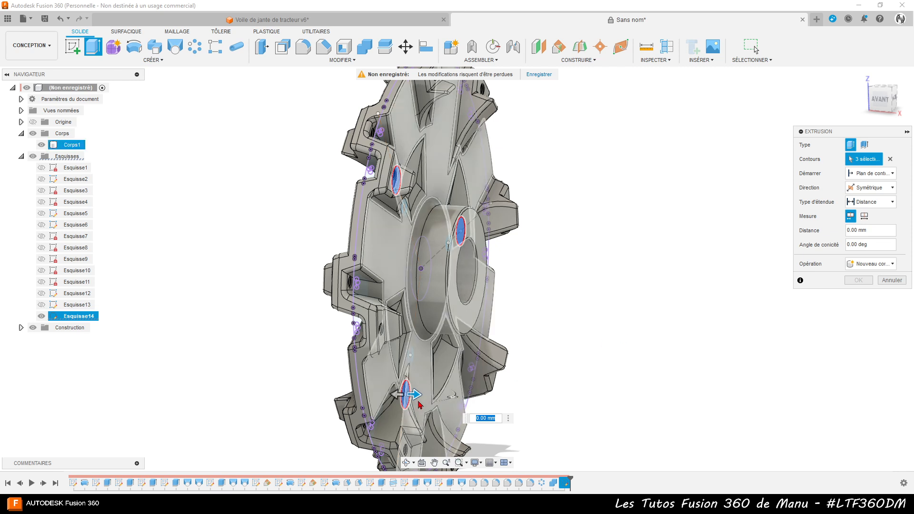
pyautogui.moveTo(429, 395); pyautogui.dragTo(442, 396)
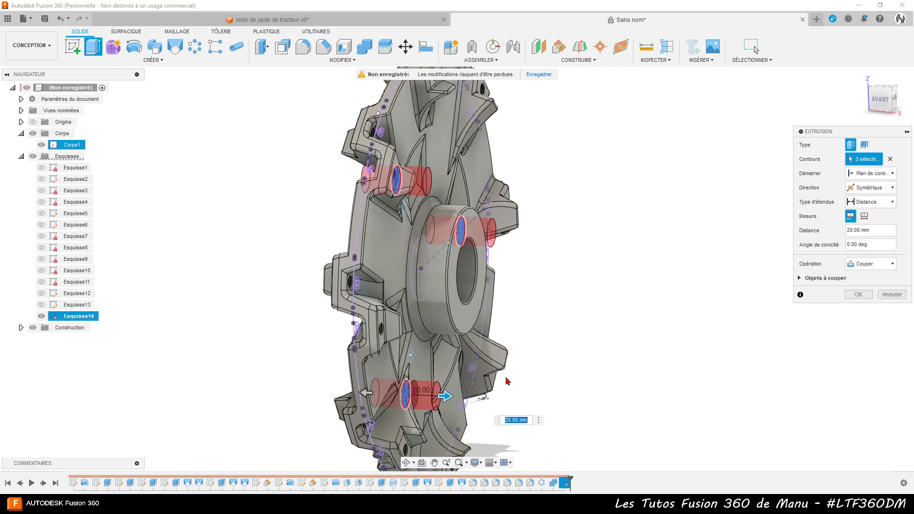
pyautogui.keyDown('shift'); pyautogui.moveTo(605, 293); pyautogui.dragTo(617, 281, button='middle'); pyautogui.keyUp('shift')
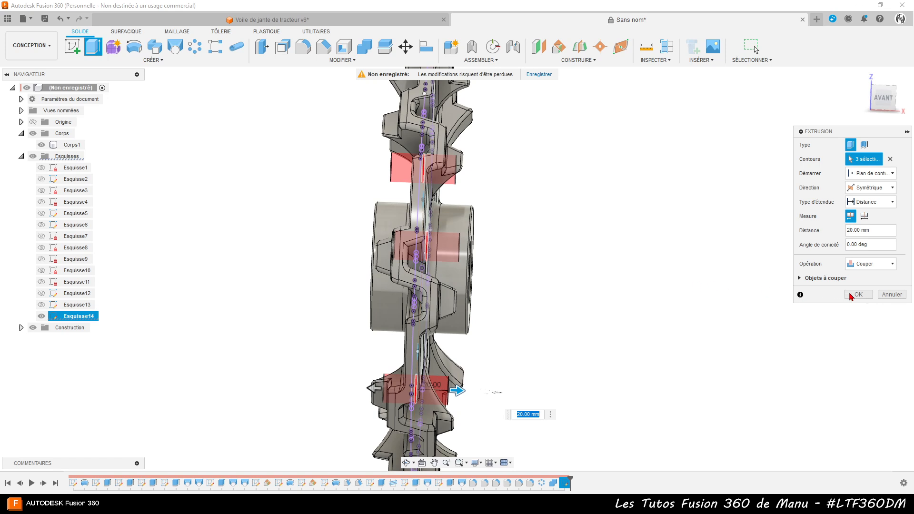
pyautogui.click(864, 265)
pyautogui.click(868, 278)
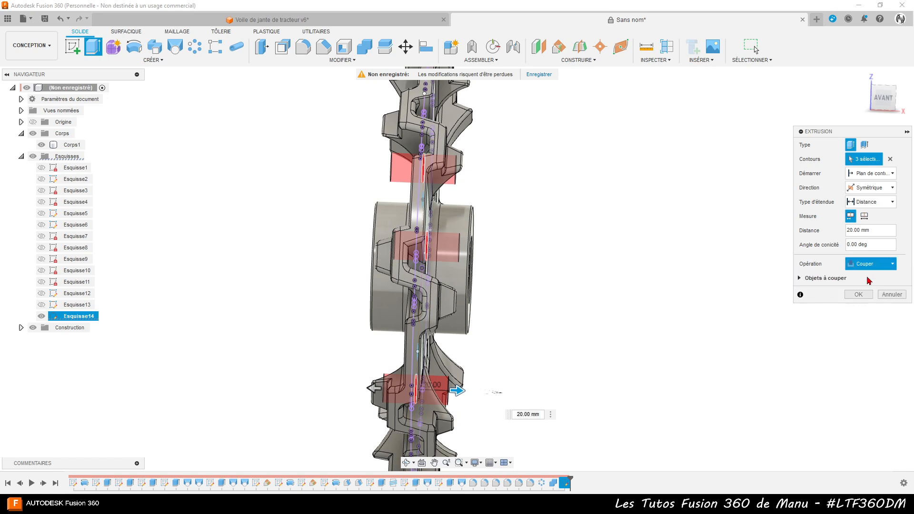
pyautogui.click(860, 281)
# Make Esquisse14 visible again and hide the wheel disc body to expose the small concentric circles
pyautogui.keyDown('shift'); pyautogui.moveTo(724, 302); pyautogui.dragTo(668, 274, button='middle'); pyautogui.keyUp('shift')
pyautogui.click(42, 316)
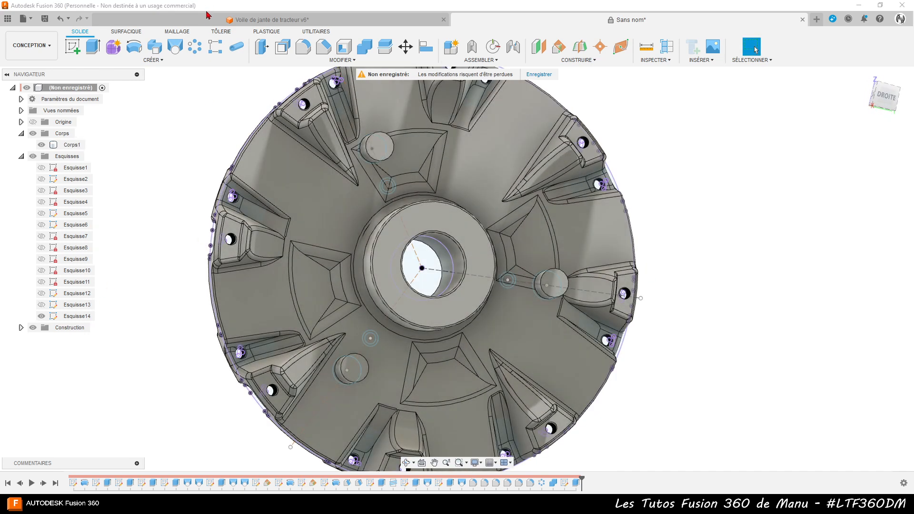
pyautogui.scroll(5, 343, 365)
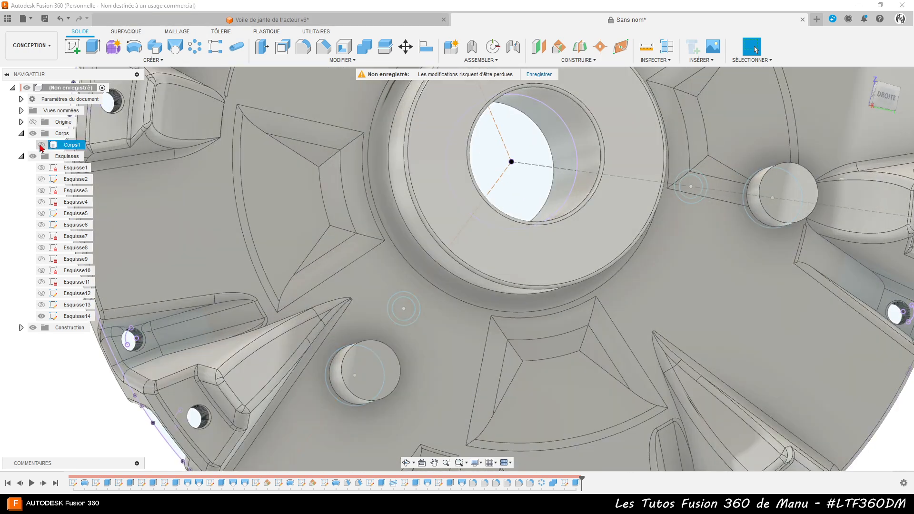
pyautogui.click(42, 145)
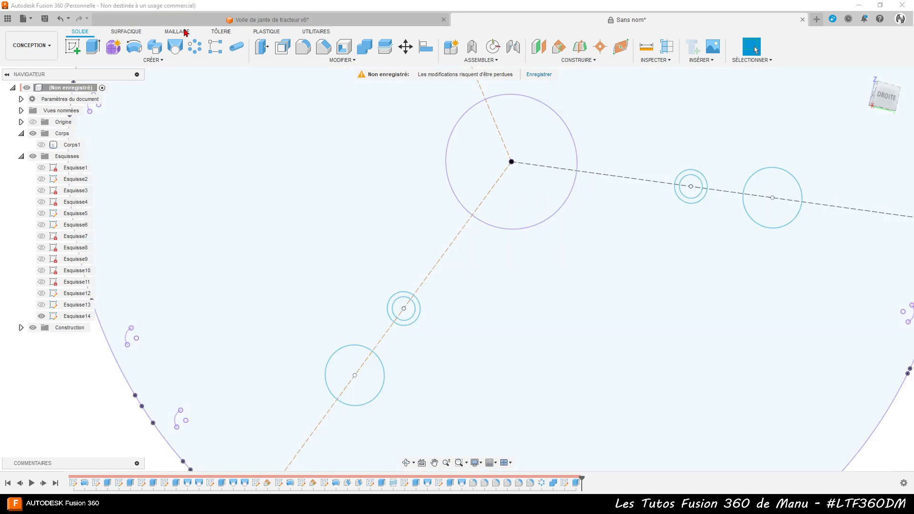
# Start an extrusion with the three ring profiles between the 10 and 7 mm circles, and show the body again
pyautogui.click(93, 46)
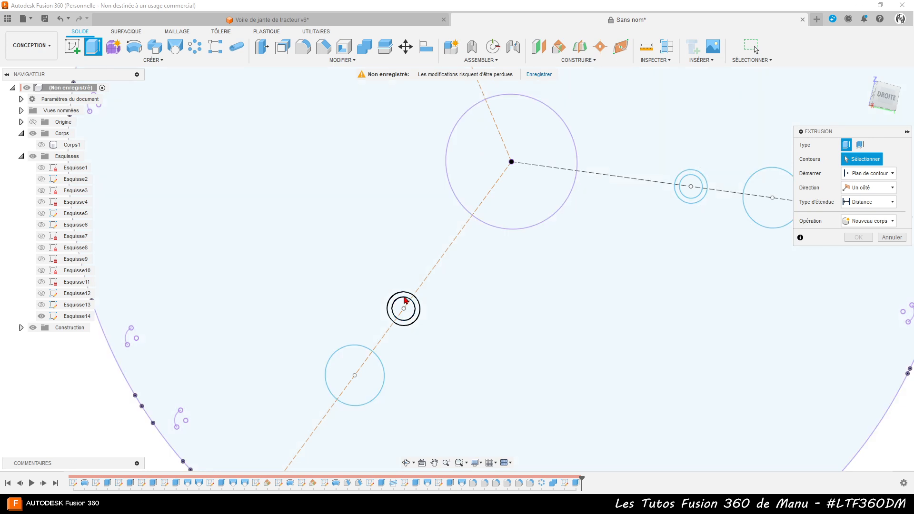
pyautogui.click(407, 299)
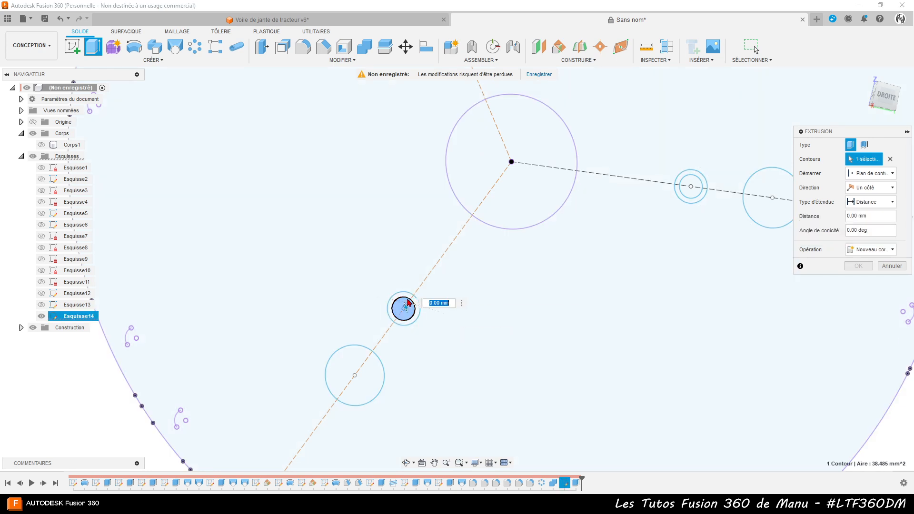
pyautogui.click(407, 300)
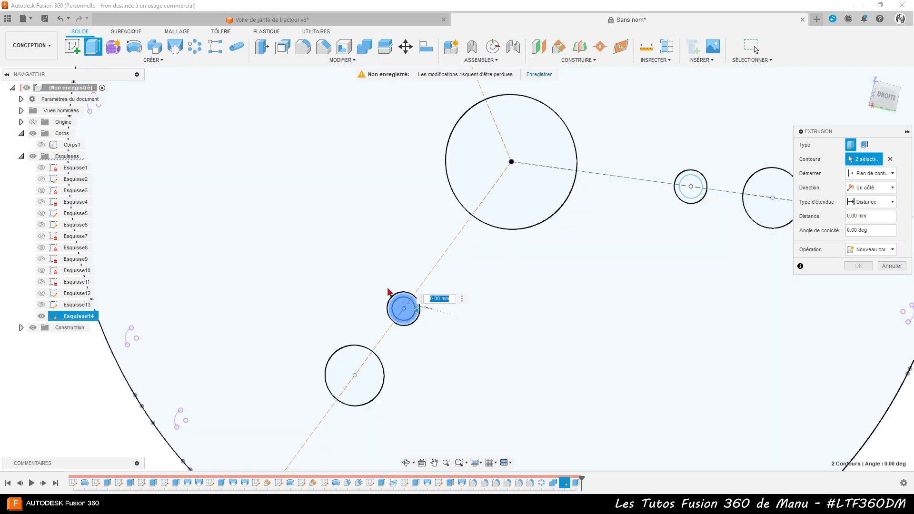
pyautogui.click(408, 316)
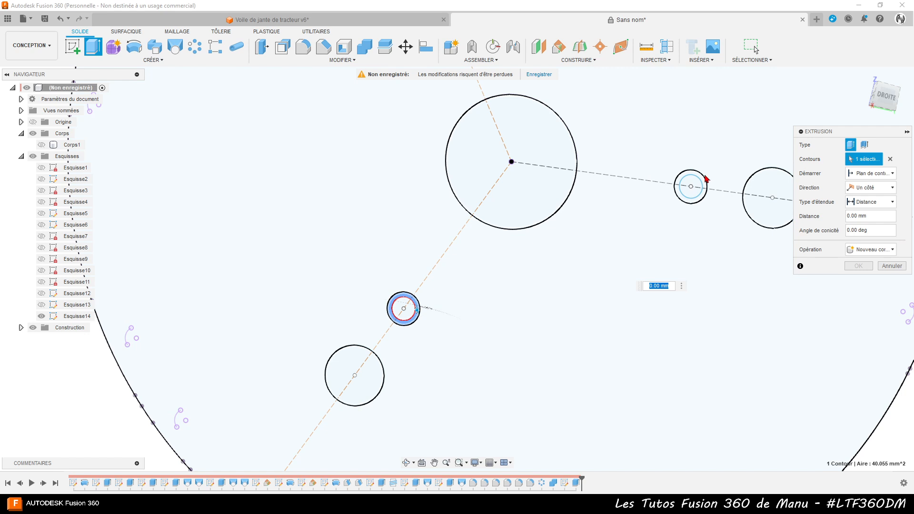
pyautogui.scroll(-3, 601, 424)
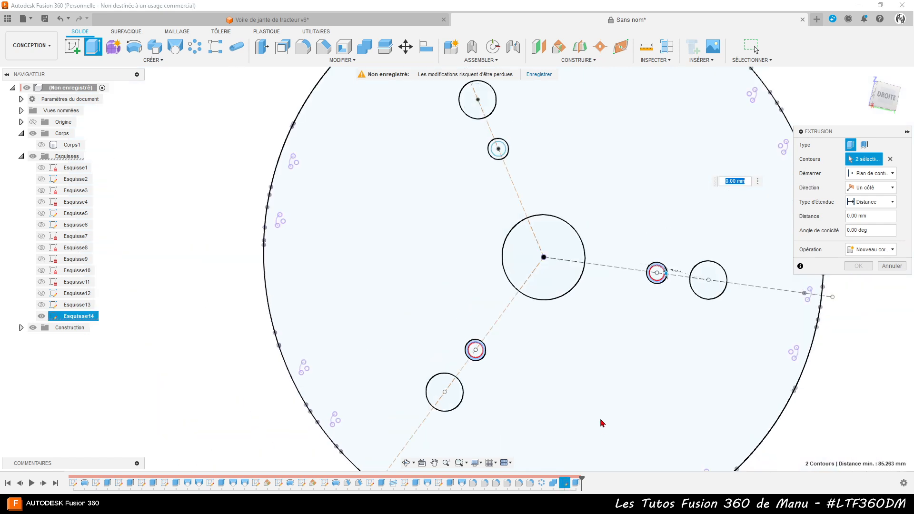
pyautogui.click(505, 147)
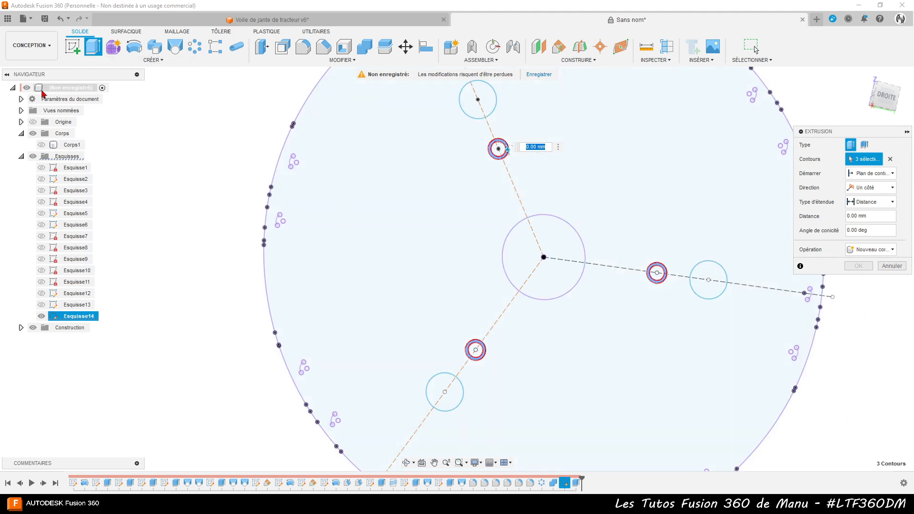
pyautogui.click(41, 145)
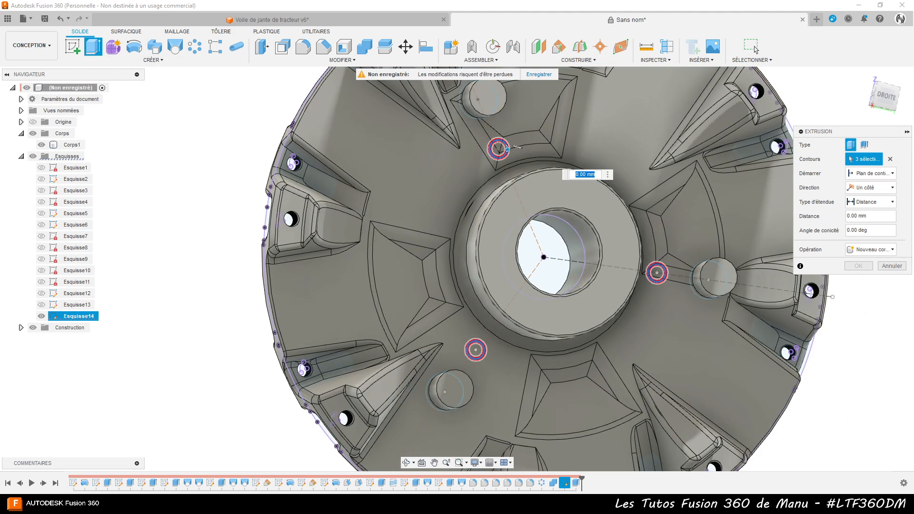
# Extrude the three rings symmetrically by 10 mm and join them to the wheel disc body
pyautogui.click(871, 188)
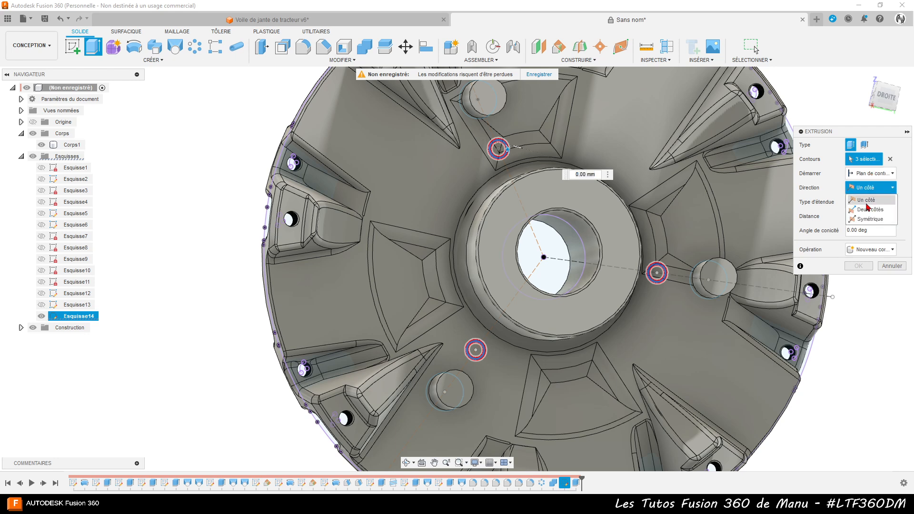
pyautogui.click(868, 220)
pyautogui.keyDown('shift'); pyautogui.moveTo(615, 284); pyautogui.dragTo(535, 154, button='middle'); pyautogui.keyUp('shift')
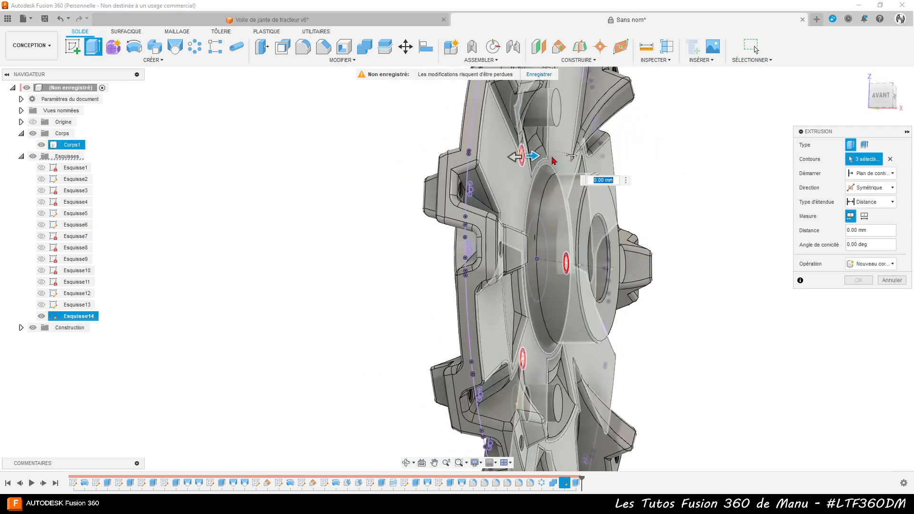
pyautogui.moveTo(535, 155); pyautogui.dragTo(544, 156)
pyautogui.click(877, 264)
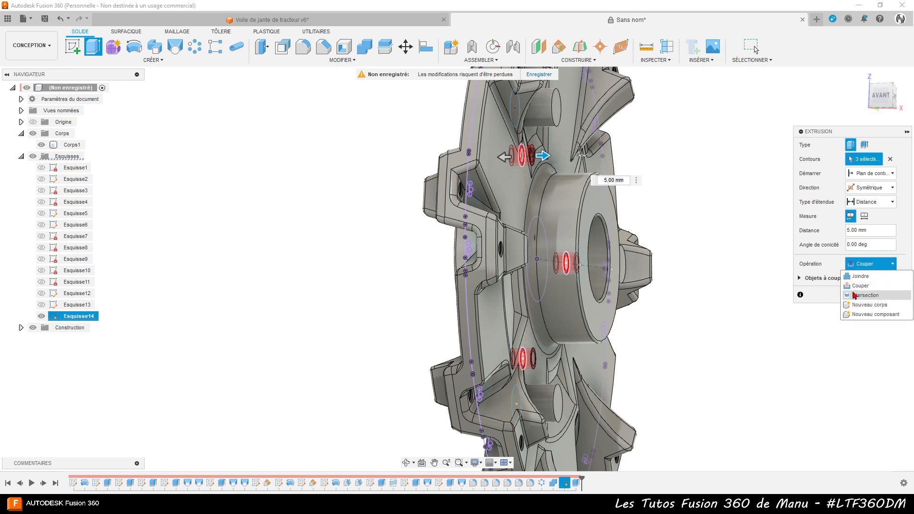
pyautogui.click(857, 277)
pyautogui.keyDown('shift'); pyautogui.moveTo(778, 313); pyautogui.dragTo(699, 294, button='middle'); pyautogui.keyUp('shift')
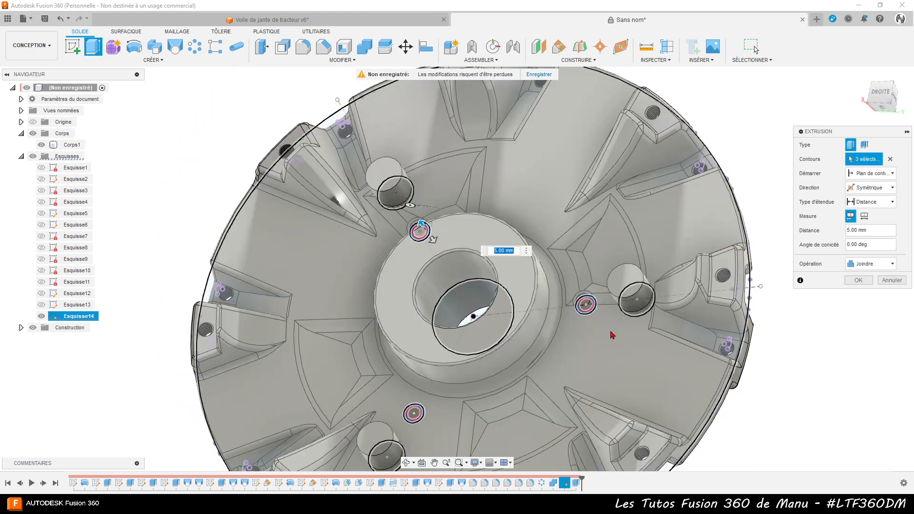
pyautogui.keyDown('shift'); pyautogui.moveTo(612, 333); pyautogui.dragTo(624, 286, button='middle'); pyautogui.keyUp('shift')
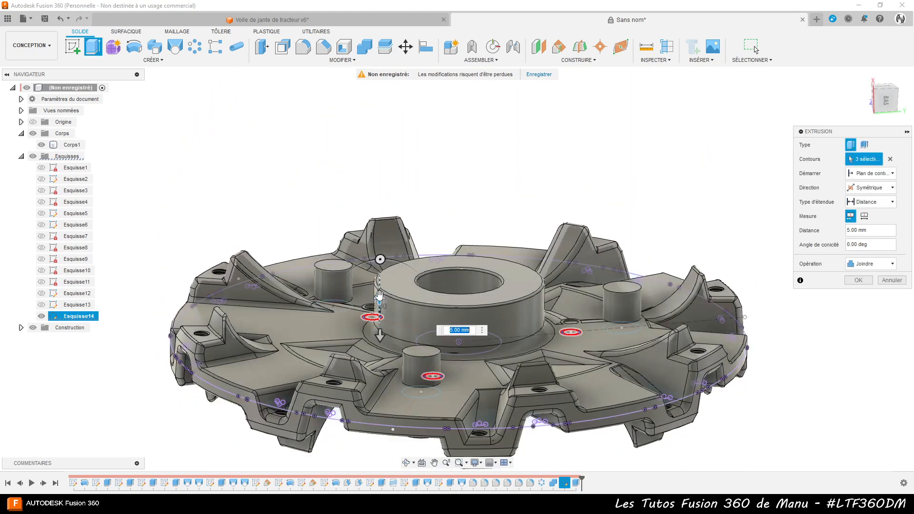
pyautogui.moveTo(379, 296); pyautogui.dragTo(379, 289)
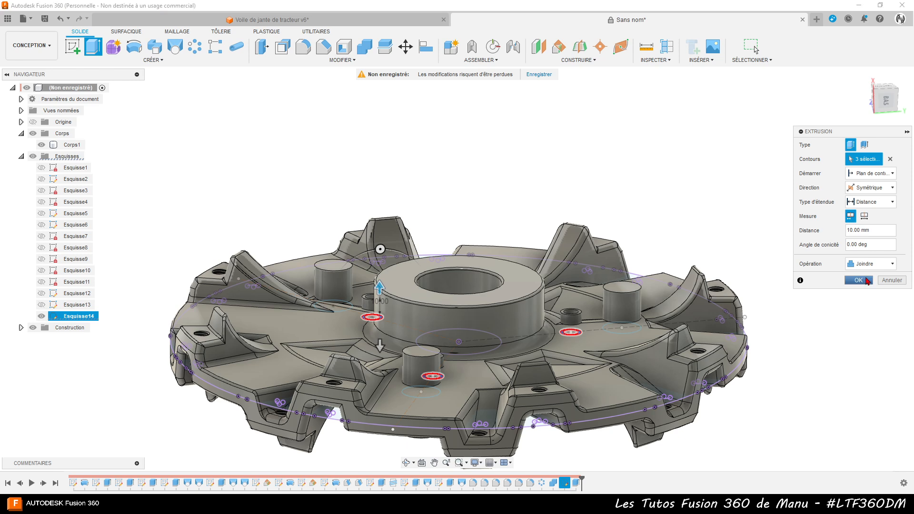
pyautogui.click(865, 281)
# Hide the body and start an extrusion with the three 7 mm inner circles as profiles
pyautogui.keyDown('shift'); pyautogui.moveTo(733, 187); pyautogui.dragTo(744, 244, button='middle'); pyautogui.keyUp('shift')
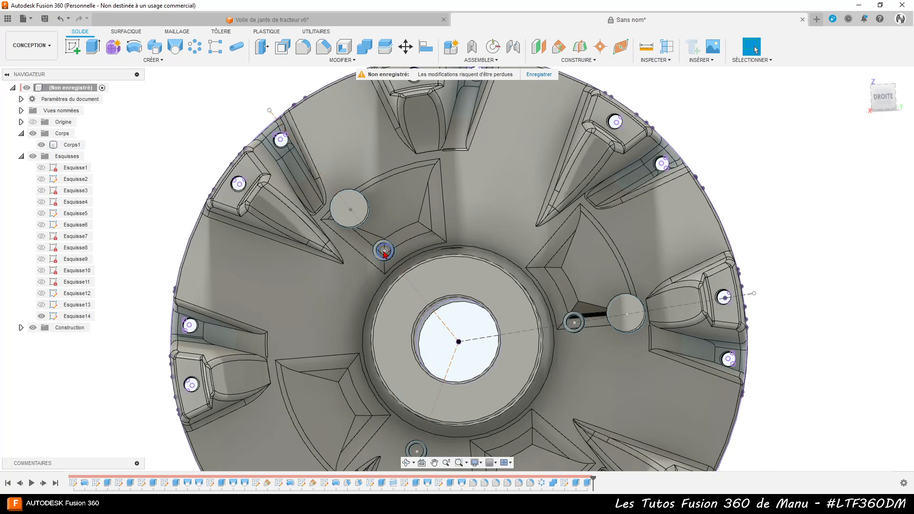
pyautogui.scroll(8, 379, 260)
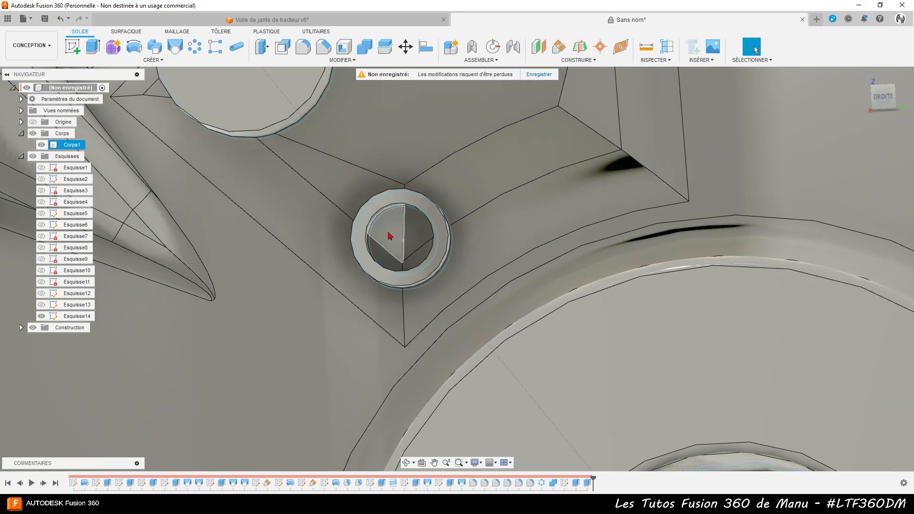
pyautogui.click(40, 144)
pyautogui.click(419, 245)
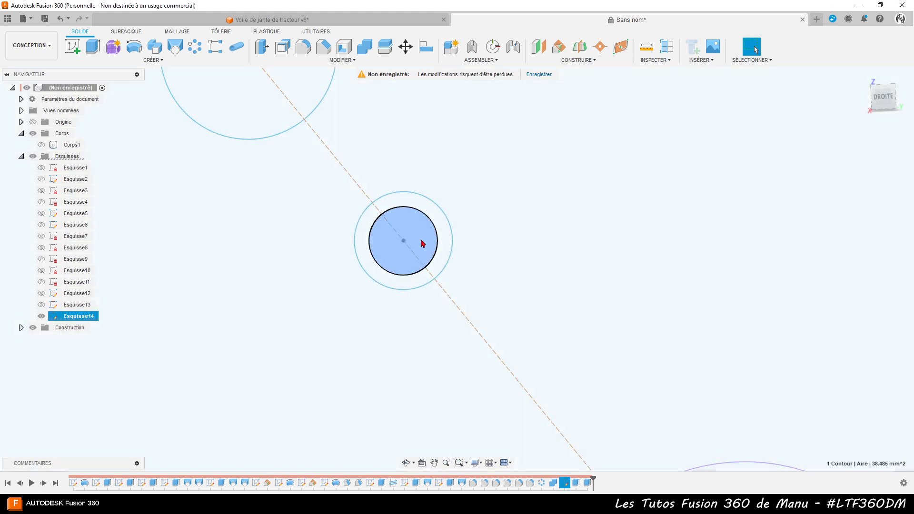
pyautogui.scroll(-5, 248, 204)
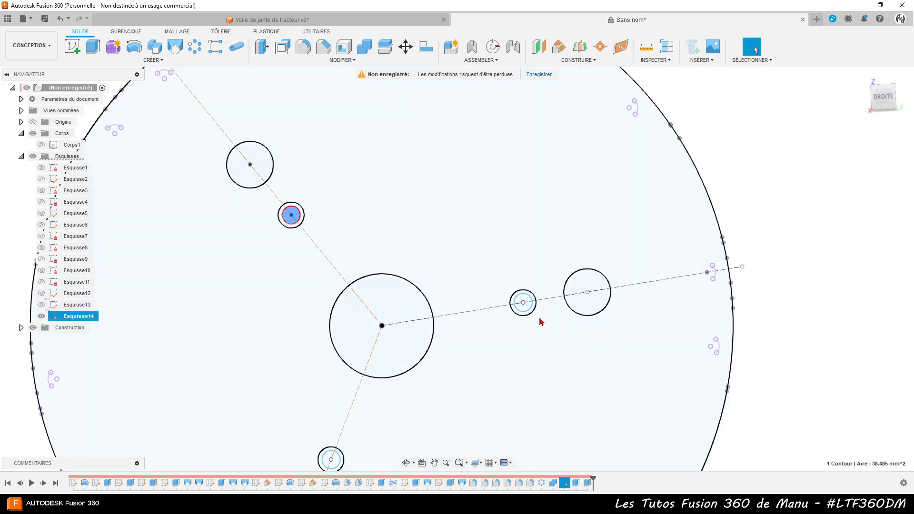
pyautogui.click(92, 49)
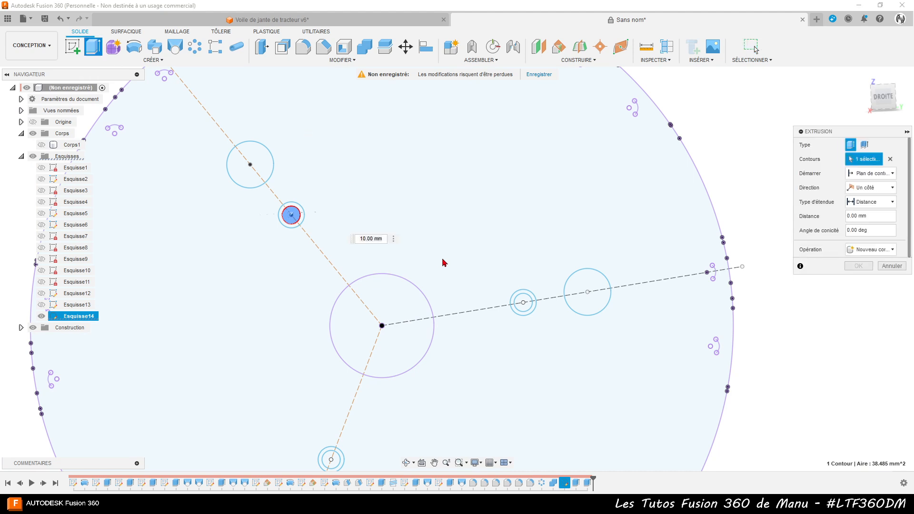
pyautogui.click(524, 307)
pyautogui.scroll(-3, 503, 246)
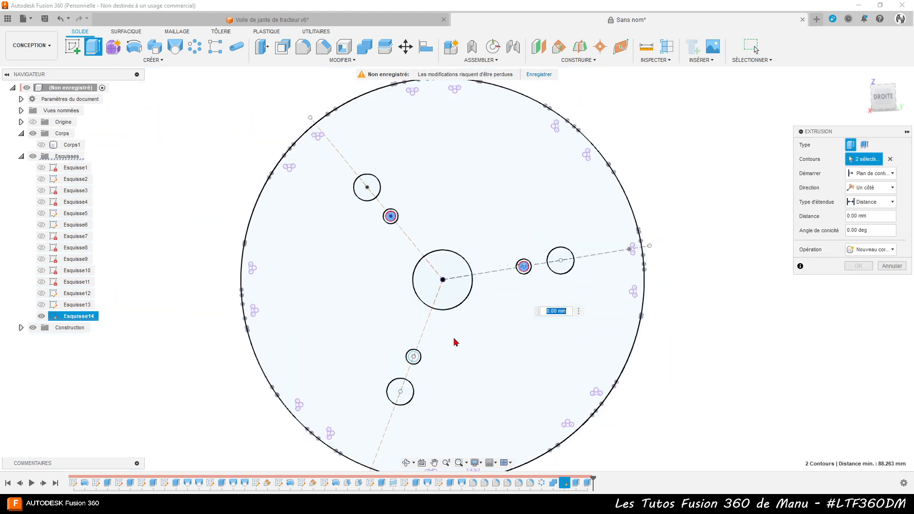
pyautogui.scroll(5, 420, 367)
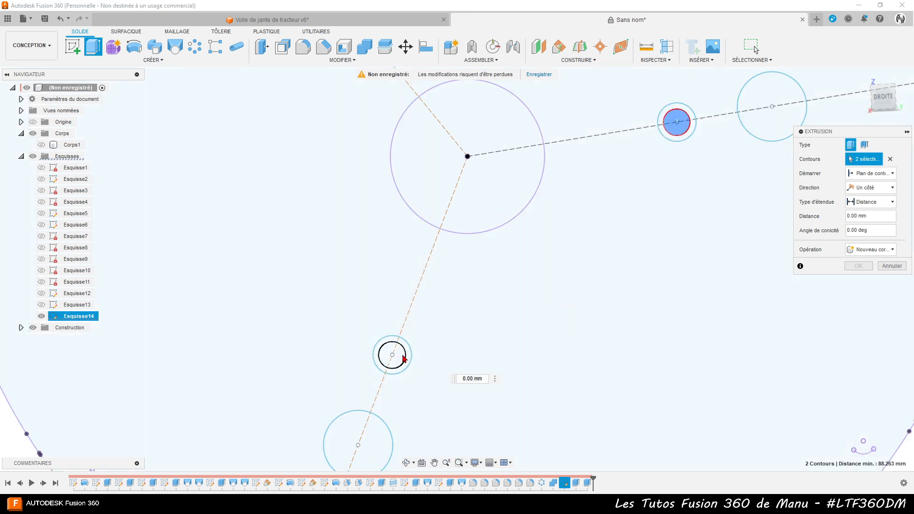
pyautogui.click(404, 358)
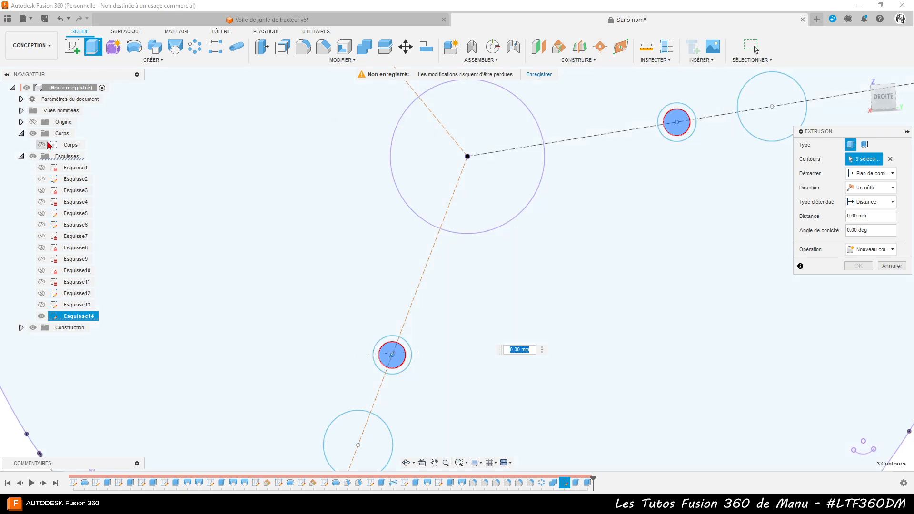
# Show the body and cut the three 7 mm circles symmetrically by 38 mm through the small bosses and disc
pyautogui.click(41, 145)
pyautogui.keyDown('shift'); pyautogui.moveTo(457, 257); pyautogui.dragTo(505, 262, button='middle'); pyautogui.keyUp('shift')
pyautogui.keyDown('shift'); pyautogui.moveTo(267, 275); pyautogui.dragTo(296, 282, button='middle'); pyautogui.keyUp('shift')
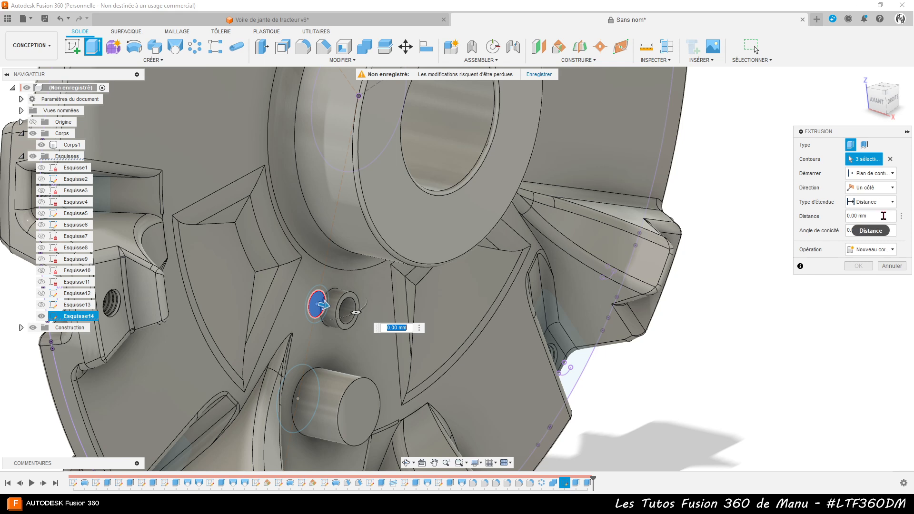
pyautogui.click(872, 188)
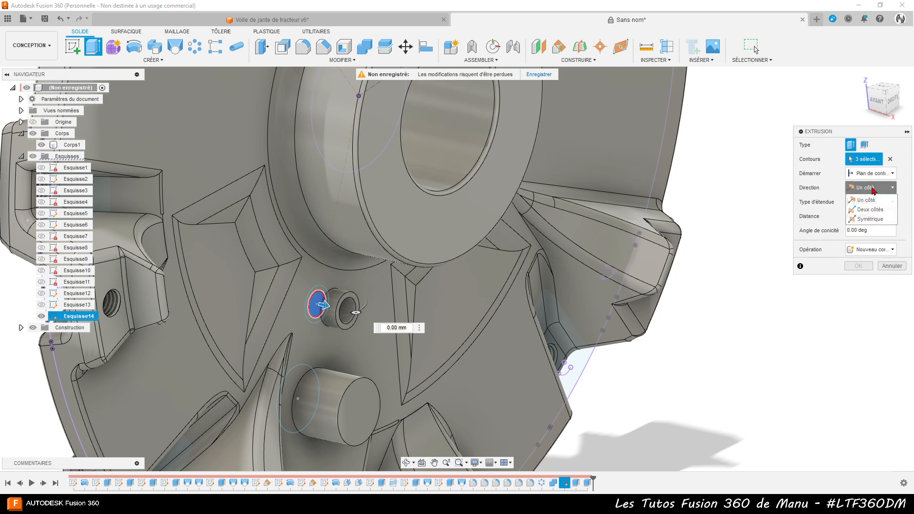
pyautogui.click(869, 221)
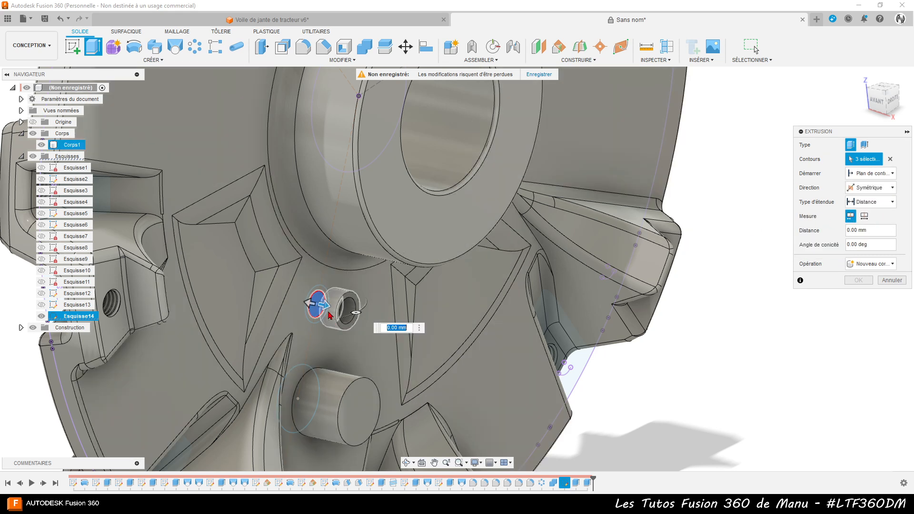
pyautogui.moveTo(324, 303); pyautogui.dragTo(440, 331)
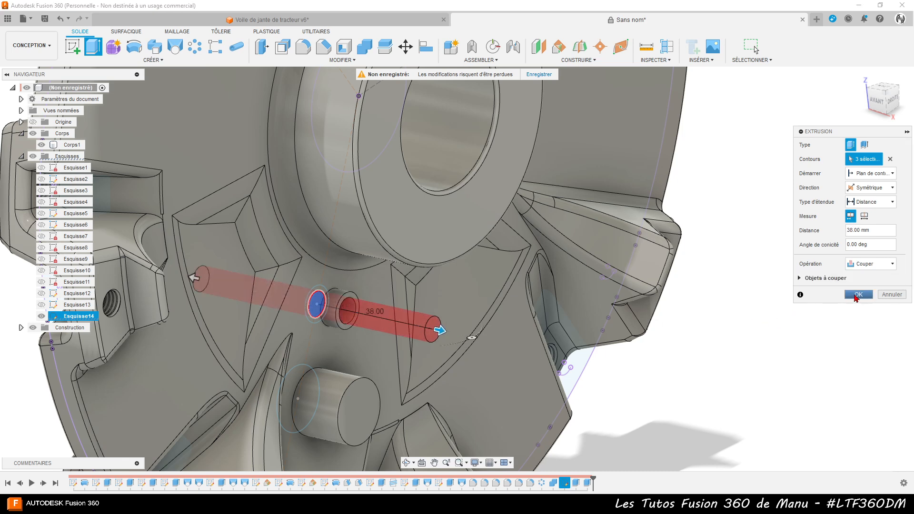
pyautogui.click(858, 295)
# Hide Esquisse14 so that only the wheel disc body is displayed
pyautogui.scroll(-5, 770, 308)
pyautogui.keyDown('shift'); pyautogui.moveTo(770, 308); pyautogui.dragTo(691, 324, button='middle'); pyautogui.keyUp('shift')
pyautogui.keyDown('shift'); pyautogui.moveTo(618, 312); pyautogui.dragTo(578, 305, button='middle'); pyautogui.keyUp('shift')
pyautogui.click(753, 47)
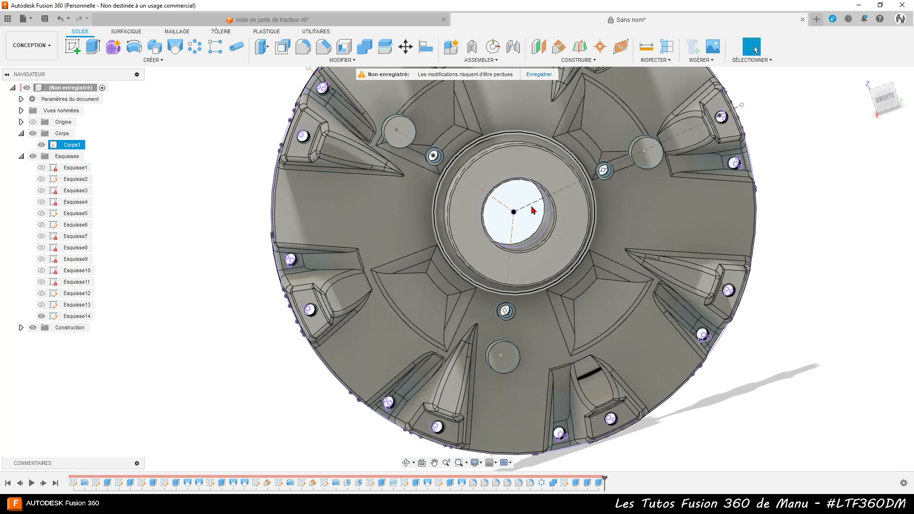
pyautogui.click(44, 146)
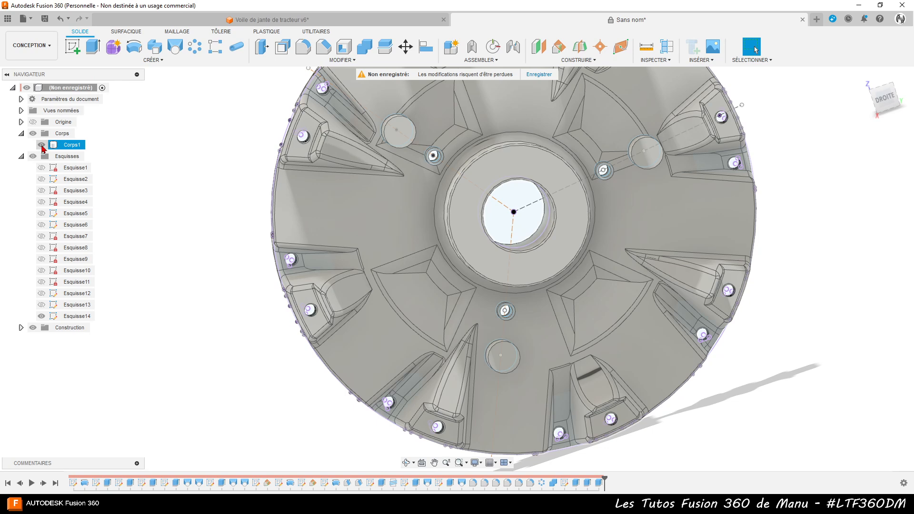
pyautogui.click(29, 187)
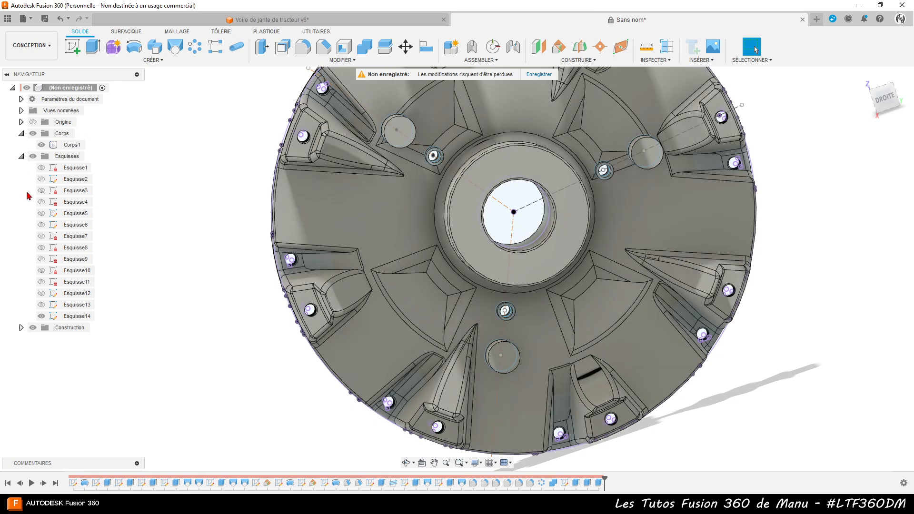
pyautogui.click(44, 318)
pyautogui.click(42, 317)
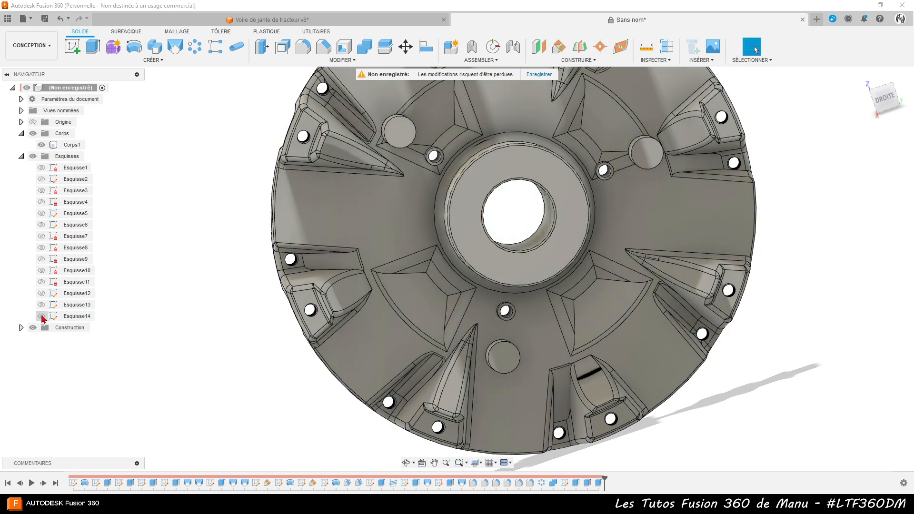
# Create a new sketch on the flat end face of one of the 18 mm bosses
pyautogui.click(405, 137)
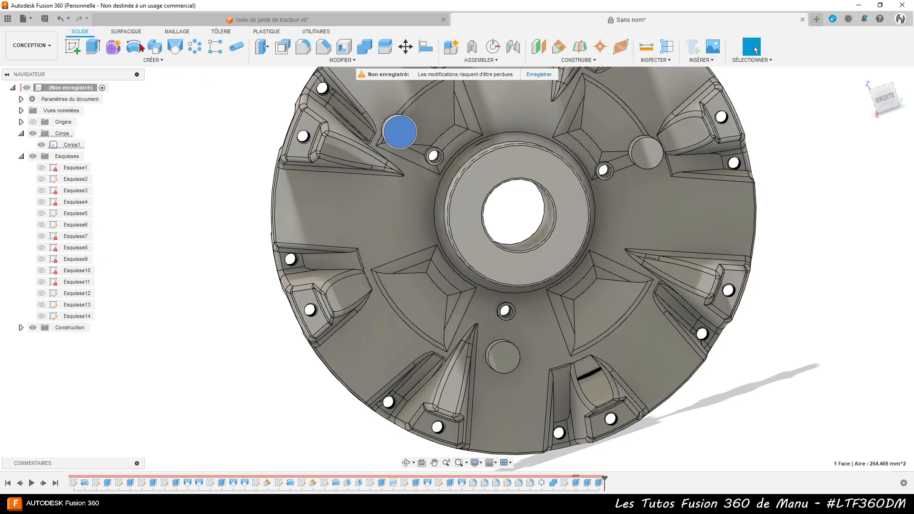
pyautogui.click(72, 48)
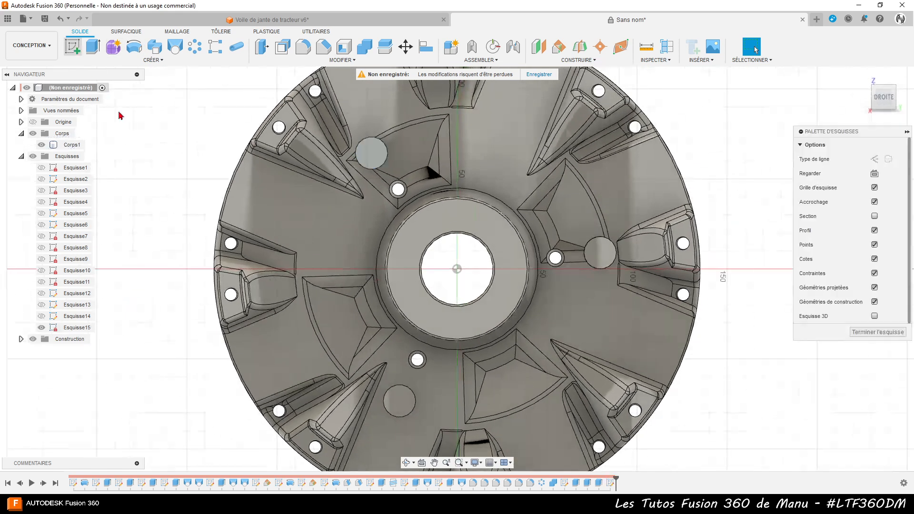
pyautogui.scroll(4, 366, 112)
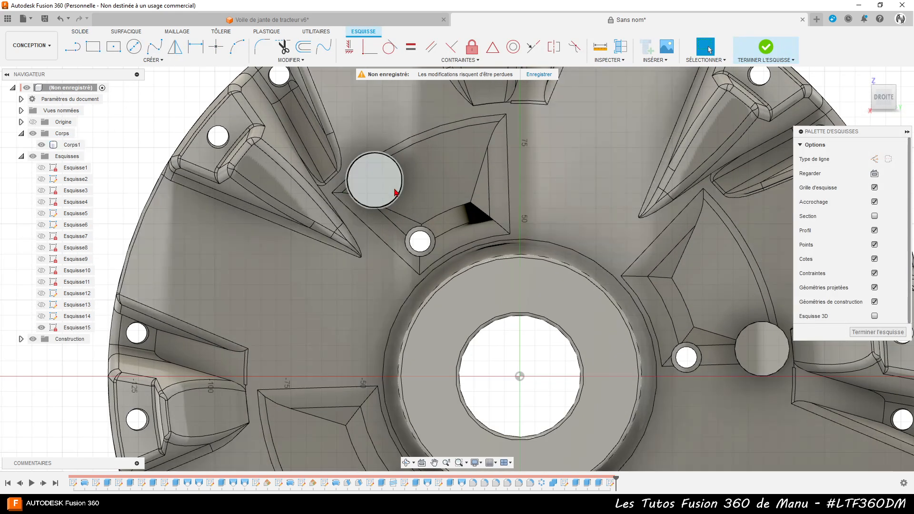
# Project the end faces of the three 18 mm bosses into the sketch, using the individual entity selection filter
pyautogui.press('p')
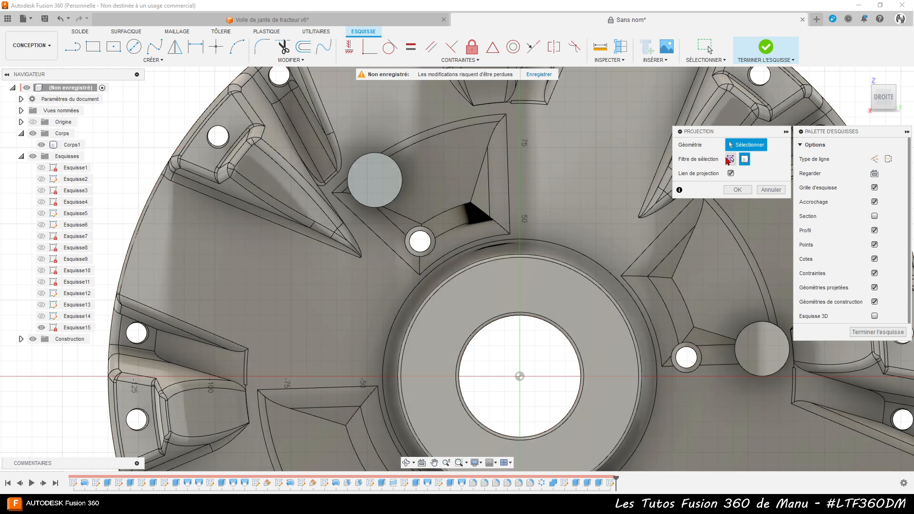
pyautogui.click(732, 161)
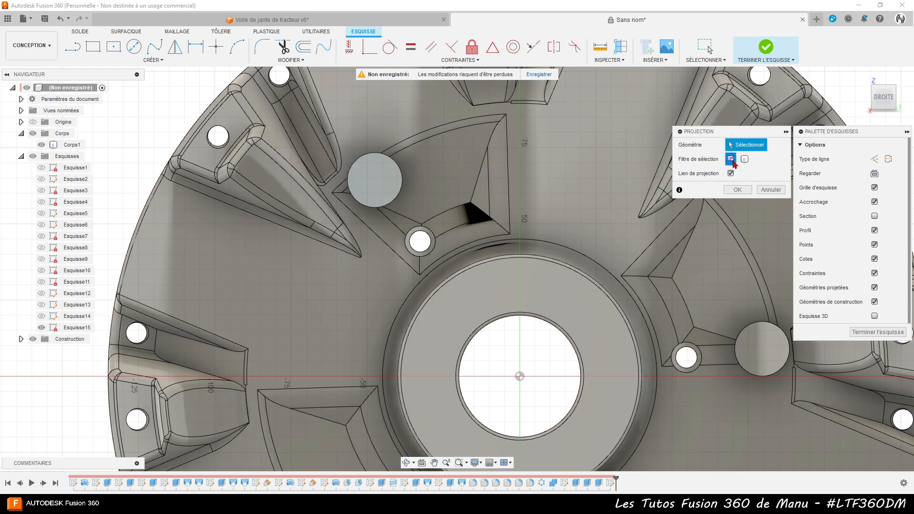
pyautogui.click(384, 187)
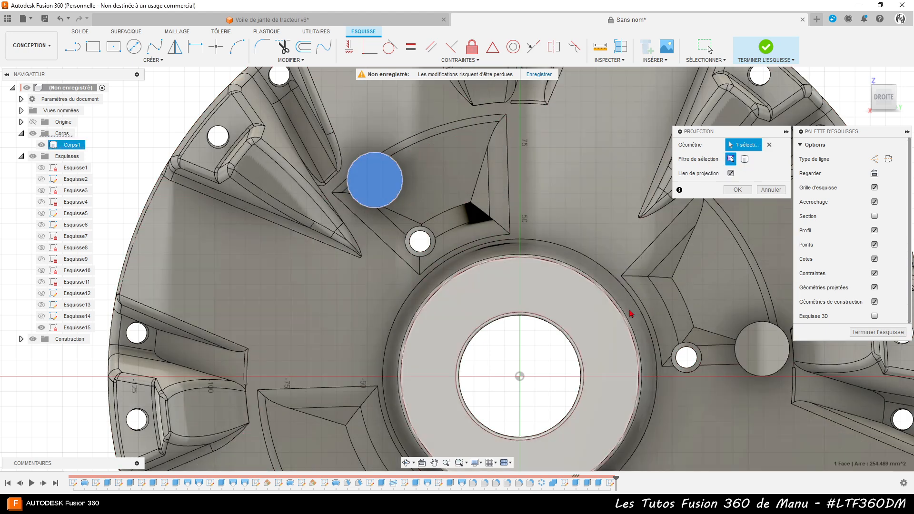
pyautogui.click(765, 343)
pyautogui.scroll(-5, 606, 202)
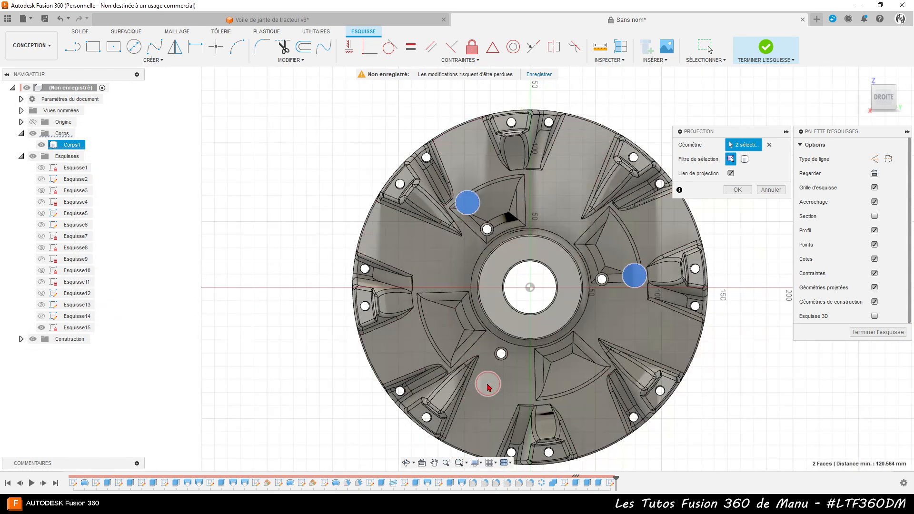
pyautogui.scroll(4, 490, 381)
pyautogui.click(490, 386)
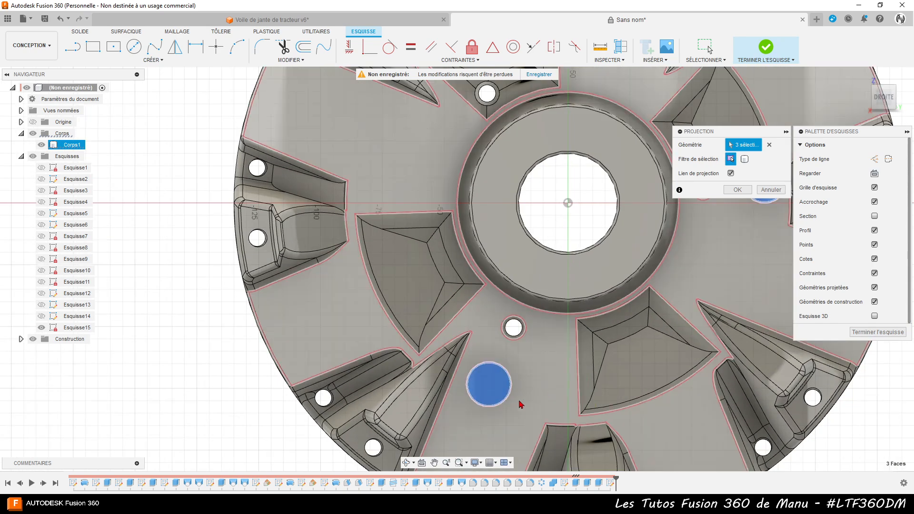
pyautogui.scroll(-5, 525, 404)
pyautogui.scroll(3, 519, 401)
pyautogui.click(736, 190)
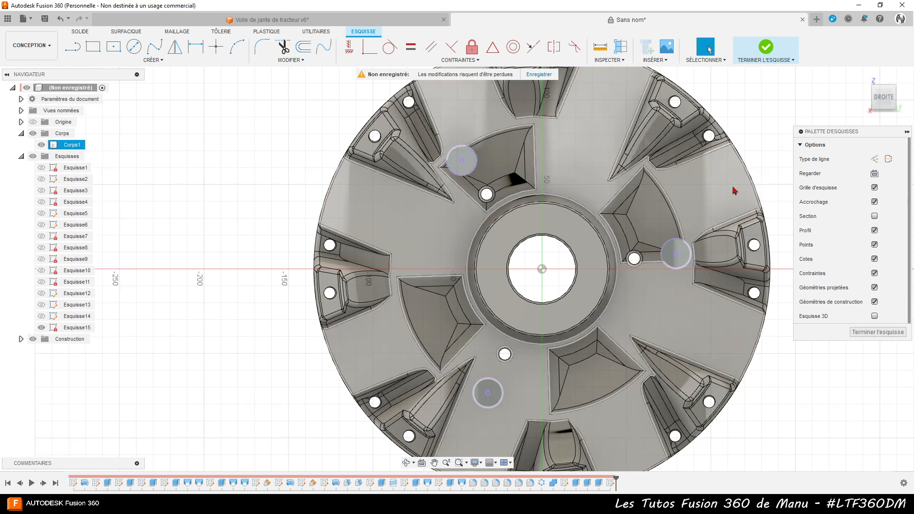
# Draw an inscribed four-sided polygon with a 7 mm radius centred on the first projected boss circle, one corner aligned horizontally with the centre
pyautogui.scroll(4, 529, 143)
pyautogui.scroll(2, 402, 139)
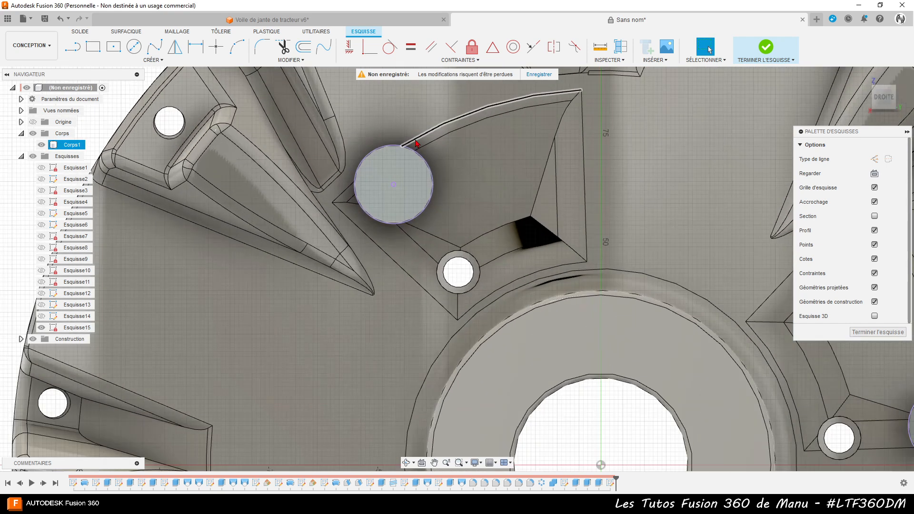
pyautogui.click(156, 61)
pyautogui.moveTo(101, 110)
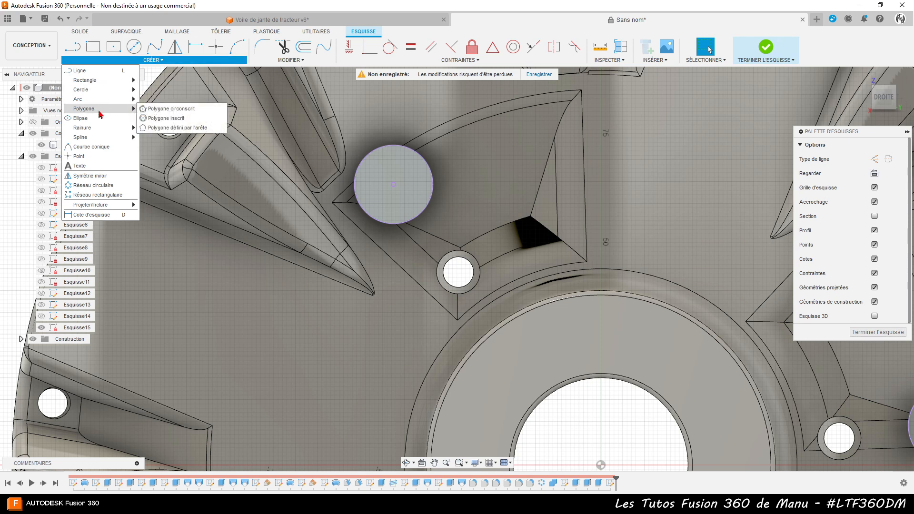
pyautogui.click(174, 118)
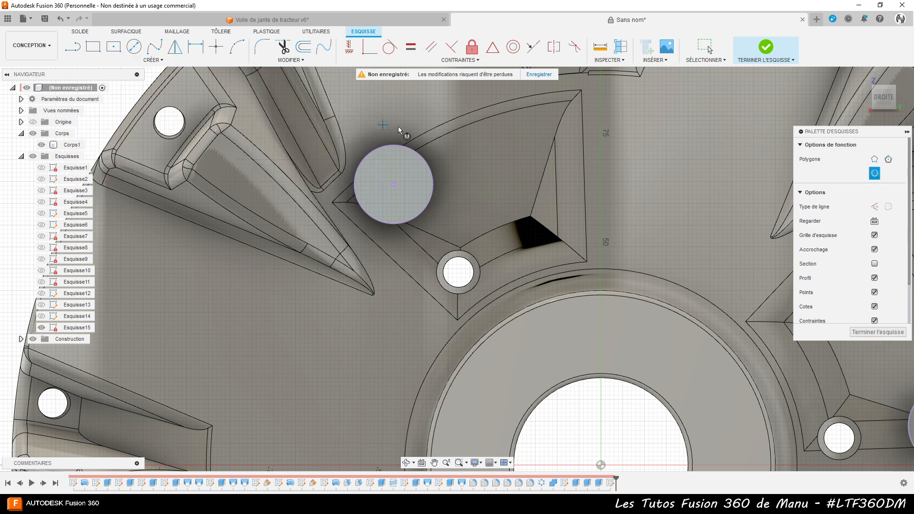
pyautogui.click(394, 185)
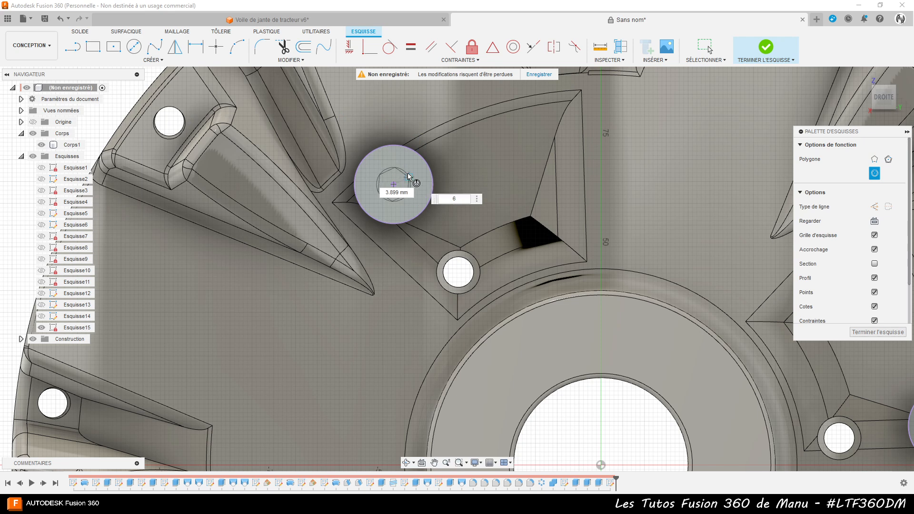
pyautogui.press('Tab')
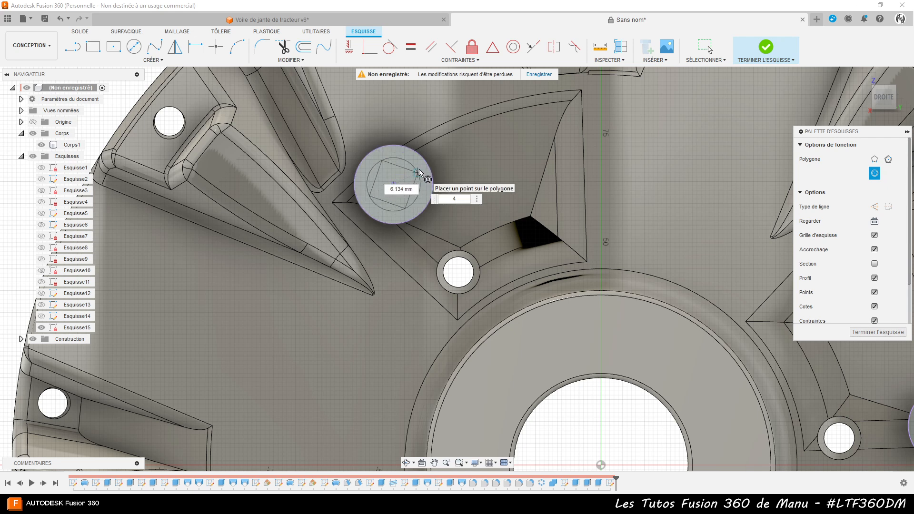
pyautogui.write('47')
pyautogui.press('Tab')
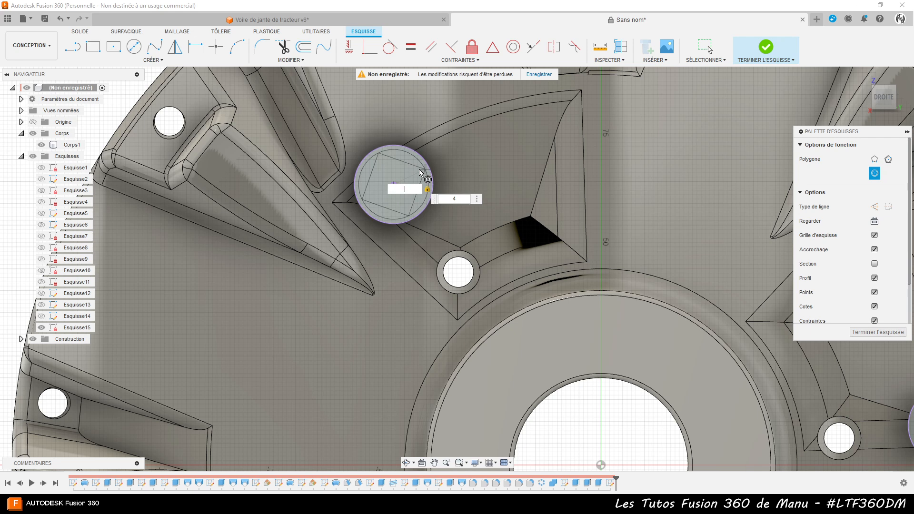
pyautogui.press('Tab')
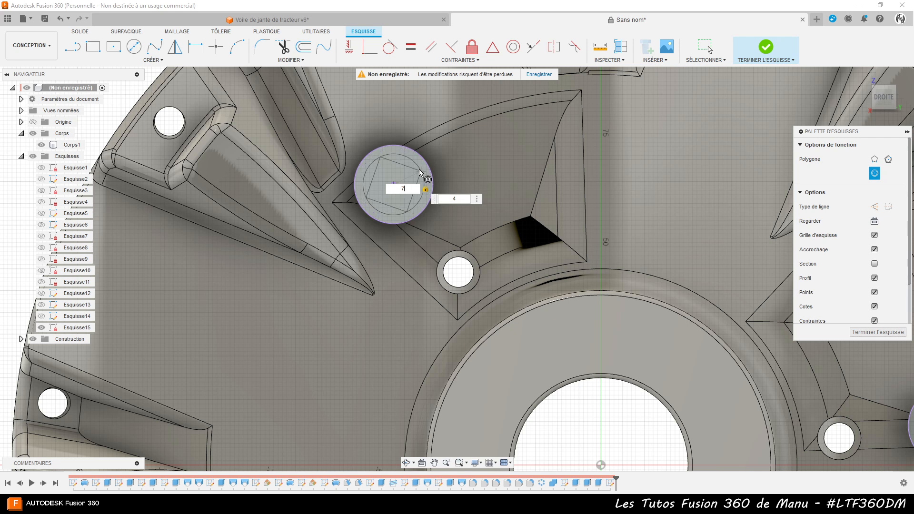
pyautogui.press('Tab')
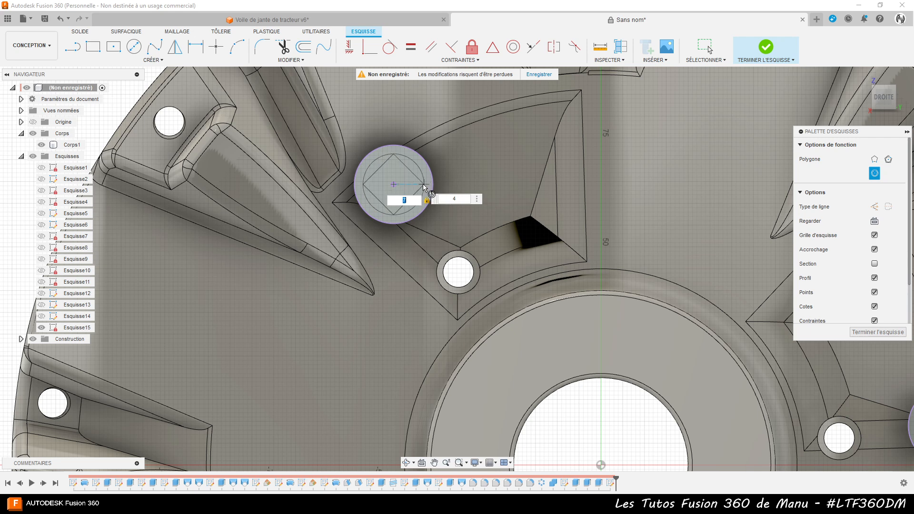
pyautogui.click(424, 187)
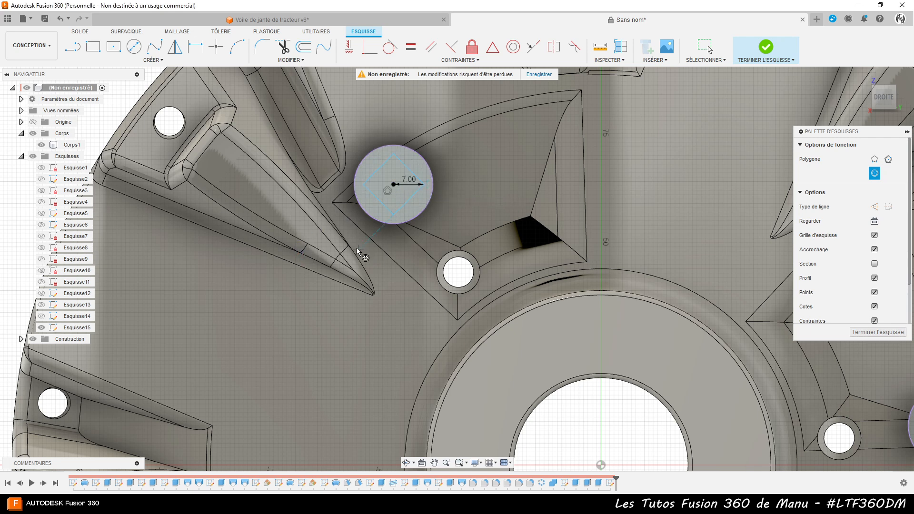
# Draw a 6 mm diameter circle at the centre of the square and finish the sketch
pyautogui.scroll(5, 418, 162)
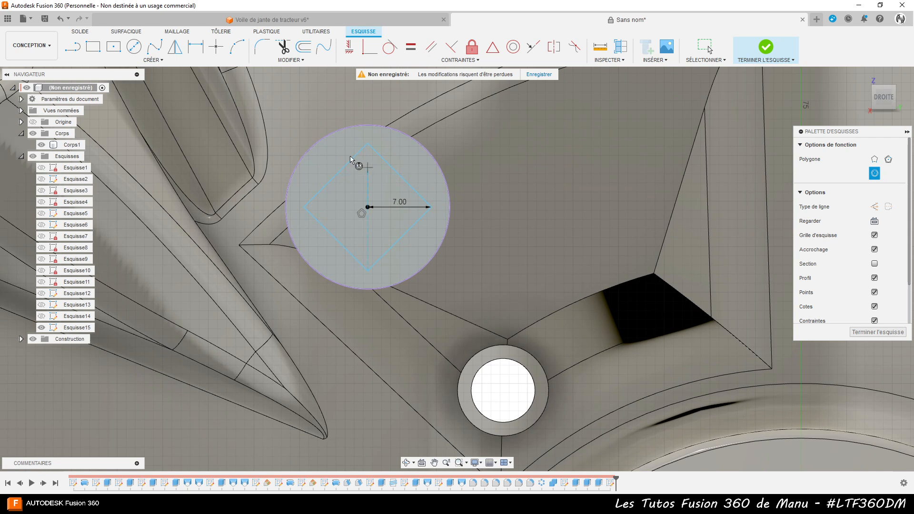
pyautogui.click(134, 46)
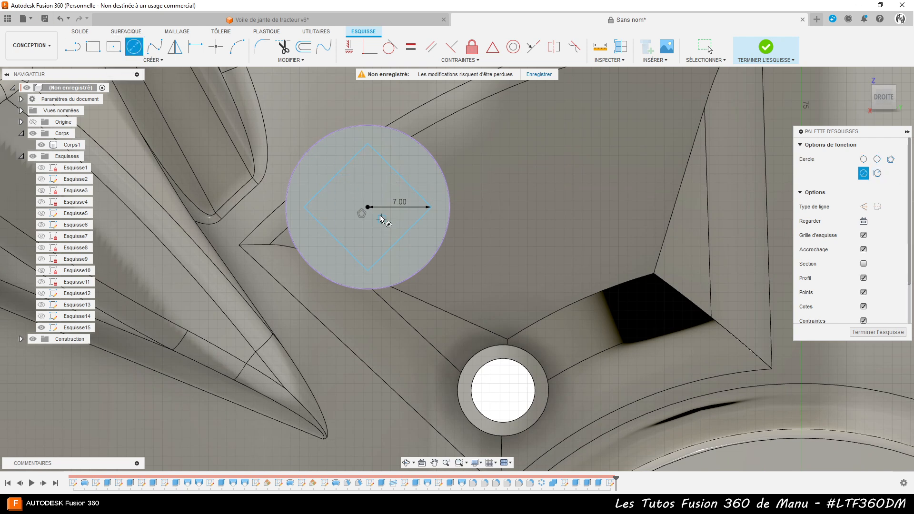
pyautogui.click(368, 207)
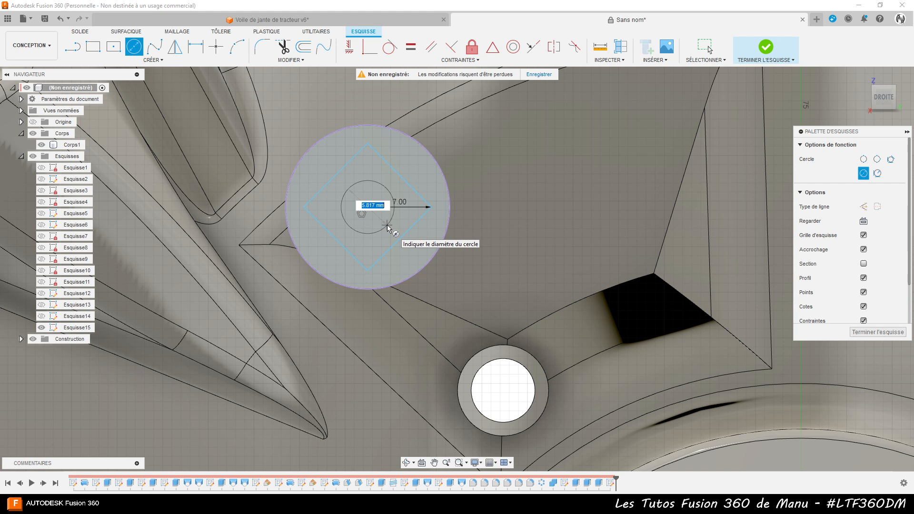
pyautogui.press('Return')
pyautogui.press('Escape')
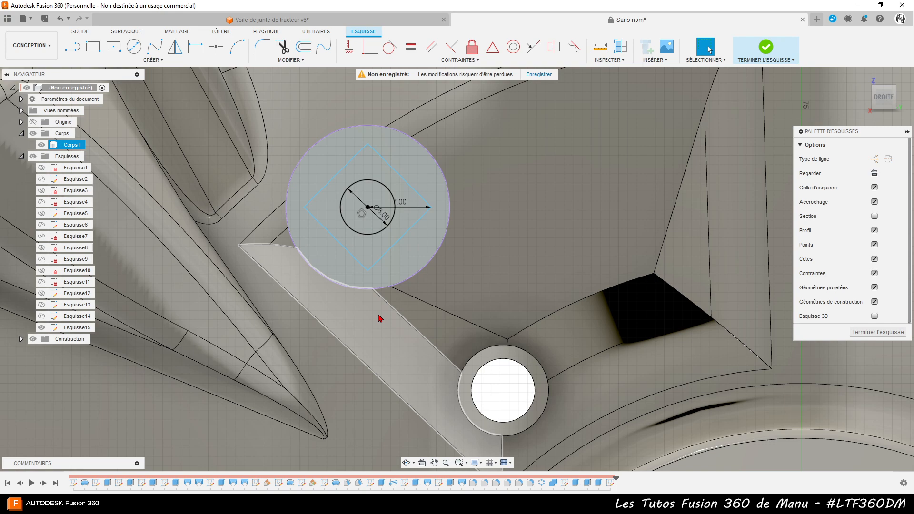
pyautogui.scroll(-10, 380, 318)
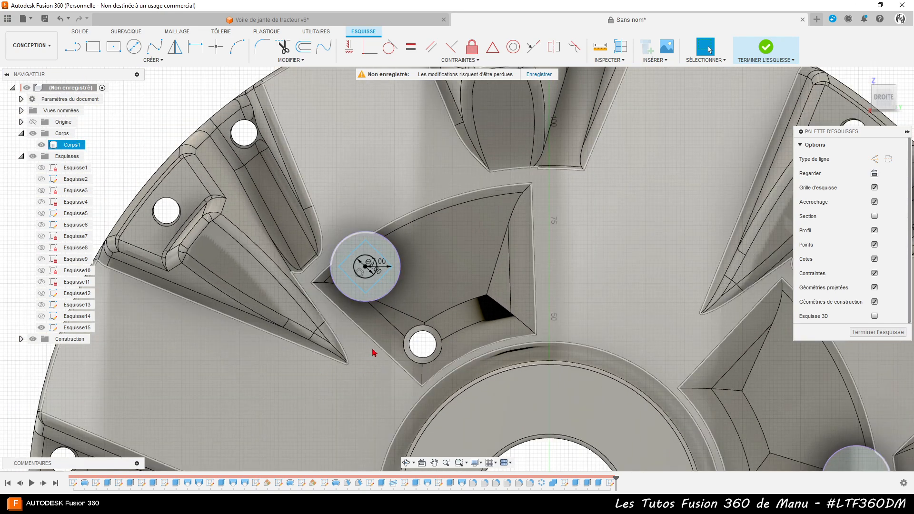
pyautogui.keyDown('shift'); pyautogui.moveTo(375, 352); pyautogui.dragTo(476, 310, button='middle'); pyautogui.keyUp('shift')
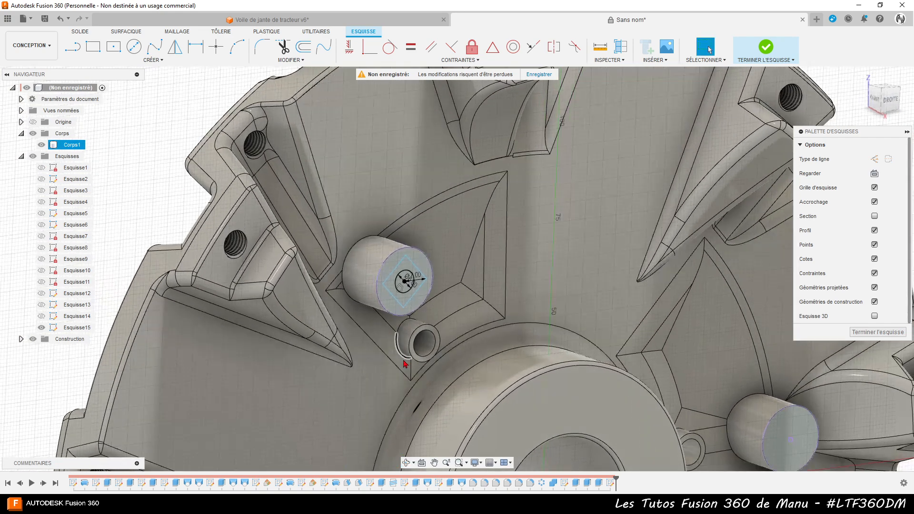
pyautogui.click(862, 333)
# Extrude the area between the square and the 6 mm circle by -4 mm as a cut into the boss
pyautogui.scroll(5, 414, 270)
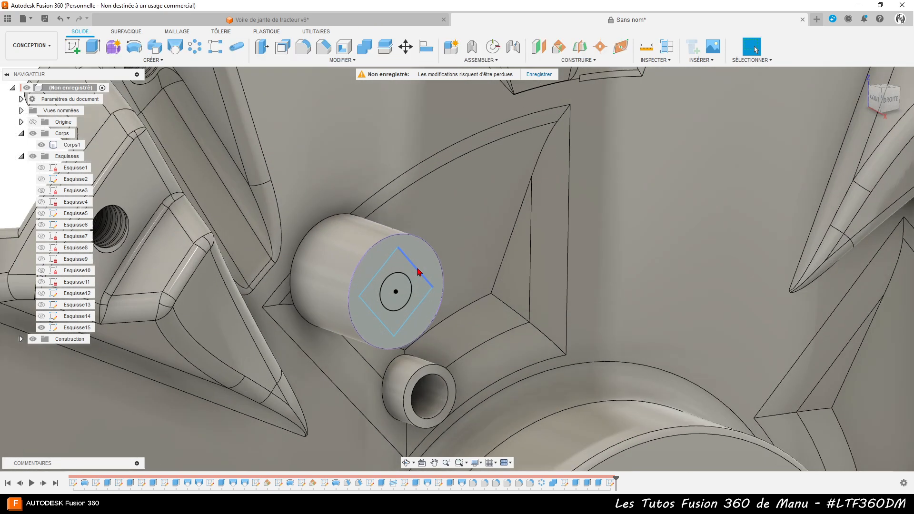
pyautogui.click(406, 269)
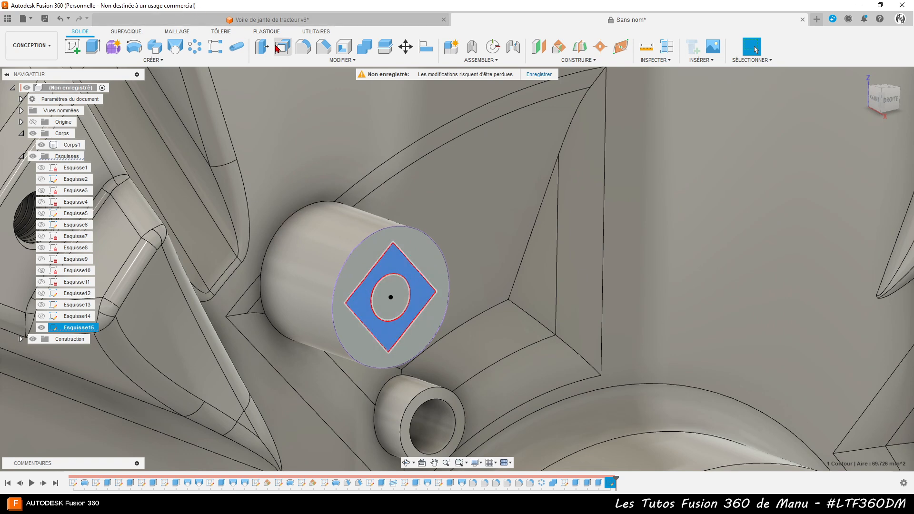
pyautogui.click(93, 46)
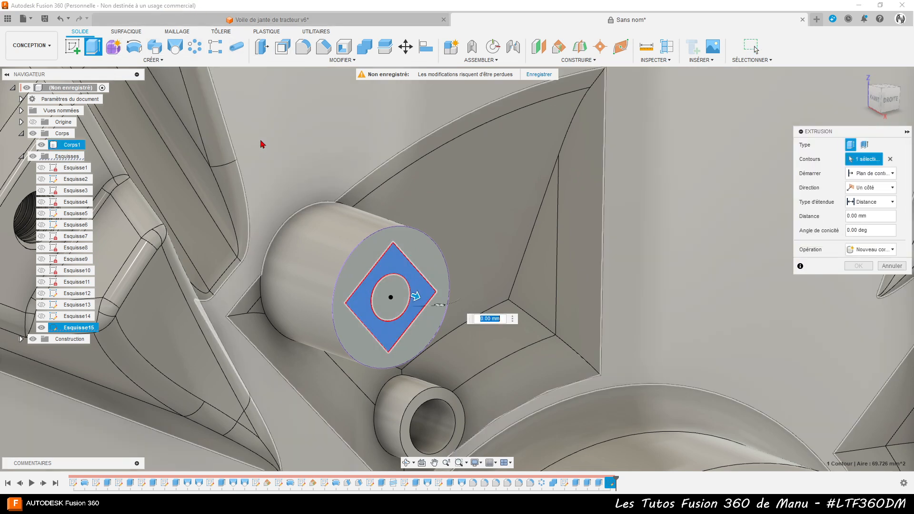
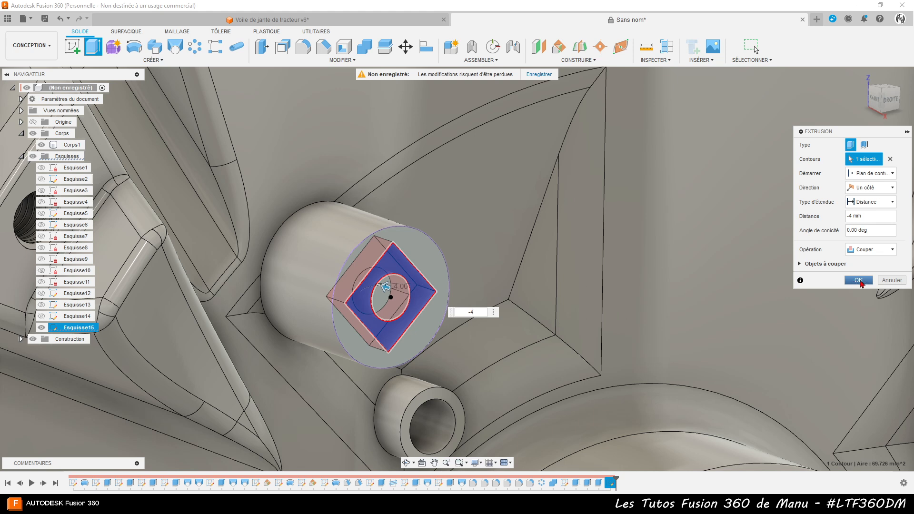
pyautogui.click(859, 281)
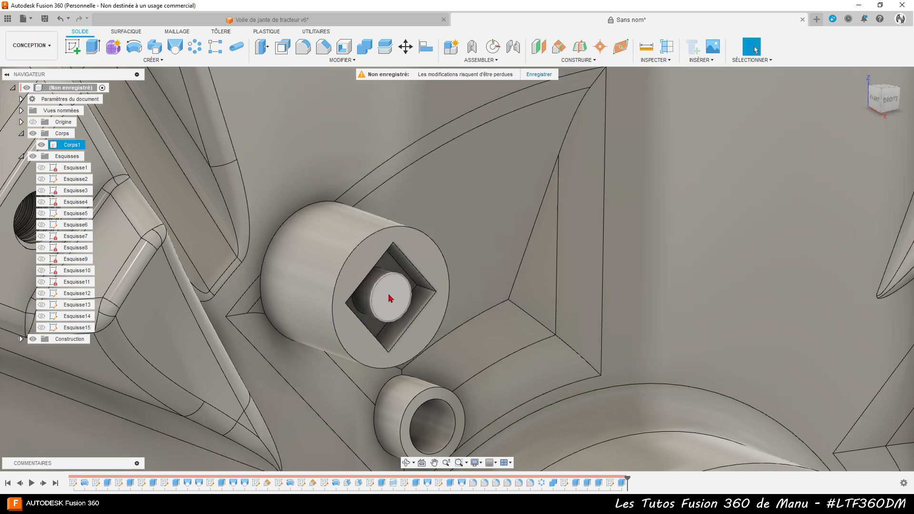
# Extrude the round face left inside the square pocket by -81 mm as a cut through the boss and disc
pyautogui.click(390, 299)
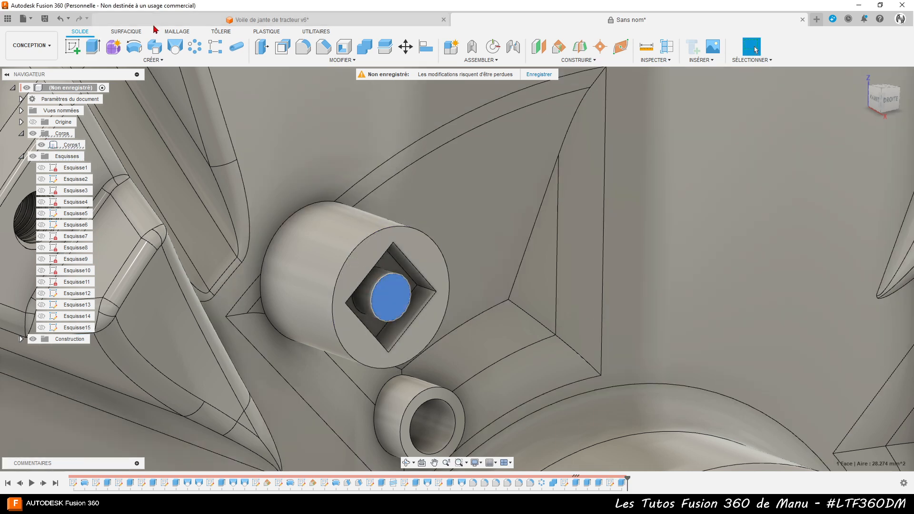
pyautogui.click(95, 47)
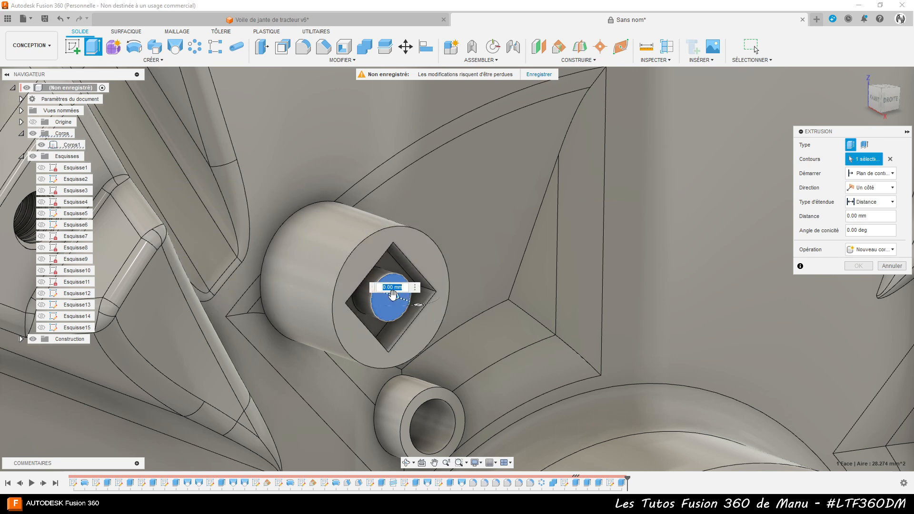
pyautogui.moveTo(142, 242); pyautogui.dragTo(19, 191)
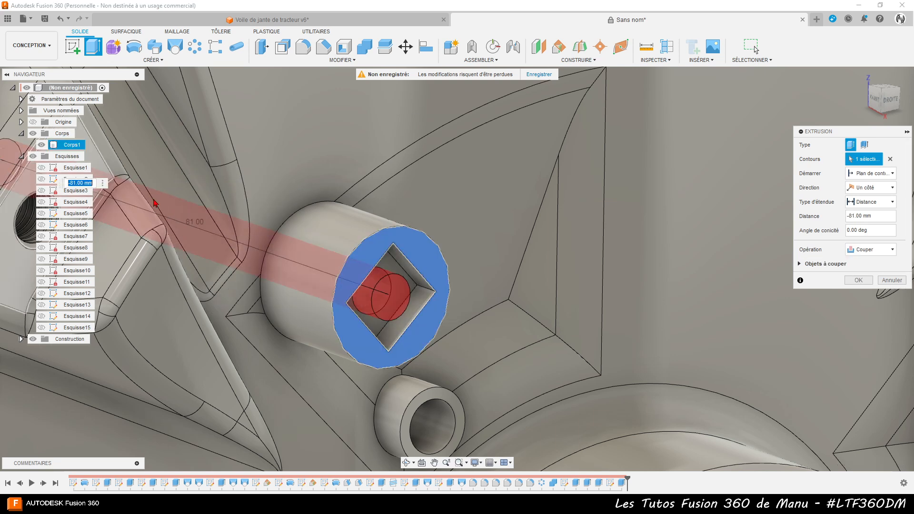
pyautogui.scroll(-3, 433, 155)
pyautogui.moveTo(330, 214)
pyautogui.keyDown('shift'); pyautogui.mouseDown(button='middle')
pyautogui.moveTo(436, 210)
pyautogui.moveTo(348, 216)
pyautogui.mouseUp(button='middle'); pyautogui.keyUp('shift')
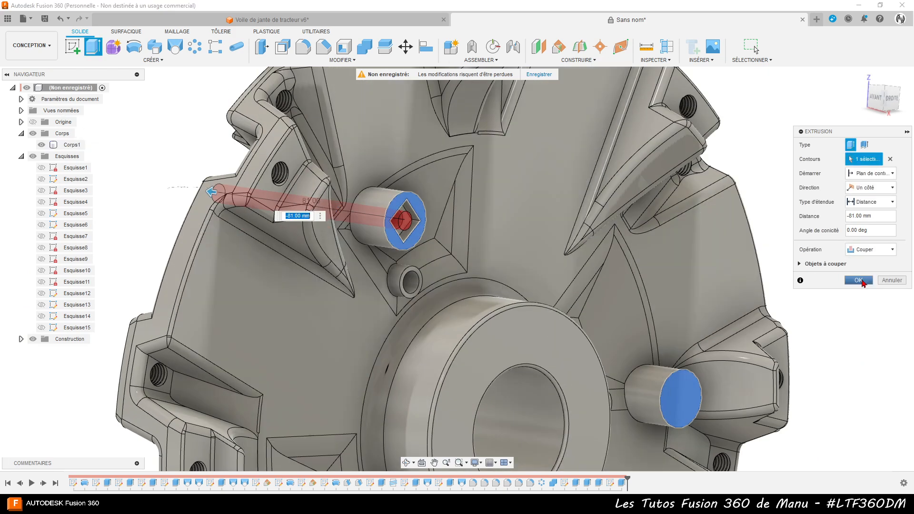
pyautogui.click(858, 281)
# Create a circular pattern of the square pocket and through-hole cut features around the hub axis, full distribution, quantity 3
pyautogui.scroll(-3, 330, 204)
pyautogui.scroll(-2, 289, 134)
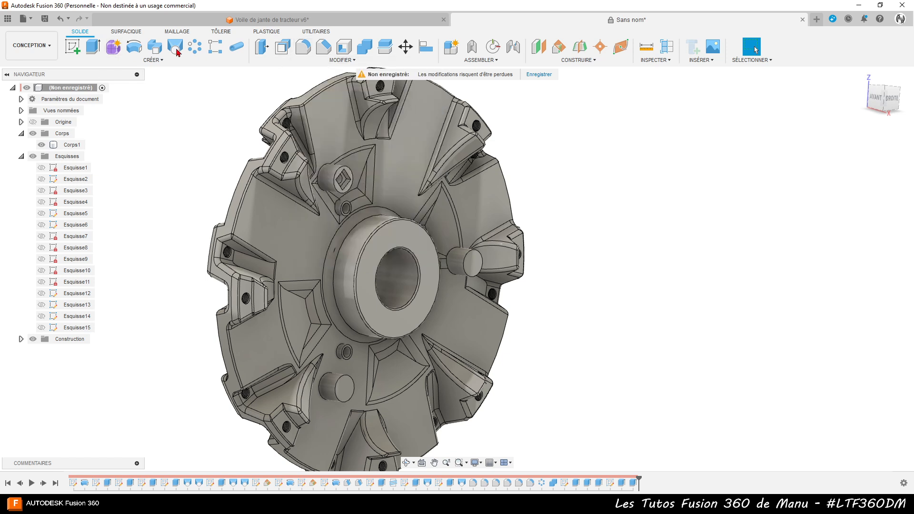
pyautogui.click(194, 57)
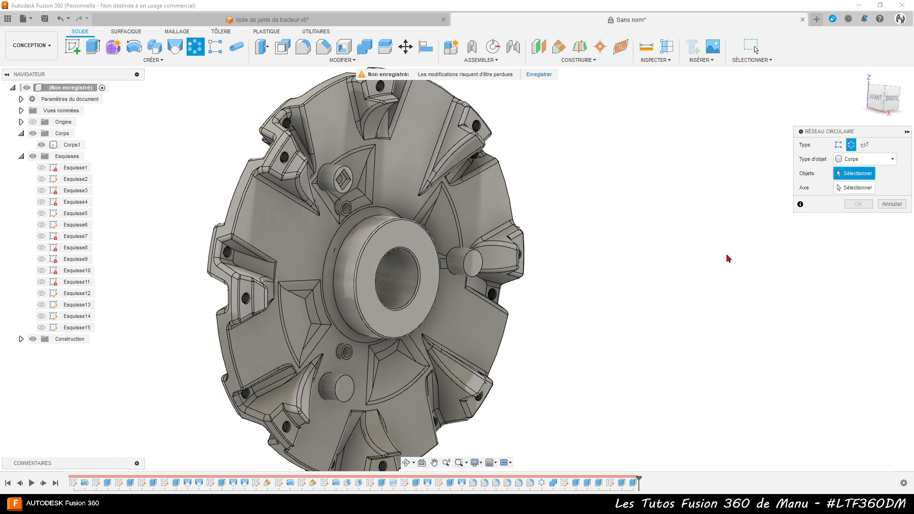
pyautogui.click(862, 160)
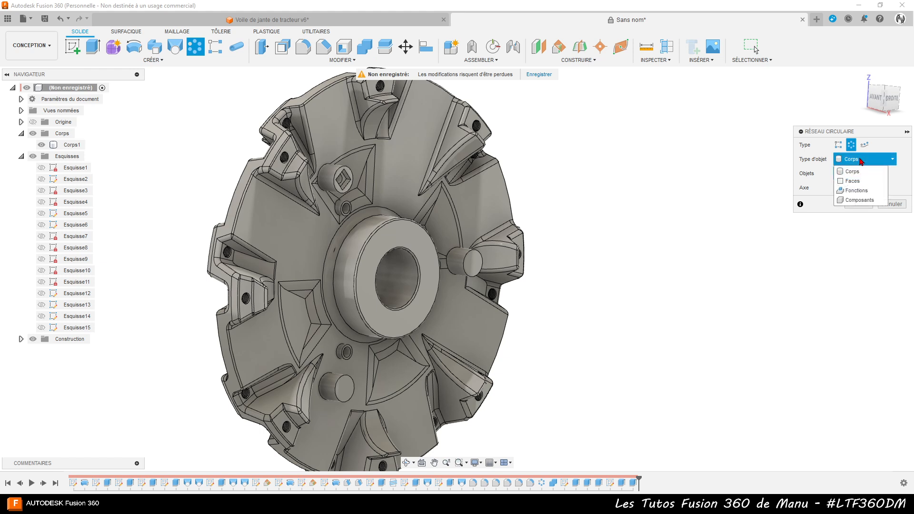
pyautogui.click(860, 191)
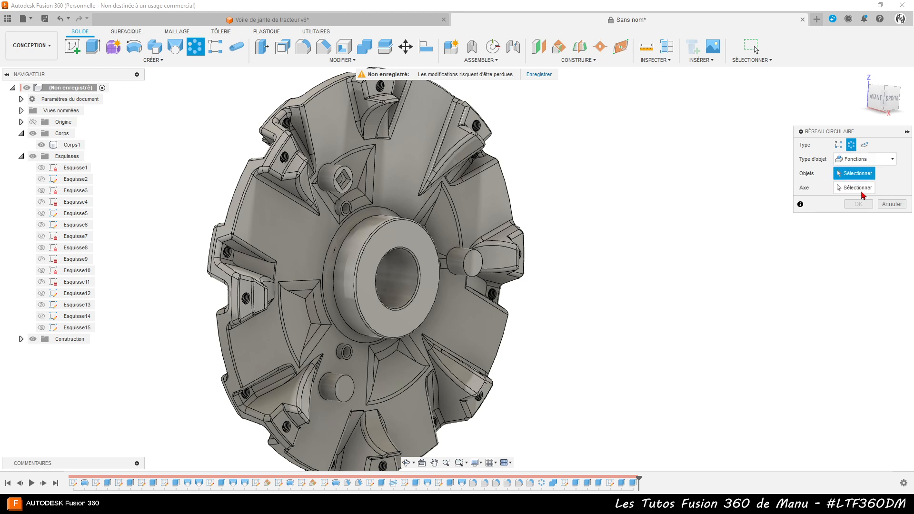
pyautogui.click(622, 483)
pyautogui.click(634, 483)
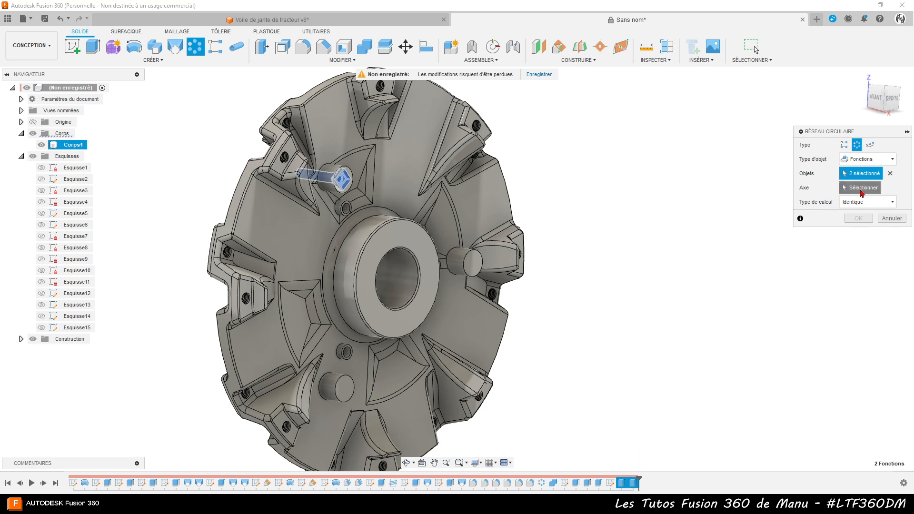
pyautogui.click(855, 188)
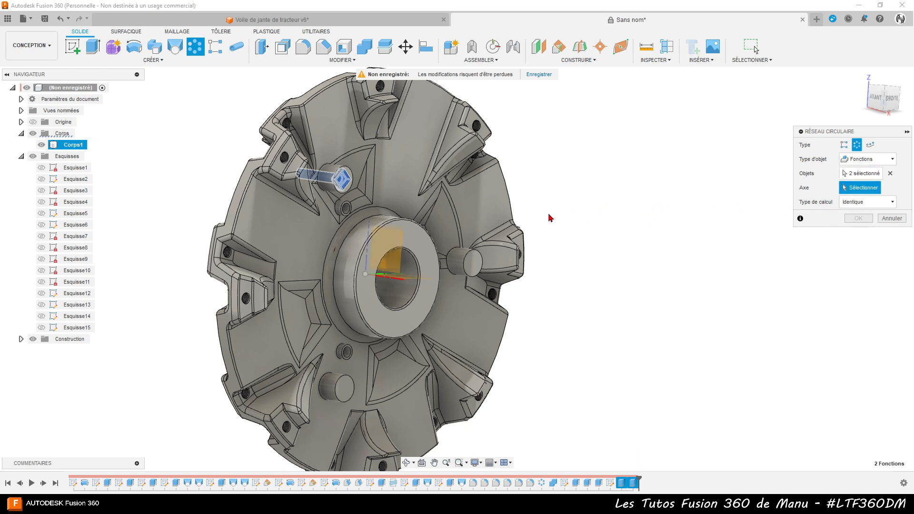
pyautogui.click(402, 286)
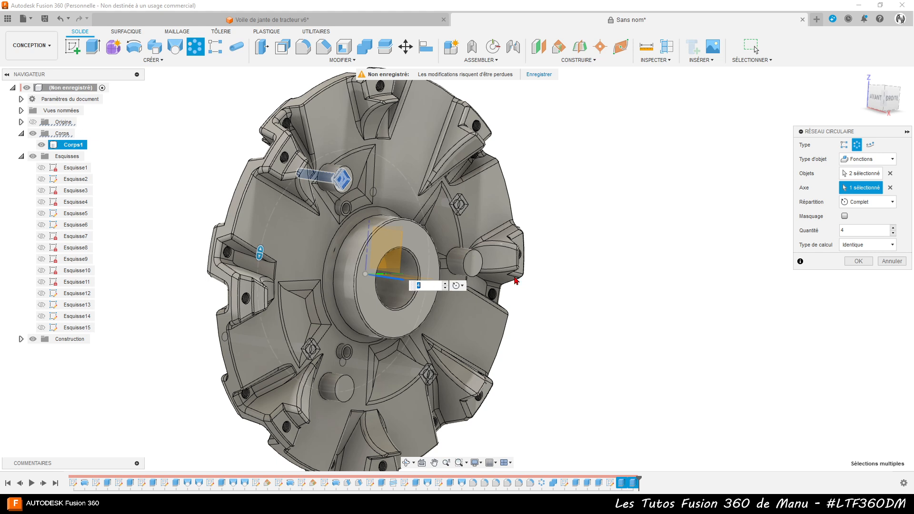
pyautogui.click(893, 236)
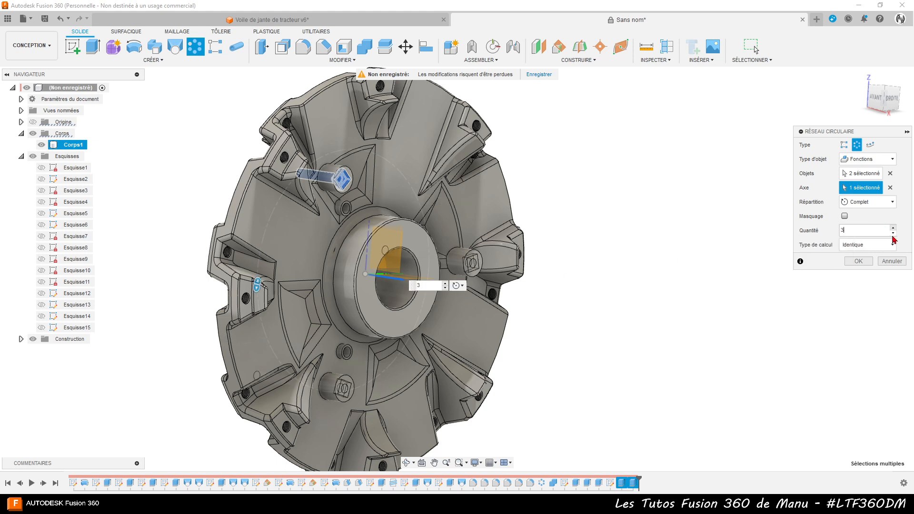
pyautogui.click(857, 261)
# Start a sketch on the end face of a boss on the disc's opposite side and project that ring-shaped face into it
pyautogui.keyDown('shift'); pyautogui.moveTo(805, 272); pyautogui.dragTo(820, 285, button='middle'); pyautogui.keyUp('shift')
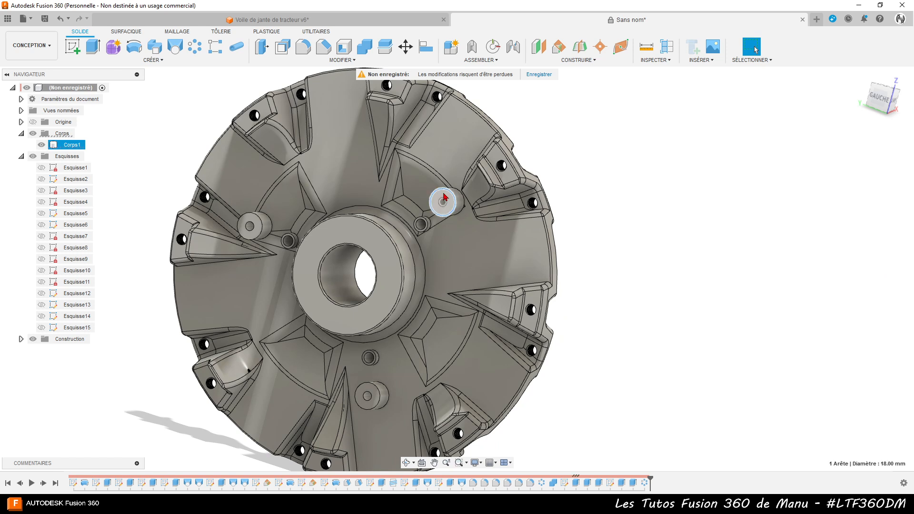
pyautogui.click(90, 53)
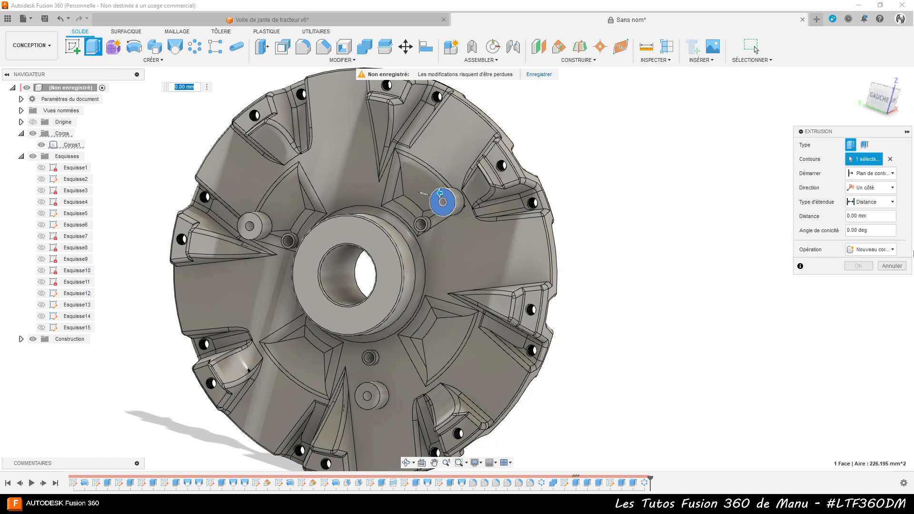
pyautogui.press('Escape')
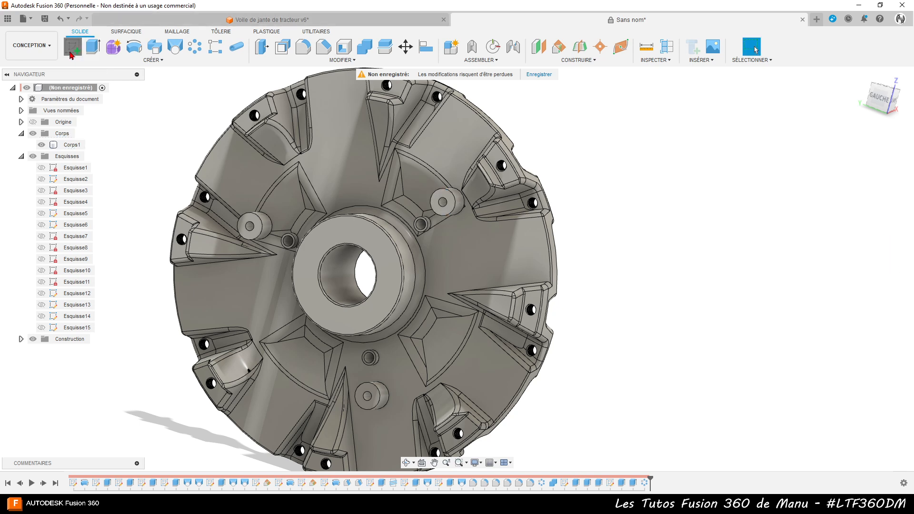
pyautogui.click(70, 53)
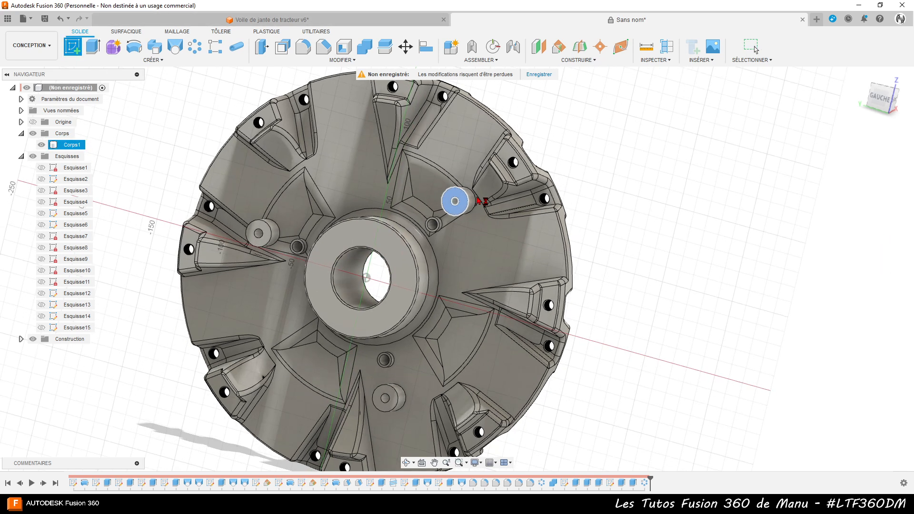
pyautogui.click(478, 199)
pyautogui.scroll(5, 542, 177)
pyautogui.scroll(1, 542, 178)
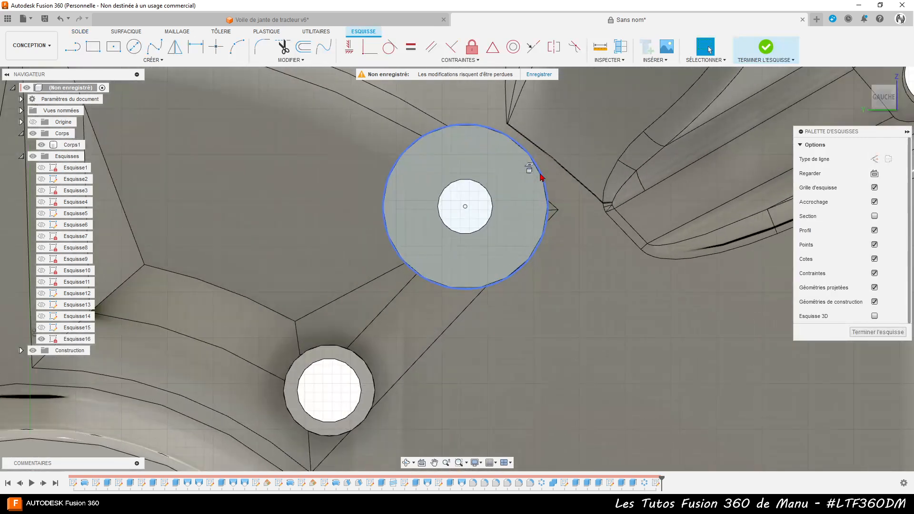
pyautogui.press('p')
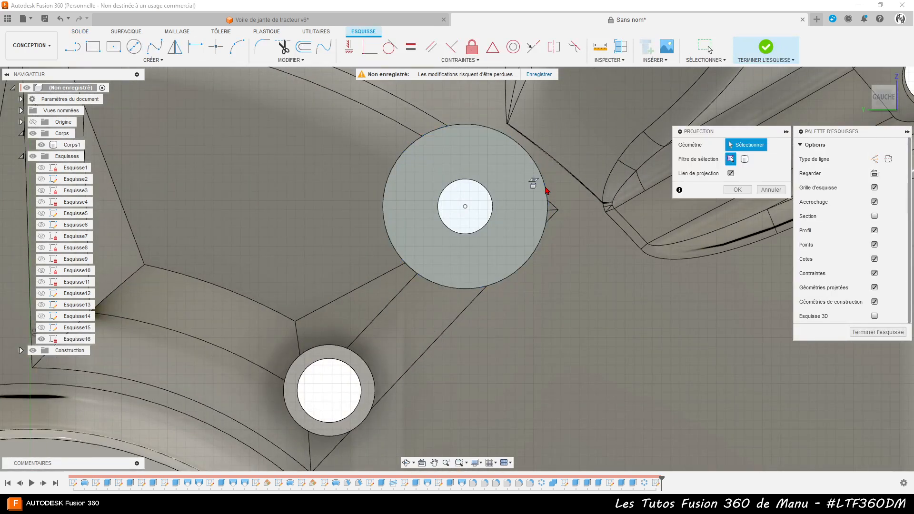
pyautogui.click(523, 151)
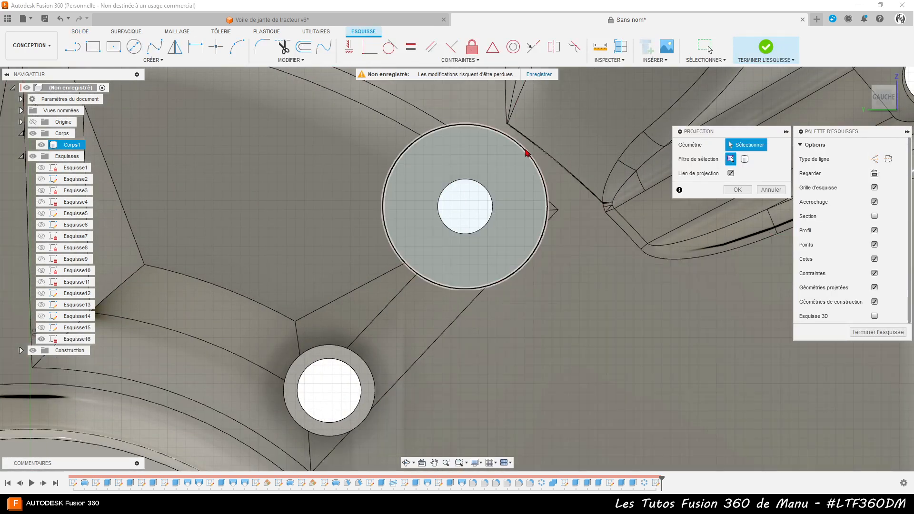
pyautogui.click(508, 176)
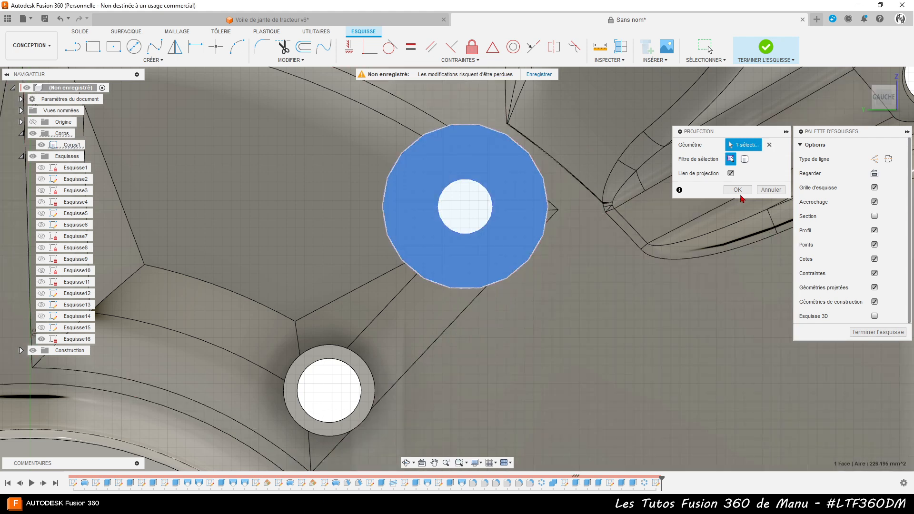
pyautogui.click(743, 192)
pyautogui.press('Escape')
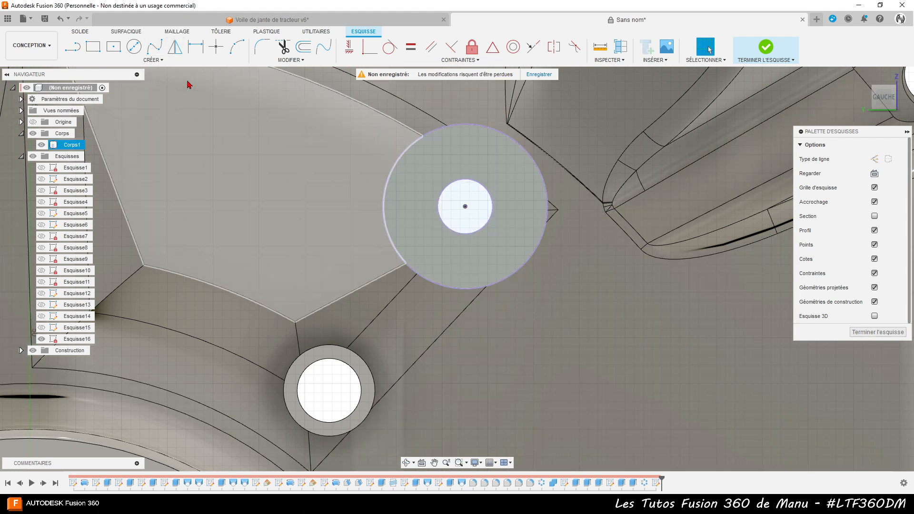
# Draw an inscribed four-sided polygon with a 7 mm radius centred on the boss hole and finish the sketch
pyautogui.click(163, 60)
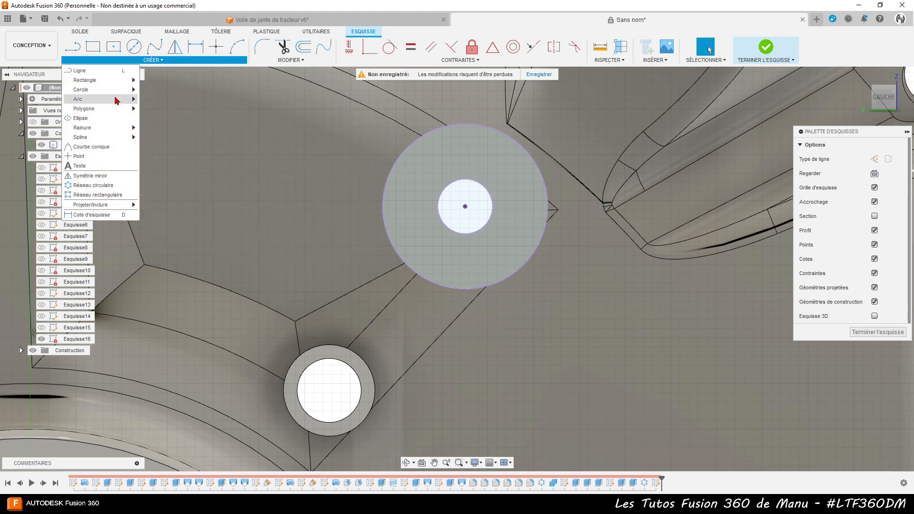
pyautogui.moveTo(105, 110)
pyautogui.click(173, 118)
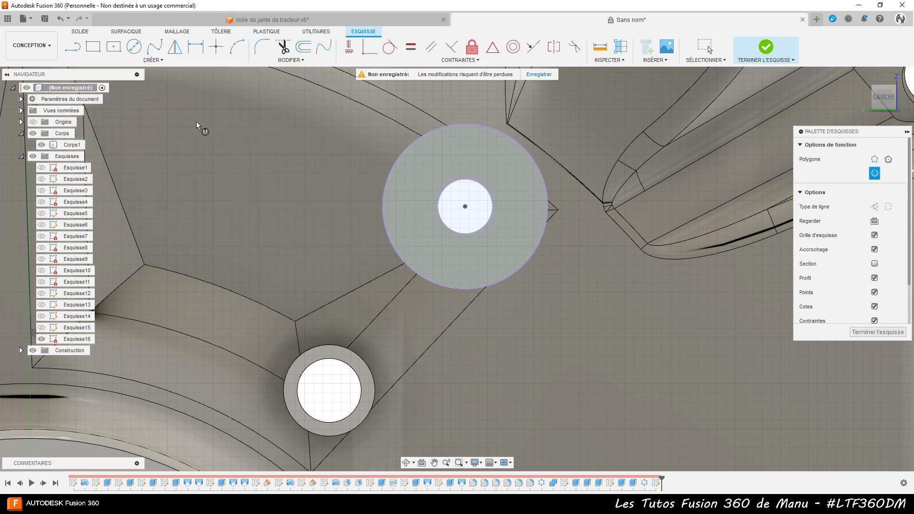
pyautogui.click(466, 207)
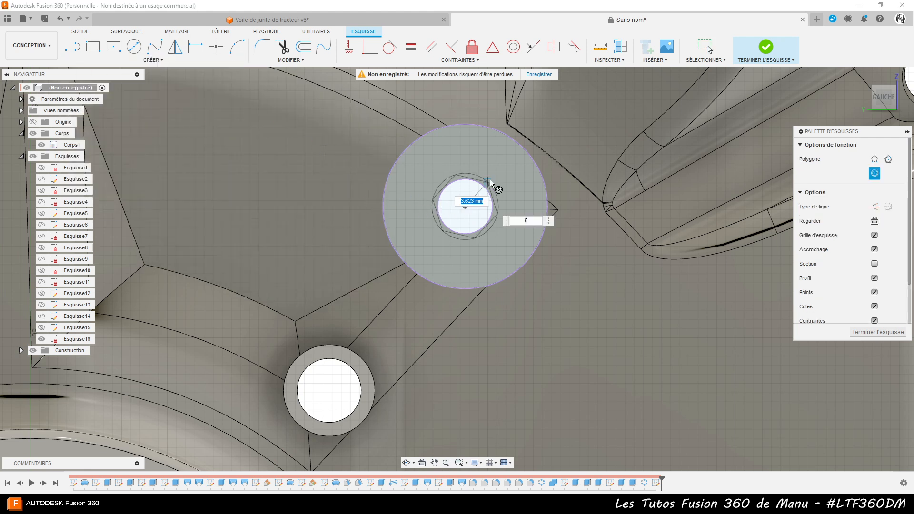
pyautogui.press('Tab')
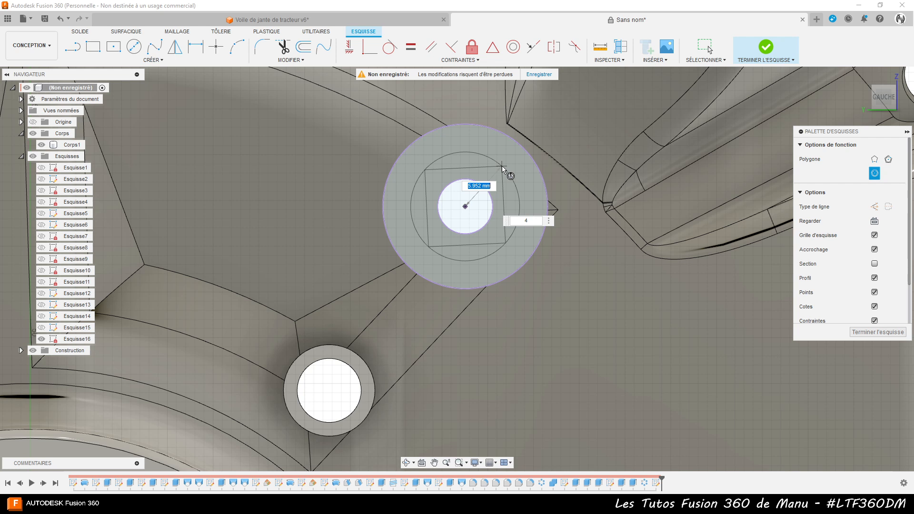
pyautogui.press('Tab')
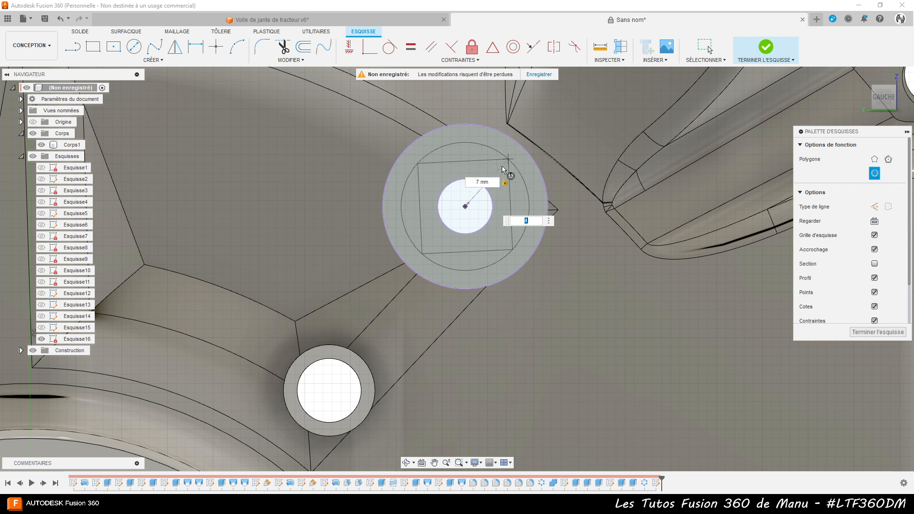
pyautogui.press('Tab')
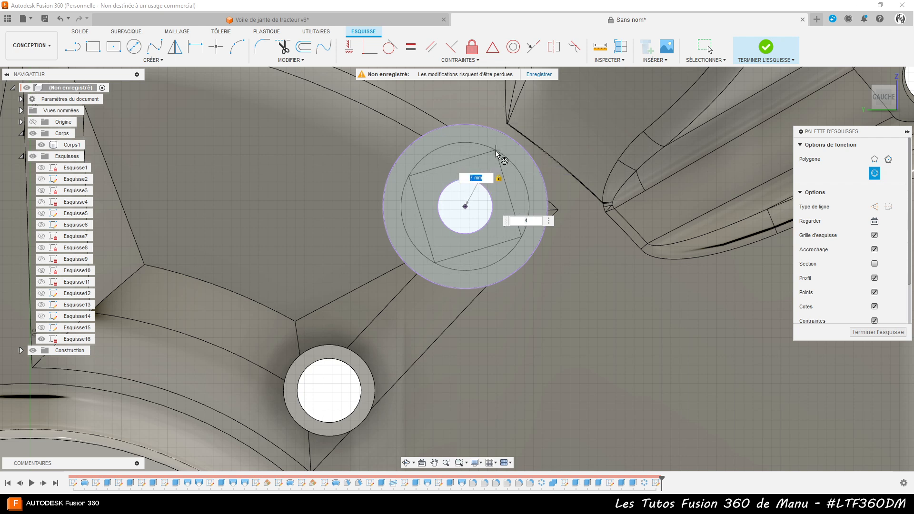
pyautogui.press('Return')
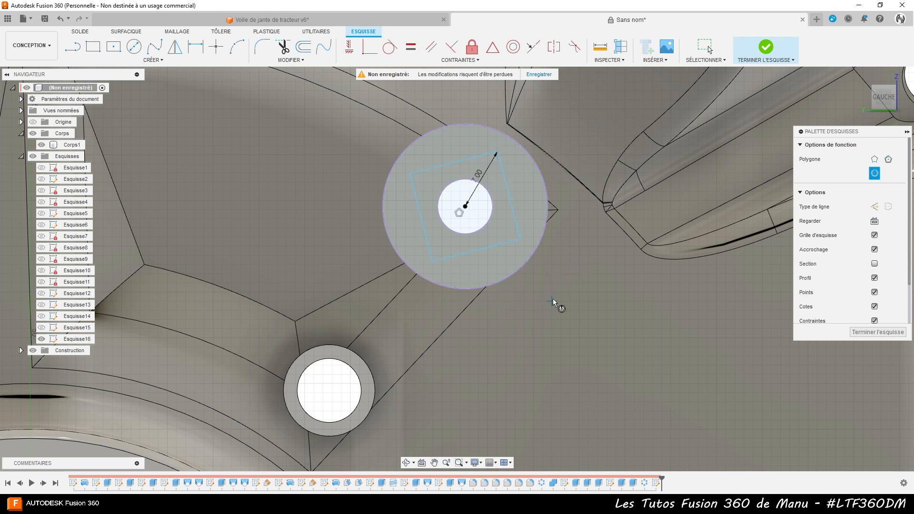
pyautogui.click(878, 332)
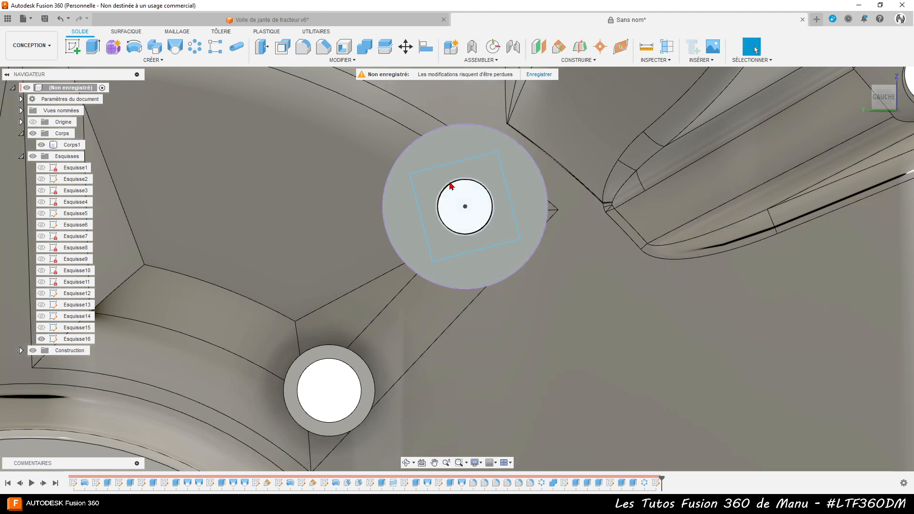
# Extrude the area between the square and the boss hole by -4 mm as a cut
pyautogui.click(482, 174)
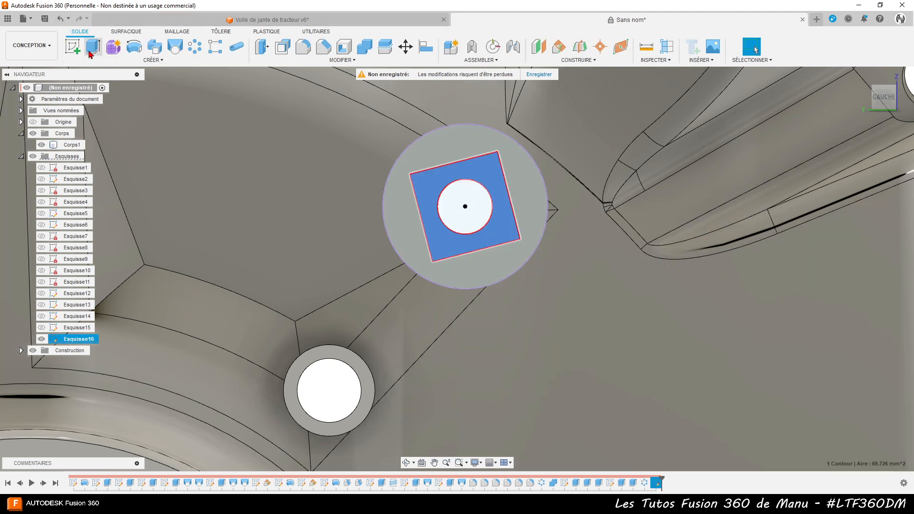
pyautogui.press('e')
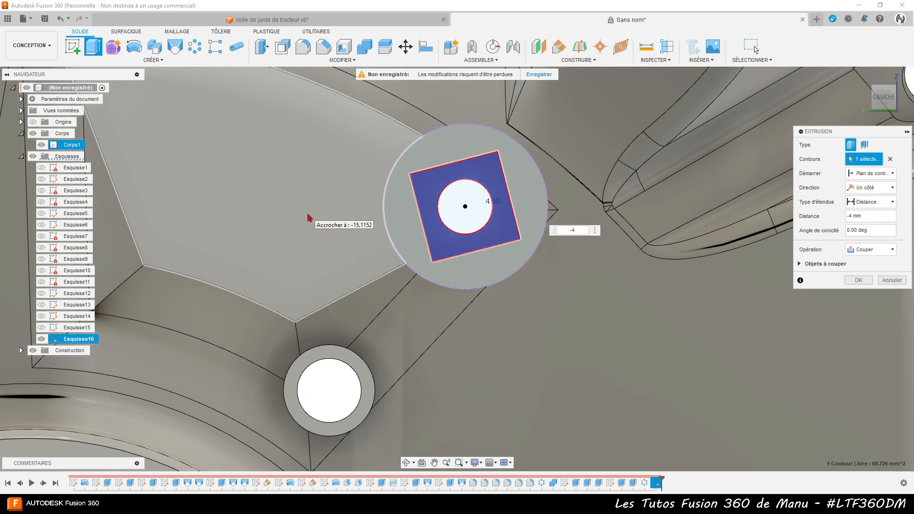
pyautogui.press('Return')
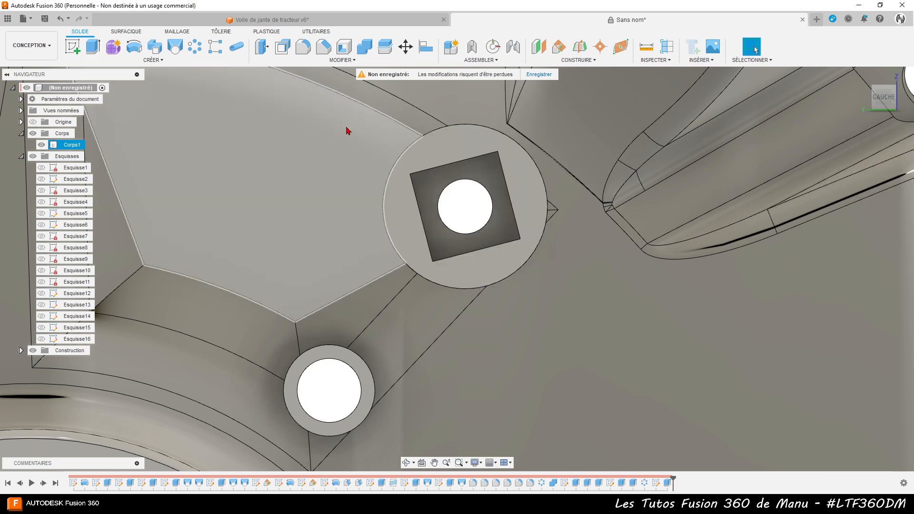
# Create a circular pattern of the new square pocket cut around the hub's circular edge, full distribution, quantity 3
pyautogui.scroll(-3, 479, 191)
pyautogui.scroll(-5, 480, 191)
pyautogui.scroll(-2, 457, 151)
pyautogui.click(196, 50)
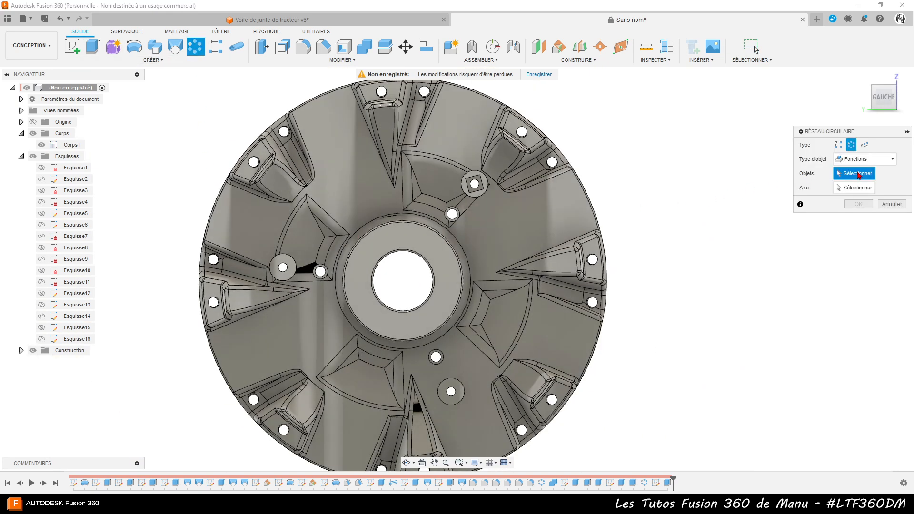
pyautogui.click(668, 485)
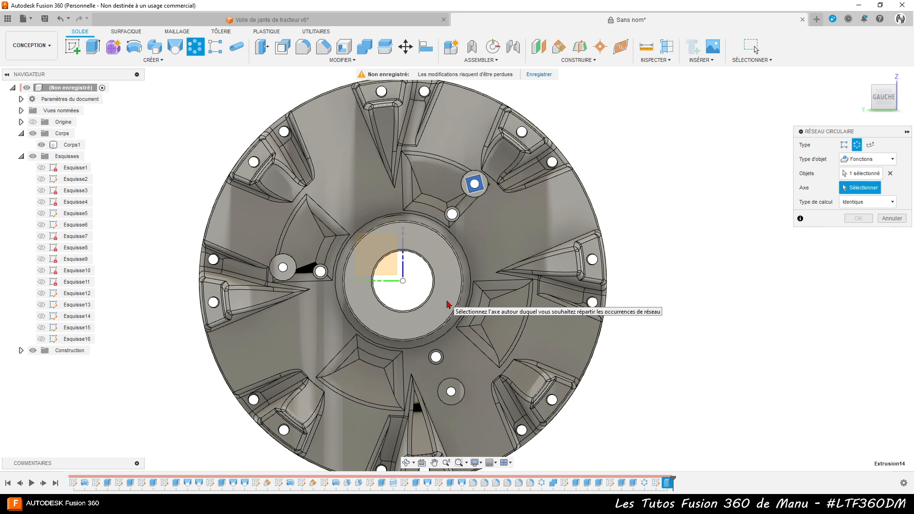
pyautogui.click(454, 328)
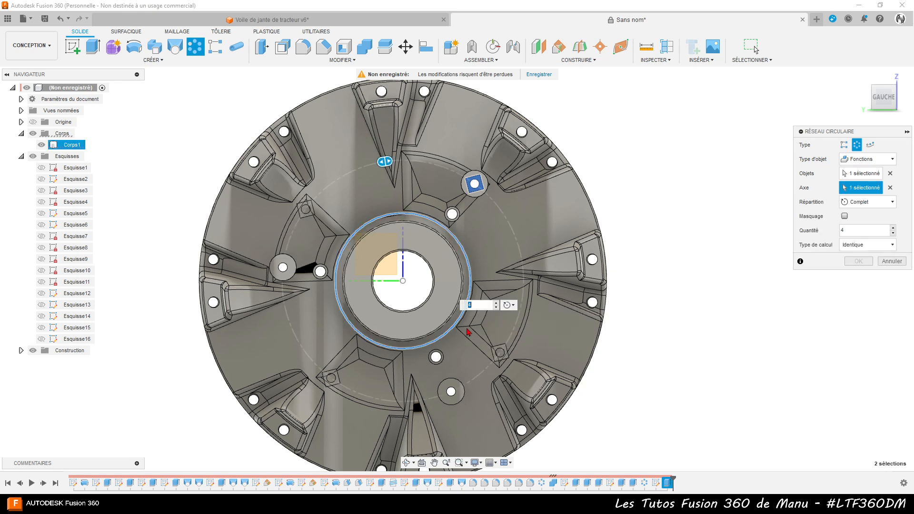
pyautogui.click(894, 234)
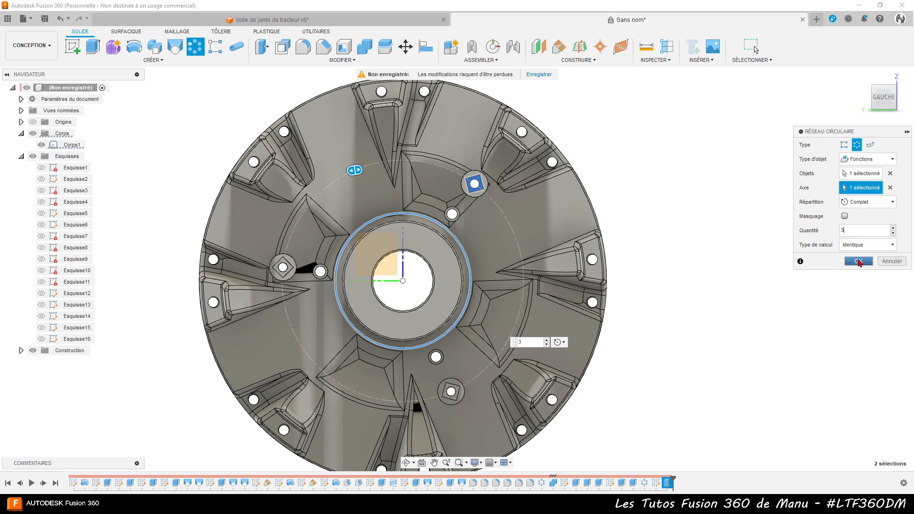
pyautogui.click(858, 261)
# Start a constant-radius fillet and select the base edges of one square-pocket boss and the small boss beside it
pyautogui.keyDown('shift'); pyautogui.moveTo(780, 245); pyautogui.dragTo(762, 208, button='middle'); pyautogui.keyUp('shift')
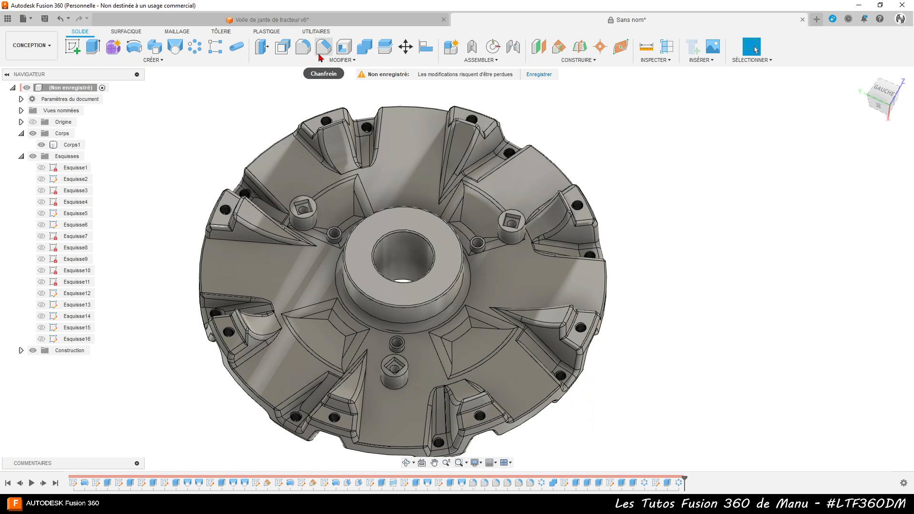
pyautogui.click(303, 46)
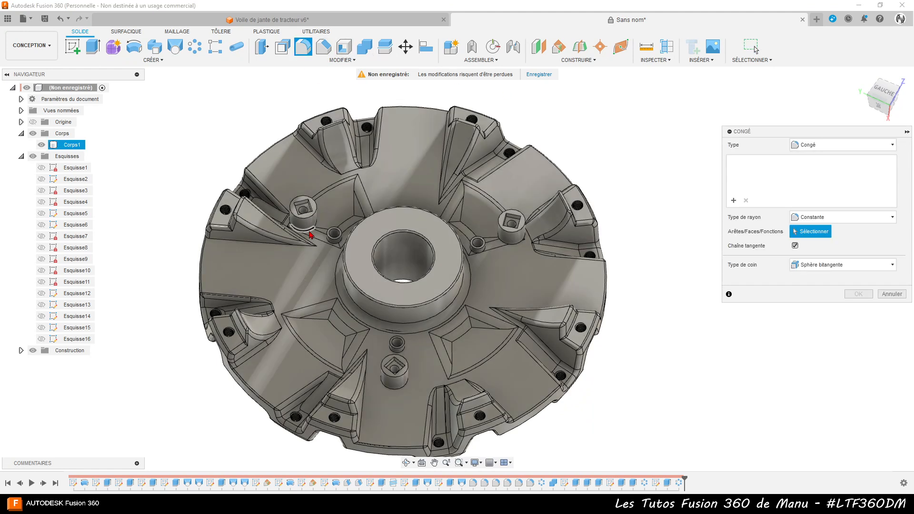
pyautogui.click(320, 227)
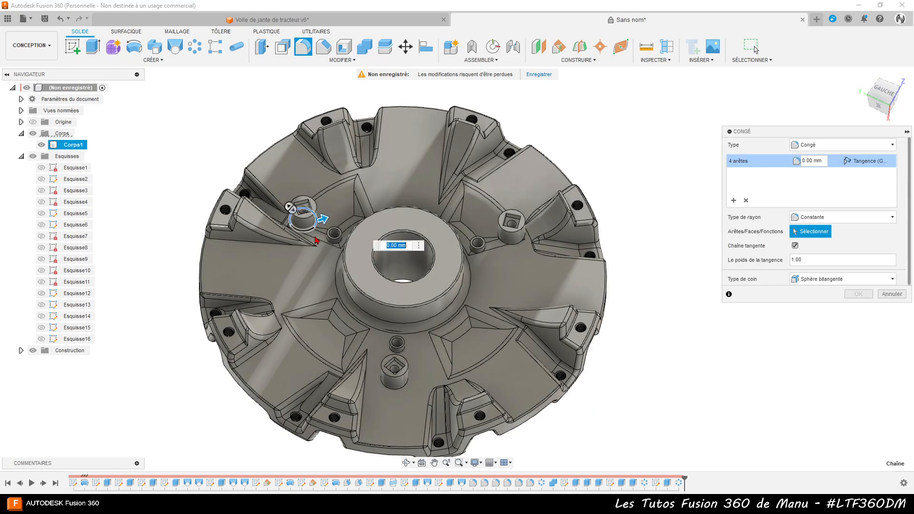
pyautogui.scroll(5, 318, 242)
pyautogui.click(304, 236)
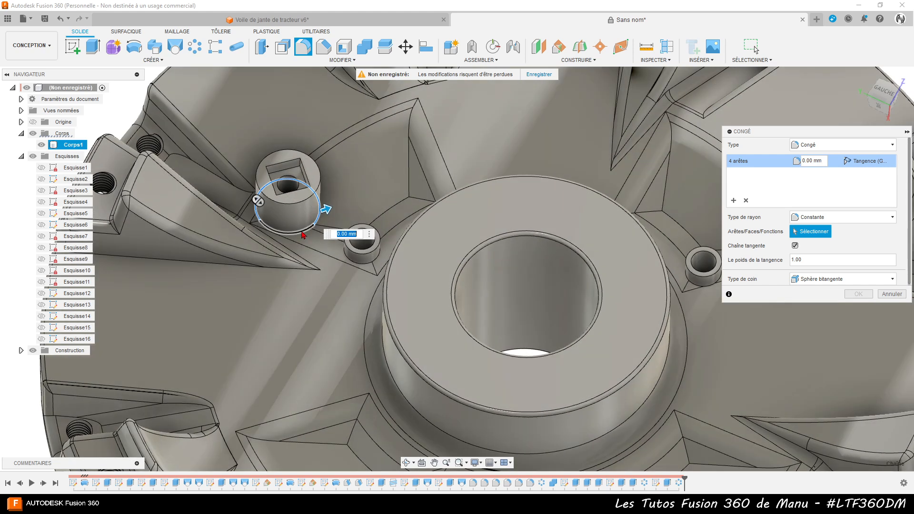
pyautogui.click(351, 263)
pyautogui.click(376, 246)
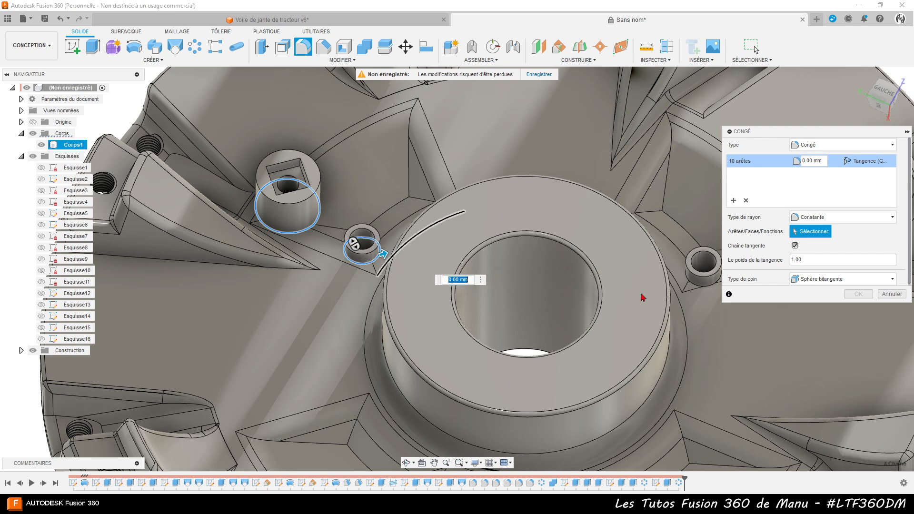
# Add base edges of the other small bosses and square-pocket bosses around the hub to the fillet selection
pyautogui.click(696, 287)
pyautogui.scroll(-10, 595, 128)
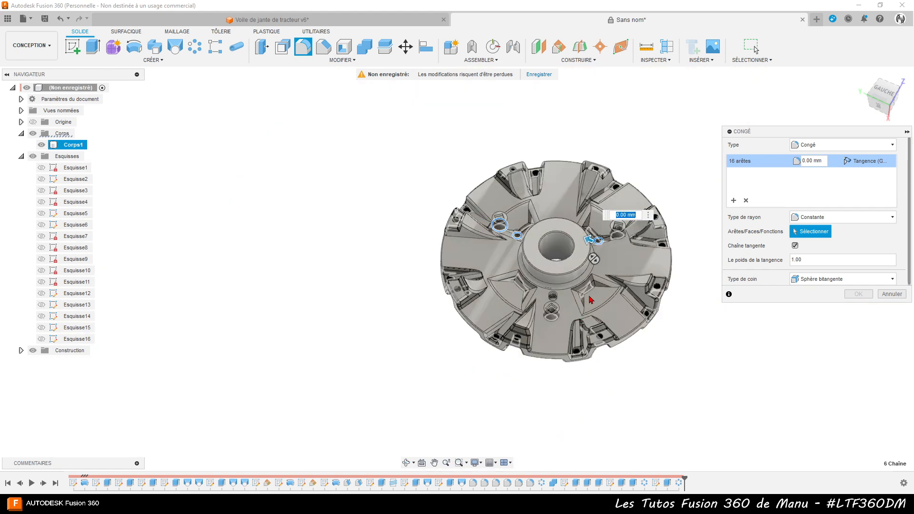
pyautogui.scroll(8, 578, 319)
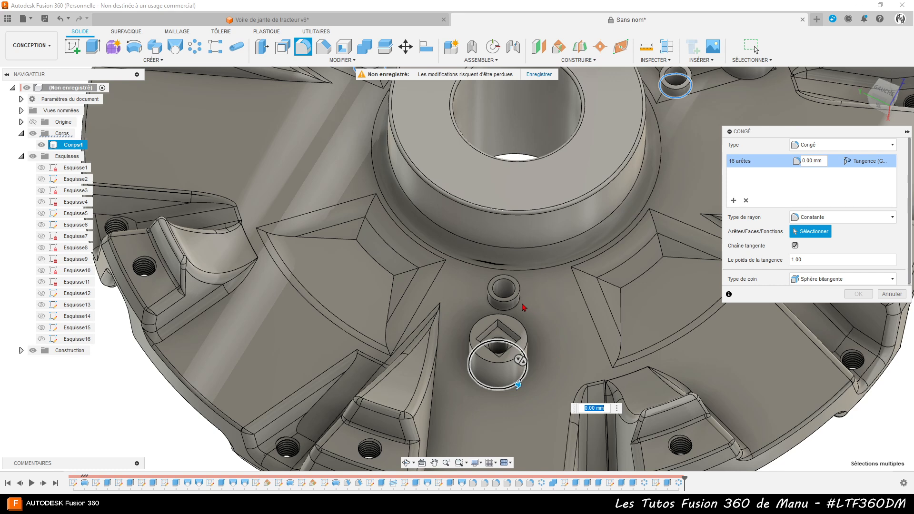
pyautogui.click(522, 306)
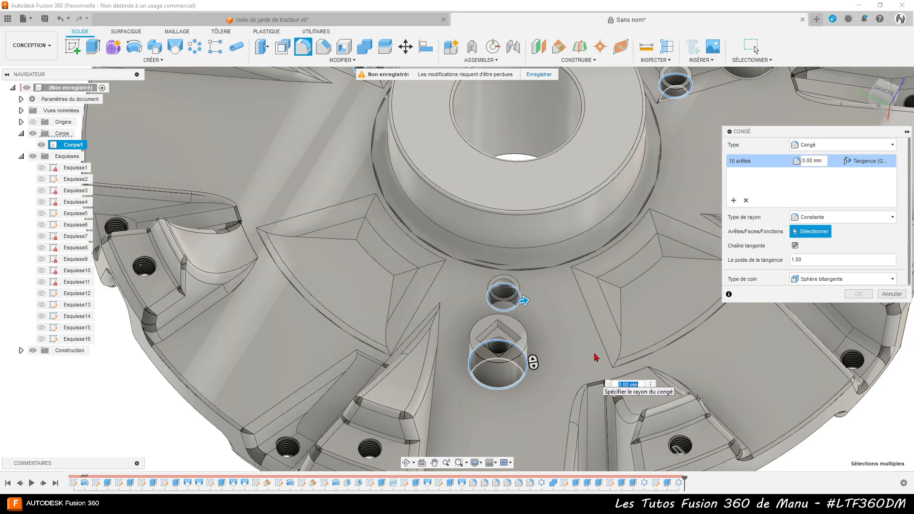
pyautogui.keyDown('shift'); pyautogui.moveTo(588, 224); pyautogui.dragTo(586, 362, button='middle'); pyautogui.keyUp('shift')
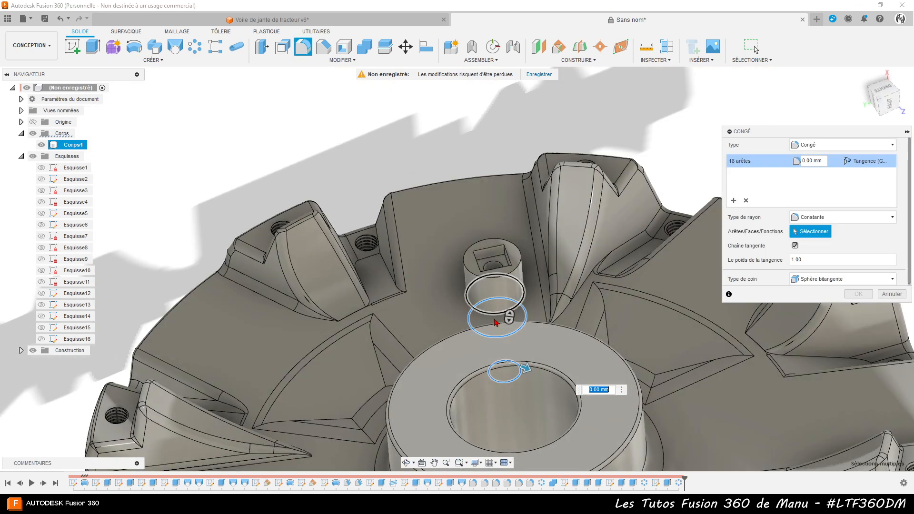
pyautogui.click(495, 317)
pyautogui.scroll(-4, 385, 242)
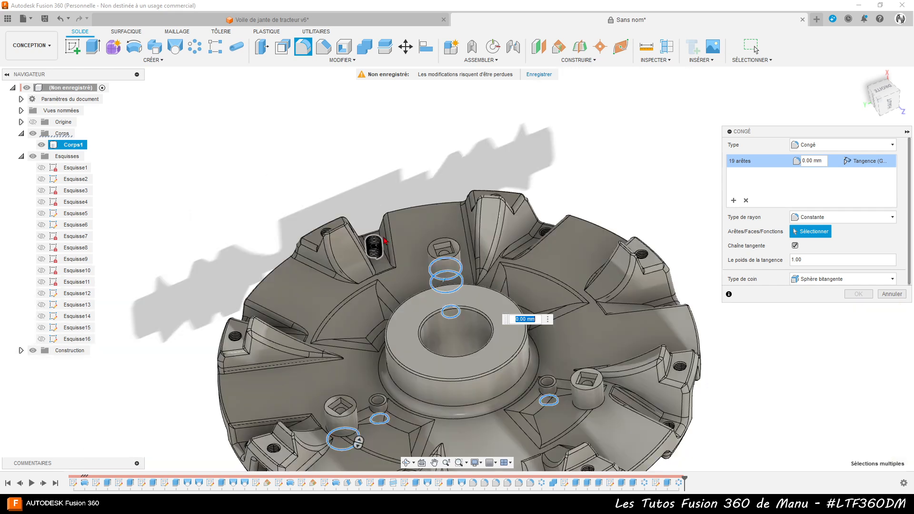
pyautogui.click(585, 413)
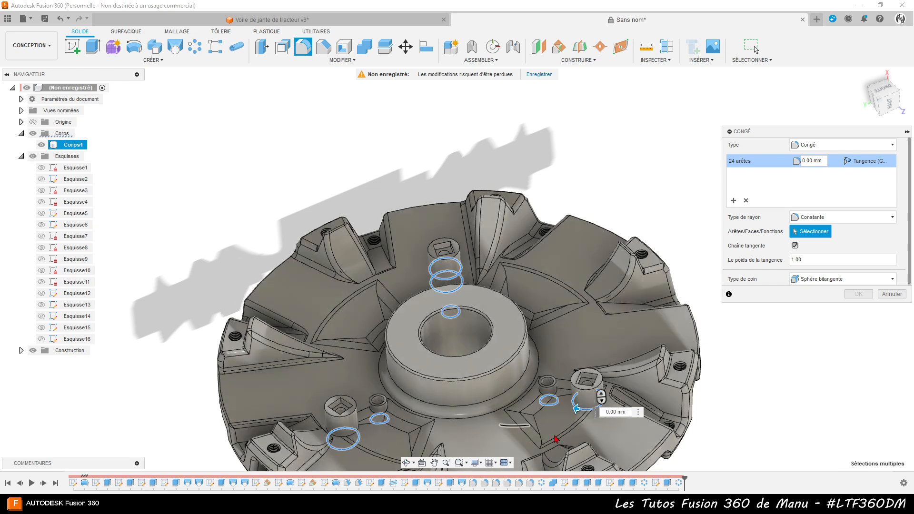
# Add the missing base edge segments of a square-pocket boss and its neighbouring small boss to the fillet selection
pyautogui.keyDown('shift'); pyautogui.moveTo(521, 443); pyautogui.dragTo(479, 385, button='middle'); pyautogui.keyUp('shift')
pyautogui.scroll(-2, 504, 336)
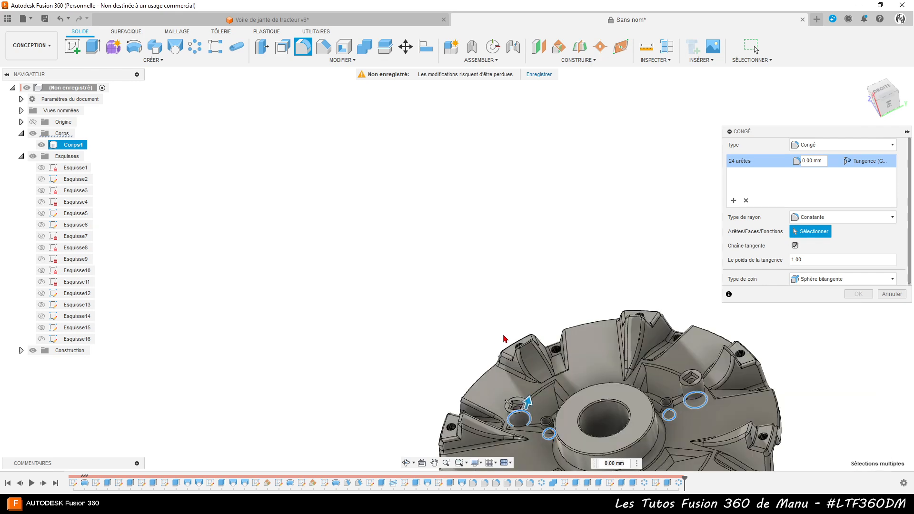
pyautogui.scroll(5, 524, 455)
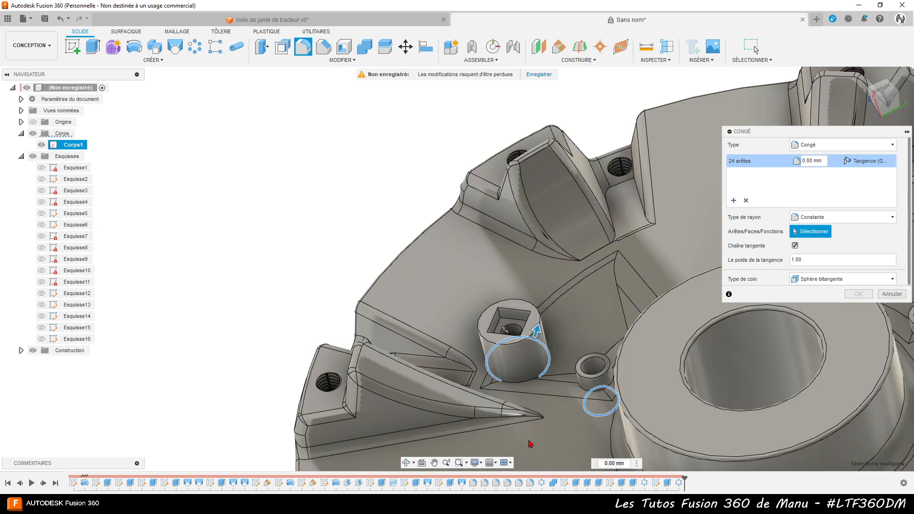
pyautogui.scroll(2, 531, 444)
pyautogui.click(530, 360)
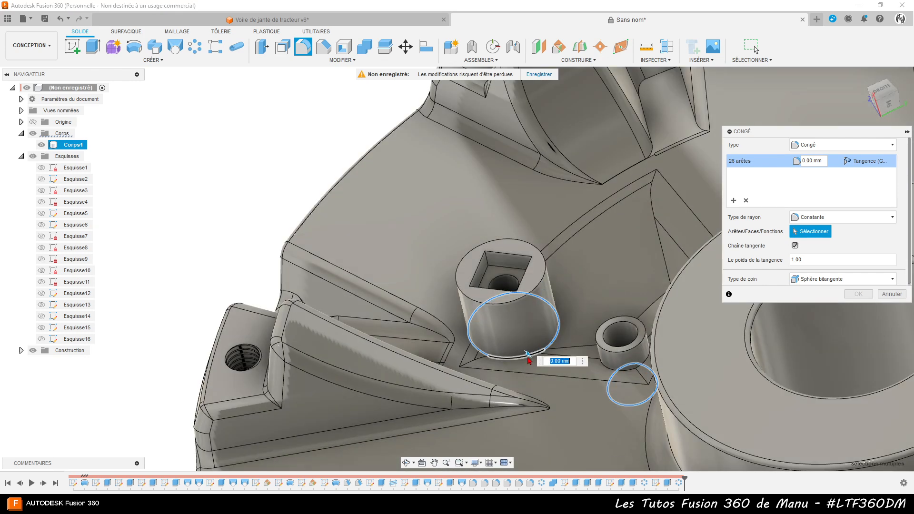
pyautogui.click(646, 366)
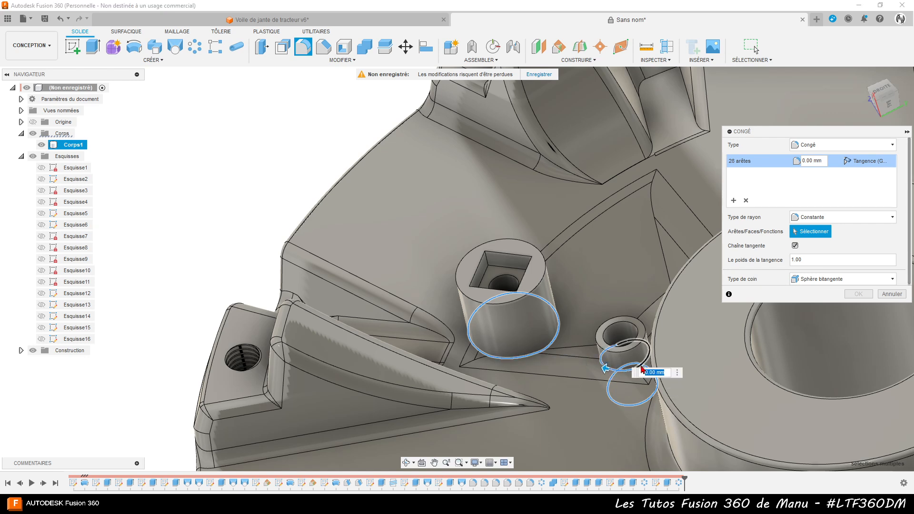
pyautogui.click(473, 319)
# Add the remaining base edge of the small boss at the next boss pair to the fillet selection
pyautogui.scroll(-4, 423, 257)
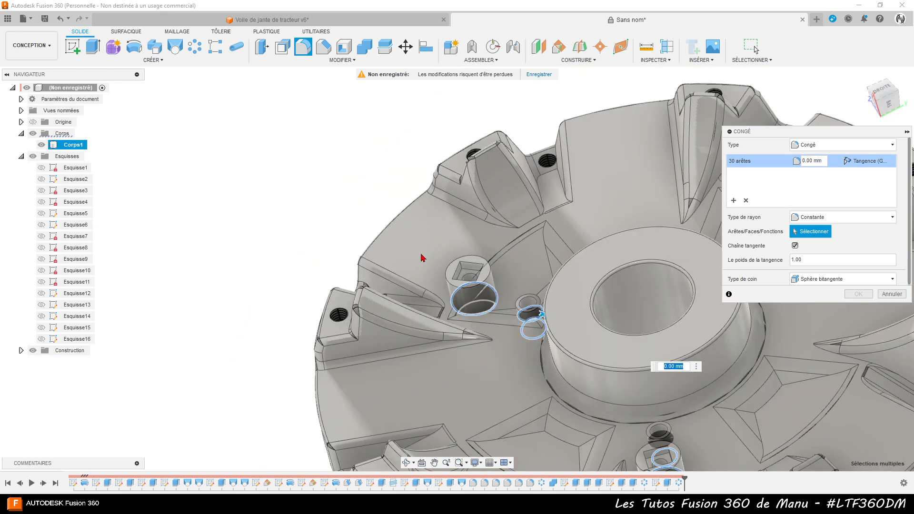
pyautogui.scroll(-2, 423, 258)
pyautogui.keyDown('shift'); pyautogui.moveTo(423, 258); pyautogui.dragTo(633, 399, button='middle'); pyautogui.keyUp('shift')
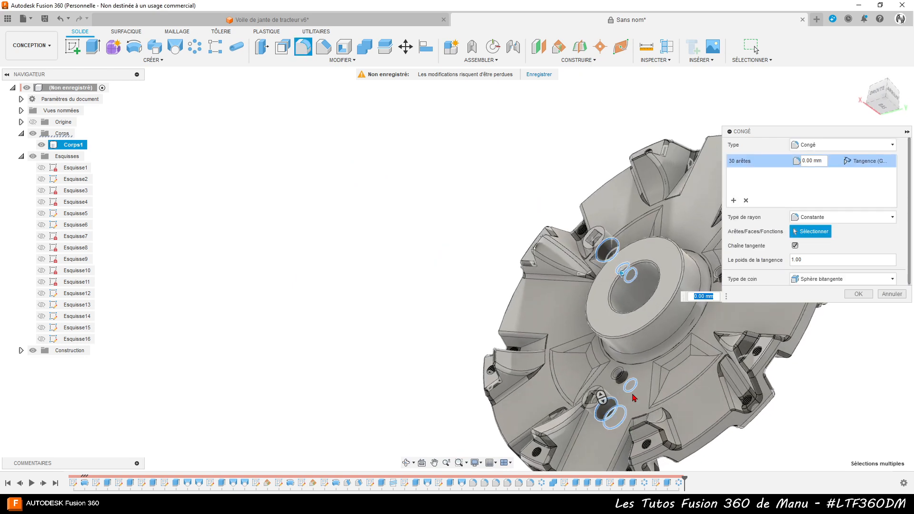
pyautogui.scroll(5, 634, 398)
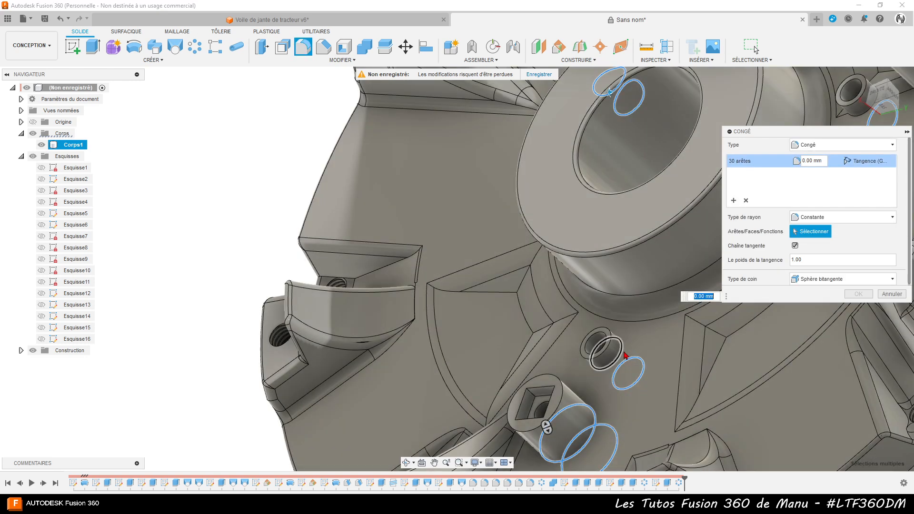
pyautogui.click(625, 355)
pyautogui.scroll(-3, 495, 360)
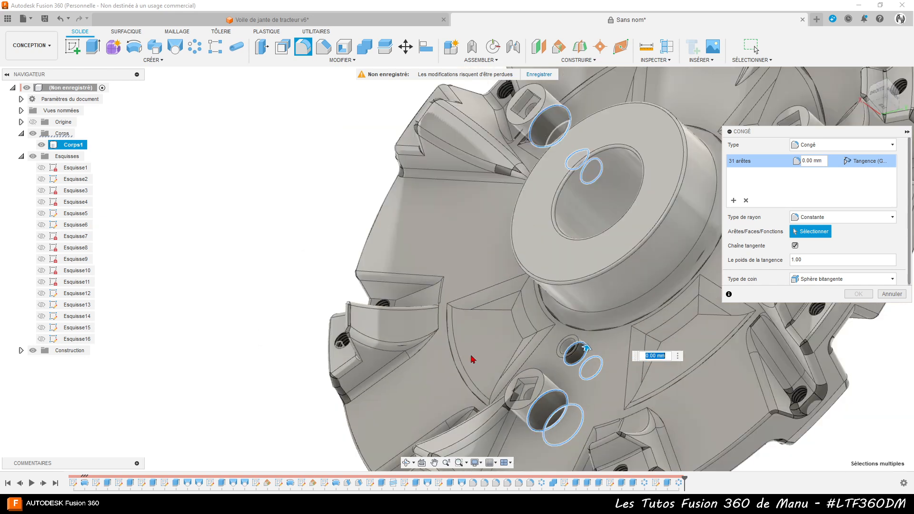
# Try fillet radii of 1 mm and 0.5 mm on the selected boss base edges
pyautogui.scroll(-4, 432, 354)
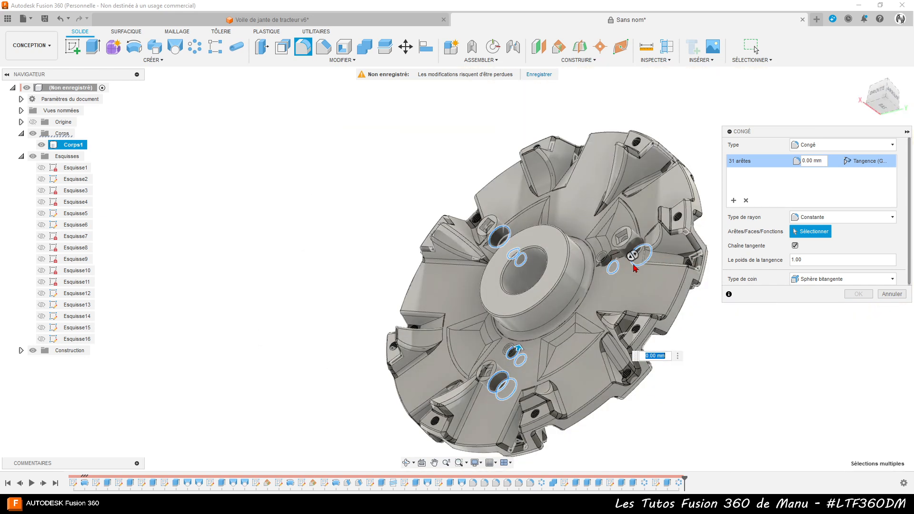
pyautogui.scroll(2, 593, 293)
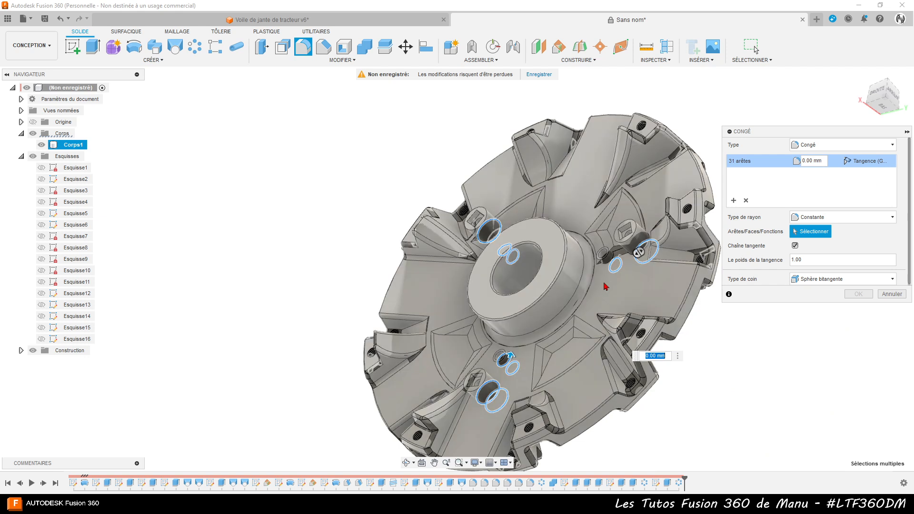
pyautogui.scroll(4, 606, 286)
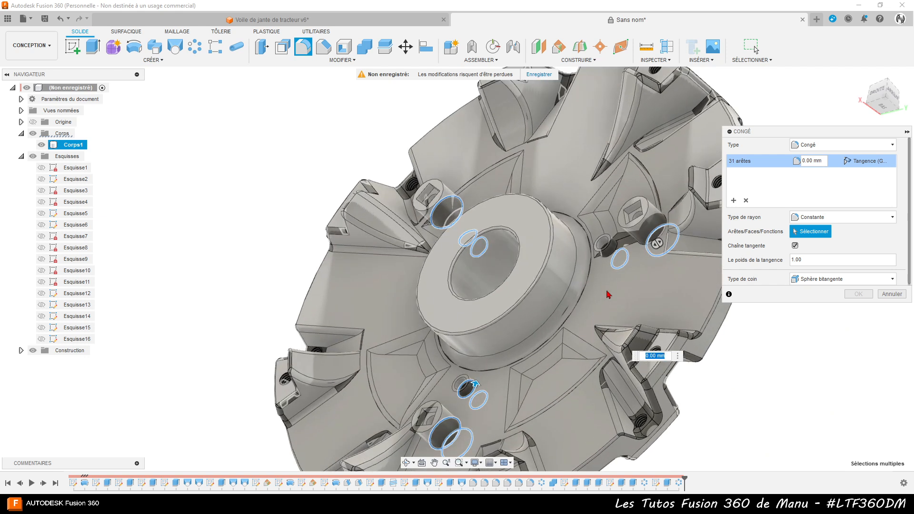
pyautogui.press('Return')
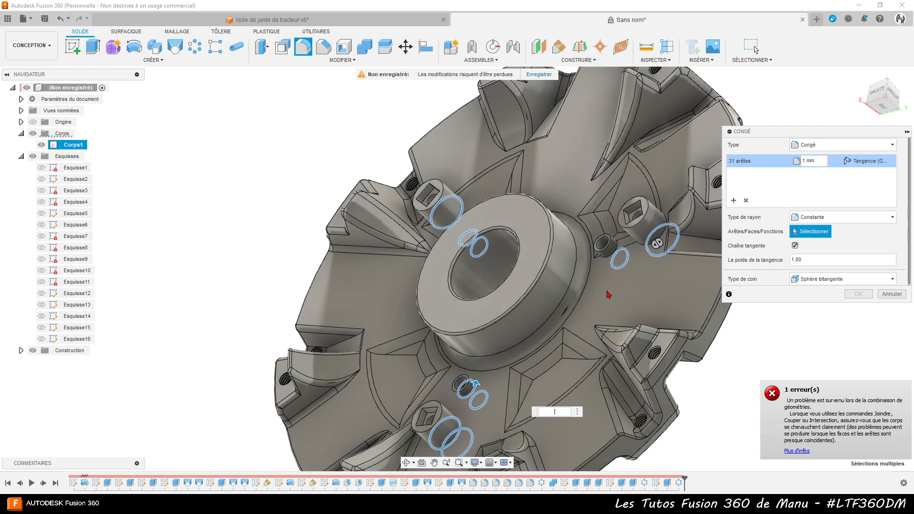
pyautogui.write('0')
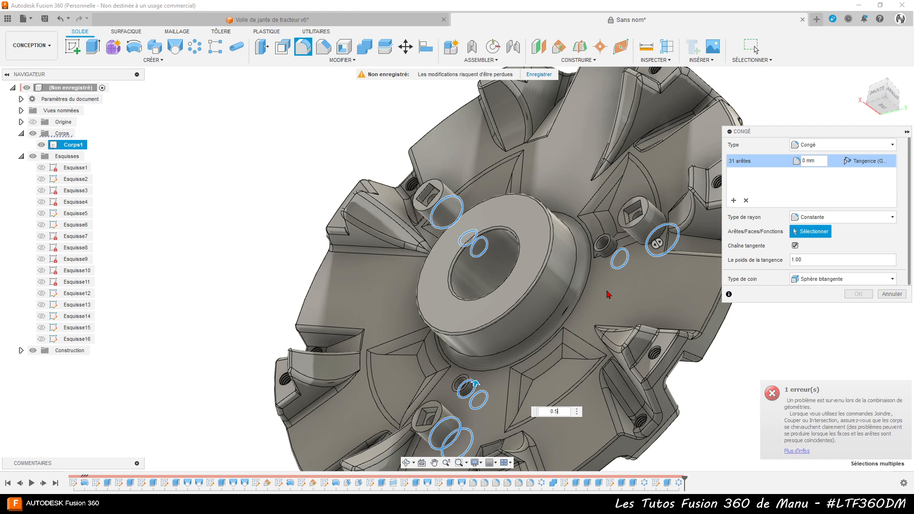
pyautogui.write('.5')
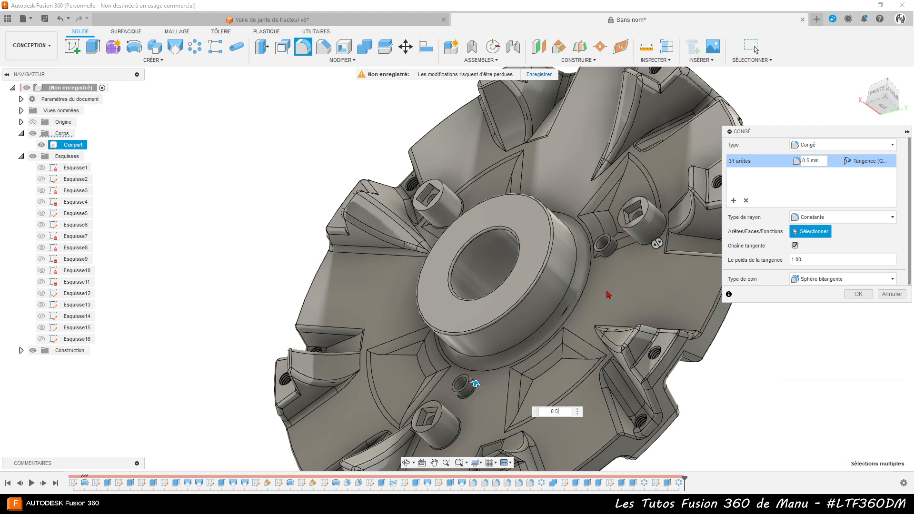
pyautogui.write('.')
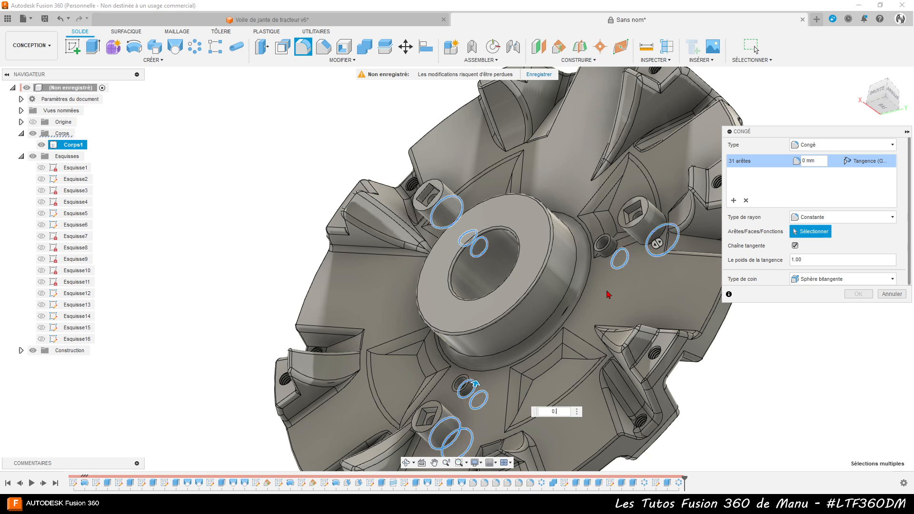
pyautogui.press('BackSpace')
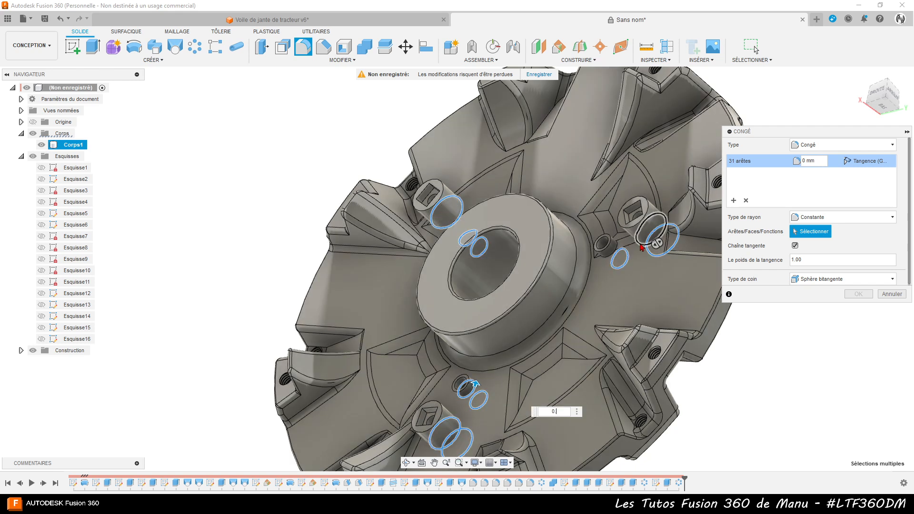
# Add the remaining base edges of the third boss pair to the fillet and set the radius to 0.5 mm
pyautogui.click(641, 250)
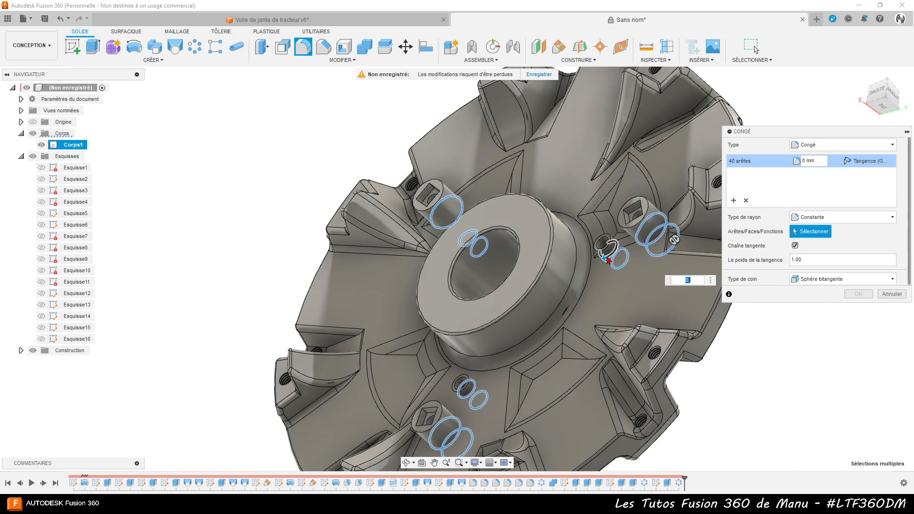
pyautogui.click(606, 252)
pyautogui.keyDown('shift'); pyautogui.moveTo(636, 332); pyautogui.dragTo(599, 310, button='middle'); pyautogui.keyUp('shift')
pyautogui.keyDown('shift'); pyautogui.moveTo(637, 357); pyautogui.dragTo(566, 332, button='middle'); pyautogui.keyUp('shift')
pyautogui.click(520, 323)
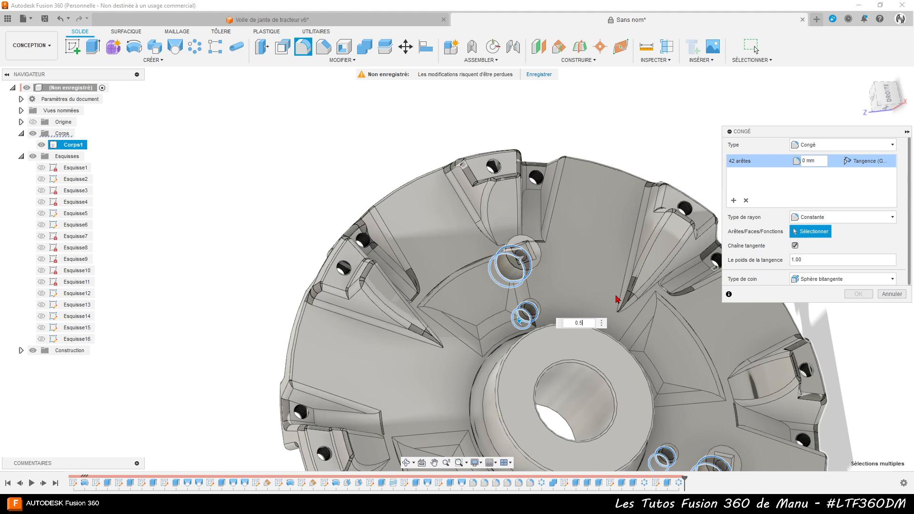
pyautogui.press('Return')
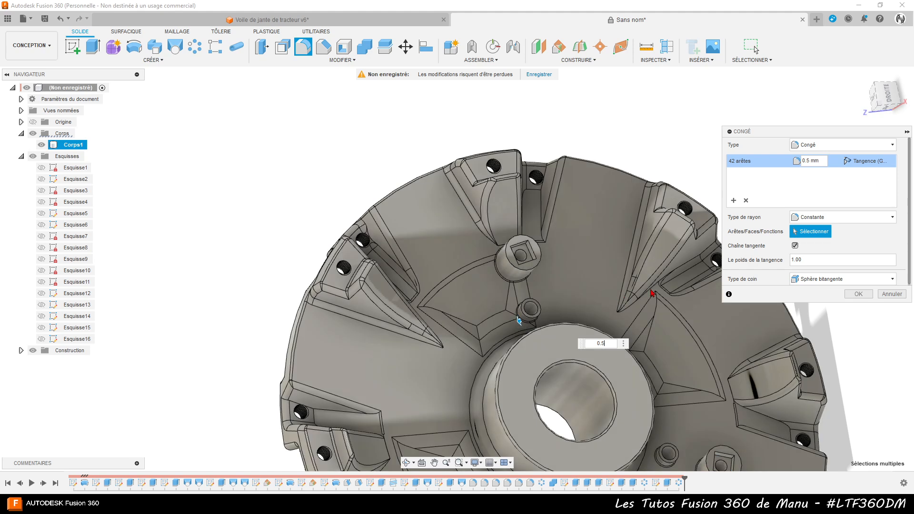
# Re-enter a 0.5 mm radius and apply the fillet to all selected boss base edges
pyautogui.keyDown('shift'); pyautogui.moveTo(520, 320); pyautogui.dragTo(495, 287, button='middle'); pyautogui.keyUp('shift')
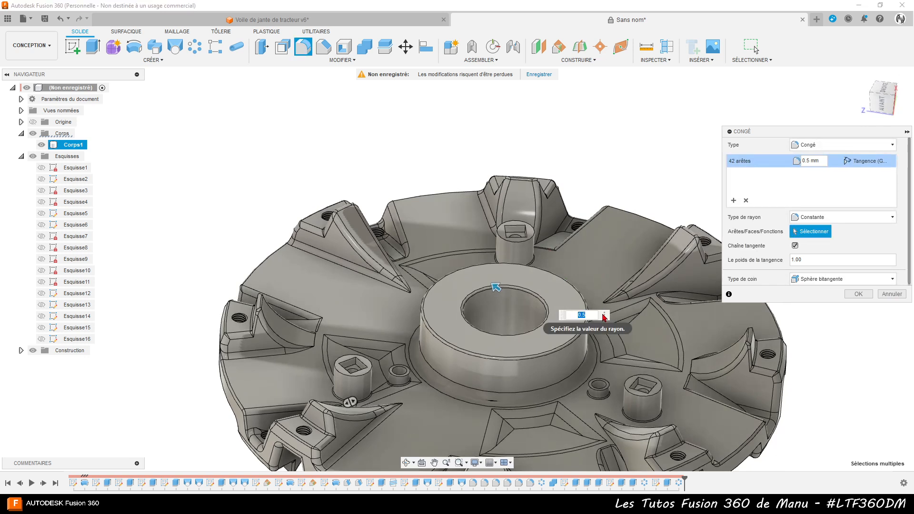
pyautogui.write('.6')
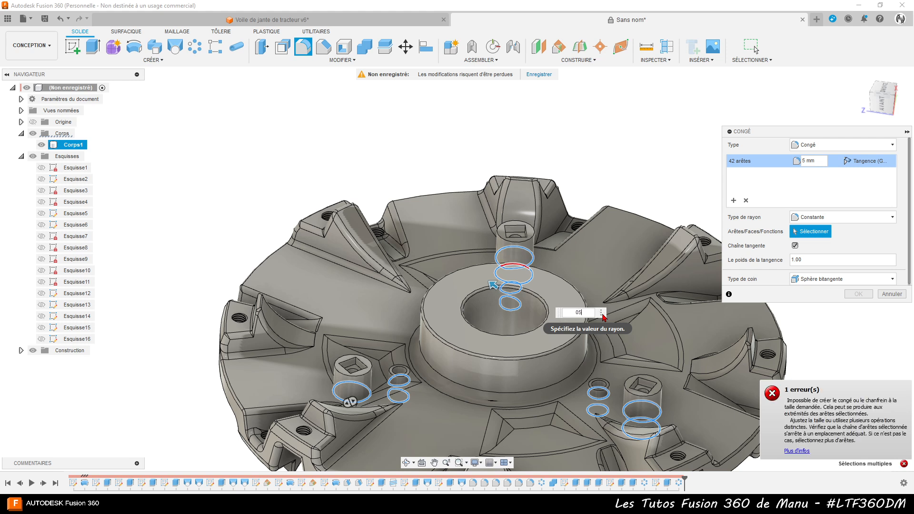
pyautogui.press('BackSpace')
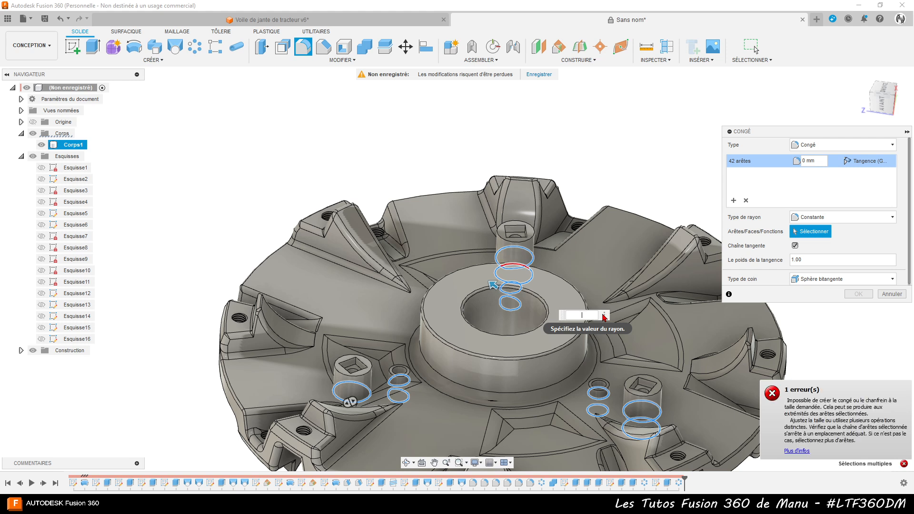
pyautogui.write('0.5')
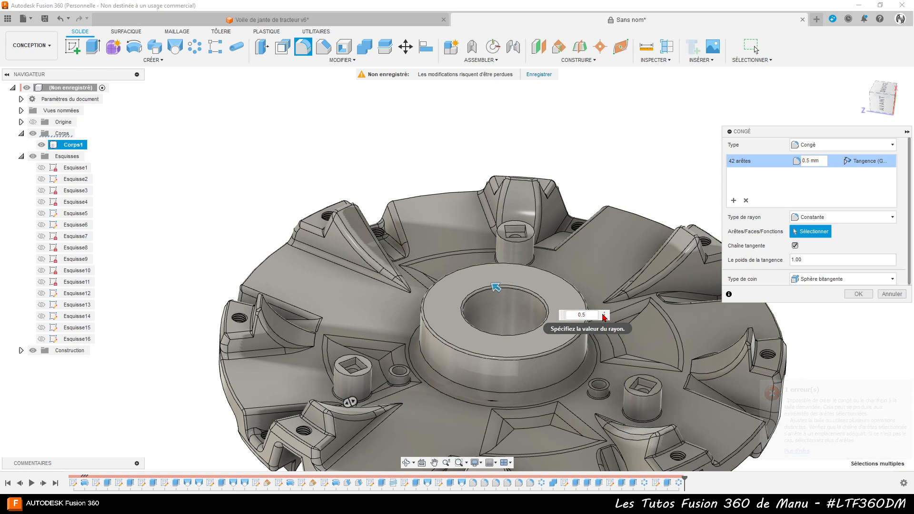
pyautogui.press('Return')
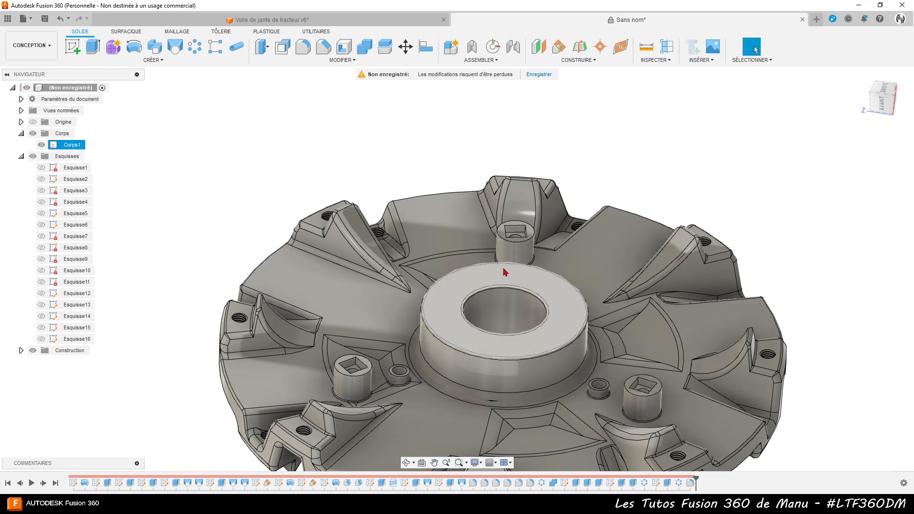
# Start a fillet with the top rim of one square-pocket boss and the outer and inner top edges of its neighbouring small boss
pyautogui.click(303, 47)
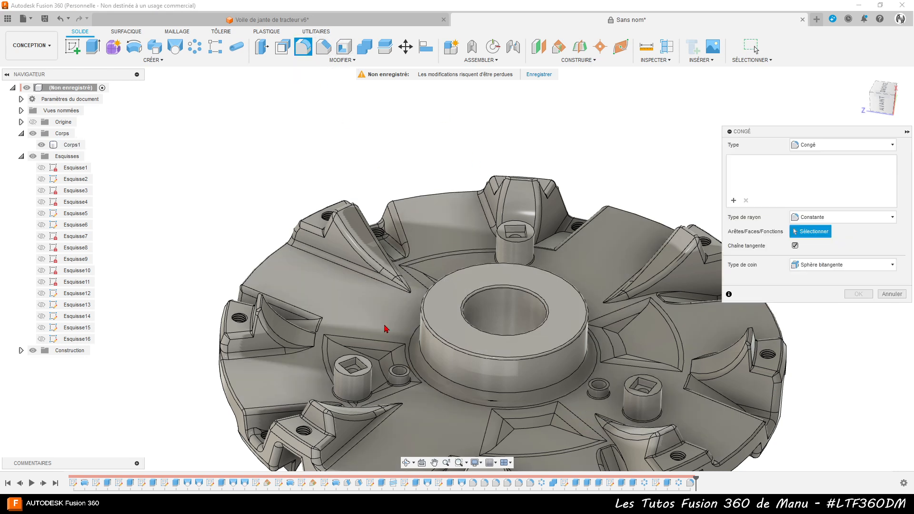
pyautogui.click(367, 373)
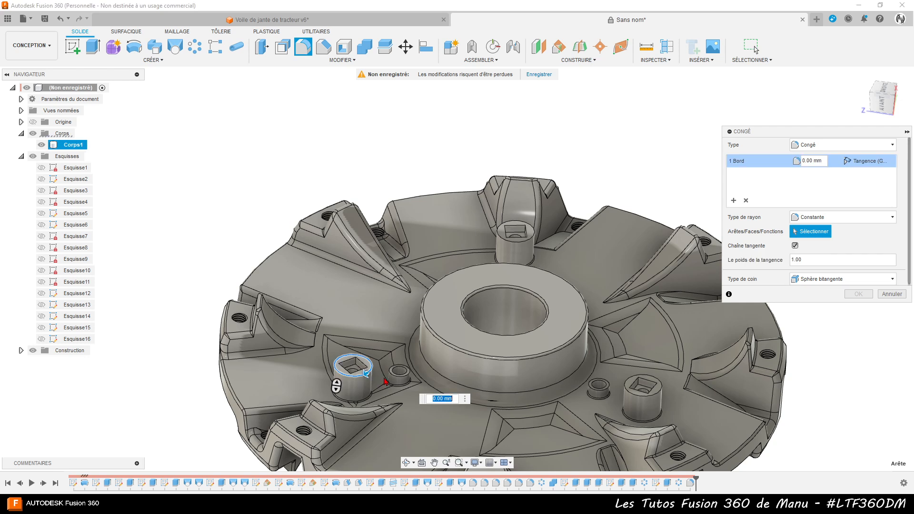
pyautogui.scroll(5, 413, 385)
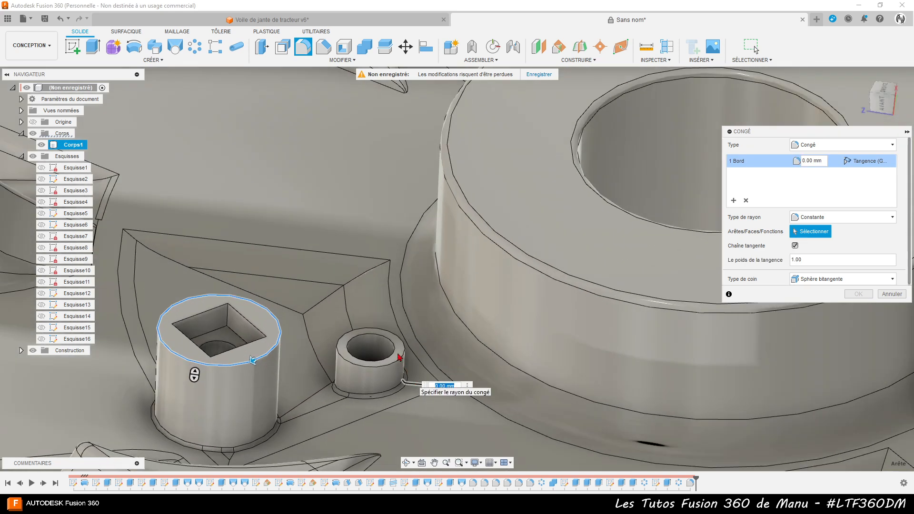
pyautogui.click(396, 361)
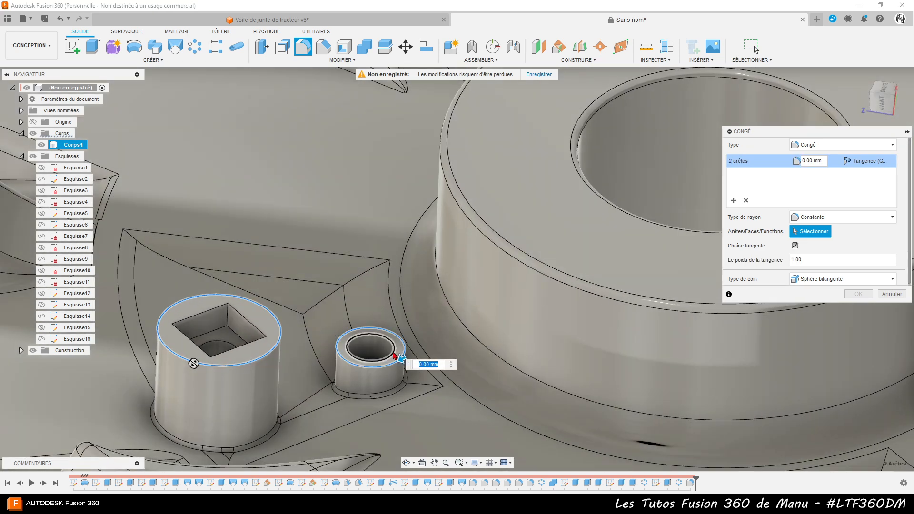
pyautogui.click(393, 354)
pyautogui.scroll(-3, 315, 356)
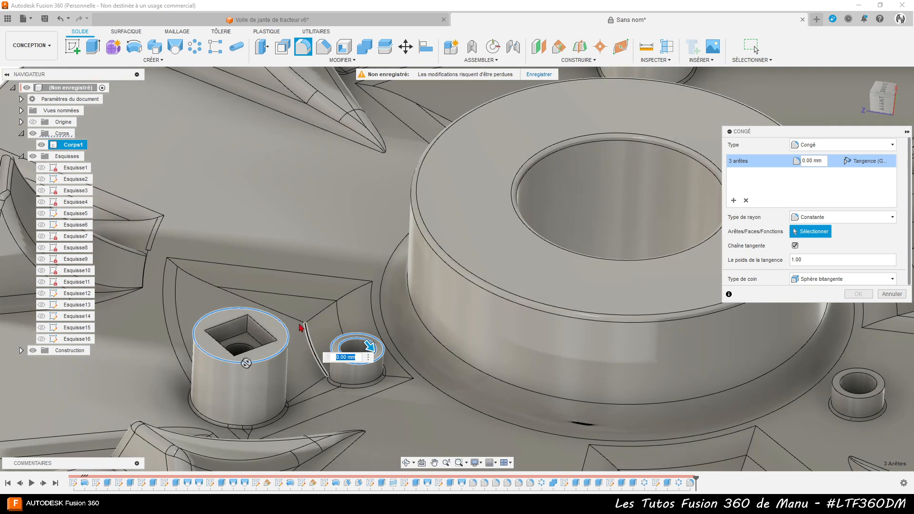
pyautogui.scroll(-1, 274, 312)
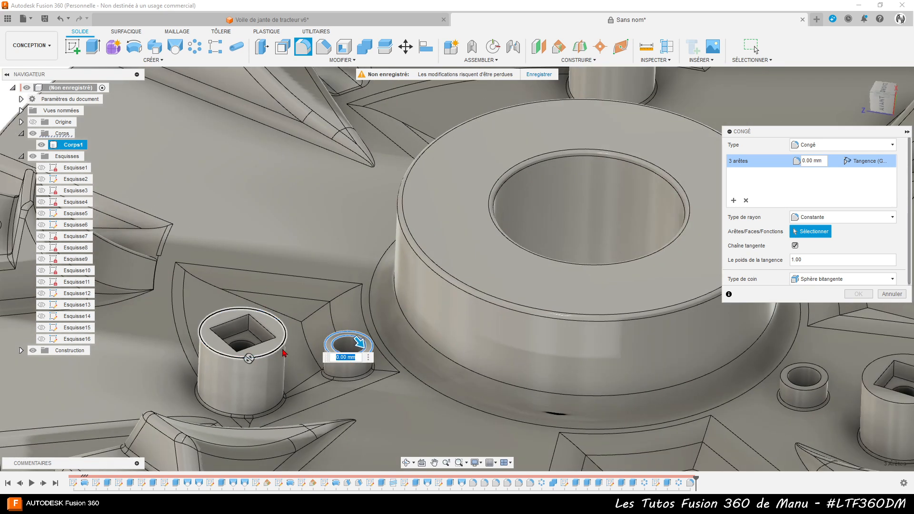
# Replace the fillet's edge selections with the whole top faces of the square-pocket boss and its neighbouring small boss
pyautogui.click(281, 352)
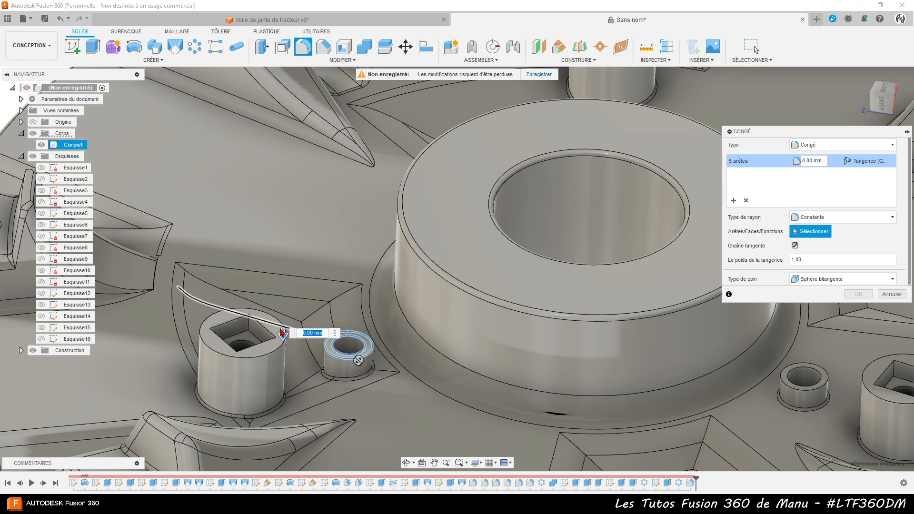
pyautogui.click(260, 342)
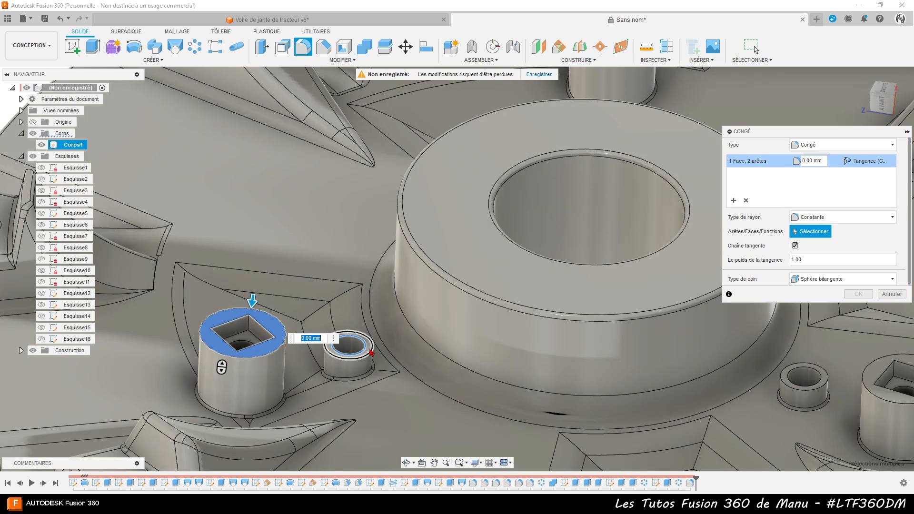
pyautogui.click(370, 353)
pyautogui.click(365, 349)
pyautogui.click(367, 351)
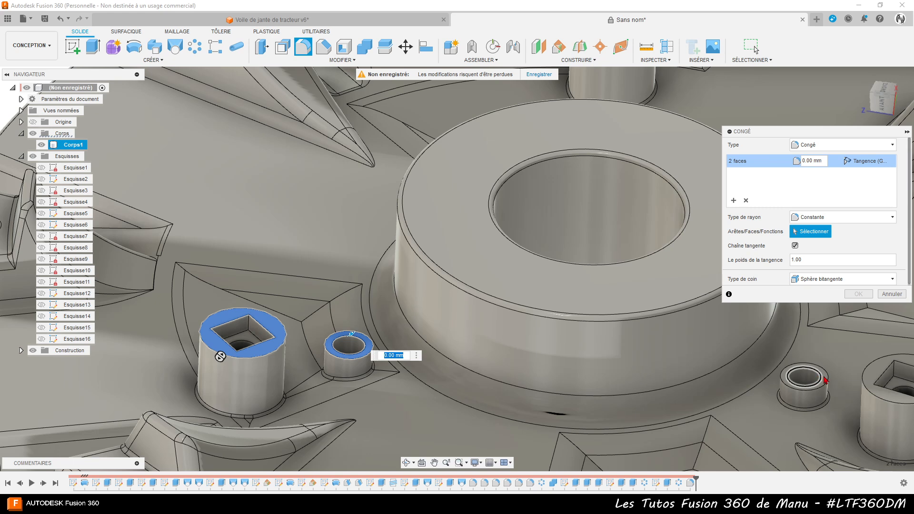
# Add the top faces of the second small boss and square-pocket boss on this side to the fillet
pyautogui.click(824, 377)
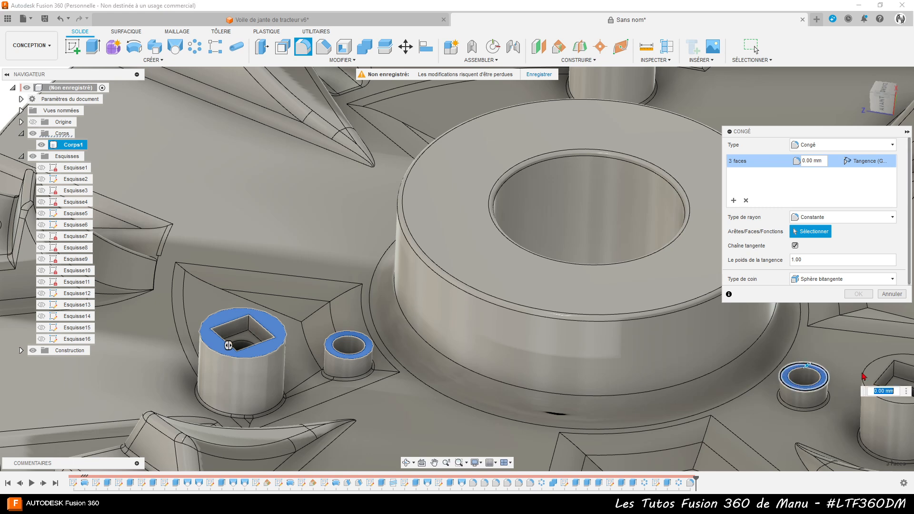
pyautogui.click(893, 366)
pyautogui.scroll(-5, 338, 383)
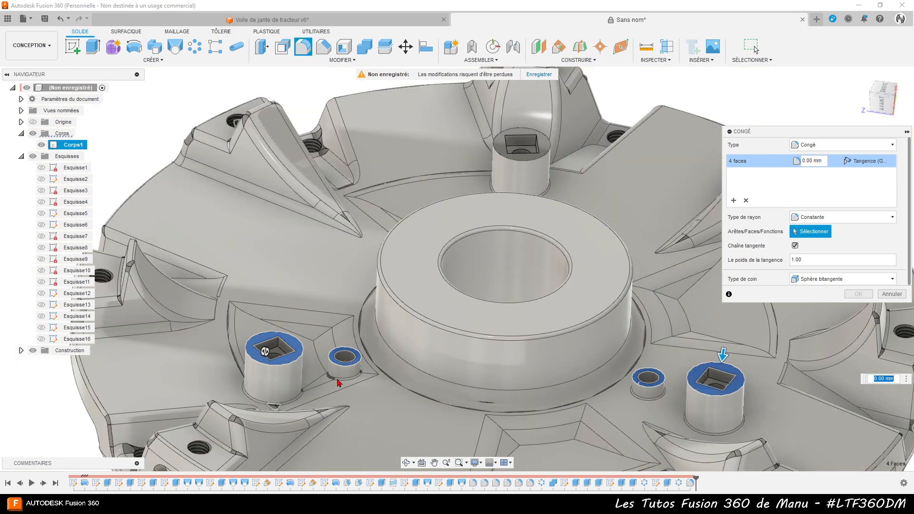
# Add the top faces of the third square-pocket boss and small boss on this side to the fillet
pyautogui.keyDown('shift'); pyautogui.moveTo(576, 220); pyautogui.dragTo(529, 240, button='middle'); pyautogui.keyUp('shift')
pyautogui.scroll(5, 493, 106)
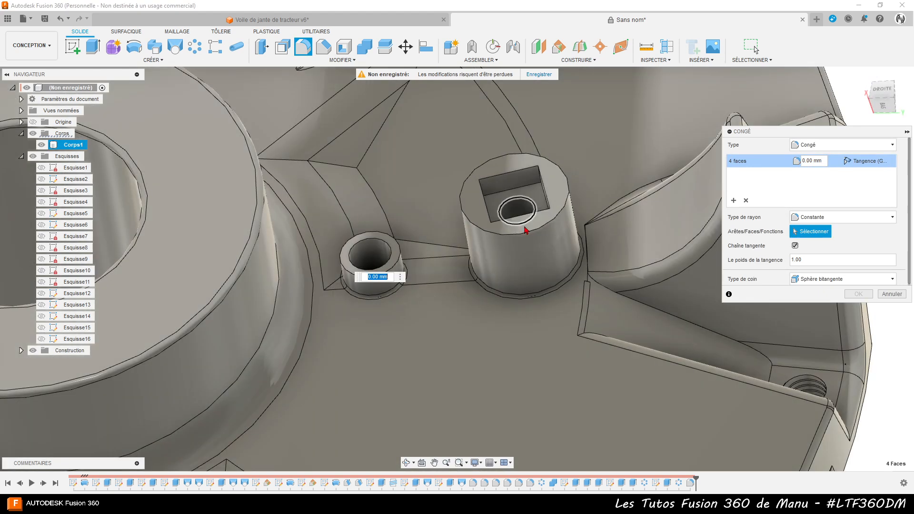
pyautogui.click(526, 231)
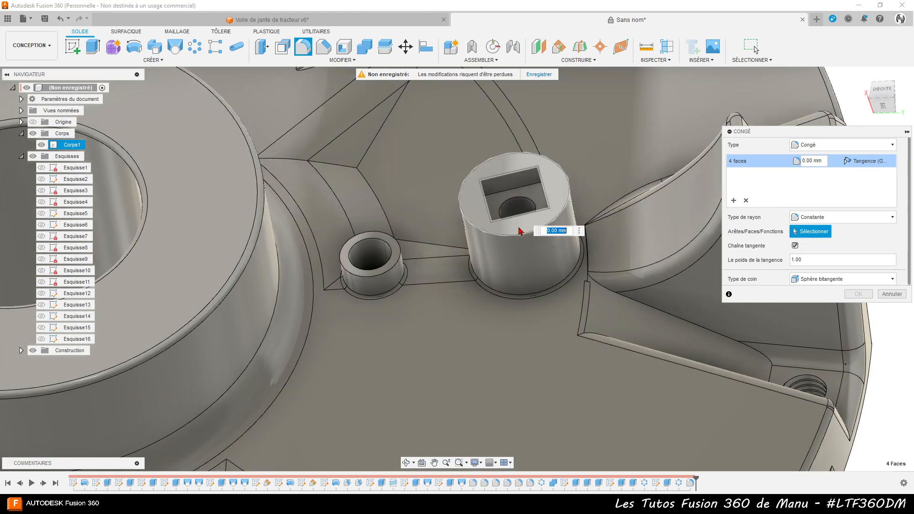
pyautogui.click(532, 229)
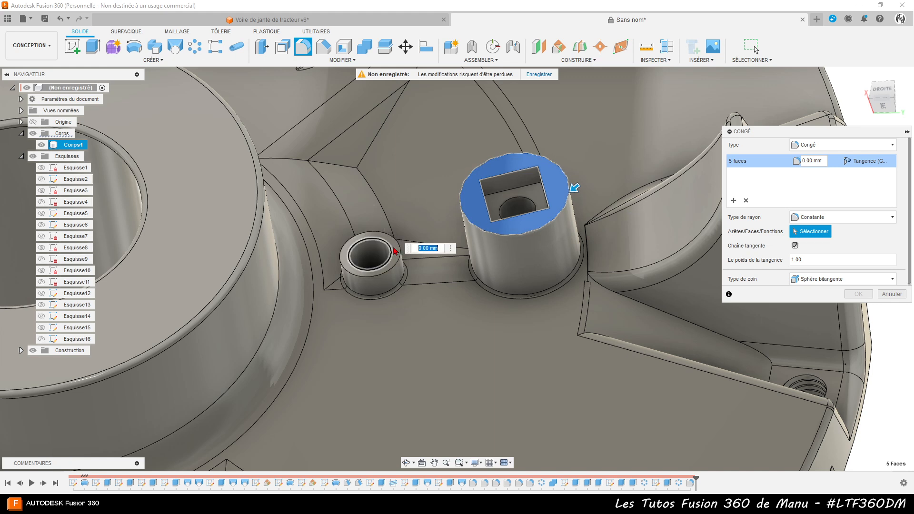
pyautogui.click(396, 248)
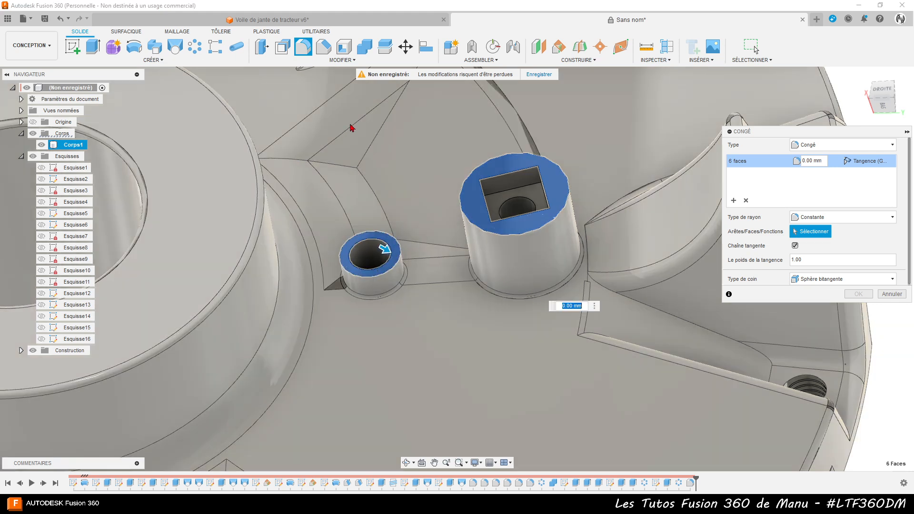
# Add the top faces of the first square-pocket boss and small boss on the disc's opposite side to the fillet
pyautogui.scroll(-10, 383, 138)
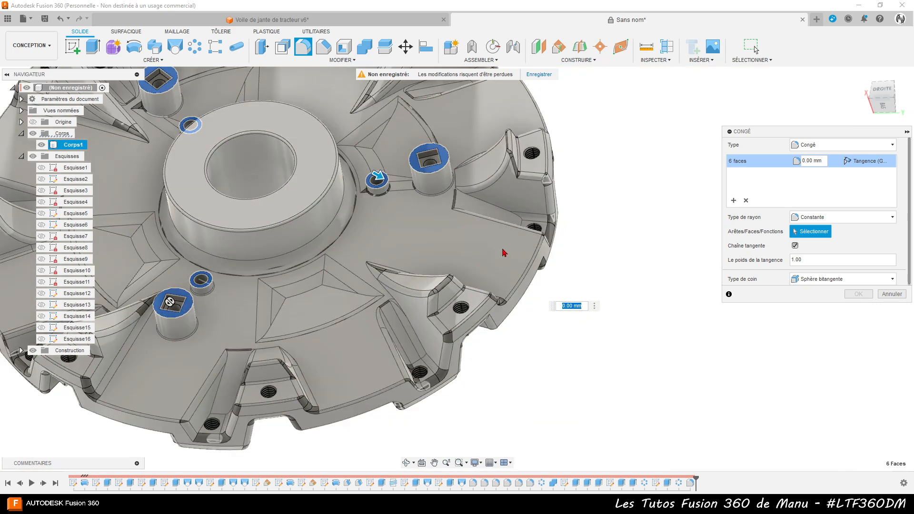
pyautogui.keyDown('shift'); pyautogui.moveTo(448, 202); pyautogui.dragTo(396, 176, button='middle'); pyautogui.keyUp('shift')
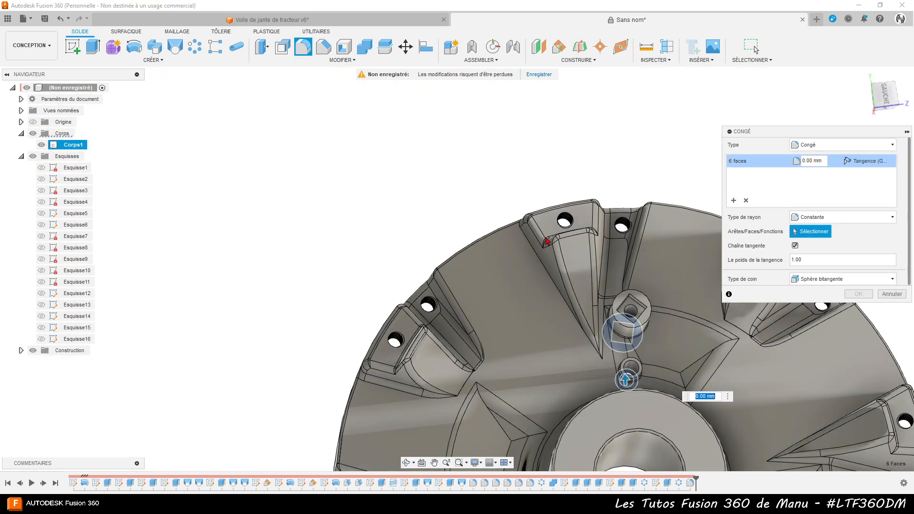
pyautogui.scroll(5, 693, 367)
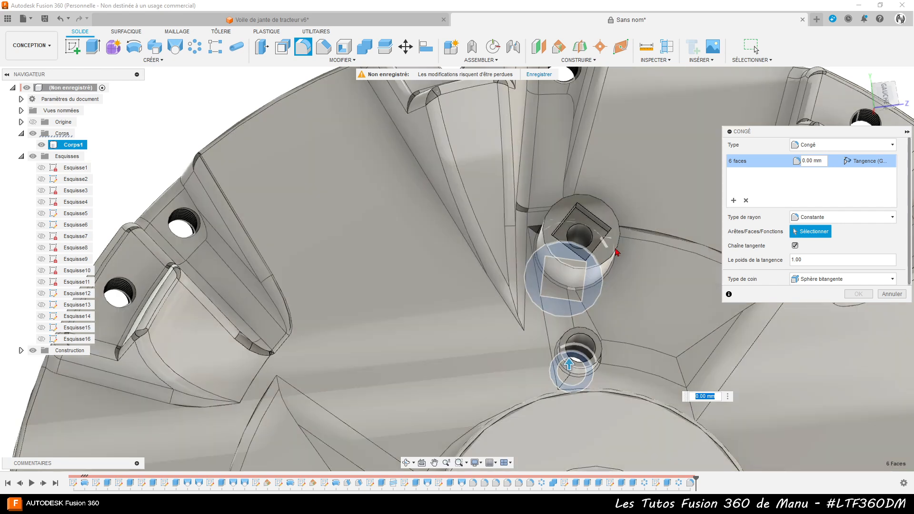
pyautogui.click(611, 238)
pyautogui.click(598, 352)
# Add the top faces of the second square-pocket boss and small boss on the opposite side to the fillet selection
pyautogui.scroll(-8, 415, 230)
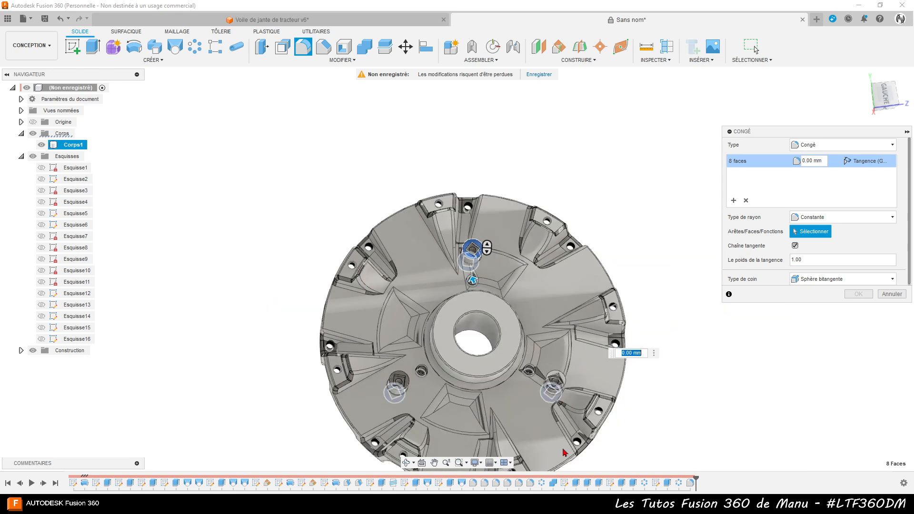
pyautogui.scroll(5, 576, 420)
pyautogui.scroll(2, 576, 420)
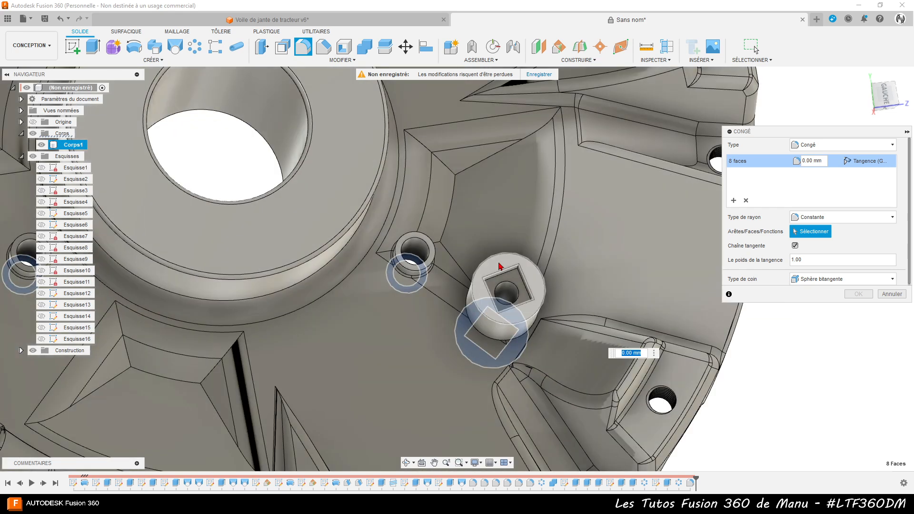
pyautogui.click(487, 262)
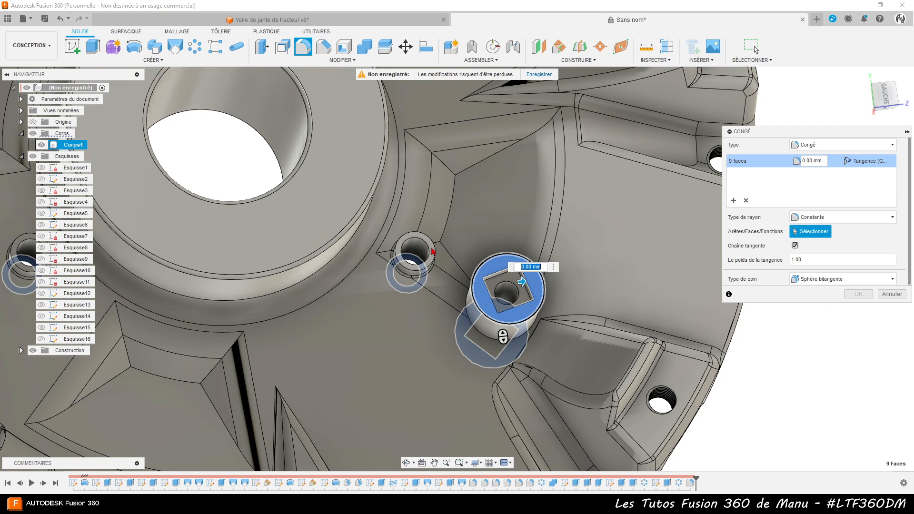
pyautogui.click(435, 253)
pyautogui.click(432, 249)
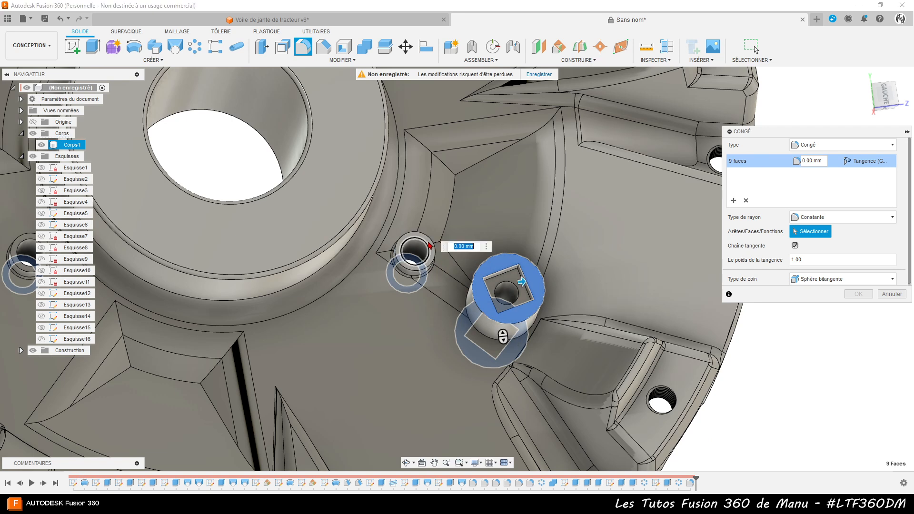
pyautogui.click(430, 247)
pyautogui.scroll(2, 431, 248)
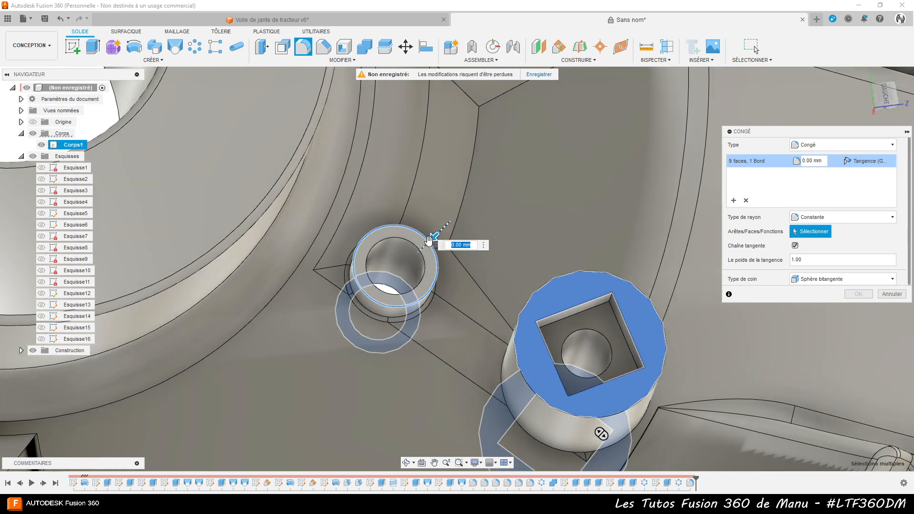
pyautogui.click(440, 251)
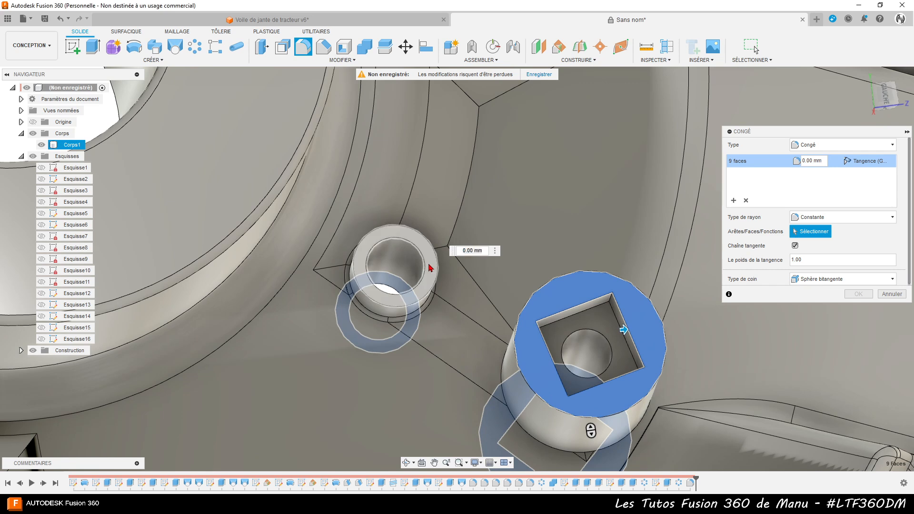
pyautogui.click(435, 255)
# Add the top faces of the last square-pocket boss and small boss on the opposite side to the fillet selection
pyautogui.scroll(-5, 488, 213)
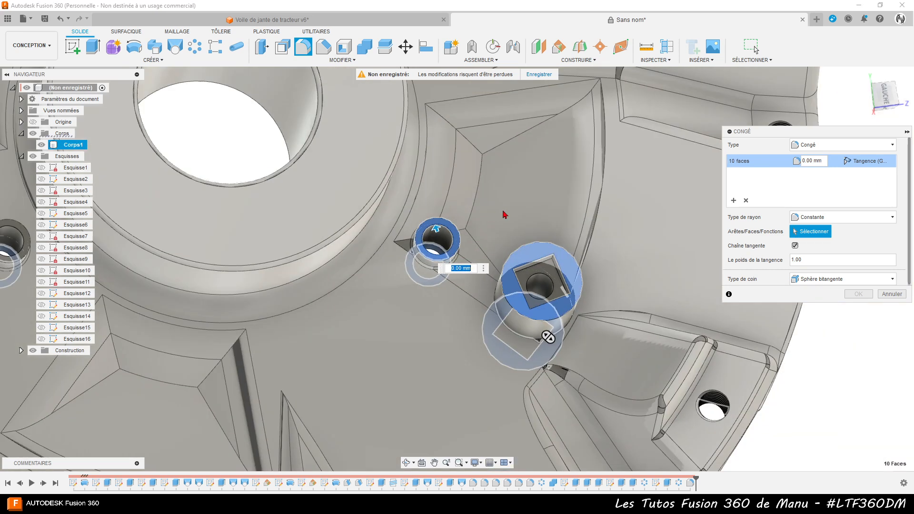
pyautogui.scroll(-2, 505, 214)
pyautogui.scroll(5, 209, 260)
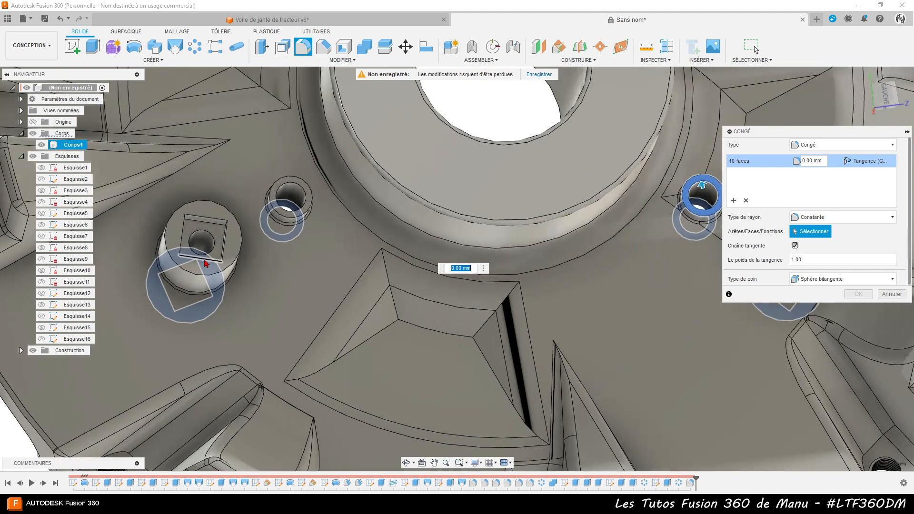
pyautogui.click(230, 210)
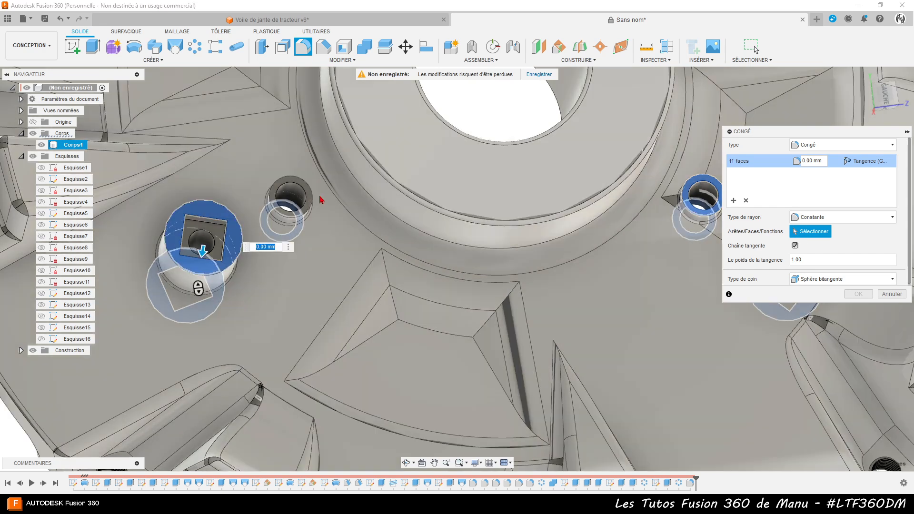
pyautogui.scroll(3, 312, 195)
pyautogui.click(308, 196)
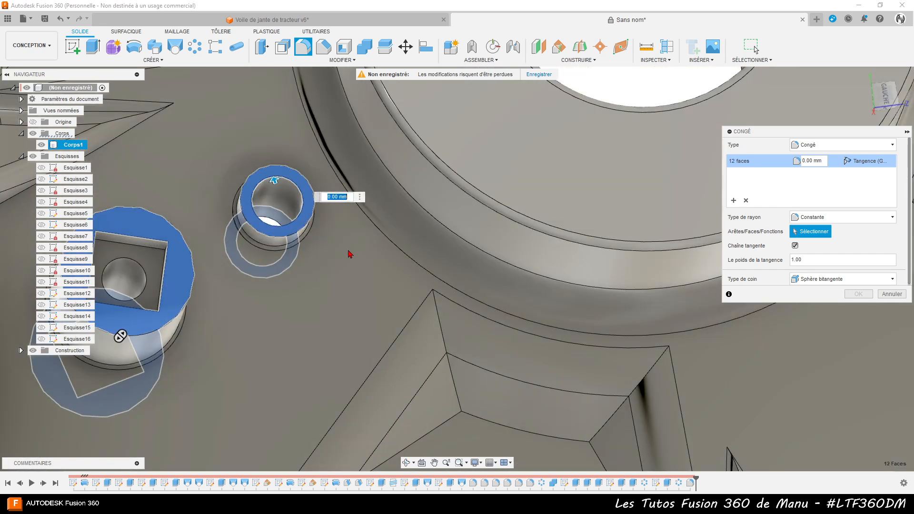
# Set the fillet radius to 0.5 mm and apply it to all selected boss top faces
pyautogui.scroll(2, 352, 253)
pyautogui.scroll(-5, 362, 250)
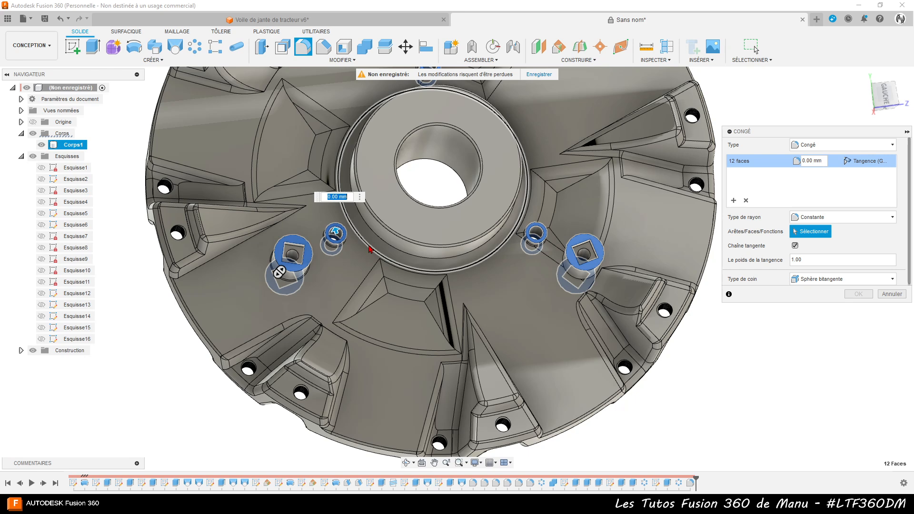
pyautogui.write('0.5')
pyautogui.press('Return')
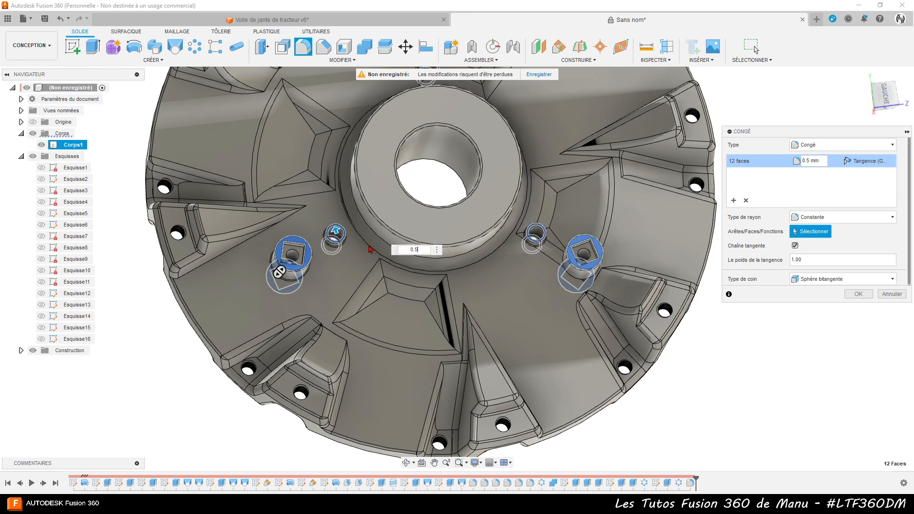
pyautogui.press('Return')
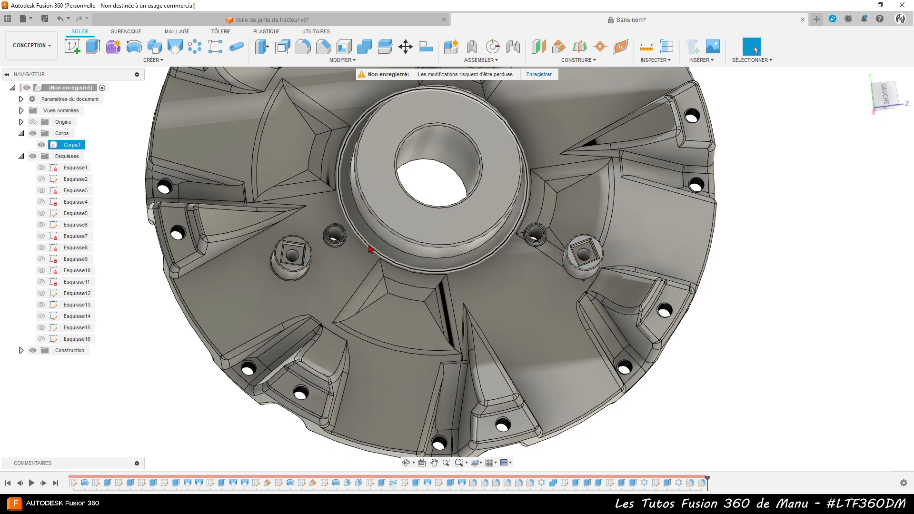
# Return the disc to its home view and compare it with the tractor wheel reference photo in FastStone Image Viewer
pyautogui.scroll(-3, 458, 351)
pyautogui.keyDown('shift'); pyautogui.moveTo(452, 347); pyautogui.dragTo(440, 320, button='middle'); pyautogui.keyUp('shift')
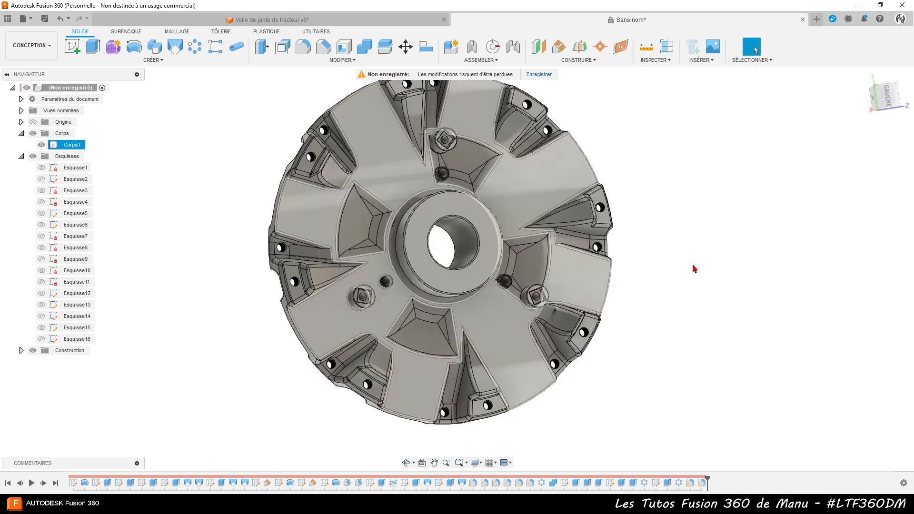
pyautogui.click(863, 77)
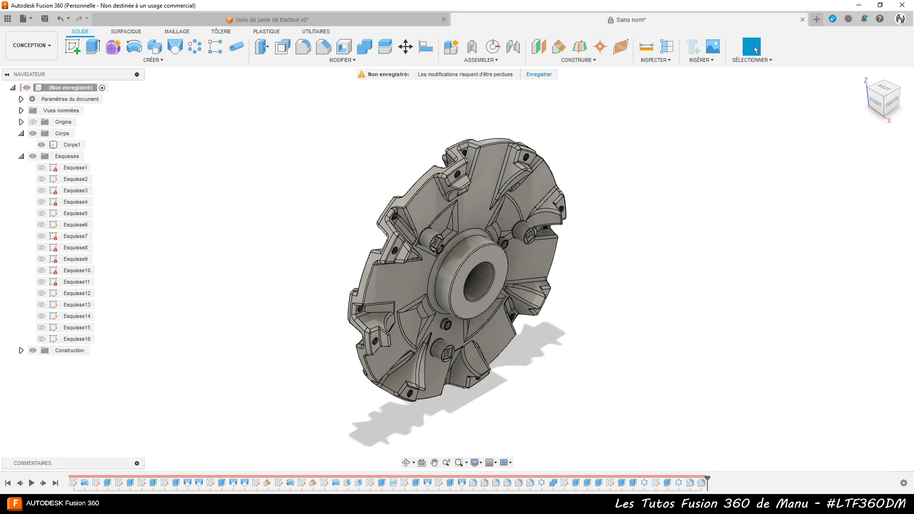
pyautogui.hotkey('alt', 'Tab')
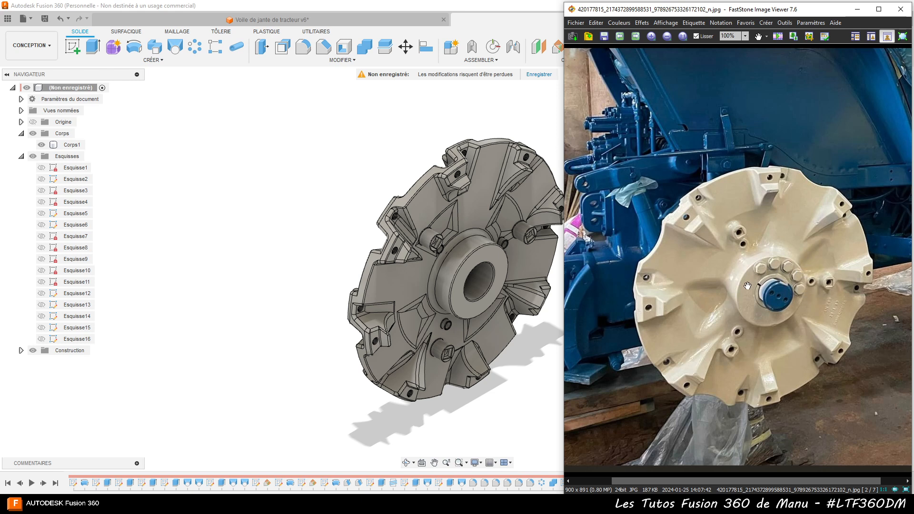
# Start a sketch on the central hub's front face and show Esquisse14 for its radial boss lines
pyautogui.click(485, 262)
pyautogui.click(484, 262)
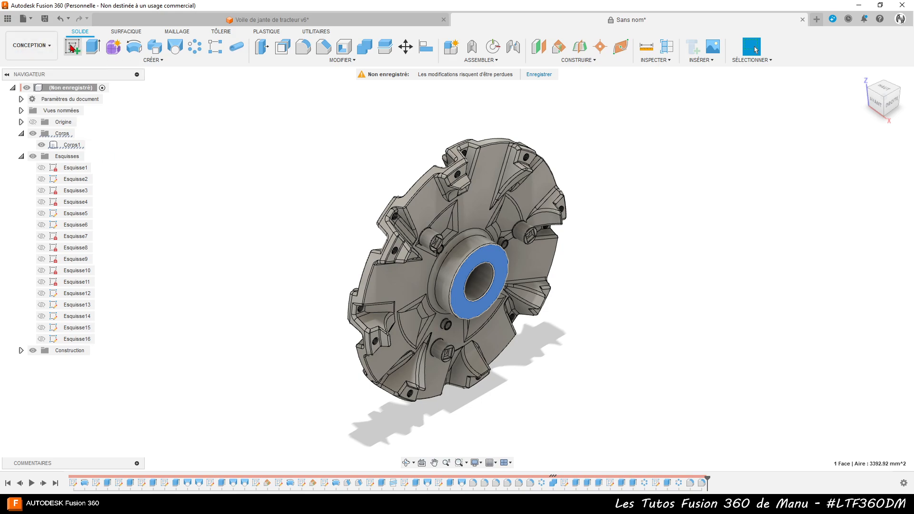
pyautogui.click(75, 47)
pyautogui.scroll(5, 514, 274)
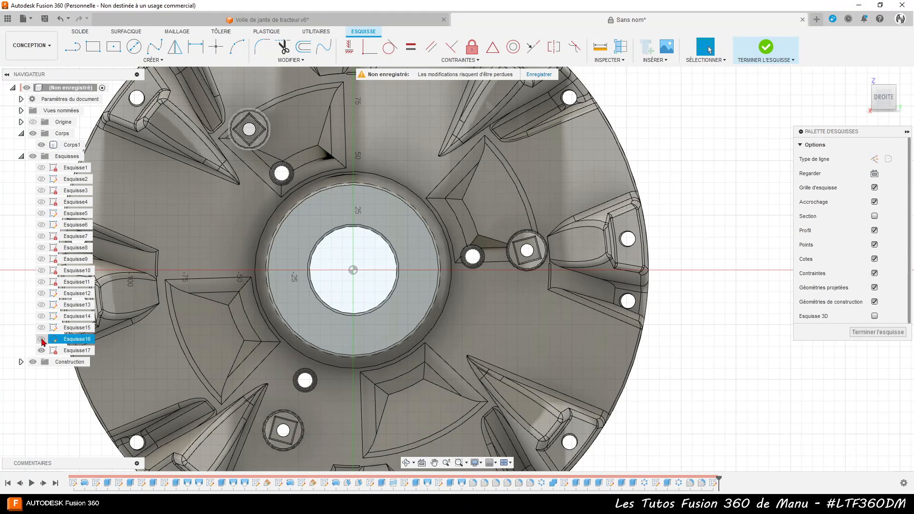
pyautogui.click(42, 340)
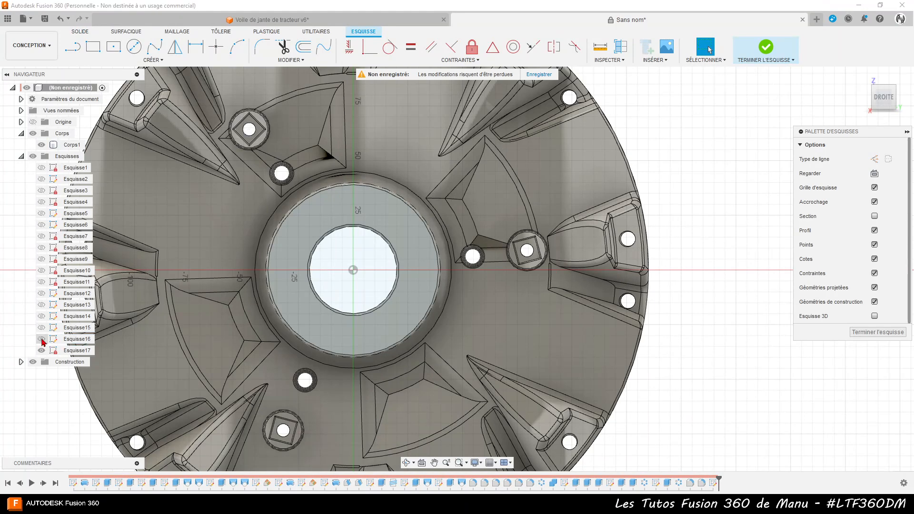
pyautogui.click(42, 328)
pyautogui.click(42, 328)
pyautogui.click(42, 317)
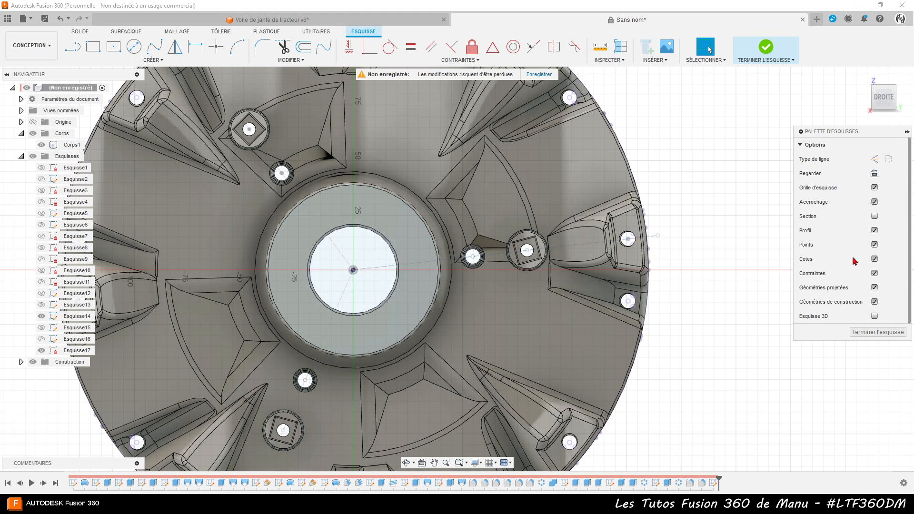
# Project the upper-left and right-hand radial lines of Esquisse14 into the hub sketch, then hide Esquisse14
pyautogui.press('d')
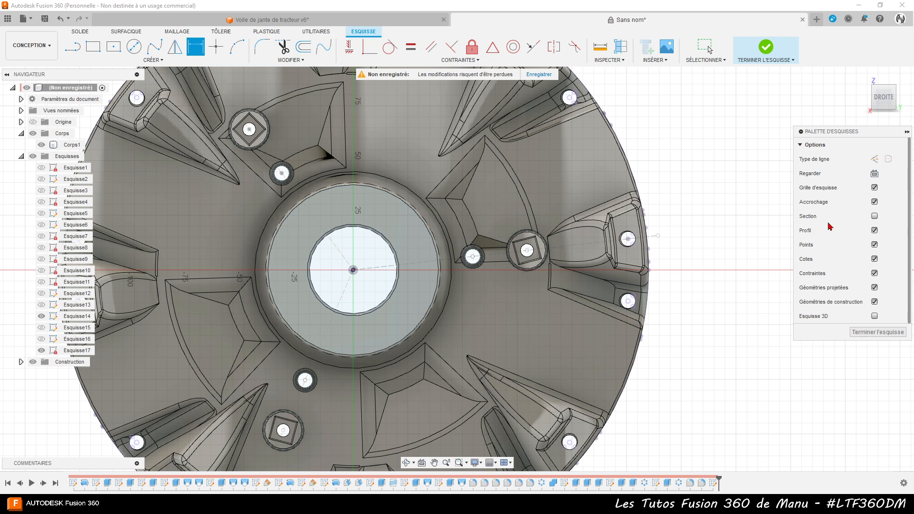
pyautogui.press('p')
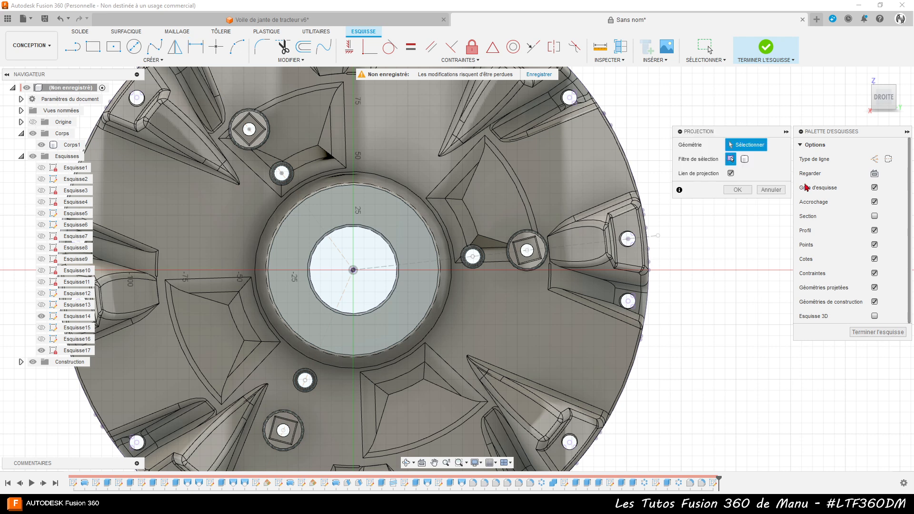
pyautogui.click(351, 267)
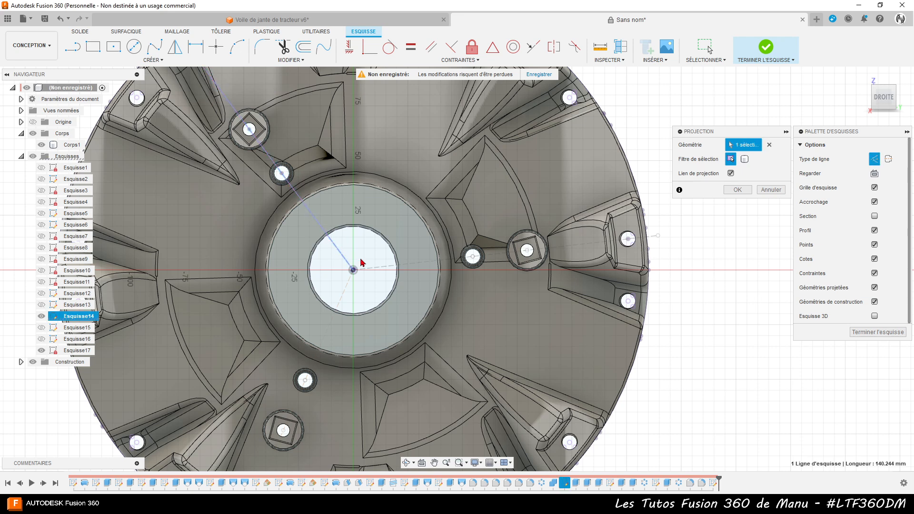
pyautogui.click(369, 268)
pyautogui.click(346, 287)
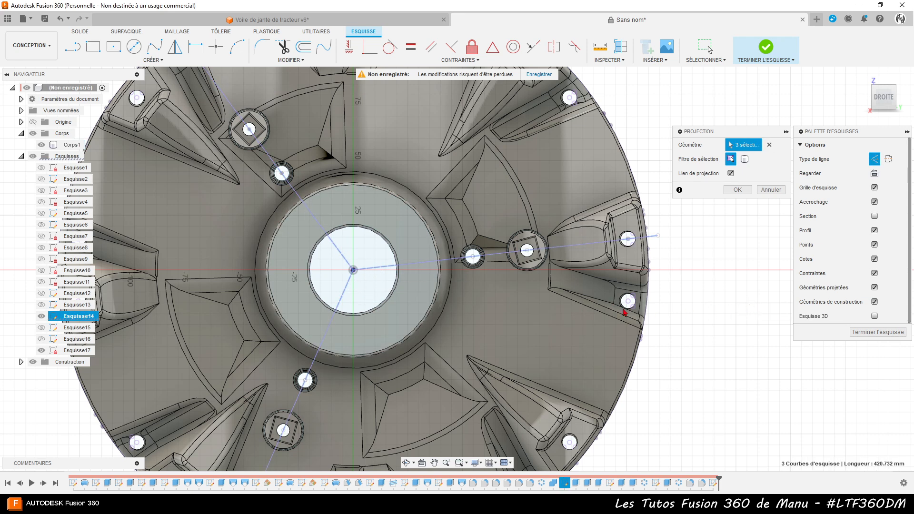
pyautogui.click(342, 294)
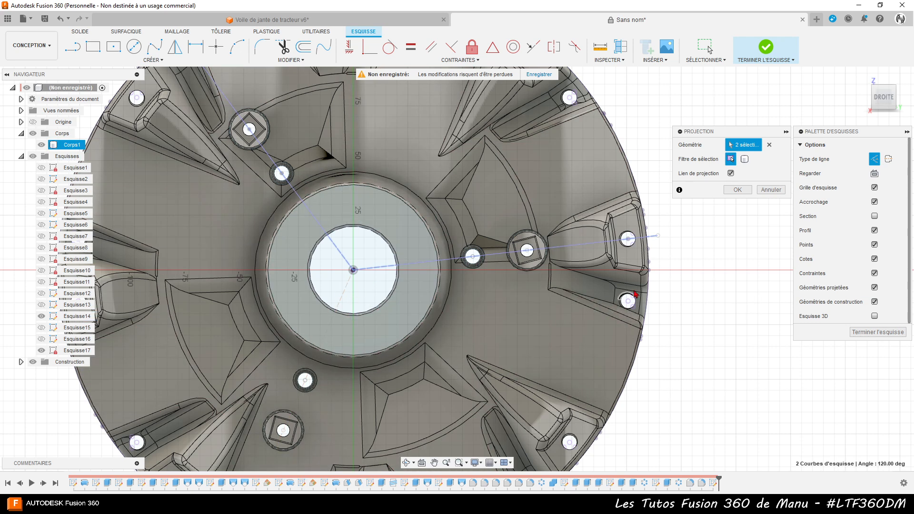
pyautogui.click(737, 190)
pyautogui.press('Escape')
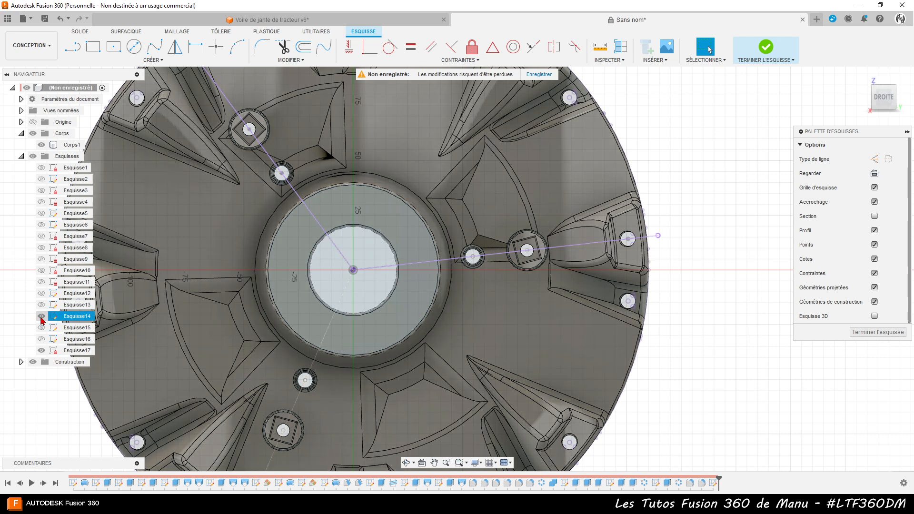
pyautogui.click(41, 316)
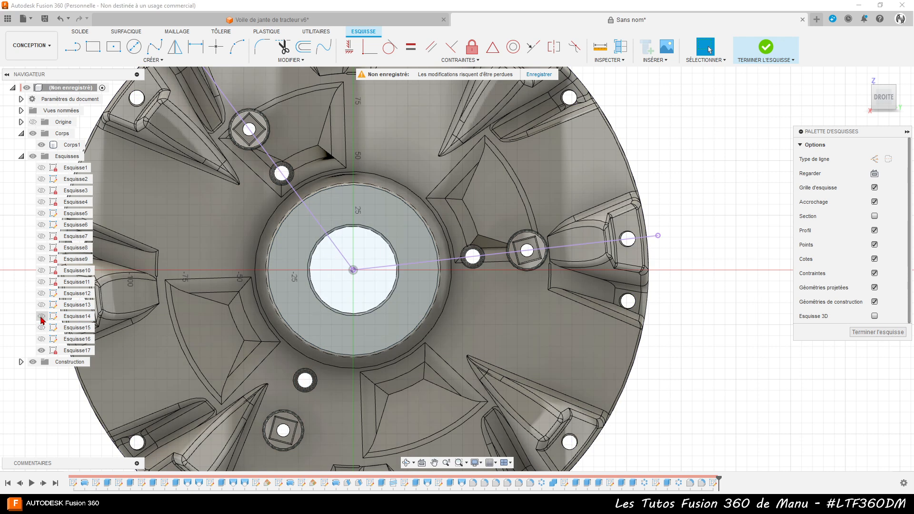
# Convert the two projected radial lines to construction geometry
pyautogui.click(330, 242)
pyautogui.click(388, 269)
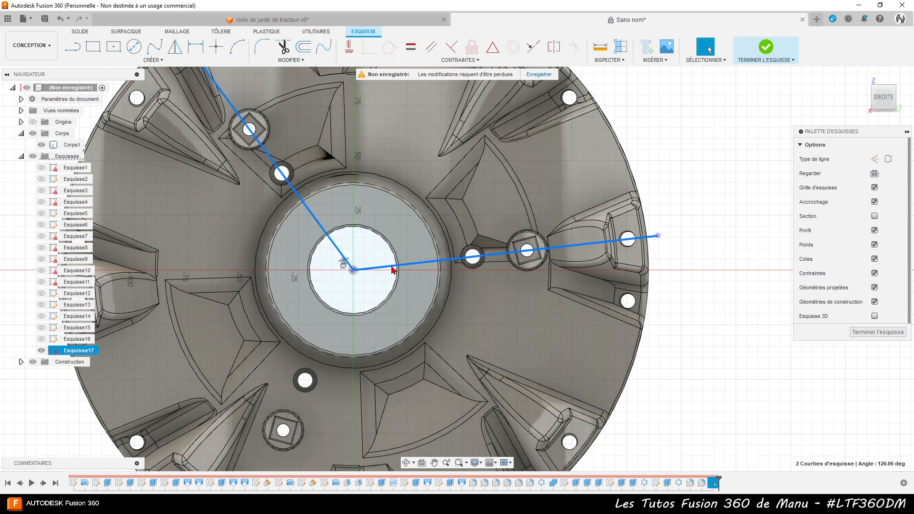
pyautogui.press('x')
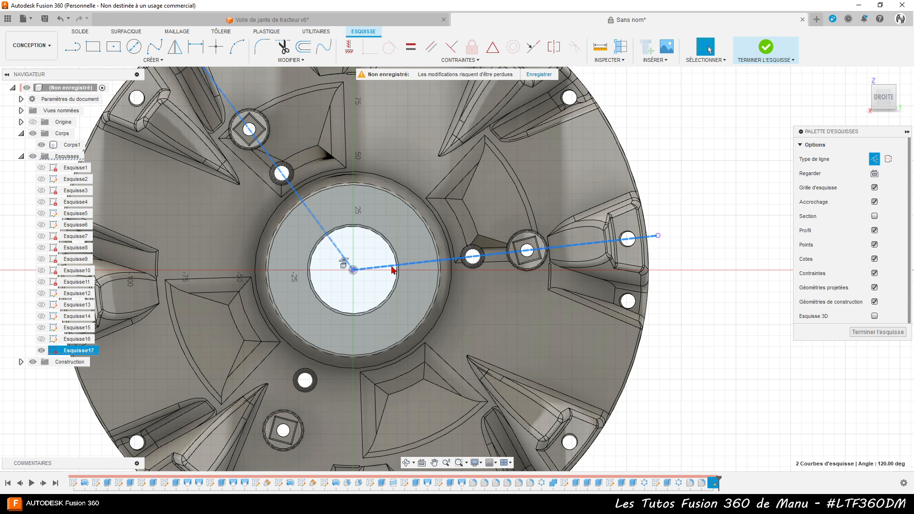
pyautogui.click(683, 272)
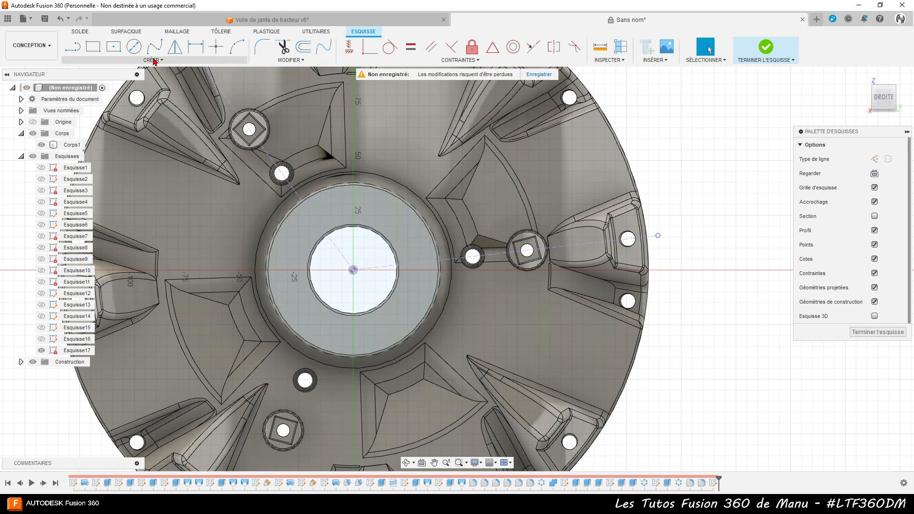
# Sketch a 60 mm diameter circle centred on the hub bore and convert it to construction geometry
pyautogui.click(328, 234)
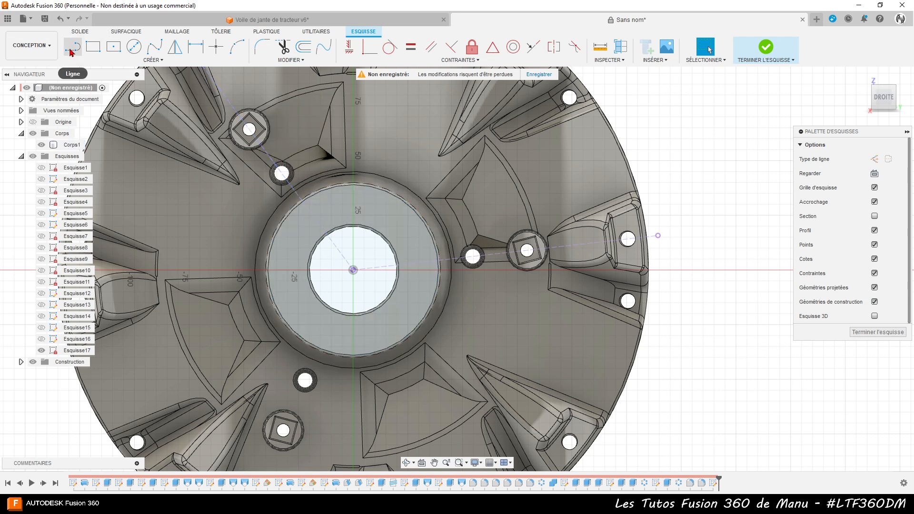
pyautogui.click(135, 48)
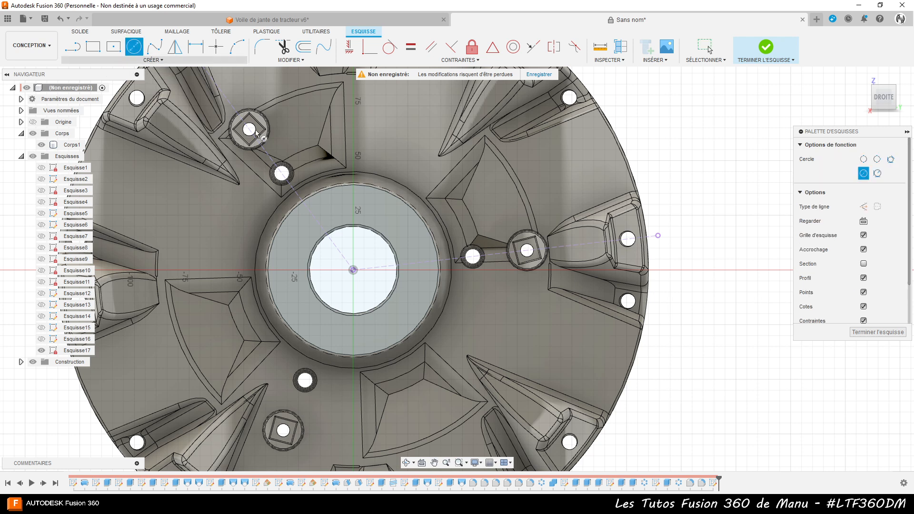
pyautogui.click(353, 270)
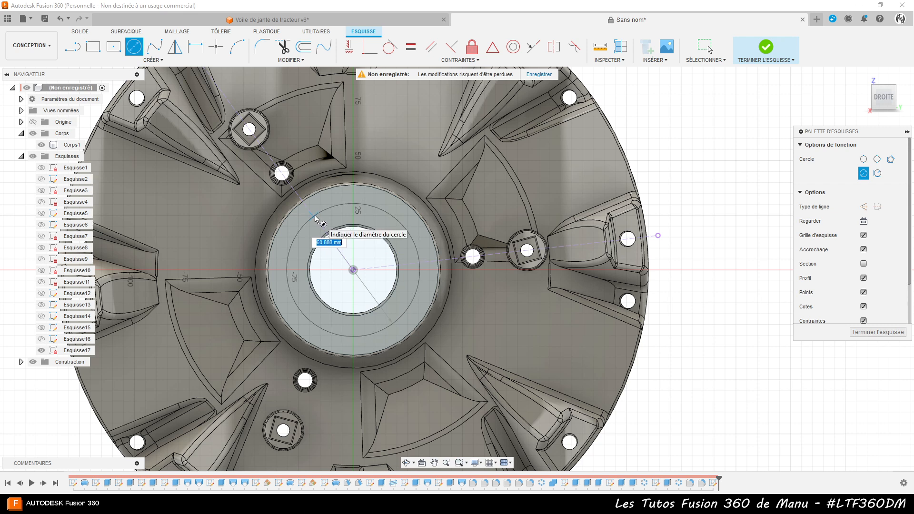
pyautogui.write('60')
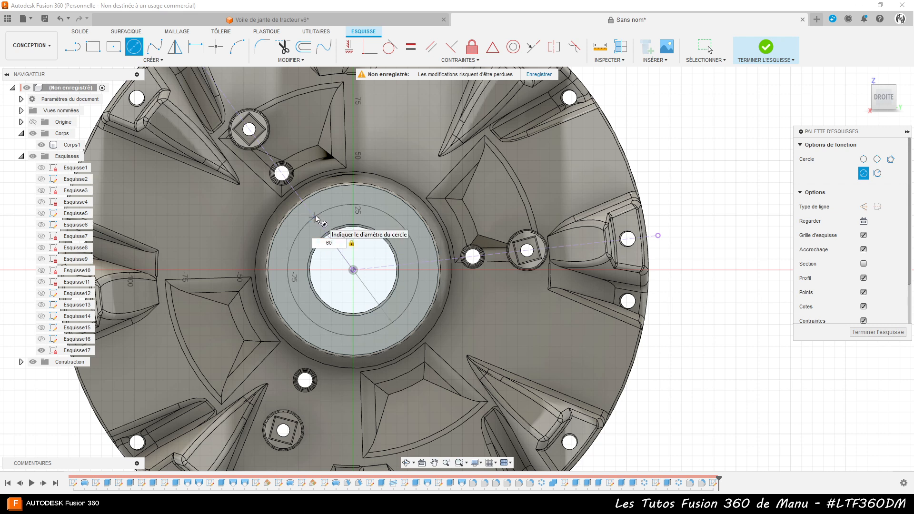
pyautogui.press('Return')
pyautogui.press('Escape')
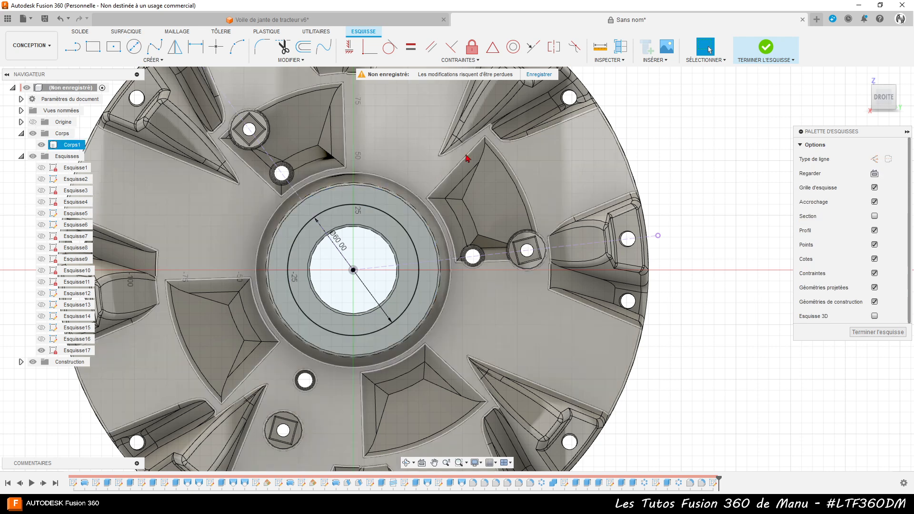
pyautogui.click(376, 211)
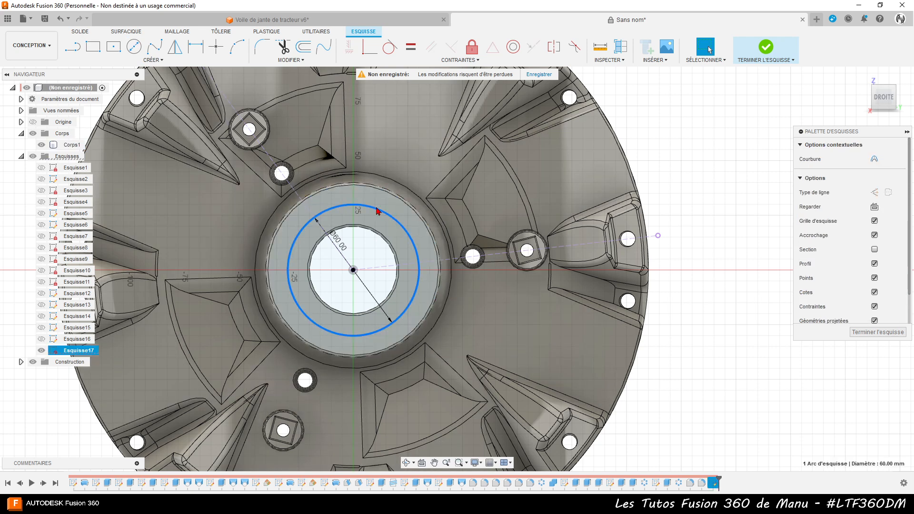
pyautogui.press('x')
pyautogui.click(728, 174)
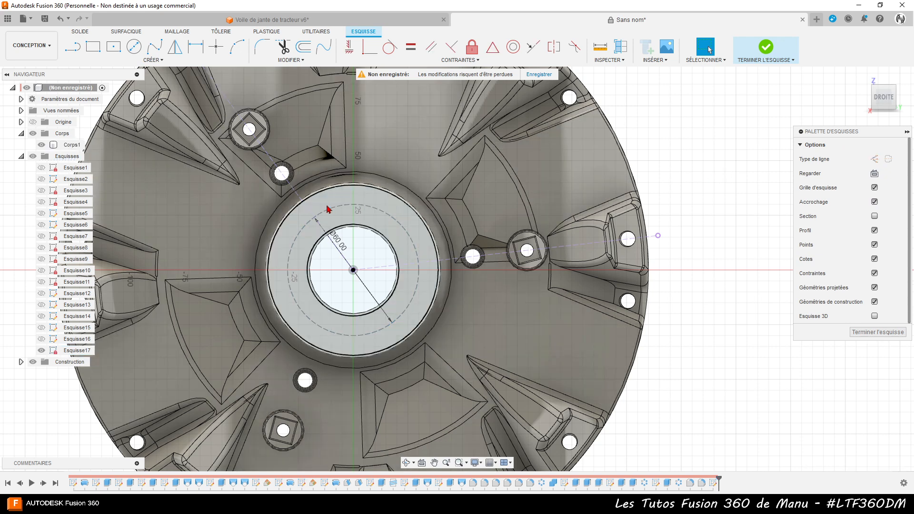
# Check the wheel reference photo and set up a circular sketch pattern of the upper-left radial line around the 60 mm circle's centre
pyautogui.click(309, 213)
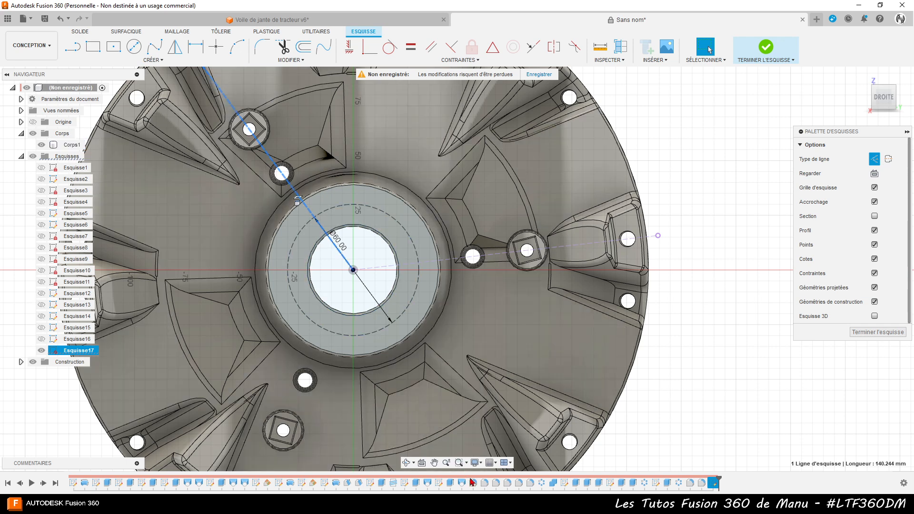
pyautogui.moveTo(405, 504)
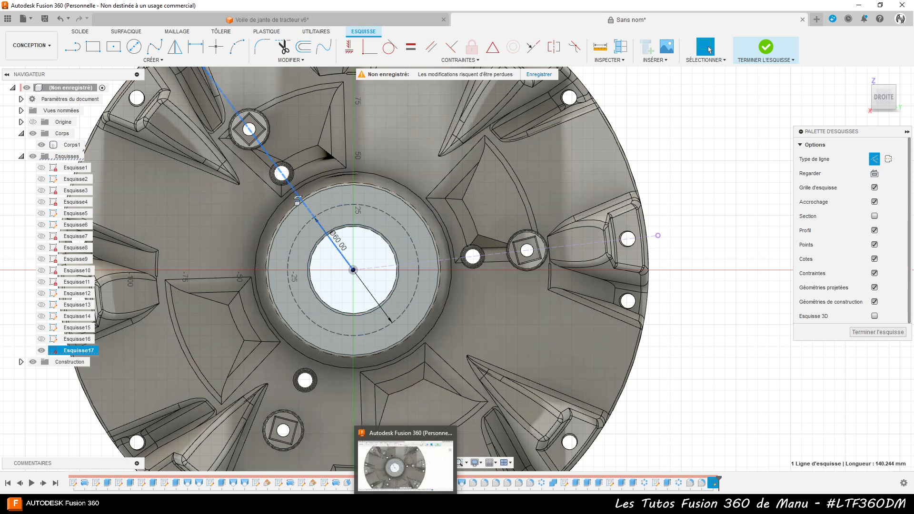
pyautogui.moveTo(358, 504)
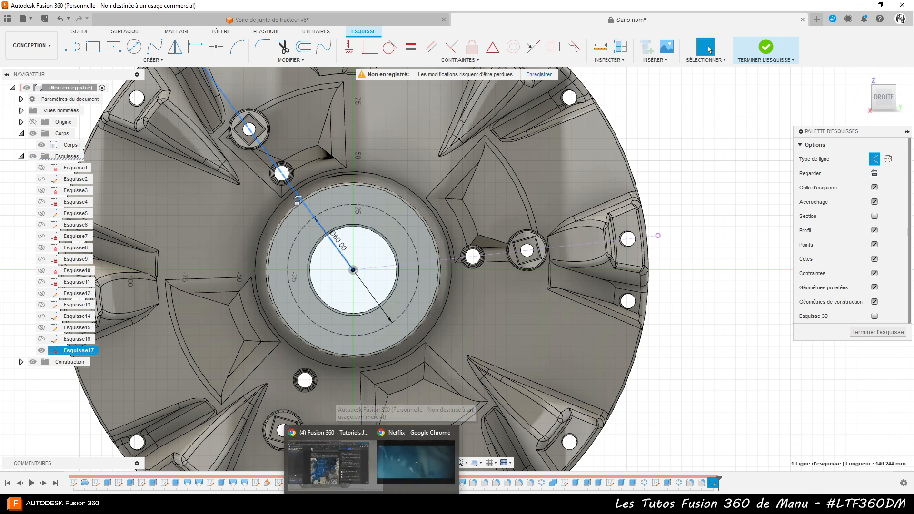
pyautogui.click(419, 504)
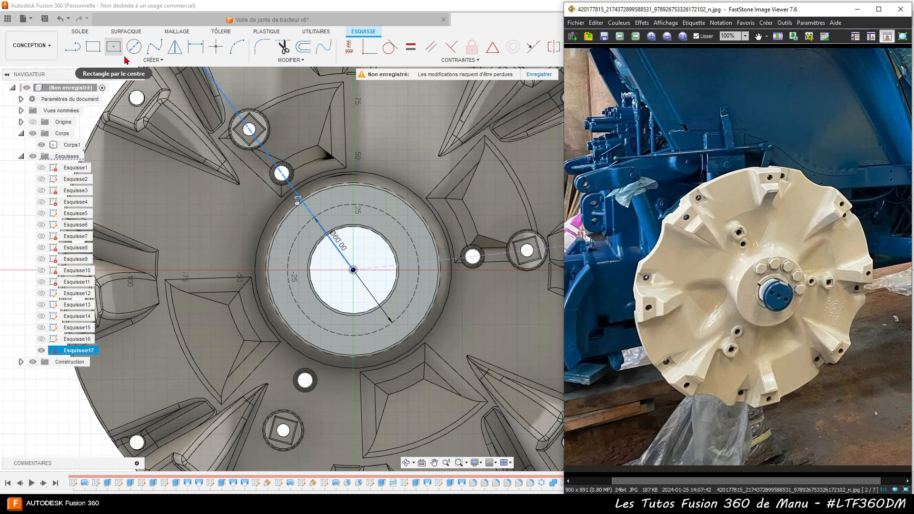
pyautogui.click(142, 62)
pyautogui.click(142, 60)
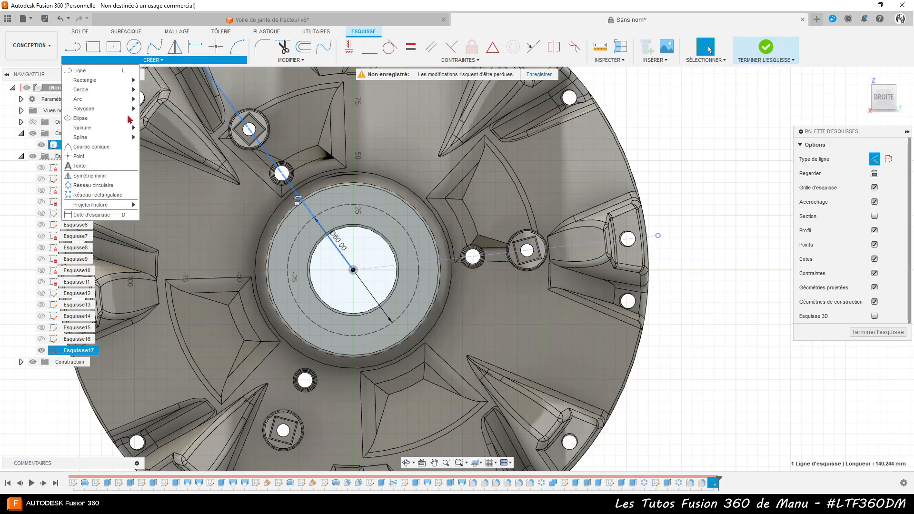
pyautogui.click(94, 190)
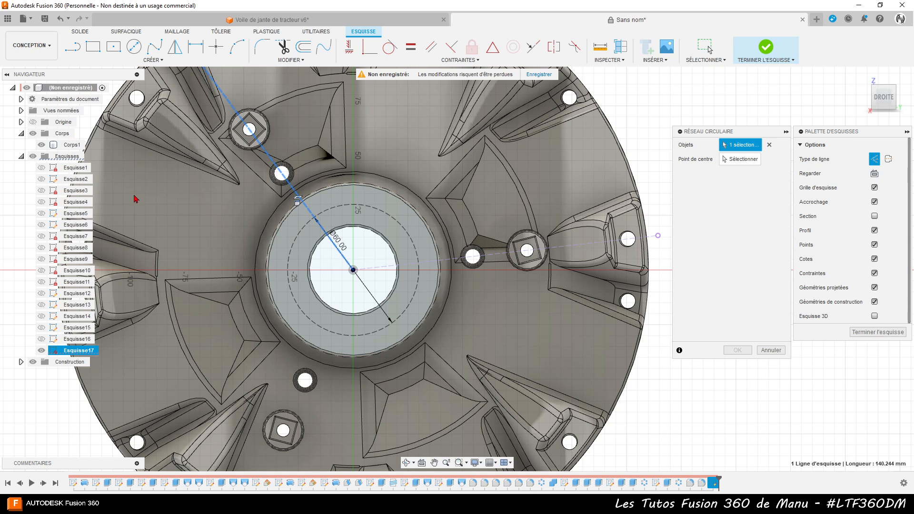
pyautogui.click(739, 160)
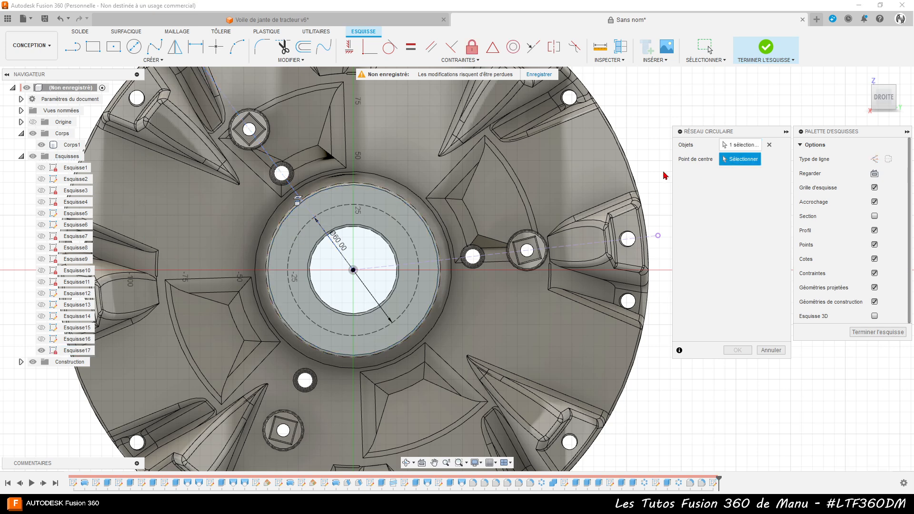
pyautogui.click(399, 227)
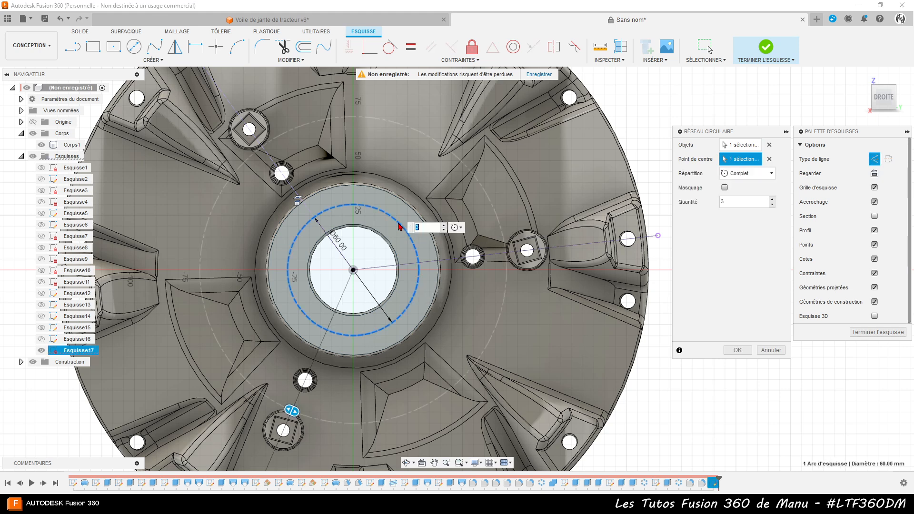
# Set the circular pattern to partial distribution with an angle of -120 degrees and a quantity of 5, and apply it
pyautogui.click(750, 176)
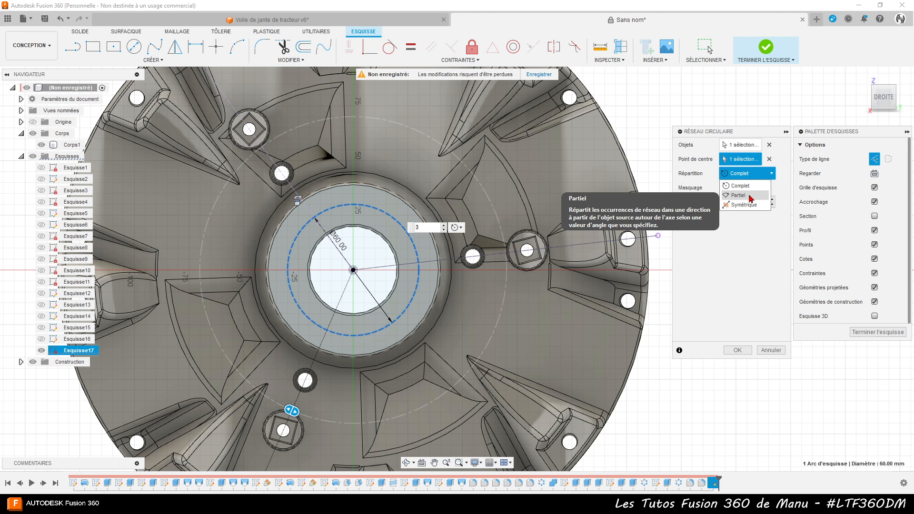
pyautogui.click(743, 196)
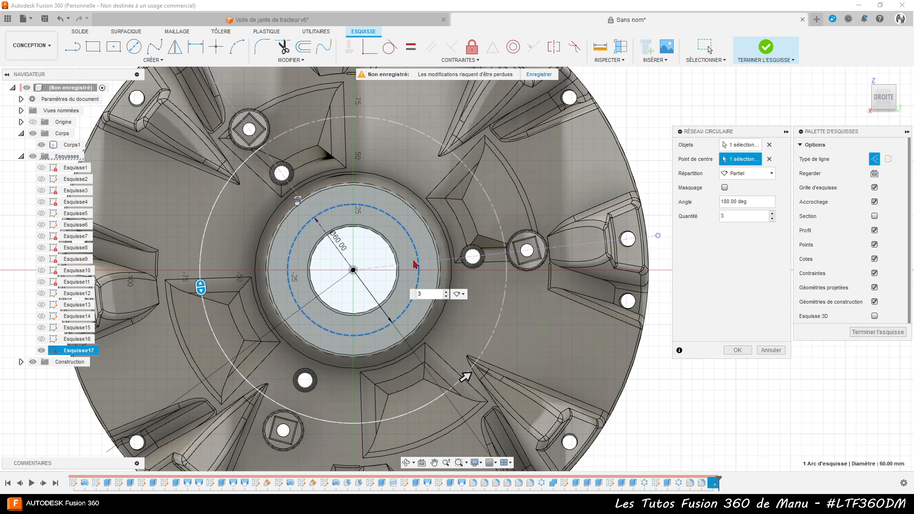
pyautogui.tripleClick(753, 200)
pyautogui.write('-120')
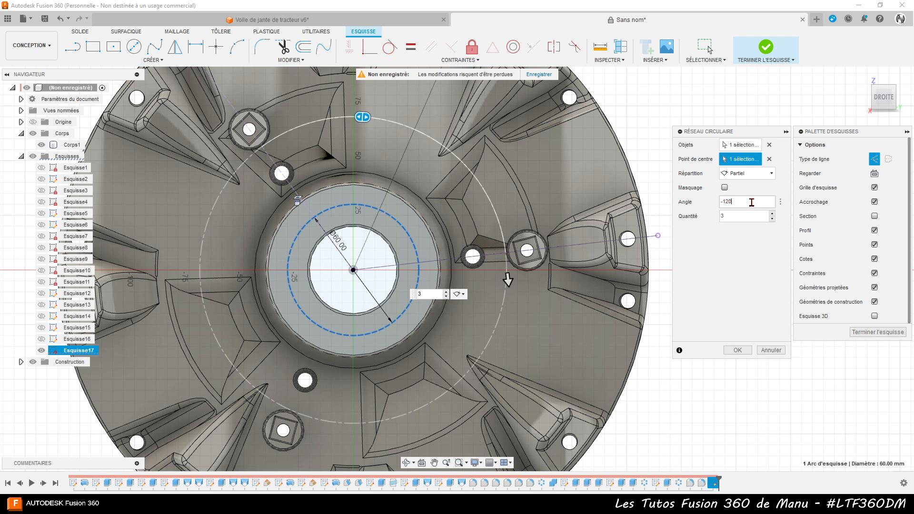
pyautogui.click(772, 214)
pyautogui.click(773, 214)
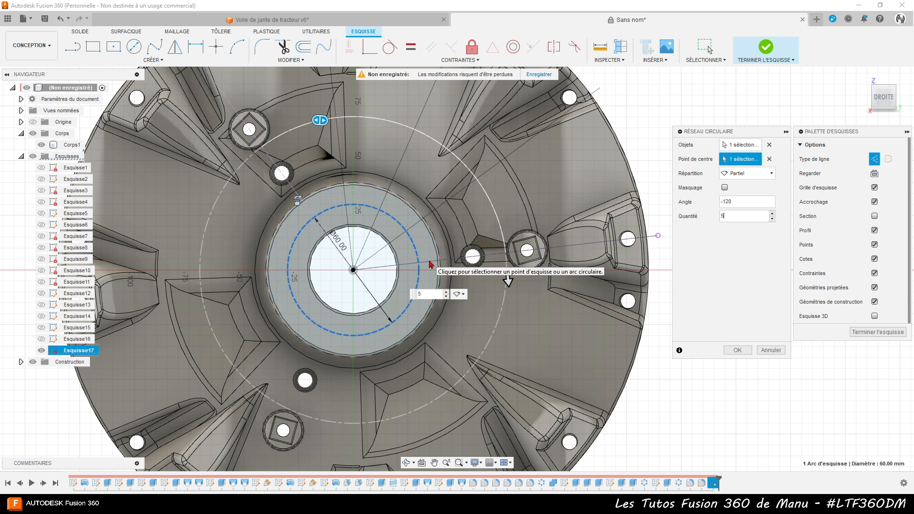
pyautogui.click(741, 352)
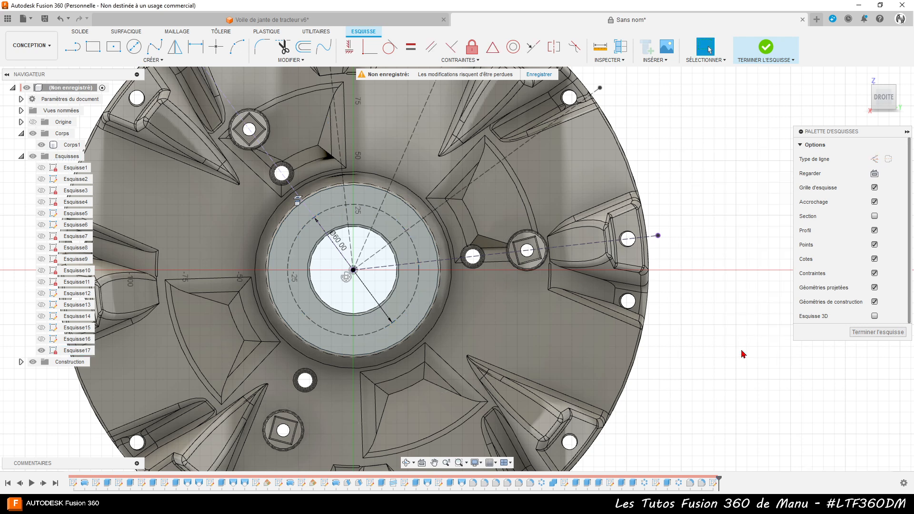
# Sketch a 10 mm diameter circle where the upper-left radial line crosses the 60 mm construction circle
pyautogui.click(313, 222)
pyautogui.click(134, 46)
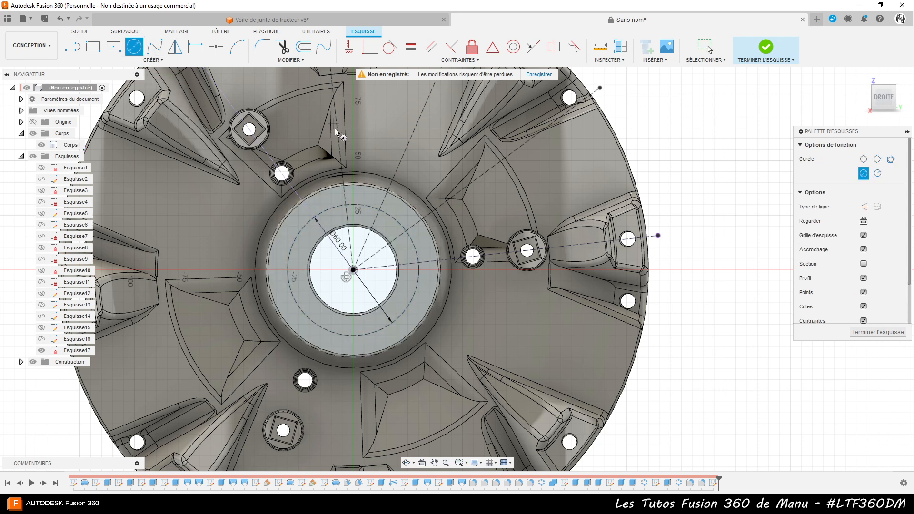
pyautogui.click(315, 218)
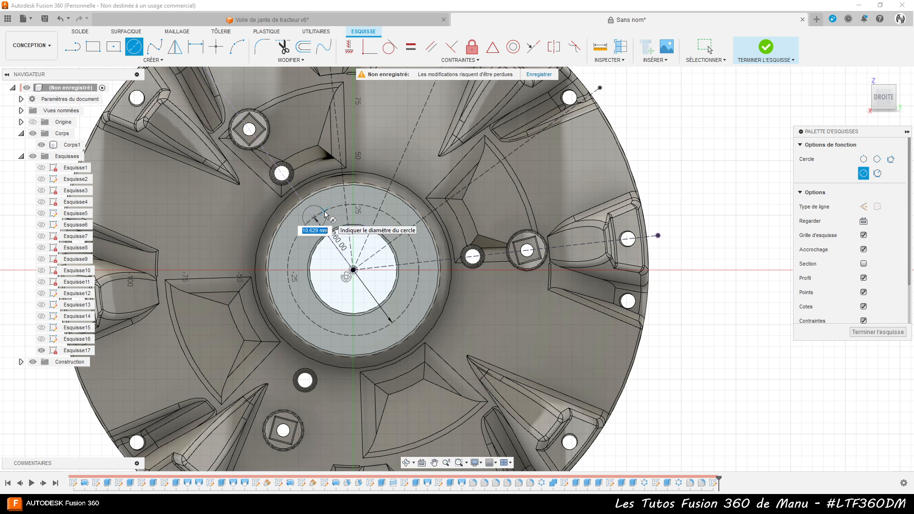
pyautogui.write('10')
pyautogui.press('Tab')
pyautogui.press('Return')
pyautogui.press('Escape')
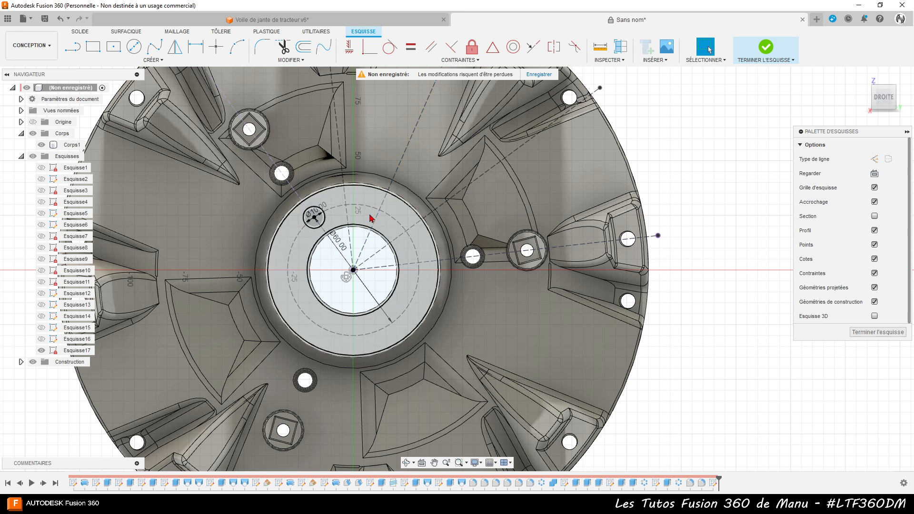
# Add a 10 mm diameter circle where the second radial line, clockwise from the upper-left one, crosses the 60 mm circle
pyautogui.scroll(3, 354, 208)
pyautogui.scroll(2, 354, 208)
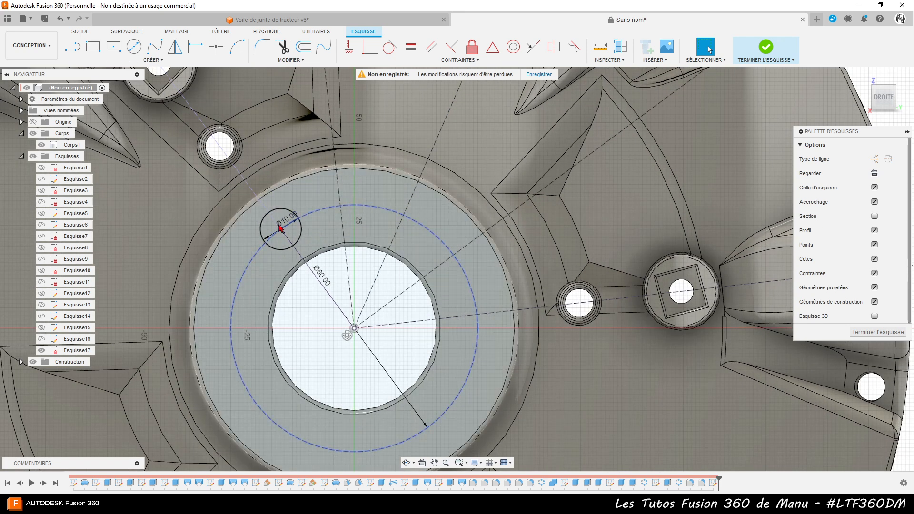
pyautogui.click(134, 46)
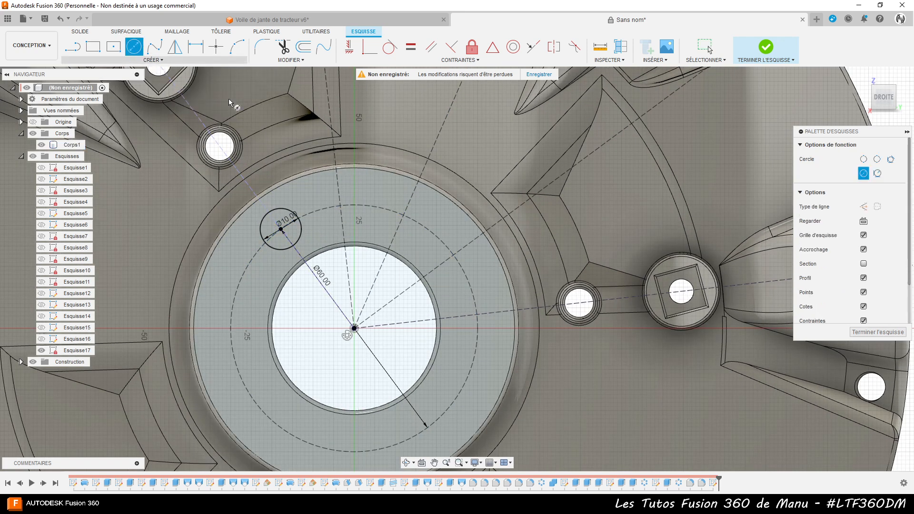
pyautogui.click(342, 205)
pyautogui.write('1')
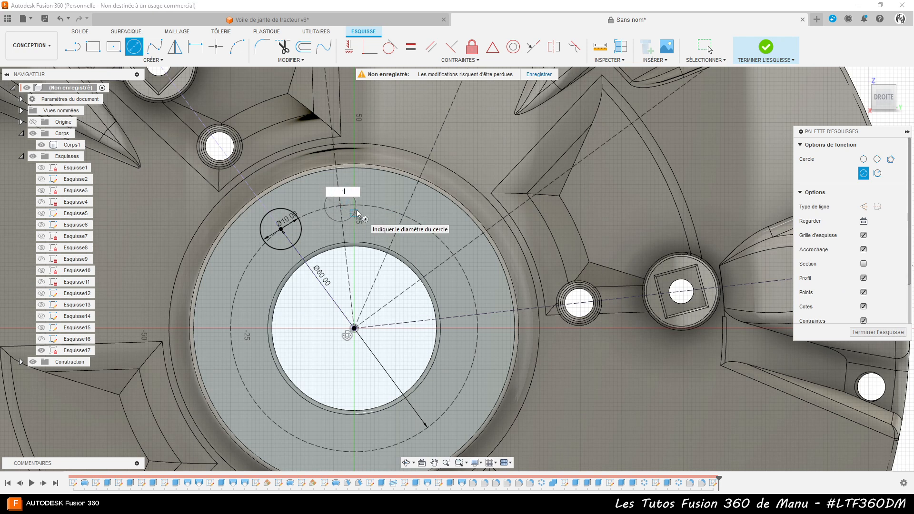
pyautogui.write('0')
pyautogui.press('Return')
pyautogui.press('Escape')
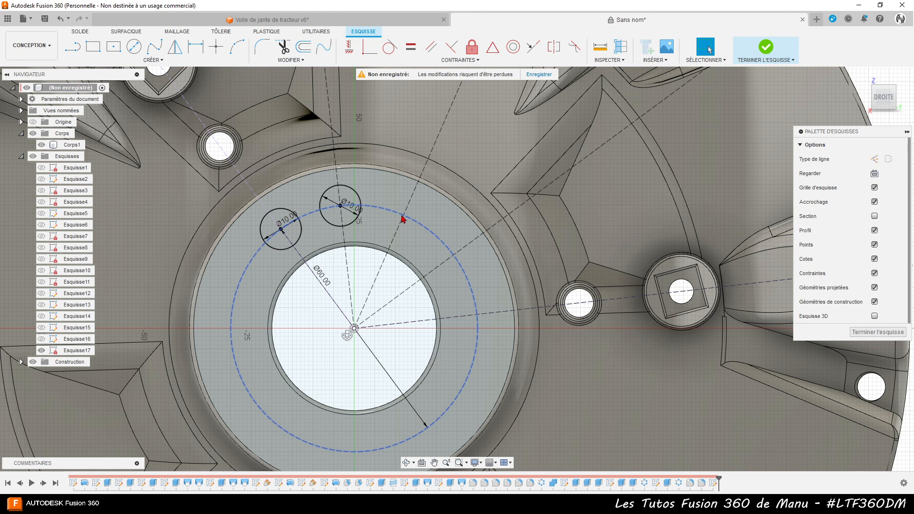
# Sketch 10 mm diameter circles where the third and fourth radial lines cross the 60 mm construction circle
pyautogui.click(140, 50)
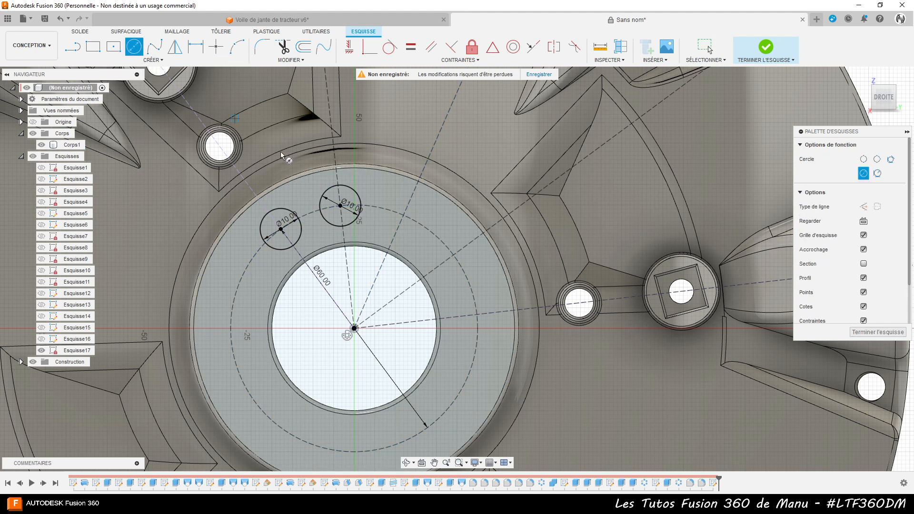
pyautogui.click(404, 215)
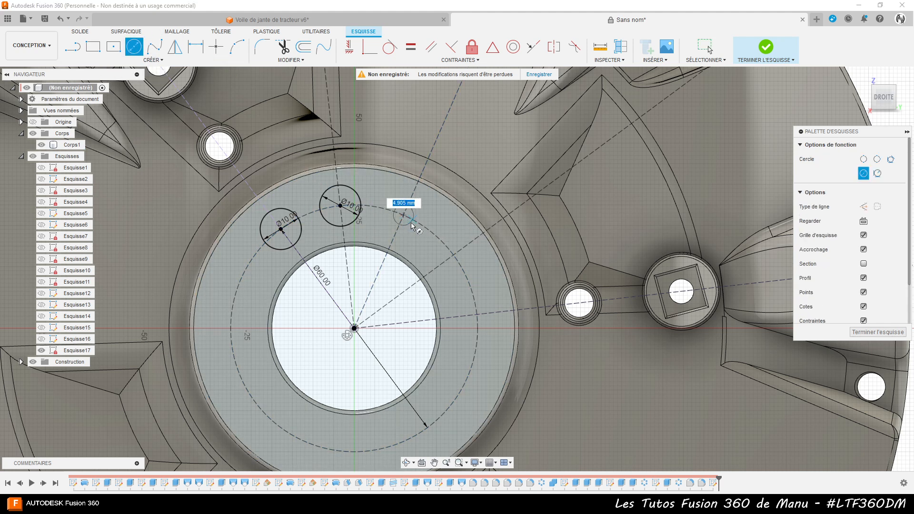
pyautogui.press('Return')
pyautogui.press('Escape')
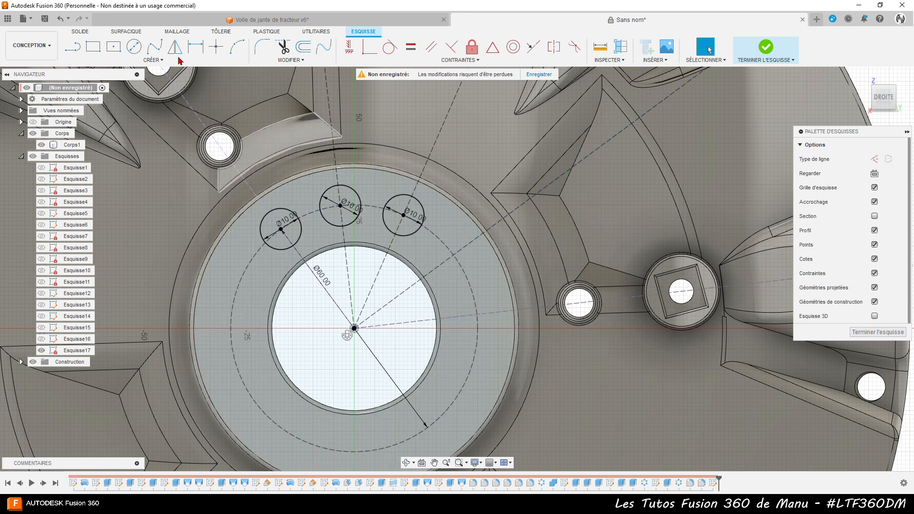
pyautogui.click(138, 50)
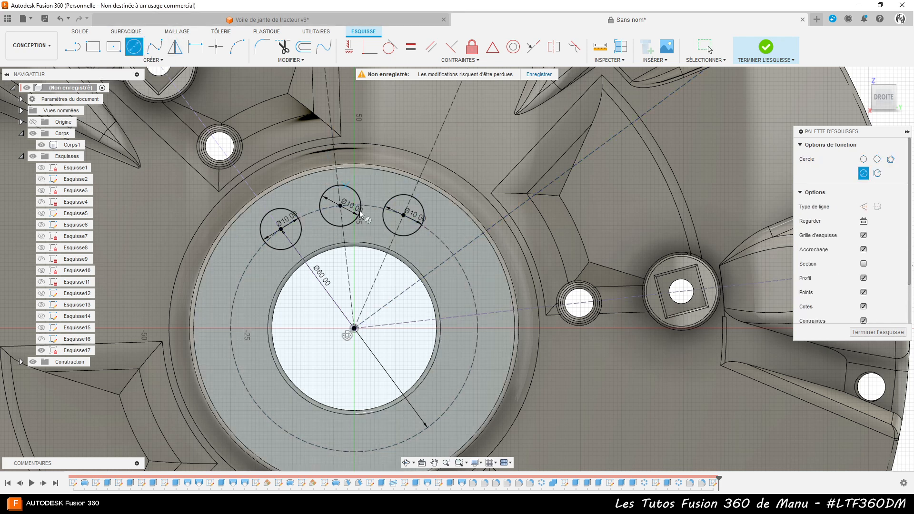
pyautogui.click(453, 255)
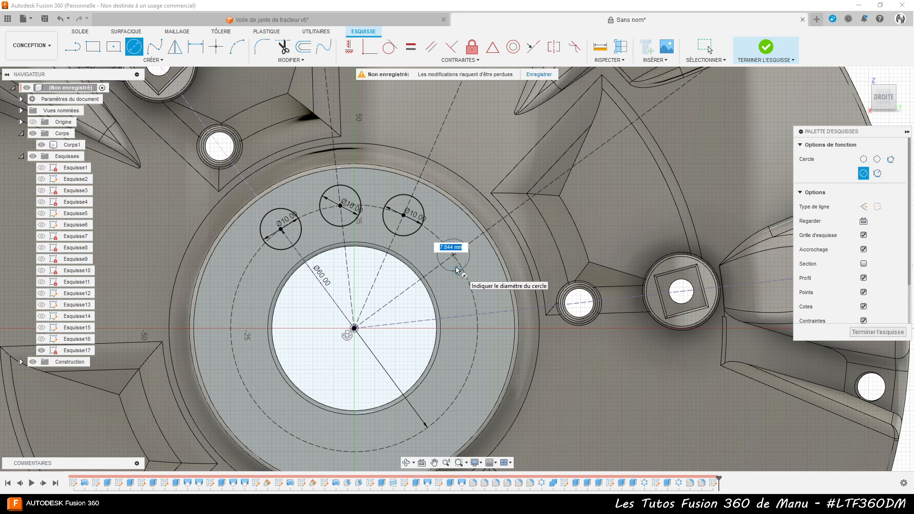
pyautogui.write('10')
pyautogui.press('Return')
pyautogui.press('Escape')
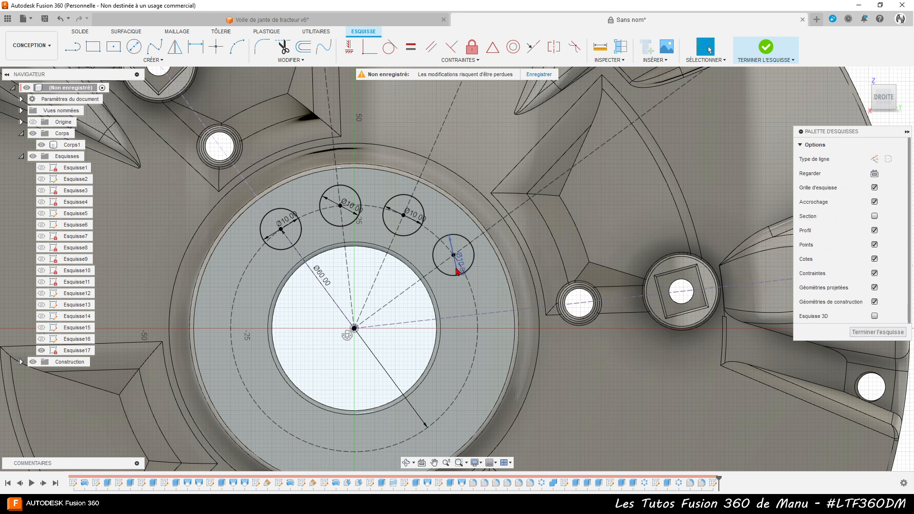
# Sketch the fifth 10 mm diameter circle where the last radial line crosses the 60 mm circle, and finish the sketch
pyautogui.press('c')
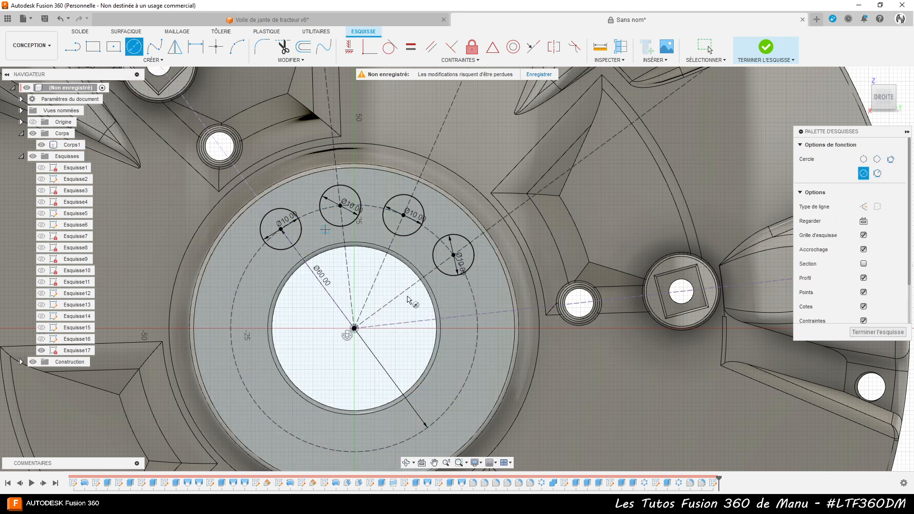
pyautogui.click(477, 314)
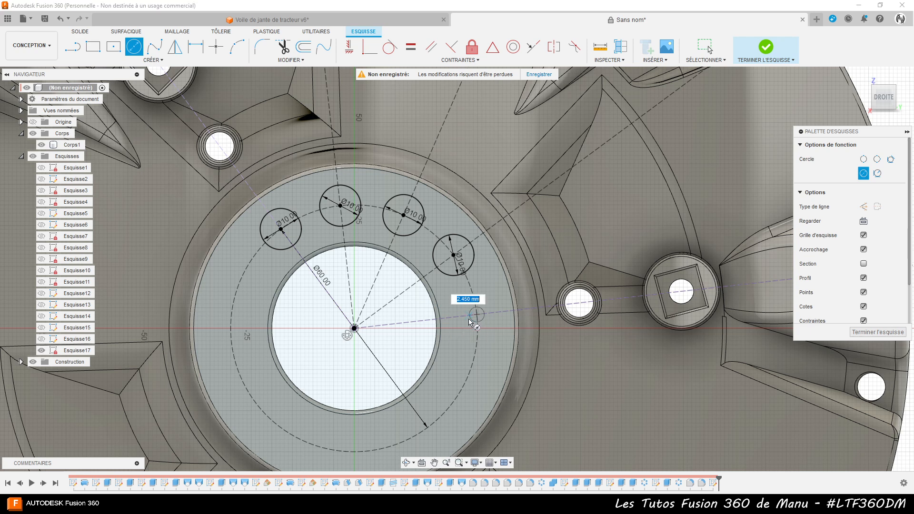
pyautogui.write('10')
pyautogui.press('Return')
pyautogui.press('Escape')
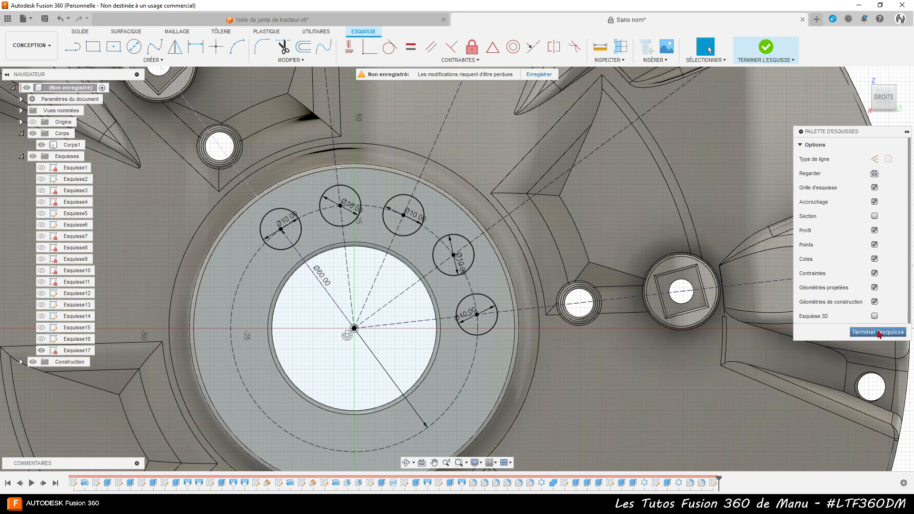
pyautogui.click(879, 333)
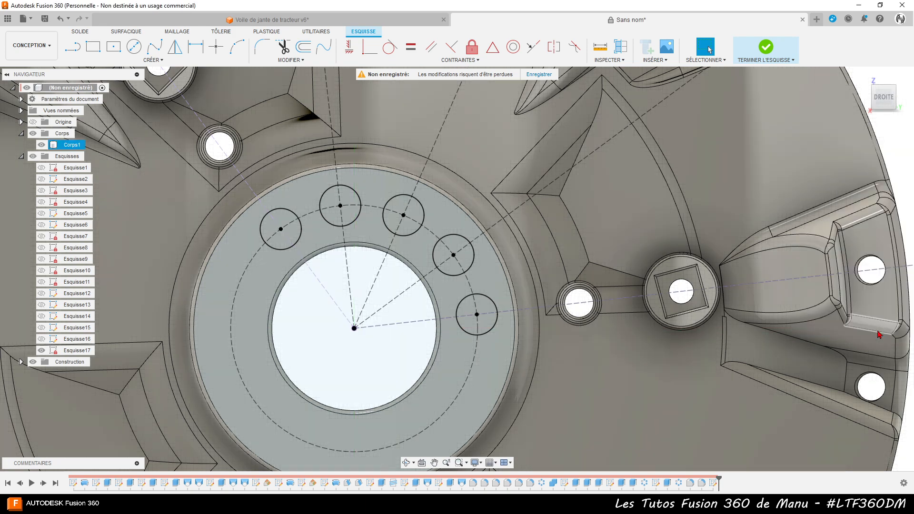
# Extrude the five 10 mm circles on the hub face as a cut with a distance of -30 mm
pyautogui.keyDown('shift'); pyautogui.moveTo(398, 198); pyautogui.dragTo(584, 262, button='middle'); pyautogui.keyUp('shift')
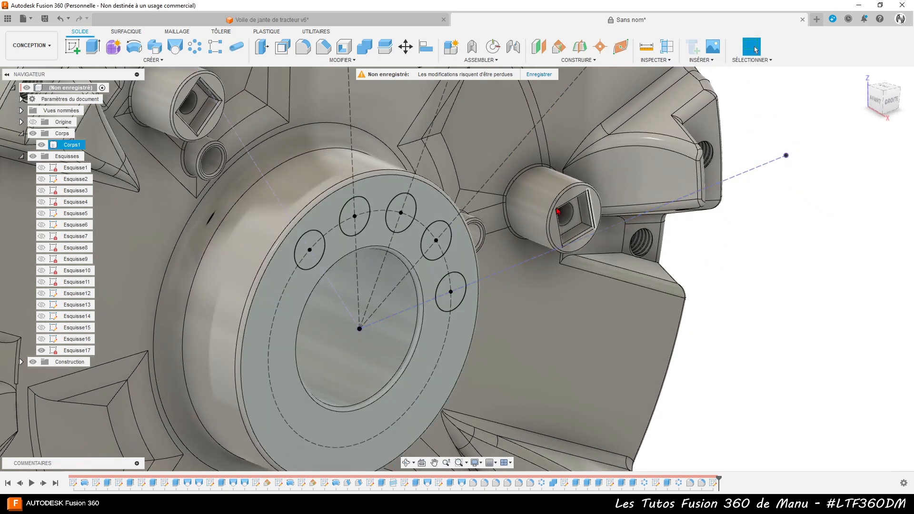
pyautogui.click(93, 48)
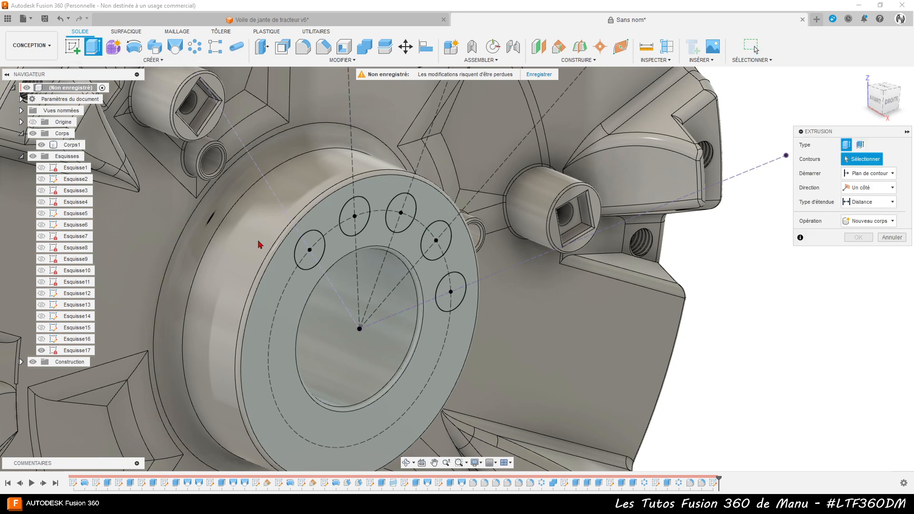
pyautogui.click(310, 249)
pyautogui.click(361, 217)
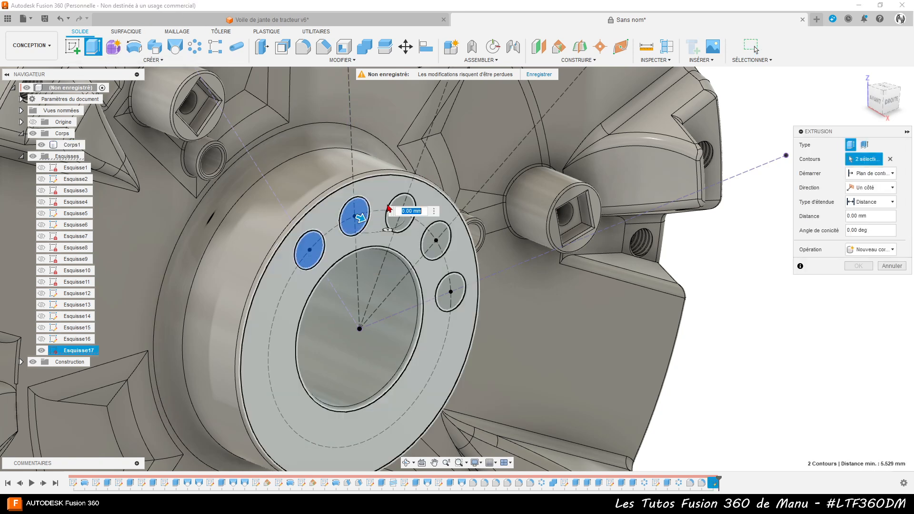
pyautogui.click(403, 211)
pyautogui.click(438, 241)
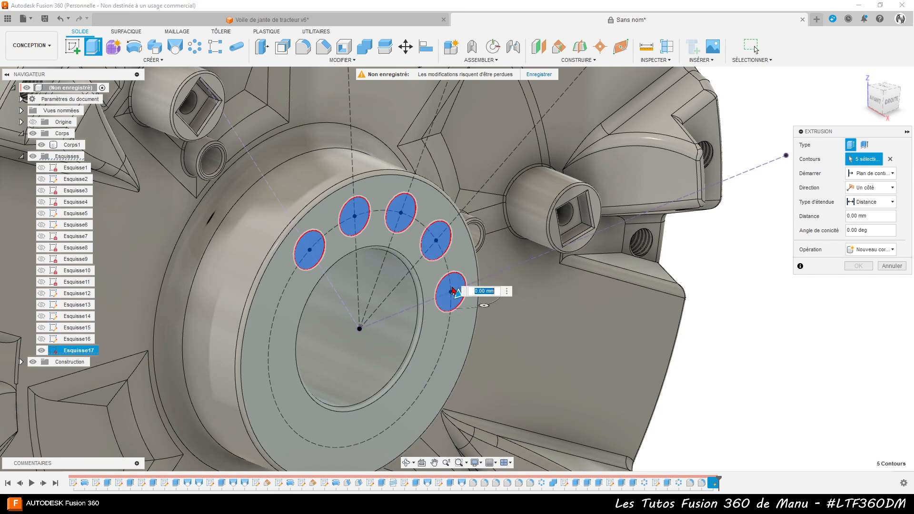
pyautogui.click(452, 287)
pyautogui.moveTo(459, 288); pyautogui.dragTo(368, 268)
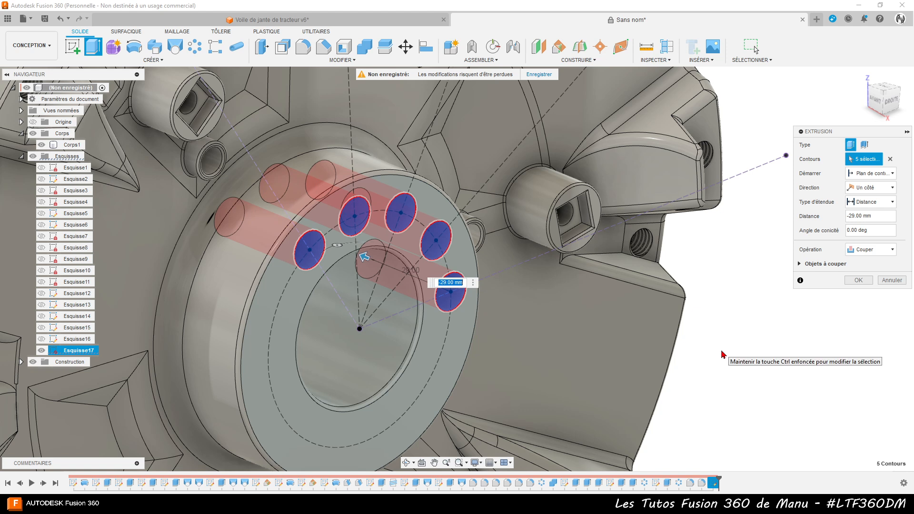
pyautogui.write('-30')
pyautogui.press('Return')
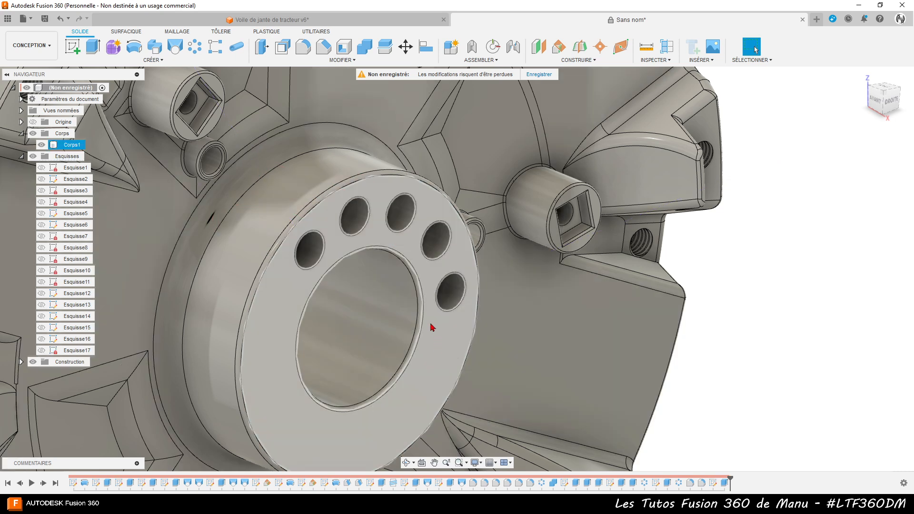
# Apply full-length, modelled ISO metric M10x1.5 threads, class 6H, to the five holes in the hub face
pyautogui.click(143, 62)
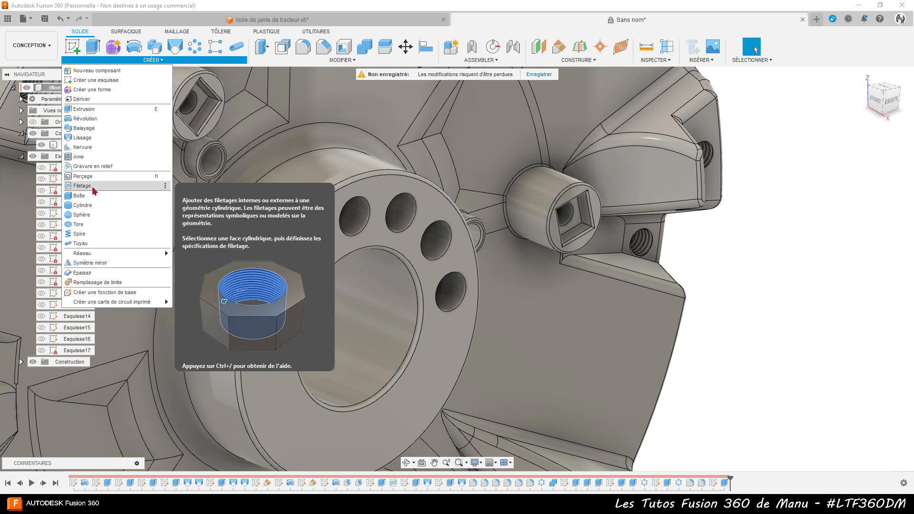
pyautogui.click(320, 233)
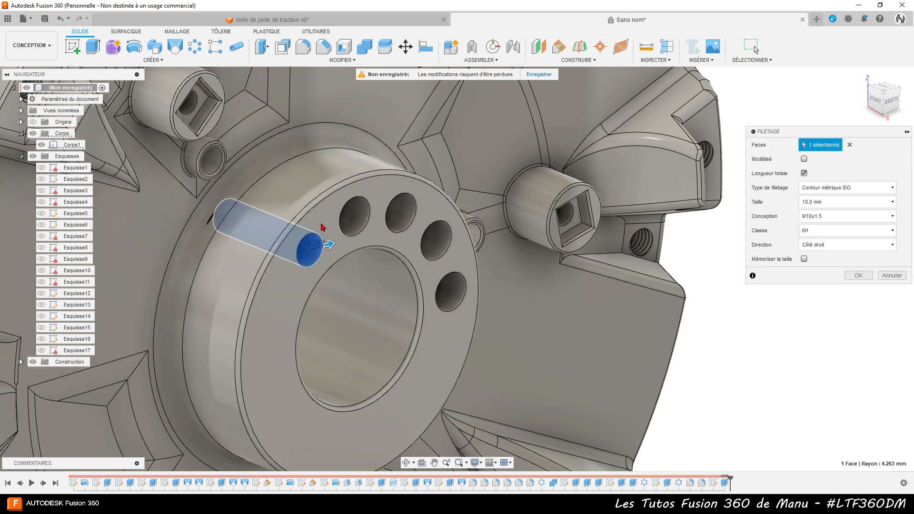
pyautogui.click(359, 213)
pyautogui.click(402, 209)
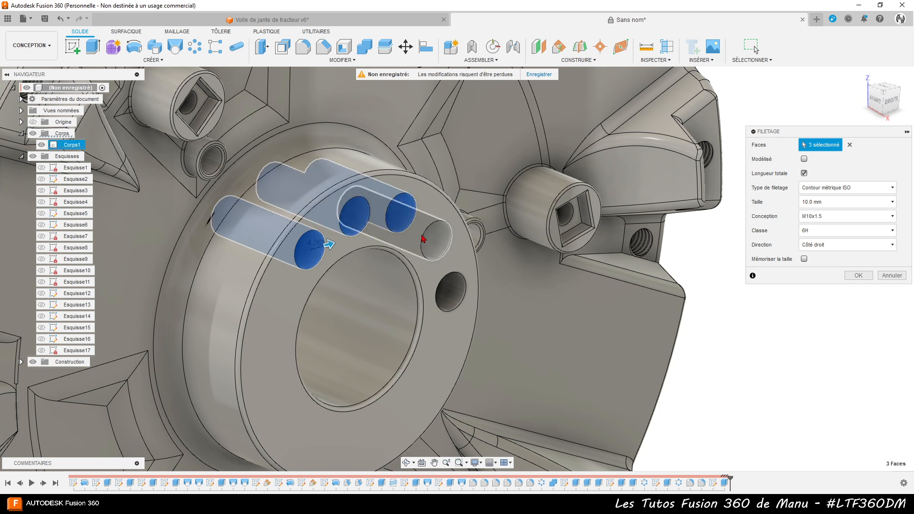
pyautogui.click(434, 244)
pyautogui.click(450, 290)
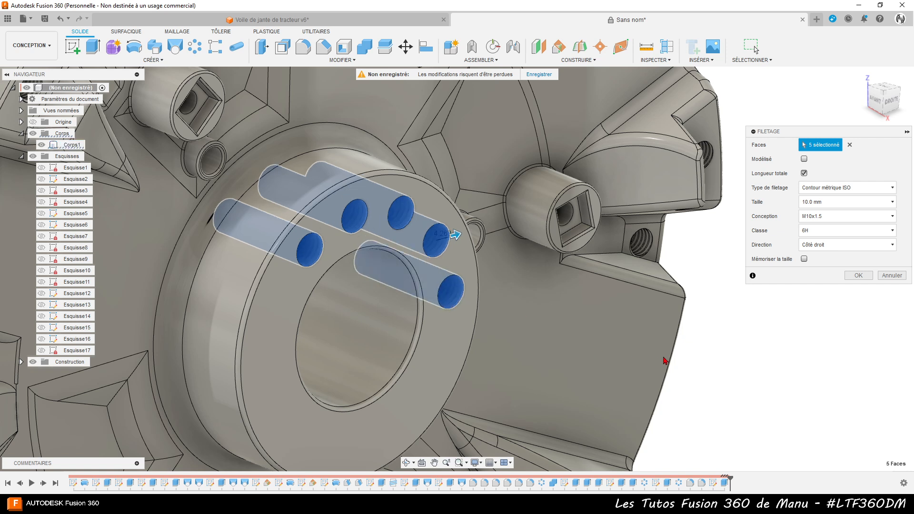
pyautogui.click(804, 160)
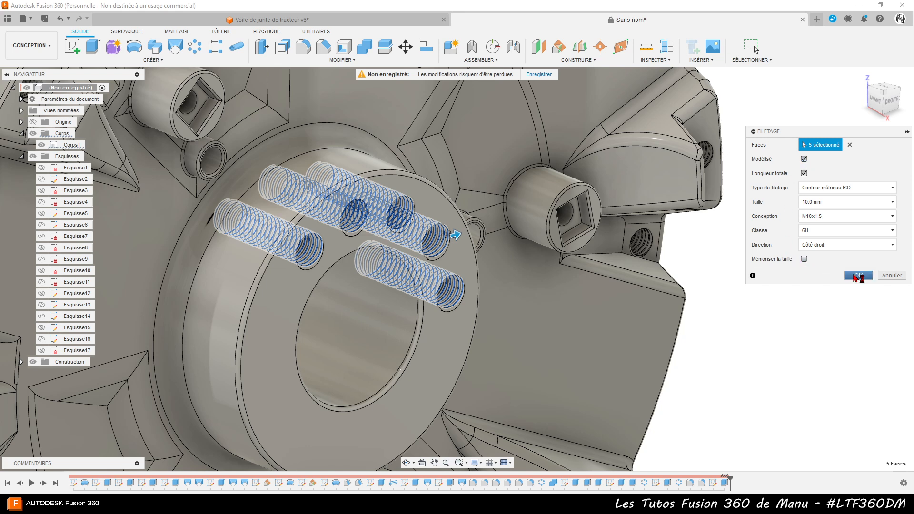
pyautogui.click(858, 276)
# Inspect the whole wheel disc from the front and sides, and compare it with the wheel reference photos in FastStone Image Viewer
pyautogui.keyDown('shift'); pyautogui.moveTo(852, 273); pyautogui.dragTo(830, 268, button='middle'); pyautogui.keyUp('shift')
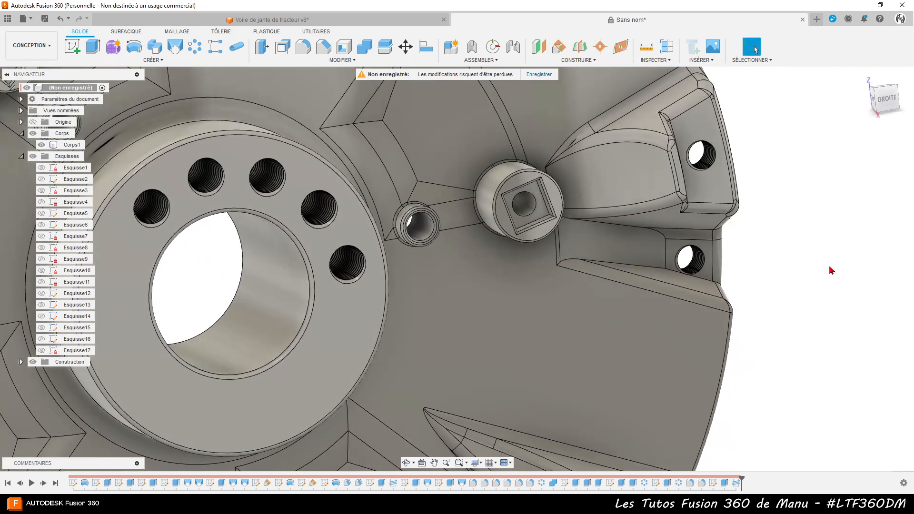
pyautogui.scroll(-2, 831, 218)
pyautogui.scroll(-2, 154, 227)
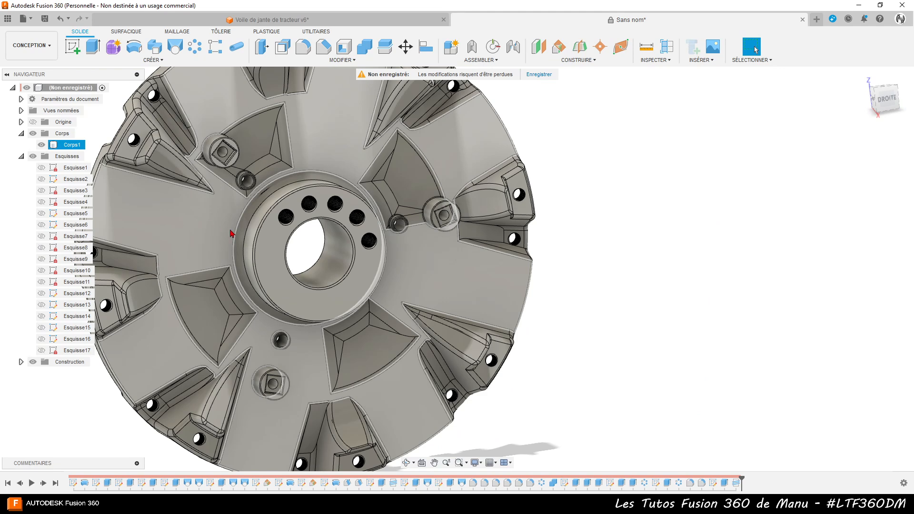
pyautogui.scroll(-3, 678, 224)
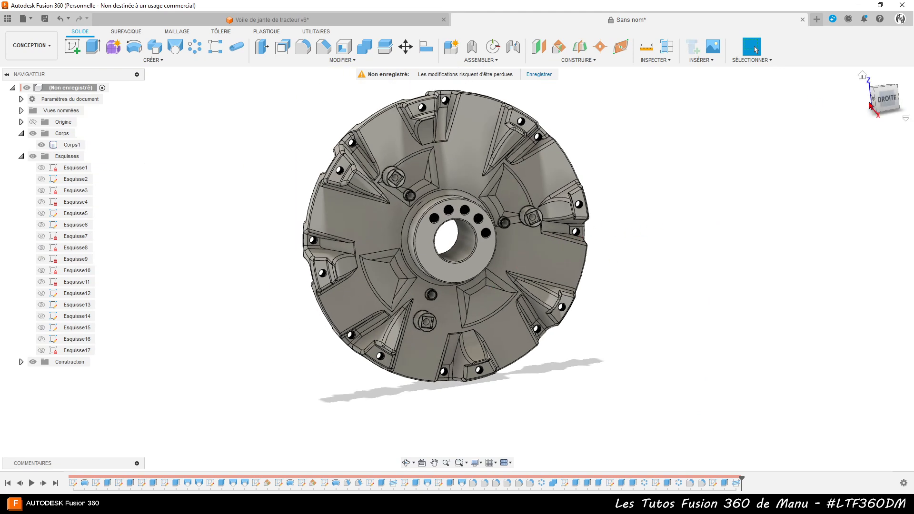
pyautogui.click(887, 99)
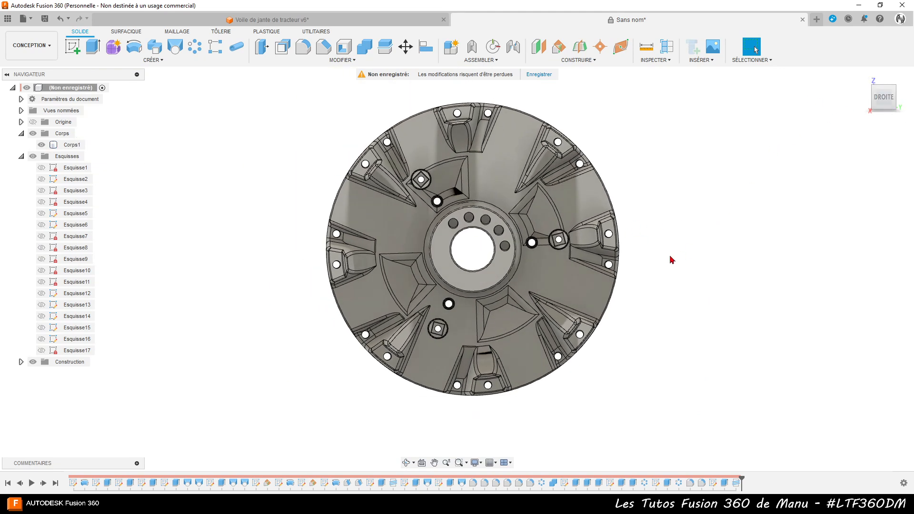
pyautogui.keyDown('shift'); pyautogui.moveTo(524, 300); pyautogui.dragTo(631, 298, button='middle'); pyautogui.keyUp('shift')
pyautogui.click(567, 364)
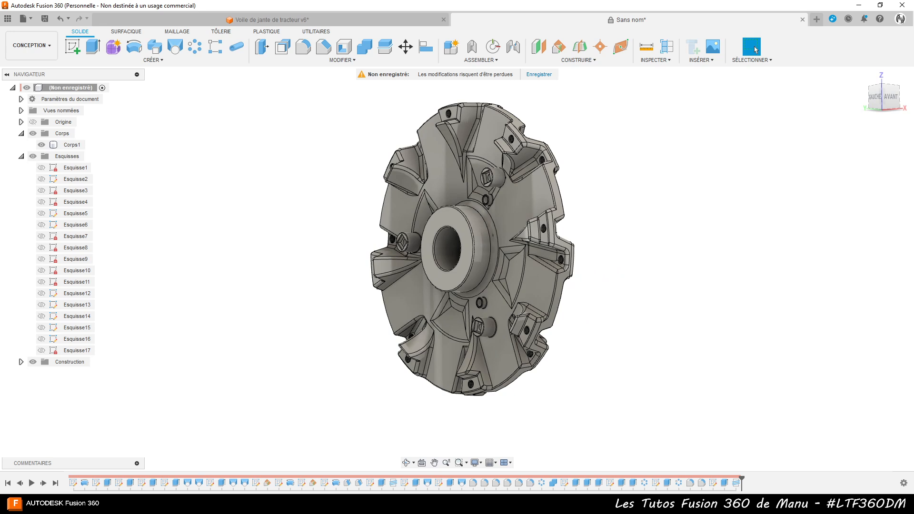
pyautogui.hotkey('alt', 'Tab')
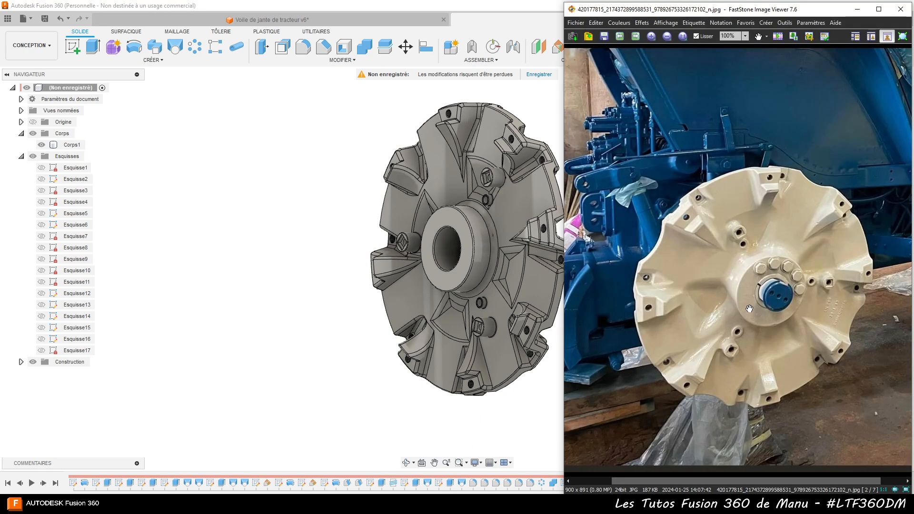
pyautogui.scroll(-1, 750, 307)
pyautogui.scroll(2, 751, 306)
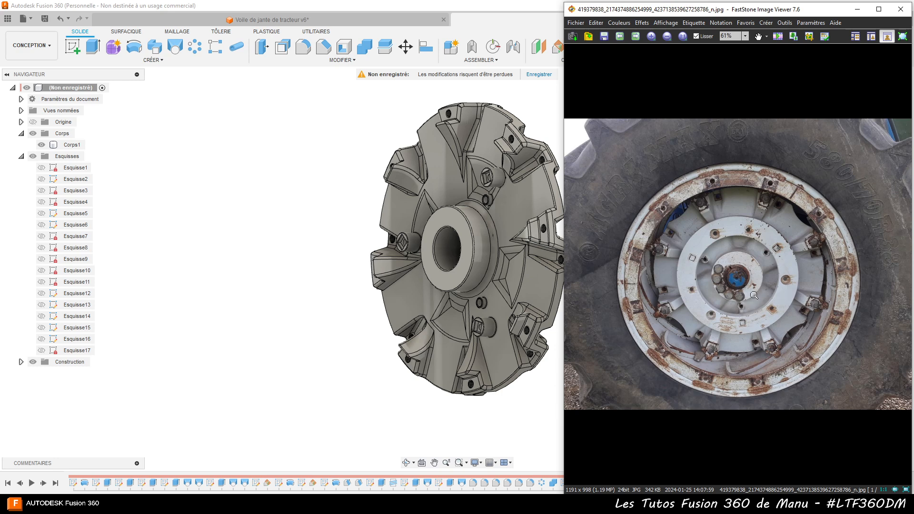
# Browse the tractor wheel reference photos and enlarge the hub area in voile.jpg to compare the real discs with the model
pyautogui.scroll(1, 755, 295)
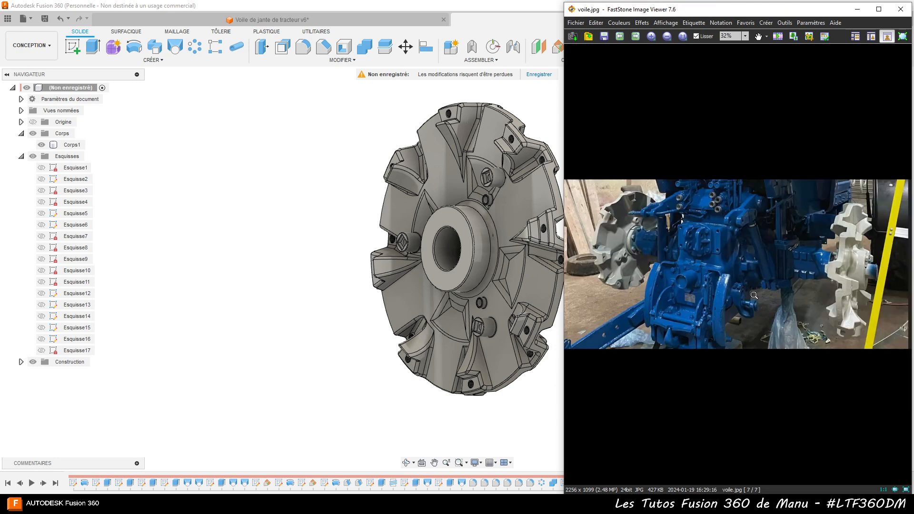
pyautogui.scroll(2, 660, 245)
pyautogui.scroll(-2, 661, 246)
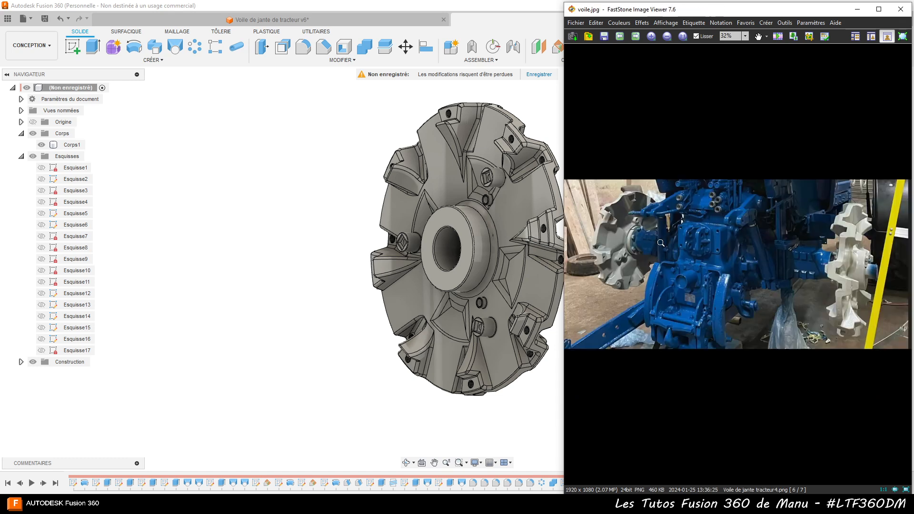
pyautogui.click(640, 243)
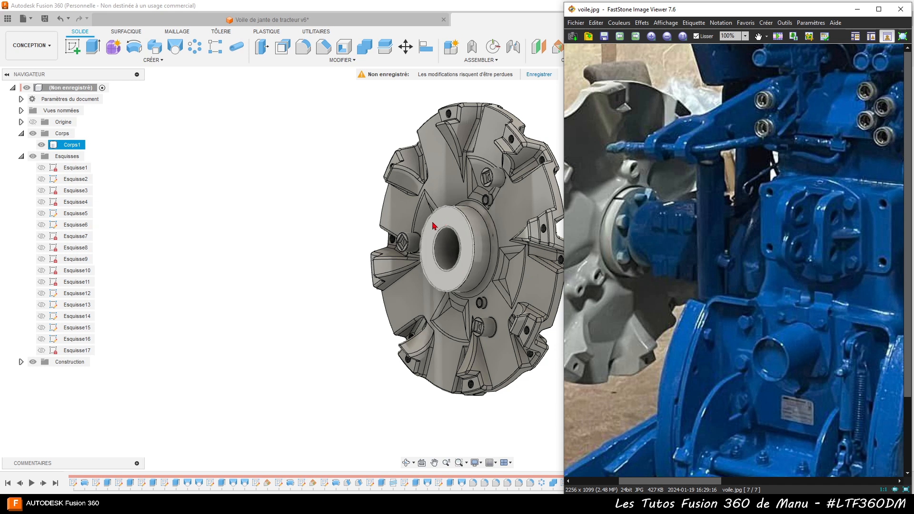
pyautogui.scroll(-3, 624, 232)
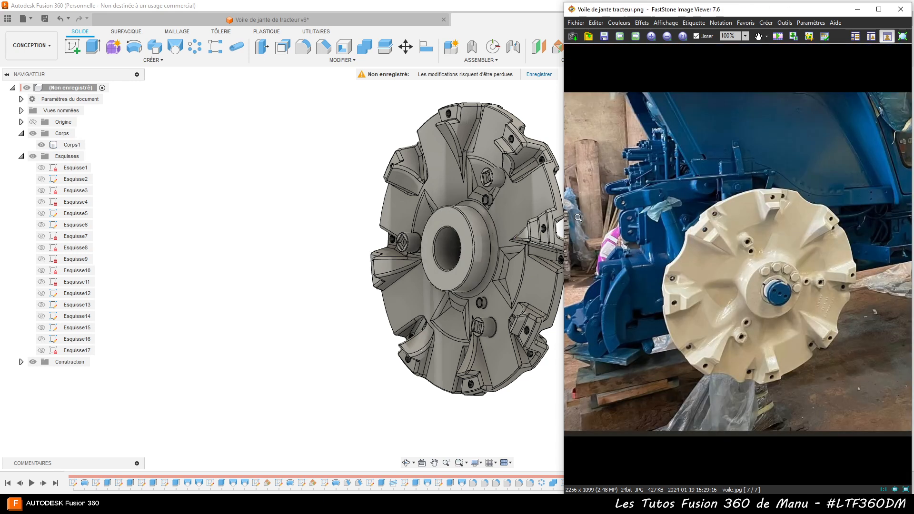
pyautogui.scroll(1, 691, 239)
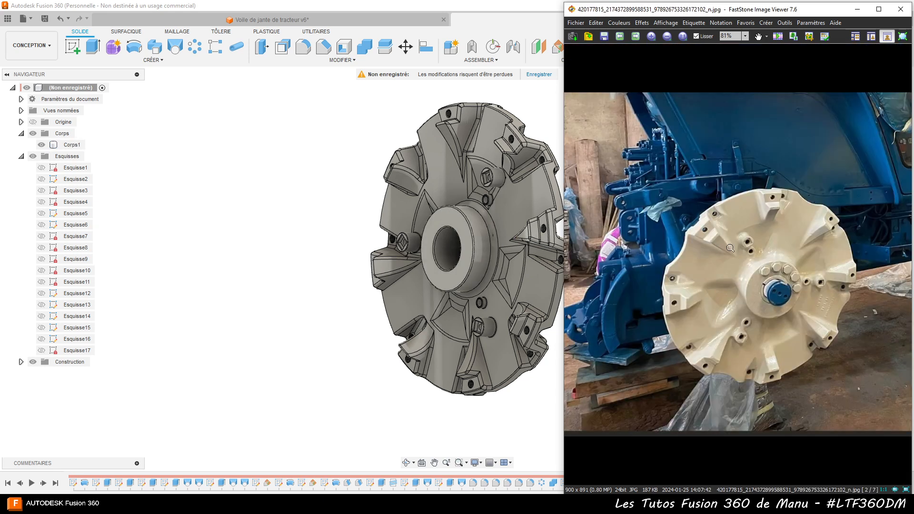
pyautogui.scroll(-1, 783, 286)
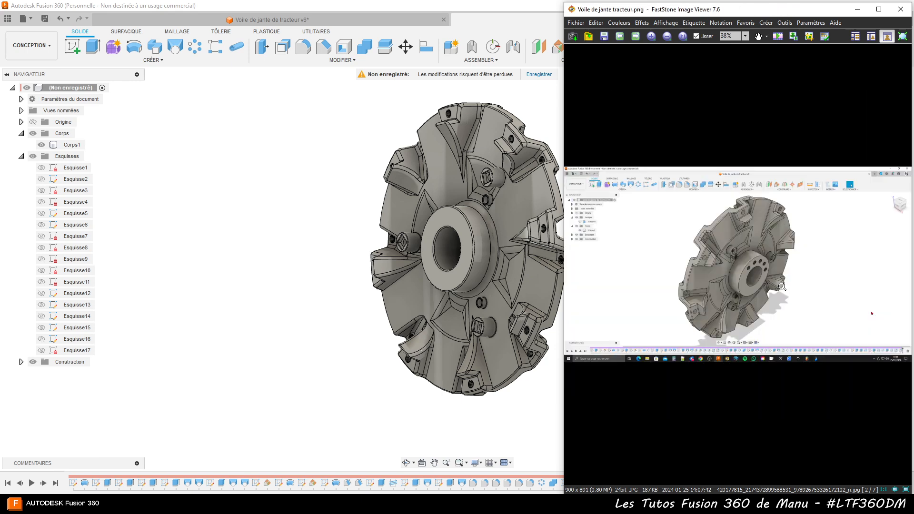
pyautogui.scroll(1, 783, 287)
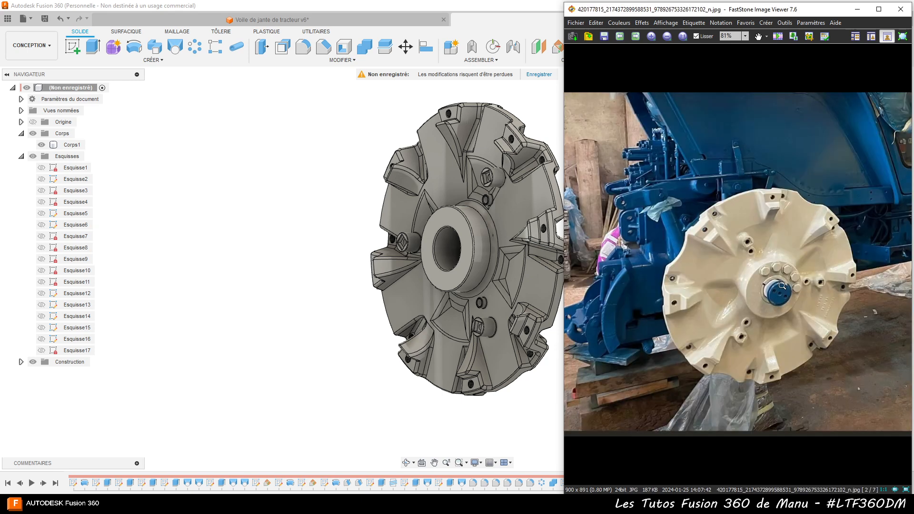
pyautogui.scroll(1, 782, 287)
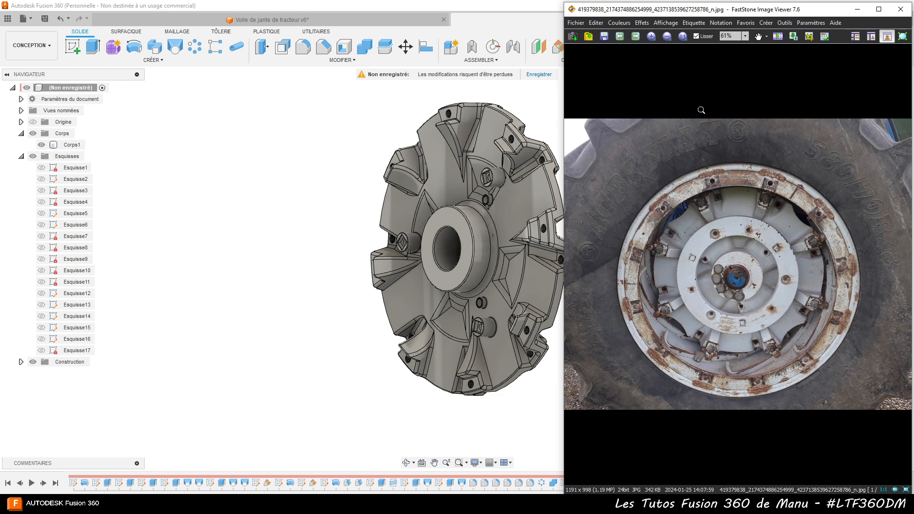
# Switch back to Fusion 360 and examine the finished wheel disc with its five hub holes from the front and at an angle
pyautogui.click(220, 163)
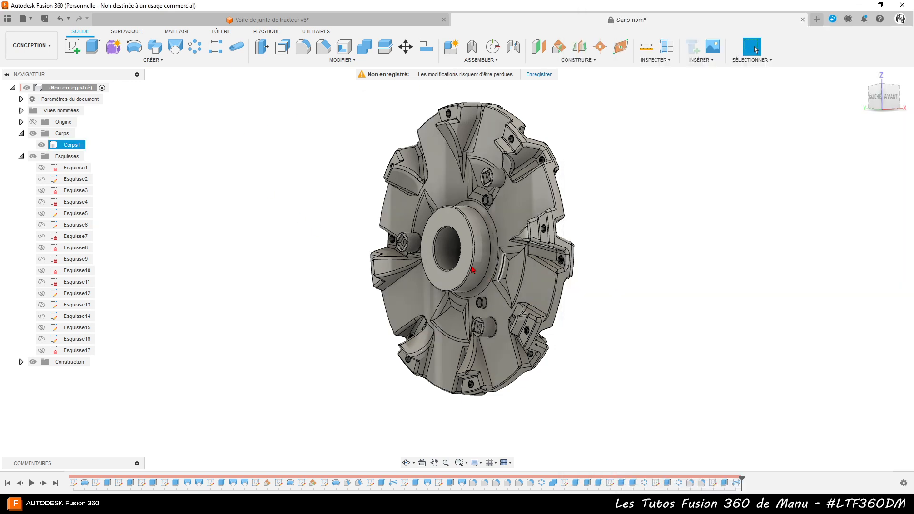
pyautogui.keyDown('shift'); pyautogui.moveTo(460, 239); pyautogui.dragTo(362, 247, button='middle'); pyautogui.keyUp('shift')
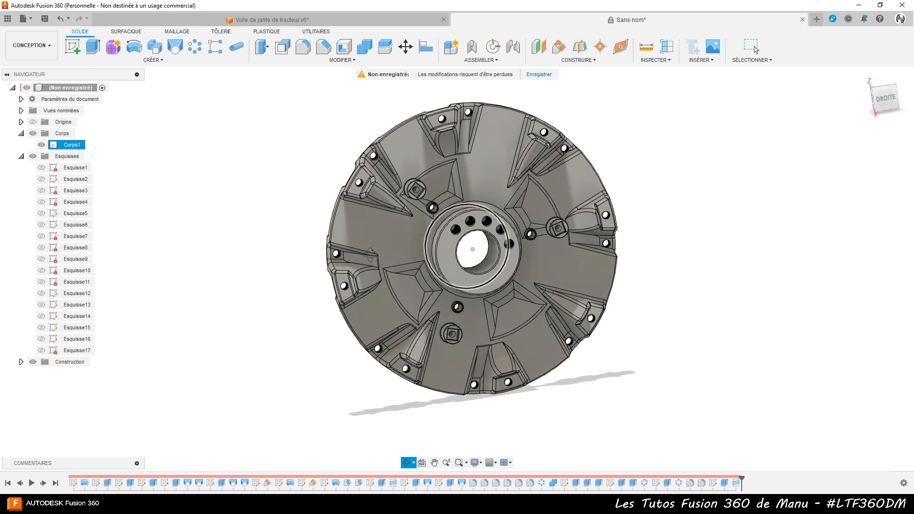
pyautogui.keyDown('shift'); pyautogui.moveTo(443, 252); pyautogui.dragTo(372, 254, button='middle'); pyautogui.keyUp('shift')
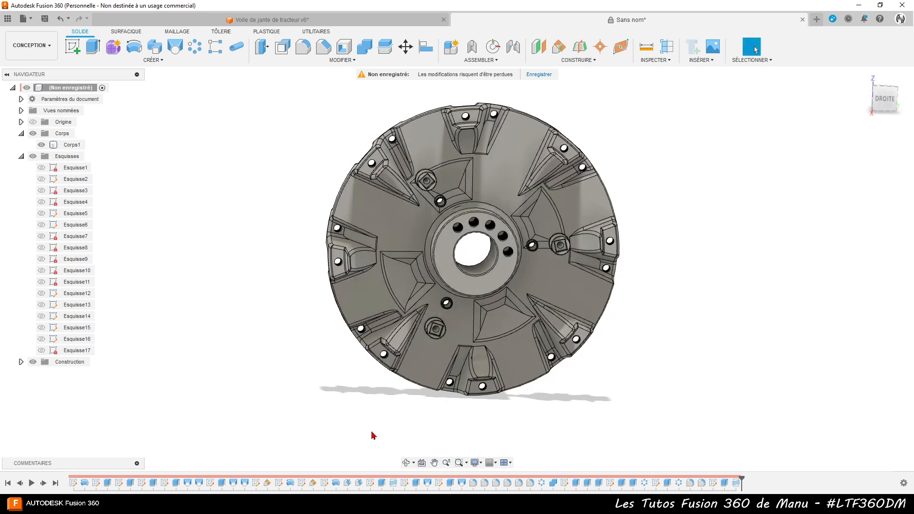
pyautogui.keyDown('shift'); pyautogui.moveTo(718, 422); pyautogui.dragTo(693, 420, button='middle'); pyautogui.keyUp('shift')
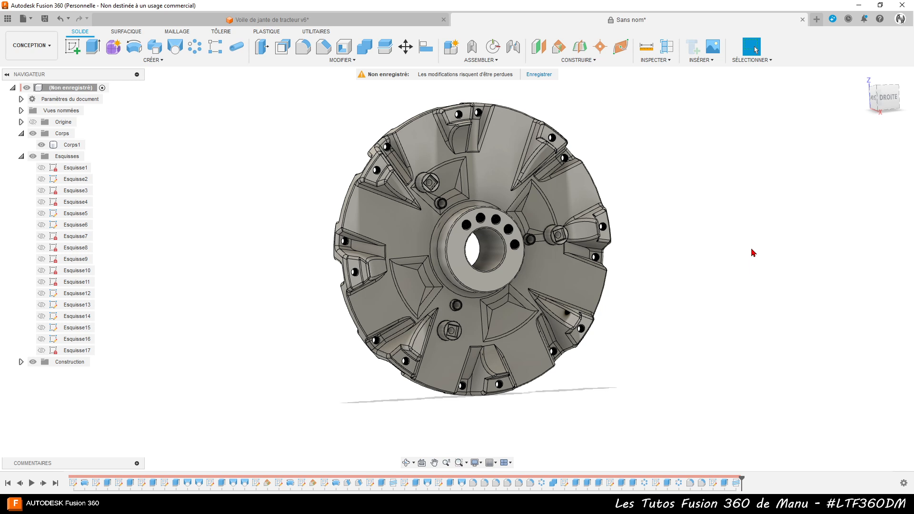
pyautogui.moveTo(715, 262)
pyautogui.keyDown('shift'); pyautogui.mouseDown(button='middle')
pyautogui.moveTo(762, 265)
pyautogui.moveTo(727, 271)
pyautogui.mouseUp(button='middle'); pyautogui.keyUp('shift')
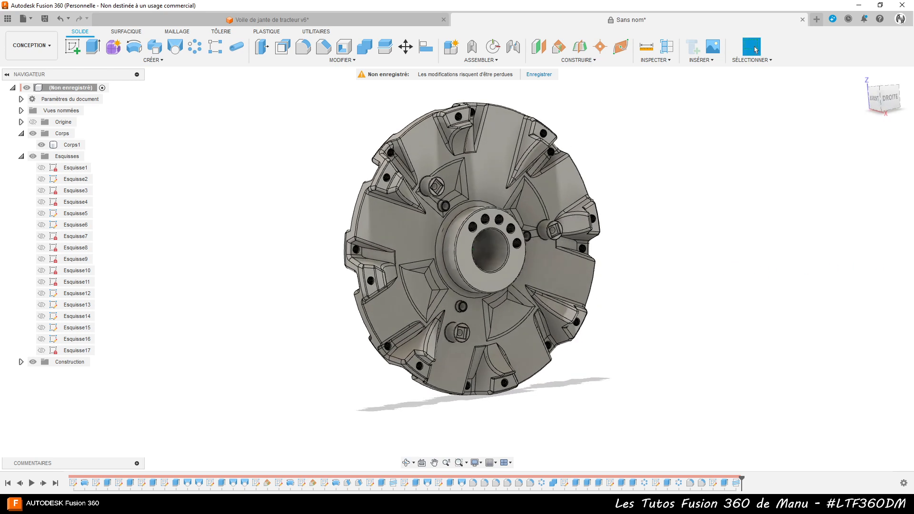